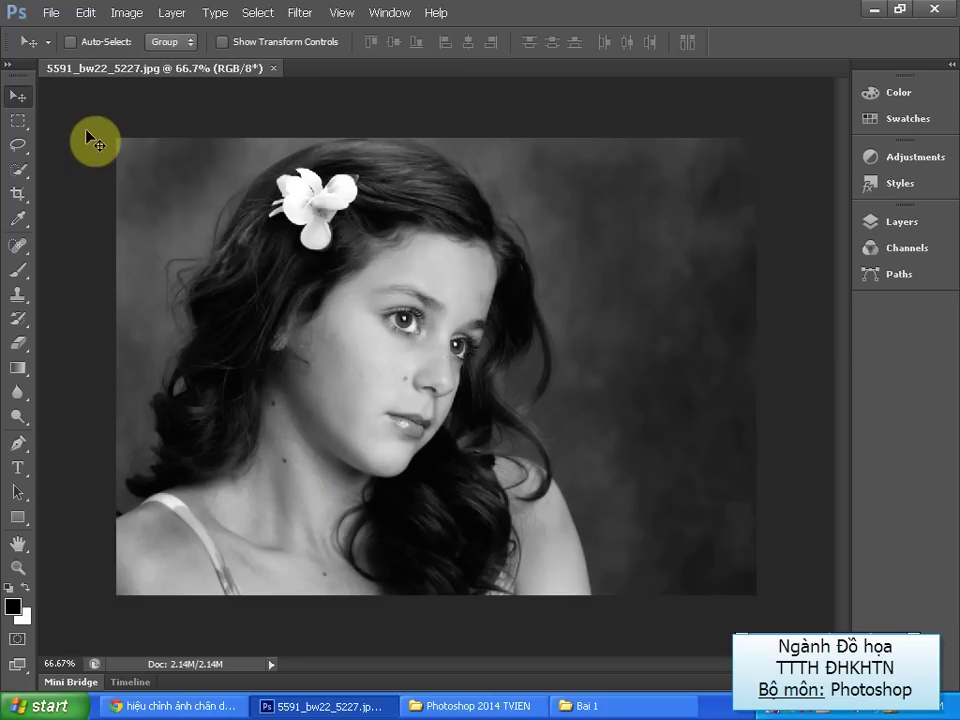
# Zoom to 100%, collapse the side panel dock to icons, then zoom back out
pyautogui.click(127, 12)
pyautogui.moveTo(150, 57)
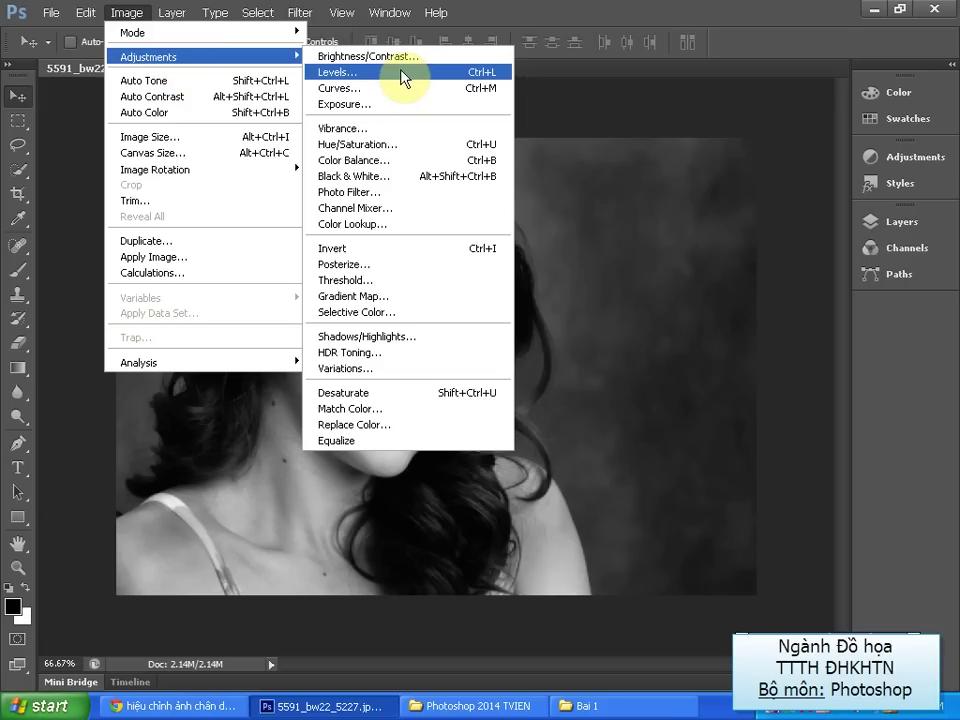
pyautogui.click(611, 21)
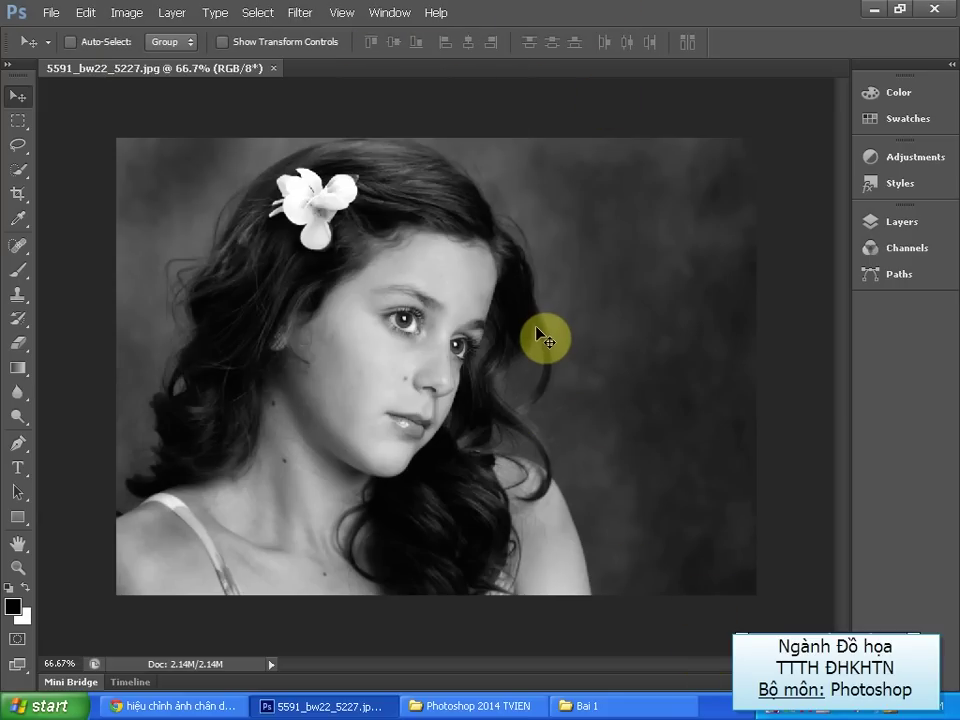
pyautogui.hotkey('ctrl', '+')
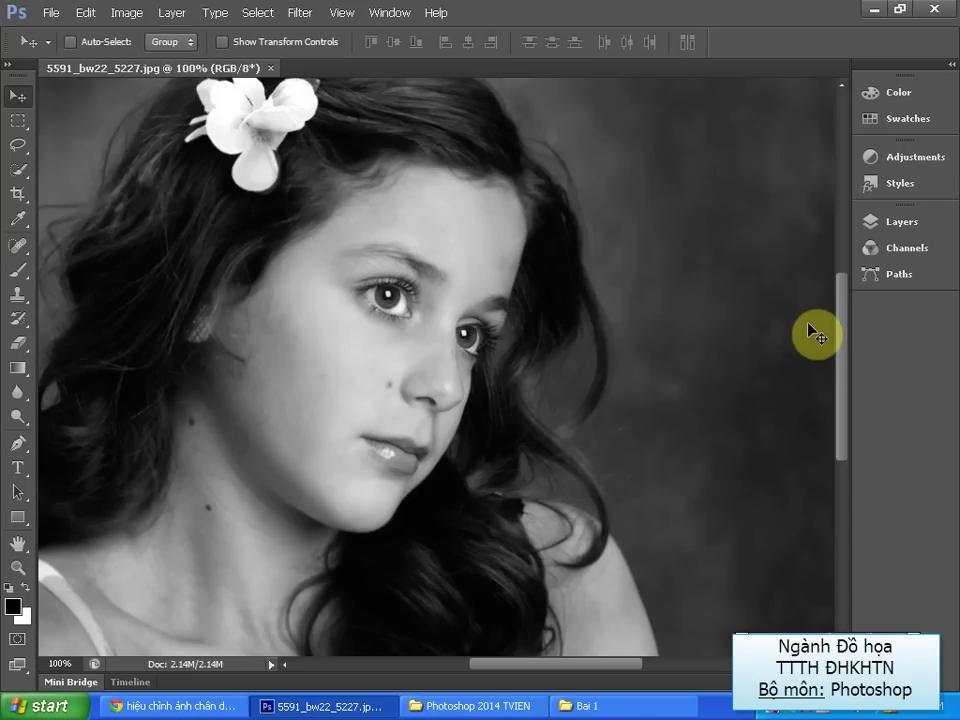
pyautogui.doubleClick(857, 125)
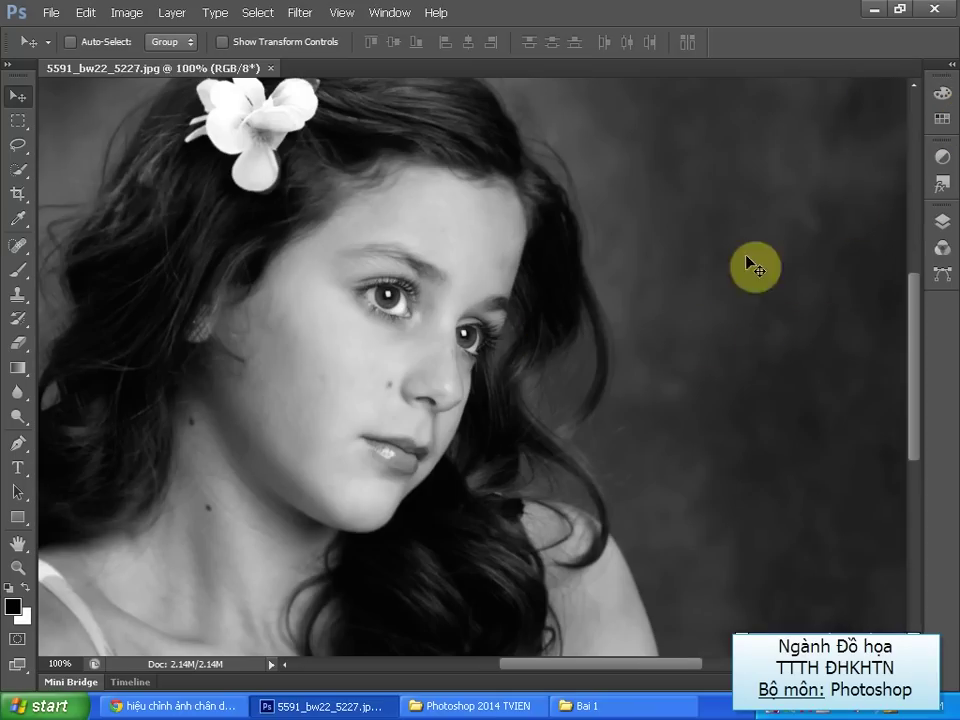
pyautogui.hotkey('ctrl', '-')
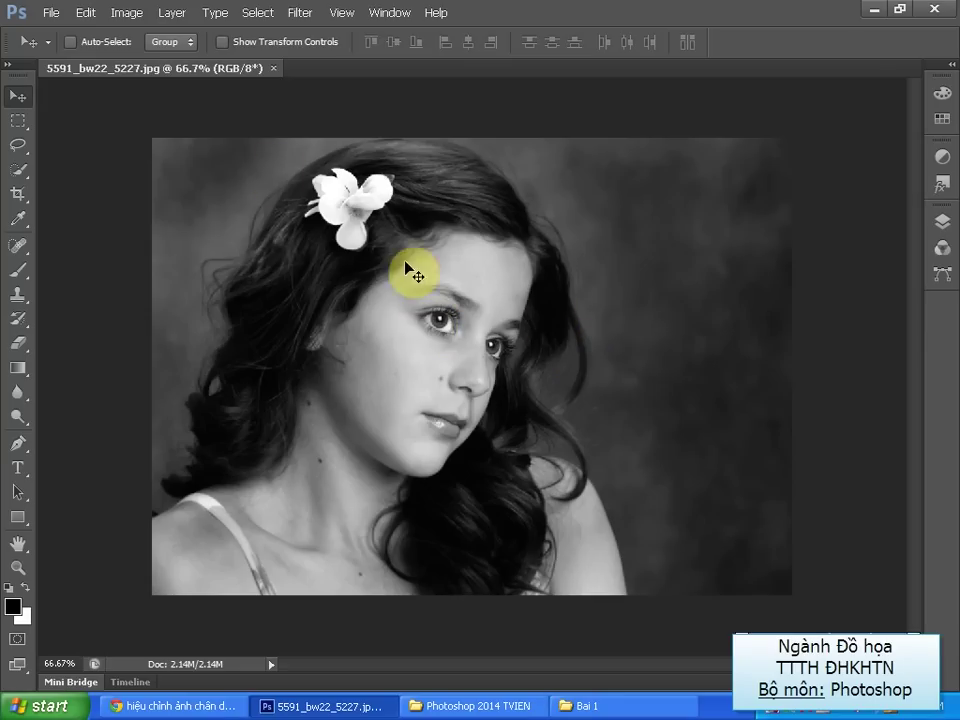
pyautogui.click(129, 20)
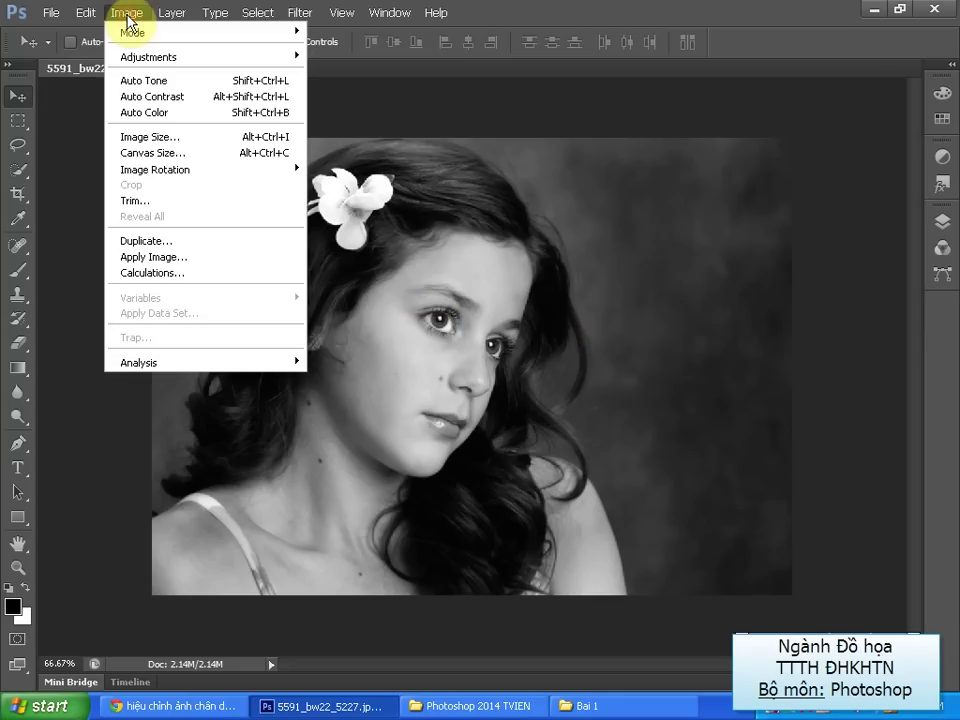
pyautogui.moveTo(150, 57)
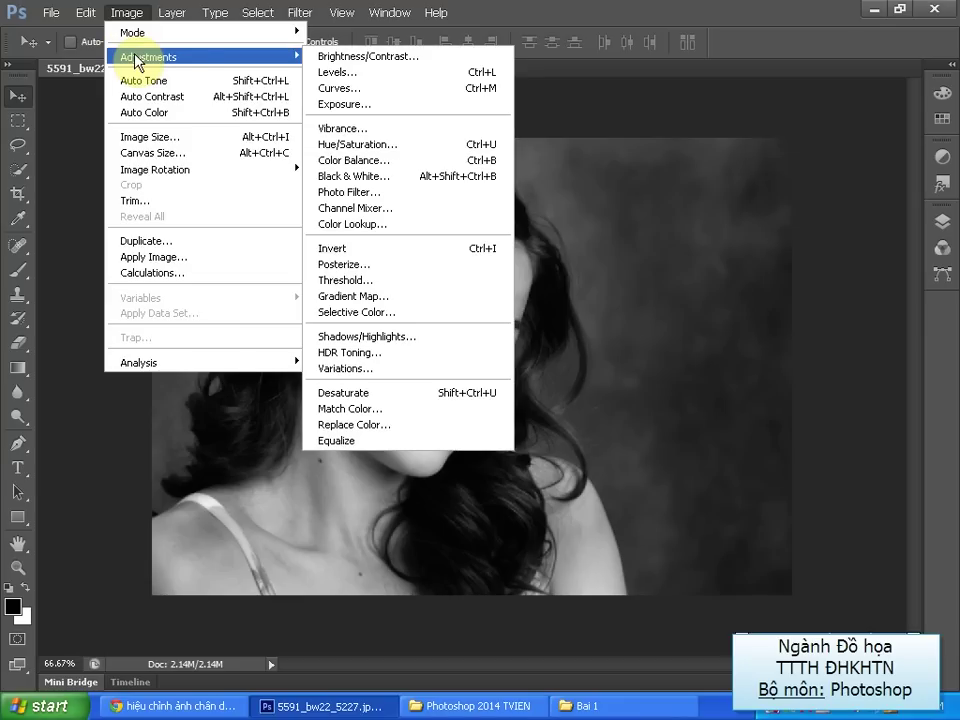
pyautogui.click(388, 56)
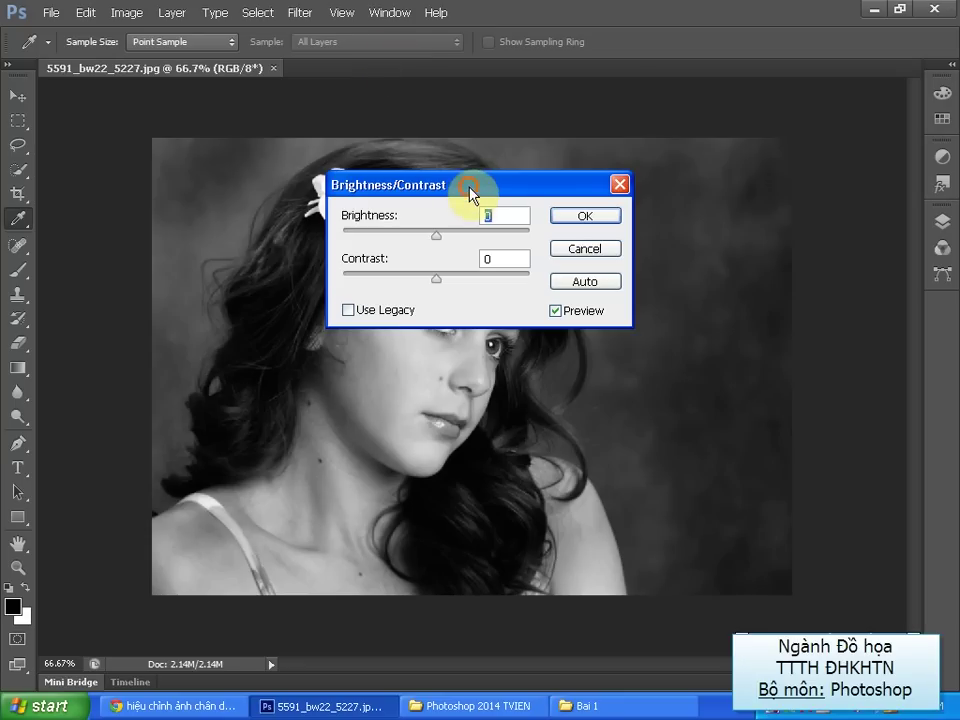
pyautogui.moveTo(467, 185); pyautogui.dragTo(725, 185)
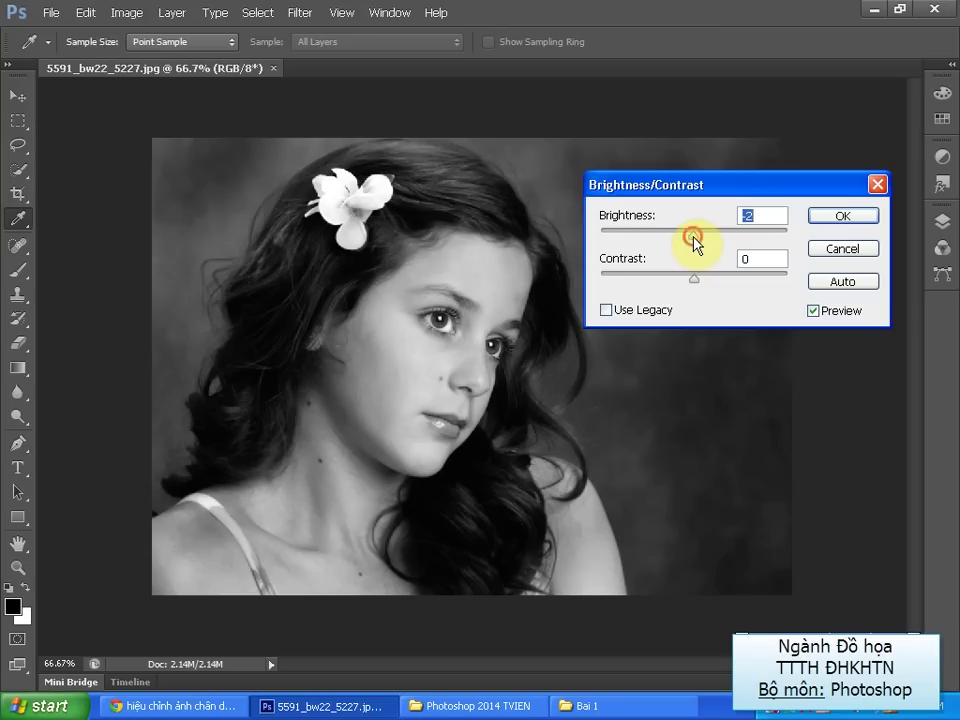
pyautogui.moveTo(694, 235); pyautogui.dragTo(709, 235)
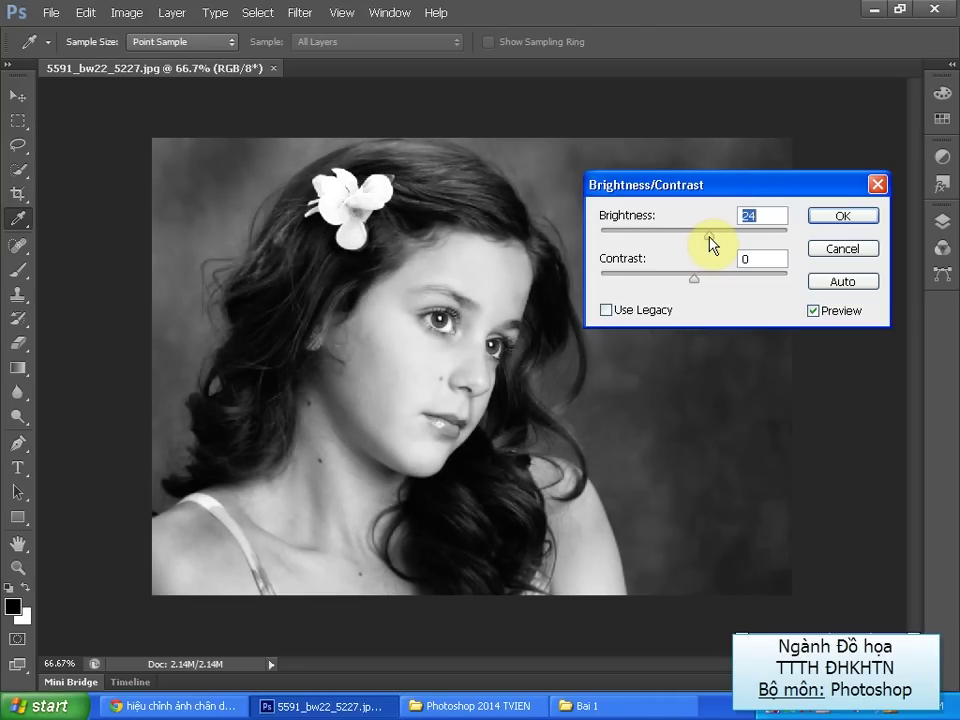
pyautogui.moveTo(710, 243); pyautogui.dragTo(712, 244)
pyautogui.moveTo(710, 236); pyautogui.dragTo(734, 243)
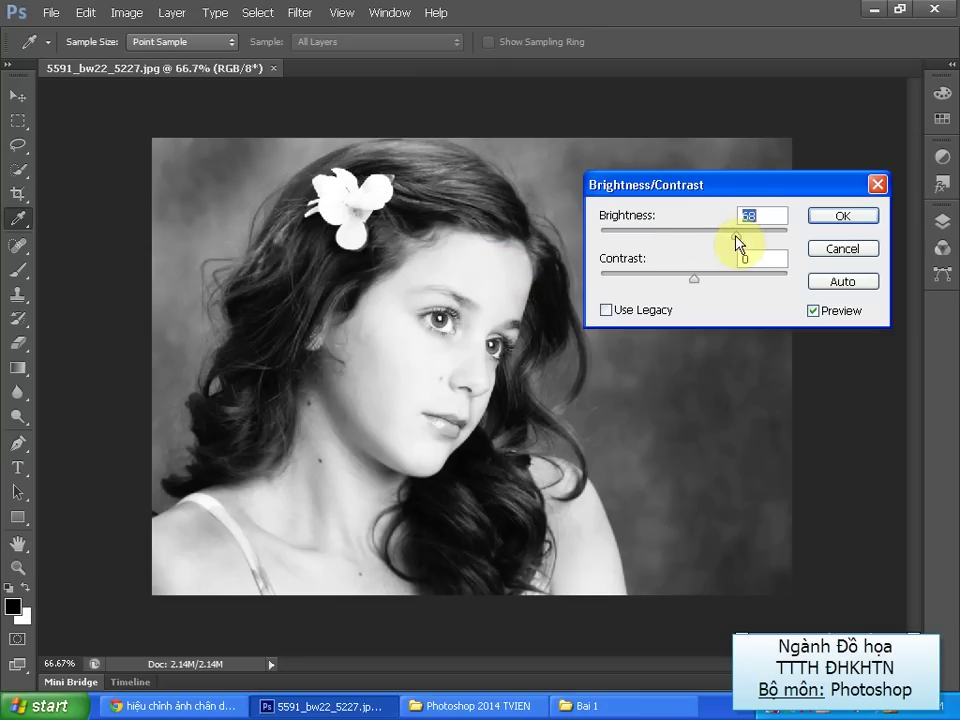
pyautogui.moveTo(736, 235); pyautogui.dragTo(693, 242)
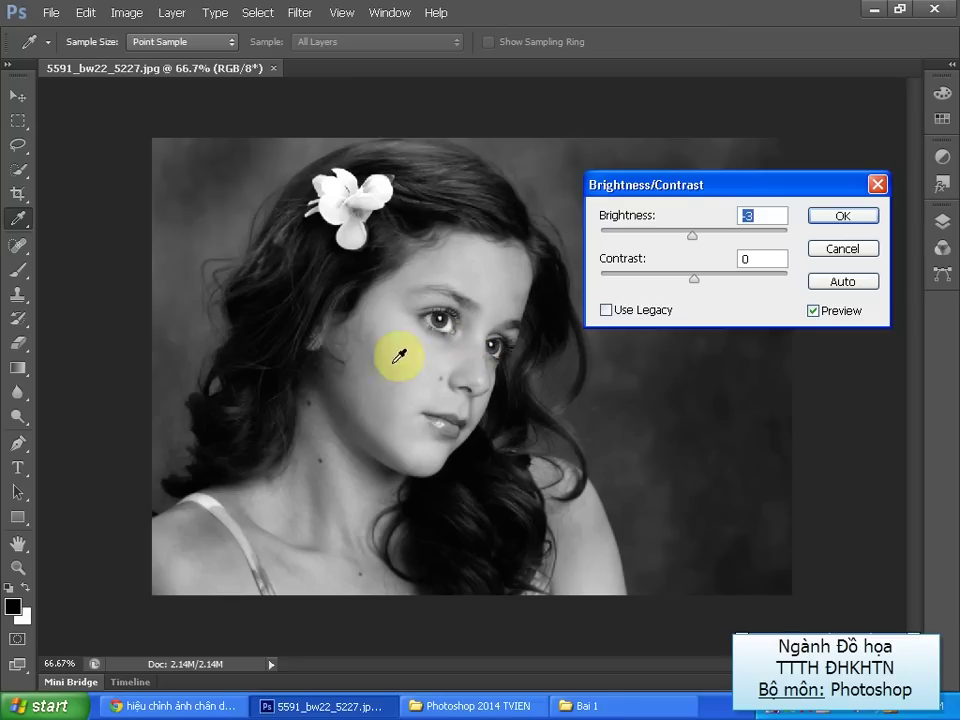
pyautogui.moveTo(693, 237)
pyautogui.mouseDown()
pyautogui.moveTo(734, 240)
pyautogui.moveTo(704, 243)
pyautogui.mouseUp()
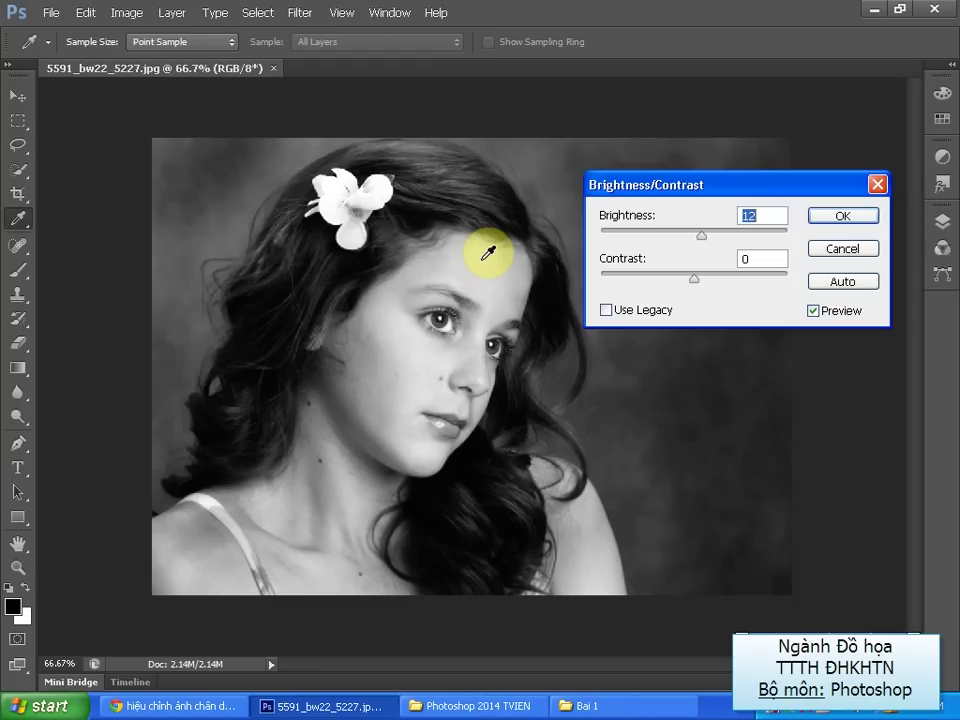
pyautogui.click(842, 249)
pyautogui.press('v')
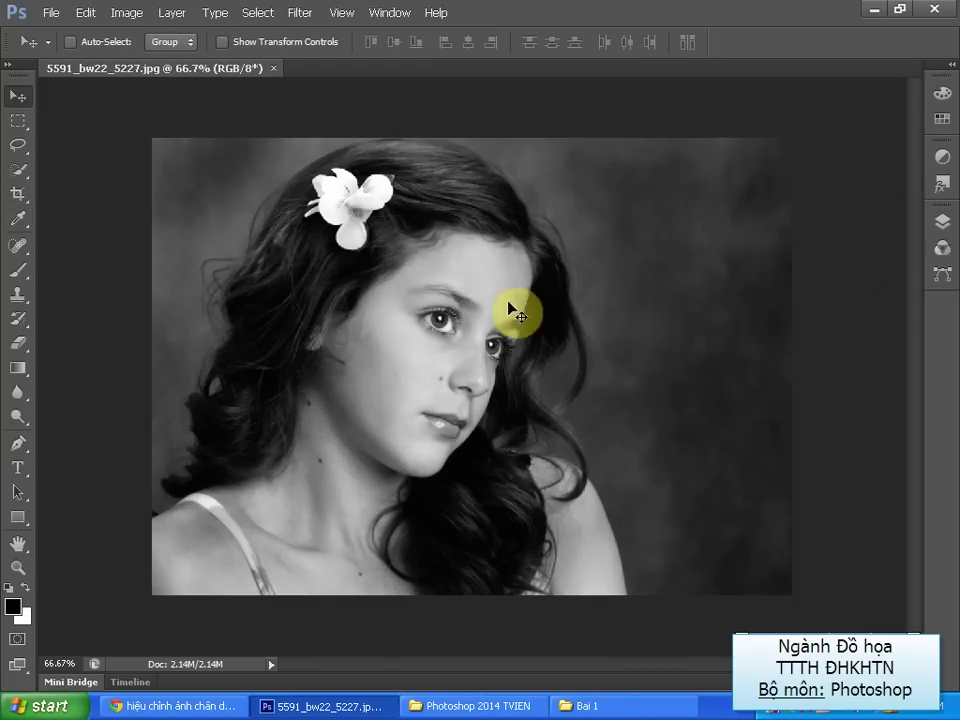
# Show the Info panel from the Window menu to read the photo's pixel values
pyautogui.click(391, 15)
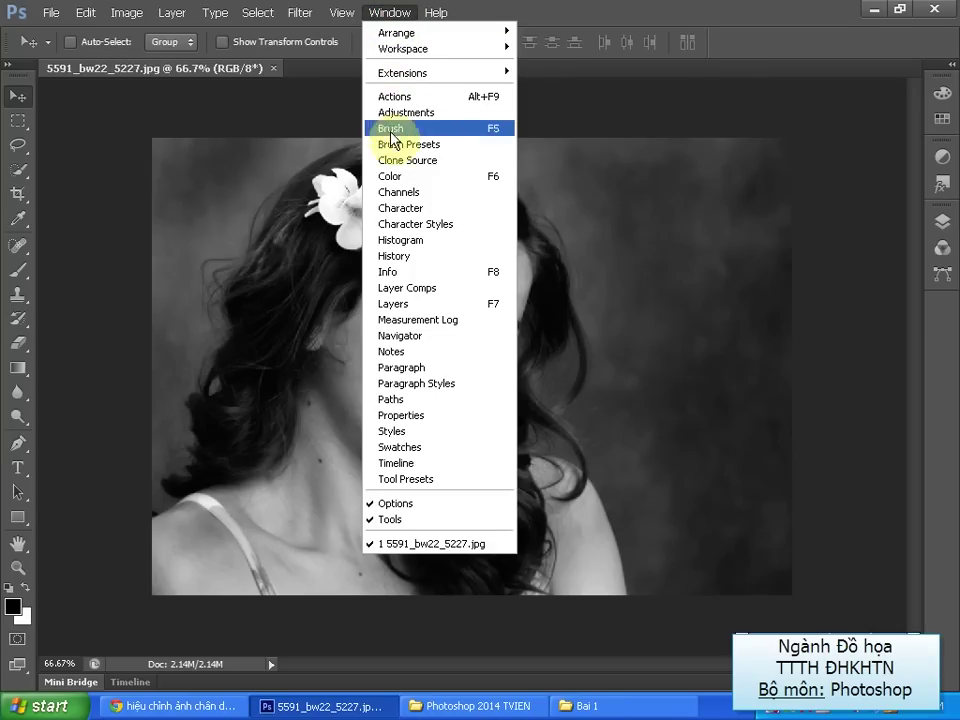
pyautogui.click(391, 277)
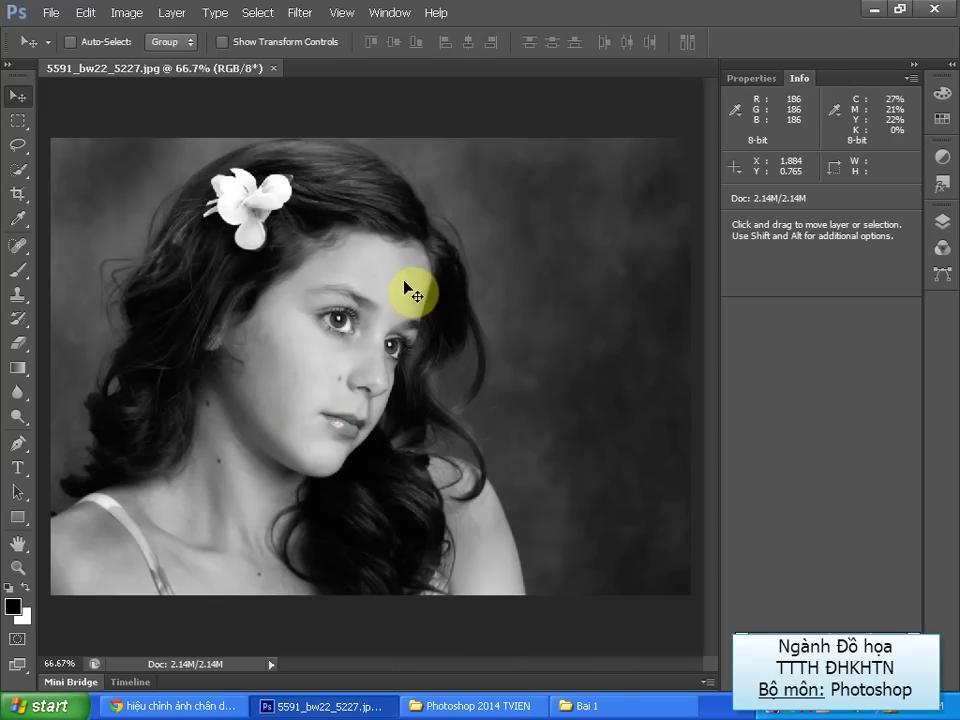
pyautogui.click(124, 13)
pyautogui.moveTo(132, 32)
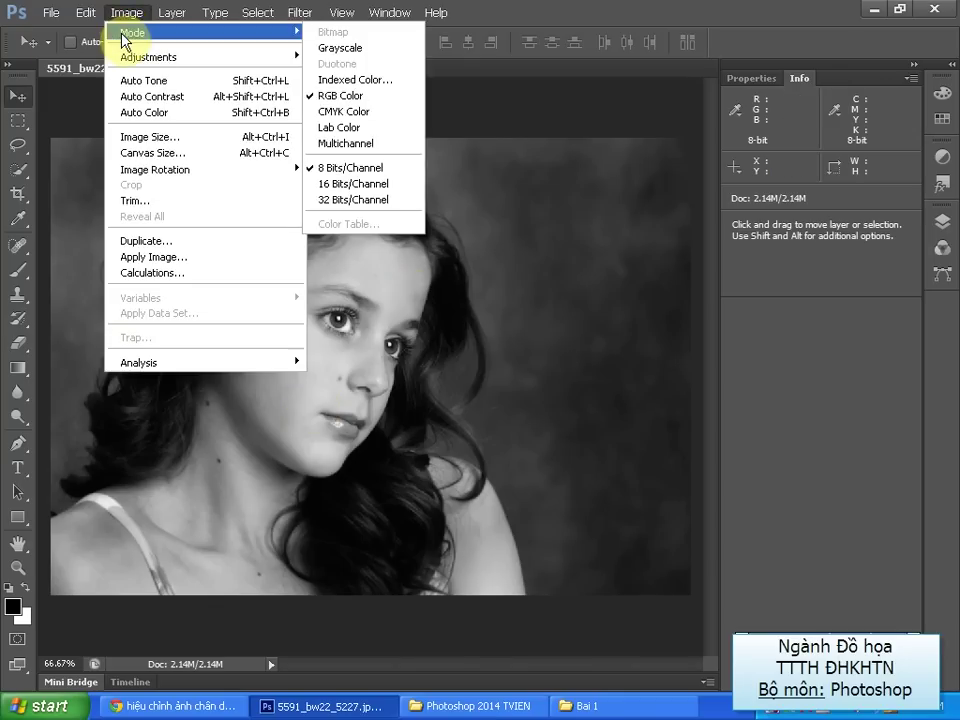
pyautogui.click(362, 58)
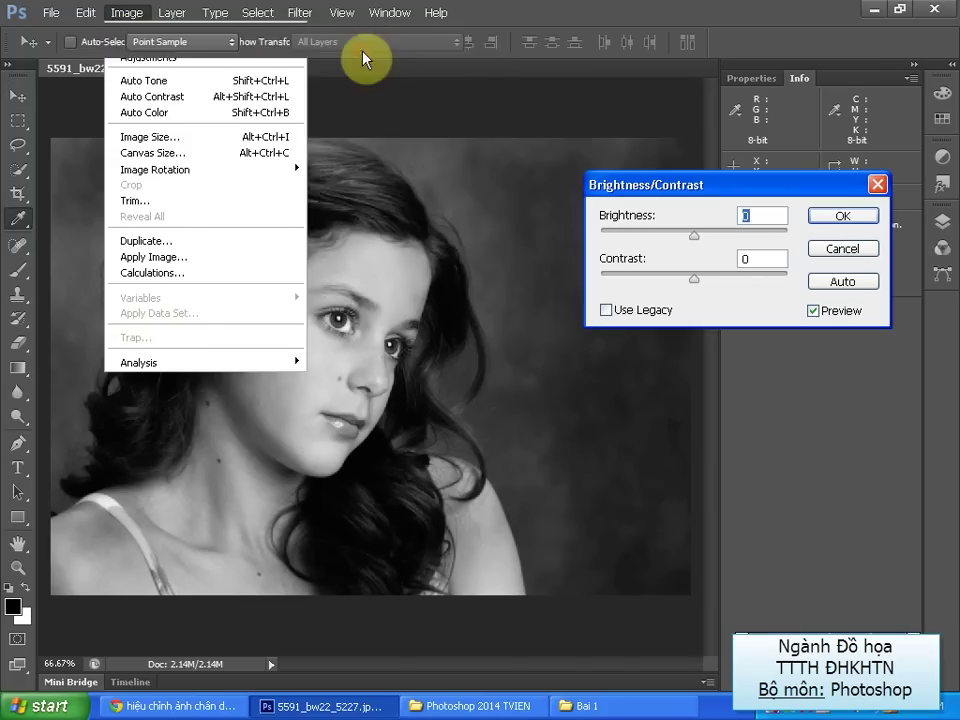
pyautogui.click(716, 186)
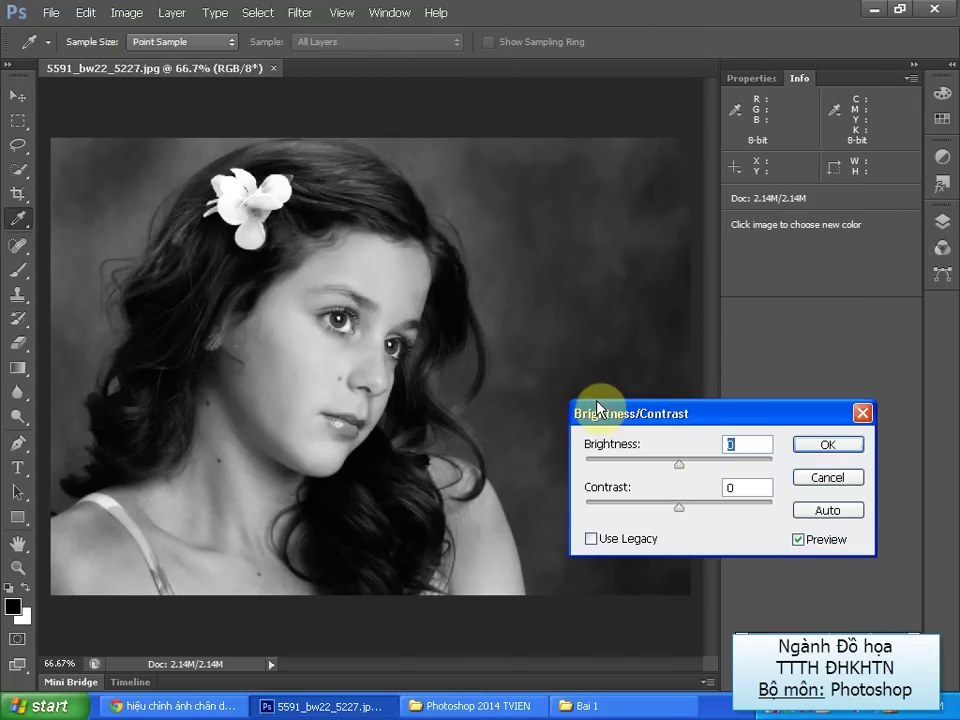
pyautogui.moveTo(679, 464); pyautogui.dragTo(727, 464)
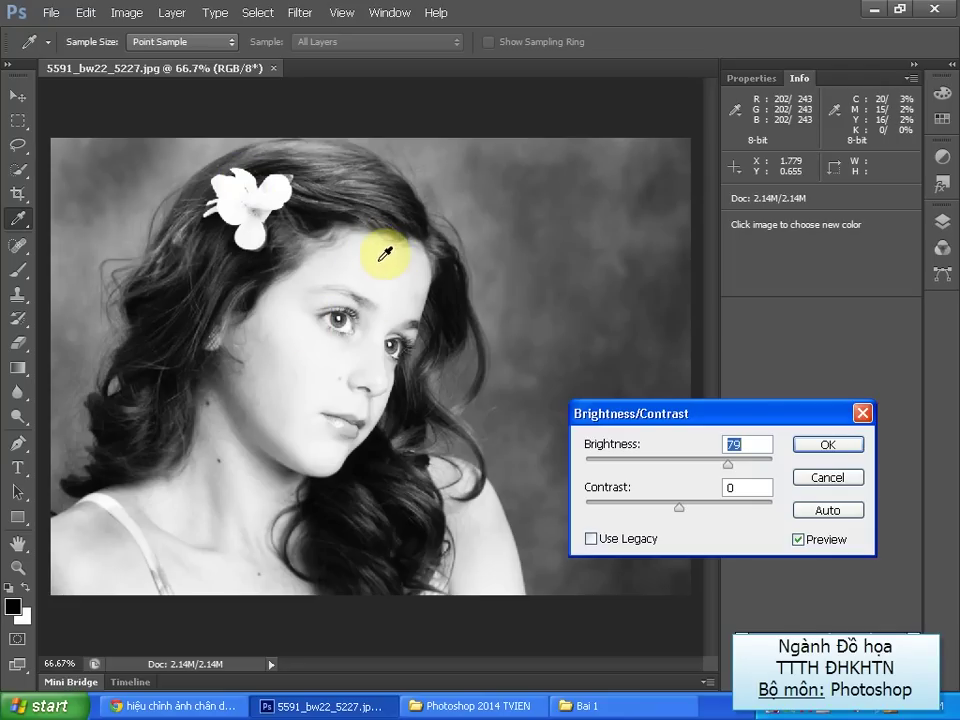
pyautogui.click(828, 478)
pyautogui.press('v')
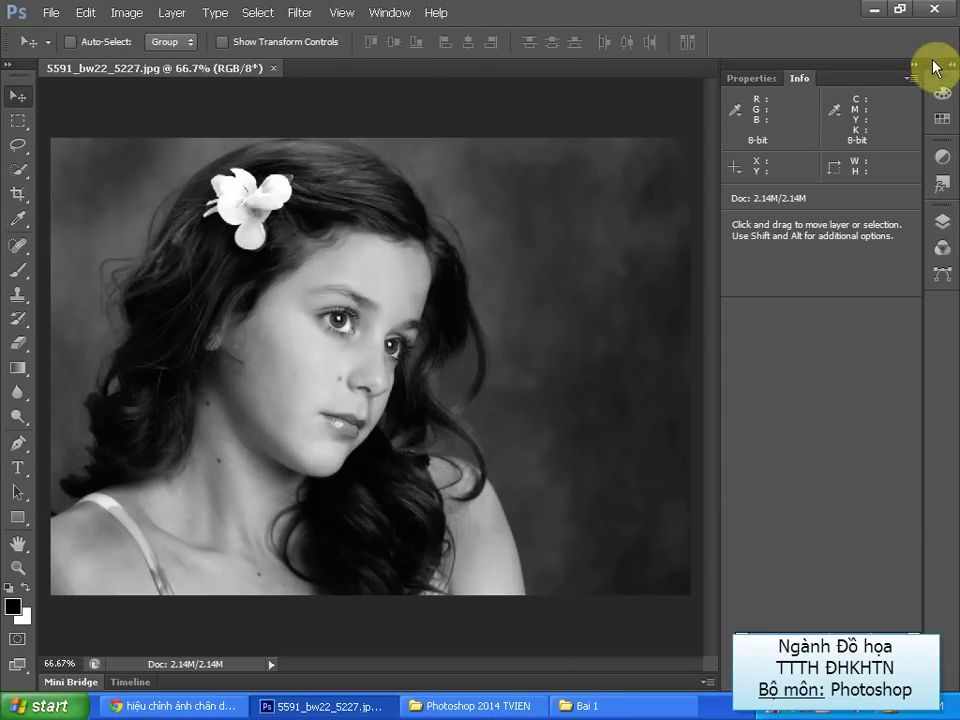
# Close the Info panel group and open Levels, moving its dialog off the face
pyautogui.click(912, 78)
pyautogui.click(853, 143)
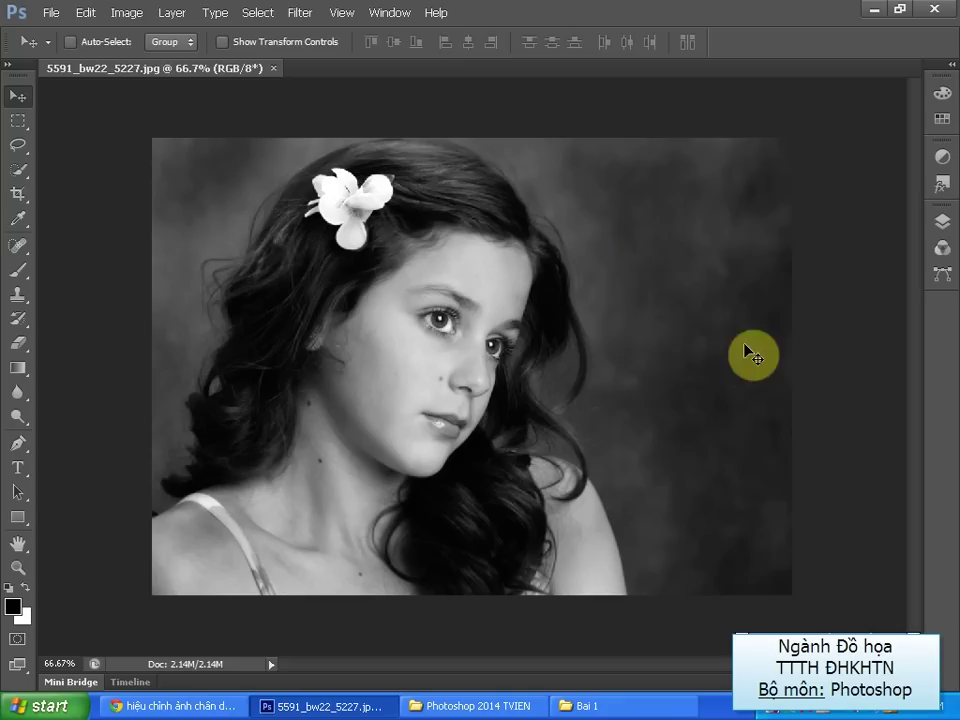
pyautogui.click(128, 13)
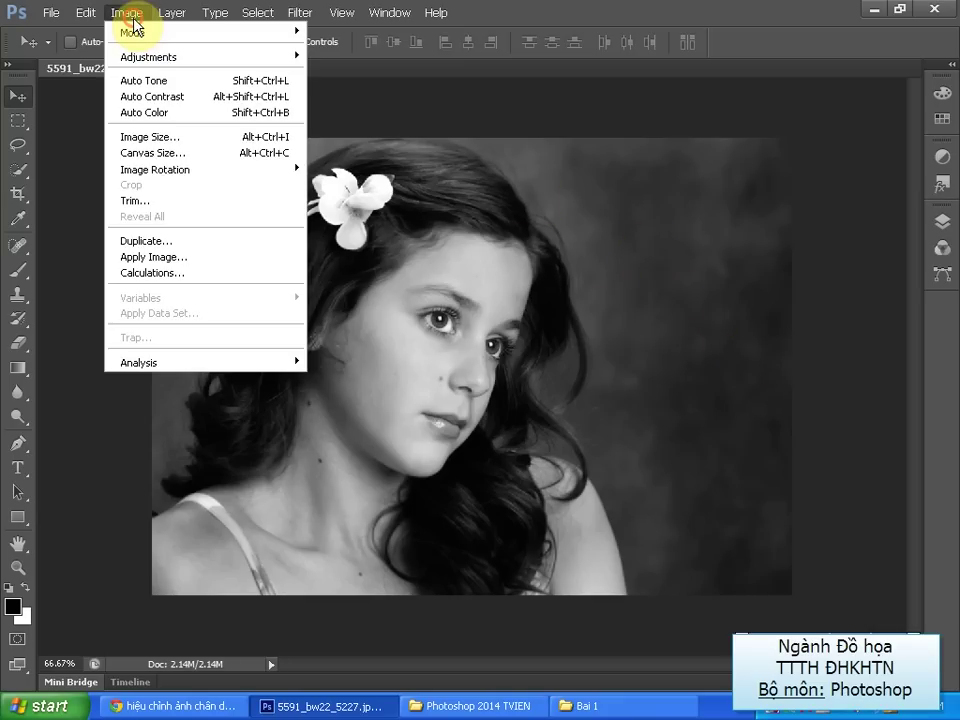
pyautogui.moveTo(150, 57)
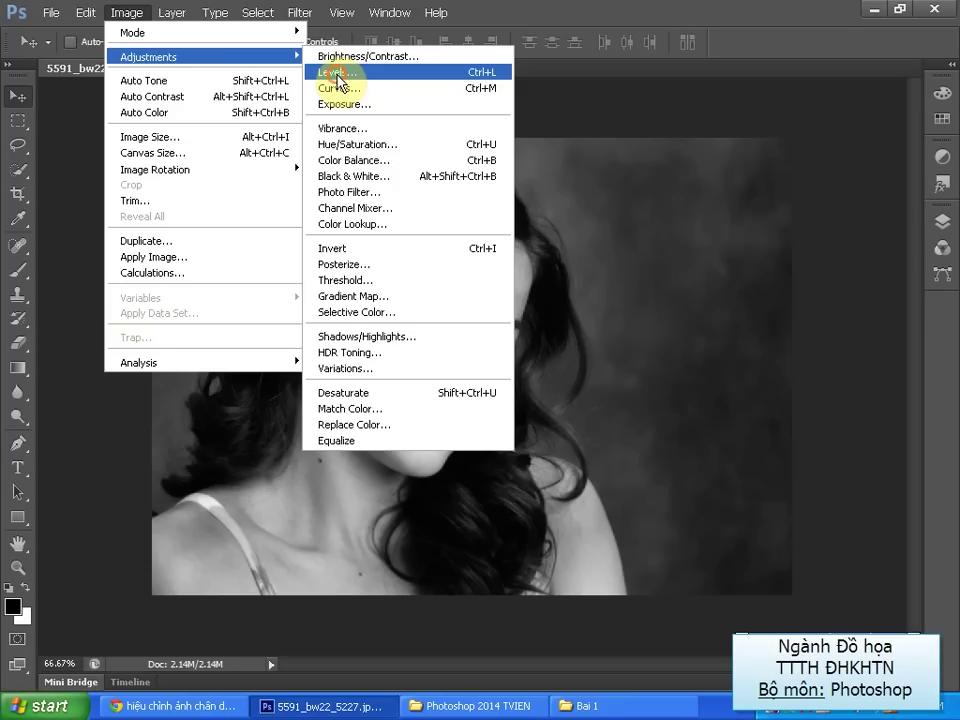
pyautogui.click(340, 73)
pyautogui.moveTo(380, 119)
pyautogui.mouseDown()
pyautogui.moveTo(660, 119)
pyautogui.moveTo(617, 102)
pyautogui.mouseUp()
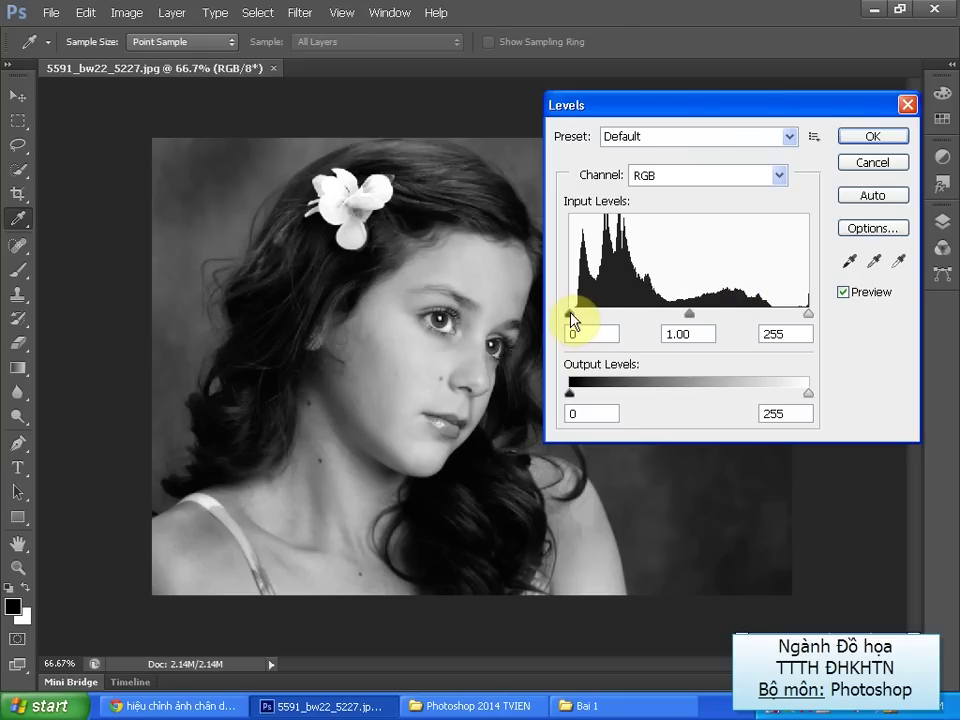
# Preview Levels with the white input pulled down to 211 and black nudged up
pyautogui.moveTo(570, 315)
pyautogui.mouseDown()
pyautogui.moveTo(582, 315)
pyautogui.moveTo(556, 312)
pyautogui.mouseUp()
pyautogui.moveTo(808, 314); pyautogui.dragTo(831, 321)
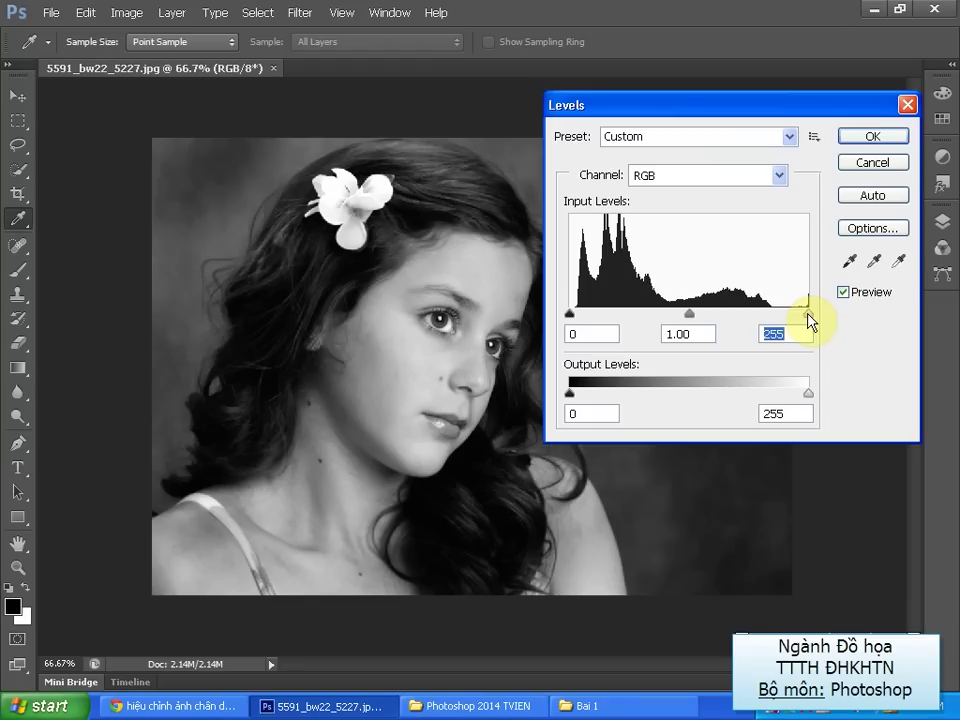
pyautogui.moveTo(808, 318); pyautogui.dragTo(770, 318)
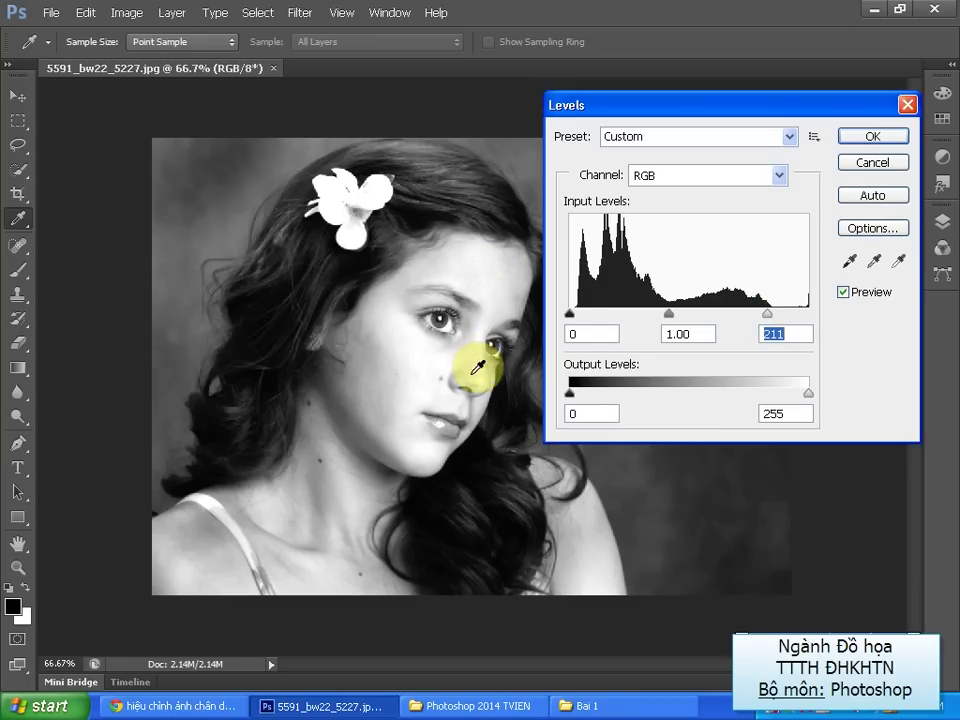
pyautogui.moveTo(569, 315); pyautogui.dragTo(577, 315)
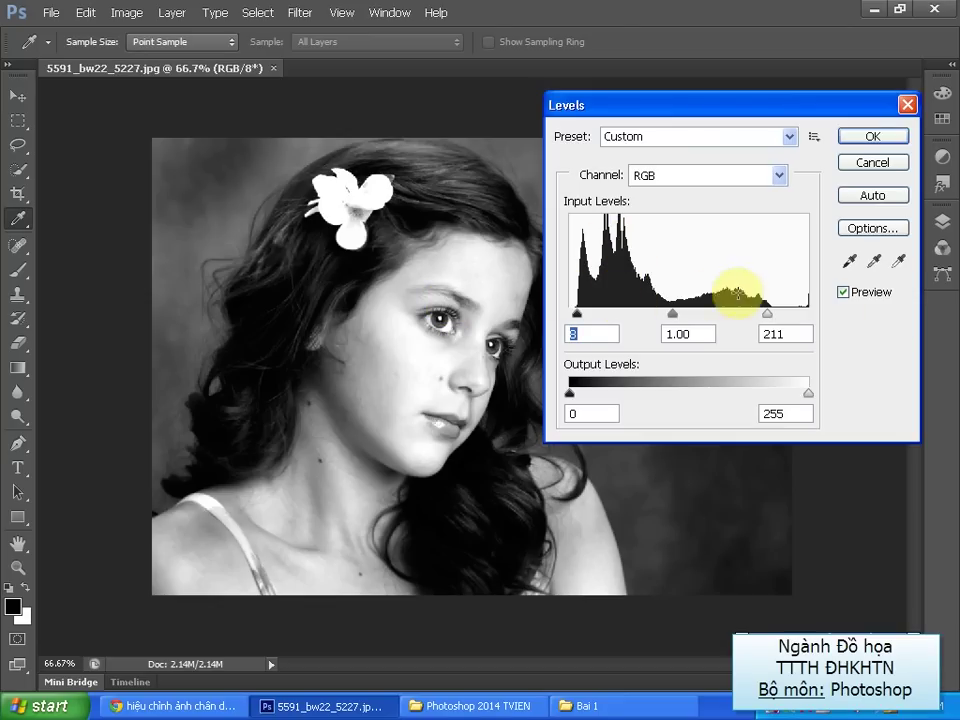
# Cancel the trial Levels, reopen Levels with Ctrl+L, and sample the chin as black point
pyautogui.click(900, 163)
pyautogui.press('v')
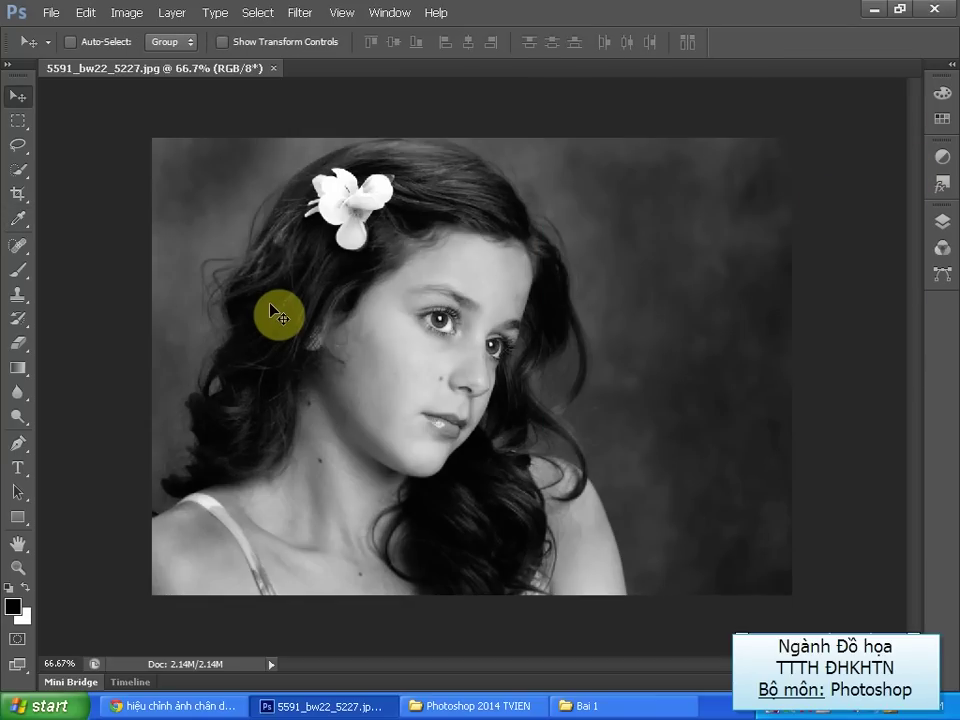
pyautogui.hotkey('ctrl', 'l')
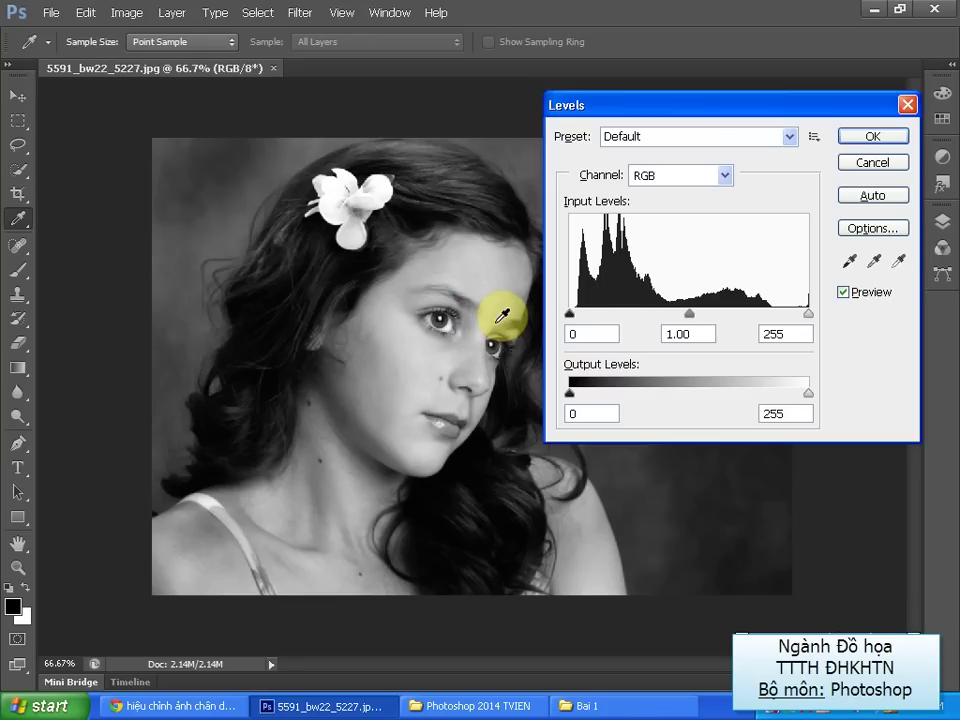
pyautogui.click(848, 265)
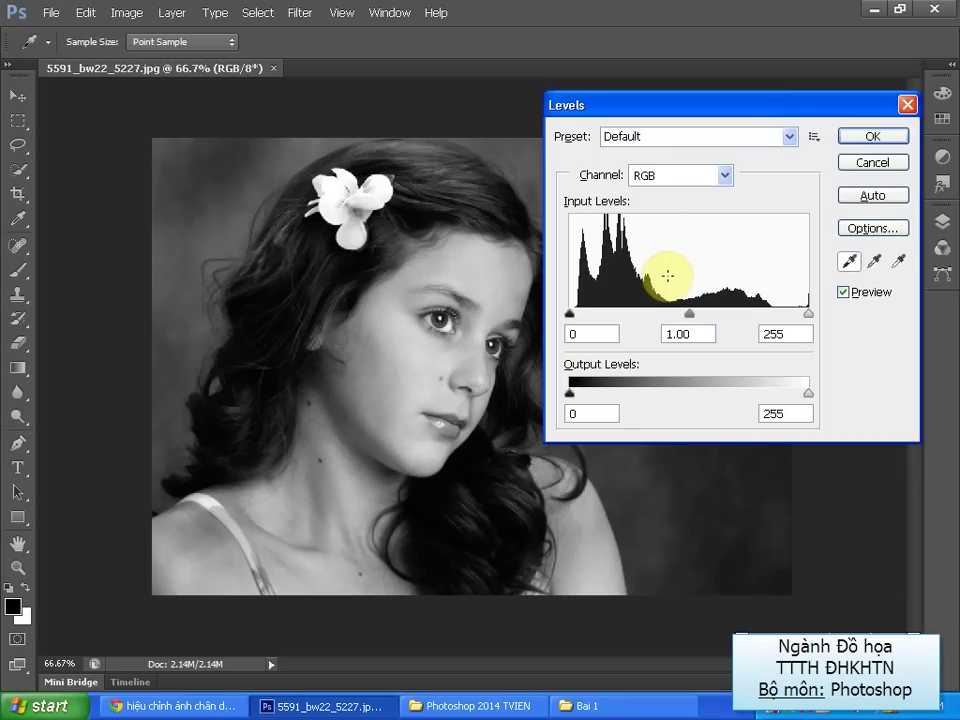
pyautogui.click(444, 486)
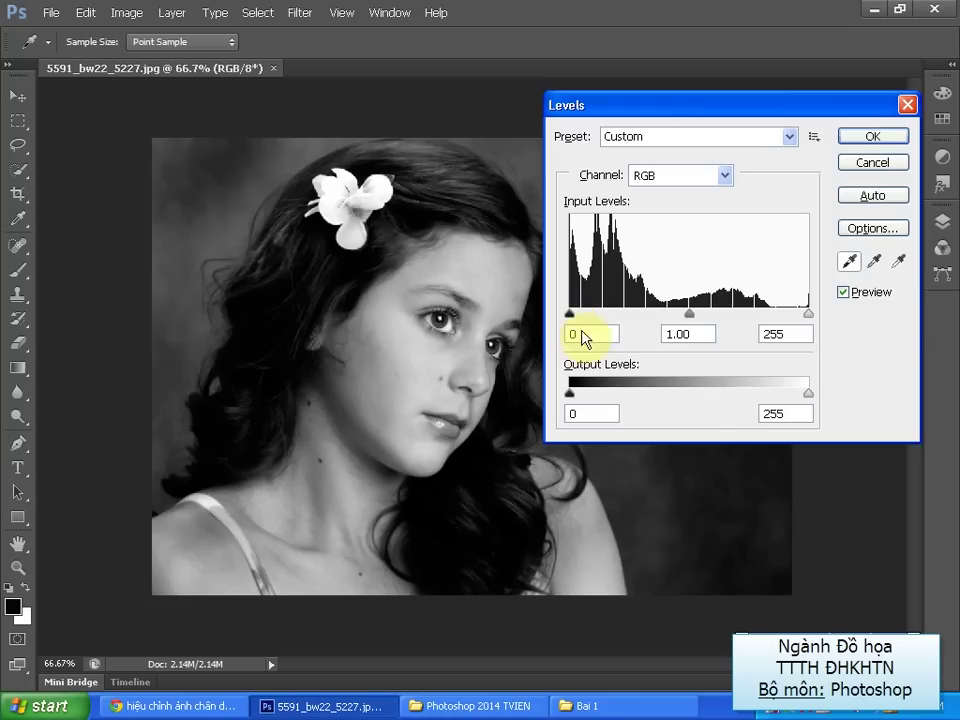
# Sample the cheek as the white point to brighten the portrait, and apply Levels
pyautogui.click(898, 262)
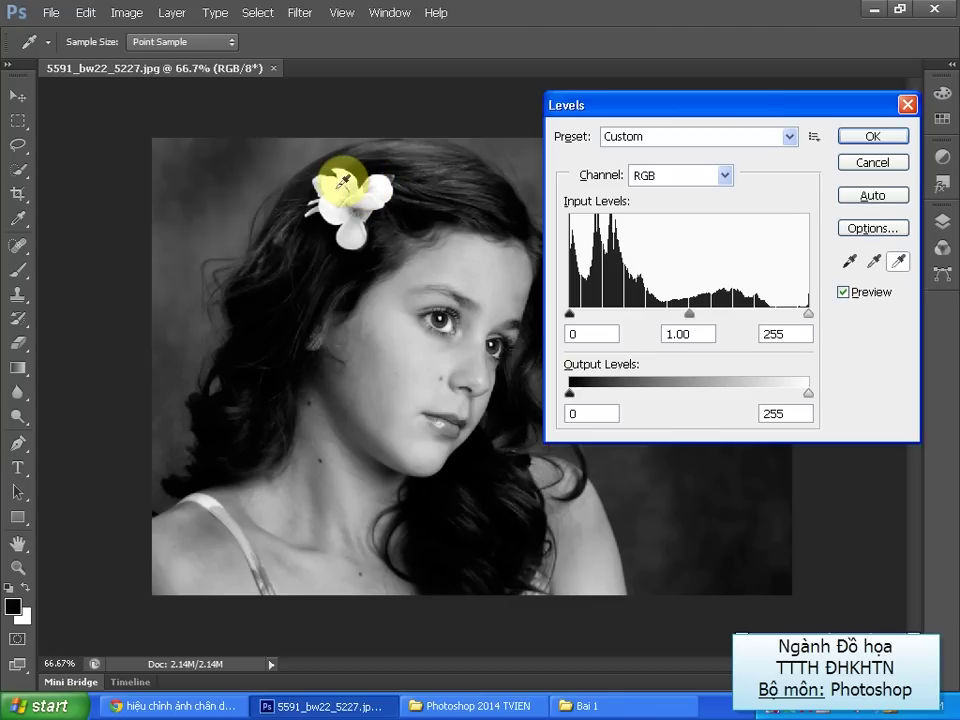
pyautogui.click(338, 180)
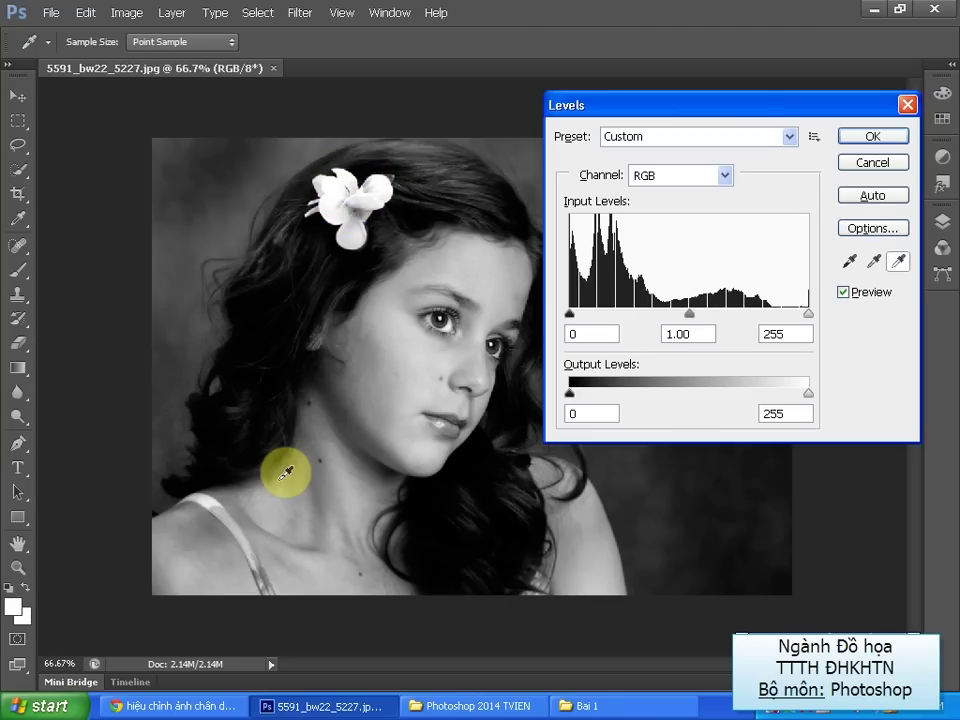
pyautogui.click(415, 342)
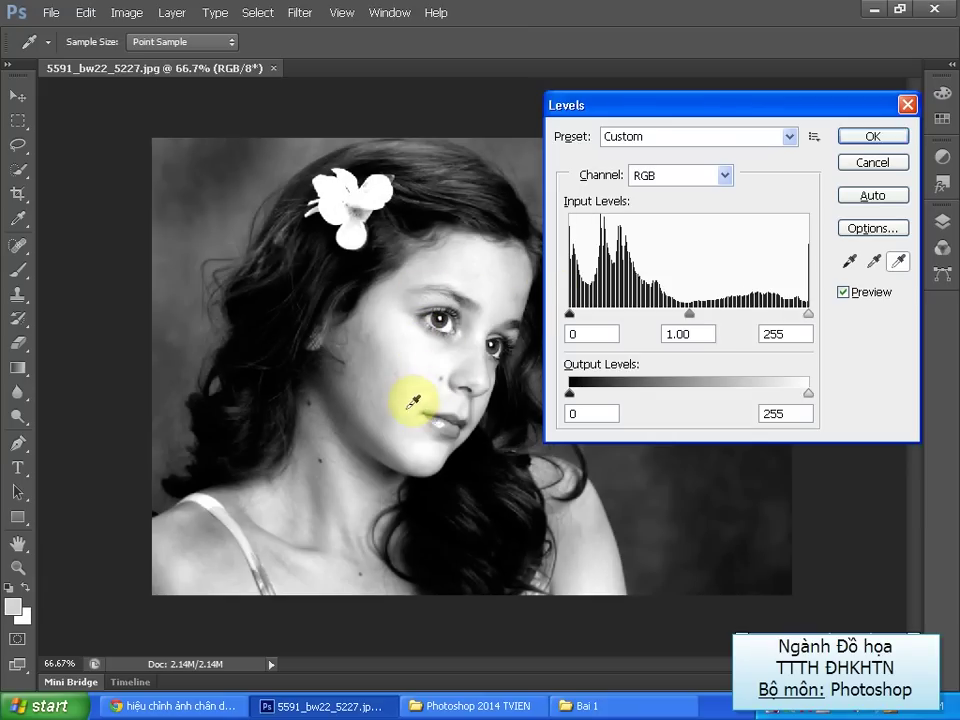
pyautogui.click(491, 402)
pyautogui.click(897, 262)
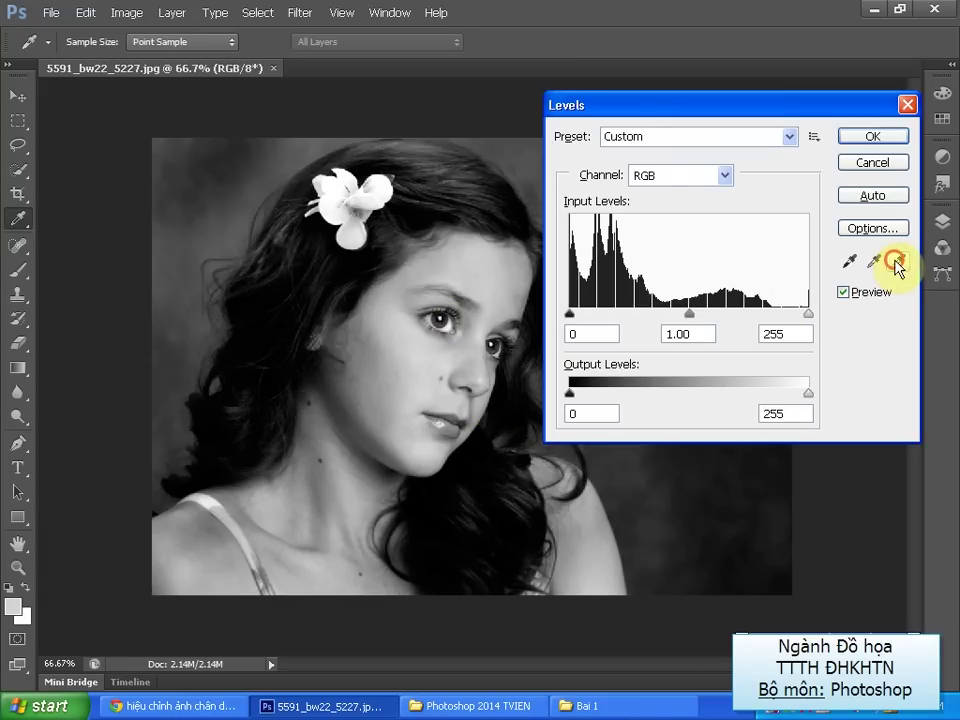
pyautogui.click(452, 320)
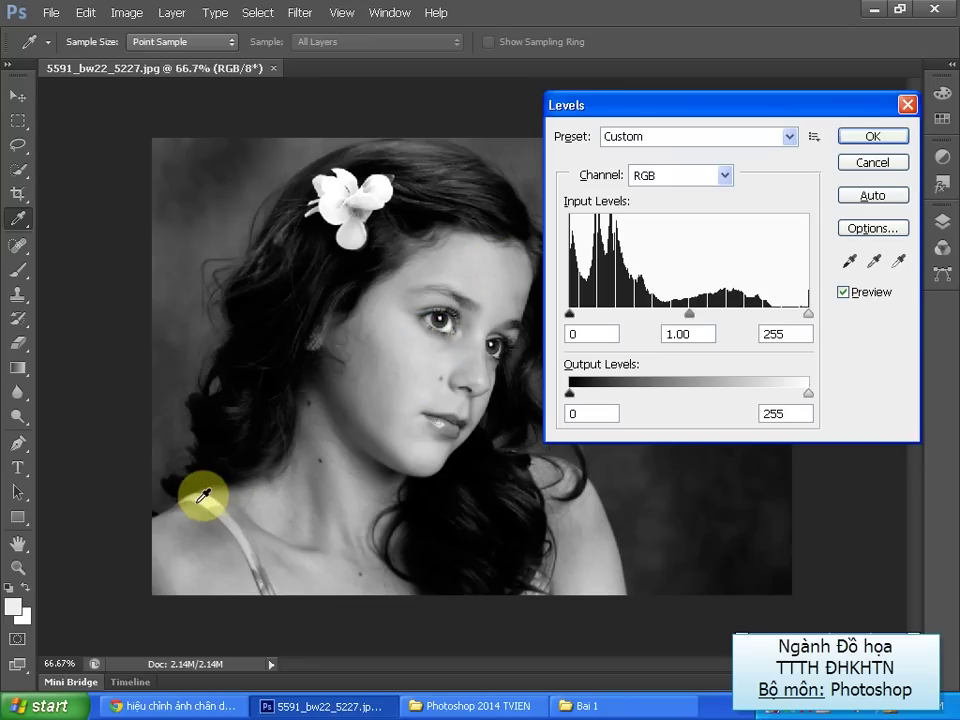
pyautogui.click(476, 258)
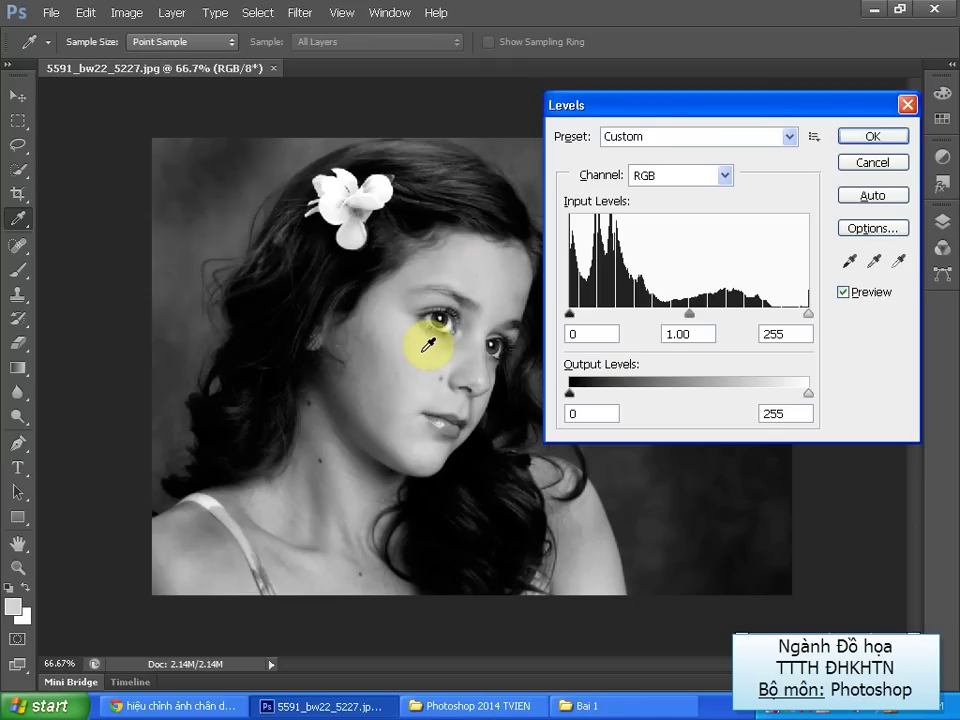
pyautogui.click(898, 261)
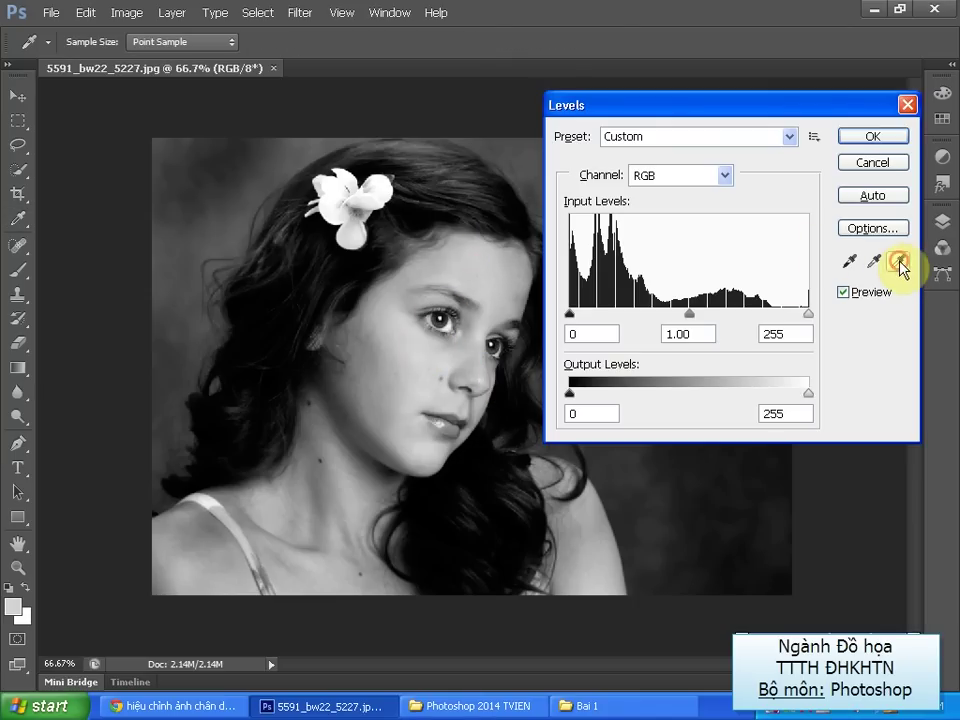
pyautogui.click(417, 344)
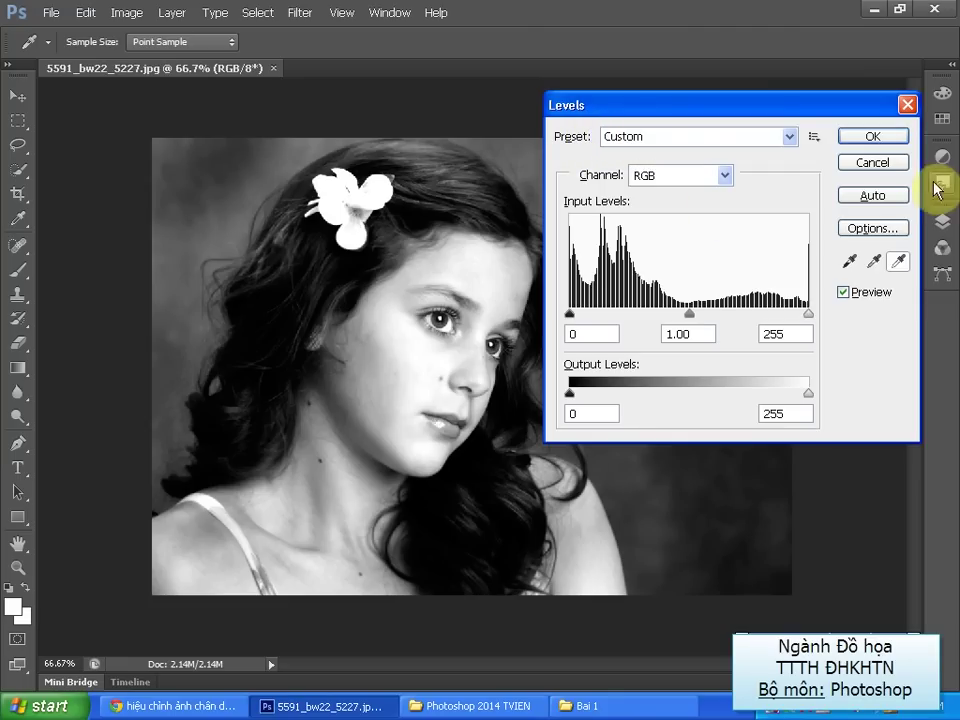
pyautogui.click(889, 141)
pyautogui.press('v')
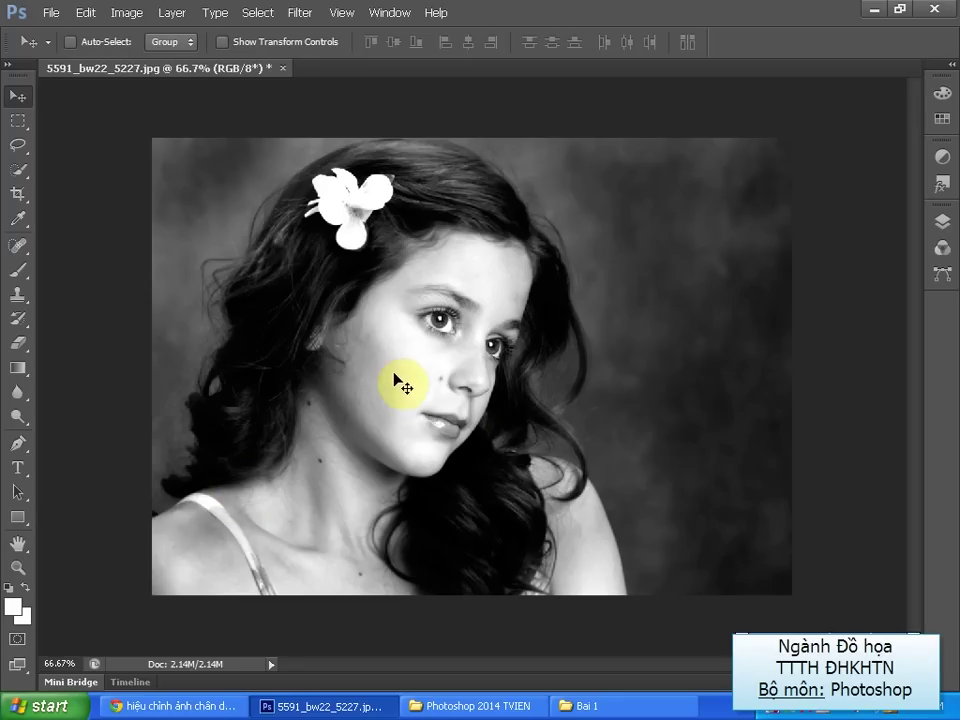
# Zoom to 200% and pan across the cheek, nose and neck to inspect dark specks
pyautogui.hotkey('ctrl', '+')
pyautogui.hotkey('ctrl', '+')
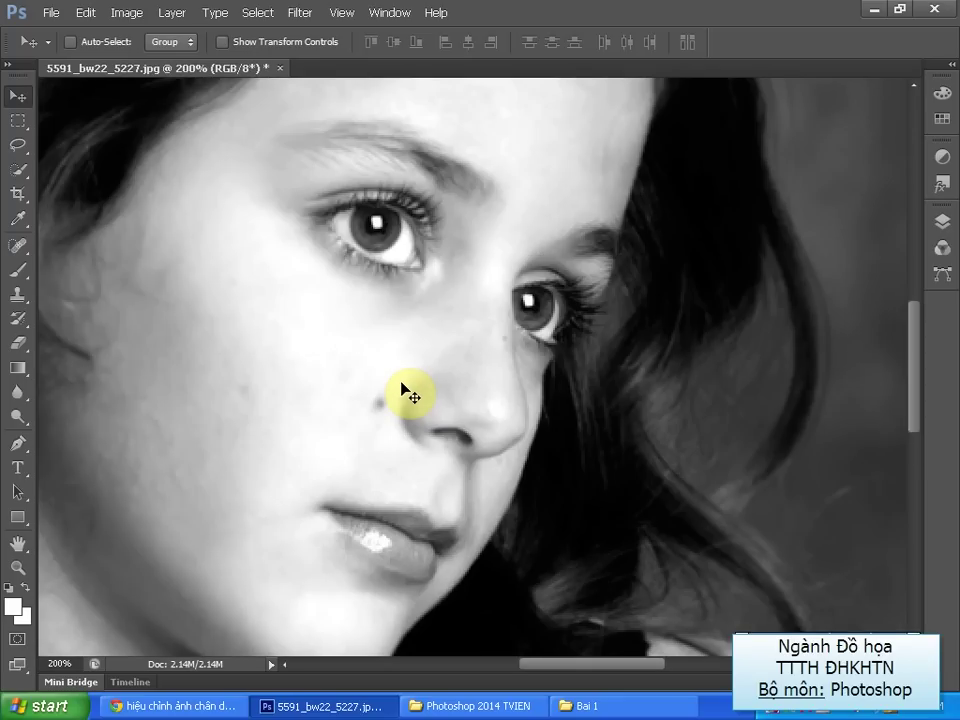
pyautogui.moveTo(356, 340)
pyautogui.mouseDown()
pyautogui.moveTo(444, 421)
pyautogui.moveTo(482, 285)
pyautogui.moveTo(579, 225)
pyautogui.moveTo(596, 199)
pyautogui.moveTo(563, 281)
pyautogui.moveTo(510, 313)
pyautogui.mouseUp()
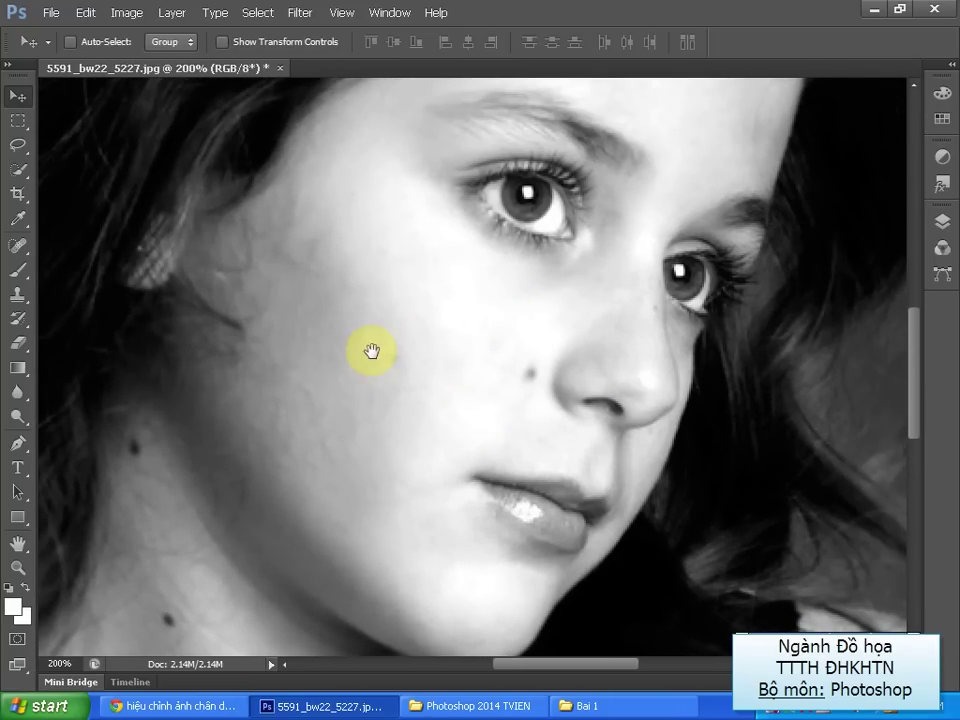
pyautogui.moveTo(371, 351); pyautogui.dragTo(448, 281)
pyautogui.moveTo(555, 257); pyautogui.dragTo(497, 305)
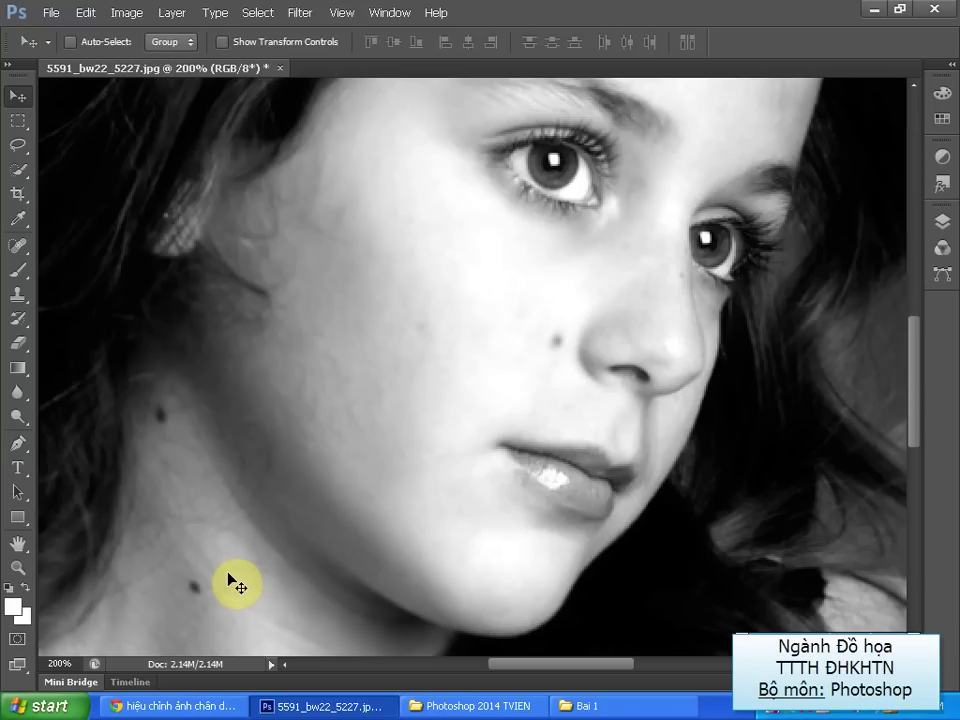
# Select the Patch Tool and patch the dark mole beside the nose with clean cheek skin
pyautogui.click(22, 246)
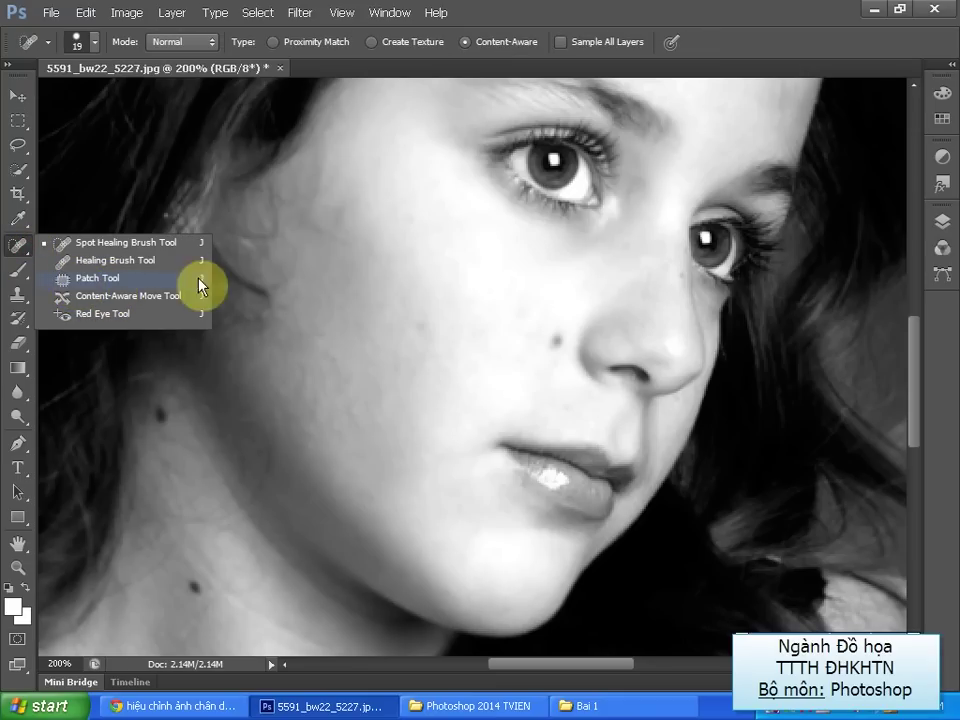
pyautogui.click(90, 278)
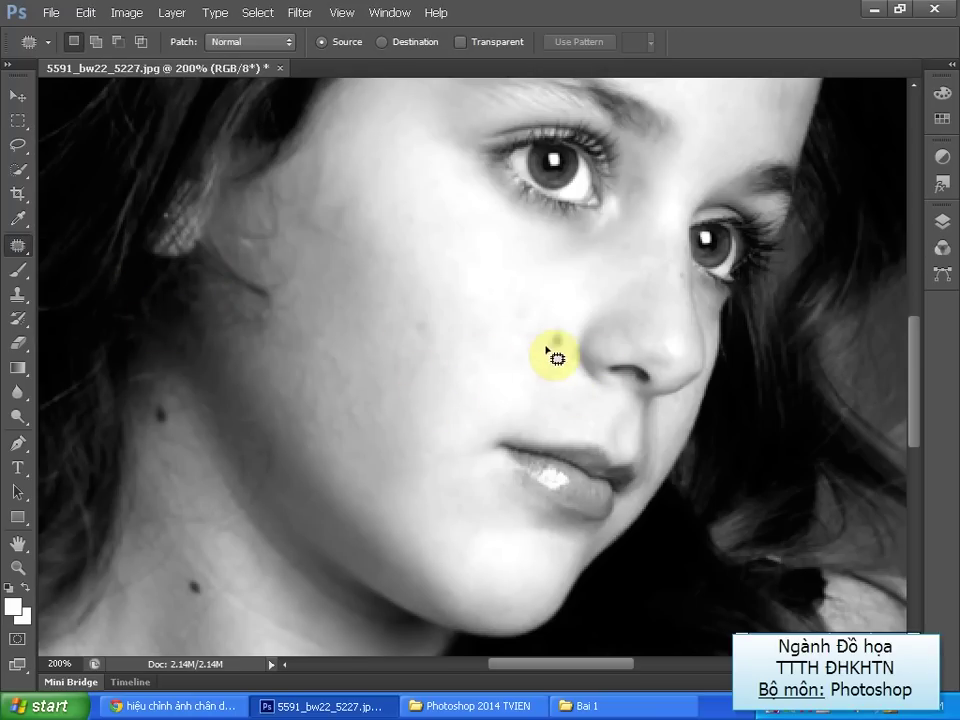
pyautogui.moveTo(547, 350)
pyautogui.mouseDown()
pyautogui.moveTo(568, 333)
pyautogui.moveTo(554, 327)
pyautogui.mouseUp()
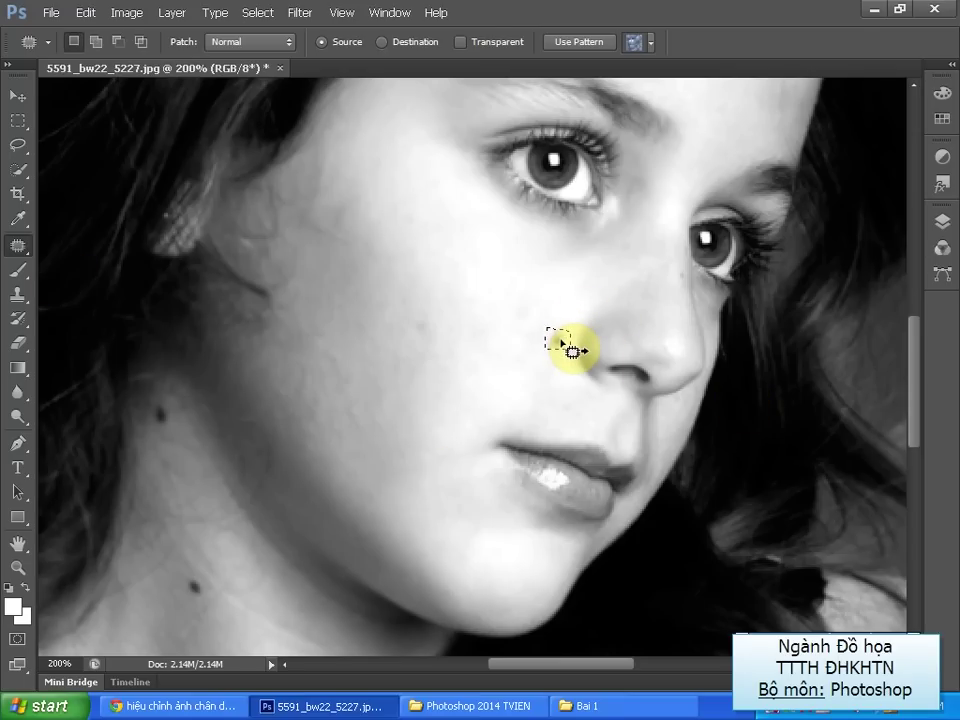
pyautogui.moveTo(563, 345)
pyautogui.mouseDown()
pyautogui.moveTo(562, 320)
pyautogui.moveTo(527, 334)
pyautogui.moveTo(546, 379)
pyautogui.moveTo(290, 333)
pyautogui.moveTo(422, 364)
pyautogui.moveTo(535, 368)
pyautogui.mouseUp()
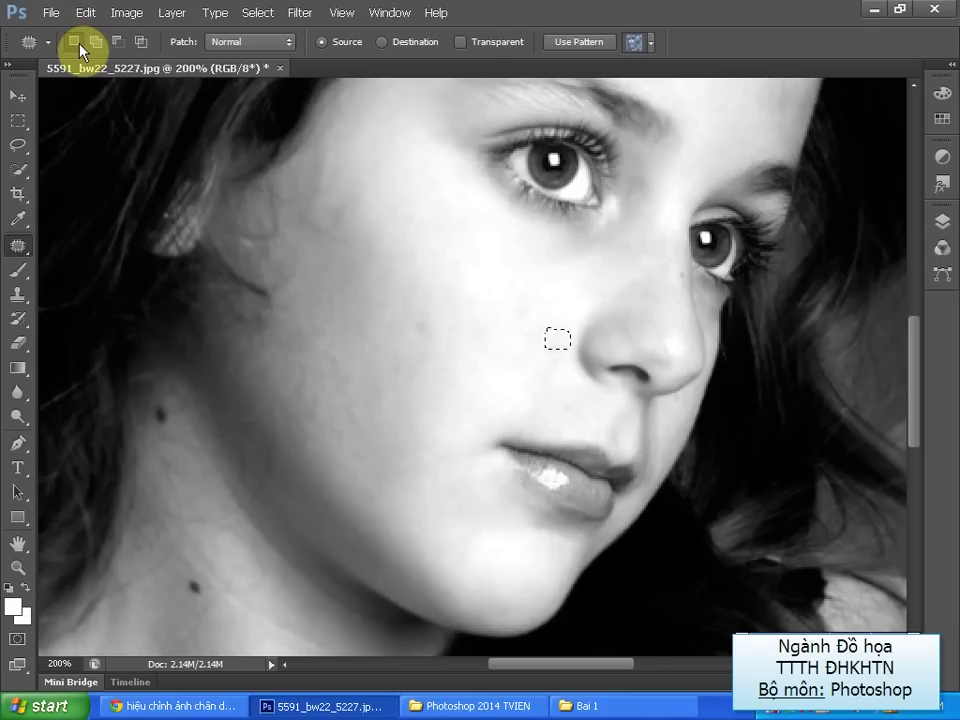
# Patch the two dark neck spots with nearby clean skin, zooming to 400%
pyautogui.moveTo(193, 583); pyautogui.dragTo(188, 580)
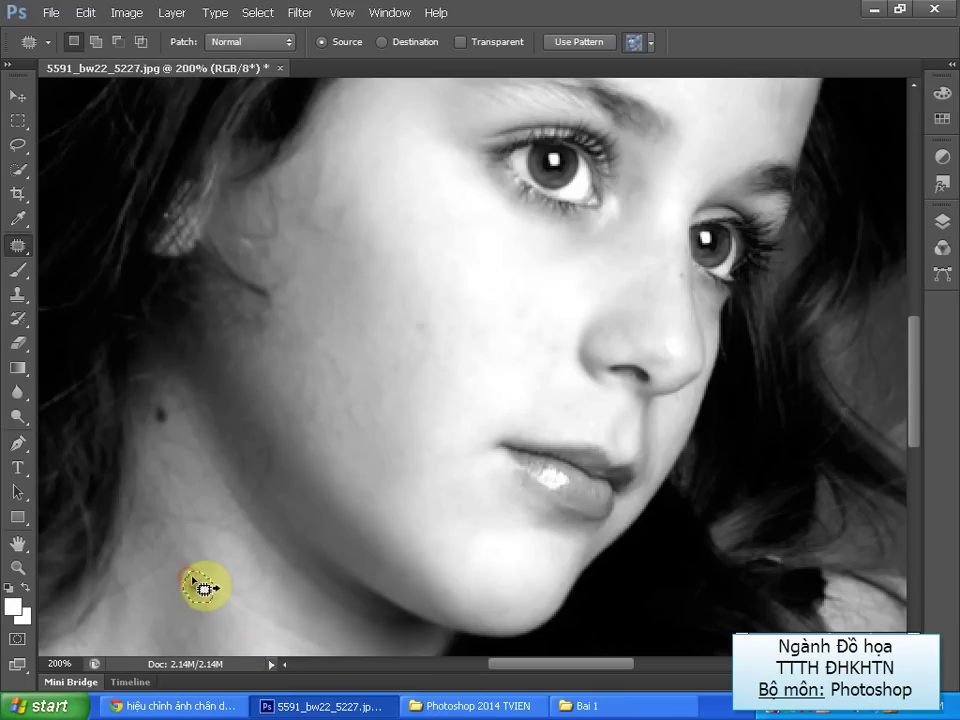
pyautogui.moveTo(188, 580); pyautogui.dragTo(191, 624)
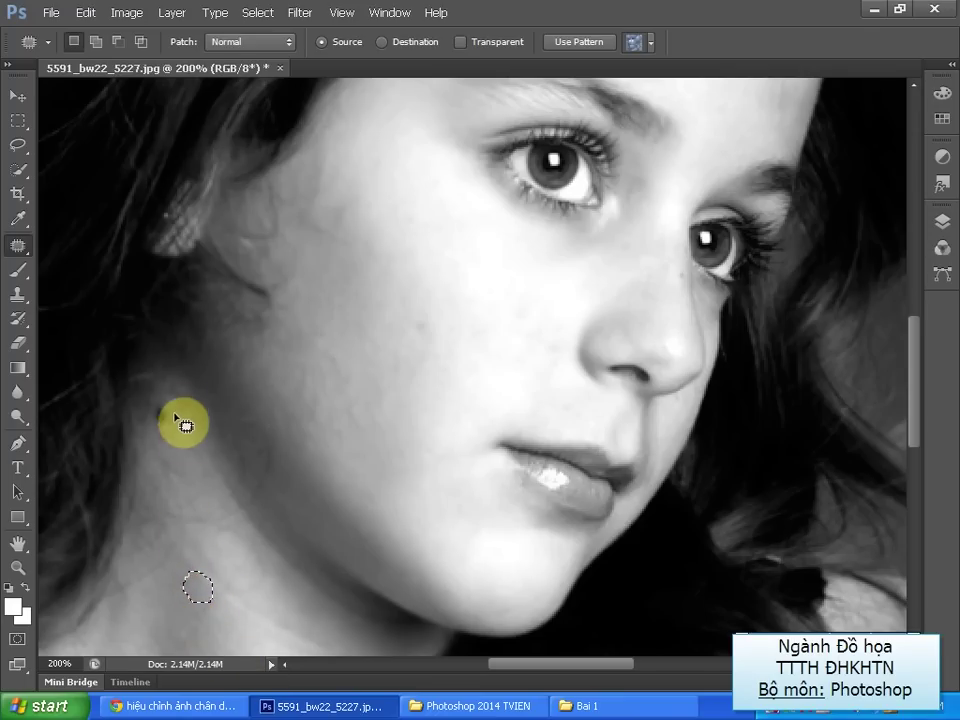
pyautogui.moveTo(165, 410); pyautogui.dragTo(166, 424)
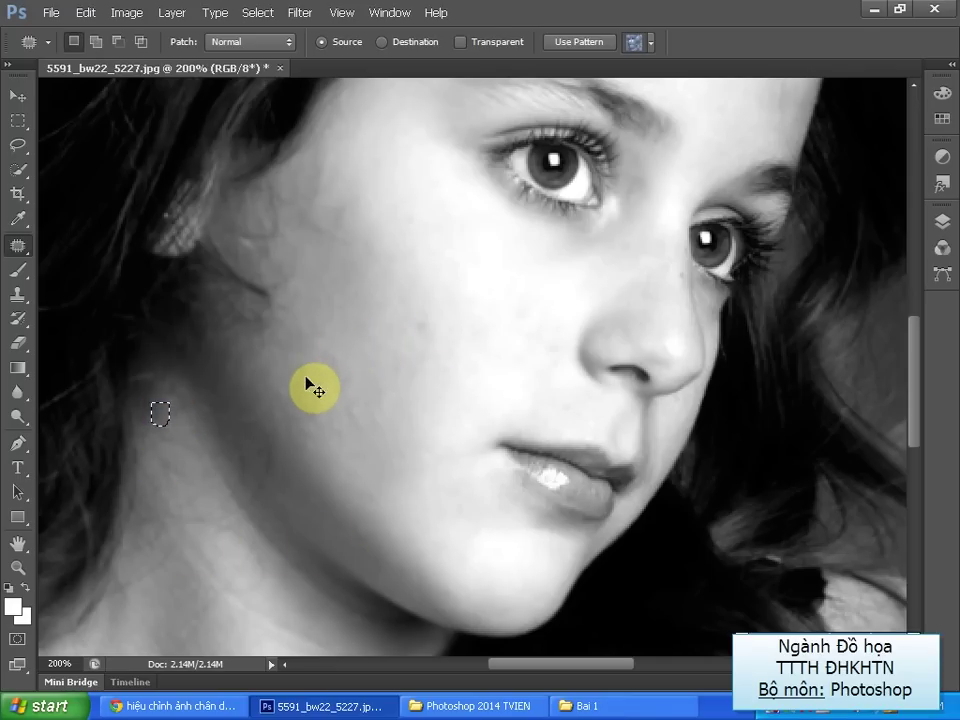
pyautogui.hotkey('ctrl', '+')
pyautogui.hotkey('ctrl', '+')
pyautogui.moveTo(390, 260)
pyautogui.mouseDown()
pyautogui.moveTo(372, 318)
pyautogui.moveTo(358, 262)
pyautogui.mouseUp()
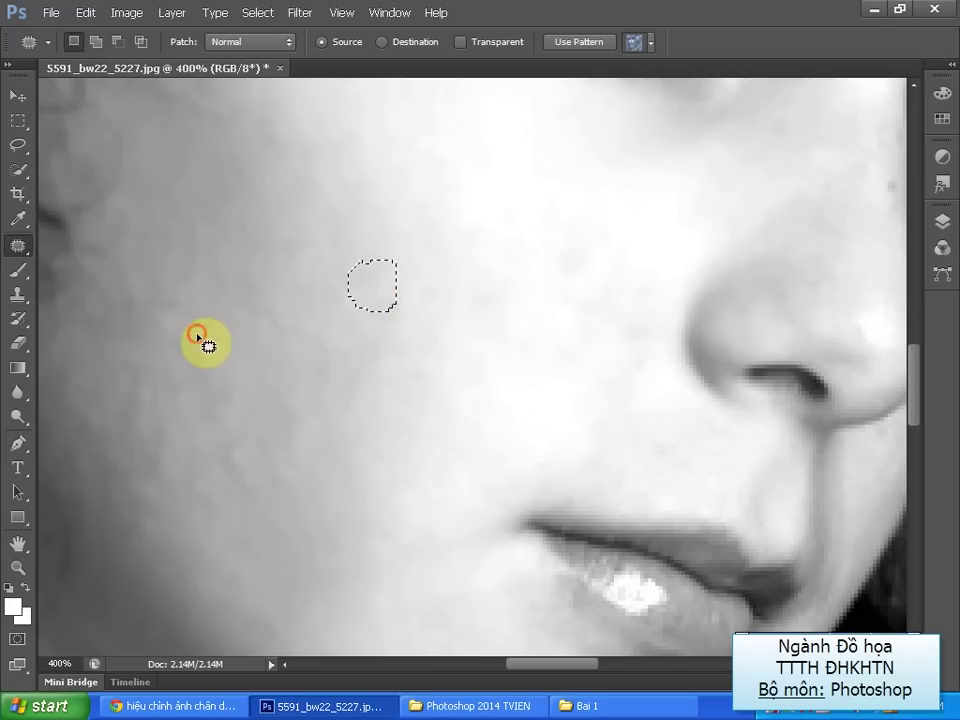
# Patch the small blemishes on the cheek, beside the nose and below the eye
pyautogui.moveTo(198, 338); pyautogui.dragTo(190, 345)
pyautogui.moveTo(231, 434)
pyautogui.mouseDown()
pyautogui.moveTo(228, 484)
pyautogui.moveTo(233, 438)
pyautogui.moveTo(255, 396)
pyautogui.mouseUp()
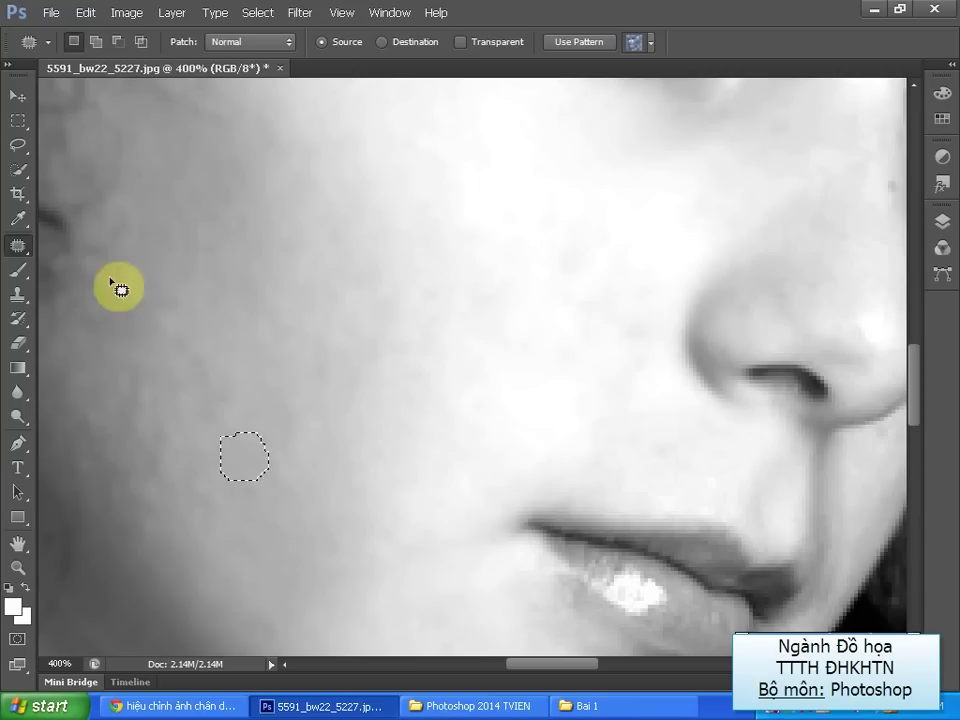
pyautogui.moveTo(356, 274); pyautogui.dragTo(113, 338)
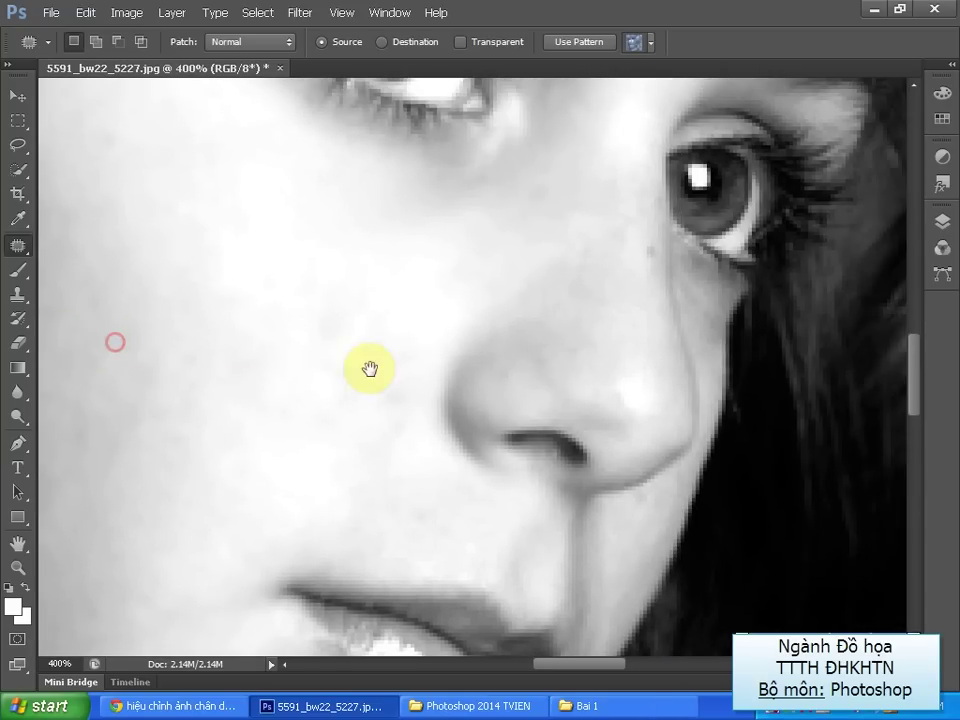
pyautogui.moveTo(376, 377)
pyautogui.mouseDown()
pyautogui.moveTo(405, 408)
pyautogui.moveTo(381, 381)
pyautogui.mouseUp()
pyautogui.moveTo(334, 306)
pyautogui.mouseDown()
pyautogui.moveTo(345, 318)
pyautogui.moveTo(266, 268)
pyautogui.moveTo(284, 286)
pyautogui.moveTo(276, 308)
pyautogui.mouseUp()
pyautogui.moveTo(124, 331); pyautogui.dragTo(150, 338)
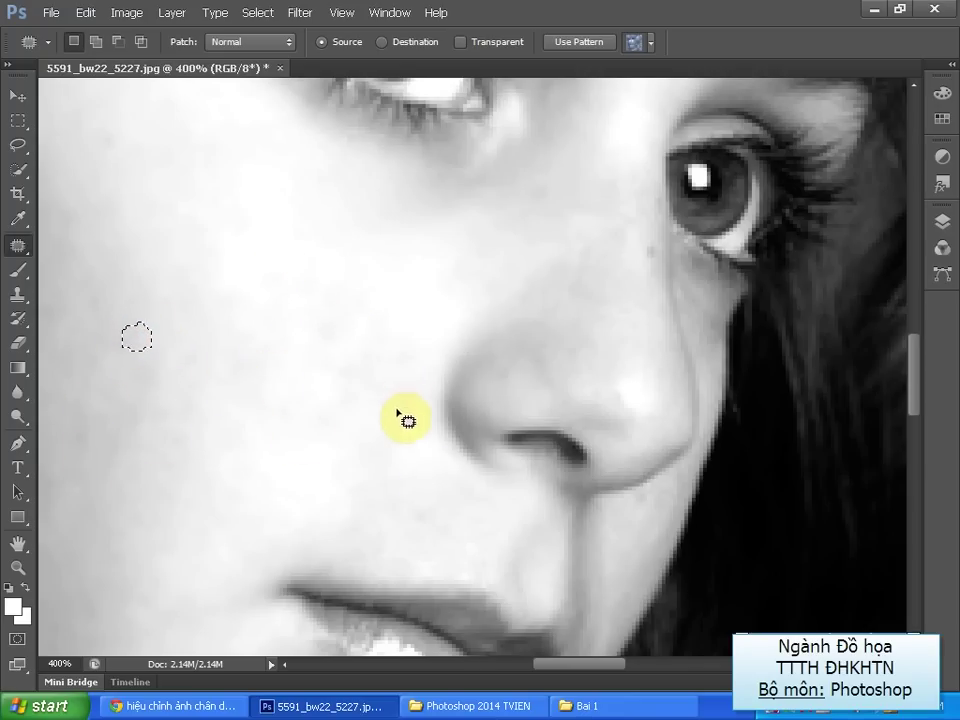
pyautogui.moveTo(388, 399)
pyautogui.mouseDown()
pyautogui.moveTo(412, 415)
pyautogui.moveTo(414, 432)
pyautogui.moveTo(364, 334)
pyautogui.mouseUp()
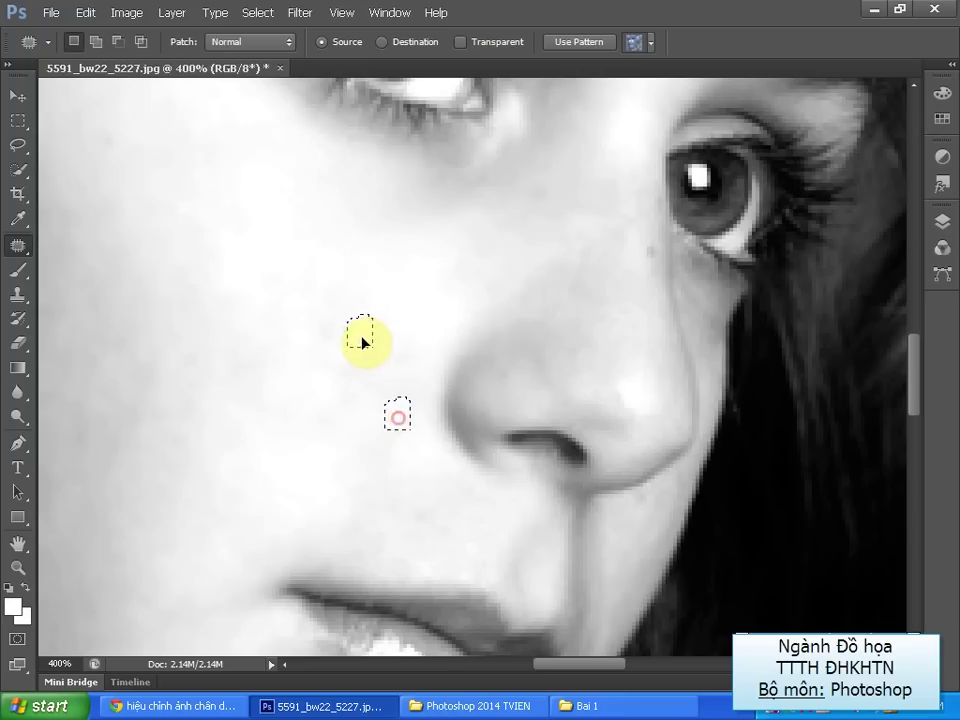
pyautogui.moveTo(527, 270); pyautogui.dragTo(385, 365)
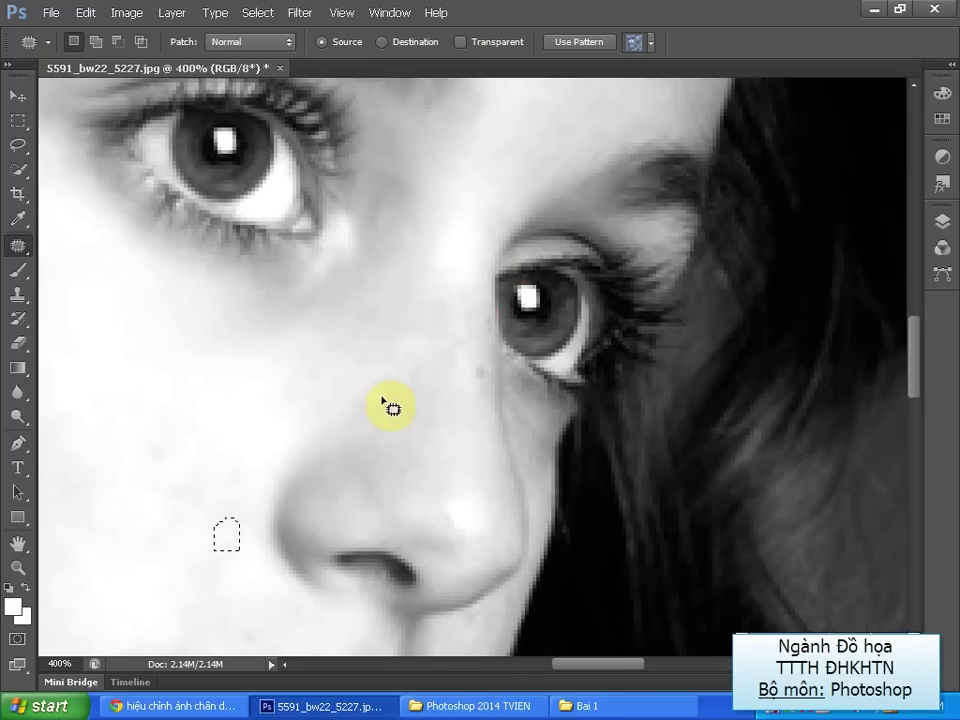
pyautogui.moveTo(472, 356)
pyautogui.mouseDown()
pyautogui.moveTo(476, 386)
pyautogui.moveTo(487, 358)
pyautogui.mouseUp()
# Pan up to the forehead and outline a small speck there for patching
pyautogui.moveTo(341, 405); pyautogui.dragTo(414, 549)
pyautogui.moveTo(435, 341); pyautogui.dragTo(426, 551)
pyautogui.moveTo(476, 392); pyautogui.dragTo(476, 461)
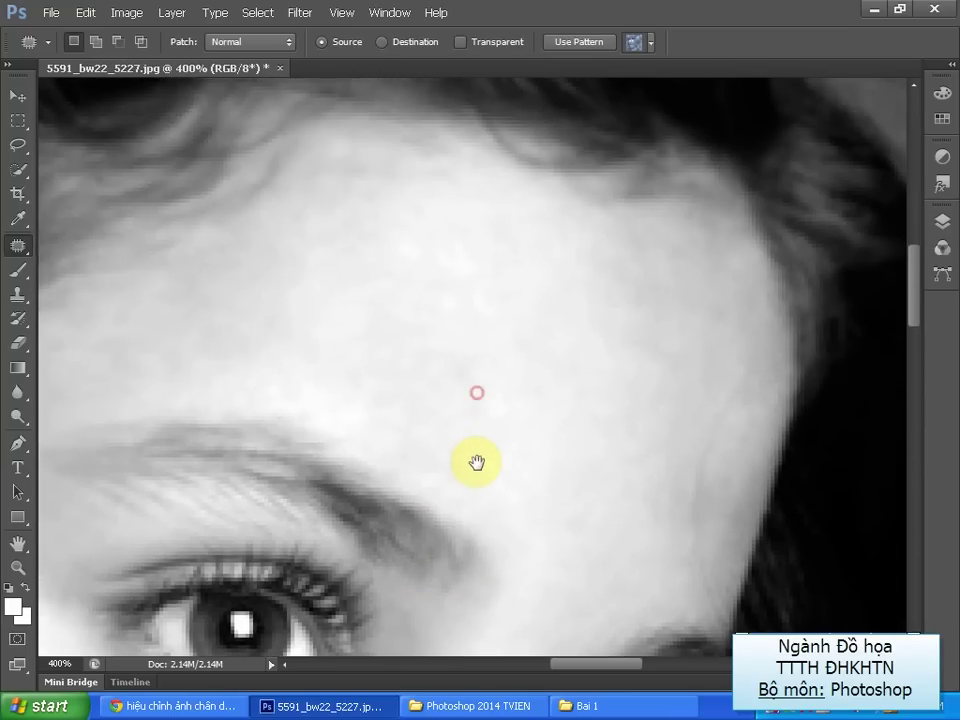
pyautogui.moveTo(648, 222)
pyautogui.mouseDown()
pyautogui.moveTo(627, 257)
pyautogui.moveTo(603, 262)
pyautogui.mouseUp()
pyautogui.click(615, 257)
pyautogui.moveTo(336, 354)
pyautogui.mouseDown()
pyautogui.moveTo(587, 224)
pyautogui.moveTo(585, 135)
pyautogui.mouseUp()
pyautogui.moveTo(577, 371); pyautogui.dragTo(553, 221)
pyautogui.moveTo(572, 395); pyautogui.dragTo(523, 231)
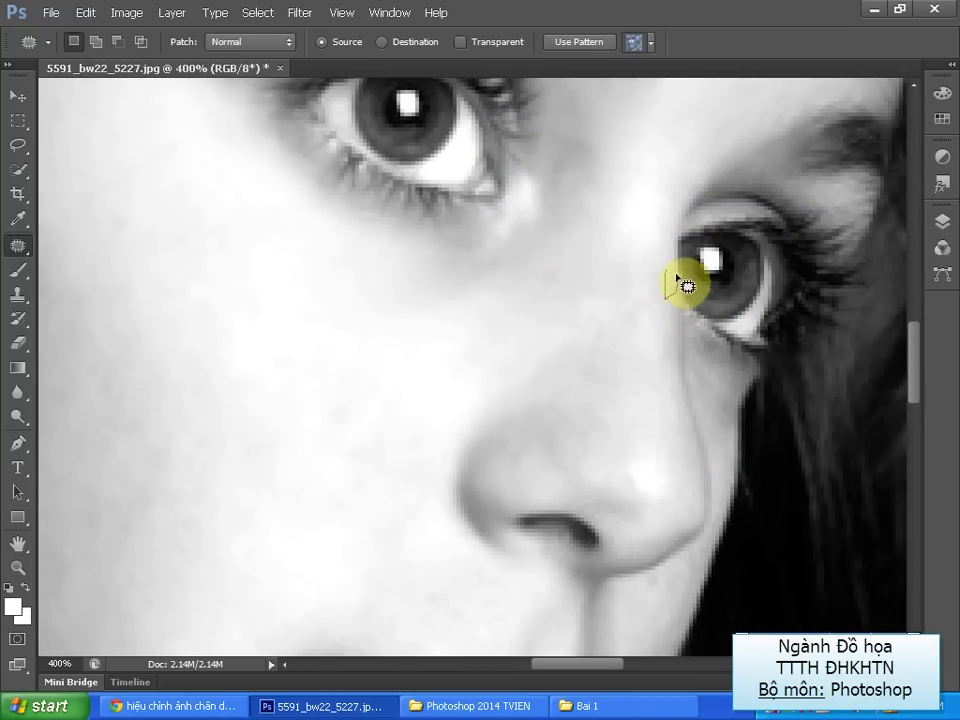
pyautogui.moveTo(668, 272); pyautogui.dragTo(680, 293)
# Pan down to the neck, patch the mole, deselect, and zoom out
pyautogui.moveTo(525, 403); pyautogui.dragTo(527, 257)
pyautogui.moveTo(519, 321); pyautogui.dragTo(557, 189)
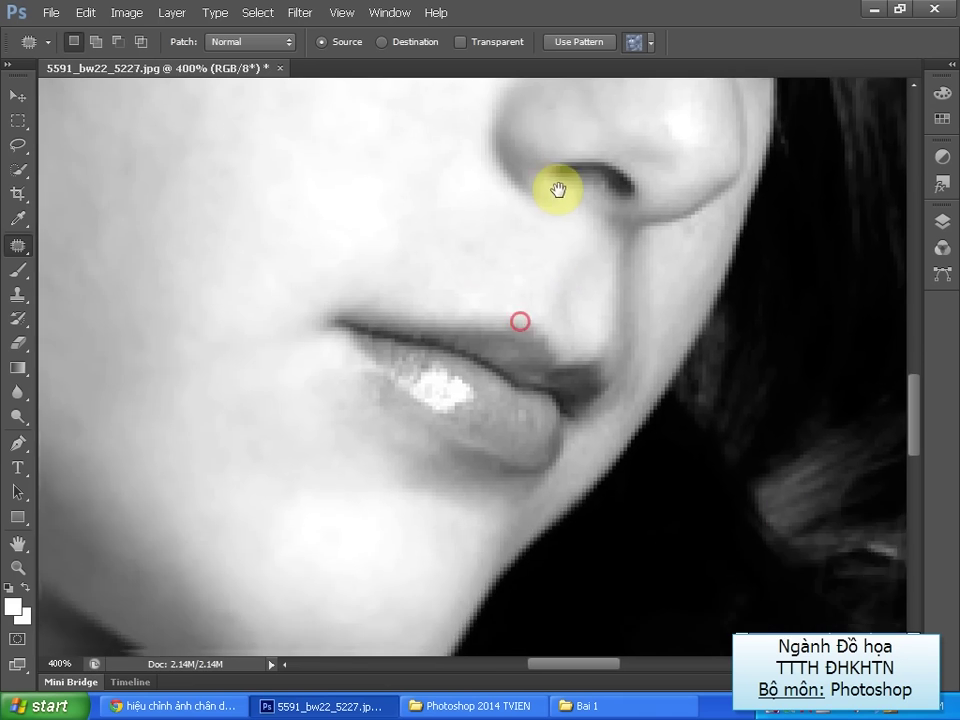
pyautogui.moveTo(480, 318)
pyautogui.mouseDown()
pyautogui.moveTo(580, 243)
pyautogui.moveTo(580, 190)
pyautogui.mouseUp()
pyautogui.moveTo(456, 373); pyautogui.dragTo(560, 220)
pyautogui.moveTo(404, 399)
pyautogui.mouseDown()
pyautogui.moveTo(485, 335)
pyautogui.moveTo(413, 236)
pyautogui.mouseUp()
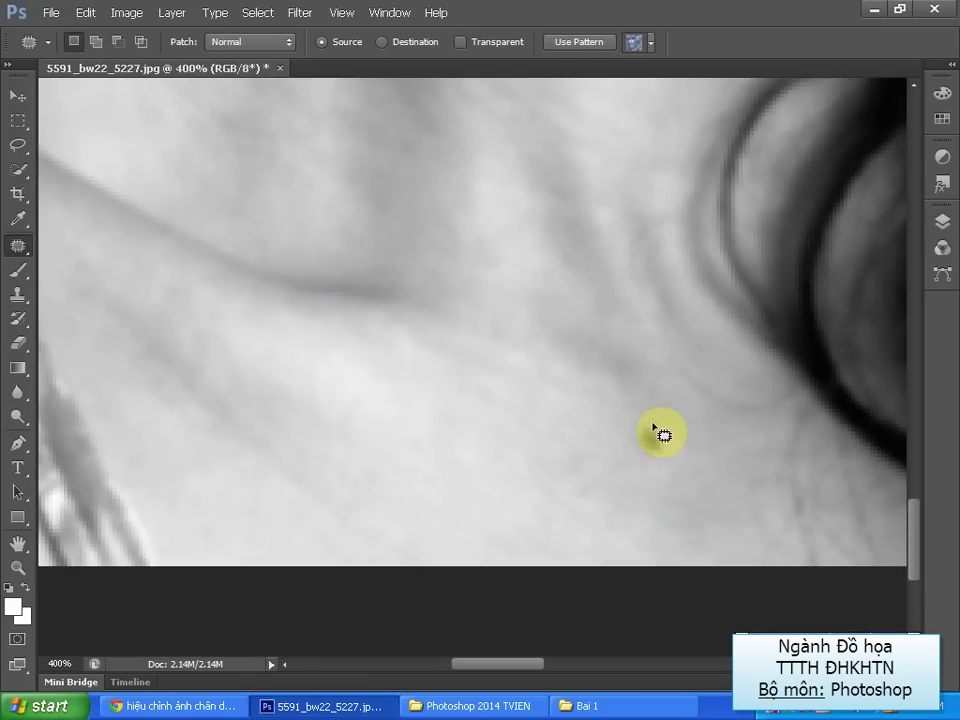
pyautogui.moveTo(640, 422)
pyautogui.mouseDown()
pyautogui.moveTo(650, 472)
pyautogui.moveTo(639, 439)
pyautogui.moveTo(335, 477)
pyautogui.mouseUp()
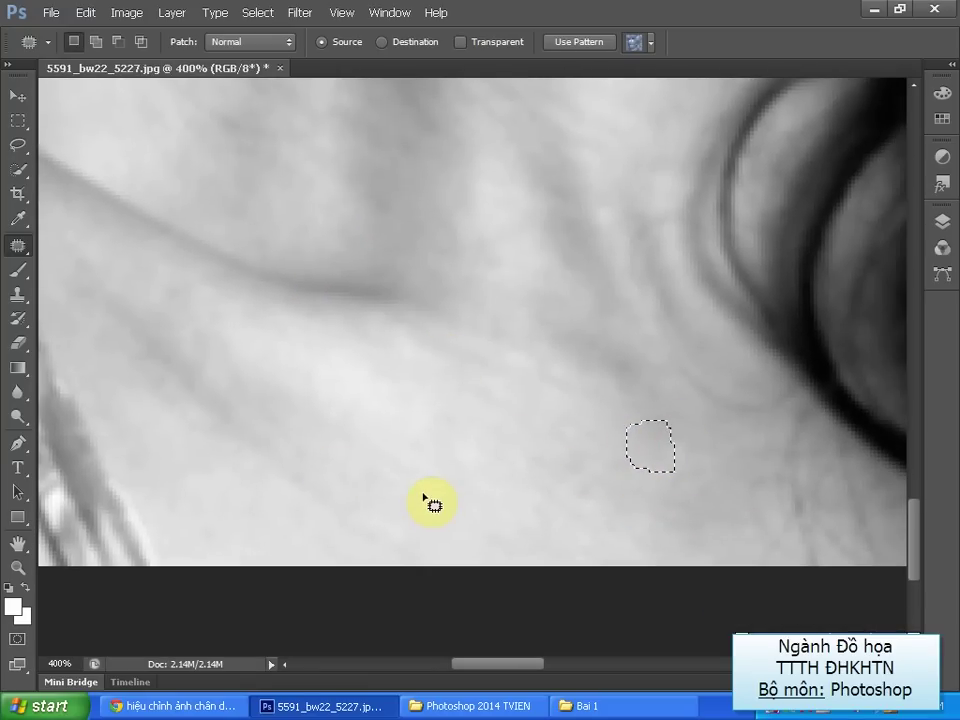
pyautogui.hotkey('ctrl', 'd')
pyautogui.hotkey('ctrl', '-')
# Patch the spots near the right eyebrow and on the cheek, then deselect
pyautogui.hotkey('ctrl', '-')
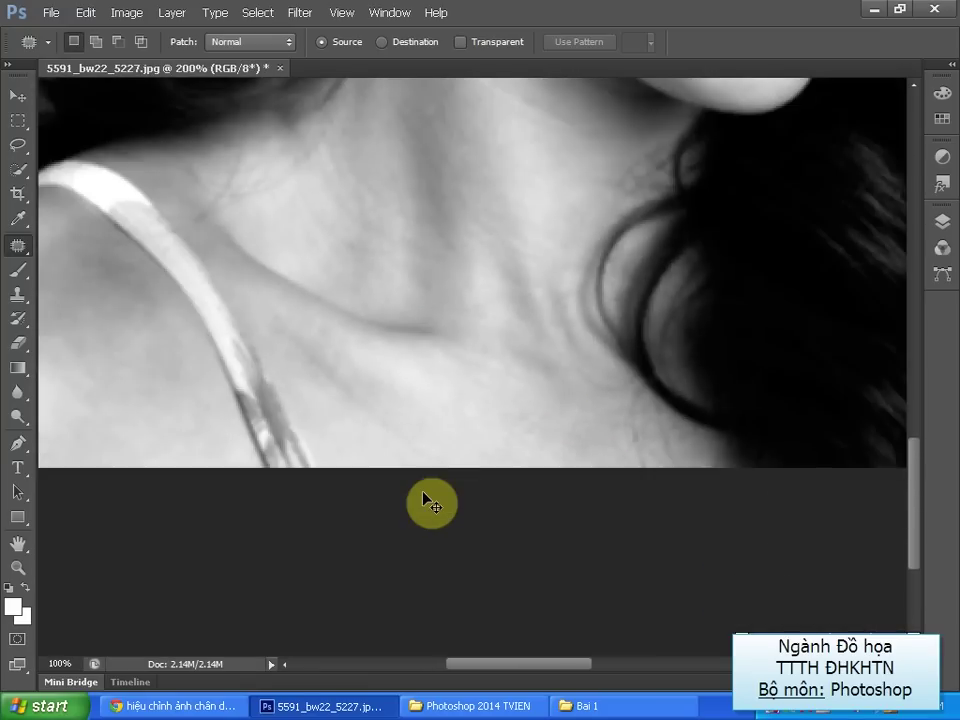
pyautogui.hotkey('ctrl', '-')
pyautogui.moveTo(467, 435)
pyautogui.mouseDown()
pyautogui.moveTo(374, 477)
pyautogui.moveTo(360, 500)
pyautogui.mouseUp()
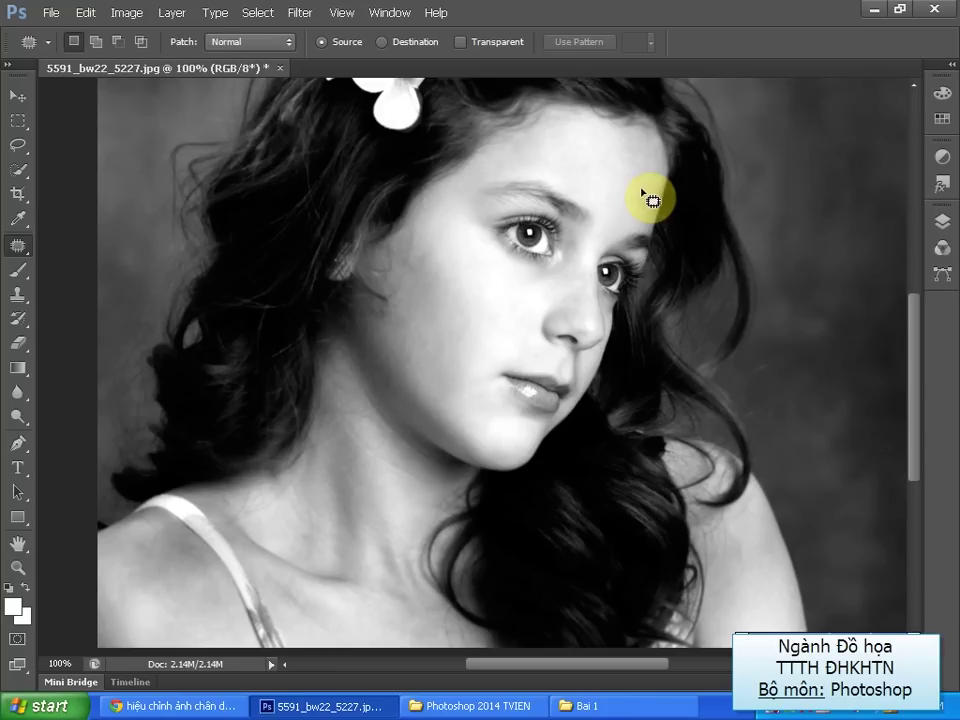
pyautogui.moveTo(639, 189)
pyautogui.mouseDown()
pyautogui.moveTo(652, 210)
pyautogui.moveTo(643, 199)
pyautogui.mouseUp()
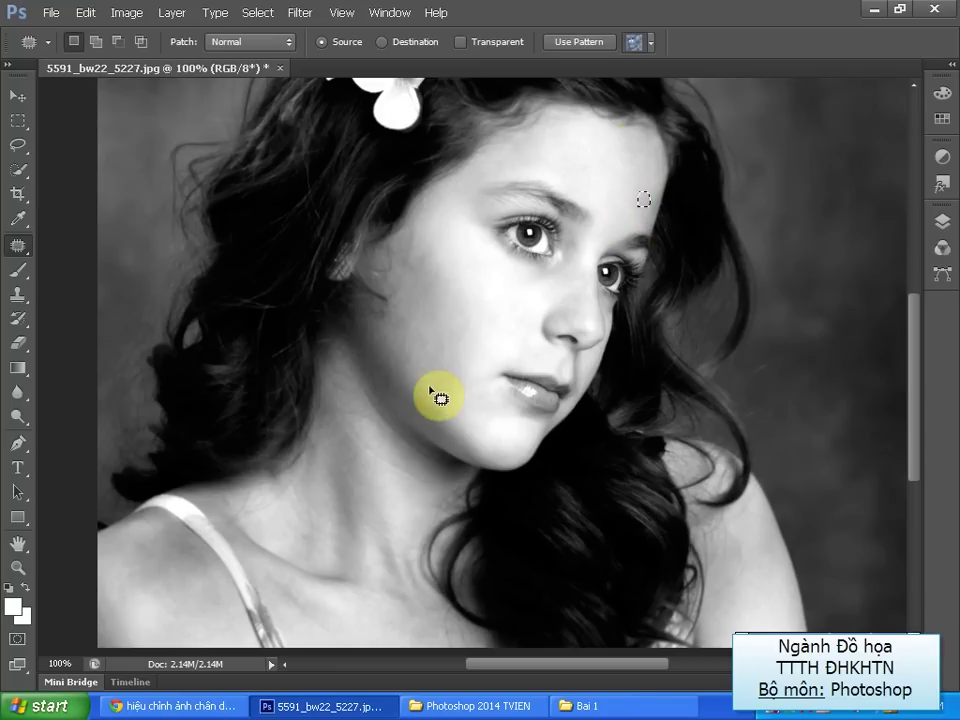
pyautogui.moveTo(417, 245)
pyautogui.mouseDown()
pyautogui.moveTo(417, 268)
pyautogui.moveTo(420, 258)
pyautogui.mouseUp()
pyautogui.hotkey('ctrl', 'd')
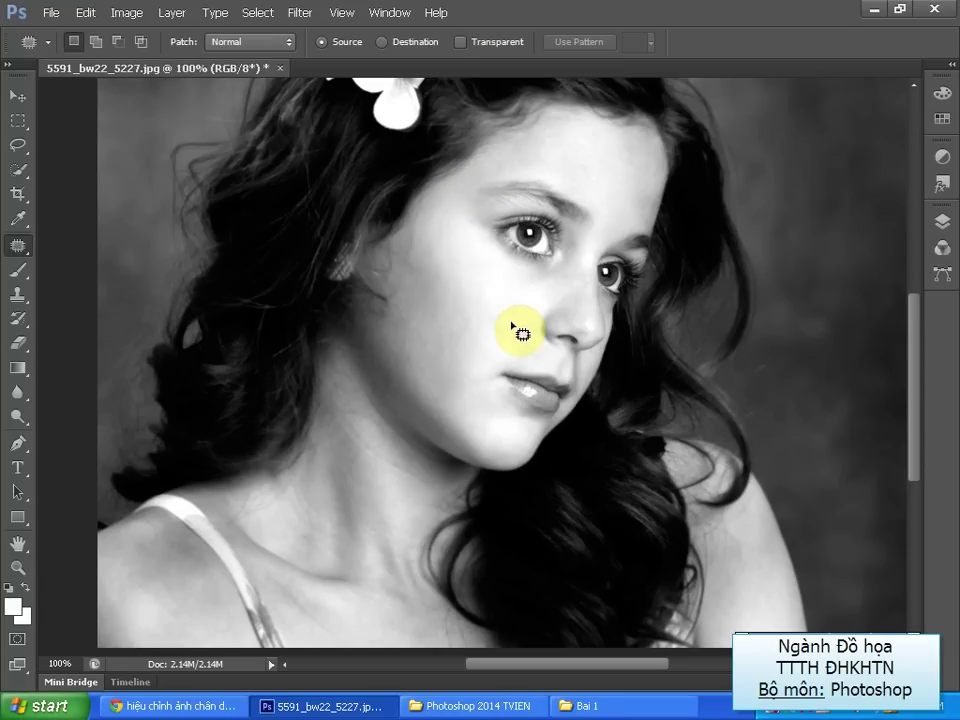
pyautogui.moveTo(480, 268); pyautogui.dragTo(479, 335)
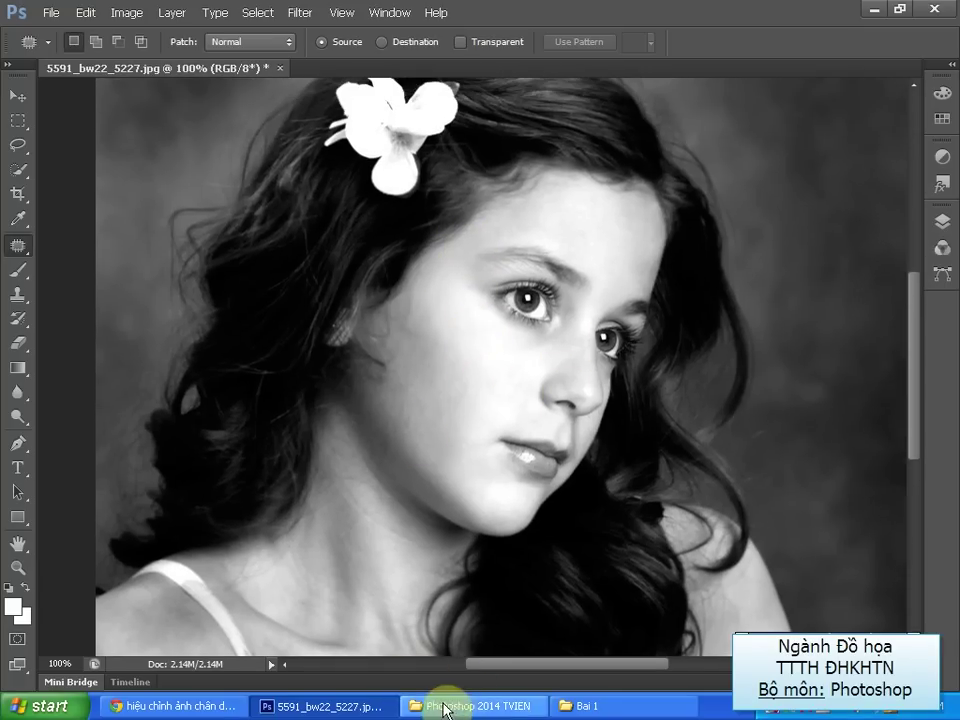
# Open begin.jpg from the Bai 1 folder in Photoshop via its right-click menu
pyautogui.click(605, 705)
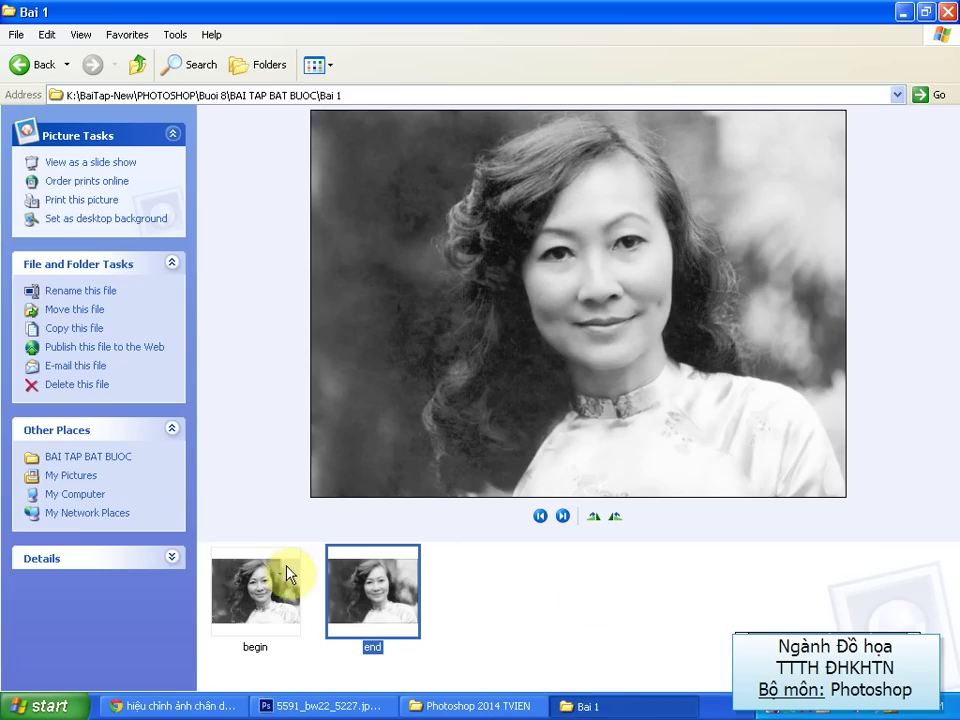
pyautogui.click(270, 594)
pyautogui.rightClick(270, 593)
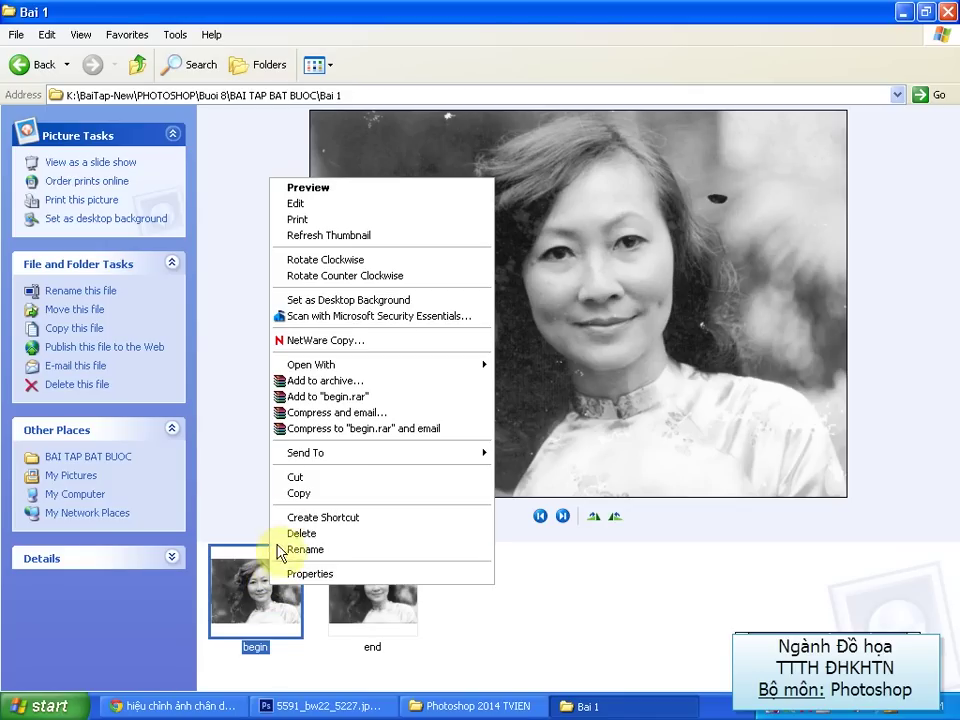
pyautogui.moveTo(311, 364)
pyautogui.click(541, 419)
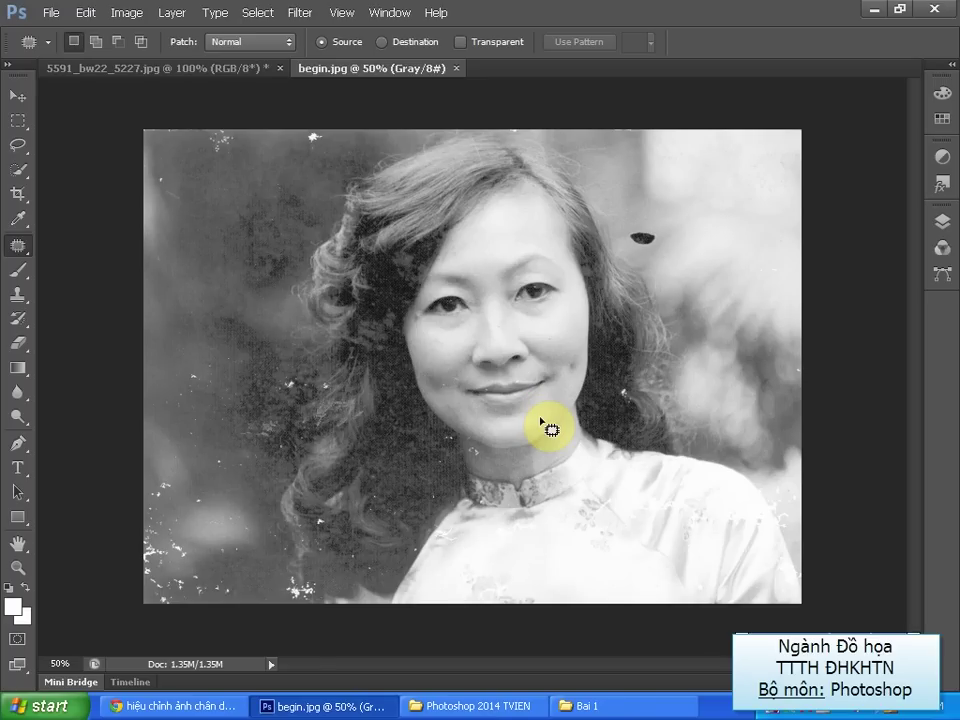
pyautogui.hotkey('ctrl', 'l')
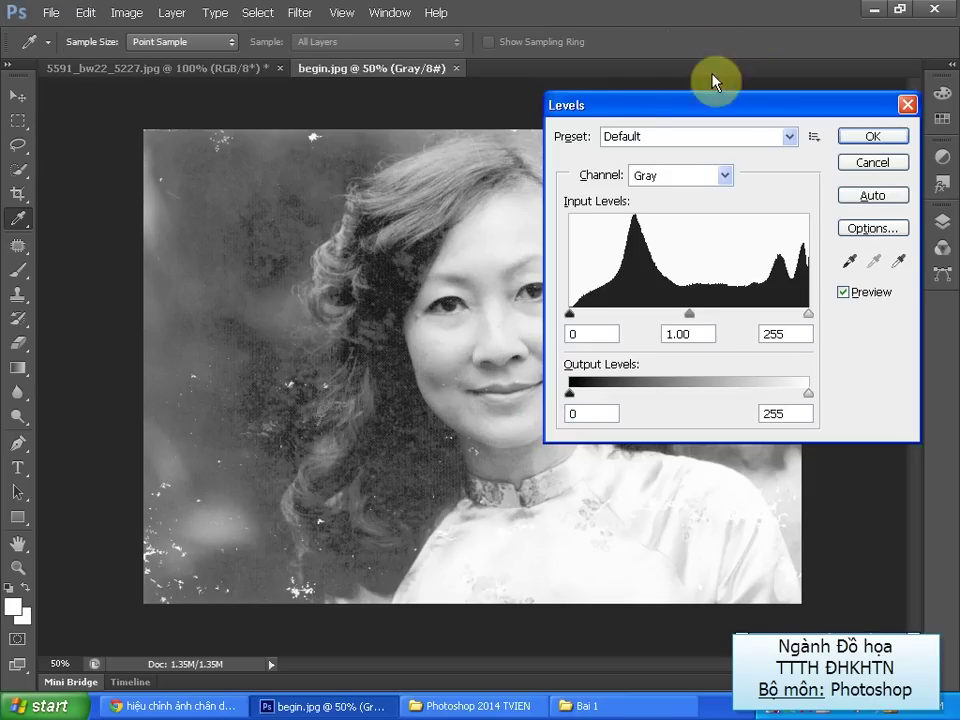
pyautogui.moveTo(637, 113); pyautogui.dragTo(627, 68)
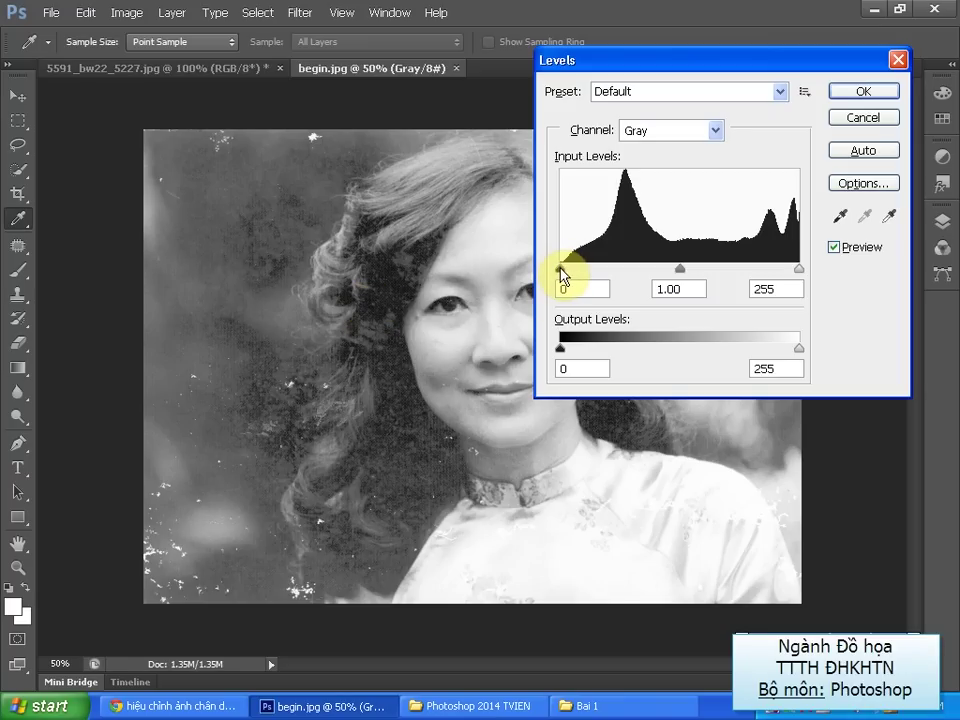
pyautogui.moveTo(561, 270); pyautogui.dragTo(592, 275)
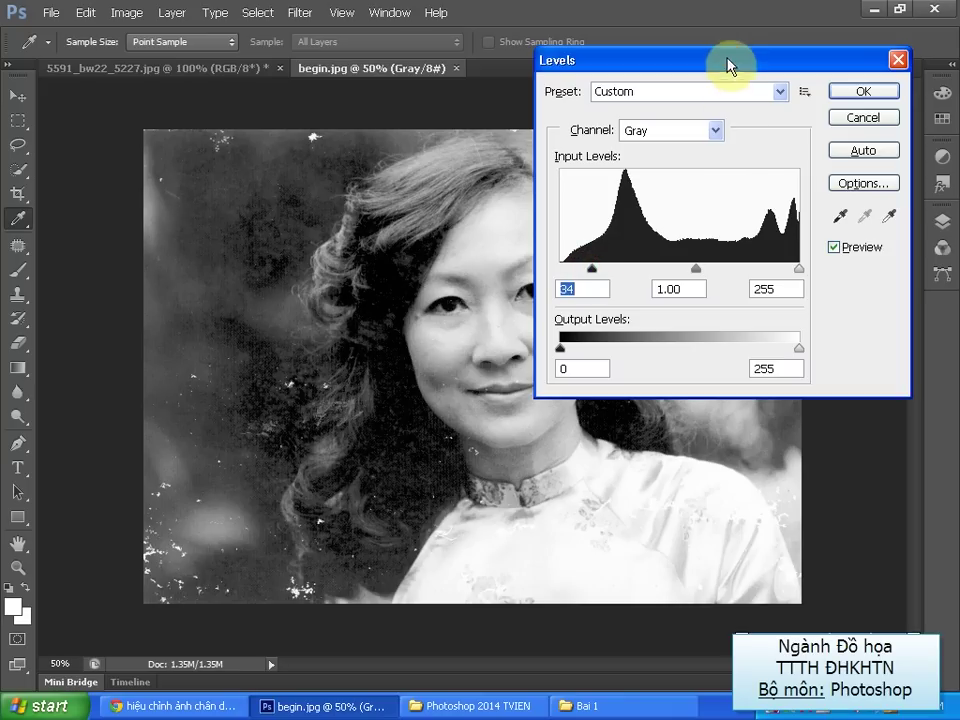
pyautogui.moveTo(727, 63); pyautogui.dragTo(446, 432)
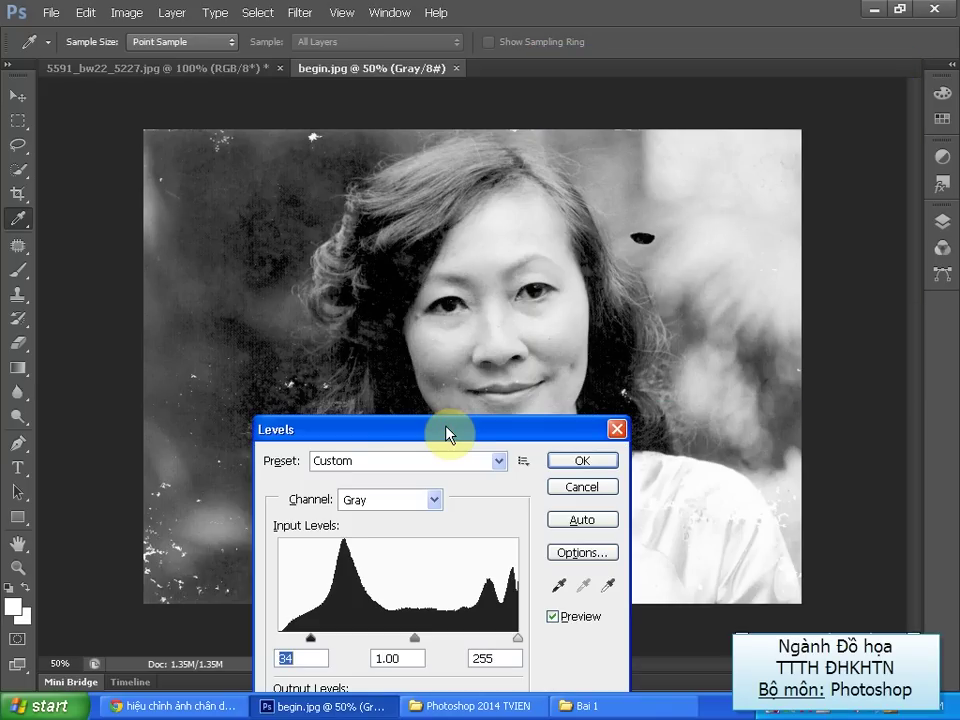
pyautogui.moveTo(518, 638); pyautogui.dragTo(500, 646)
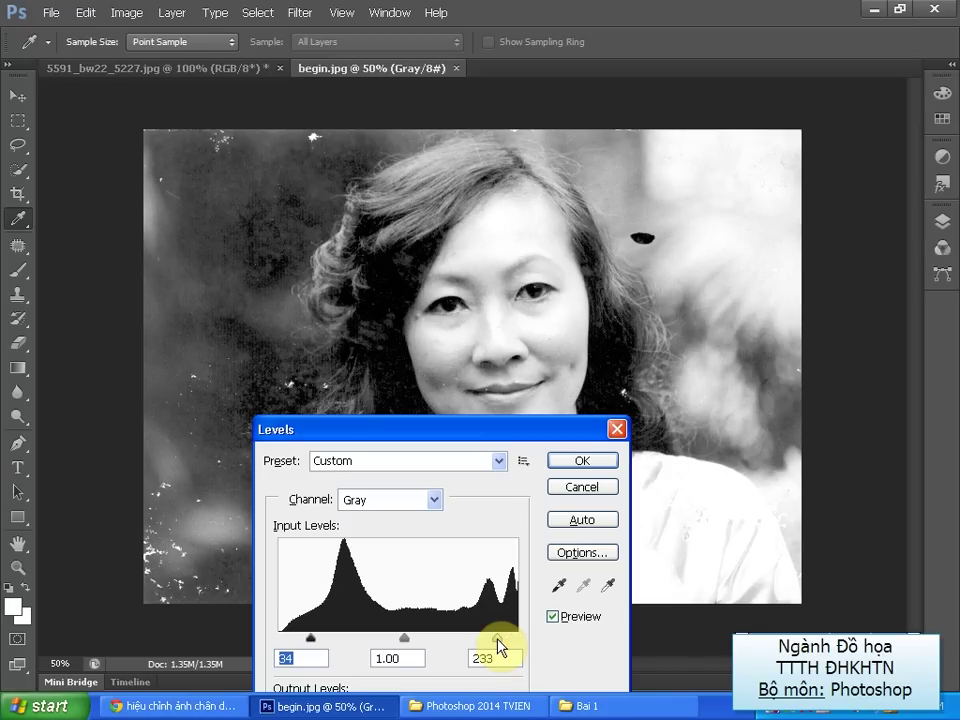
pyautogui.moveTo(497, 638); pyautogui.dragTo(536, 635)
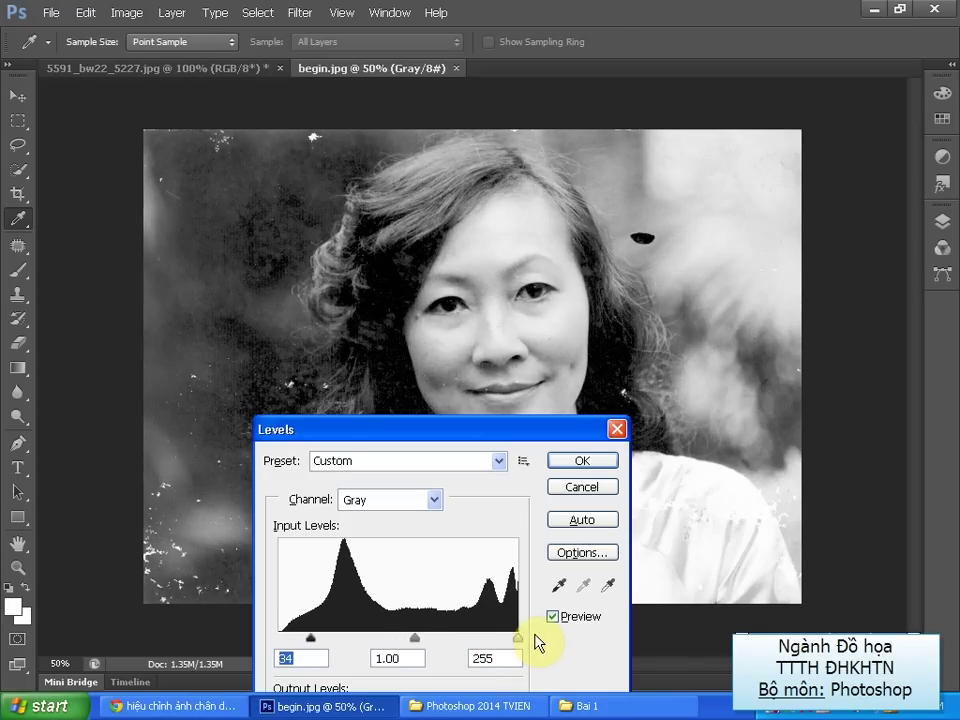
pyautogui.click(534, 634)
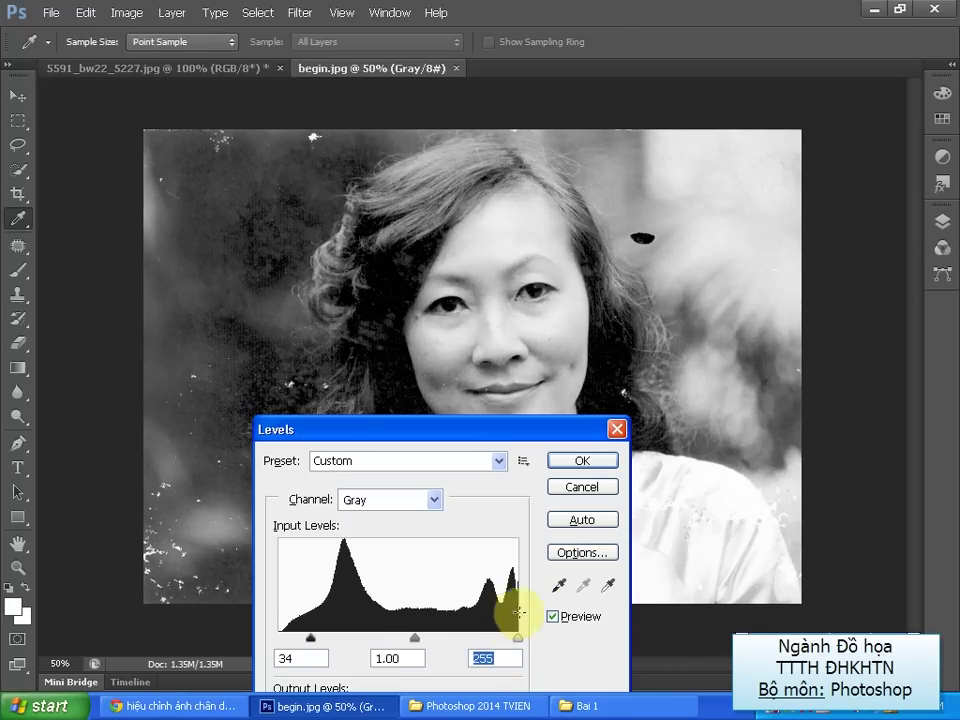
pyautogui.click(508, 437)
pyautogui.moveTo(508, 437); pyautogui.dragTo(712, 315)
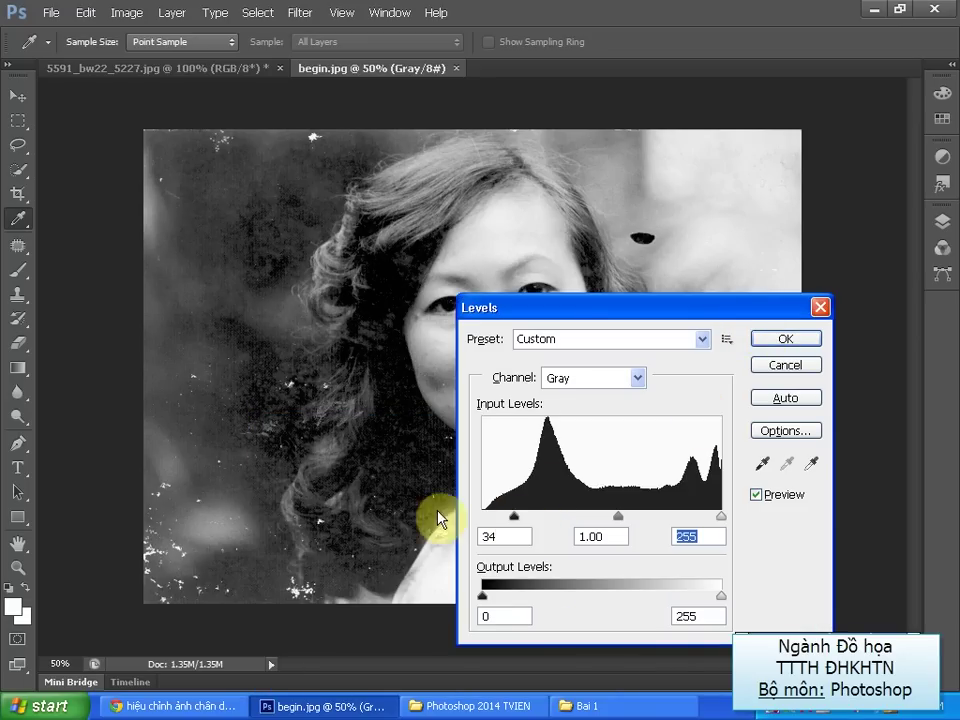
pyautogui.moveTo(514, 519); pyautogui.dragTo(499, 518)
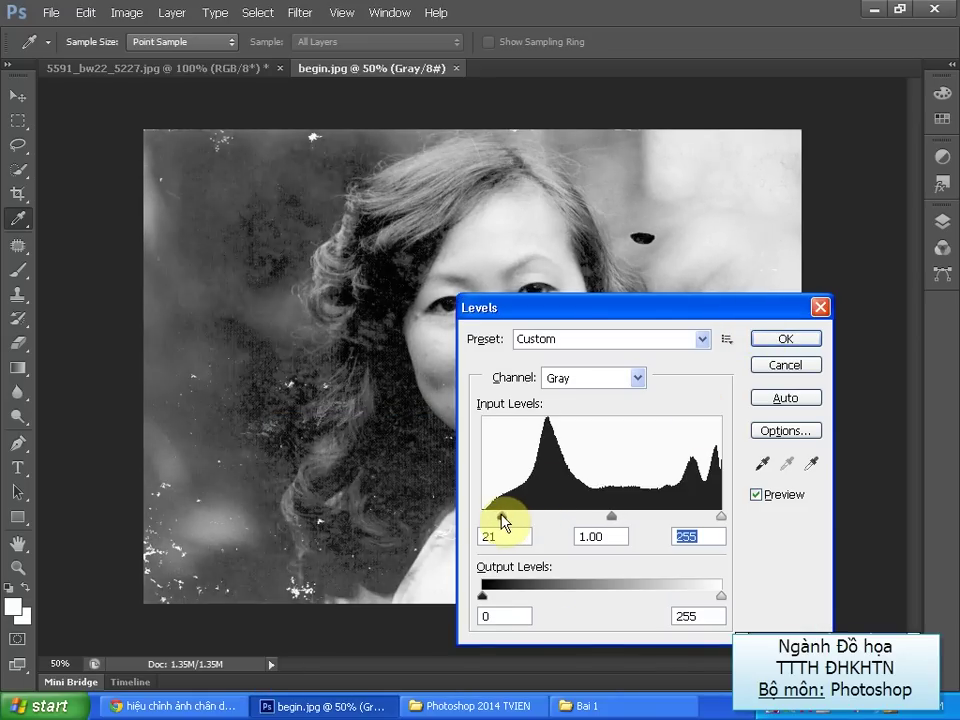
pyautogui.click(786, 365)
pyautogui.press('j')
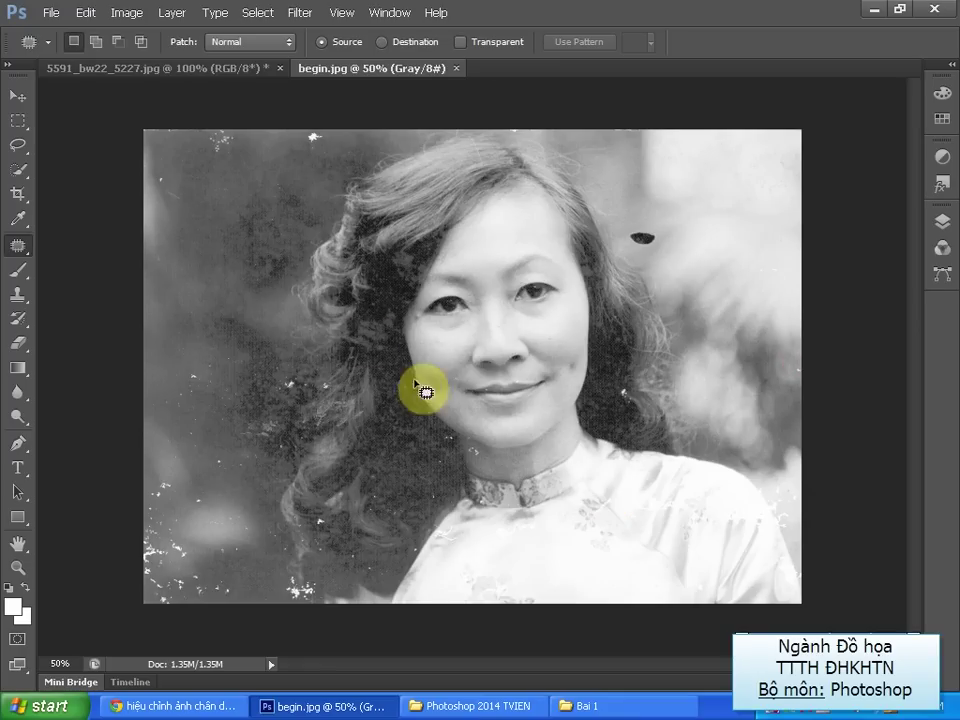
# Reopen Levels and set the black point by sampling the woman's hair
pyautogui.hotkey('ctrl', 'l')
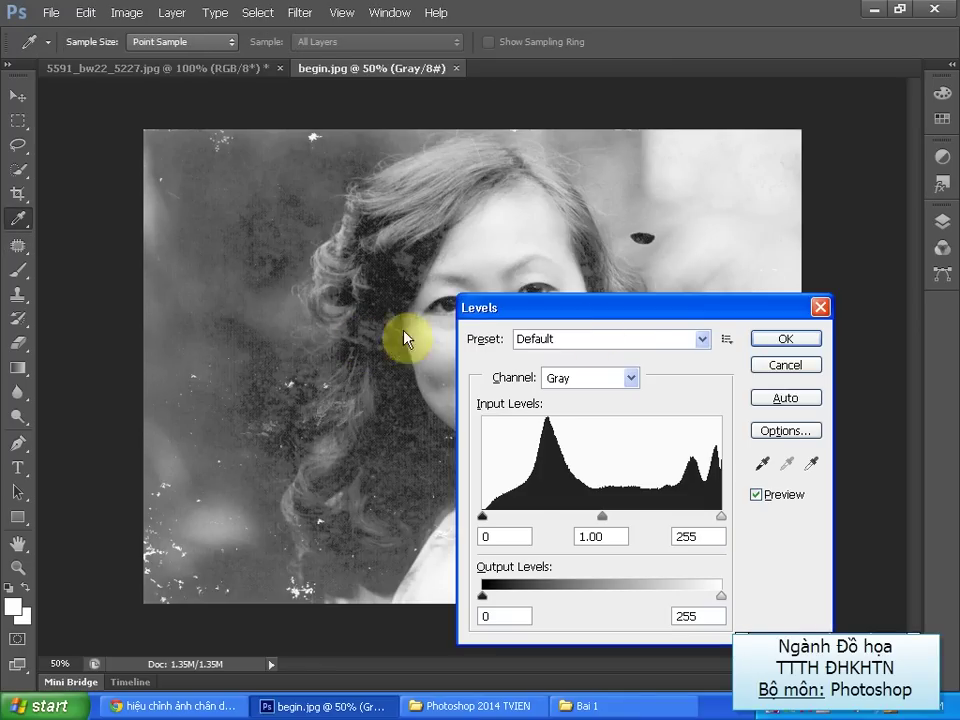
pyautogui.moveTo(647, 315); pyautogui.dragTo(735, 120)
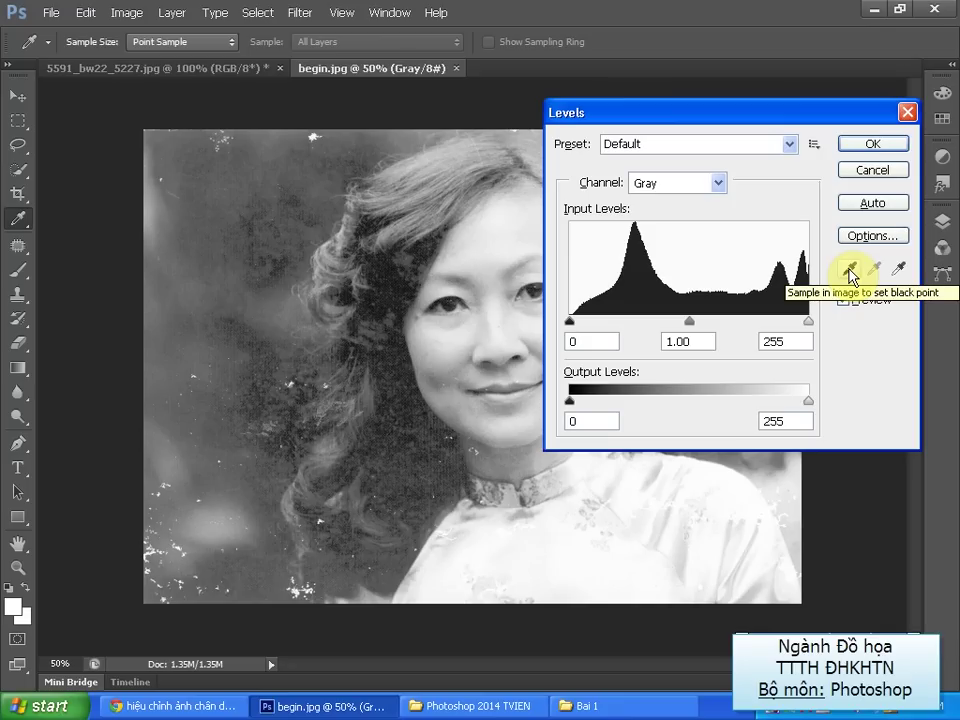
pyautogui.click(850, 275)
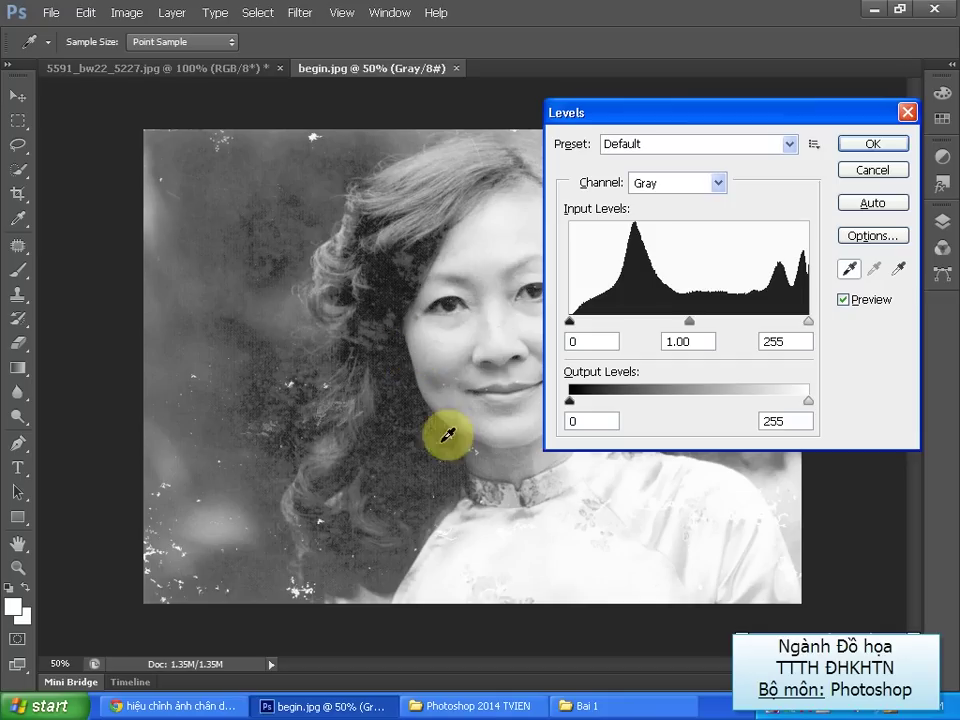
pyautogui.click(407, 285)
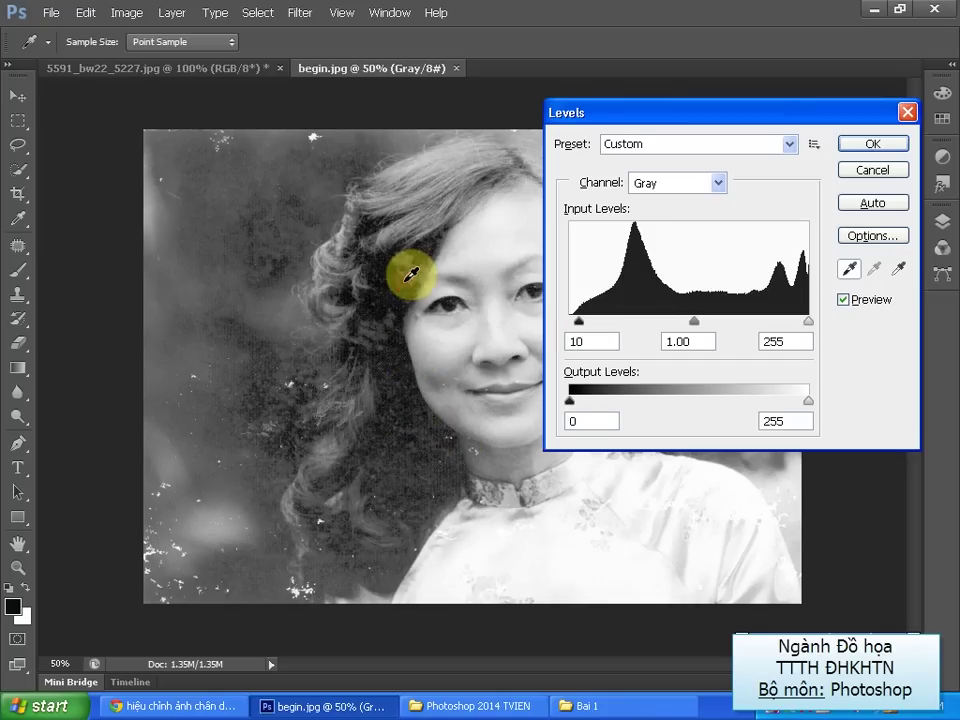
pyautogui.click(433, 408)
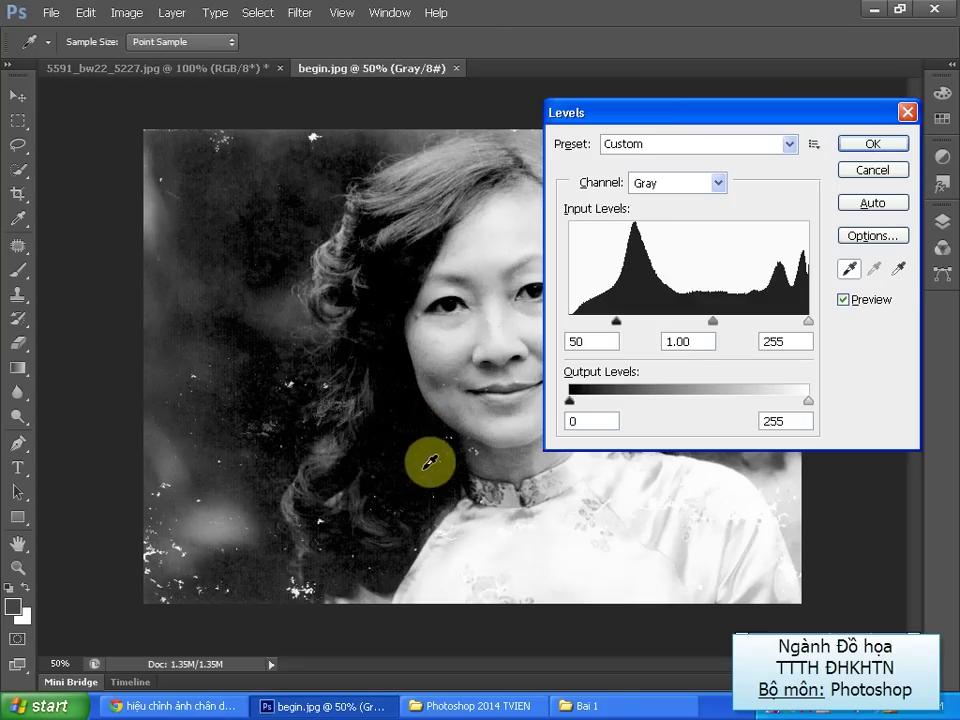
# Resample a darker hair spot, set black input to 12, apply Levels, and show the Layers panel
pyautogui.click(408, 295)
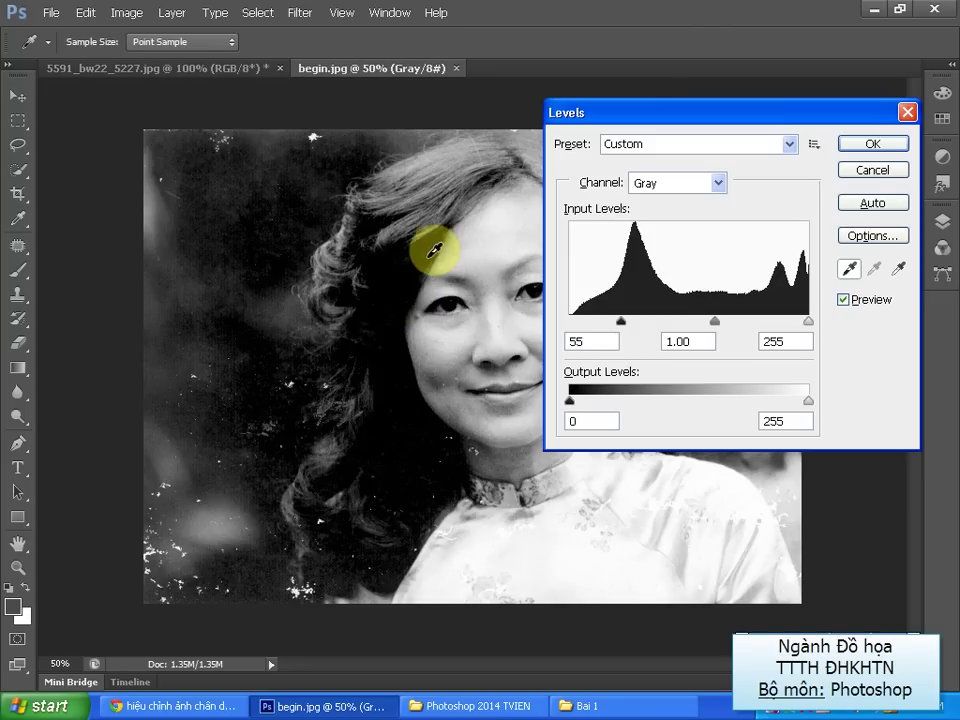
pyautogui.click(431, 258)
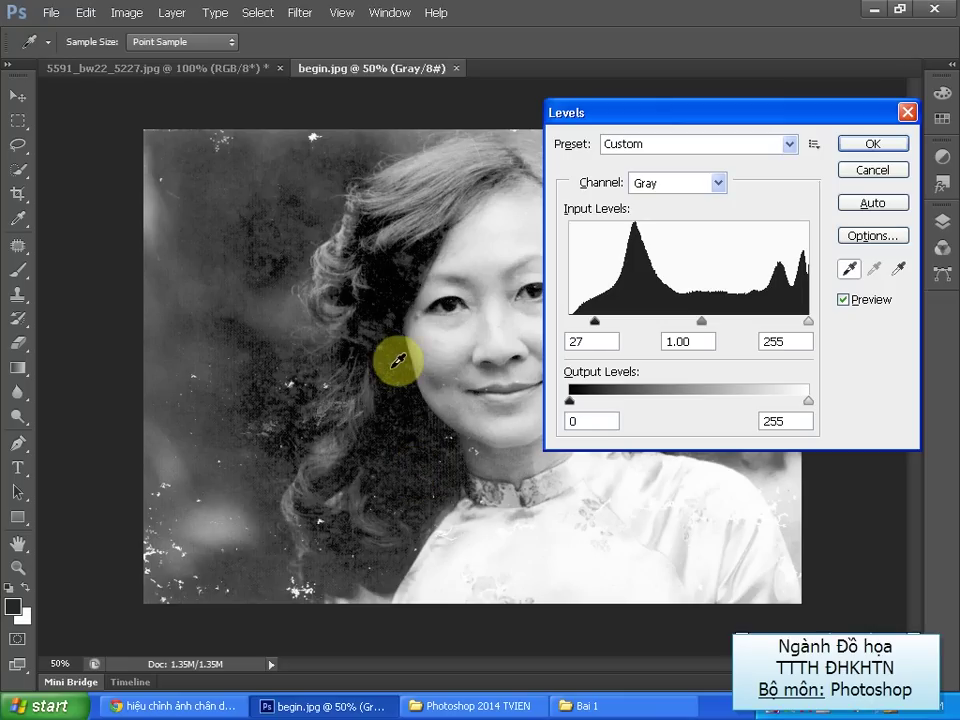
pyautogui.moveTo(596, 322)
pyautogui.mouseDown()
pyautogui.moveTo(581, 321)
pyautogui.moveTo(590, 320)
pyautogui.mouseUp()
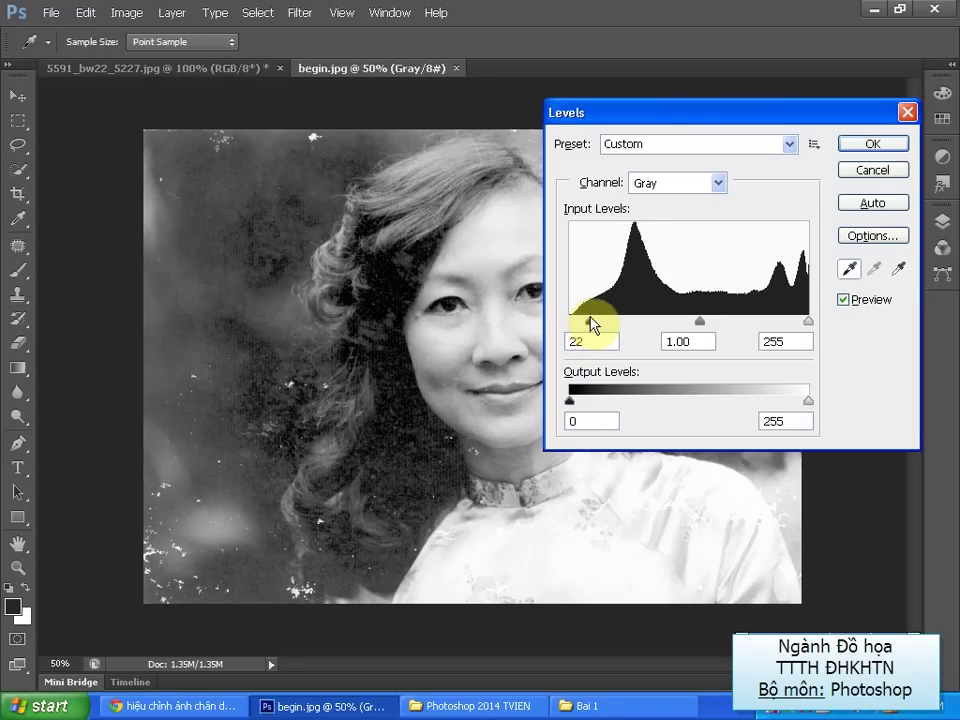
pyautogui.click(872, 143)
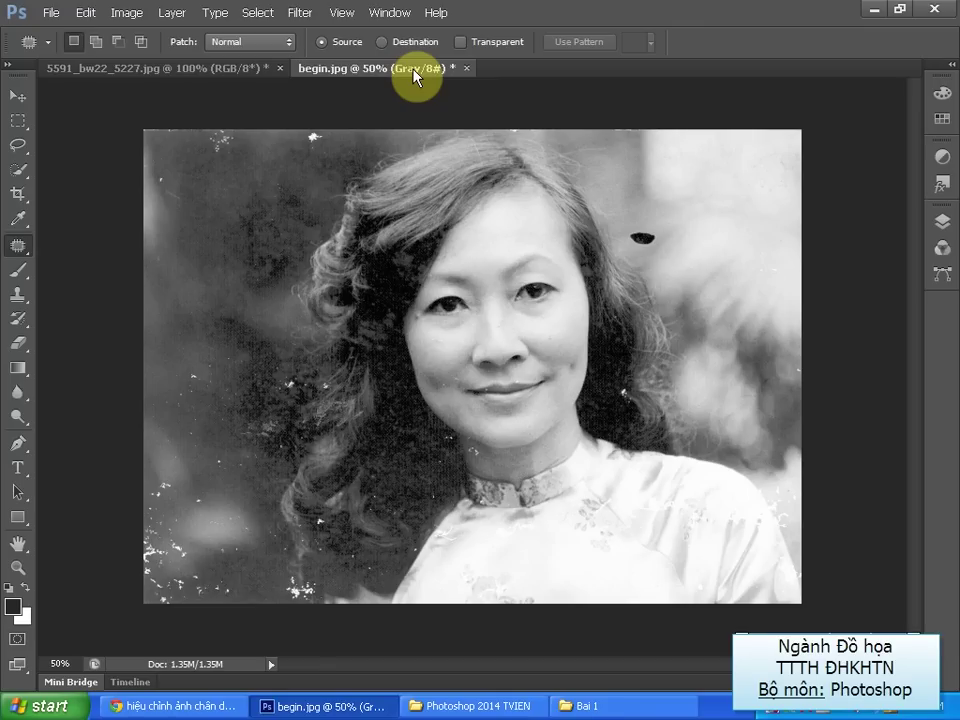
pyautogui.press('F7')
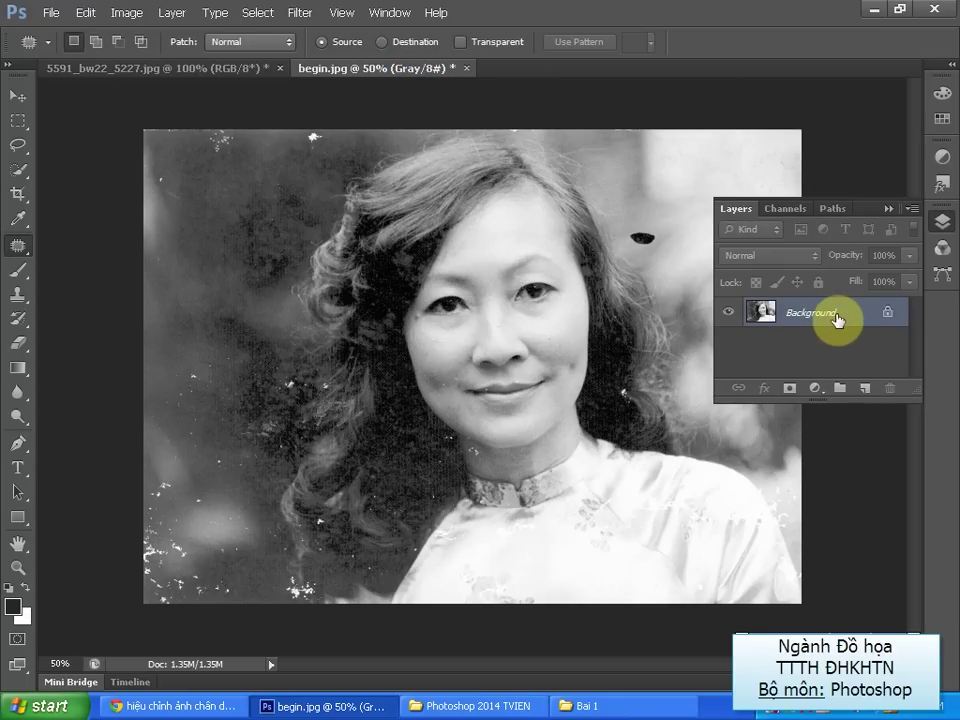
# Show the Channels panel with its single Gray channel and select the Move tool
pyautogui.click(781, 210)
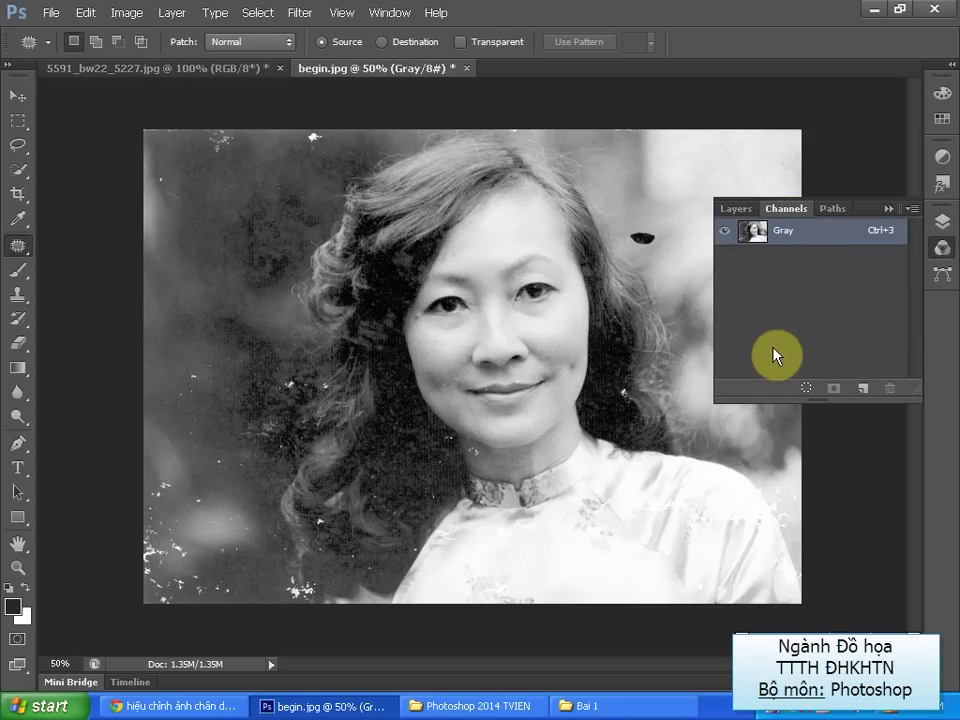
pyautogui.click(19, 99)
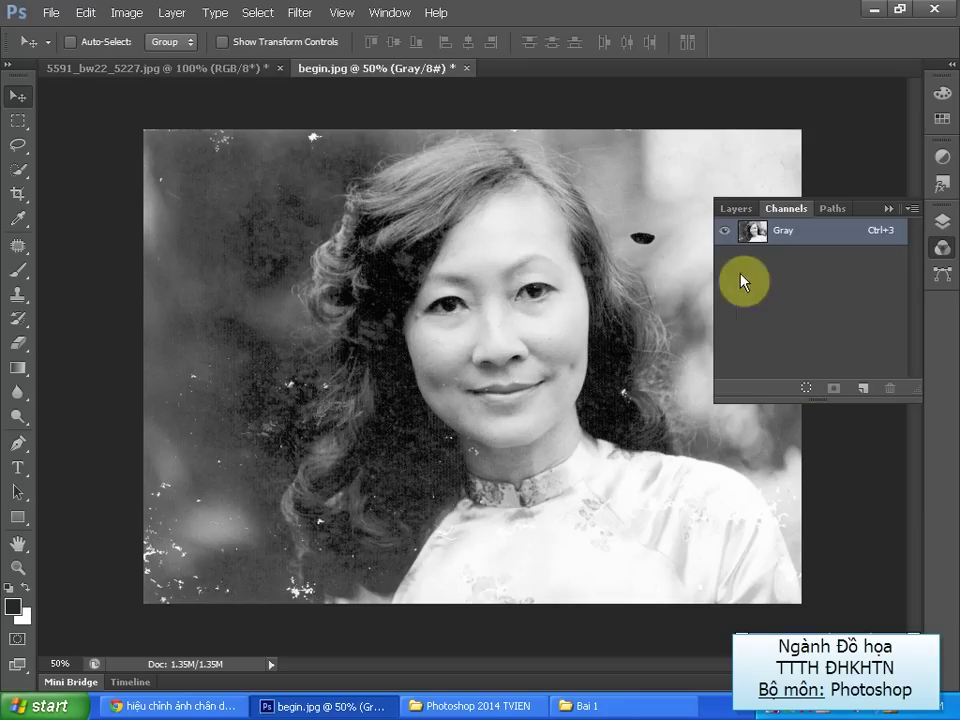
# Convert begin.jpg to RGB Color and inspect its Red, Green, Blue and RGB channels
pyautogui.click(127, 13)
pyautogui.moveTo(132, 32)
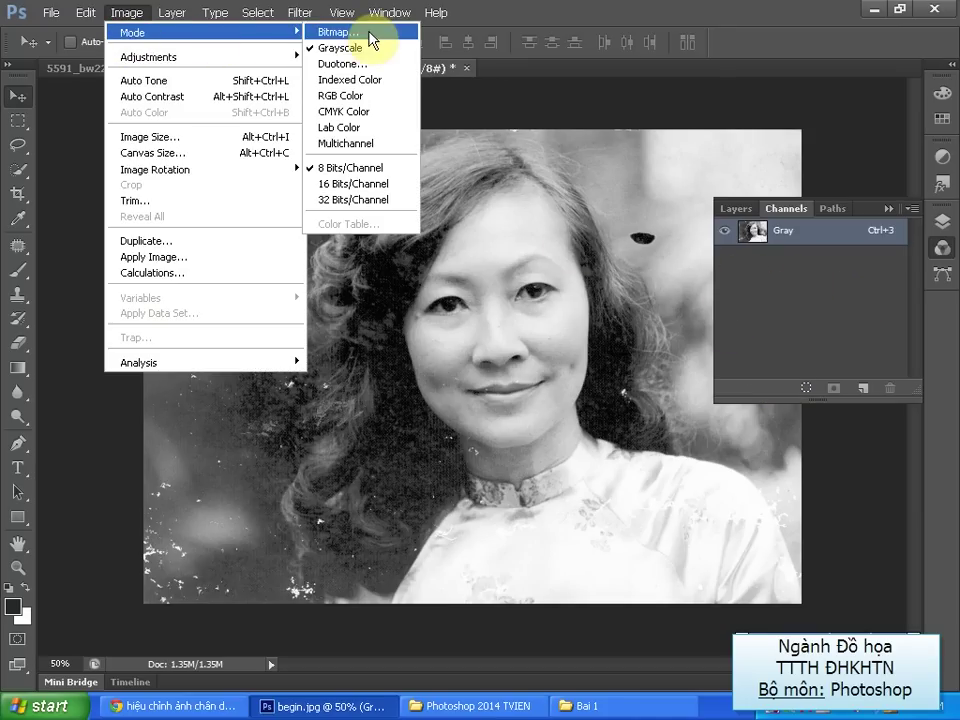
pyautogui.click(370, 96)
pyautogui.click(805, 257)
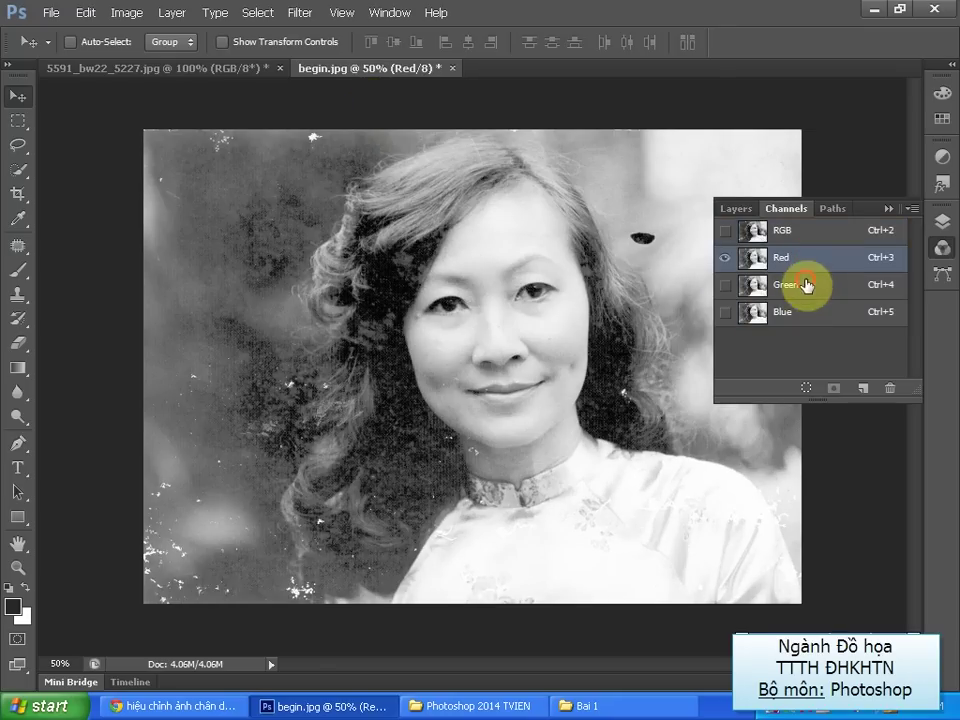
pyautogui.click(806, 285)
pyautogui.click(808, 312)
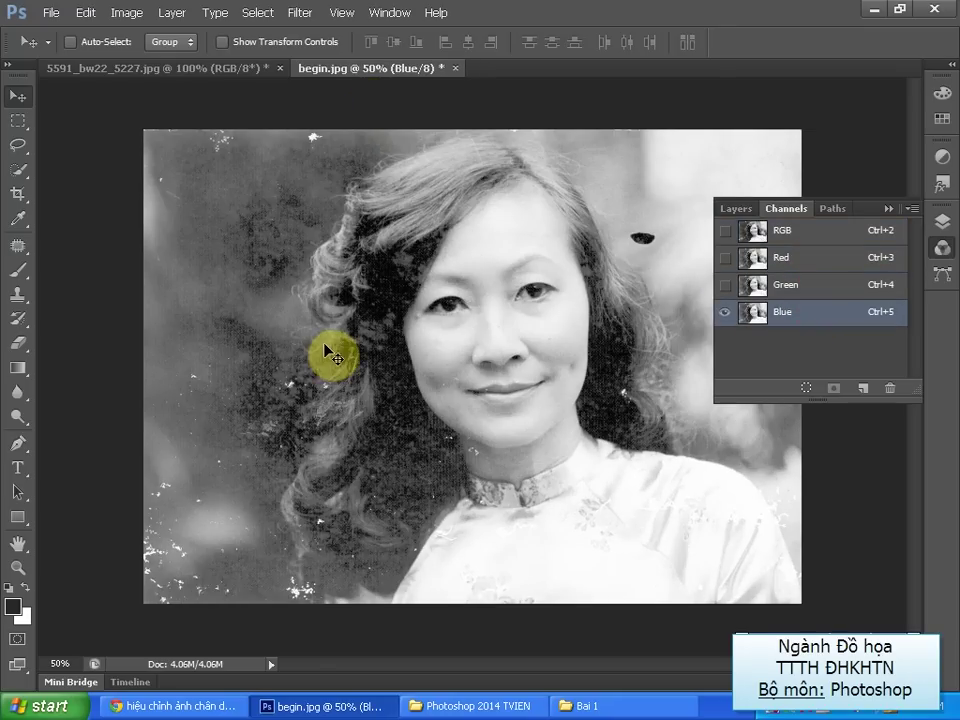
pyautogui.click(811, 236)
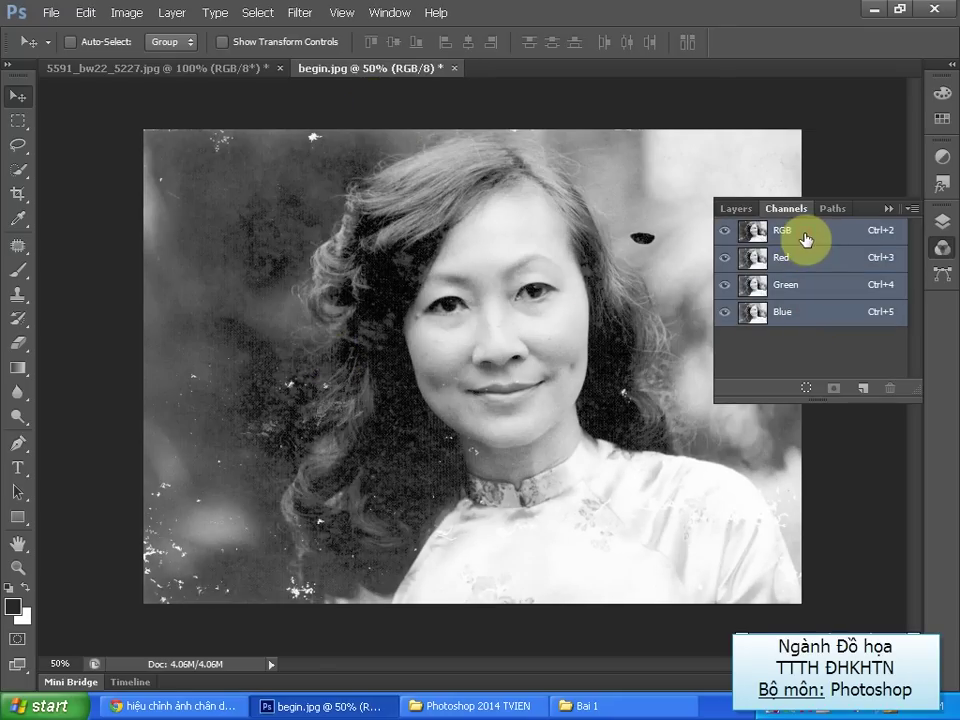
# Return to the Layers panel and collapse the panel group
pyautogui.click(736, 209)
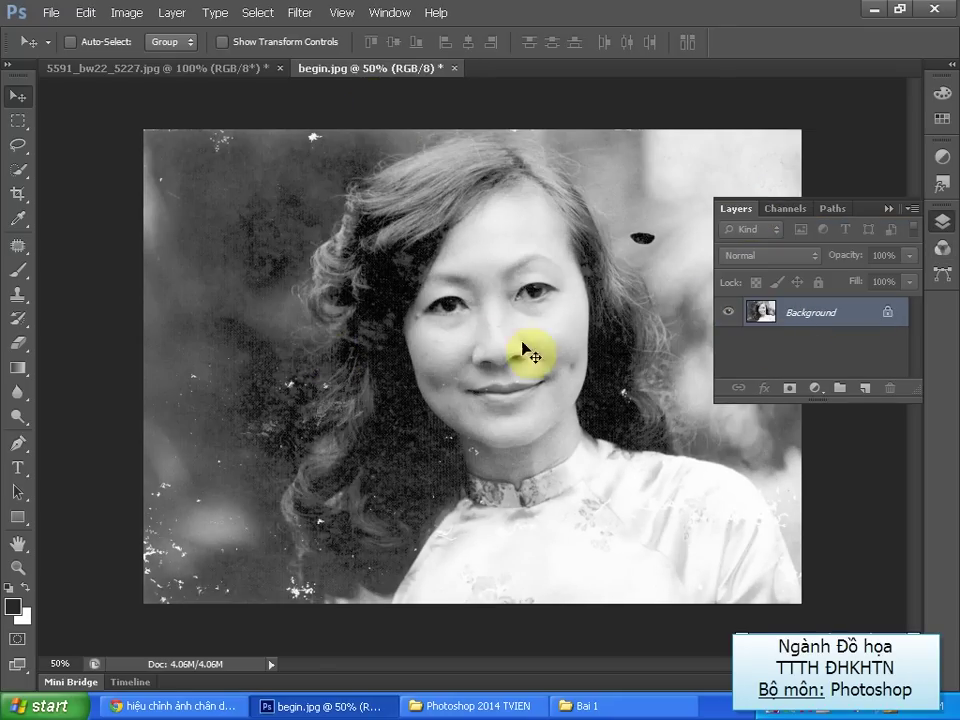
pyautogui.click(799, 213)
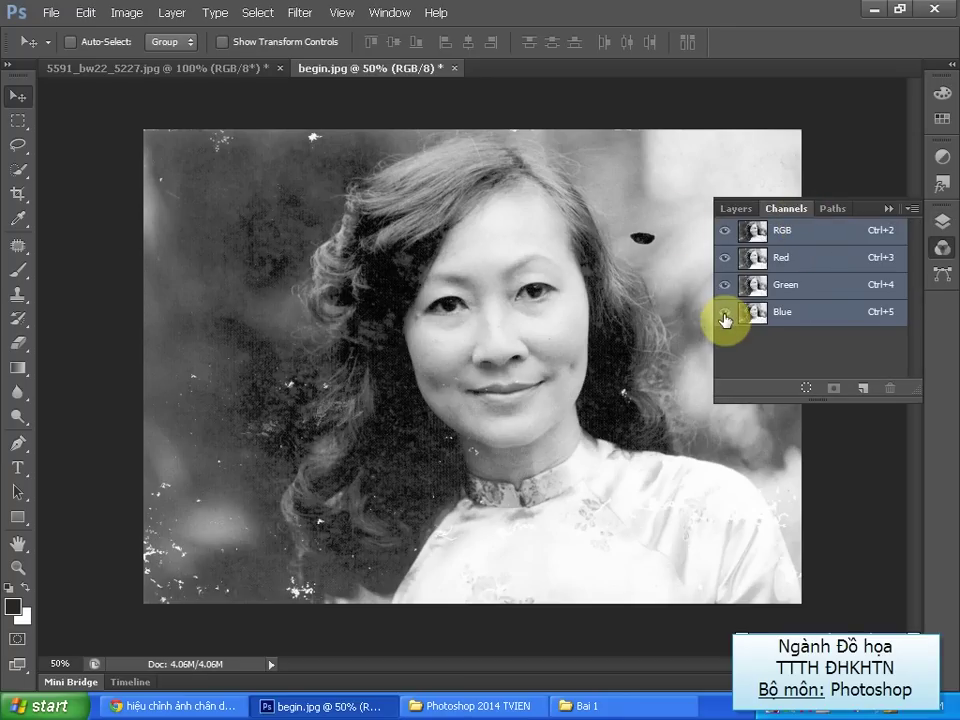
pyautogui.click(730, 209)
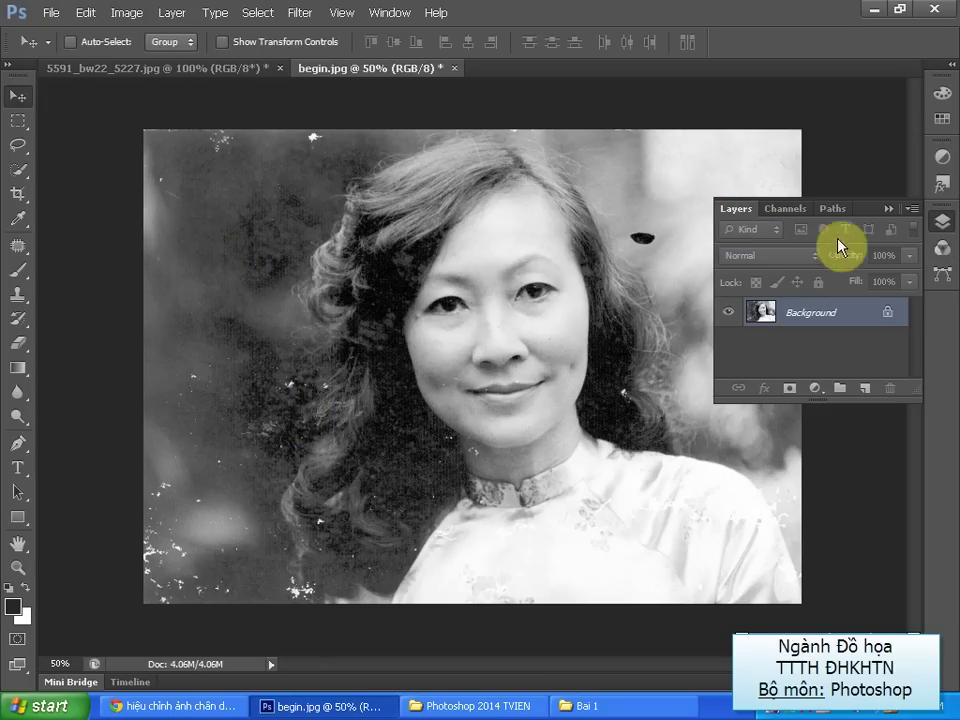
pyautogui.click(887, 209)
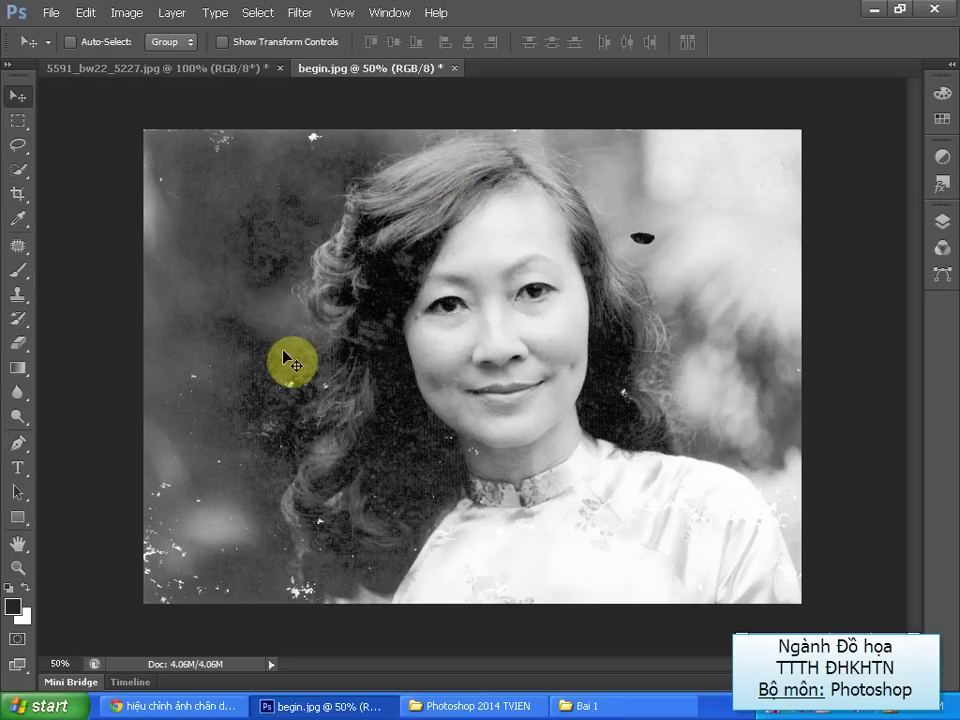
# Zoom to 66.7% and back to 50%, then select the Patch tool
pyautogui.hotkey('ctrl', '+')
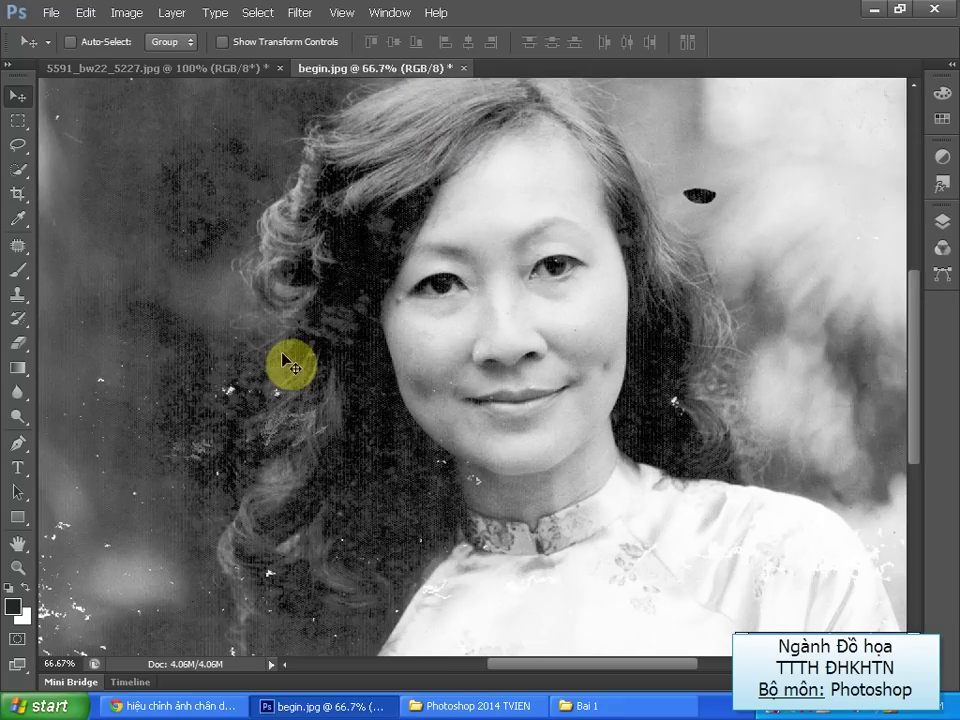
pyautogui.hotkey('ctrl', '-')
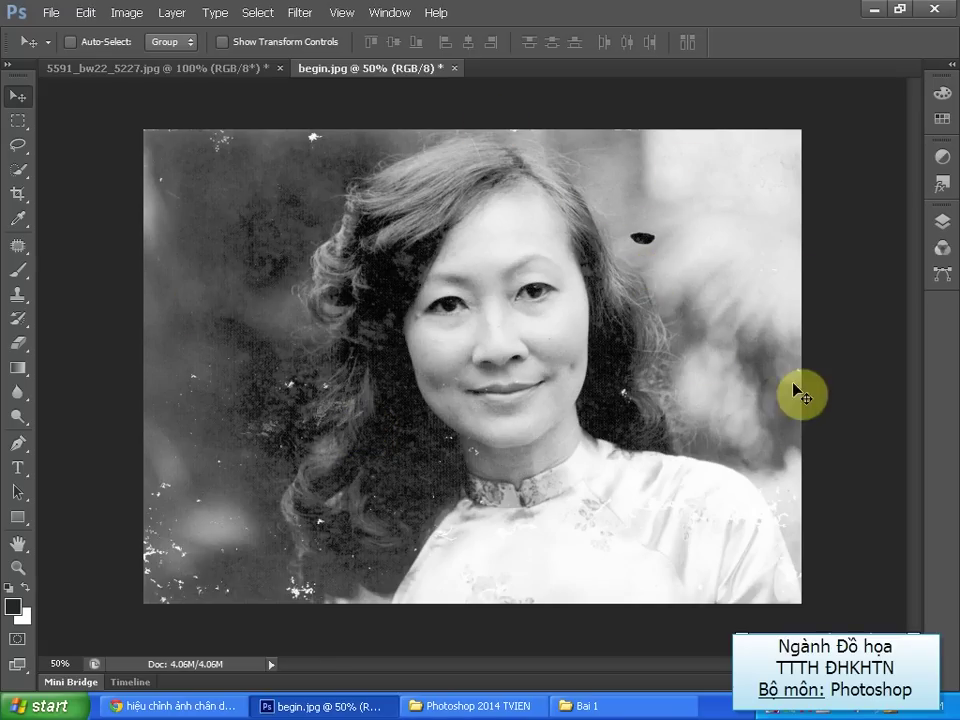
pyautogui.click(18, 245)
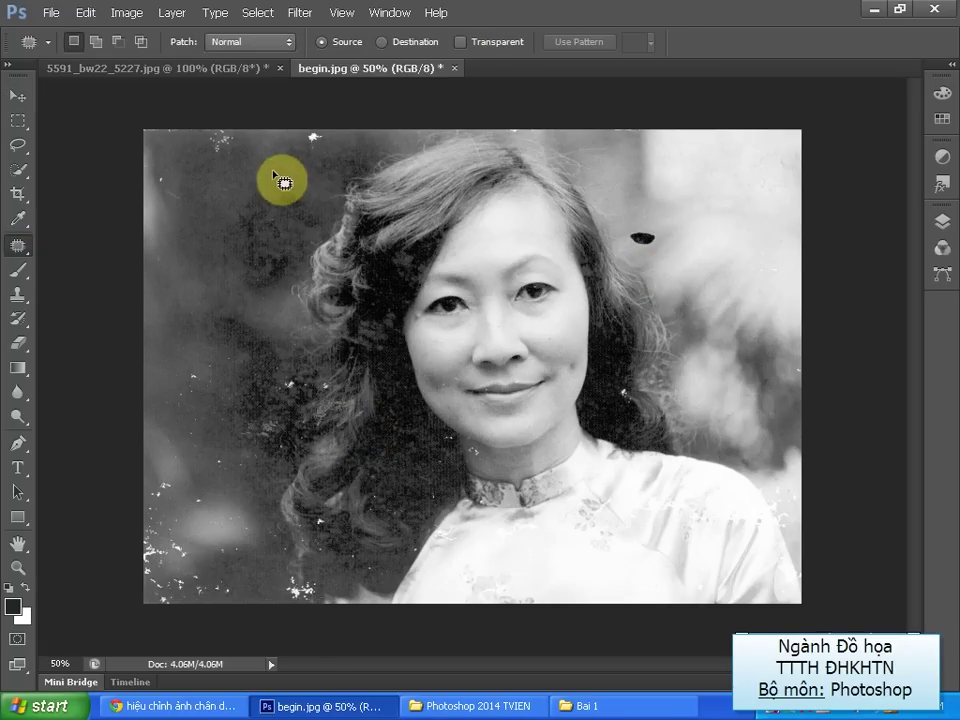
# Zoom to 200% and patch the white specks in the dark background beside the hair
pyautogui.scroll(1, 313, 168)
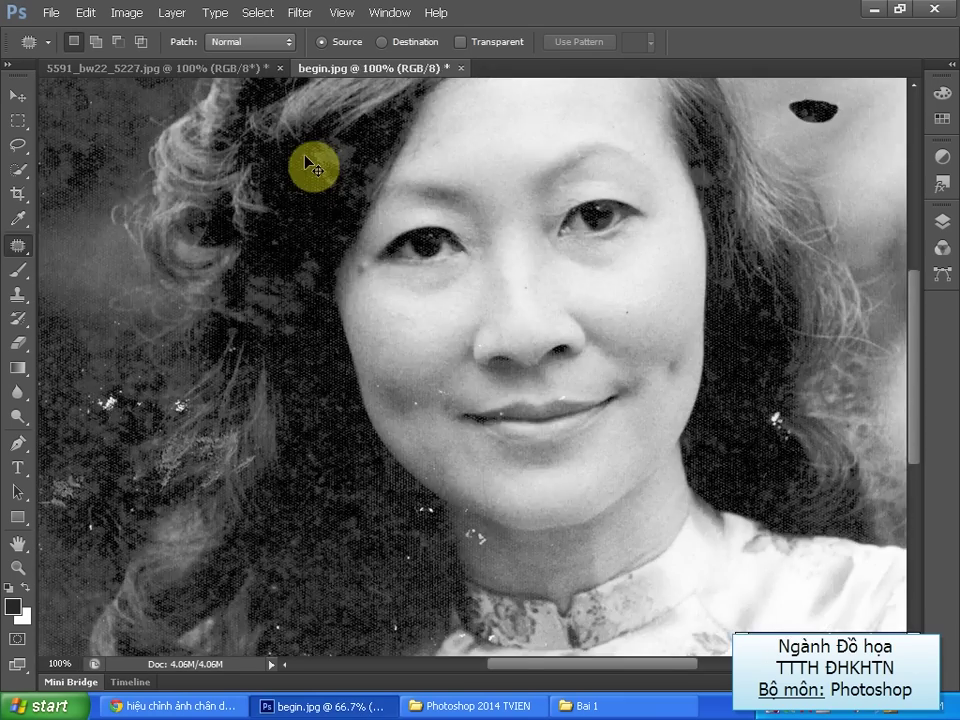
pyautogui.scroll(1, 311, 163)
pyautogui.moveTo(199, 167)
pyautogui.mouseDown()
pyautogui.moveTo(332, 336)
pyautogui.moveTo(349, 240)
pyautogui.moveTo(393, 243)
pyautogui.mouseUp()
pyautogui.moveTo(341, 224)
pyautogui.mouseDown()
pyautogui.moveTo(411, 259)
pyautogui.moveTo(422, 315)
pyautogui.mouseUp()
pyautogui.moveTo(393, 270)
pyautogui.mouseDown()
pyautogui.moveTo(404, 287)
pyautogui.moveTo(398, 272)
pyautogui.mouseUp()
pyautogui.moveTo(364, 304); pyautogui.dragTo(317, 315)
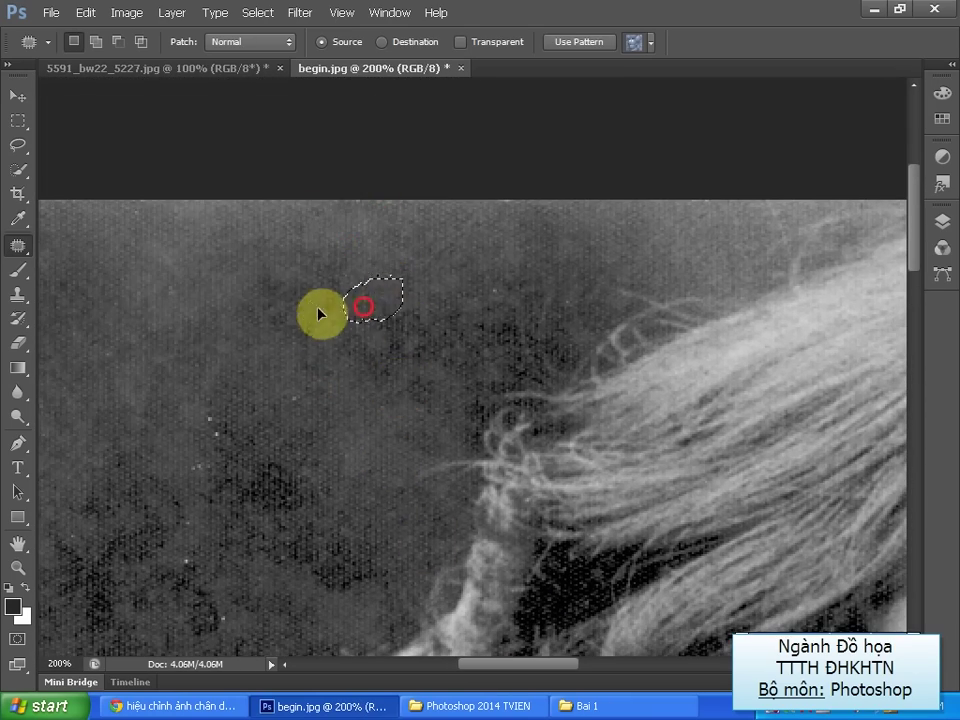
pyautogui.moveTo(476, 274)
pyautogui.mouseDown()
pyautogui.moveTo(499, 311)
pyautogui.moveTo(480, 280)
pyautogui.mouseUp()
pyautogui.moveTo(497, 286); pyautogui.dragTo(300, 420)
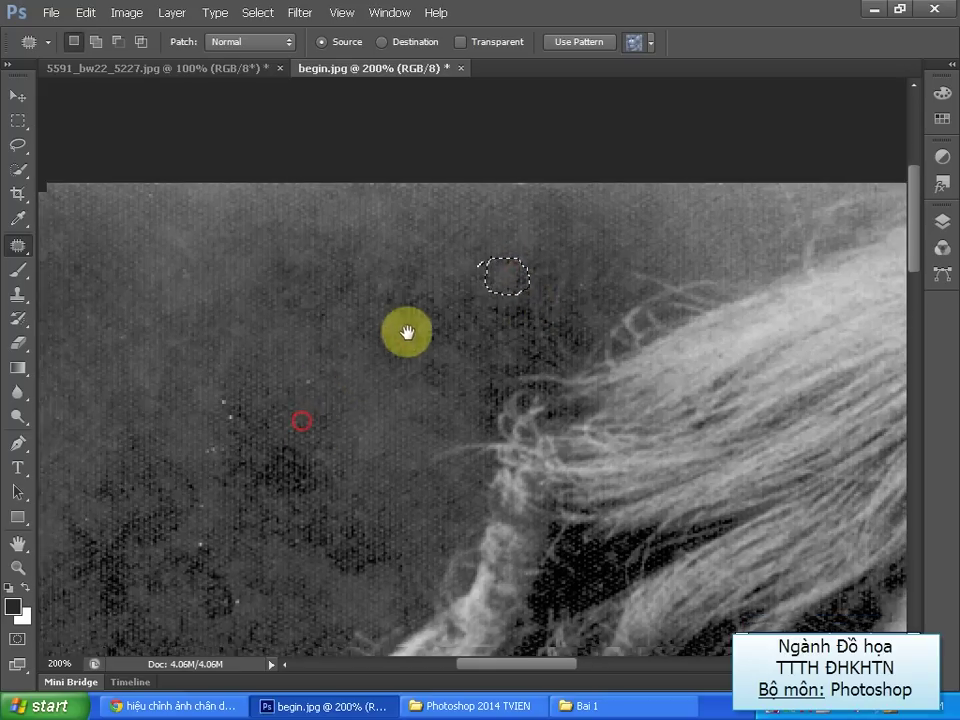
pyautogui.moveTo(407, 332)
pyautogui.mouseDown()
pyautogui.moveTo(447, 274)
pyautogui.moveTo(412, 290)
pyautogui.mouseUp()
pyautogui.moveTo(416, 288); pyautogui.dragTo(352, 318)
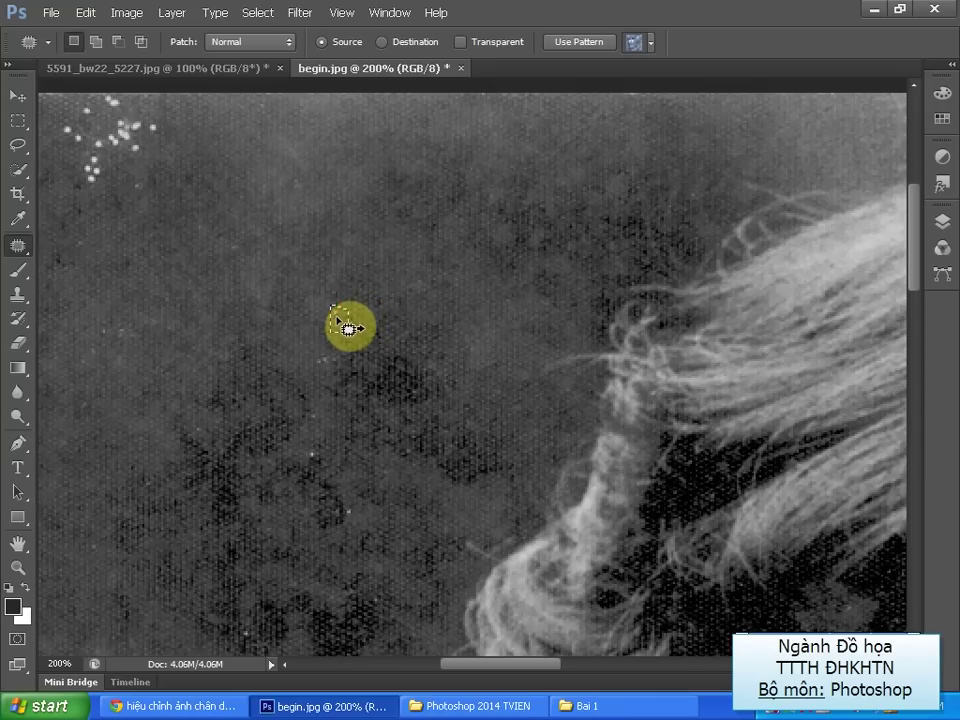
pyautogui.moveTo(364, 343); pyautogui.dragTo(364, 343)
pyautogui.moveTo(193, 176); pyautogui.dragTo(321, 251)
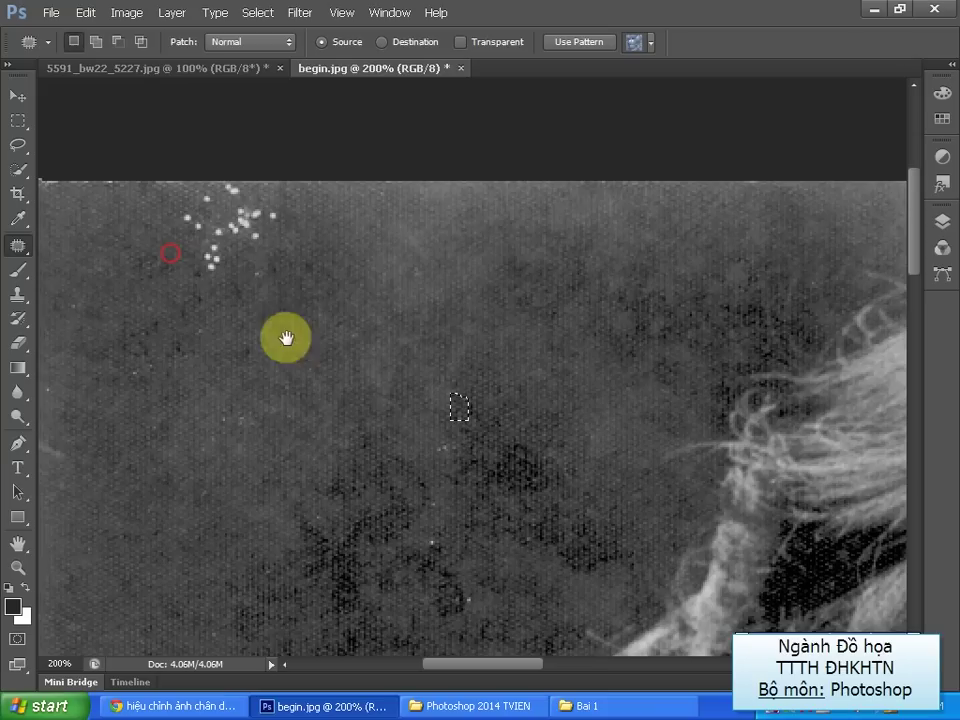
pyautogui.moveTo(160, 198)
pyautogui.mouseDown()
pyautogui.moveTo(168, 270)
pyautogui.moveTo(176, 242)
pyautogui.moveTo(145, 303)
pyautogui.mouseUp()
# Move down the image and patch further background specks with clean texture
pyautogui.scroll(-3, 435, 343)
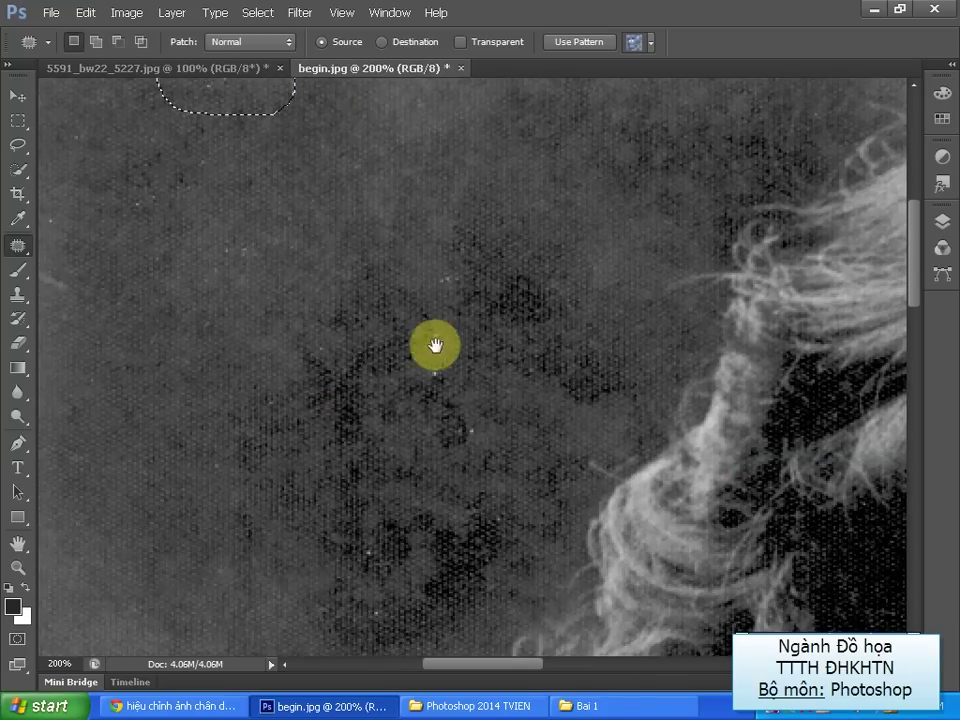
pyautogui.moveTo(428, 325)
pyautogui.mouseDown()
pyautogui.moveTo(450, 400)
pyautogui.moveTo(430, 401)
pyautogui.mouseUp()
pyautogui.scroll(-3, 470, 400)
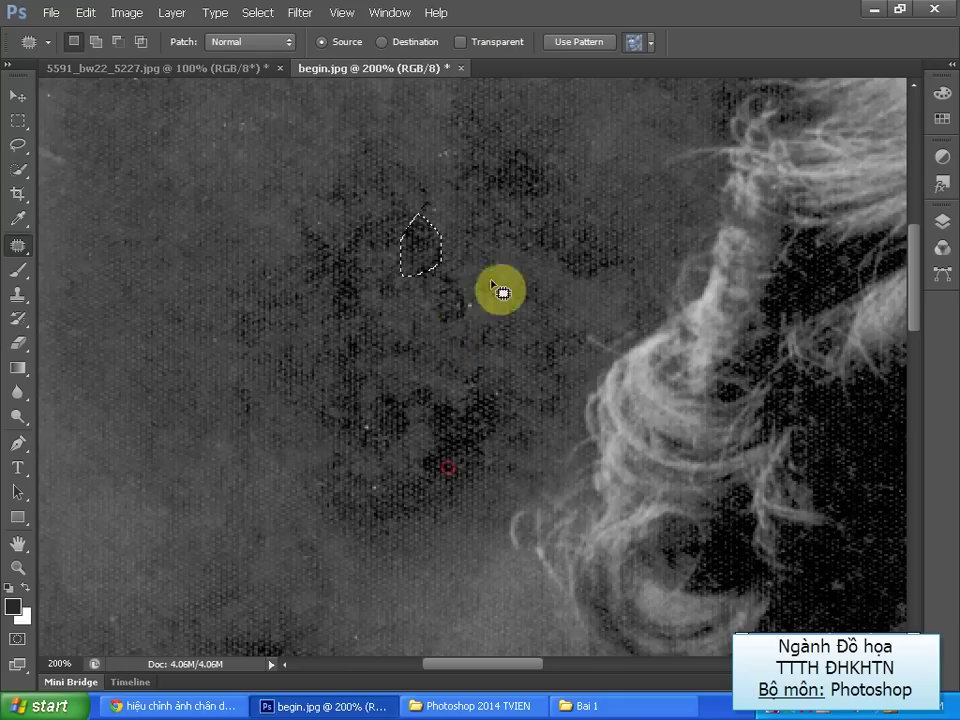
pyautogui.moveTo(465, 280)
pyautogui.mouseDown()
pyautogui.moveTo(493, 332)
pyautogui.moveTo(472, 300)
pyautogui.mouseUp()
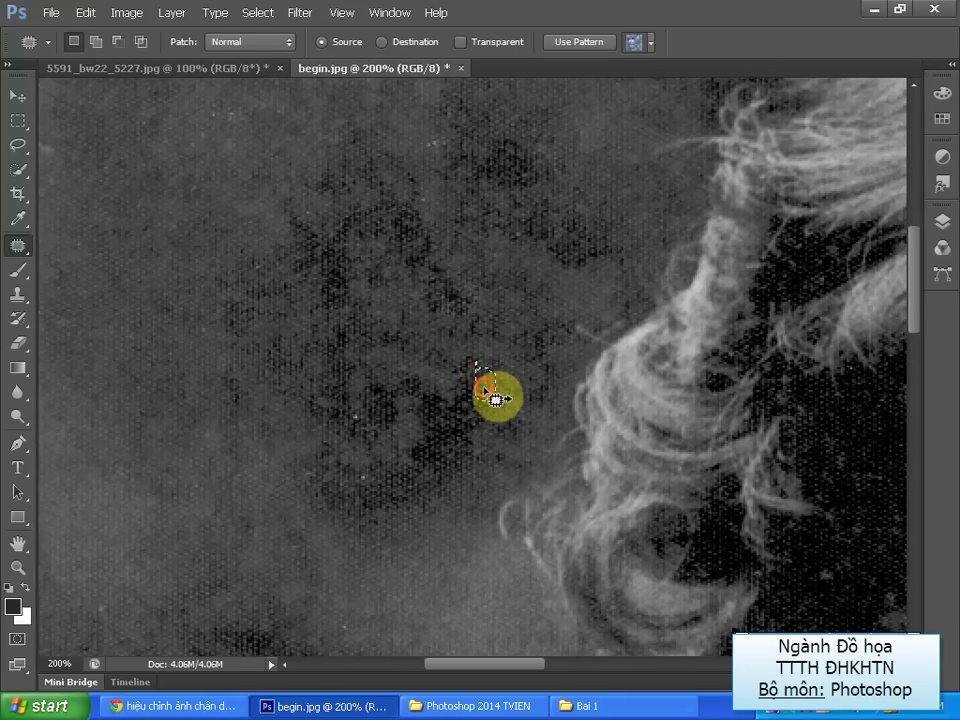
pyautogui.moveTo(494, 399)
pyautogui.mouseDown()
pyautogui.moveTo(360, 392)
pyautogui.moveTo(396, 364)
pyautogui.moveTo(379, 408)
pyautogui.moveTo(388, 484)
pyautogui.moveTo(480, 326)
pyautogui.mouseUp()
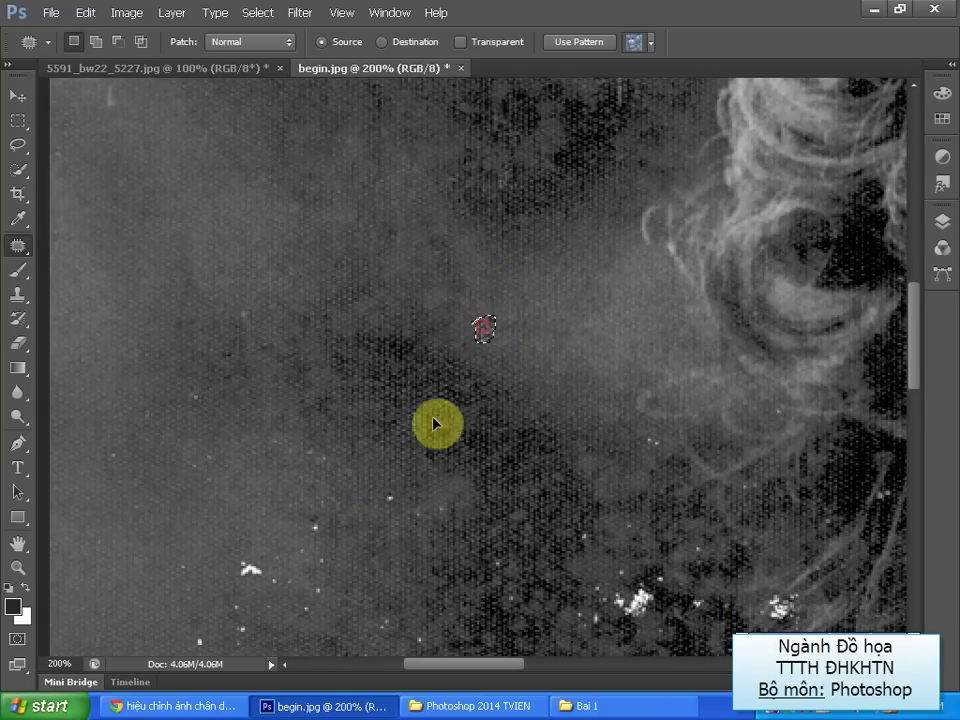
pyautogui.moveTo(422, 516)
pyautogui.mouseDown()
pyautogui.moveTo(470, 392)
pyautogui.moveTo(308, 484)
pyautogui.moveTo(336, 484)
pyautogui.mouseUp()
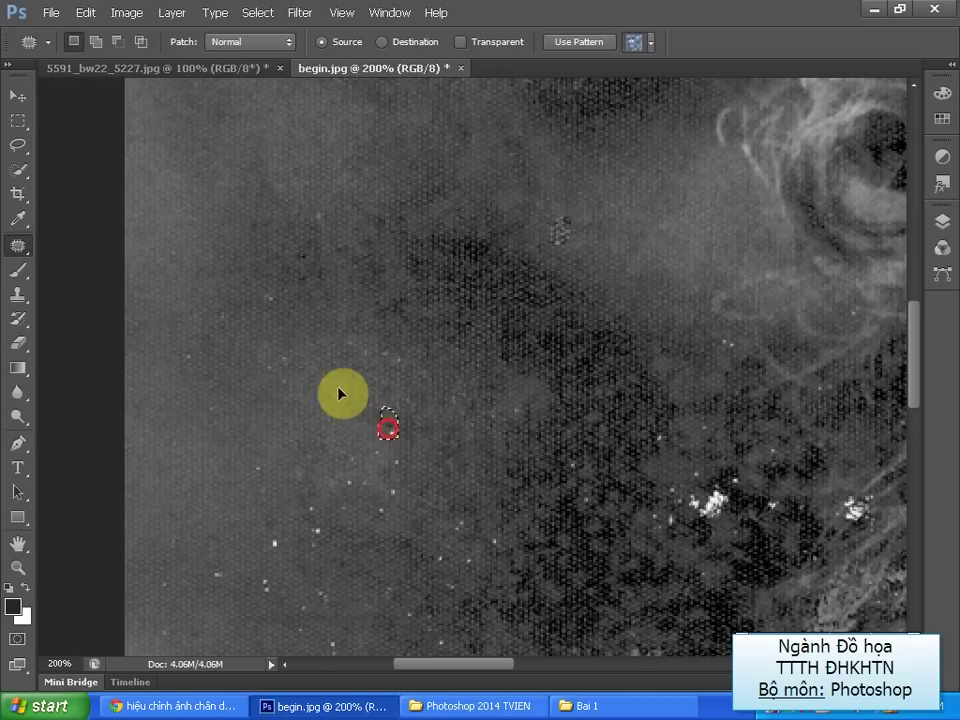
pyautogui.moveTo(712, 476)
pyautogui.mouseDown()
pyautogui.moveTo(647, 570)
pyautogui.moveTo(473, 386)
pyautogui.mouseUp()
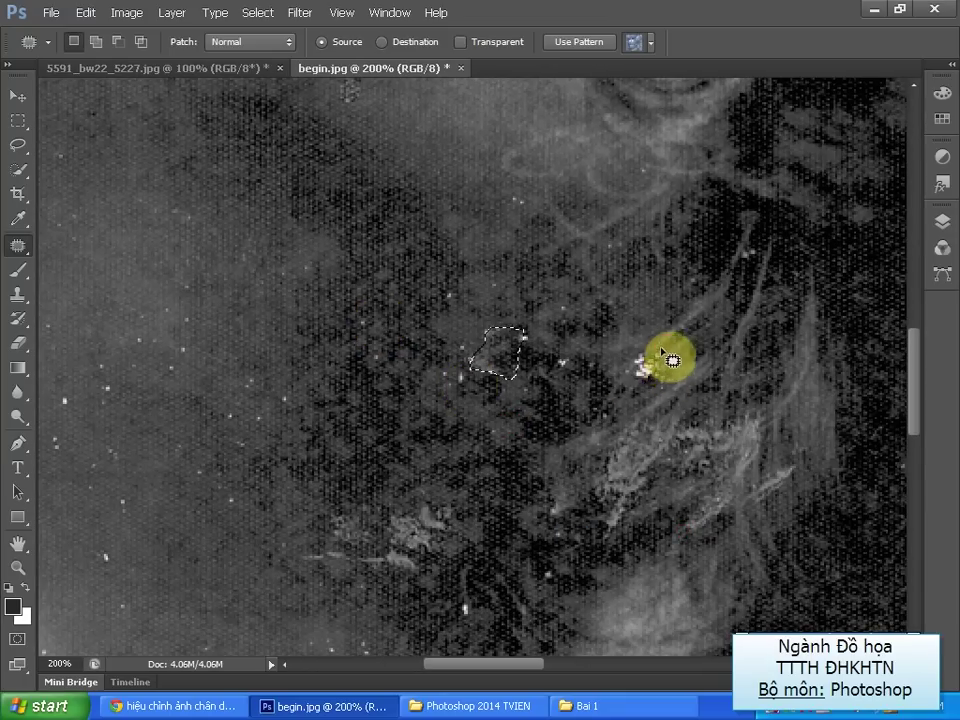
# Patch the specks beside the hair strands and in the dark hair with clean texture
pyautogui.moveTo(651, 341)
pyautogui.mouseDown()
pyautogui.moveTo(656, 387)
pyautogui.moveTo(638, 350)
pyautogui.mouseUp()
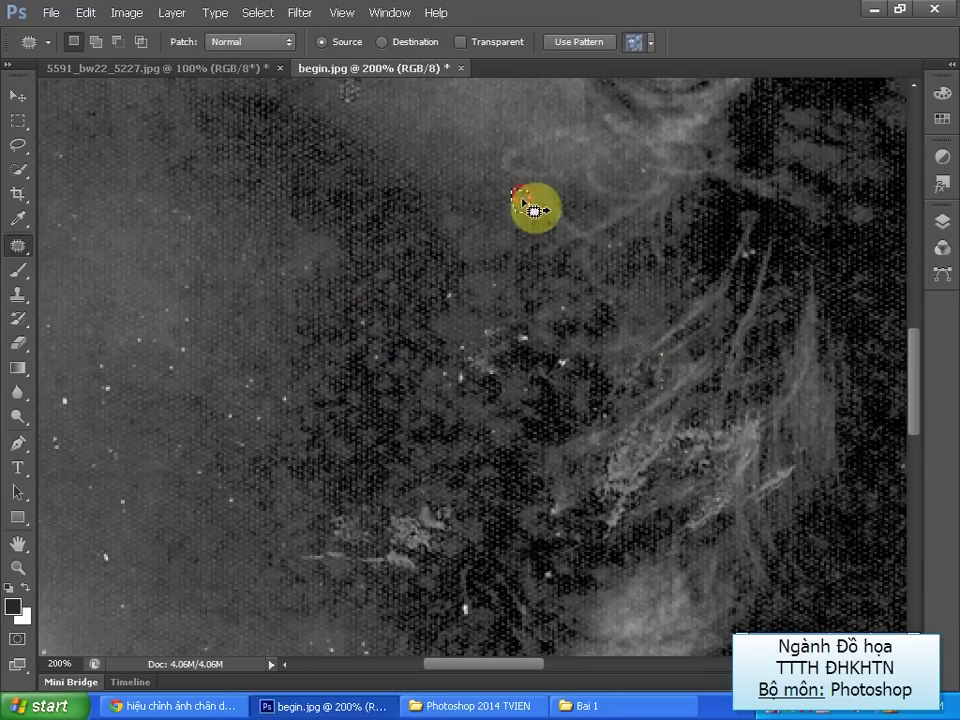
pyautogui.moveTo(522, 197); pyautogui.dragTo(524, 210)
pyautogui.moveTo(612, 238); pyautogui.dragTo(606, 242)
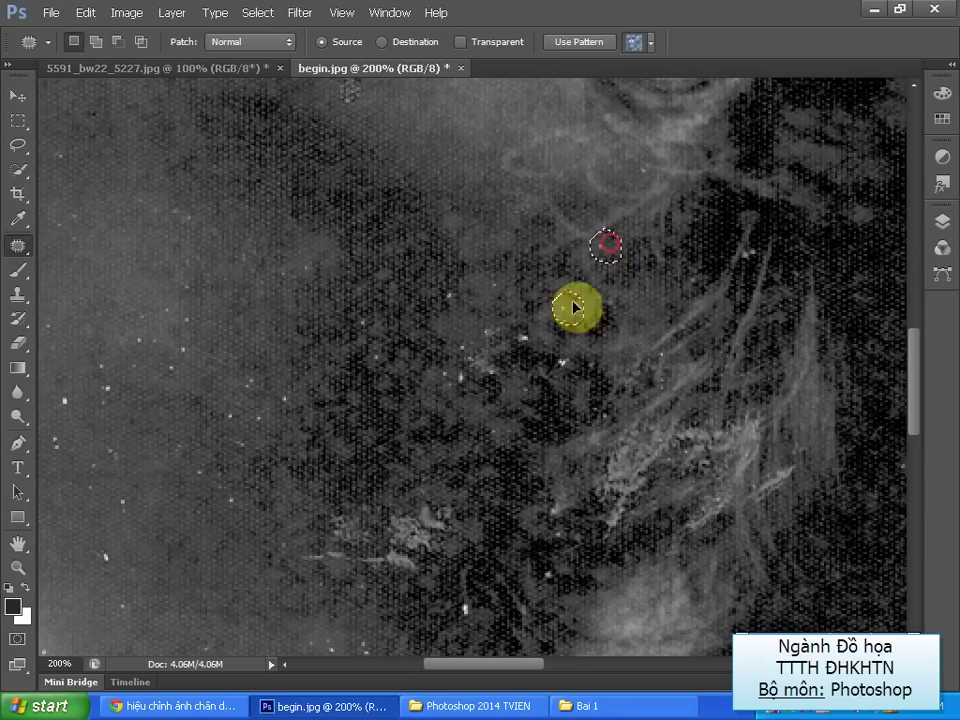
pyautogui.moveTo(768, 268); pyautogui.dragTo(764, 262)
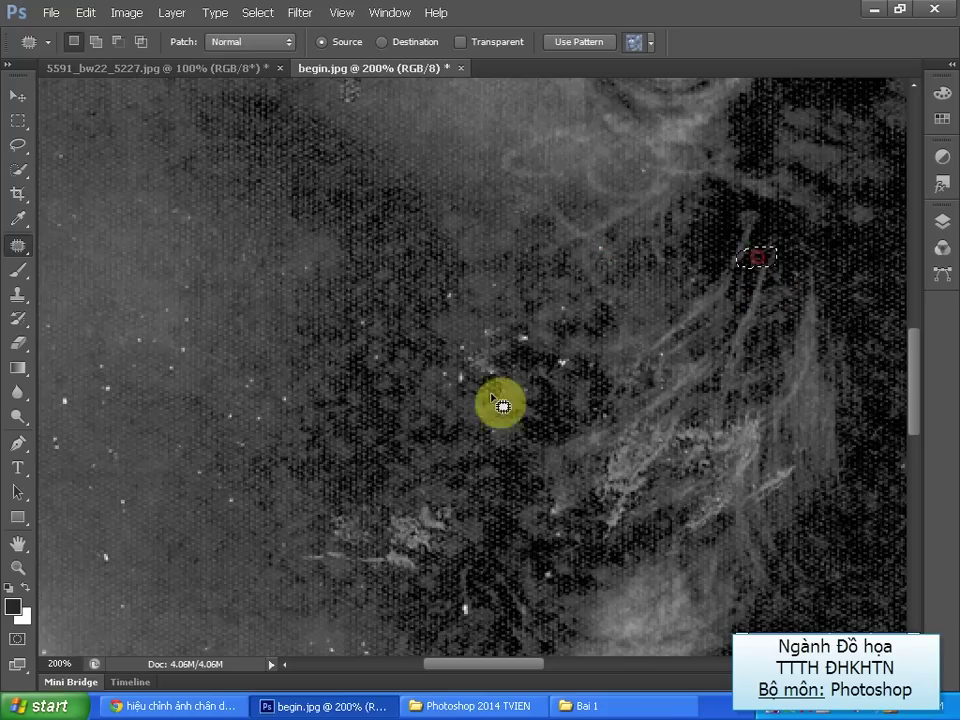
pyautogui.moveTo(524, 342); pyautogui.dragTo(514, 330)
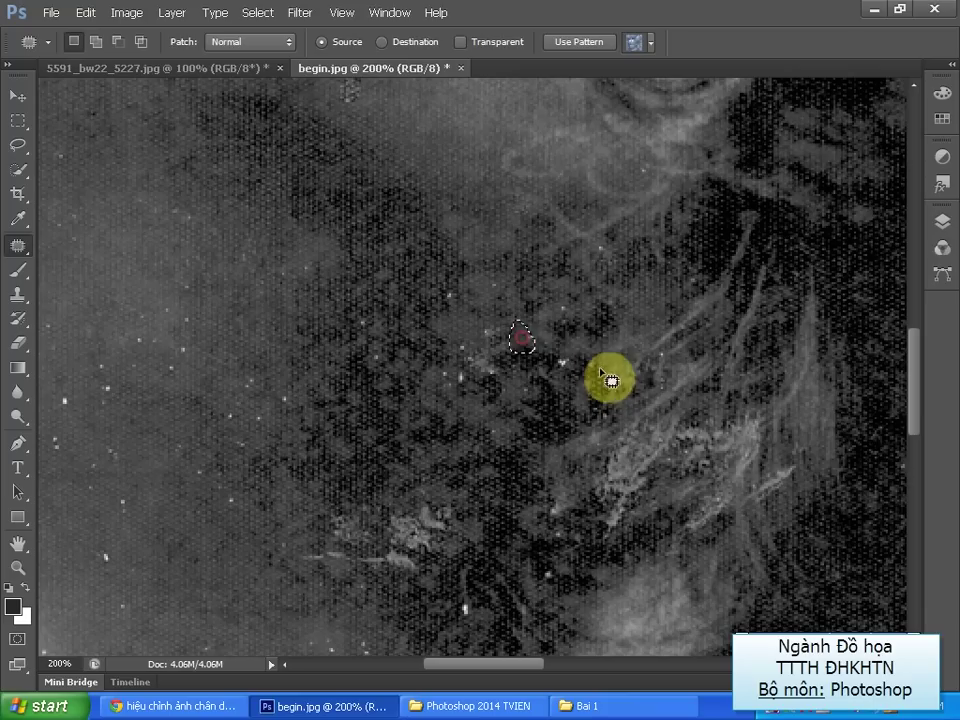
pyautogui.moveTo(562, 360); pyautogui.dragTo(560, 357)
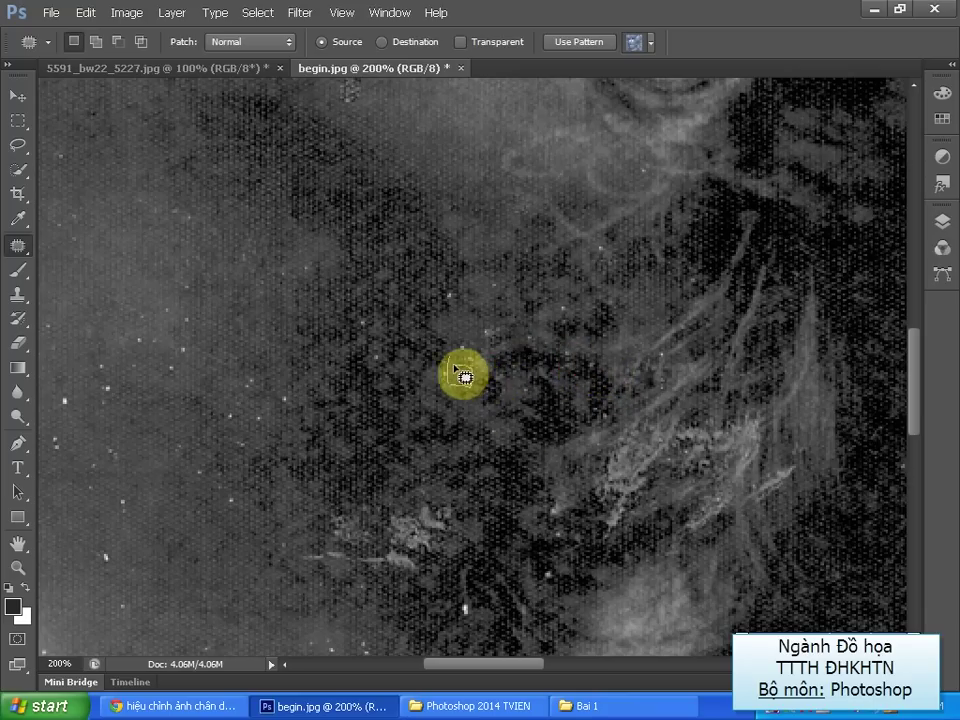
pyautogui.moveTo(448, 327)
pyautogui.mouseDown()
pyautogui.moveTo(476, 372)
pyautogui.moveTo(439, 400)
pyautogui.mouseUp()
pyautogui.moveTo(486, 306); pyautogui.dragTo(490, 326)
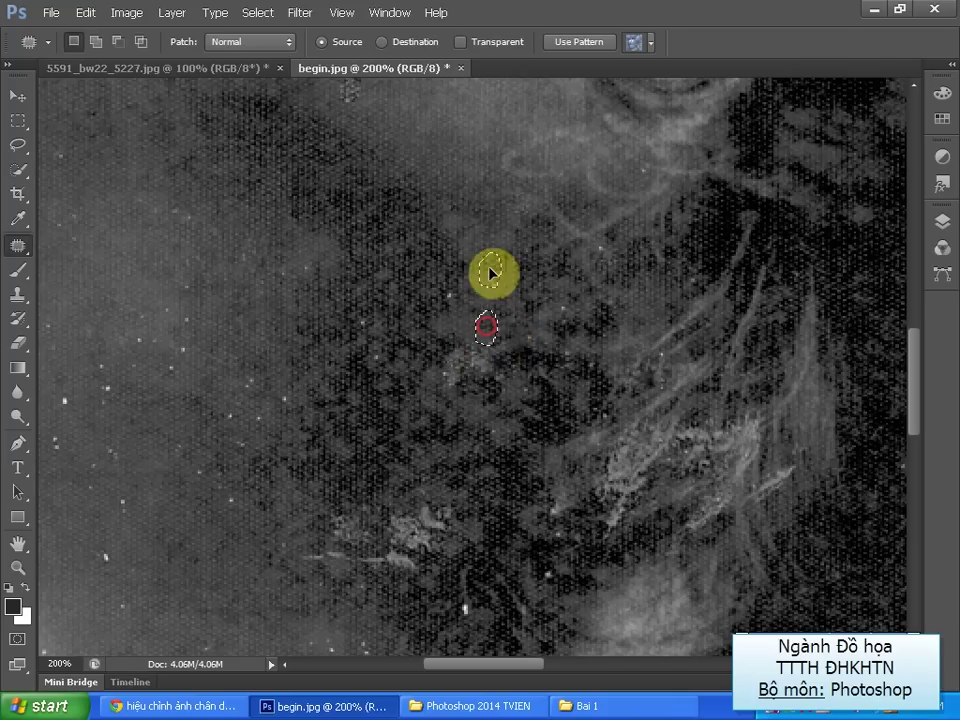
pyautogui.moveTo(452, 273)
pyautogui.mouseDown()
pyautogui.moveTo(440, 318)
pyautogui.moveTo(438, 308)
pyautogui.mouseUp()
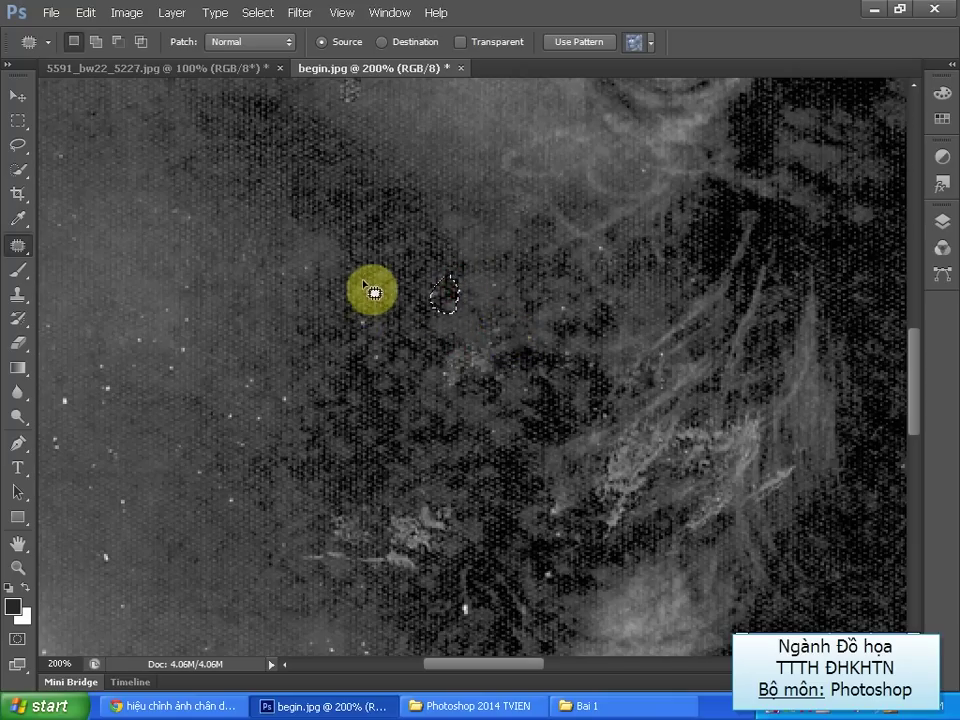
pyautogui.moveTo(357, 324)
pyautogui.mouseDown()
pyautogui.moveTo(355, 338)
pyautogui.moveTo(278, 399)
pyautogui.moveTo(284, 404)
pyautogui.mouseUp()
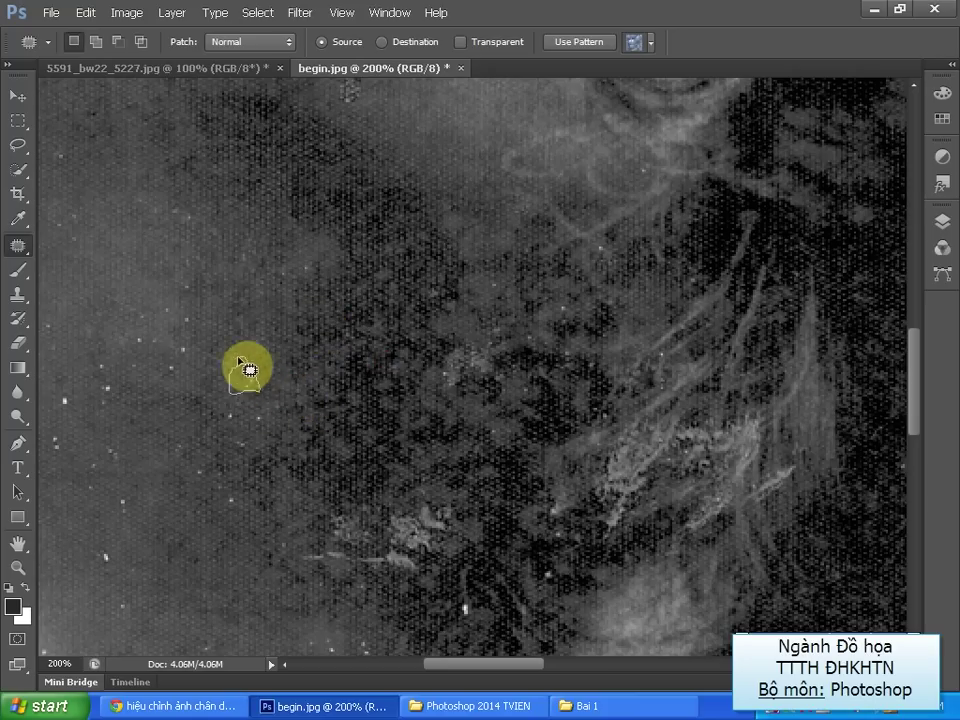
# Patch more specks on the left, in the hair, and in the newly shown area
pyautogui.moveTo(248, 370); pyautogui.dragTo(242, 381)
pyautogui.moveTo(394, 439); pyautogui.dragTo(482, 283)
pyautogui.moveTo(516, 328)
pyautogui.mouseDown()
pyautogui.moveTo(525, 405)
pyautogui.moveTo(522, 392)
pyautogui.moveTo(553, 429)
pyautogui.moveTo(546, 440)
pyautogui.mouseUp()
pyautogui.moveTo(642, 380)
pyautogui.mouseDown()
pyautogui.moveTo(634, 392)
pyautogui.moveTo(652, 410)
pyautogui.mouseUp()
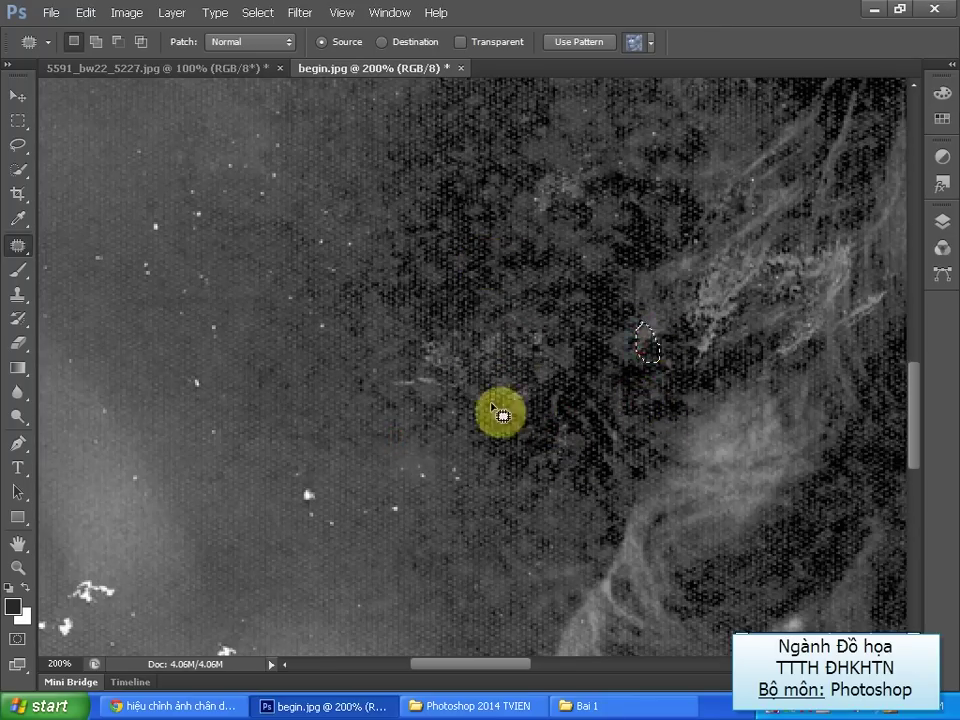
pyautogui.moveTo(728, 240)
pyautogui.mouseDown()
pyautogui.moveTo(808, 347)
pyautogui.moveTo(731, 246)
pyautogui.mouseUp()
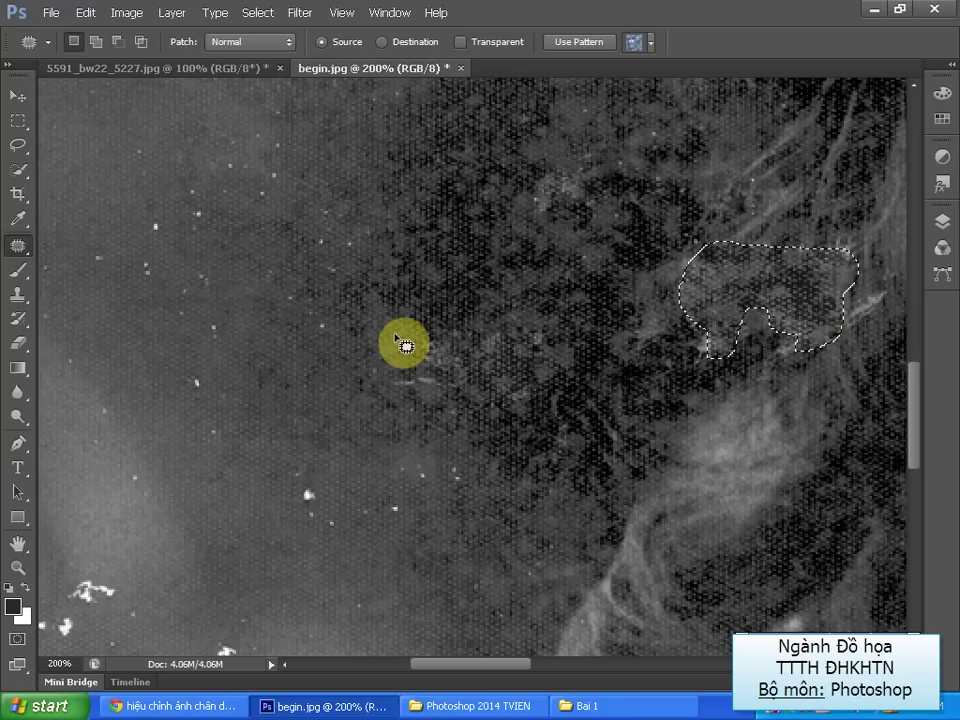
pyautogui.moveTo(321, 407); pyautogui.dragTo(520, 279)
pyautogui.moveTo(413, 236)
pyautogui.mouseDown()
pyautogui.moveTo(435, 289)
pyautogui.moveTo(343, 261)
pyautogui.mouseUp()
pyautogui.moveTo(524, 343)
pyautogui.mouseDown()
pyautogui.moveTo(578, 420)
pyautogui.moveTo(545, 382)
pyautogui.mouseUp()
pyautogui.moveTo(638, 339); pyautogui.dragTo(604, 396)
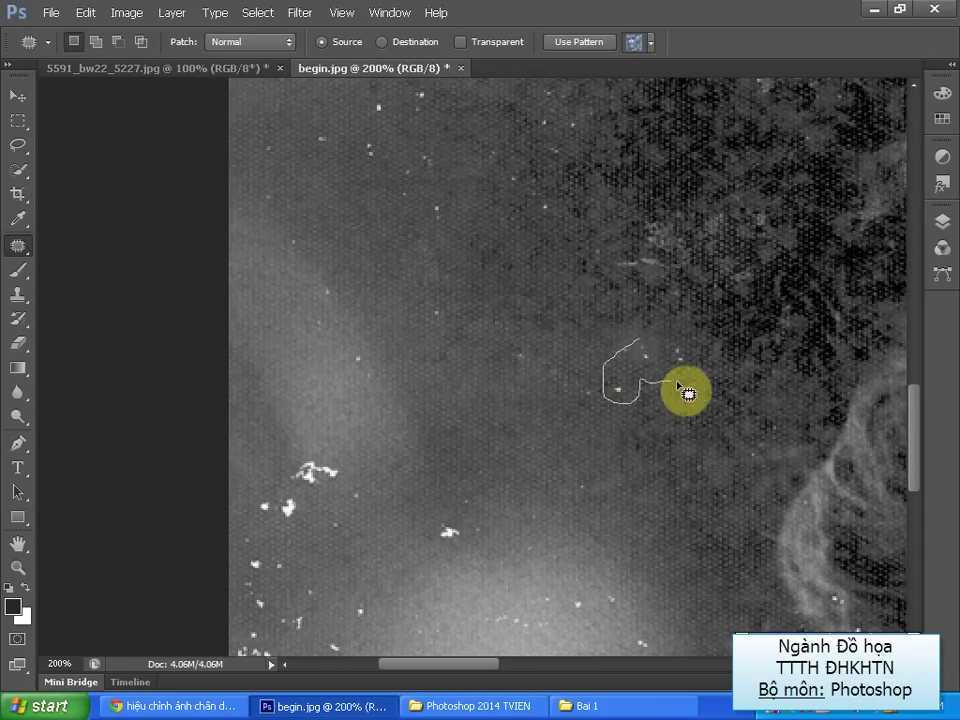
# Patch the specks in the grey background near the top with clean grey texture
pyautogui.moveTo(688, 393)
pyautogui.mouseDown()
pyautogui.moveTo(643, 349)
pyautogui.moveTo(521, 279)
pyautogui.mouseUp()
pyautogui.moveTo(521, 157)
pyautogui.mouseDown()
pyautogui.moveTo(545, 173)
pyautogui.moveTo(521, 160)
pyautogui.mouseUp()
pyautogui.moveTo(536, 193); pyautogui.dragTo(493, 274)
pyautogui.moveTo(422, 210)
pyautogui.mouseDown()
pyautogui.moveTo(441, 206)
pyautogui.moveTo(414, 196)
pyautogui.mouseUp()
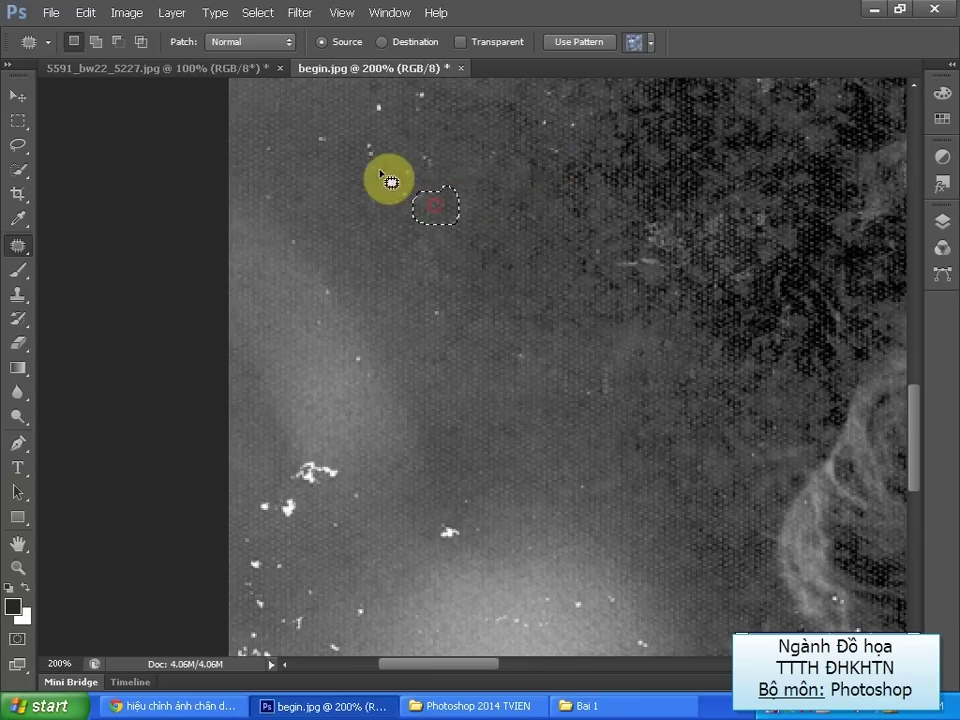
pyautogui.moveTo(388, 107); pyautogui.dragTo(377, 107)
pyautogui.moveTo(383, 170); pyautogui.dragTo(410, 275)
# Patch the specks near the left edge and in the grey area, then deselect
pyautogui.scroll(-3, 452, 332)
pyautogui.moveTo(322, 280)
pyautogui.mouseDown()
pyautogui.moveTo(356, 305)
pyautogui.moveTo(317, 242)
pyautogui.mouseUp()
pyautogui.moveTo(455, 340)
pyautogui.mouseDown()
pyautogui.moveTo(461, 397)
pyautogui.moveTo(452, 388)
pyautogui.mouseUp()
pyautogui.moveTo(343, 321)
pyautogui.mouseDown()
pyautogui.moveTo(373, 347)
pyautogui.moveTo(440, 497)
pyautogui.mouseUp()
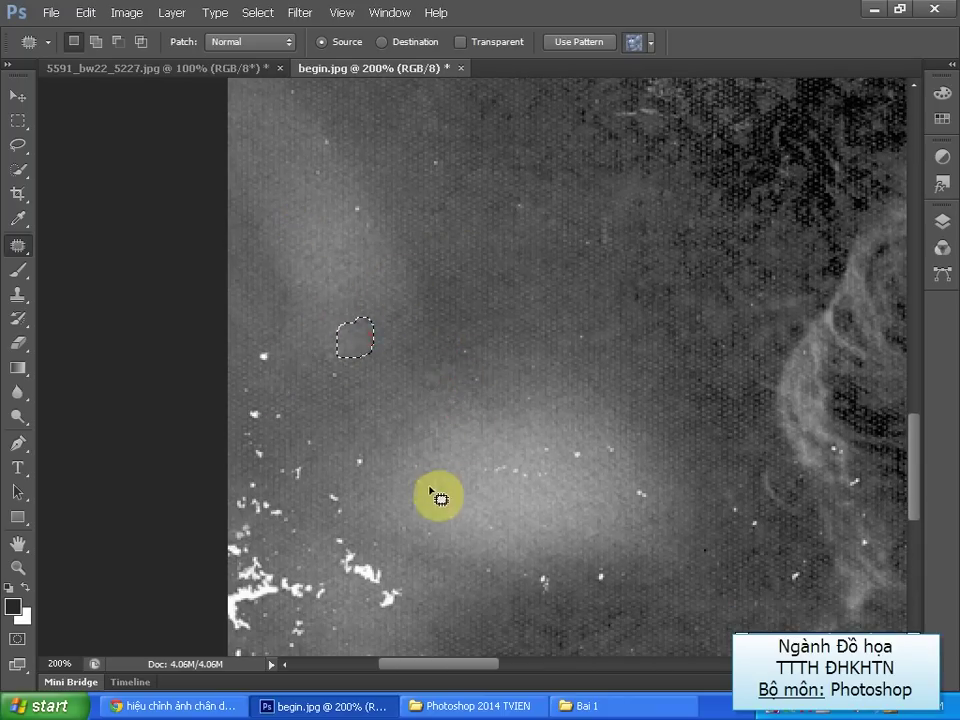
pyautogui.scroll(-3, 430, 493)
pyautogui.moveTo(347, 390)
pyautogui.mouseDown()
pyautogui.moveTo(372, 398)
pyautogui.moveTo(424, 376)
pyautogui.mouseUp()
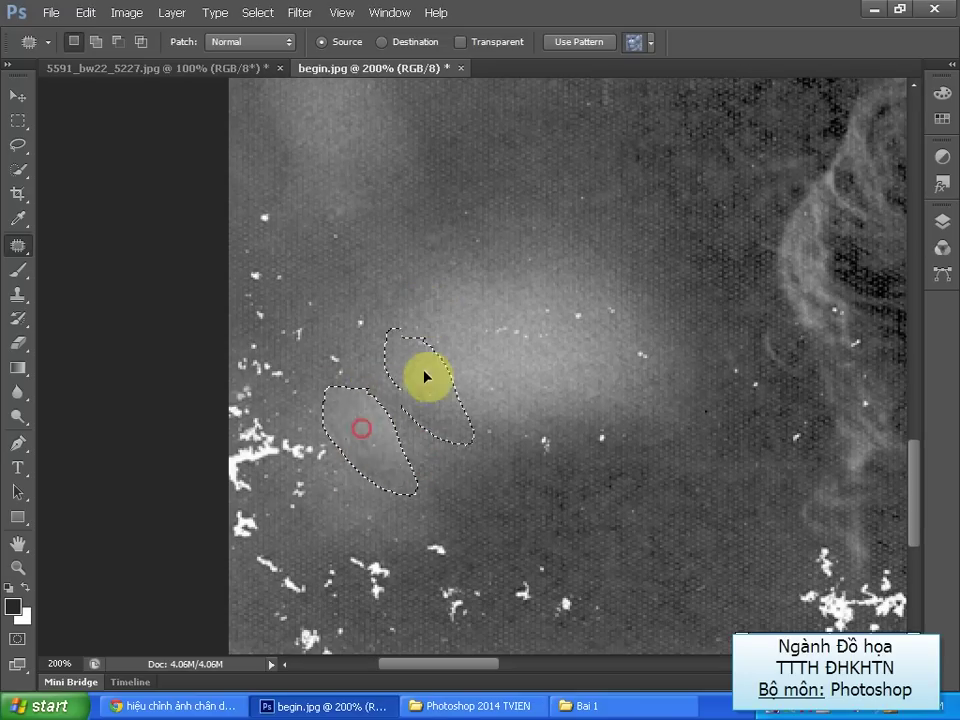
pyautogui.moveTo(360, 298)
pyautogui.mouseDown()
pyautogui.moveTo(336, 381)
pyautogui.moveTo(375, 304)
pyautogui.moveTo(402, 388)
pyautogui.mouseUp()
pyautogui.moveTo(540, 438); pyautogui.dragTo(541, 441)
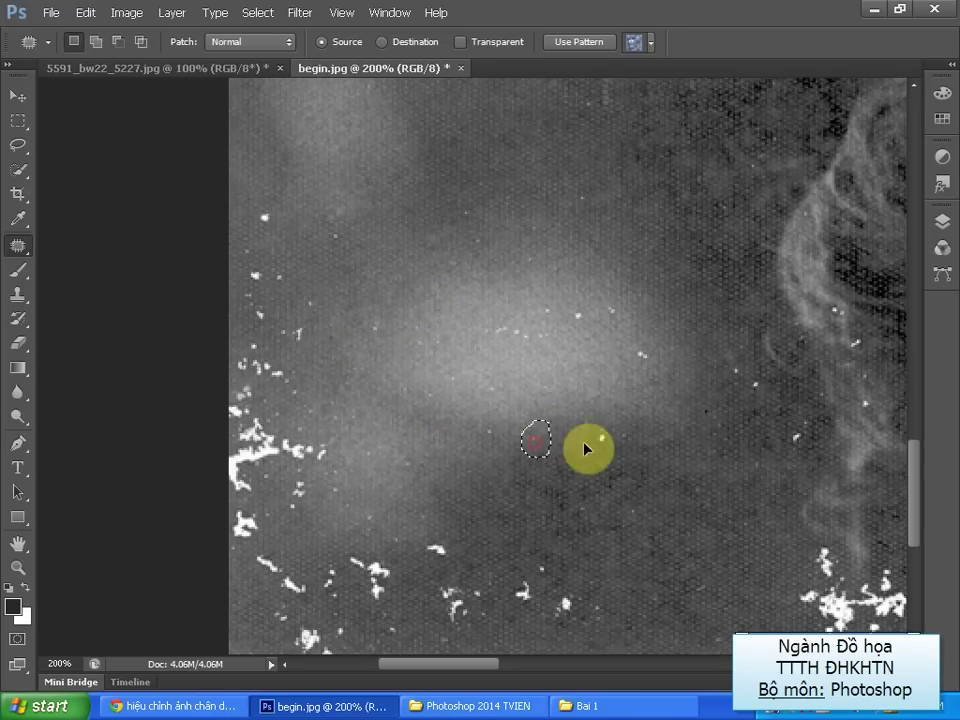
pyautogui.moveTo(600, 445); pyautogui.dragTo(642, 378)
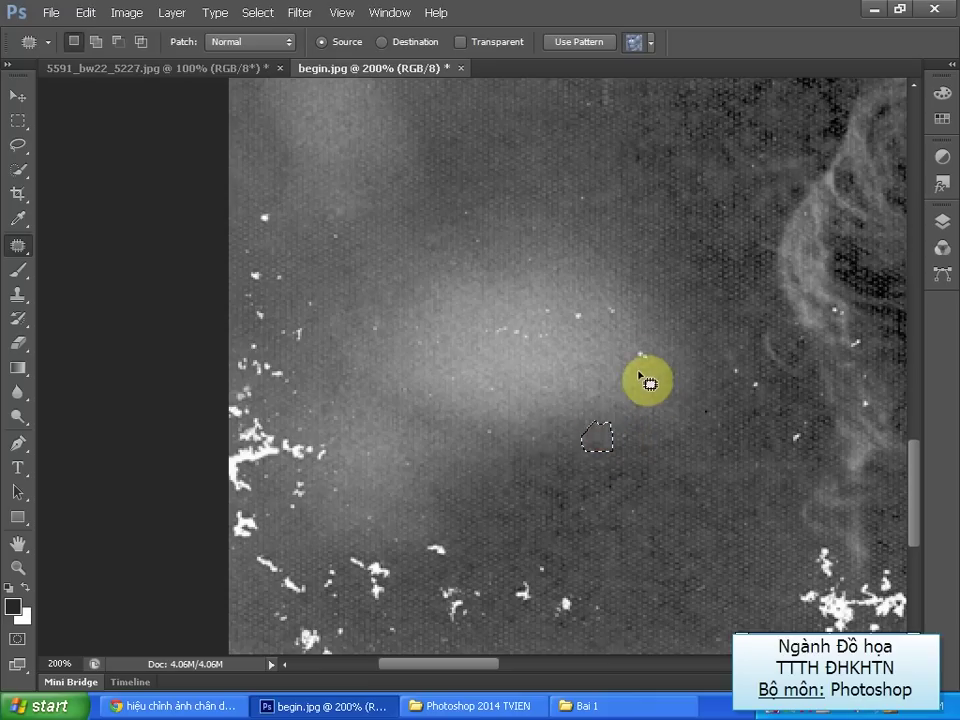
pyautogui.moveTo(568, 281)
pyautogui.mouseDown()
pyautogui.moveTo(586, 345)
pyautogui.moveTo(623, 375)
pyautogui.mouseUp()
pyautogui.hotkey('ctrl', 'd')
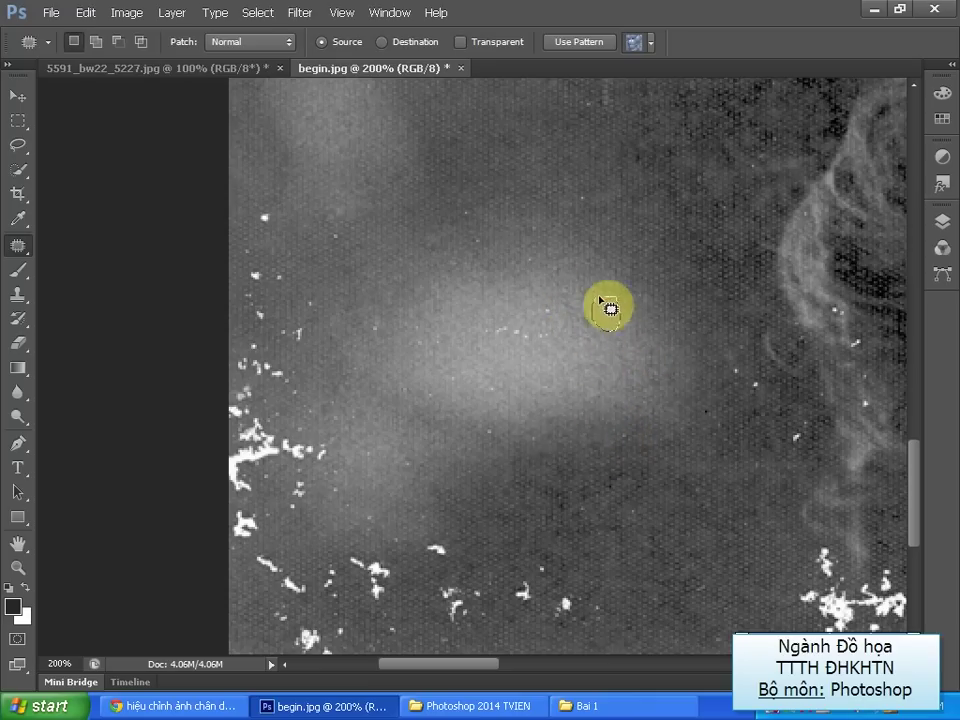
# Patch the specks lower in the image and along the bottom edge
pyautogui.scroll(-3, 450, 459)
pyautogui.moveTo(346, 305)
pyautogui.mouseDown()
pyautogui.moveTo(395, 387)
pyautogui.moveTo(343, 360)
pyautogui.moveTo(429, 274)
pyautogui.mouseUp()
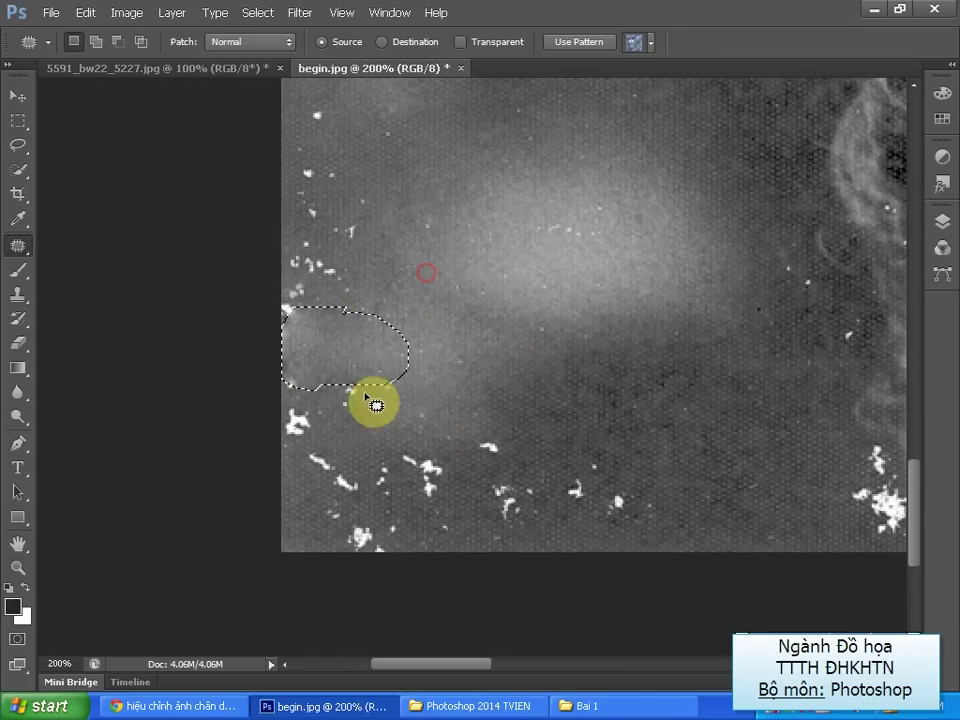
pyautogui.moveTo(345, 383); pyautogui.dragTo(285, 430)
pyautogui.moveTo(350, 448)
pyautogui.mouseDown()
pyautogui.moveTo(352, 504)
pyautogui.moveTo(431, 381)
pyautogui.mouseUp()
pyautogui.moveTo(439, 428)
pyautogui.mouseDown()
pyautogui.moveTo(392, 454)
pyautogui.moveTo(456, 465)
pyautogui.moveTo(514, 444)
pyautogui.moveTo(512, 462)
pyautogui.moveTo(474, 424)
pyautogui.moveTo(426, 405)
pyautogui.moveTo(510, 409)
pyautogui.mouseUp()
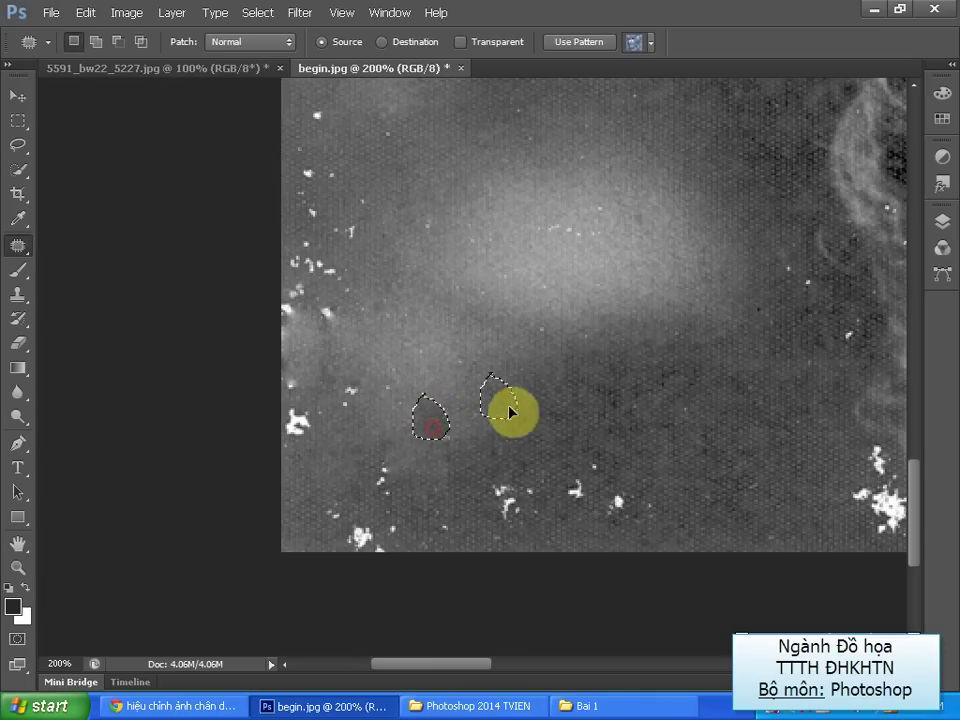
pyautogui.moveTo(505, 465)
pyautogui.mouseDown()
pyautogui.moveTo(504, 487)
pyautogui.moveTo(510, 468)
pyautogui.mouseUp()
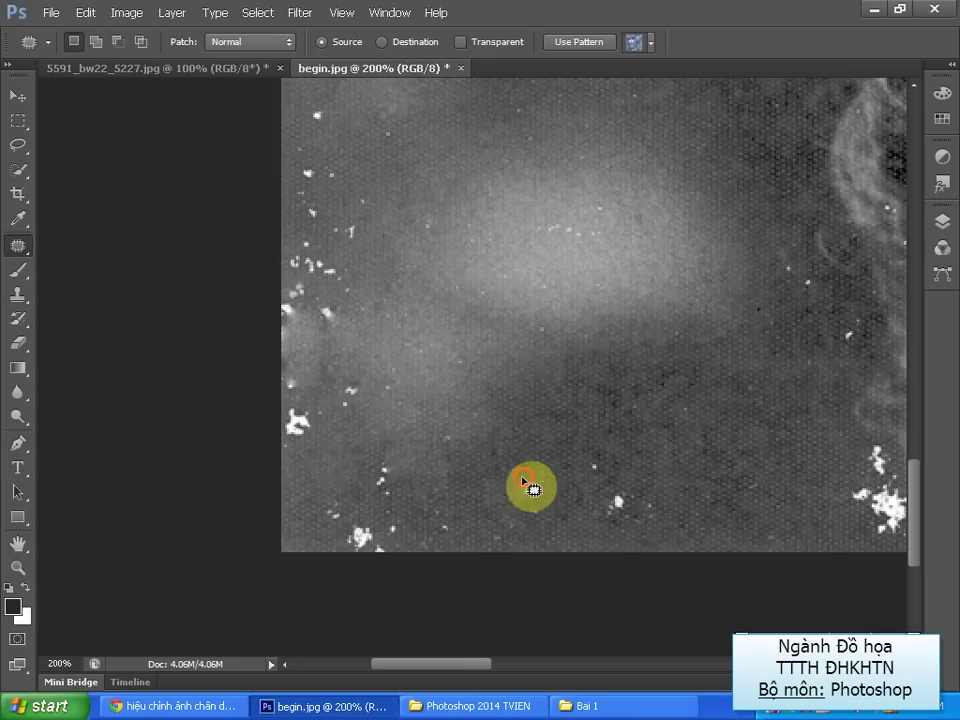
pyautogui.moveTo(600, 447)
pyautogui.mouseDown()
pyautogui.moveTo(628, 525)
pyautogui.moveTo(617, 510)
pyautogui.mouseUp()
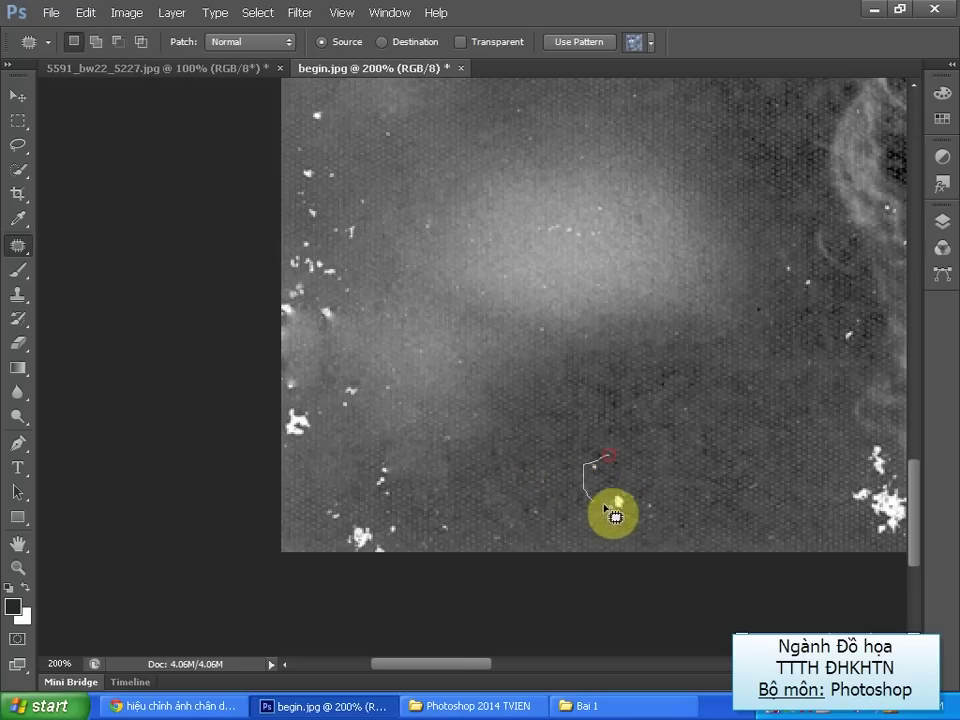
pyautogui.moveTo(611, 463); pyautogui.dragTo(590, 392)
pyautogui.moveTo(373, 500)
pyautogui.mouseDown()
pyautogui.moveTo(348, 528)
pyautogui.moveTo(386, 499)
pyautogui.mouseUp()
pyautogui.moveTo(412, 450)
pyautogui.mouseDown()
pyautogui.moveTo(415, 485)
pyautogui.moveTo(380, 497)
pyautogui.moveTo(340, 548)
pyautogui.moveTo(396, 508)
pyautogui.moveTo(352, 565)
pyautogui.mouseUp()
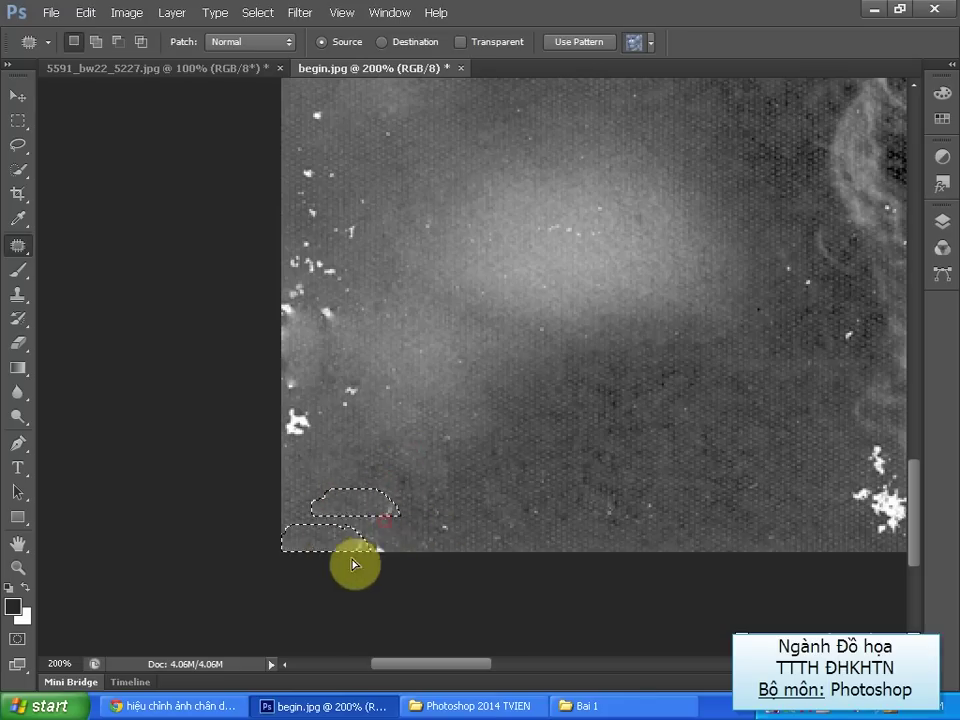
pyautogui.moveTo(458, 521)
pyautogui.mouseDown()
pyautogui.moveTo(386, 530)
pyautogui.moveTo(414, 542)
pyautogui.moveTo(521, 519)
pyautogui.mouseUp()
pyautogui.moveTo(305, 392)
pyautogui.mouseDown()
pyautogui.moveTo(268, 440)
pyautogui.moveTo(303, 395)
pyautogui.mouseUp()
# Patch the specks along the left edge and in the top-left area
pyautogui.moveTo(288, 230)
pyautogui.mouseDown()
pyautogui.moveTo(315, 418)
pyautogui.moveTo(330, 440)
pyautogui.mouseUp()
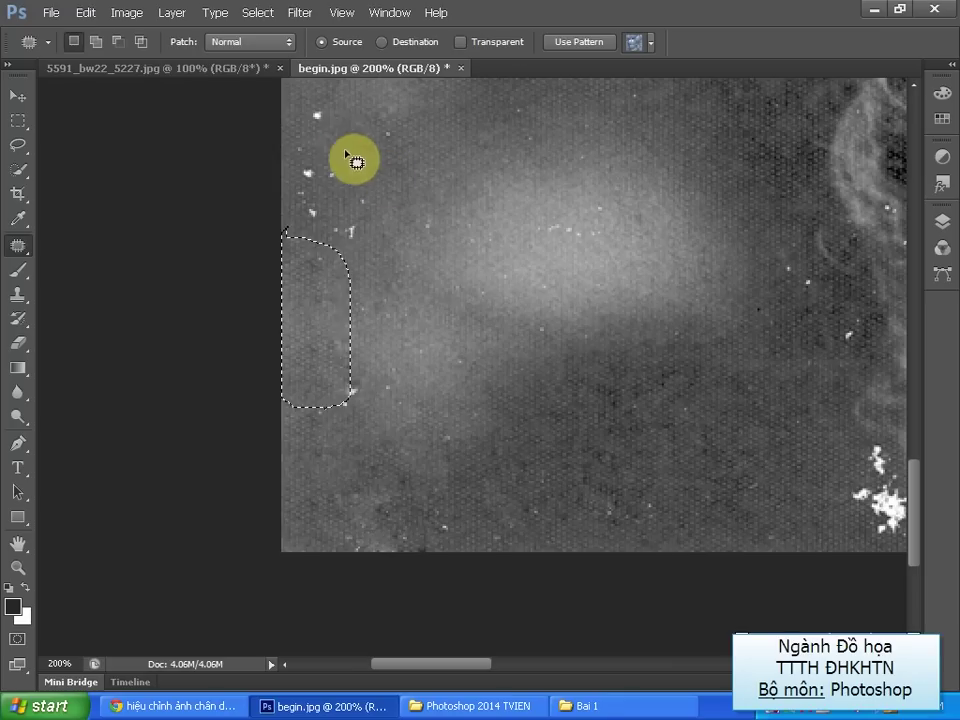
pyautogui.moveTo(332, 140)
pyautogui.mouseDown()
pyautogui.moveTo(298, 218)
pyautogui.moveTo(349, 176)
pyautogui.moveTo(368, 238)
pyautogui.mouseUp()
pyautogui.moveTo(325, 210); pyautogui.dragTo(370, 307)
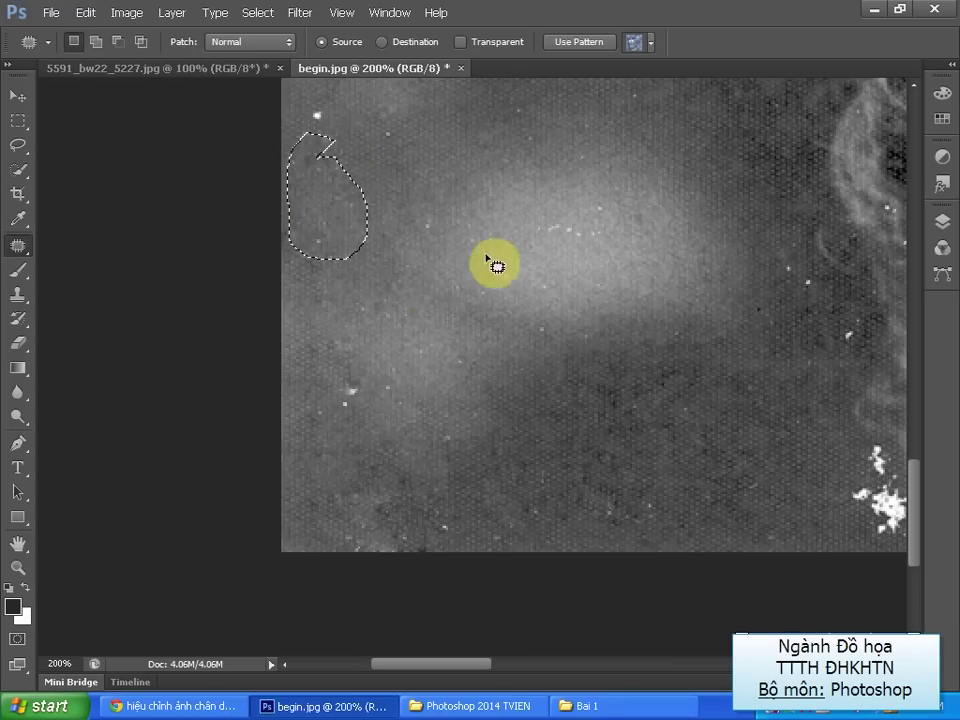
pyautogui.moveTo(439, 246); pyautogui.dragTo(439, 364)
pyautogui.moveTo(326, 199); pyautogui.dragTo(318, 228)
pyautogui.moveTo(312, 252); pyautogui.dragTo(343, 354)
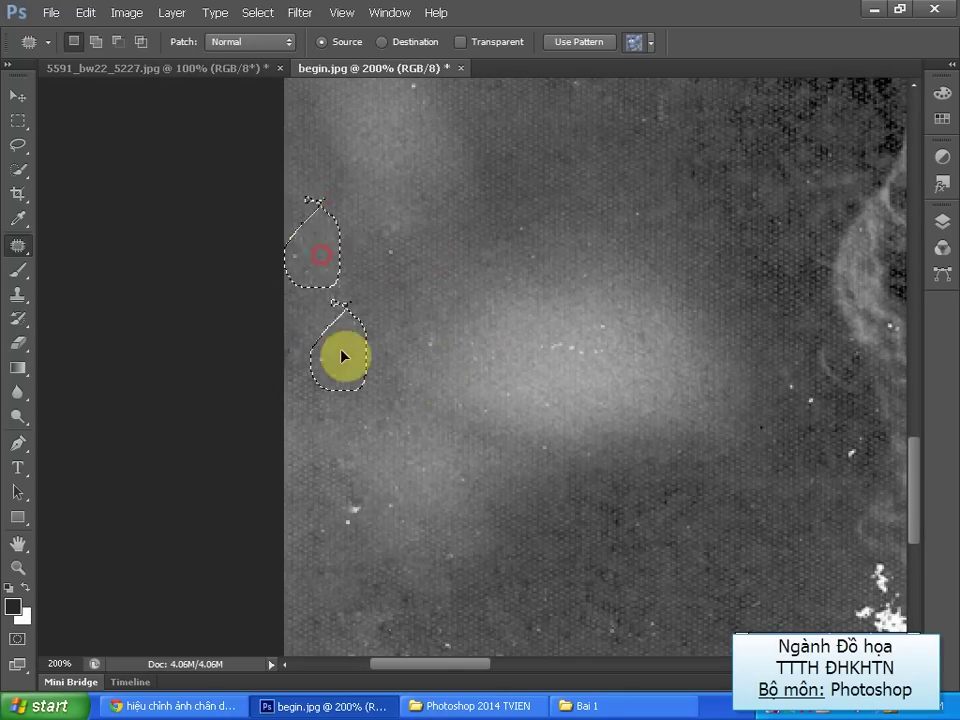
pyautogui.moveTo(401, 246); pyautogui.dragTo(401, 253)
pyautogui.moveTo(587, 311)
pyautogui.mouseDown()
pyautogui.moveTo(546, 369)
pyautogui.moveTo(604, 332)
pyautogui.moveTo(422, 364)
pyautogui.mouseUp()
# Patch small specks in the light area and lower left, clearing each selection
pyautogui.click(437, 322)
pyautogui.moveTo(437, 322)
pyautogui.mouseDown()
pyautogui.moveTo(450, 321)
pyautogui.moveTo(430, 318)
pyautogui.mouseUp()
pyautogui.moveTo(427, 338); pyautogui.dragTo(506, 422)
pyautogui.click(575, 313)
pyautogui.moveTo(580, 313); pyautogui.dragTo(566, 318)
pyautogui.moveTo(566, 320); pyautogui.dragTo(594, 422)
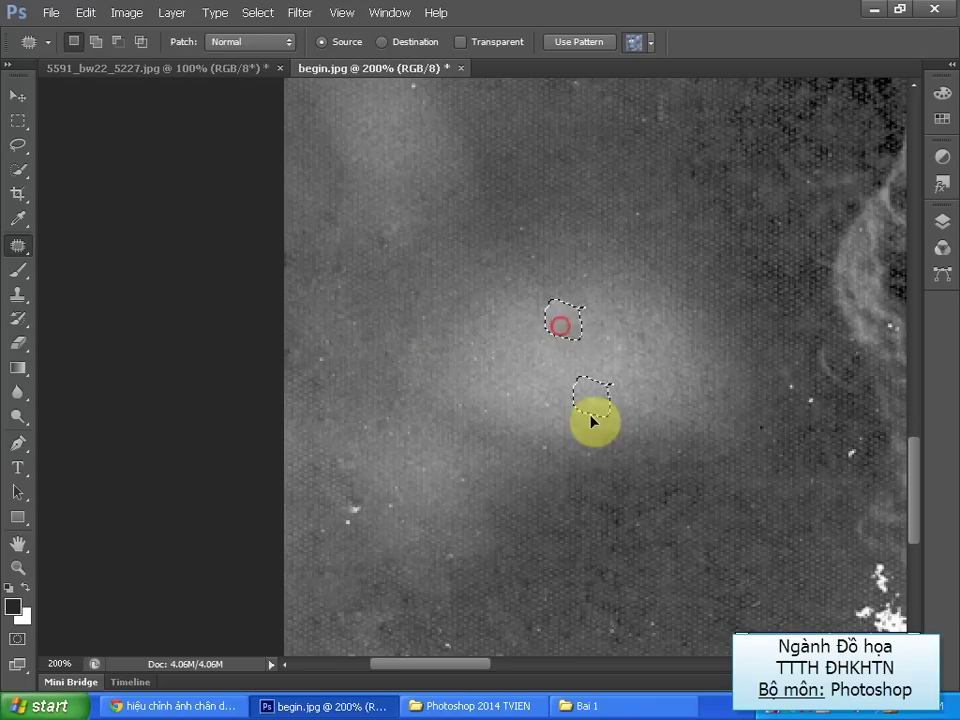
pyautogui.moveTo(354, 482)
pyautogui.mouseDown()
pyautogui.moveTo(377, 527)
pyautogui.moveTo(368, 527)
pyautogui.moveTo(476, 585)
pyautogui.mouseUp()
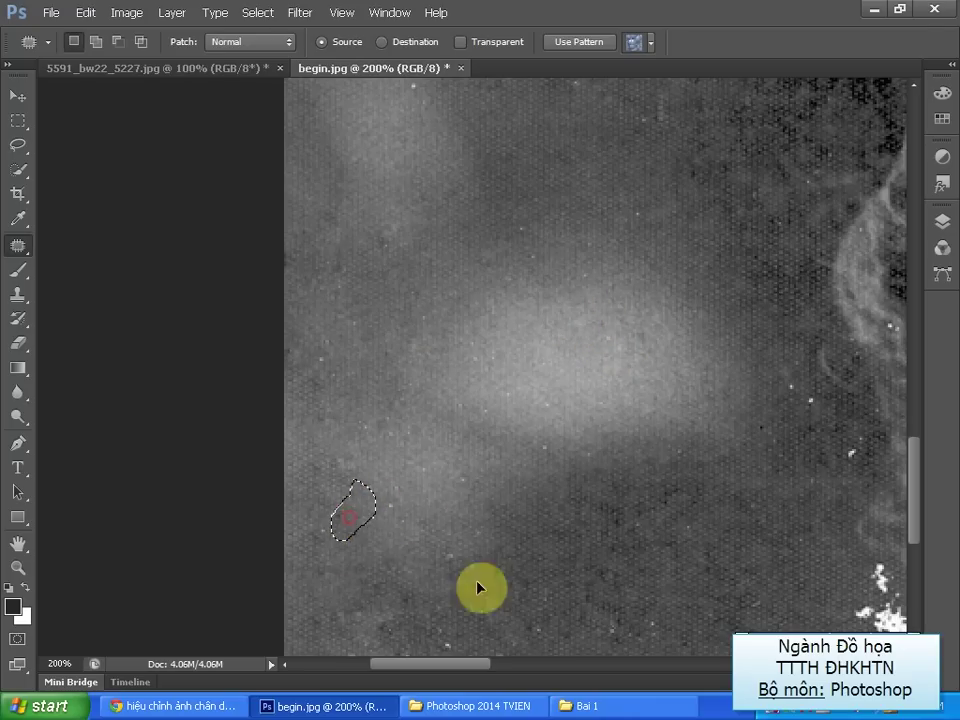
pyautogui.click(384, 497)
pyautogui.moveTo(398, 510); pyautogui.dragTo(385, 498)
pyautogui.moveTo(388, 507); pyautogui.dragTo(447, 575)
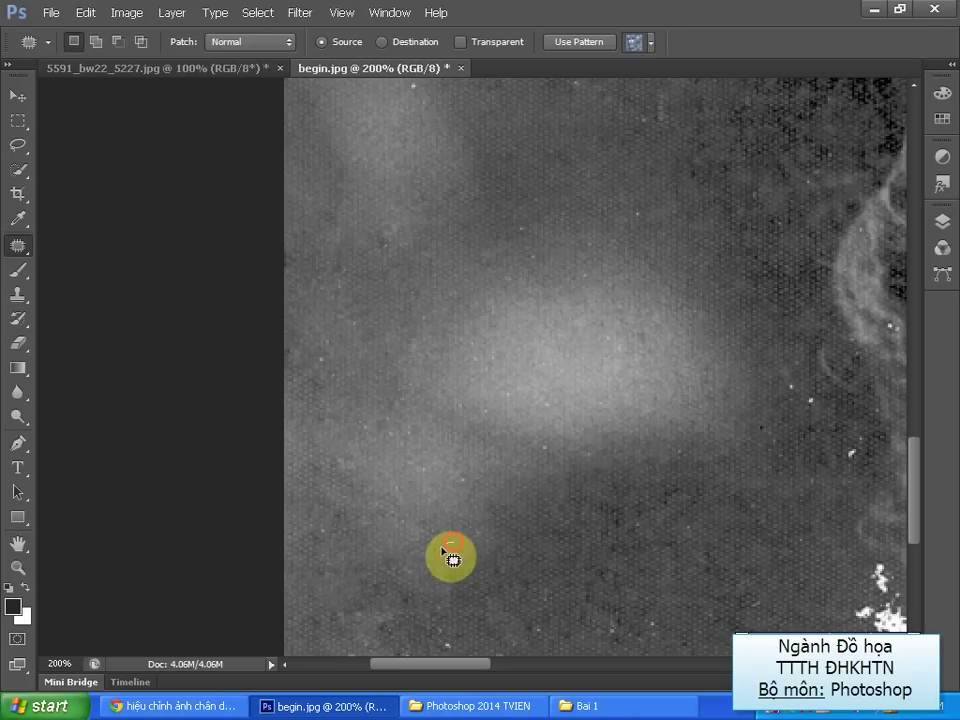
pyautogui.moveTo(516, 553); pyautogui.dragTo(446, 437)
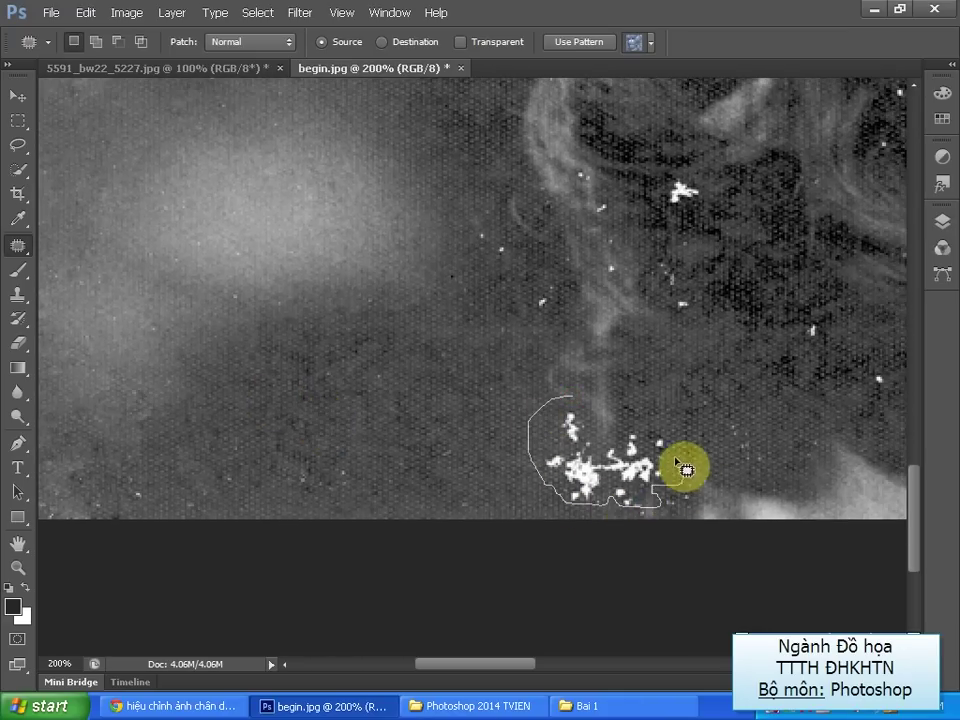
# Patch the dense speck cluster and two specks near the hair
pyautogui.moveTo(680, 465)
pyautogui.mouseDown()
pyautogui.moveTo(579, 411)
pyautogui.moveTo(317, 450)
pyautogui.mouseUp()
pyautogui.scroll(3, 403, 386)
pyautogui.hscroll(3, 403, 386)
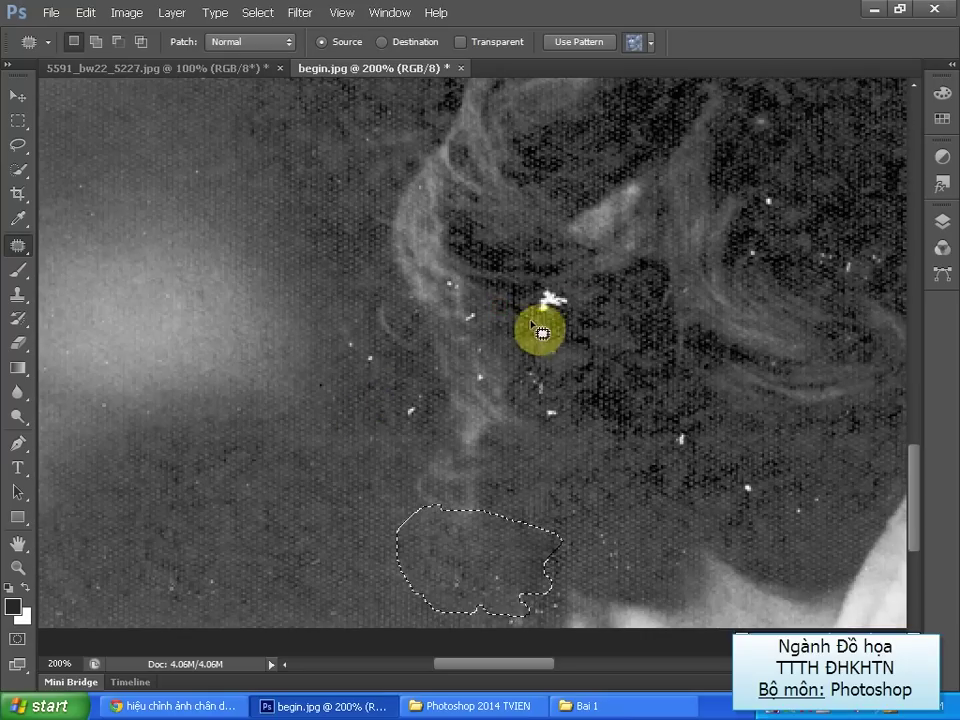
pyautogui.moveTo(545, 282)
pyautogui.mouseDown()
pyautogui.moveTo(545, 320)
pyautogui.moveTo(460, 285)
pyautogui.moveTo(445, 408)
pyautogui.mouseUp()
pyautogui.moveTo(353, 306); pyautogui.dragTo(358, 443)
pyautogui.moveTo(420, 383)
pyautogui.mouseDown()
pyautogui.moveTo(403, 428)
pyautogui.moveTo(418, 412)
pyautogui.mouseUp()
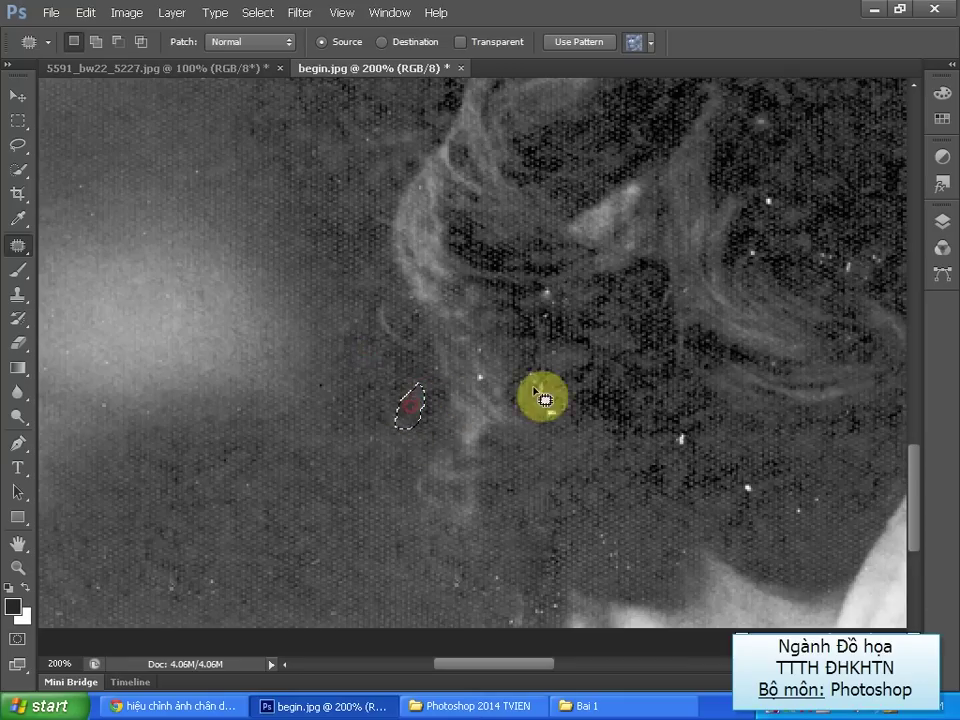
pyautogui.moveTo(535, 370); pyautogui.dragTo(560, 428)
# Patch specks in the curls and right of the hair, clearing the leftover selections
pyautogui.moveTo(530, 387)
pyautogui.mouseDown()
pyautogui.moveTo(540, 378)
pyautogui.moveTo(439, 467)
pyautogui.mouseUp()
pyautogui.click(480, 360)
pyautogui.moveTo(681, 438)
pyautogui.mouseDown()
pyautogui.moveTo(690, 441)
pyautogui.moveTo(605, 510)
pyautogui.mouseUp()
pyautogui.click(754, 470)
pyautogui.click(757, 491)
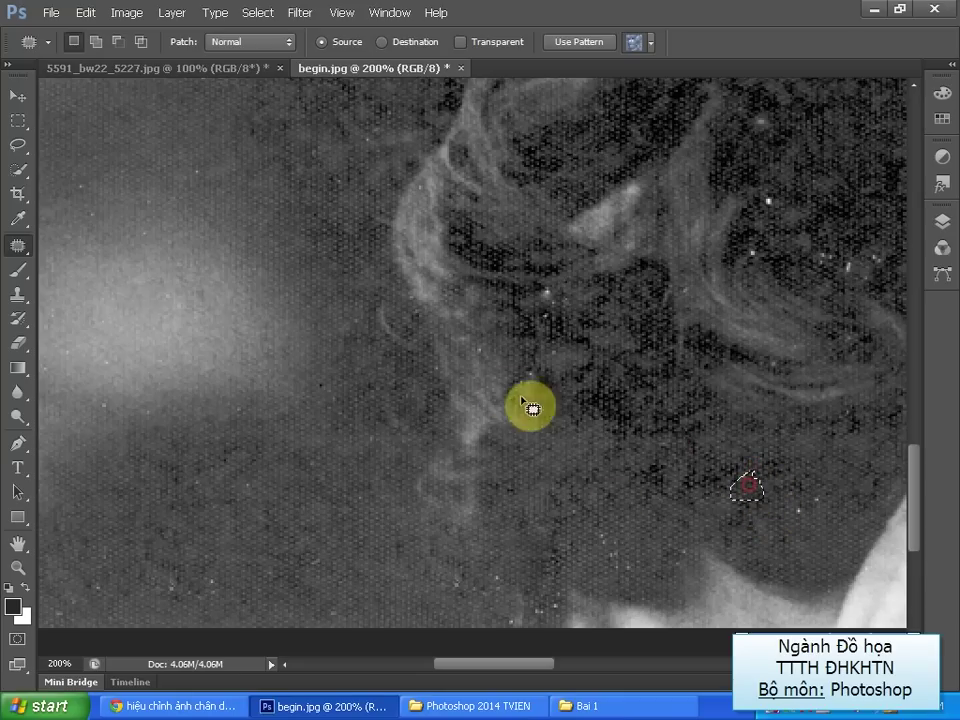
pyautogui.click(454, 384)
# Patch away the white specks on the cheek and beside the lip
pyautogui.hotkey('ctrl', '-')
pyautogui.hotkey('ctrl', '-')
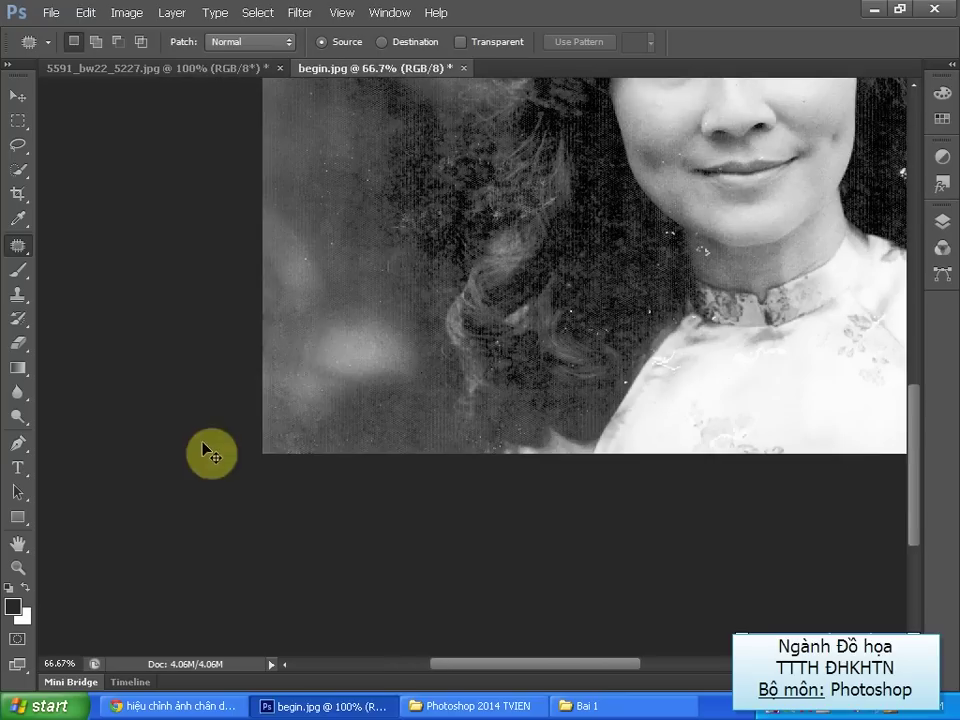
pyautogui.moveTo(606, 279); pyautogui.dragTo(428, 418)
pyautogui.moveTo(390, 438); pyautogui.dragTo(369, 476)
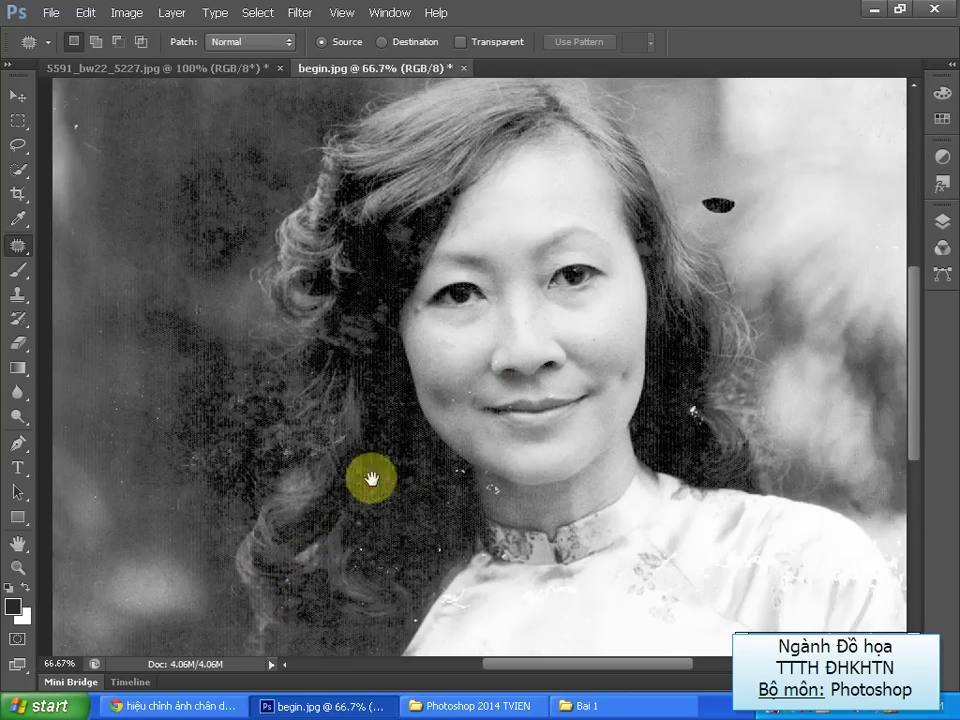
pyautogui.hotkey('ctrl', '+')
pyautogui.hotkey('ctrl', '+')
pyautogui.moveTo(542, 521); pyautogui.dragTo(521, 321)
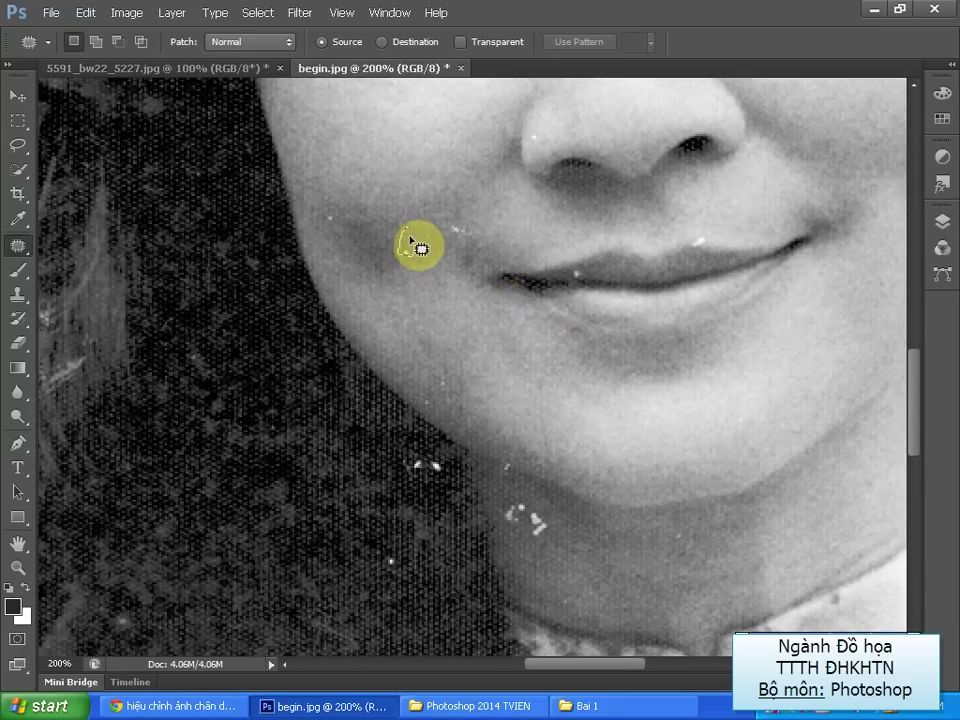
pyautogui.moveTo(408, 230); pyautogui.dragTo(401, 250)
pyautogui.click(325, 212)
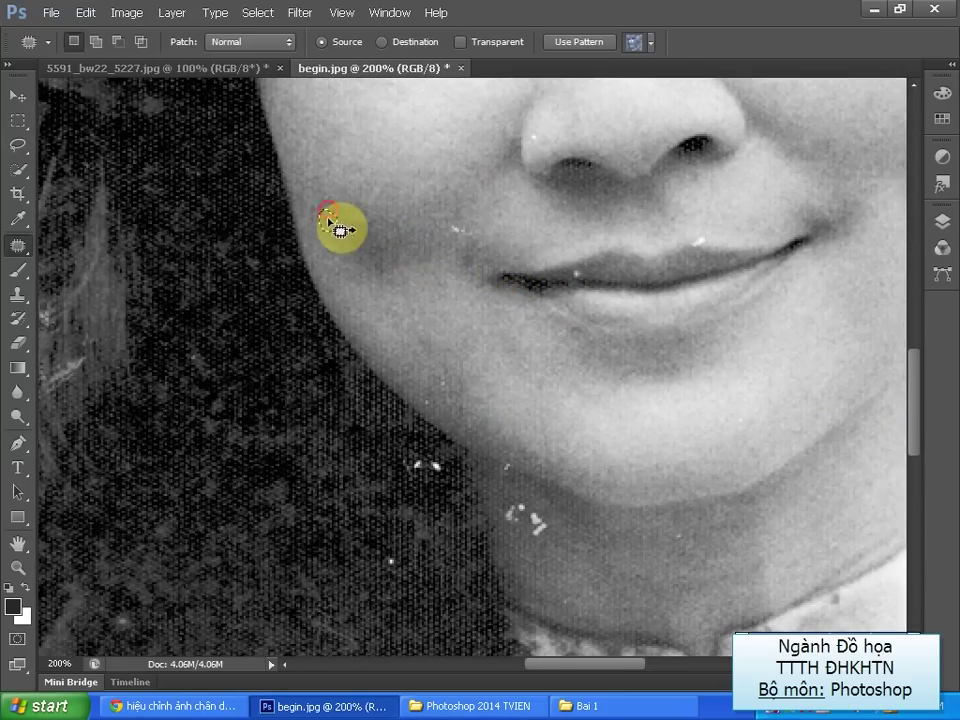
pyautogui.moveTo(449, 218)
pyautogui.mouseDown()
pyautogui.moveTo(455, 236)
pyautogui.moveTo(591, 291)
pyautogui.mouseUp()
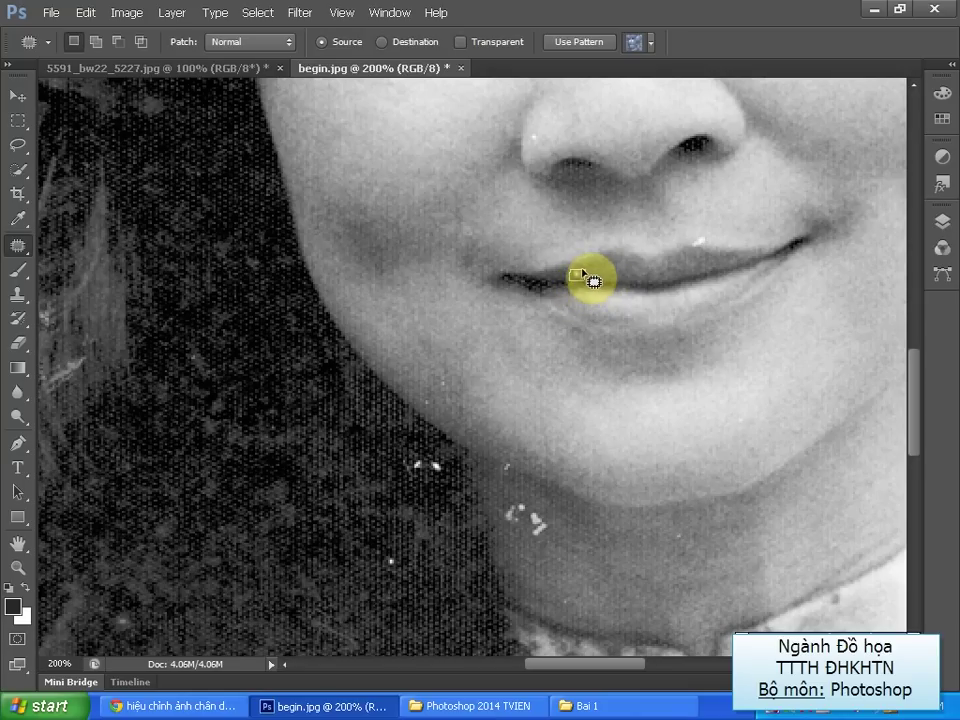
pyautogui.moveTo(675, 279); pyautogui.dragTo(493, 321)
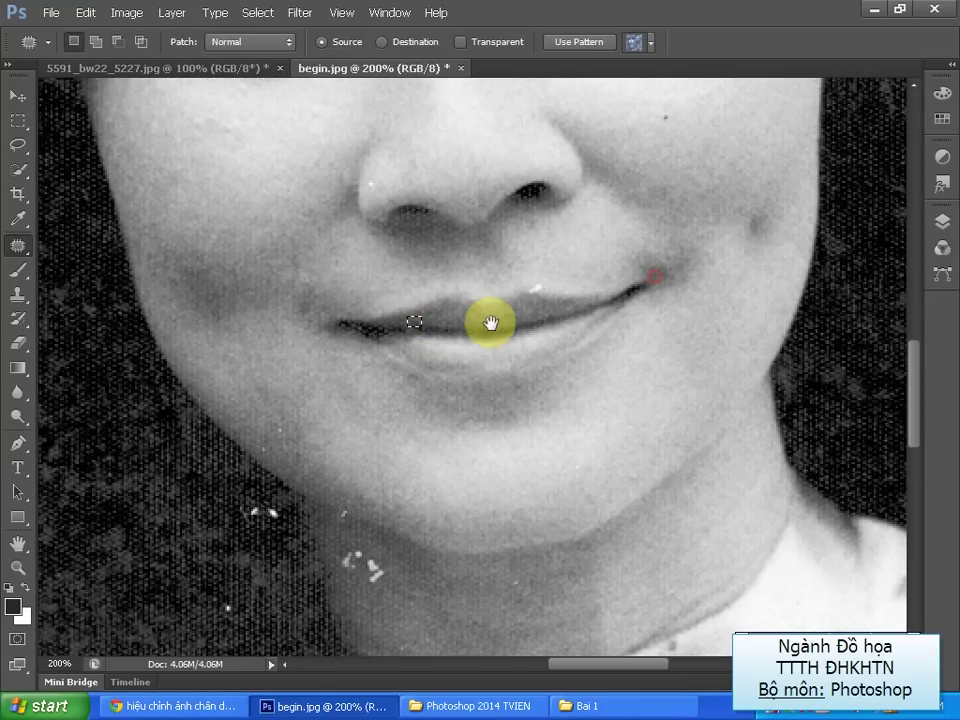
# Patch the specks above the upper lip and on the chin with clean grey skin
pyautogui.hotkey('ctrl', '+')
pyautogui.hotkey('ctrl', '+')
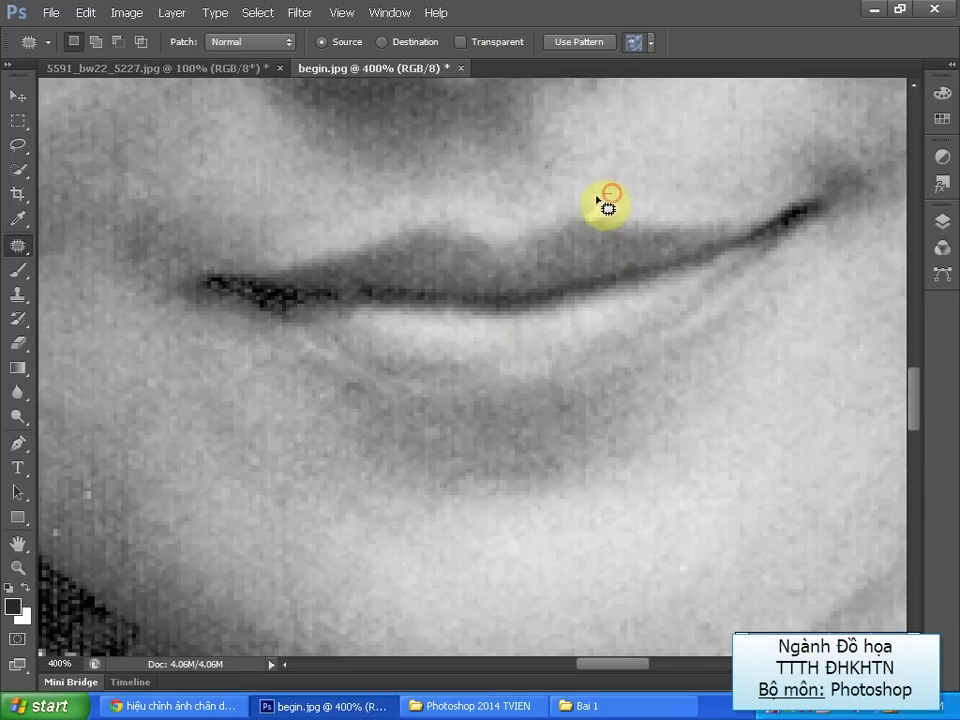
pyautogui.moveTo(593, 220); pyautogui.dragTo(662, 208)
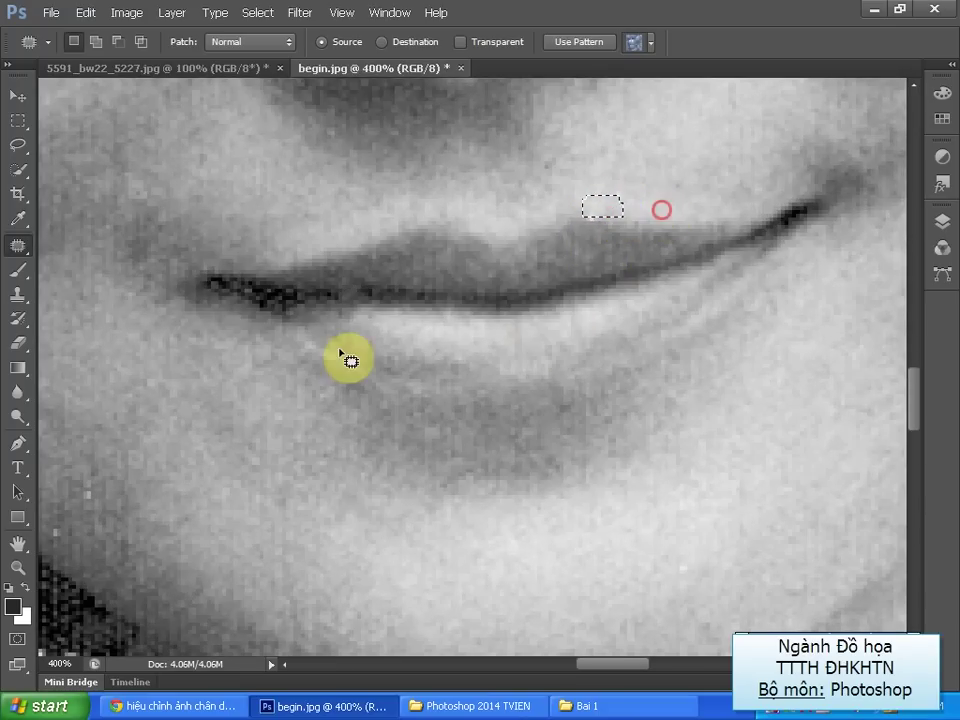
pyautogui.scroll(-3, 465, 415)
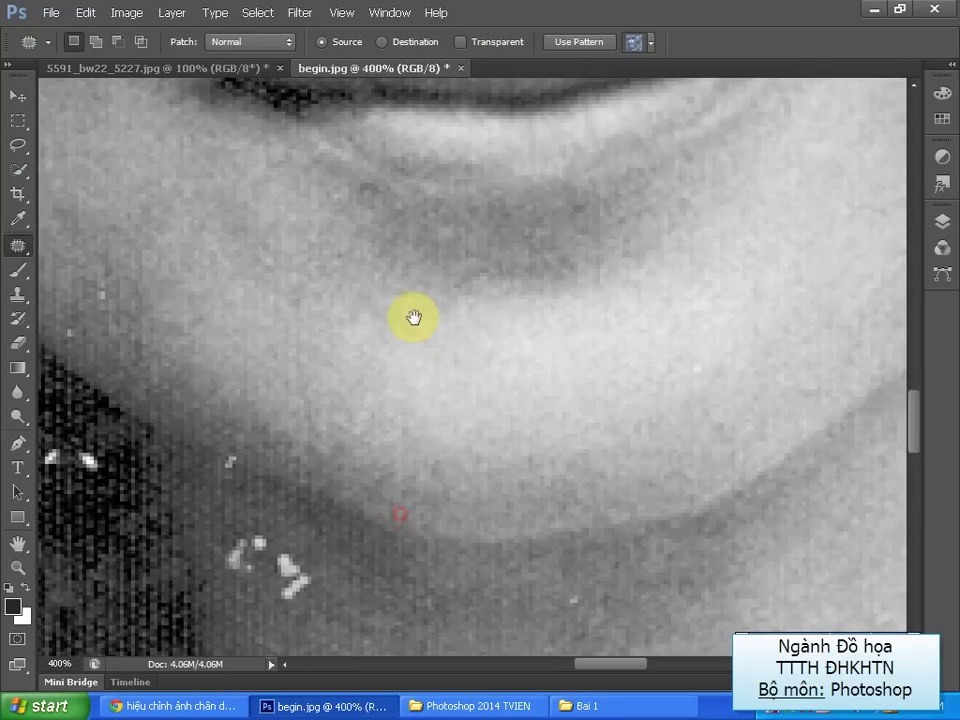
pyautogui.scroll(-3, 411, 317)
pyautogui.moveTo(352, 292); pyautogui.dragTo(345, 300)
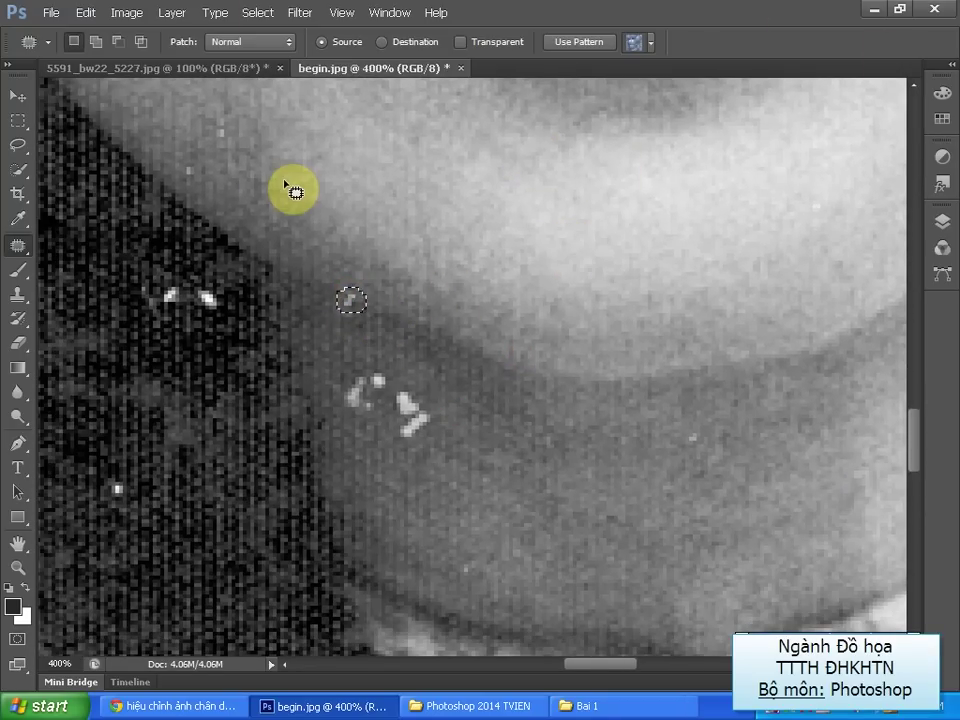
pyautogui.moveTo(355, 302); pyautogui.dragTo(383, 314)
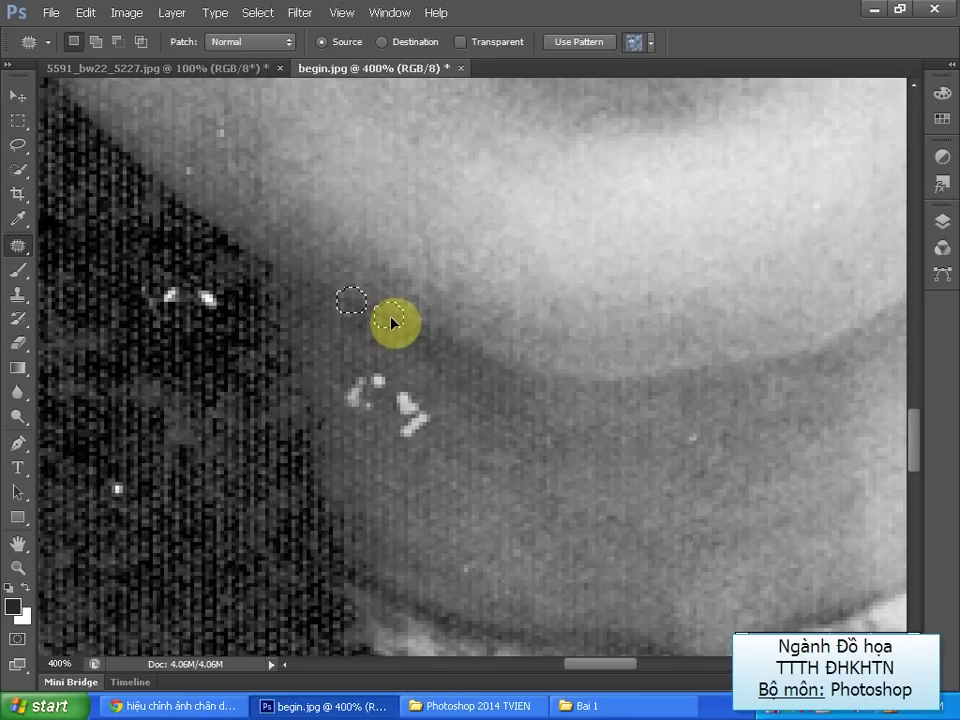
pyautogui.moveTo(392, 322)
pyautogui.mouseDown()
pyautogui.moveTo(392, 272)
pyautogui.moveTo(390, 318)
pyautogui.mouseUp()
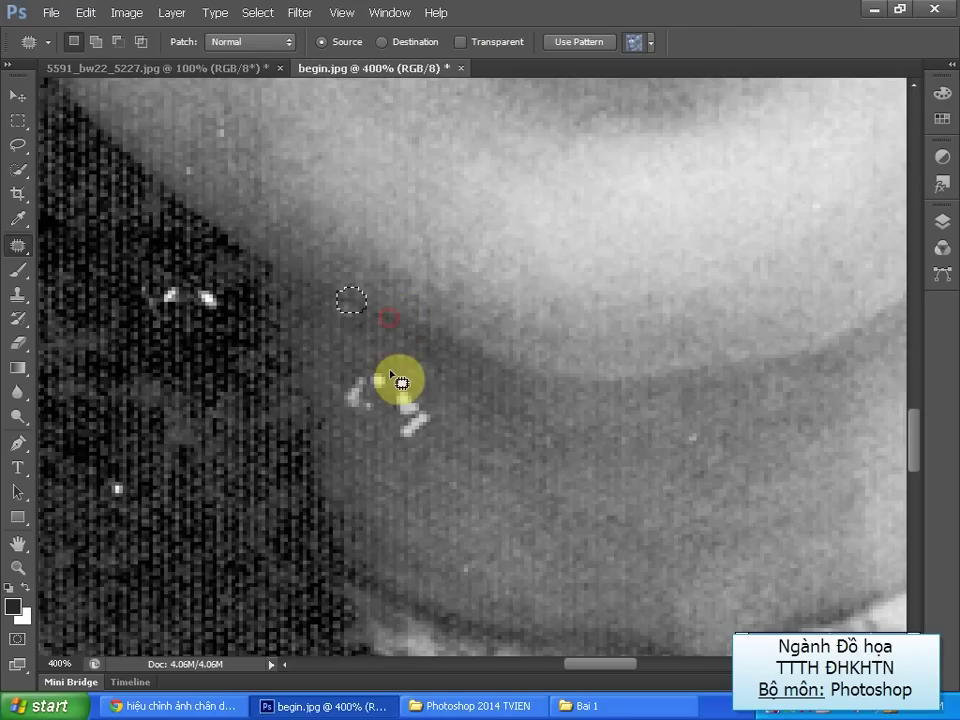
# Patch the cluster of white specks below the chin and in the nearby hair
pyautogui.moveTo(385, 375)
pyautogui.mouseDown()
pyautogui.moveTo(383, 405)
pyautogui.moveTo(407, 386)
pyautogui.moveTo(460, 507)
pyautogui.mouseUp()
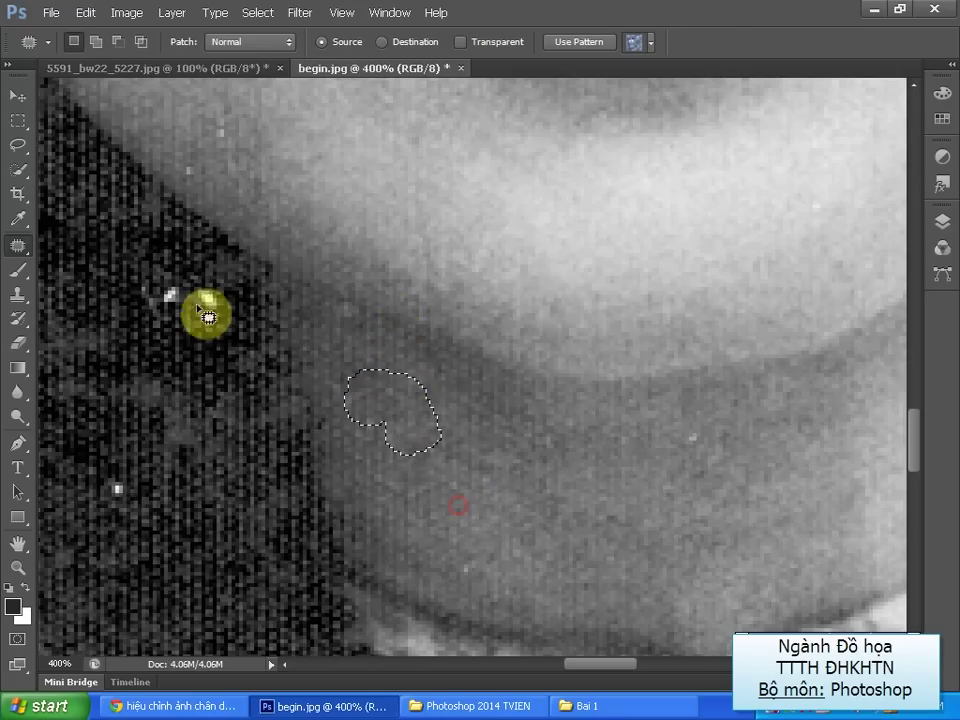
pyautogui.moveTo(167, 270)
pyautogui.mouseDown()
pyautogui.moveTo(161, 317)
pyautogui.moveTo(240, 315)
pyautogui.moveTo(172, 268)
pyautogui.moveTo(150, 497)
pyautogui.moveTo(111, 499)
pyautogui.moveTo(155, 378)
pyautogui.moveTo(203, 317)
pyautogui.mouseUp()
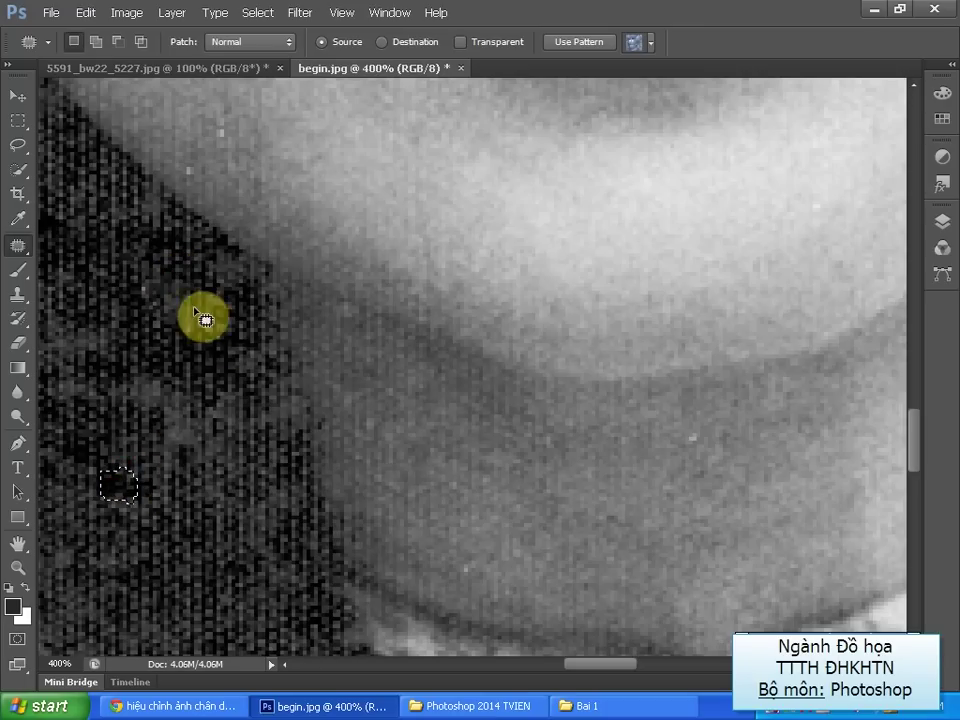
pyautogui.moveTo(143, 290); pyautogui.dragTo(150, 327)
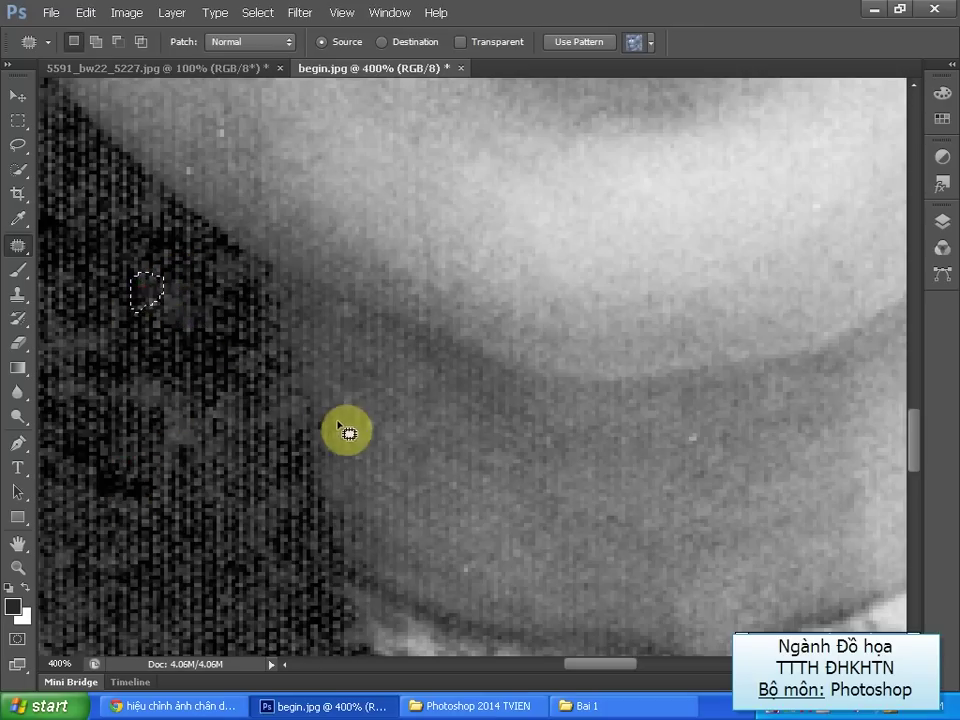
pyautogui.moveTo(566, 420)
pyautogui.mouseDown()
pyautogui.moveTo(475, 411)
pyautogui.moveTo(516, 418)
pyautogui.moveTo(486, 433)
pyautogui.mouseUp()
pyautogui.moveTo(660, 435); pyautogui.dragTo(338, 537)
# Patch the remaining bright spots among the hair strands, then zoom back out
pyautogui.scroll(3, 350, 510)
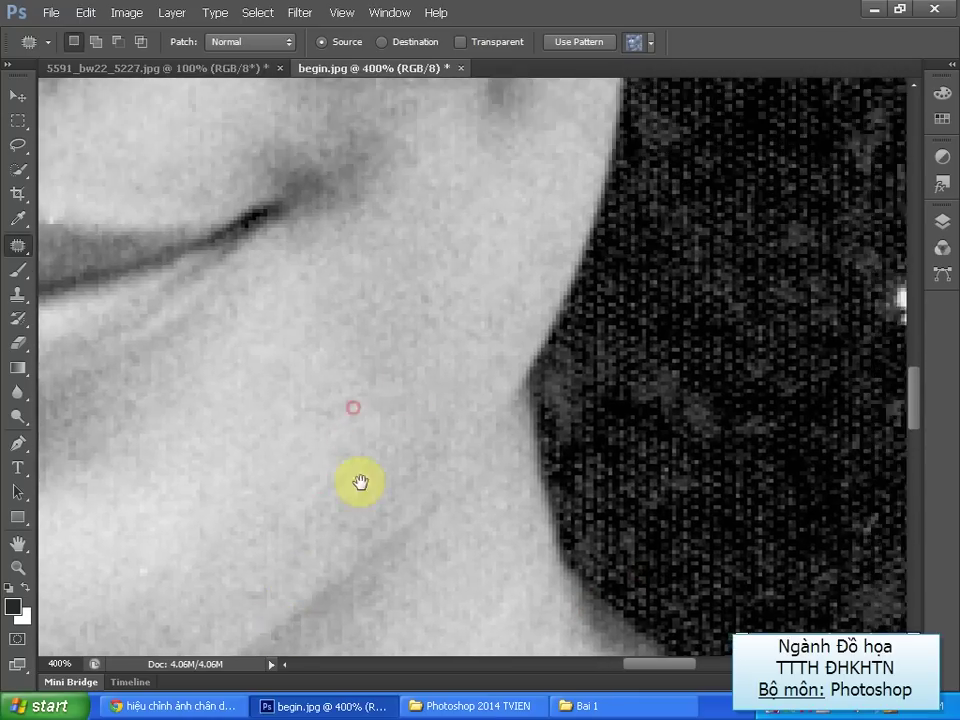
pyautogui.hscroll(5, 440, 380)
pyautogui.moveTo(648, 357)
pyautogui.mouseDown()
pyautogui.moveTo(621, 424)
pyautogui.moveTo(654, 463)
pyautogui.moveTo(690, 484)
pyautogui.moveTo(722, 468)
pyautogui.moveTo(692, 409)
pyautogui.moveTo(658, 364)
pyautogui.moveTo(641, 358)
pyautogui.moveTo(620, 225)
pyautogui.mouseUp()
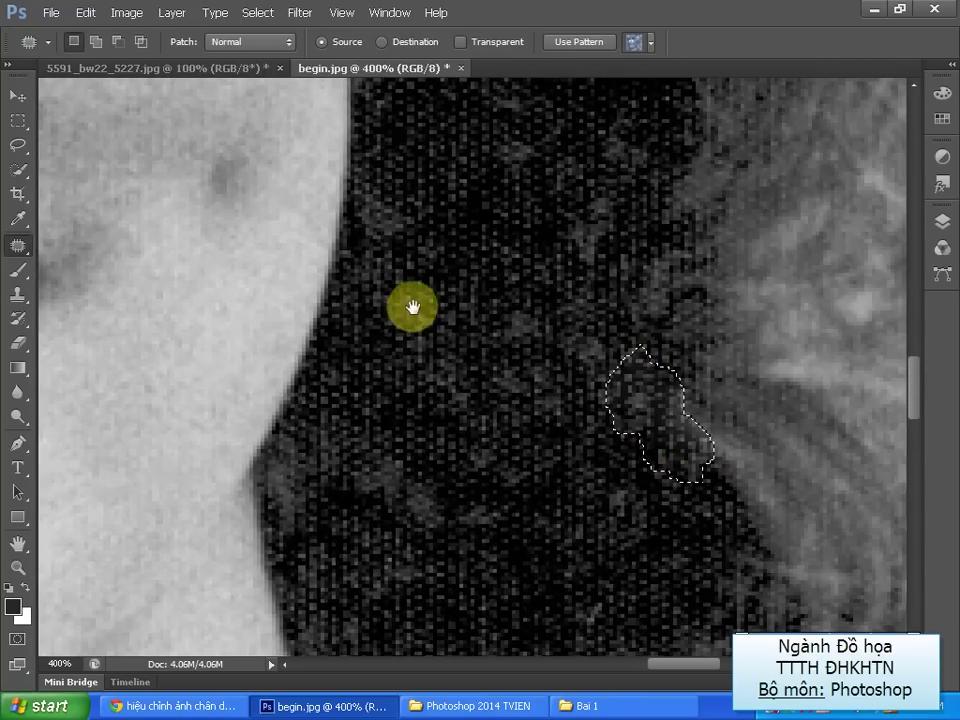
pyautogui.scroll(3, 411, 306)
pyautogui.scroll(2, 446, 429)
pyautogui.scroll(1, 505, 390)
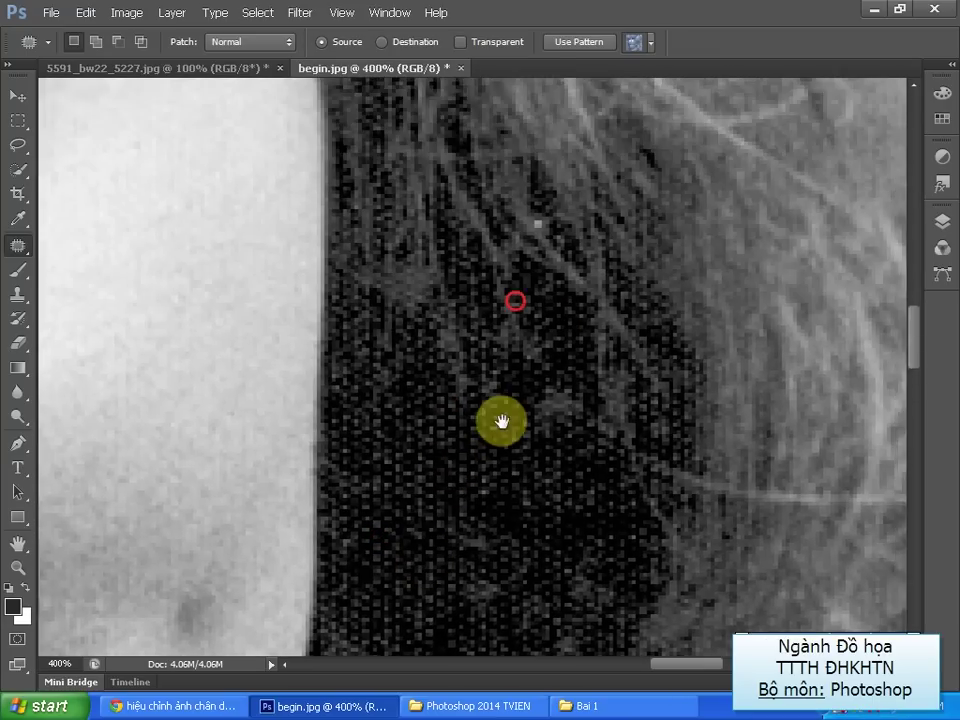
pyautogui.scroll(1, 530, 340)
pyautogui.moveTo(548, 246); pyautogui.dragTo(553, 272)
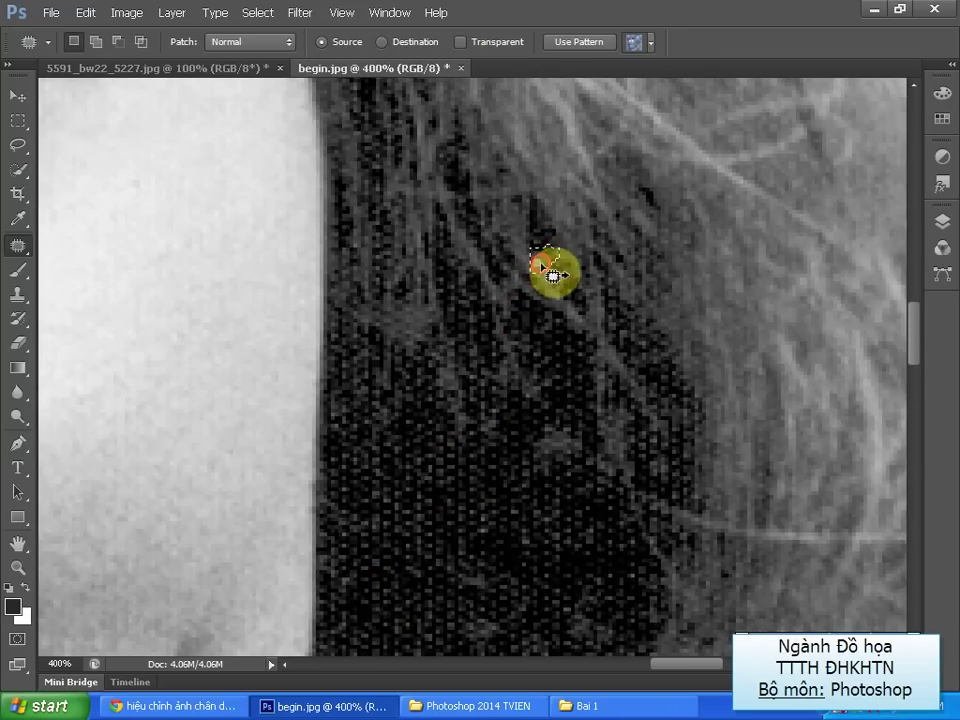
pyautogui.moveTo(336, 439); pyautogui.dragTo(486, 360)
pyautogui.moveTo(656, 237)
pyautogui.mouseDown()
pyautogui.moveTo(692, 214)
pyautogui.moveTo(677, 225)
pyautogui.mouseUp()
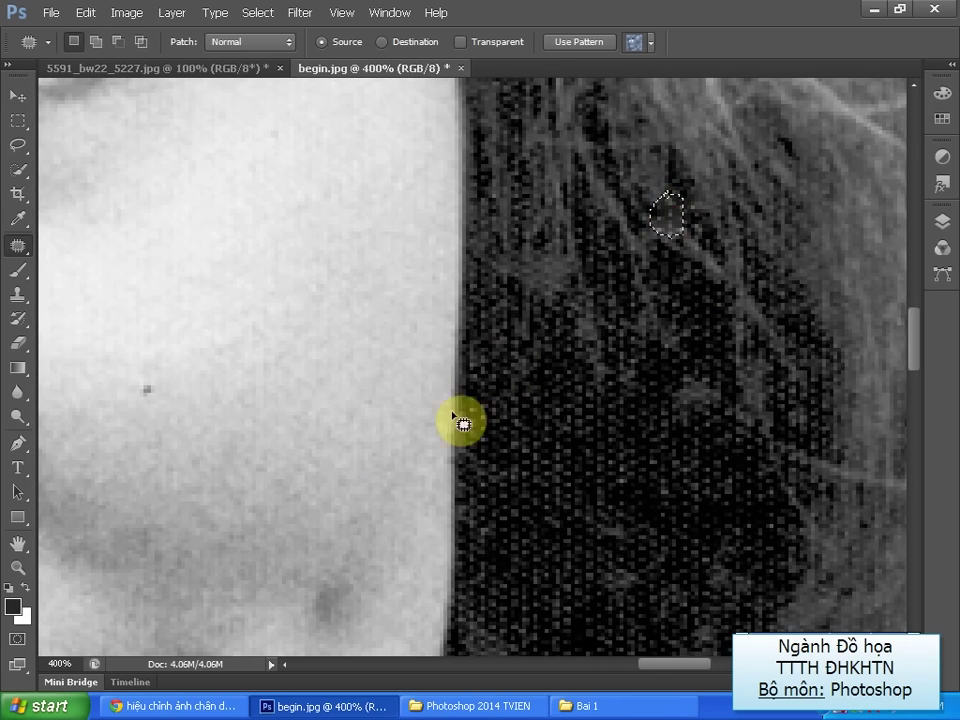
pyautogui.hotkey('ctrl', '-')
pyautogui.hotkey('ctrl', '-')
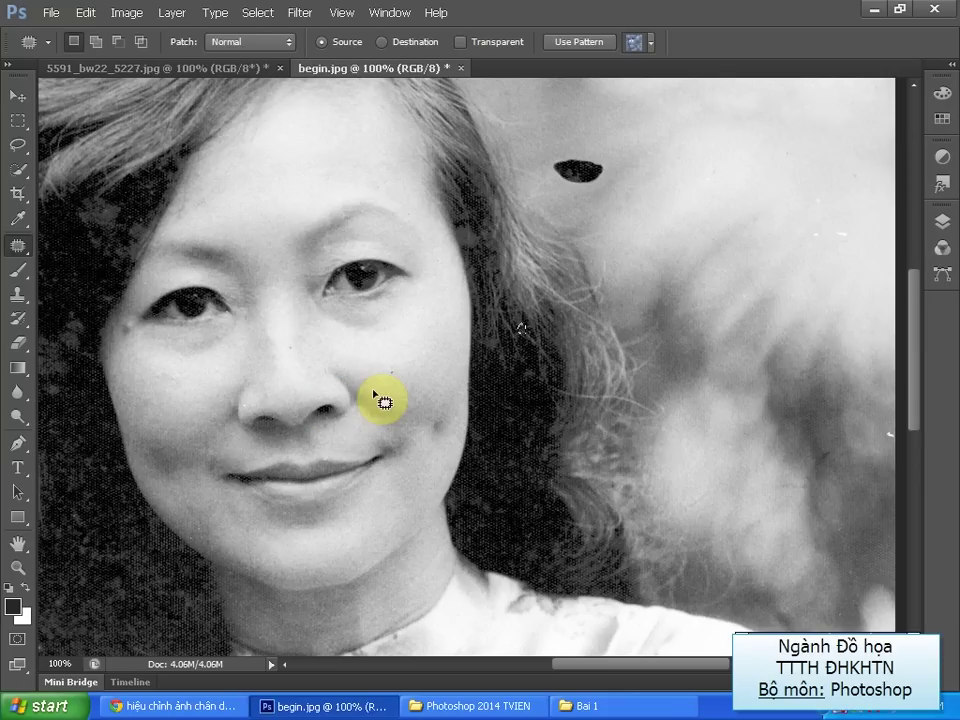
# Patch the white specks on the cheek and nose
pyautogui.hotkey('ctrl', '+')
pyautogui.hotkey('ctrl', '+')
pyautogui.moveTo(268, 392)
pyautogui.mouseDown()
pyautogui.moveTo(372, 378)
pyautogui.moveTo(396, 428)
pyautogui.mouseUp()
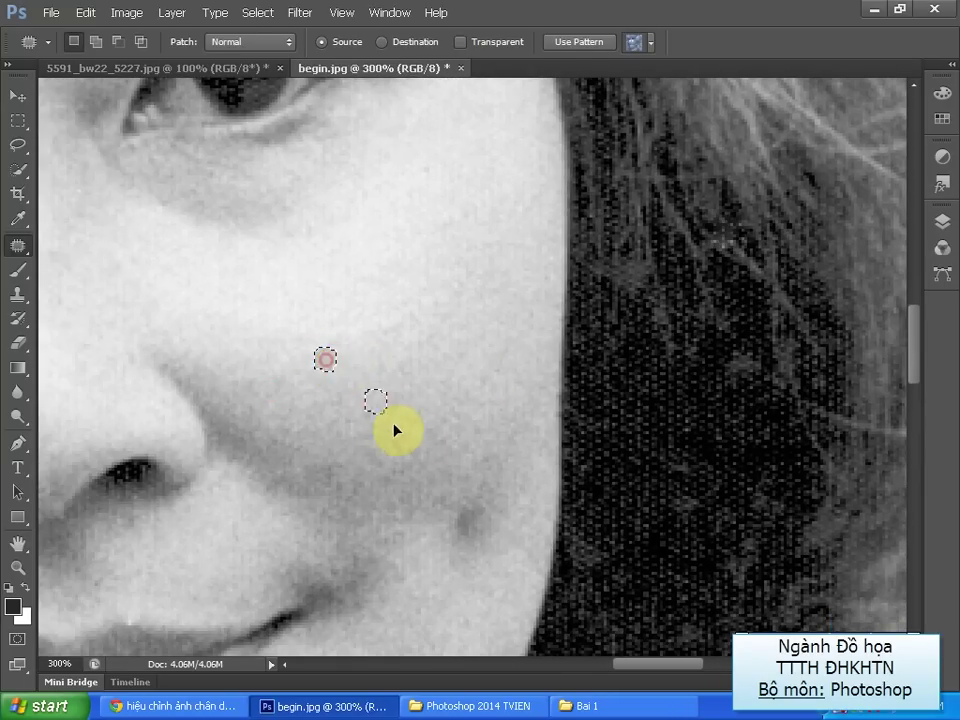
pyautogui.moveTo(321, 482); pyautogui.dragTo(529, 403)
pyautogui.moveTo(357, 334); pyautogui.dragTo(404, 358)
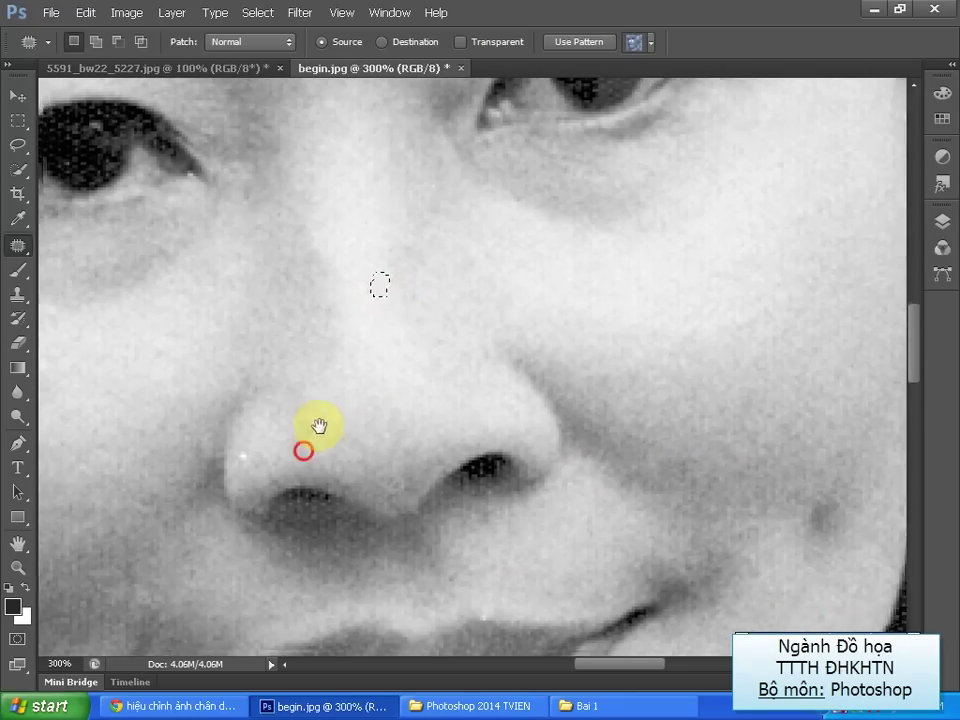
pyautogui.moveTo(302, 450); pyautogui.dragTo(392, 357)
pyautogui.moveTo(317, 375); pyautogui.dragTo(329, 393)
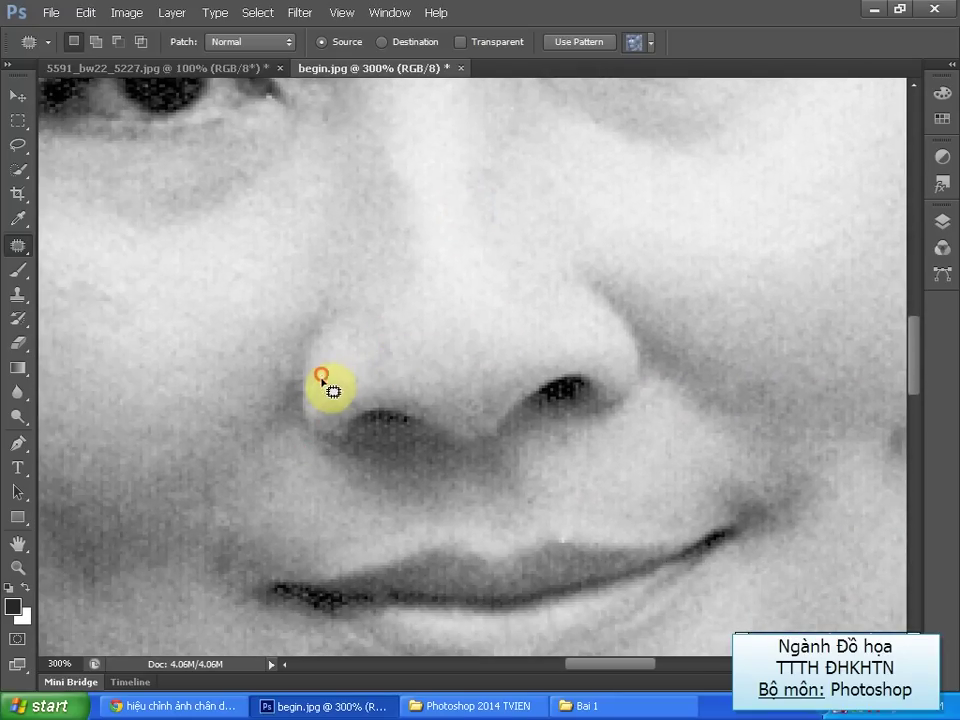
# Patch the specks beside the eye and at the cheek edge, deselecting afterward
pyautogui.moveTo(300, 328); pyautogui.dragTo(656, 354)
pyautogui.moveTo(461, 336); pyautogui.dragTo(461, 407)
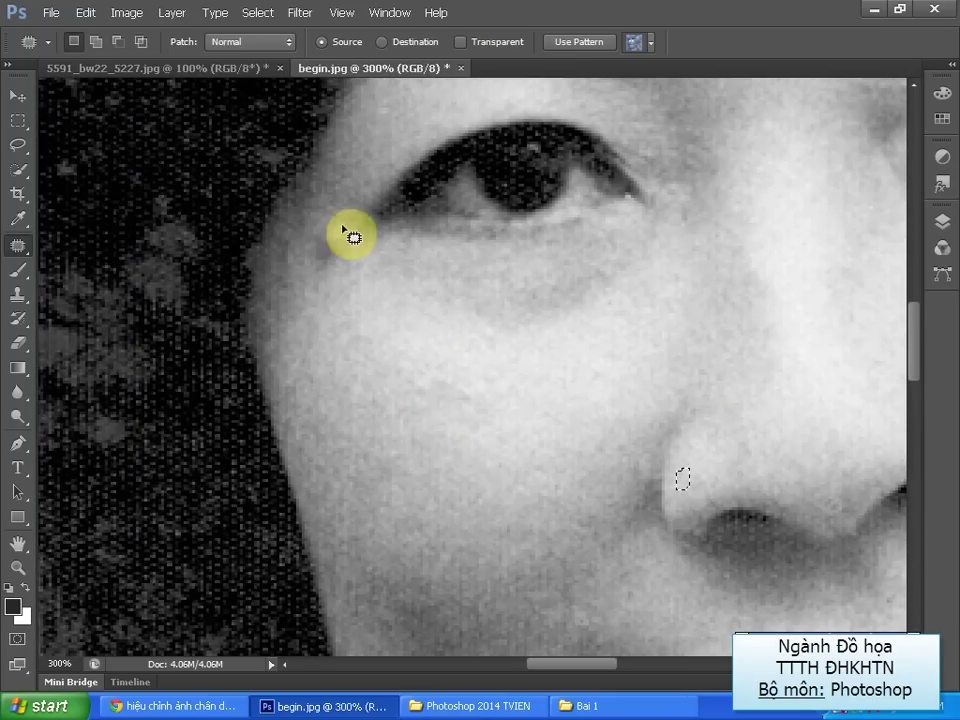
pyautogui.moveTo(338, 216)
pyautogui.mouseDown()
pyautogui.moveTo(322, 240)
pyautogui.moveTo(349, 231)
pyautogui.moveTo(290, 303)
pyautogui.moveTo(296, 308)
pyautogui.mouseUp()
pyautogui.scroll(1, 321, 349)
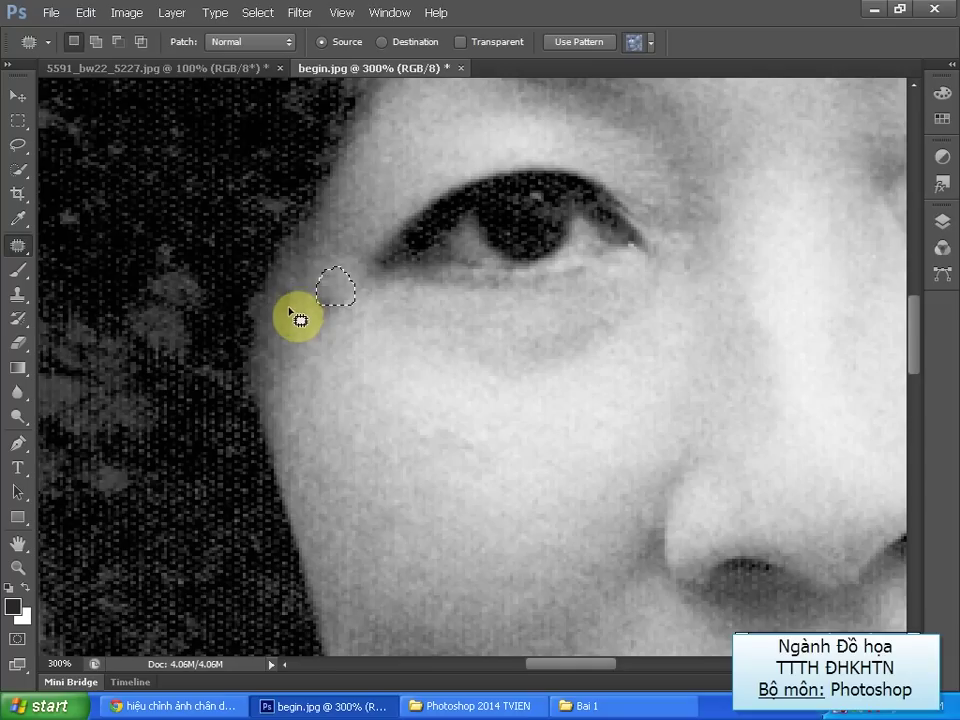
pyautogui.moveTo(289, 307)
pyautogui.mouseDown()
pyautogui.moveTo(316, 280)
pyautogui.moveTo(321, 304)
pyautogui.moveTo(305, 364)
pyautogui.mouseUp()
pyautogui.hotkey('ctrl', 'd')
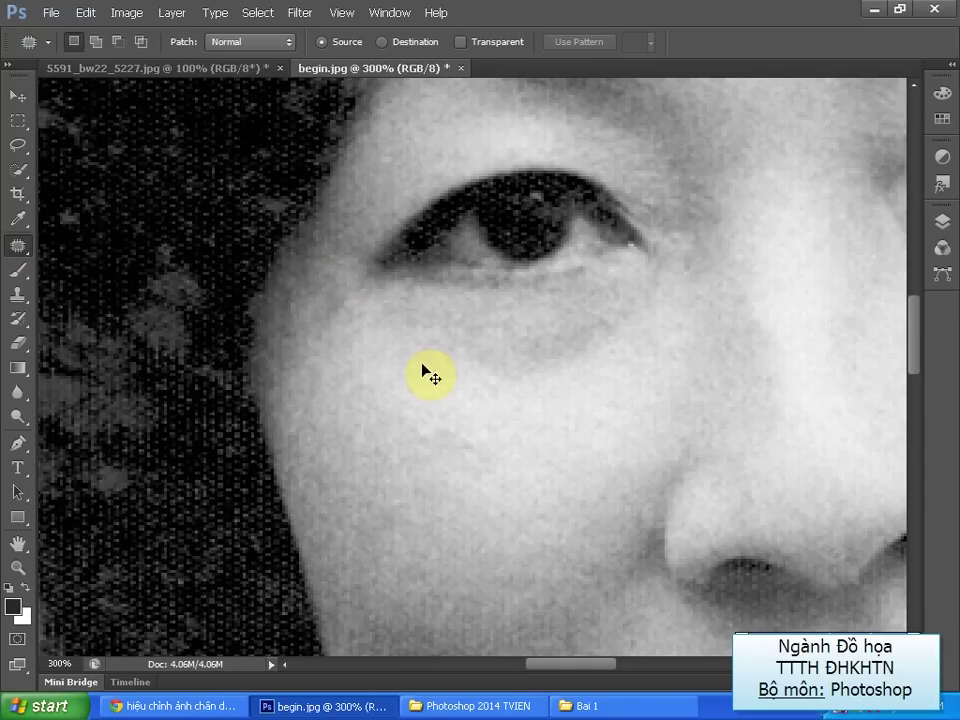
pyautogui.moveTo(590, 358); pyautogui.dragTo(572, 387)
pyautogui.moveTo(326, 322)
pyautogui.mouseDown()
pyautogui.moveTo(341, 348)
pyautogui.moveTo(330, 342)
pyautogui.mouseUp()
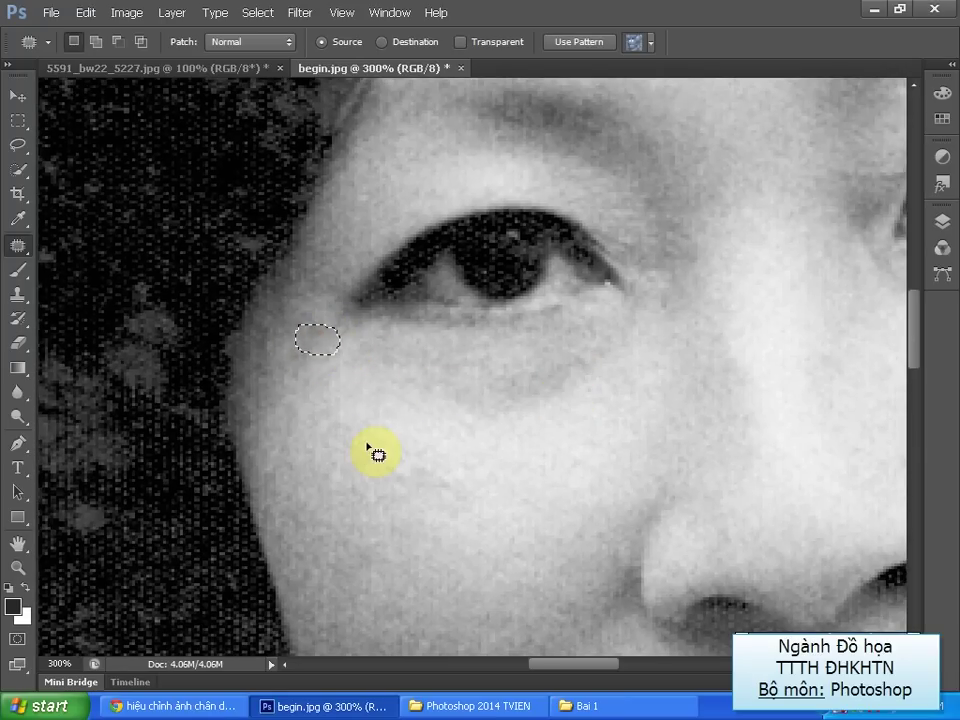
pyautogui.hotkey('ctrl', 'd')
# Patch the specks on the forehead and near the temple, then deselect
pyautogui.moveTo(625, 307); pyautogui.dragTo(561, 403)
pyautogui.moveTo(552, 268); pyautogui.dragTo(488, 386)
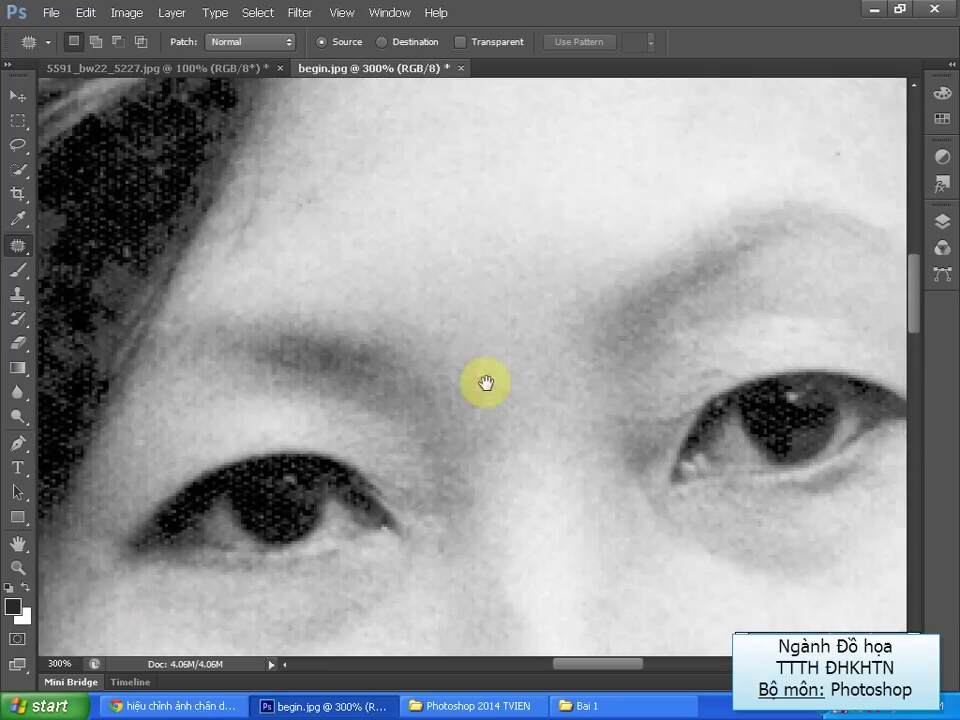
pyautogui.moveTo(547, 291)
pyautogui.mouseDown()
pyautogui.moveTo(490, 377)
pyautogui.moveTo(403, 396)
pyautogui.moveTo(454, 407)
pyautogui.moveTo(341, 322)
pyautogui.mouseUp()
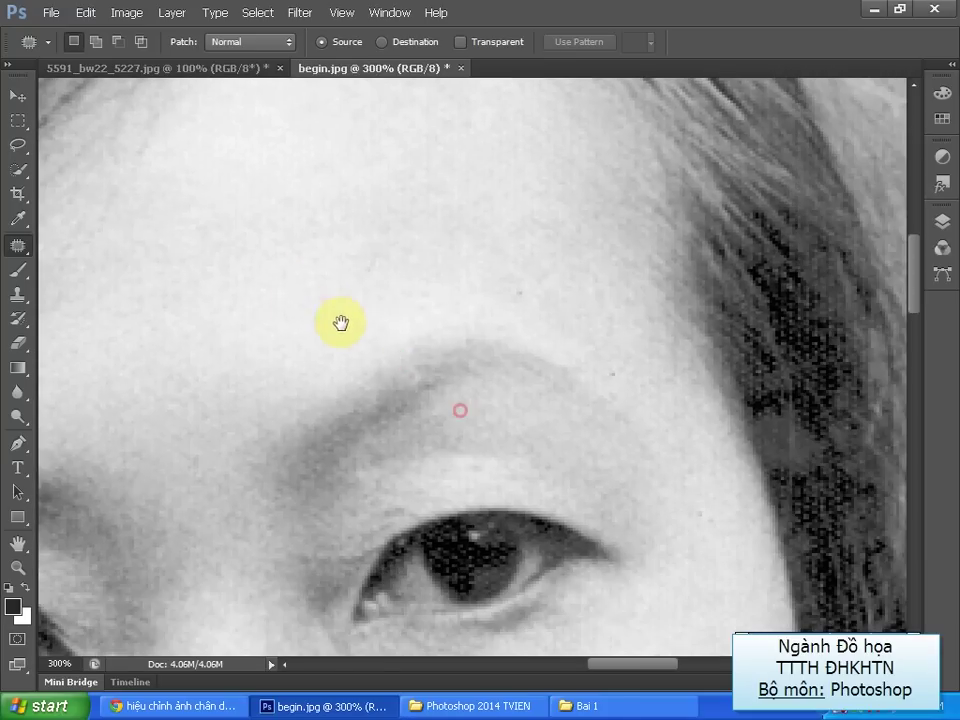
pyautogui.moveTo(531, 295); pyautogui.dragTo(519, 291)
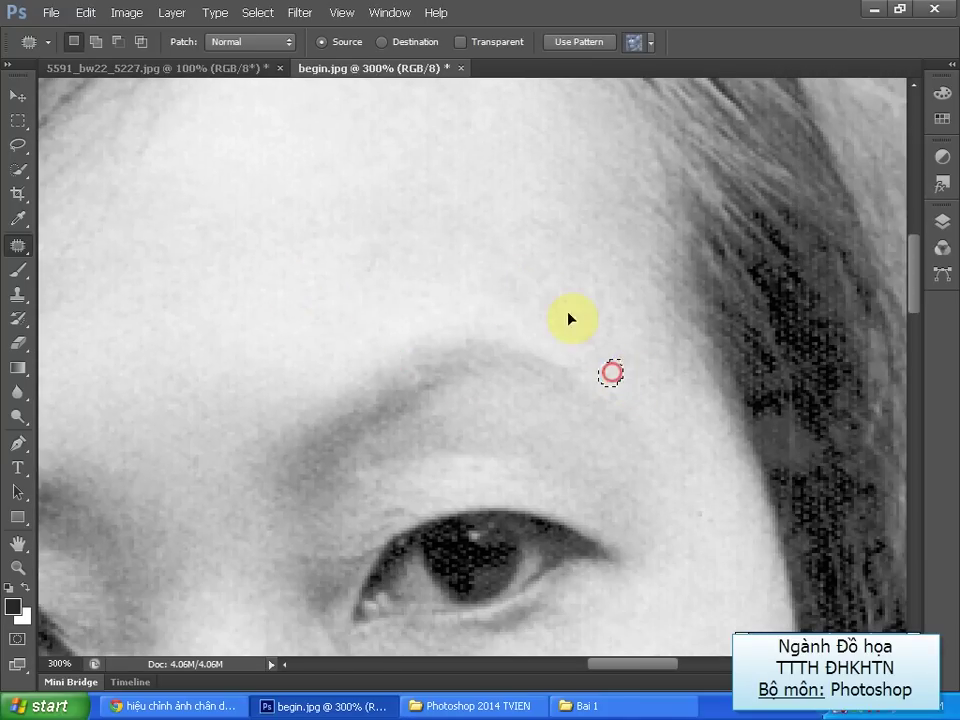
pyautogui.moveTo(686, 384); pyautogui.dragTo(663, 376)
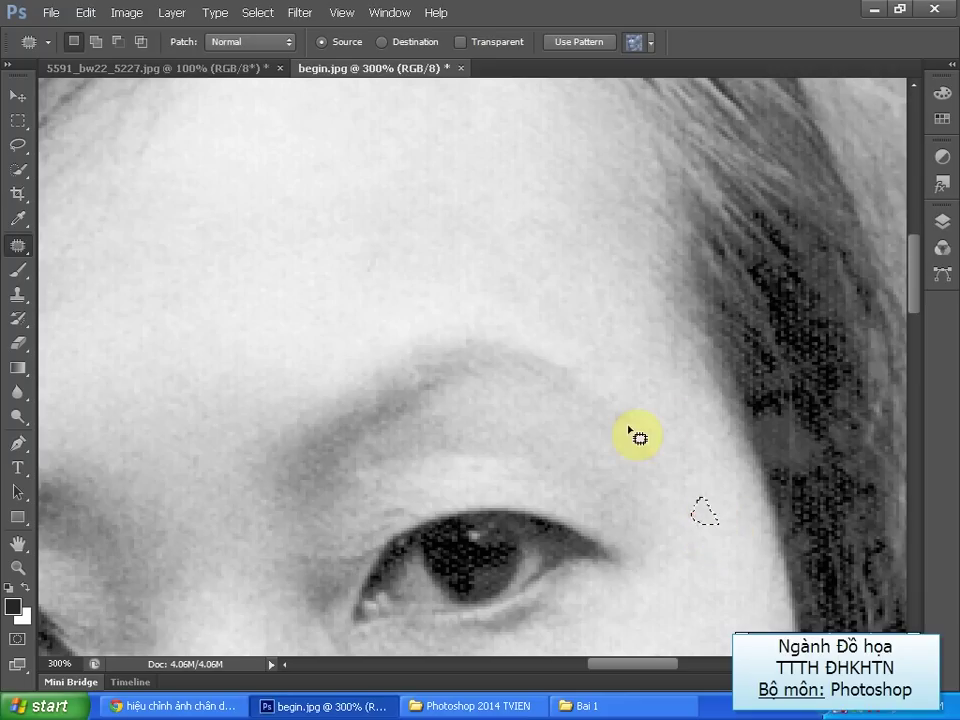
pyautogui.hotkey('ctrl', 'd')
# Zoom out to view the whole cleaned photo and bring up the Bai 1 folder
pyautogui.hotkey('ctrl', '-')
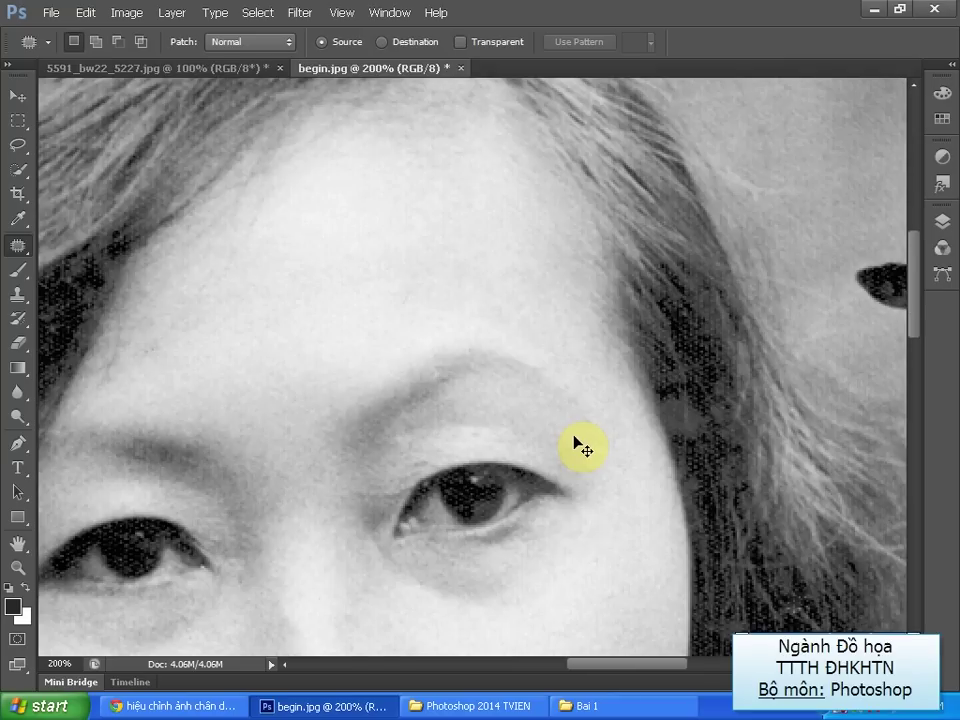
pyautogui.hotkey('ctrl', '-')
pyautogui.hotkey('ctrl', '-')
pyautogui.hotkey('ctrl', '-')
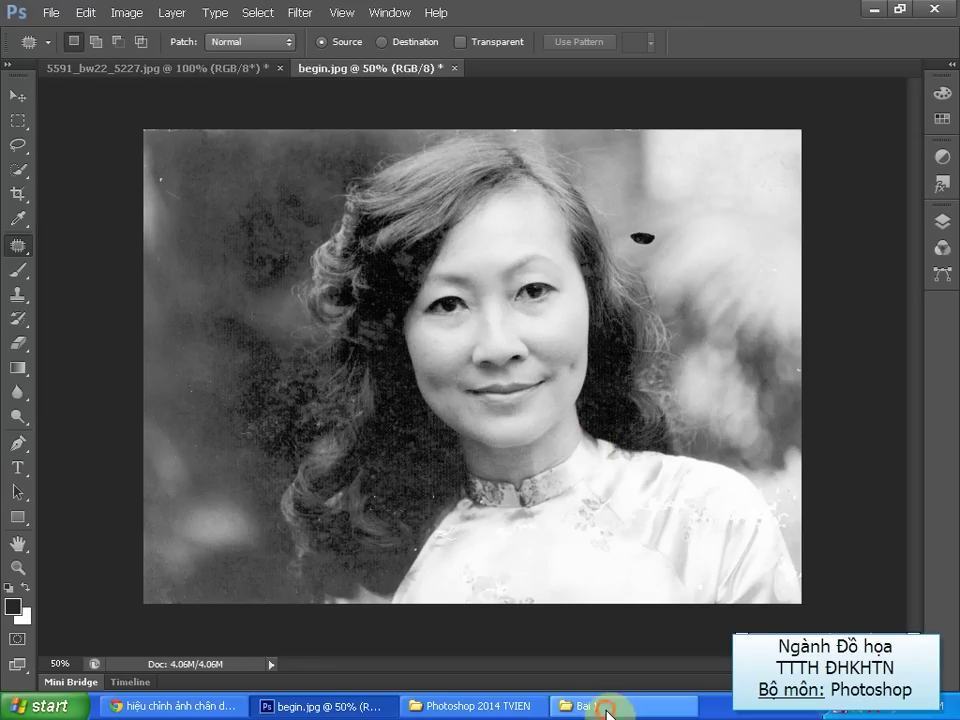
pyautogui.click(604, 707)
# Preview end.jpg and begin.jpg in the Bai 1 folder to compare them
pyautogui.click(374, 584)
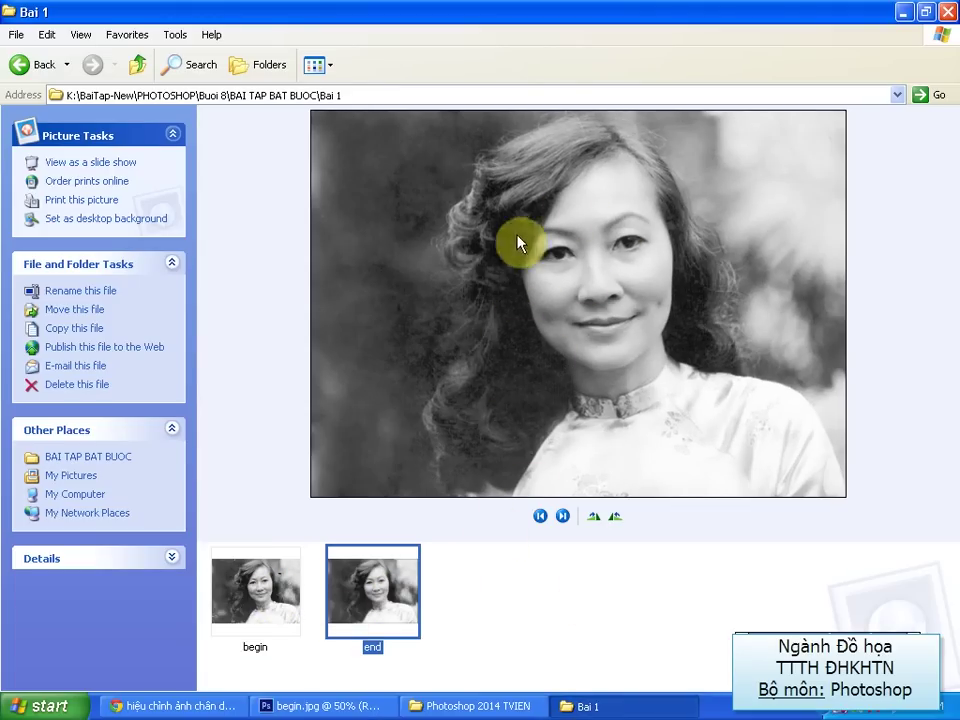
pyautogui.click(250, 595)
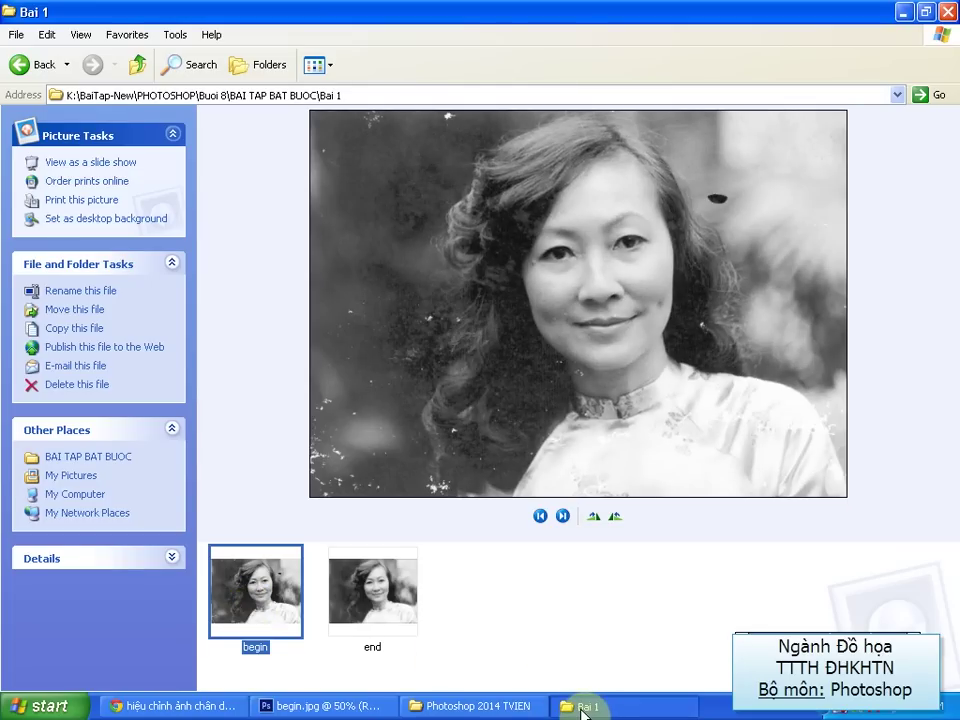
pyautogui.click(583, 712)
pyautogui.click(578, 705)
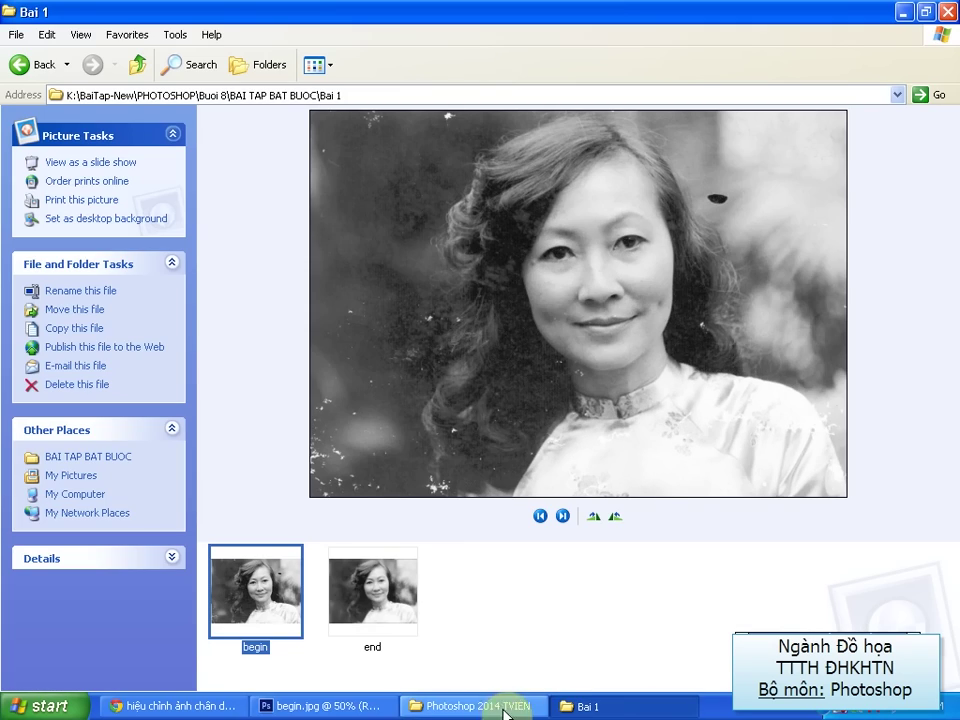
# Show the Photoshop 2014 TVIEN folder with files as large thumbnails
pyautogui.click(438, 708)
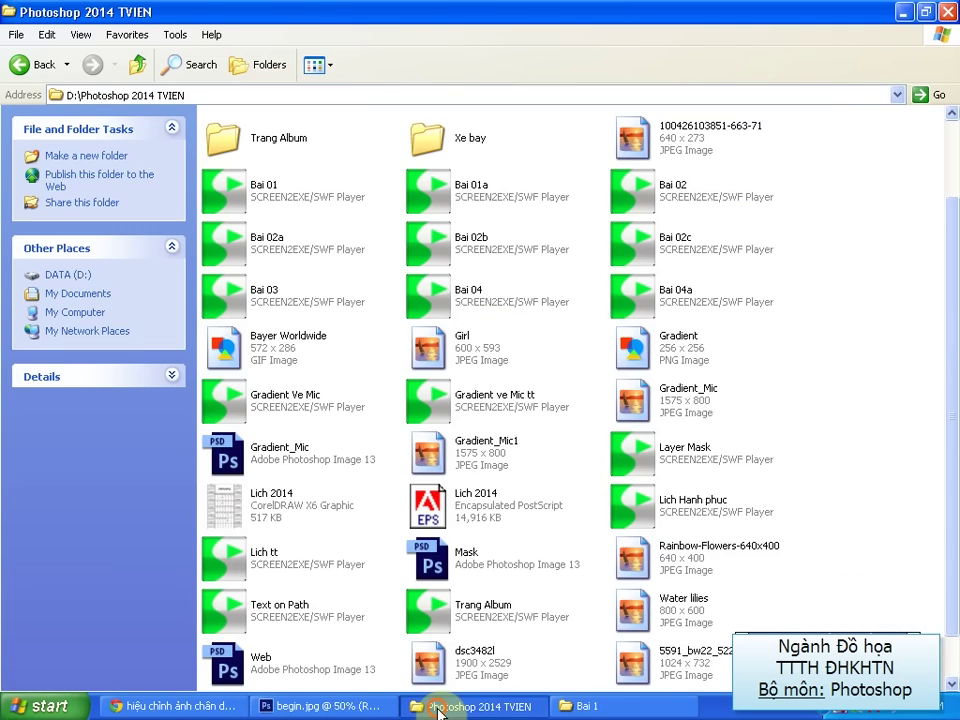
pyautogui.click(438, 708)
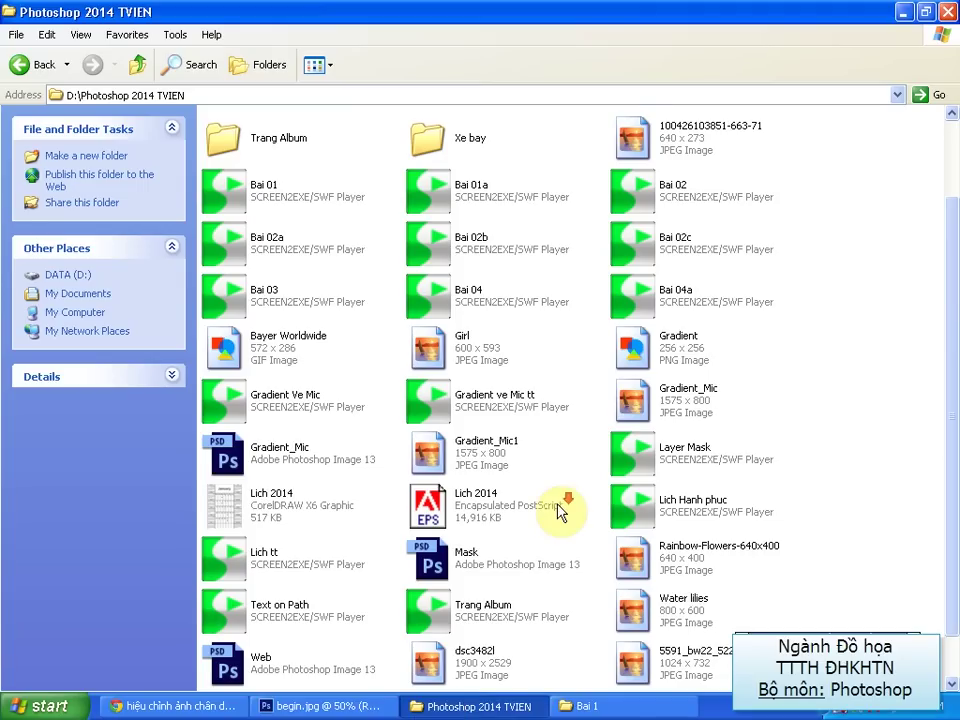
pyautogui.scroll(-1, 562, 510)
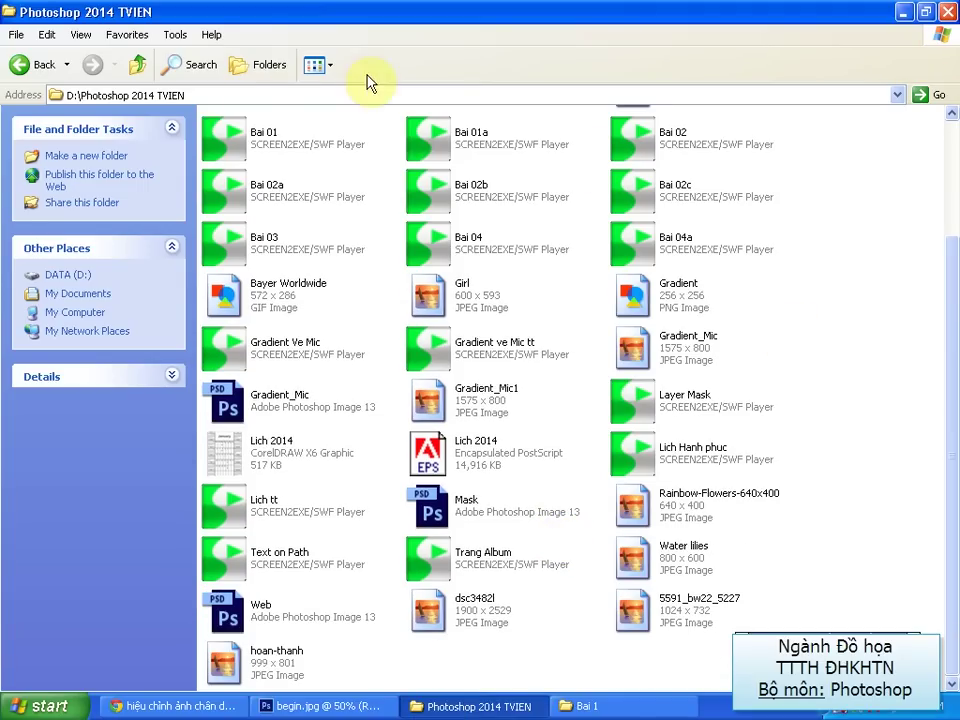
pyautogui.click(318, 66)
pyautogui.click(345, 92)
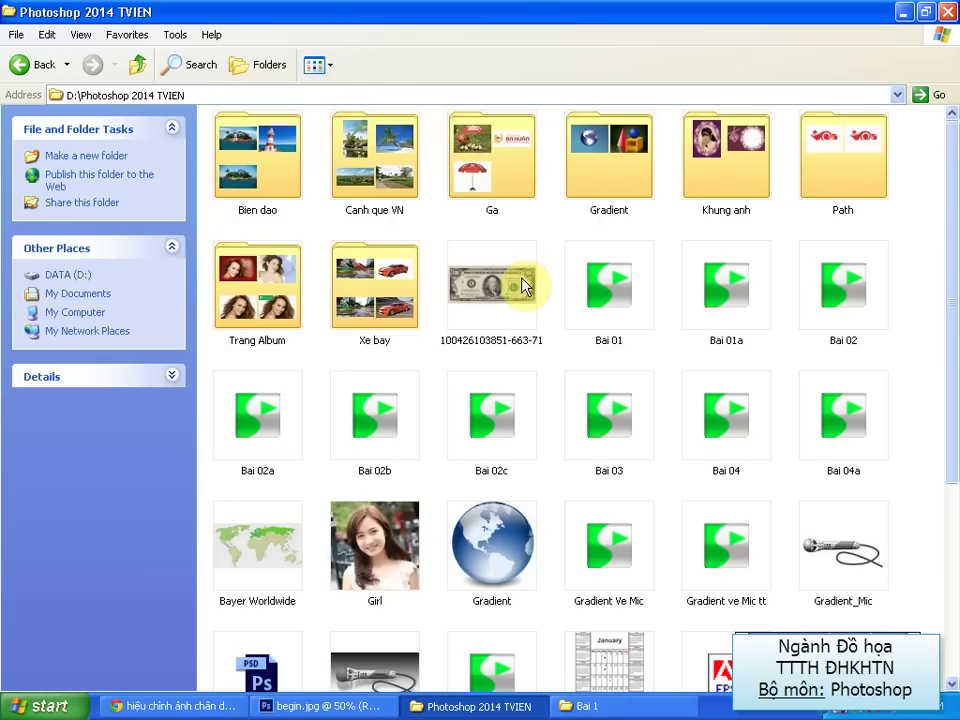
# Open hoan-thanh.jpg in Adobe Photoshop CS6 via Open With
pyautogui.scroll(-3, 522, 287)
pyautogui.scroll(-2, 522, 285)
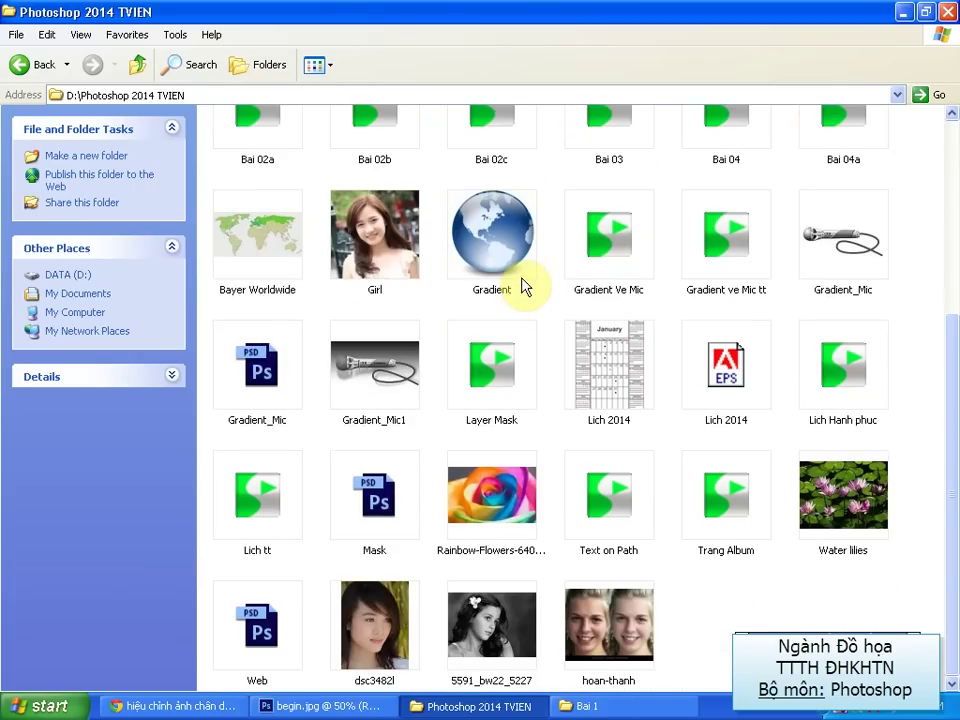
pyautogui.click(597, 617)
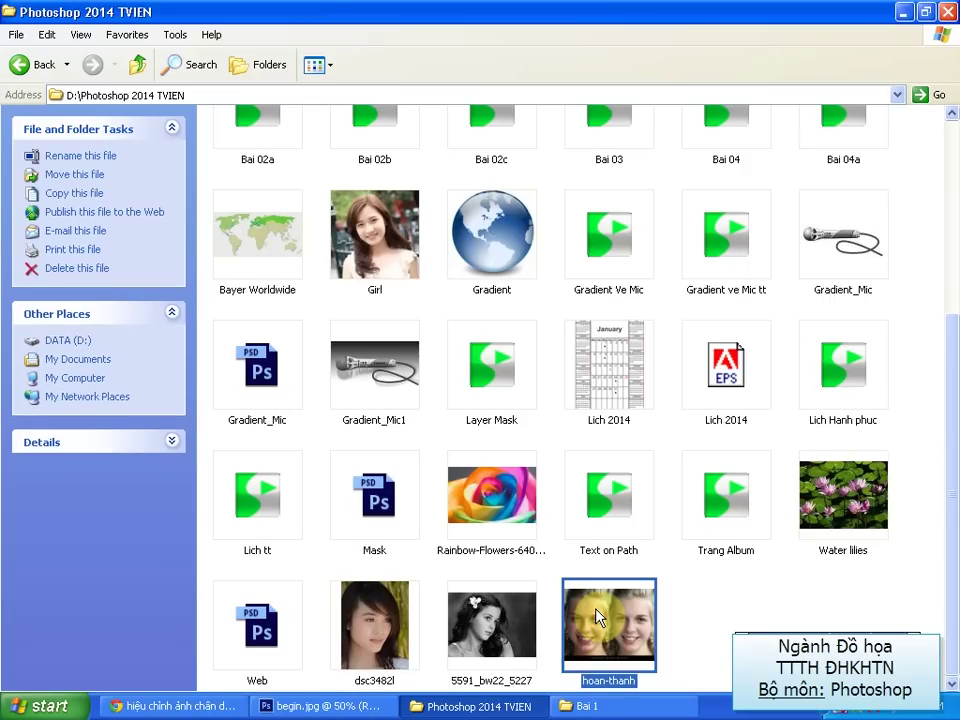
pyautogui.rightClick(597, 617)
pyautogui.moveTo(660, 388)
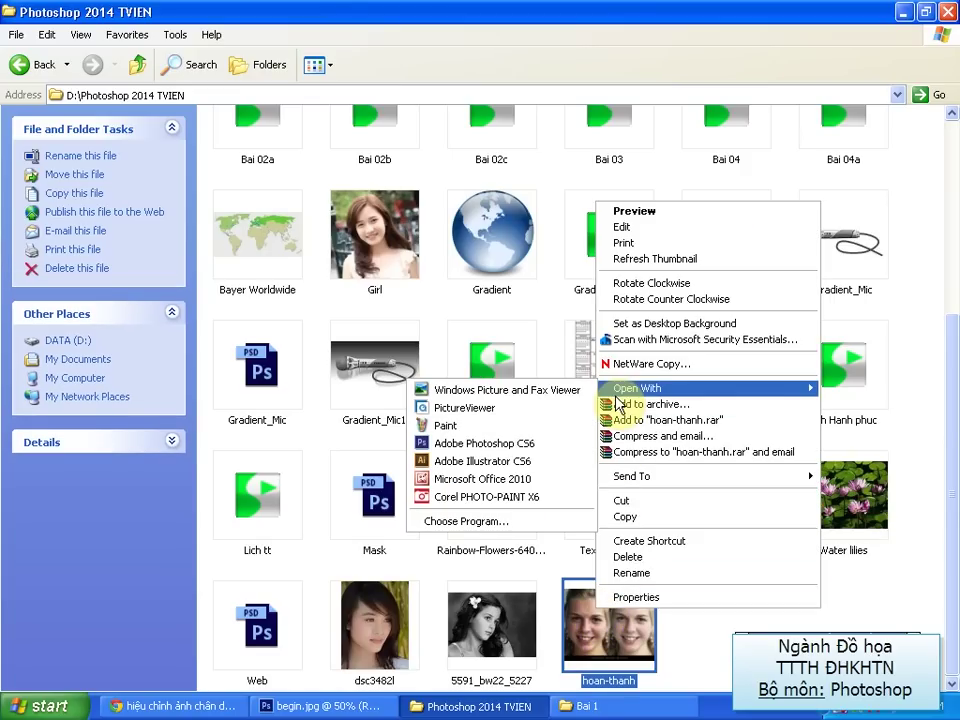
pyautogui.click(505, 443)
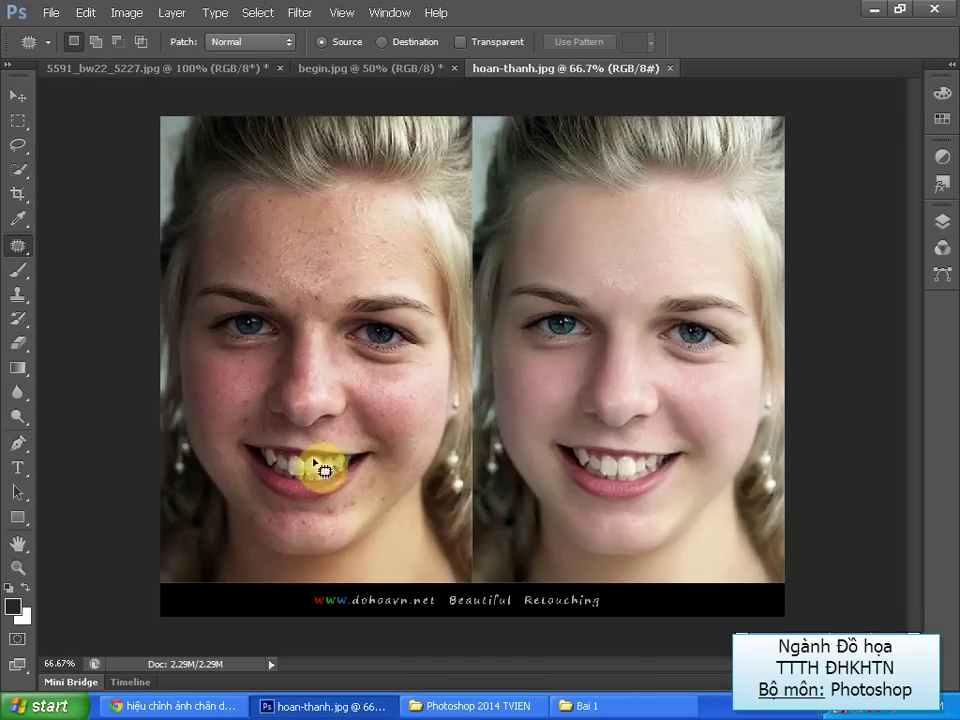
# At 200% zoom, patch the small forehead blemishes onto clear skin and deselect
pyautogui.hotkey('ctrl', '+')
pyautogui.hotkey('ctrl', '+')
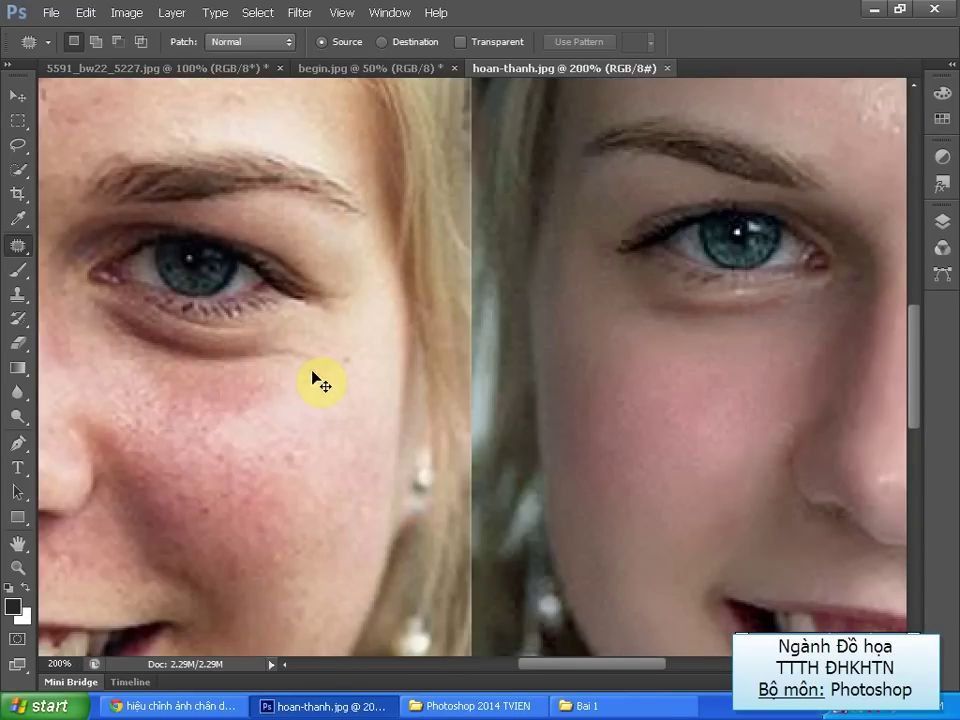
pyautogui.moveTo(144, 258); pyautogui.dragTo(602, 536)
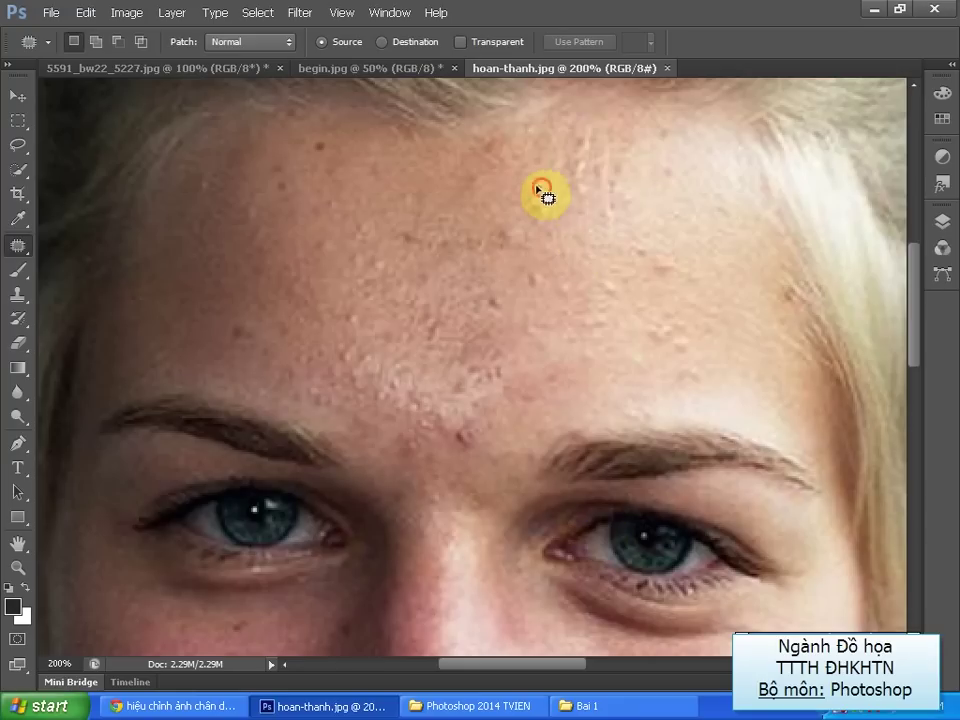
pyautogui.moveTo(537, 188); pyautogui.dragTo(540, 212)
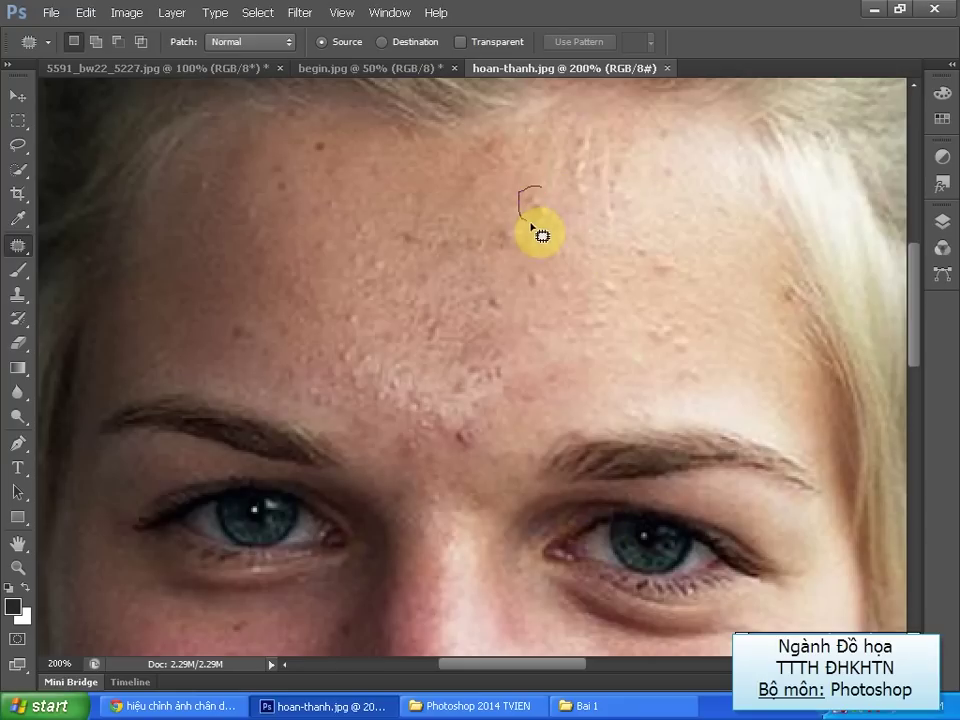
pyautogui.click(596, 221)
pyautogui.moveTo(579, 139)
pyautogui.mouseDown()
pyautogui.moveTo(592, 158)
pyautogui.moveTo(589, 145)
pyautogui.mouseUp()
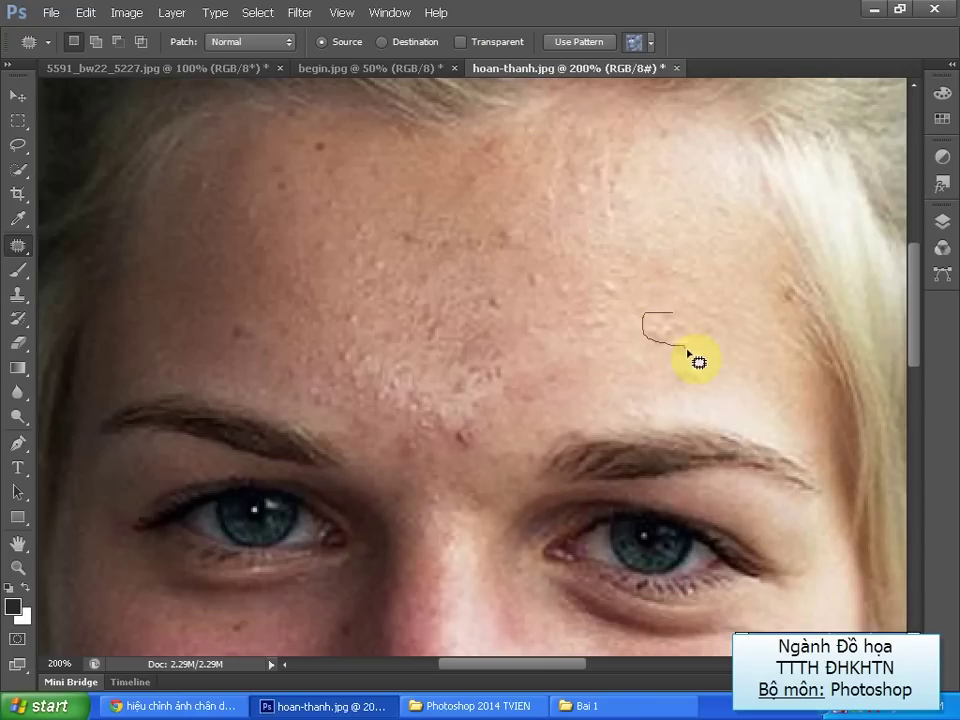
pyautogui.moveTo(666, 324); pyautogui.dragTo(664, 322)
pyautogui.moveTo(627, 275)
pyautogui.mouseDown()
pyautogui.moveTo(604, 279)
pyautogui.moveTo(613, 292)
pyautogui.mouseUp()
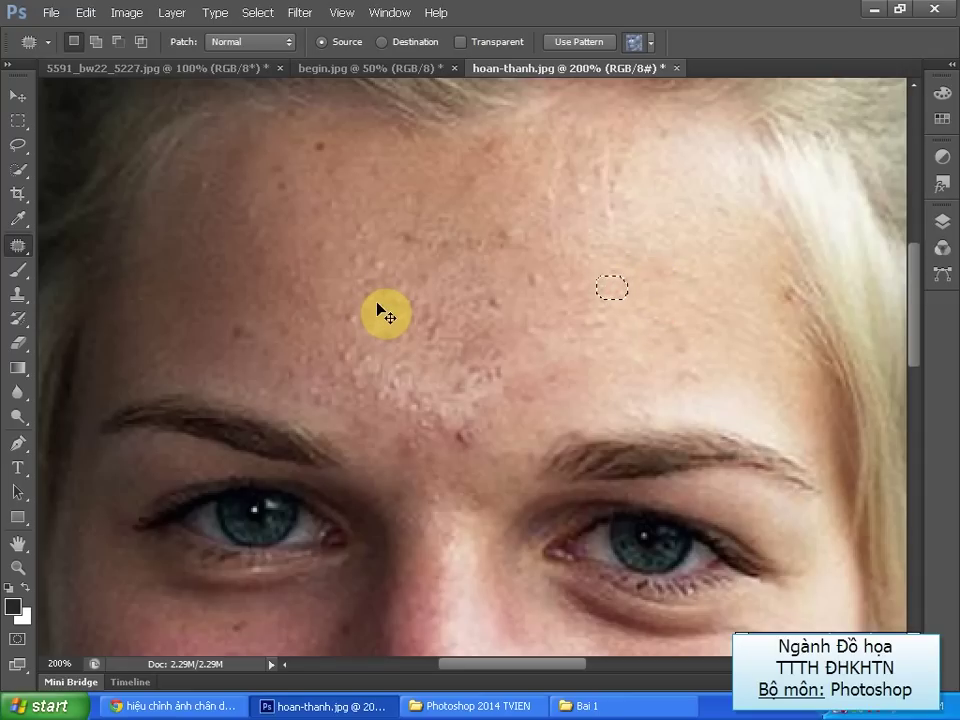
pyautogui.hotkey('ctrl', 'd')
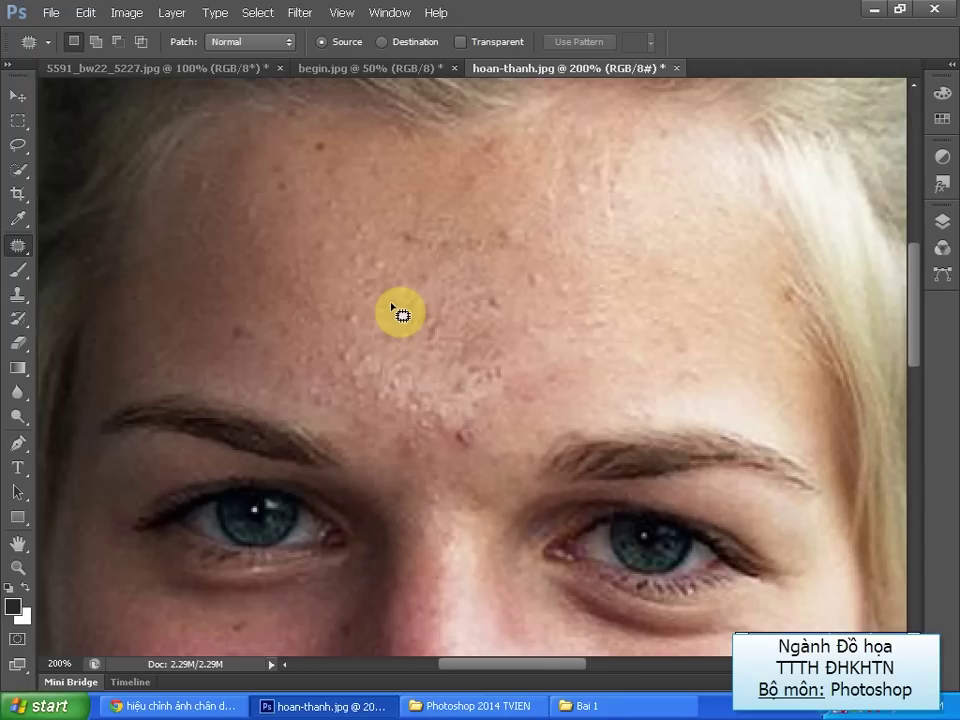
# Pick the Clone Stamp tool and duplicate the Background layer into Layer 1
pyautogui.click(16, 296)
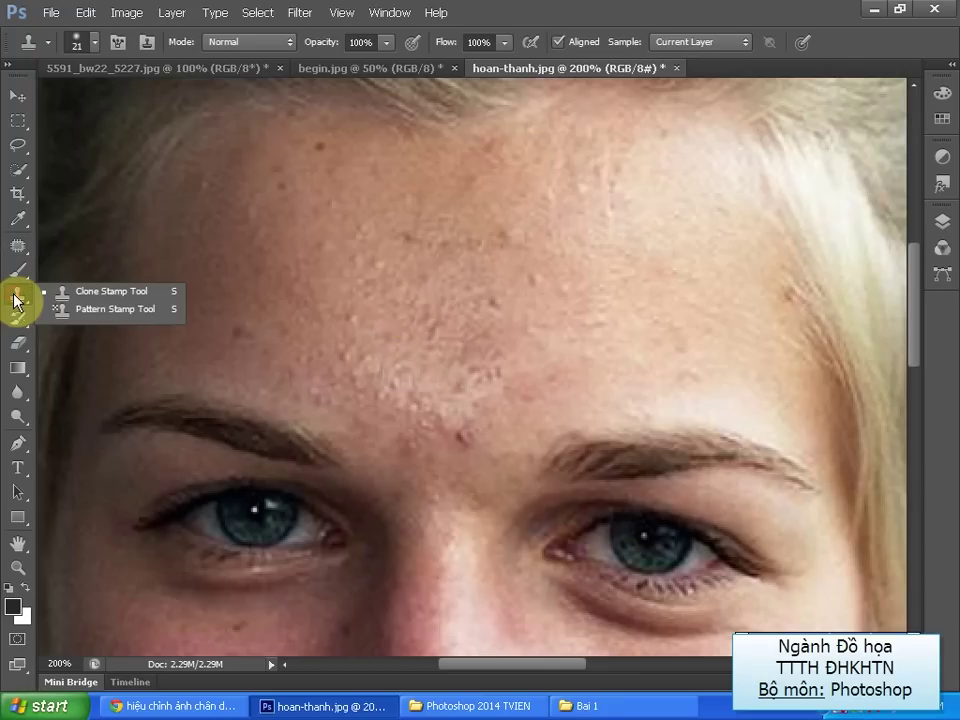
pyautogui.click(110, 291)
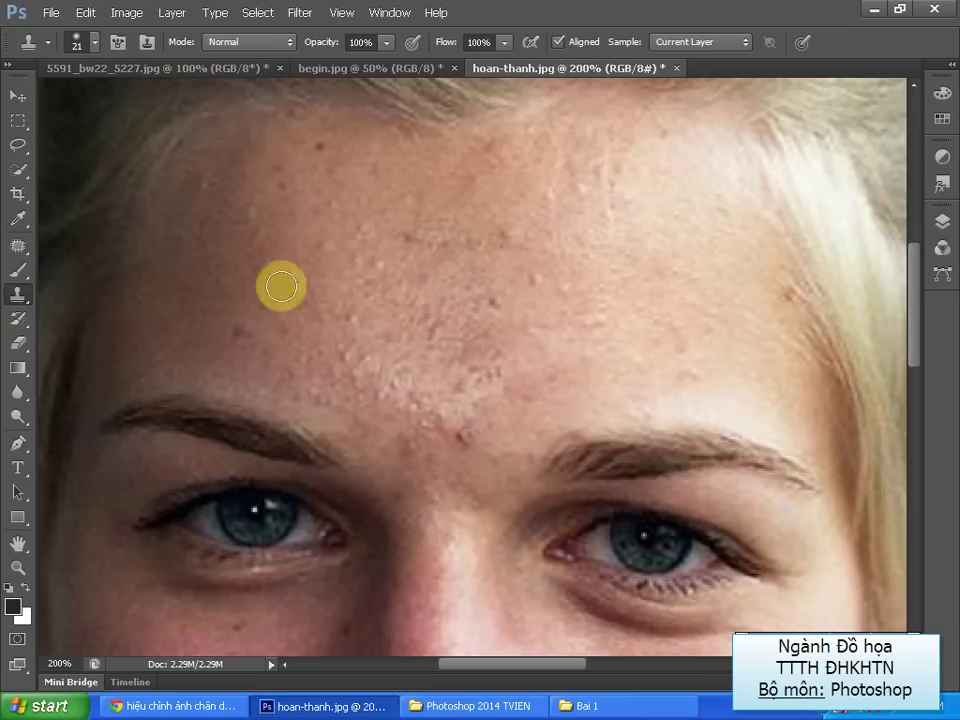
pyautogui.click(942, 221)
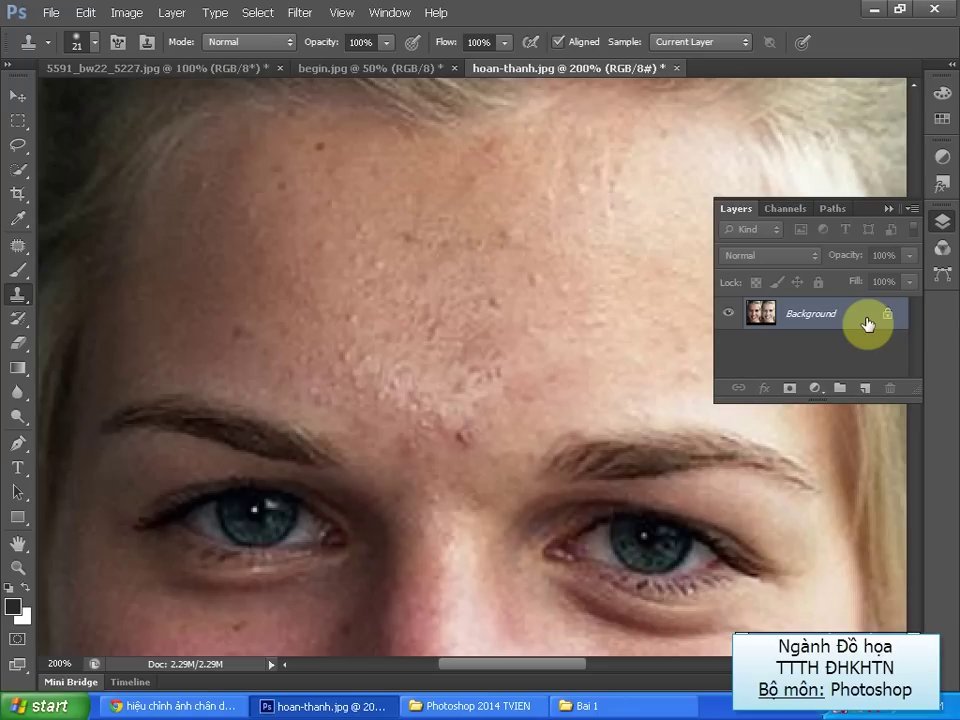
pyautogui.moveTo(867, 323); pyautogui.dragTo(867, 318)
pyautogui.hotkey('ctrl', 'j')
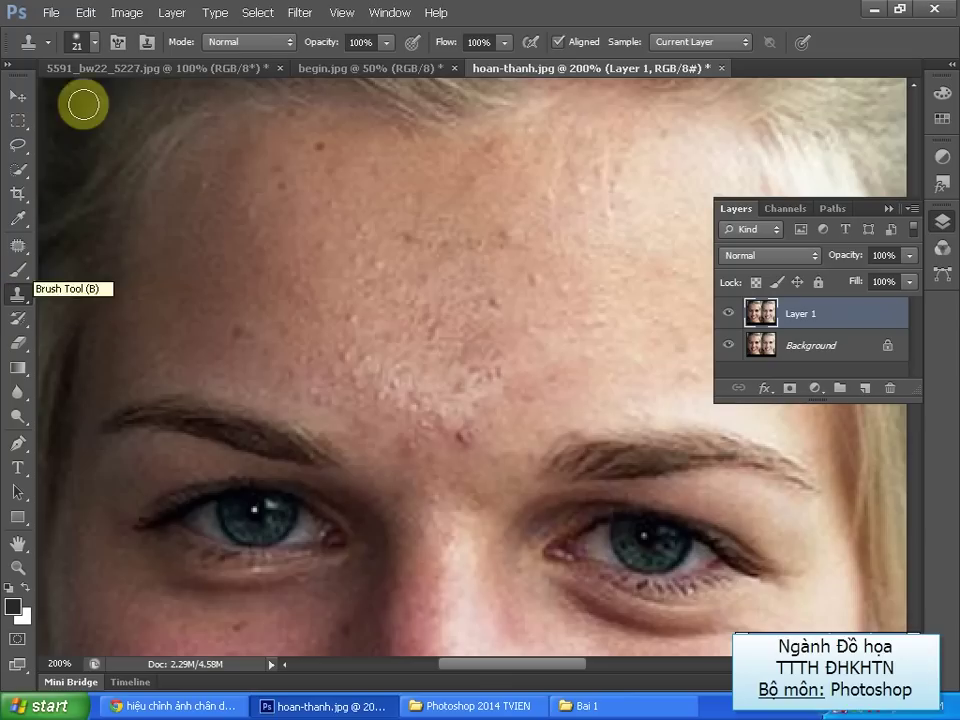
# Adjust the Clone Stamp brush settings and lower its opacity to about 49%
pyautogui.click(98, 38)
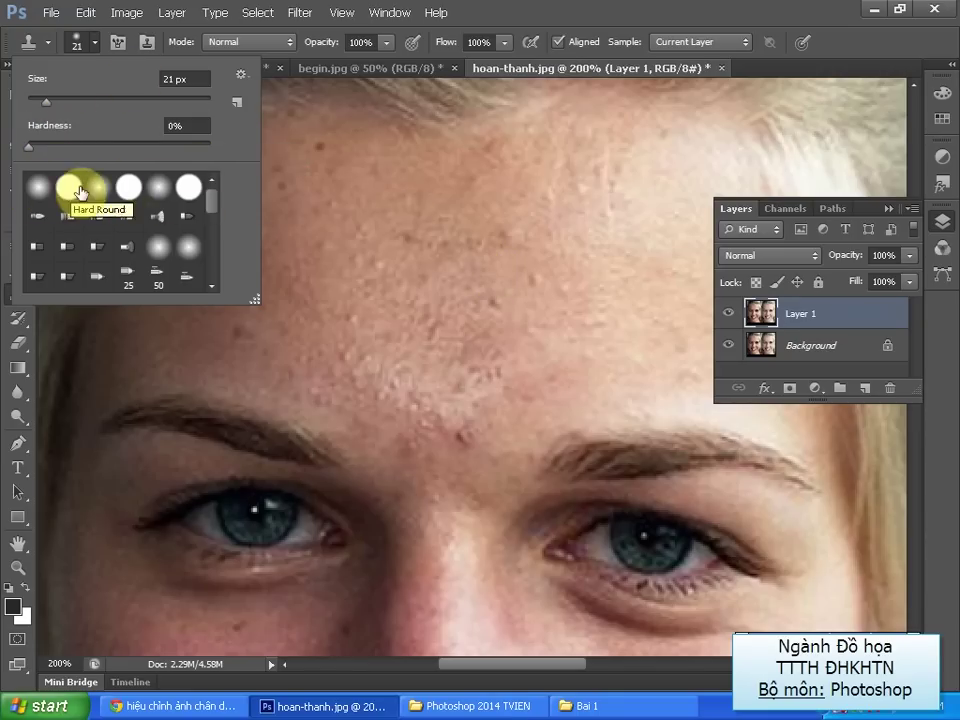
pyautogui.click(610, 28)
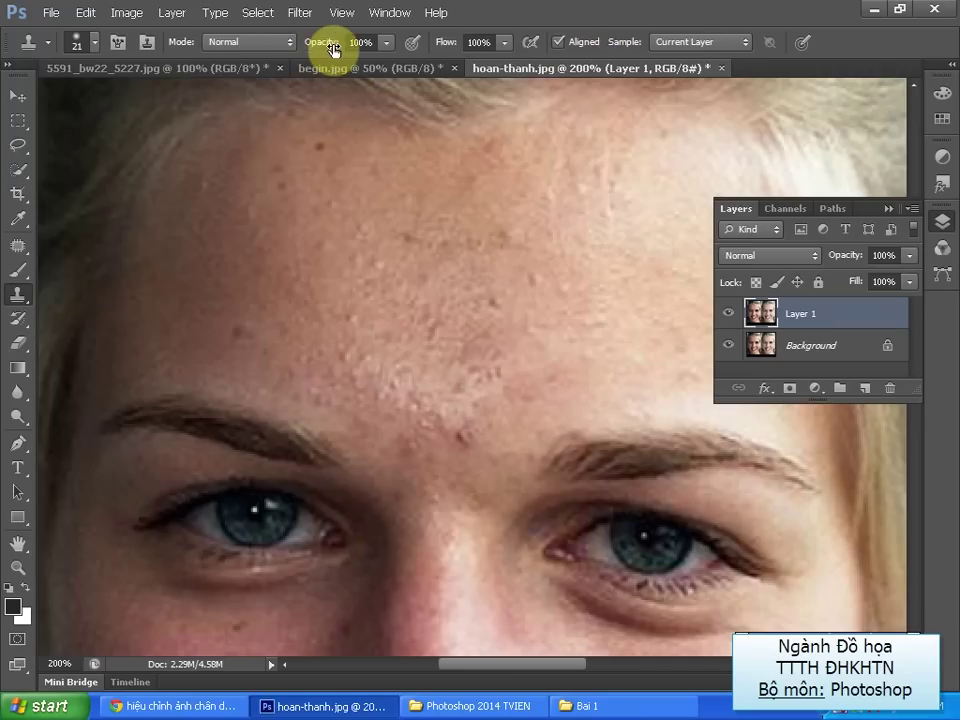
pyautogui.click(386, 43)
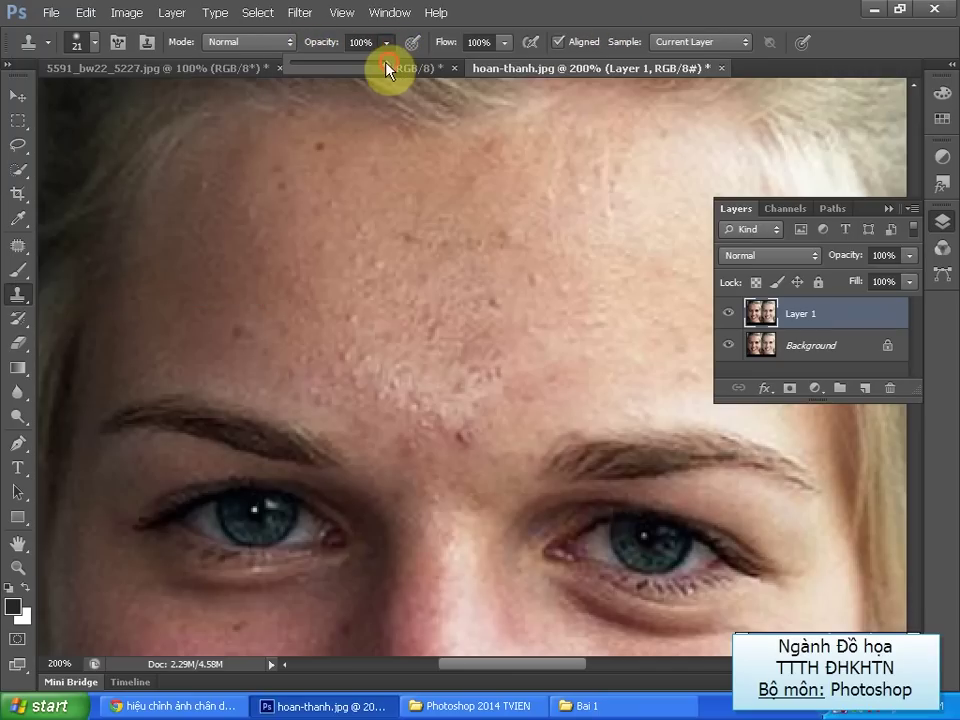
pyautogui.moveTo(389, 48); pyautogui.dragTo(336, 63)
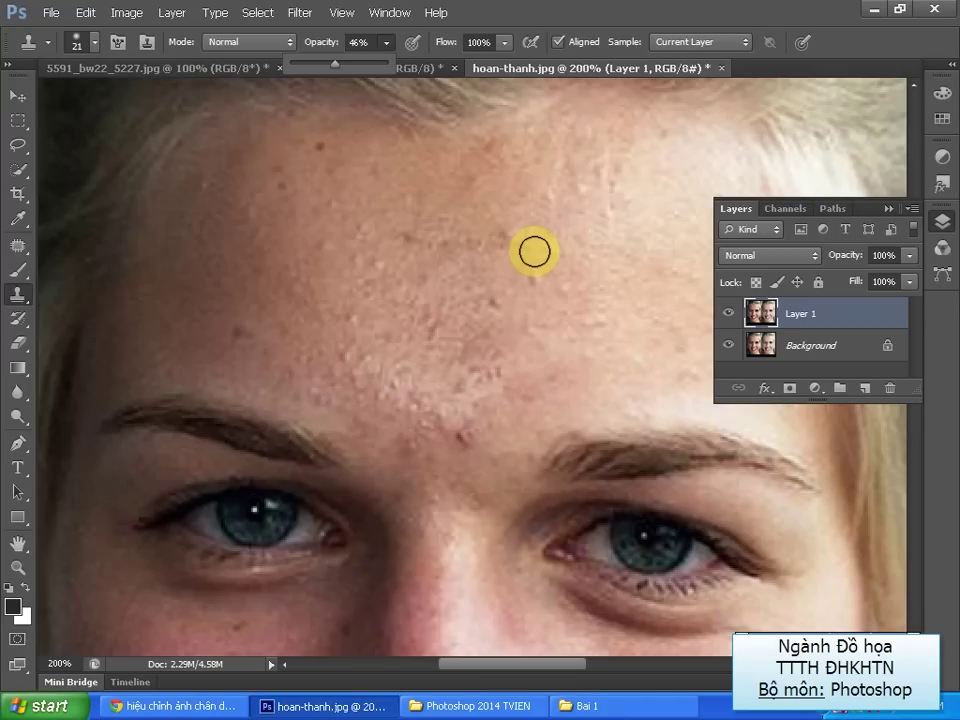
# Paint cloned clean skin over the upper forehead acne at 46% opacity
pyautogui.click(524, 250)
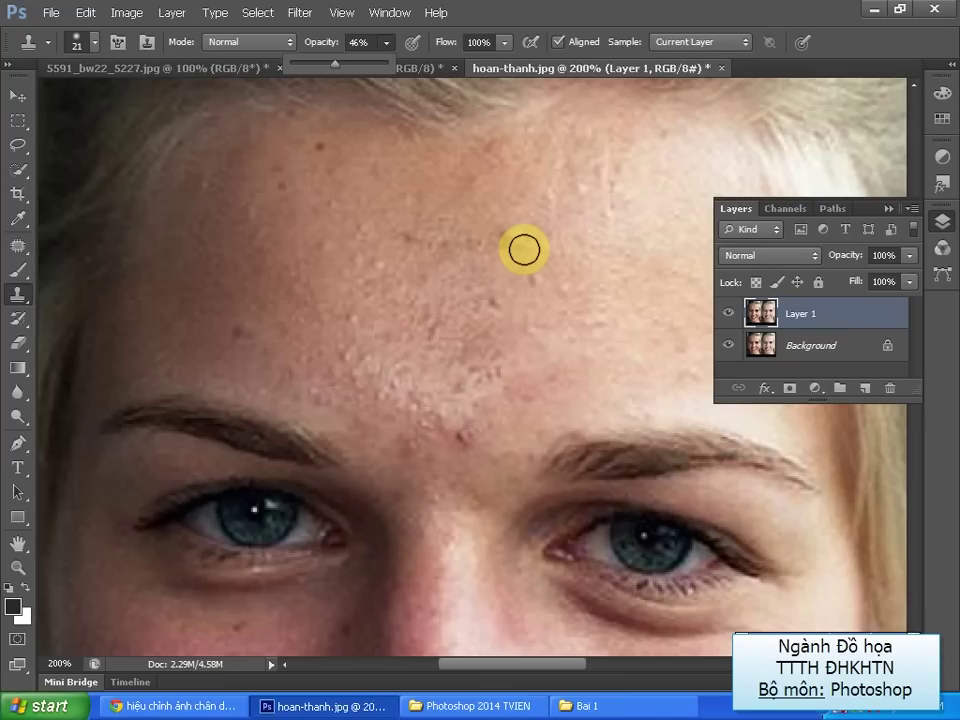
pyautogui.moveTo(524, 250); pyautogui.dragTo(479, 225)
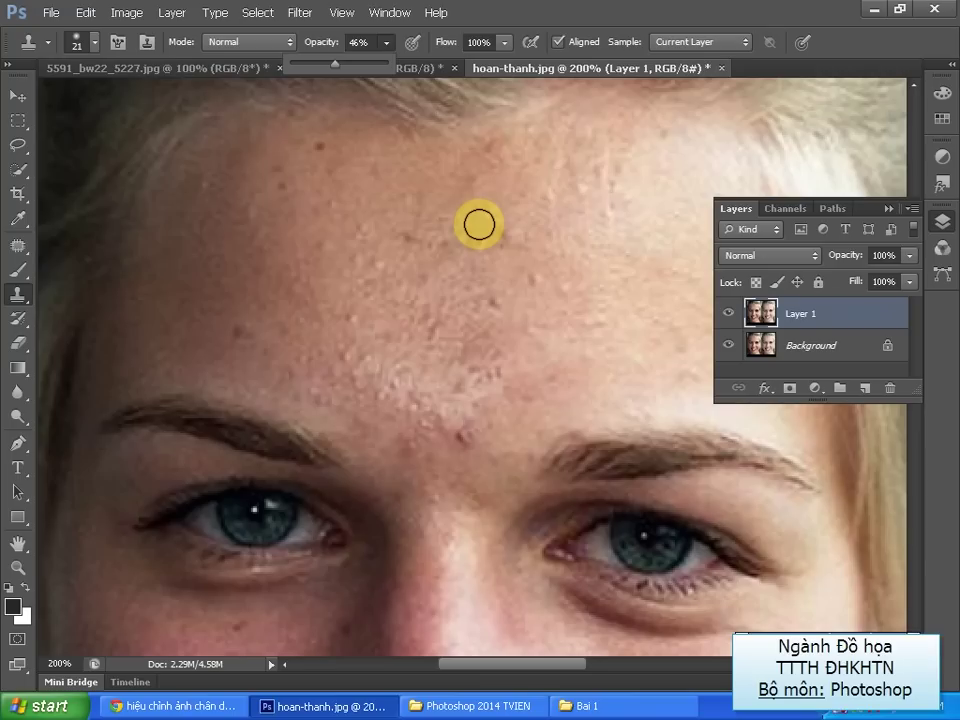
pyautogui.moveTo(479, 225); pyautogui.dragTo(478, 221)
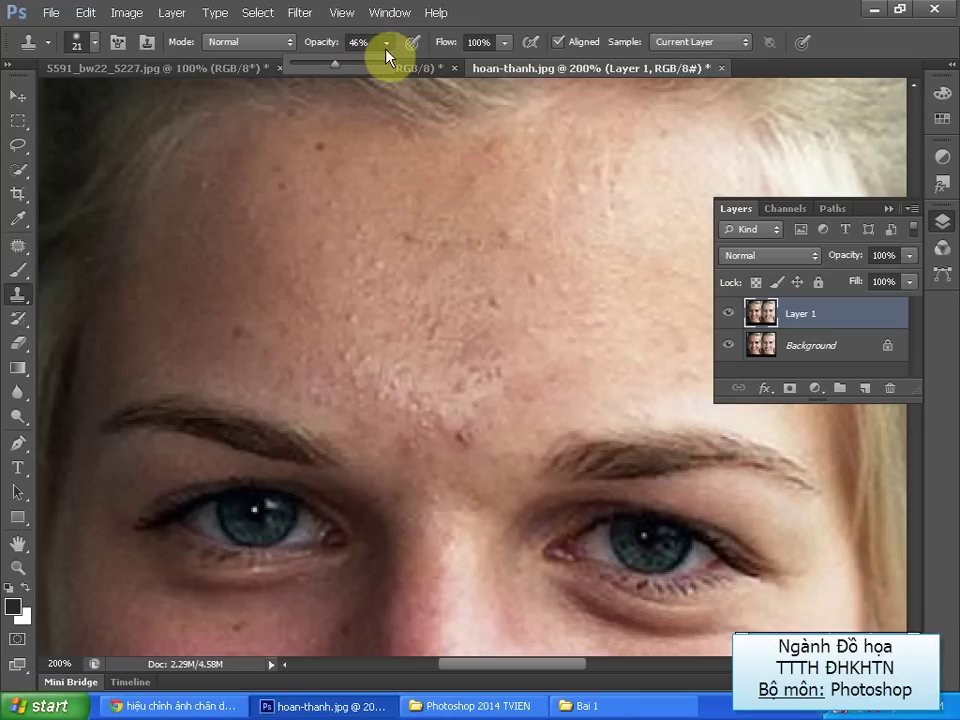
pyautogui.click(385, 44)
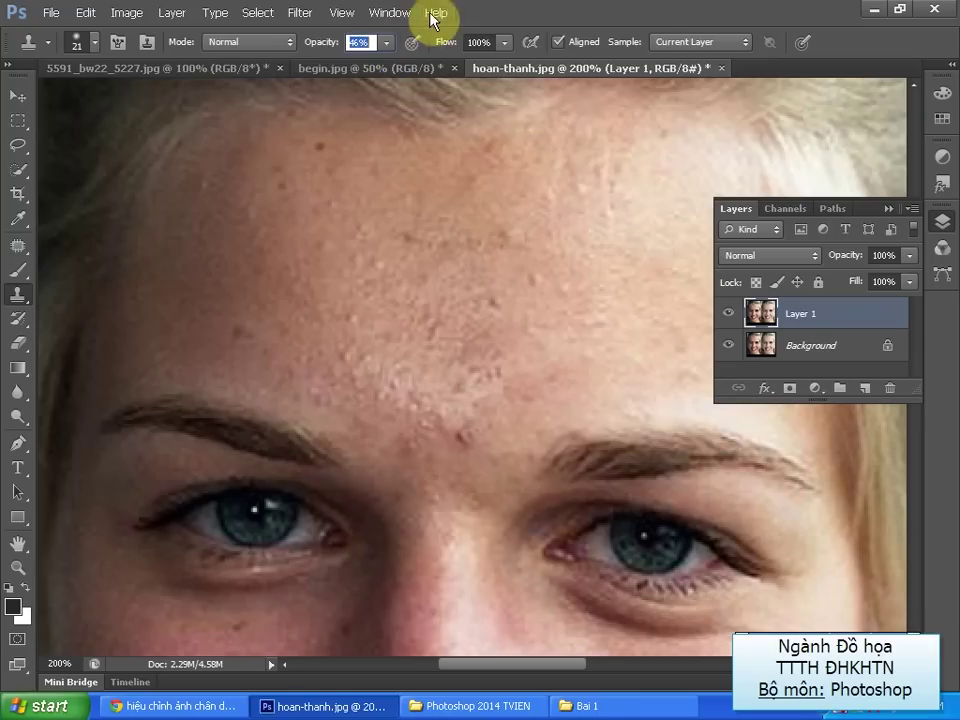
pyautogui.moveTo(488, 223); pyautogui.dragTo(482, 222)
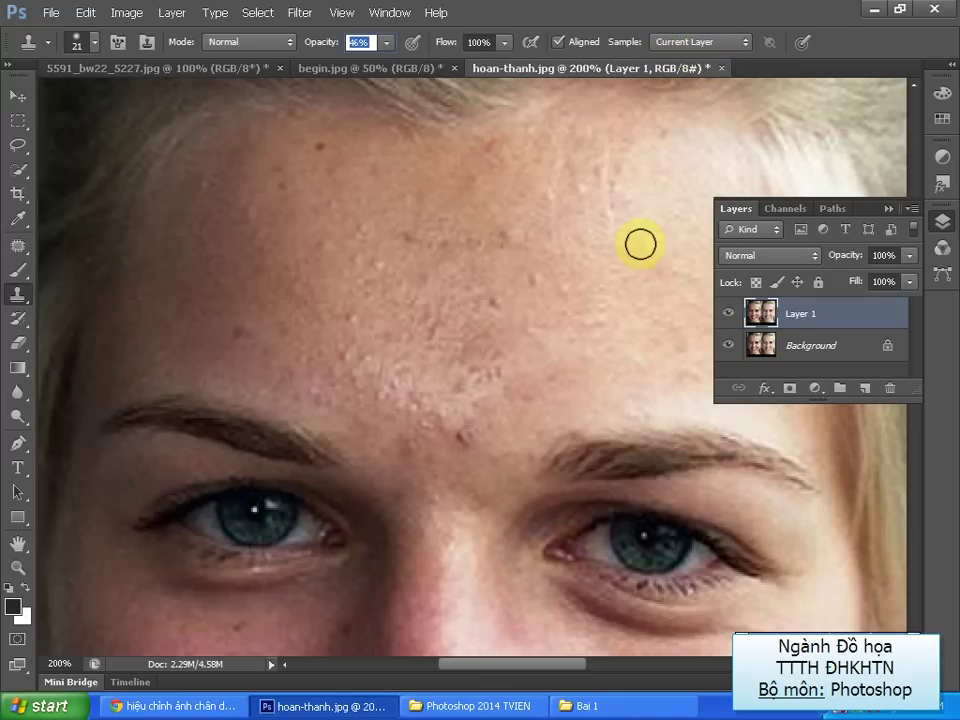
pyautogui.moveTo(480, 234)
pyautogui.mouseDown()
pyautogui.moveTo(531, 257)
pyautogui.moveTo(600, 259)
pyautogui.moveTo(549, 266)
pyautogui.moveTo(564, 268)
pyautogui.mouseUp()
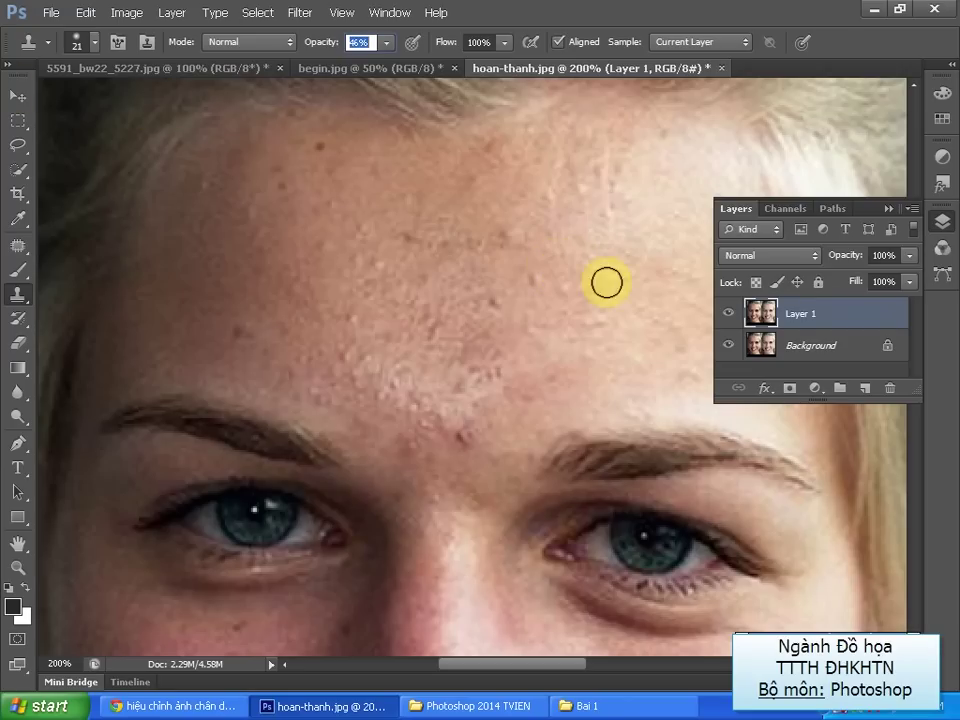
# Shrink the Clone Stamp brush from 21 to 17 px and stamp clean skin over the first forehead bumps
pyautogui.click(95, 43)
pyautogui.moveTo(53, 105); pyautogui.dragTo(44, 106)
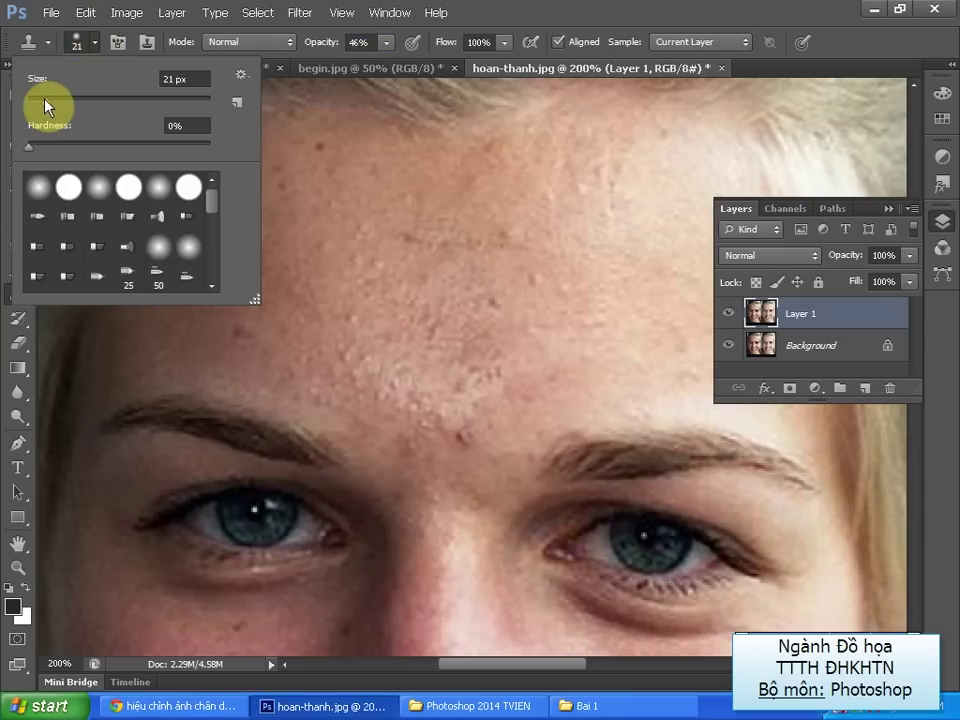
pyautogui.click(606, 19)
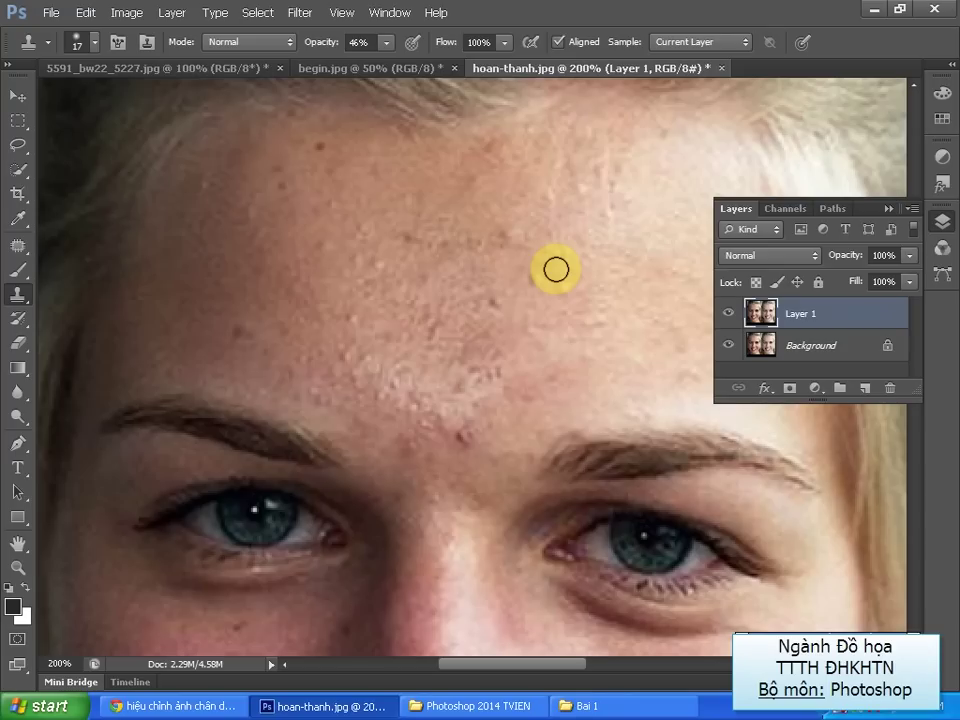
pyautogui.keyDown('alt'); pyautogui.click(556, 269); pyautogui.keyUp('alt')
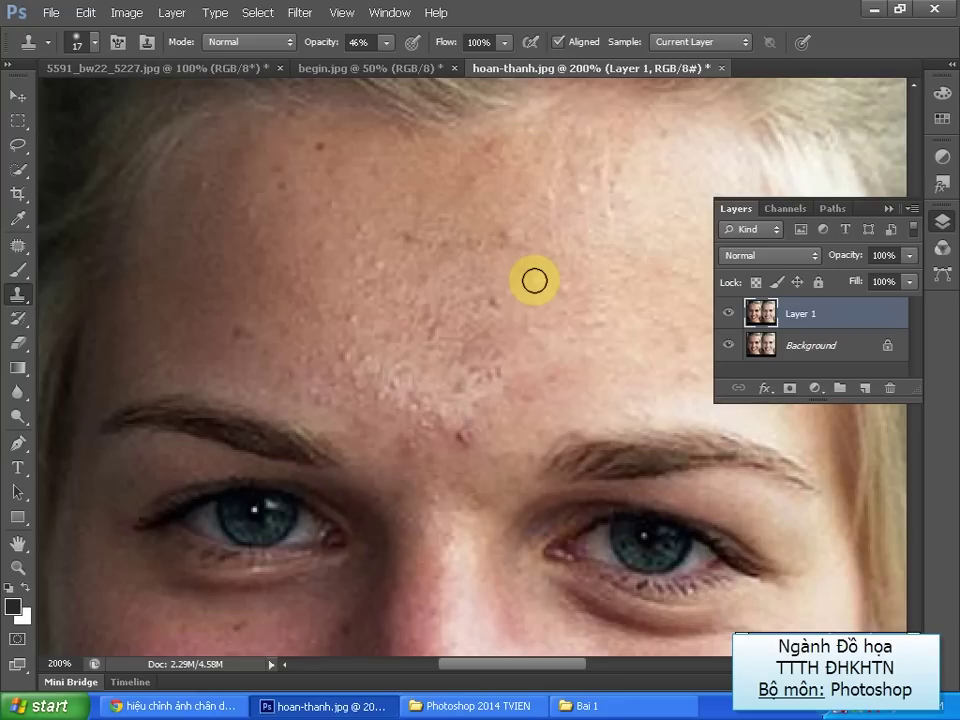
pyautogui.click(534, 280)
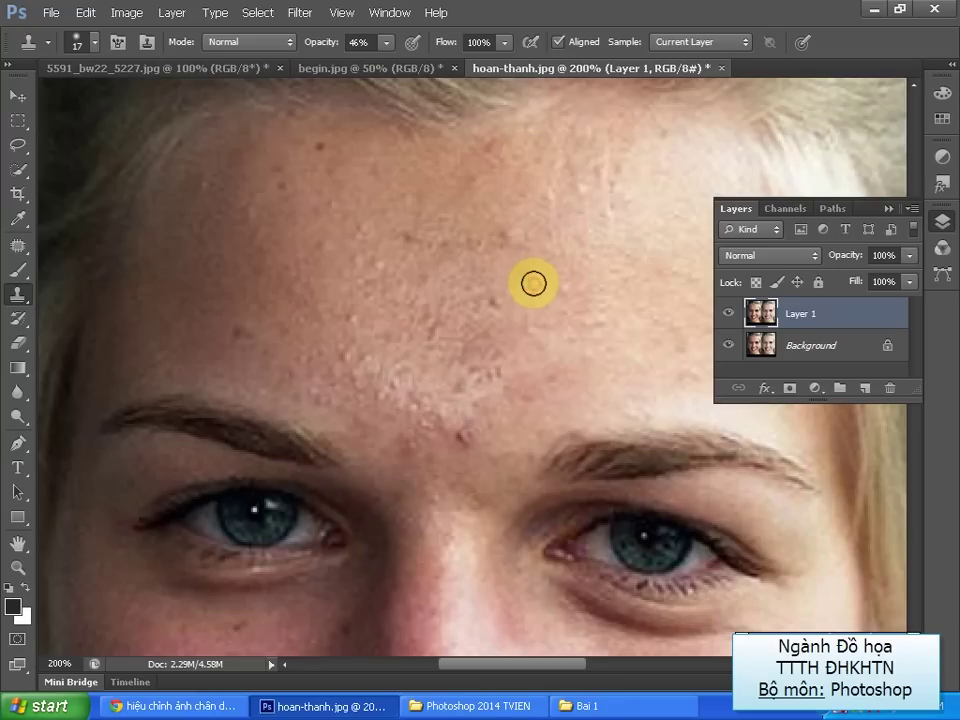
pyautogui.click(532, 277)
pyautogui.moveTo(532, 277); pyautogui.dragTo(531, 285)
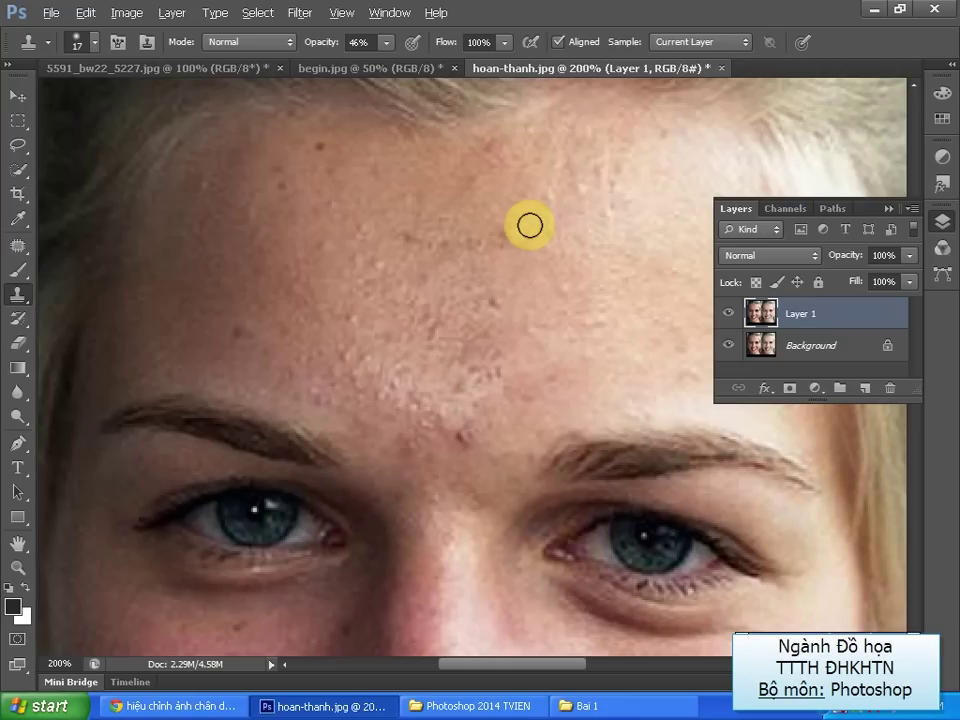
# Resample clean skin and cover blemishes across the center and right of the upper forehead
pyautogui.keyDown('alt'); pyautogui.click(530, 225); pyautogui.keyUp('alt')
pyautogui.click(506, 238)
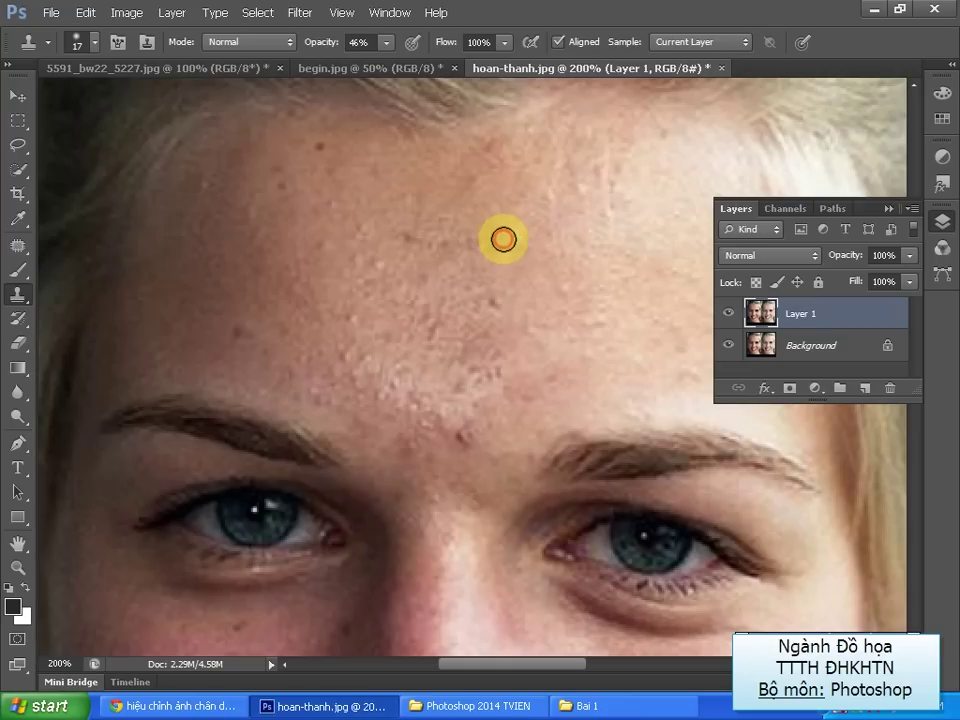
pyautogui.click(536, 244)
pyautogui.keyDown('alt'); pyautogui.click(521, 266); pyautogui.keyUp('alt')
pyautogui.click(504, 240)
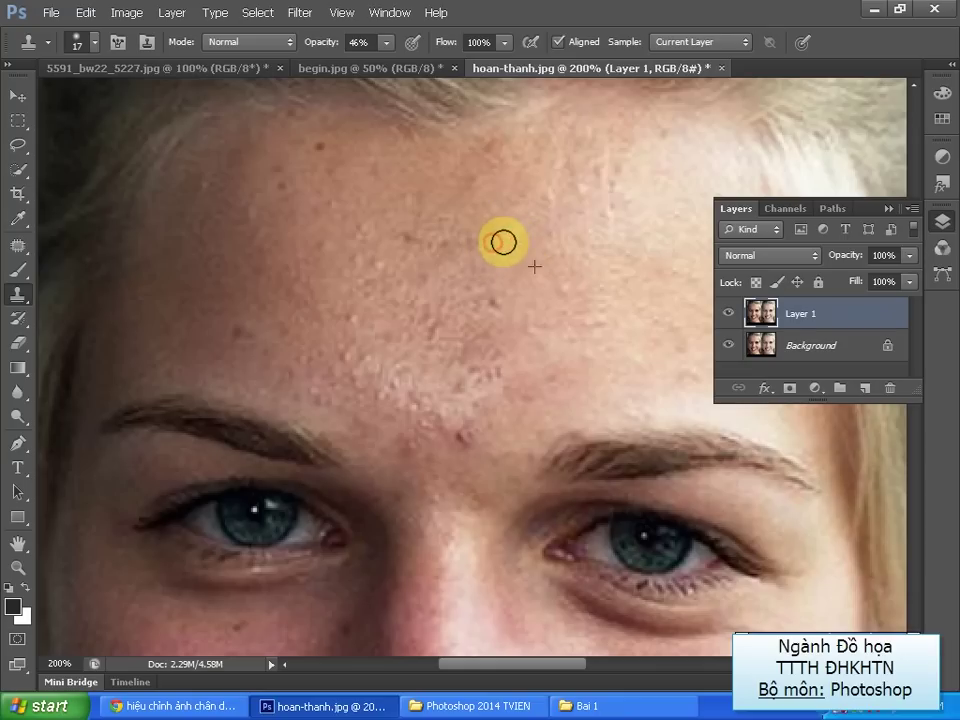
pyautogui.click(508, 189)
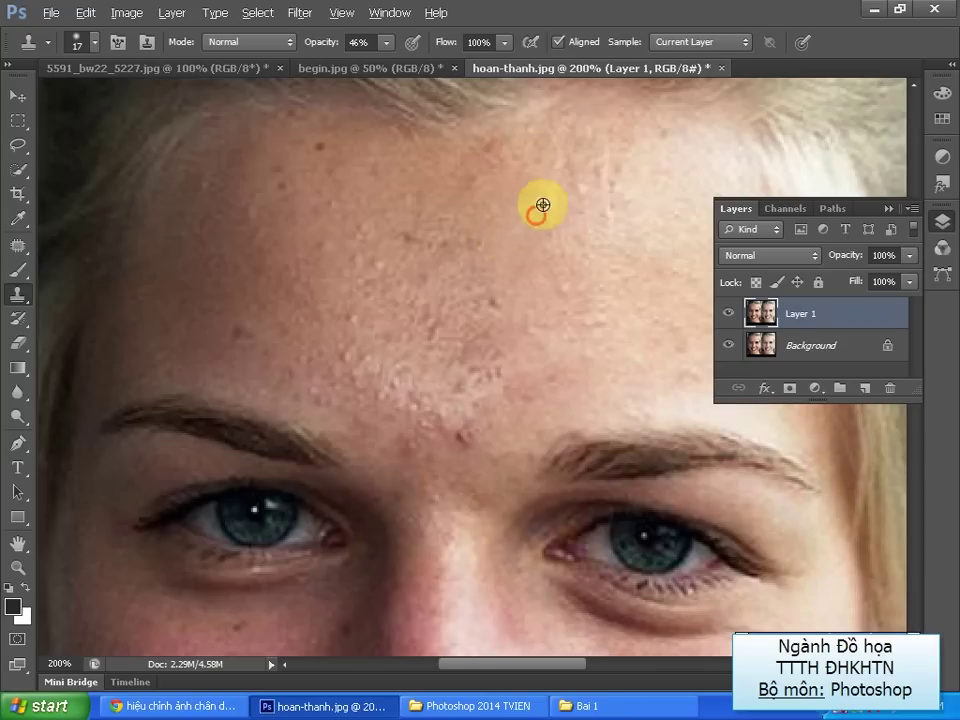
pyautogui.keyDown('alt'); pyautogui.click(605, 189); pyautogui.keyUp('alt')
pyautogui.click(591, 163)
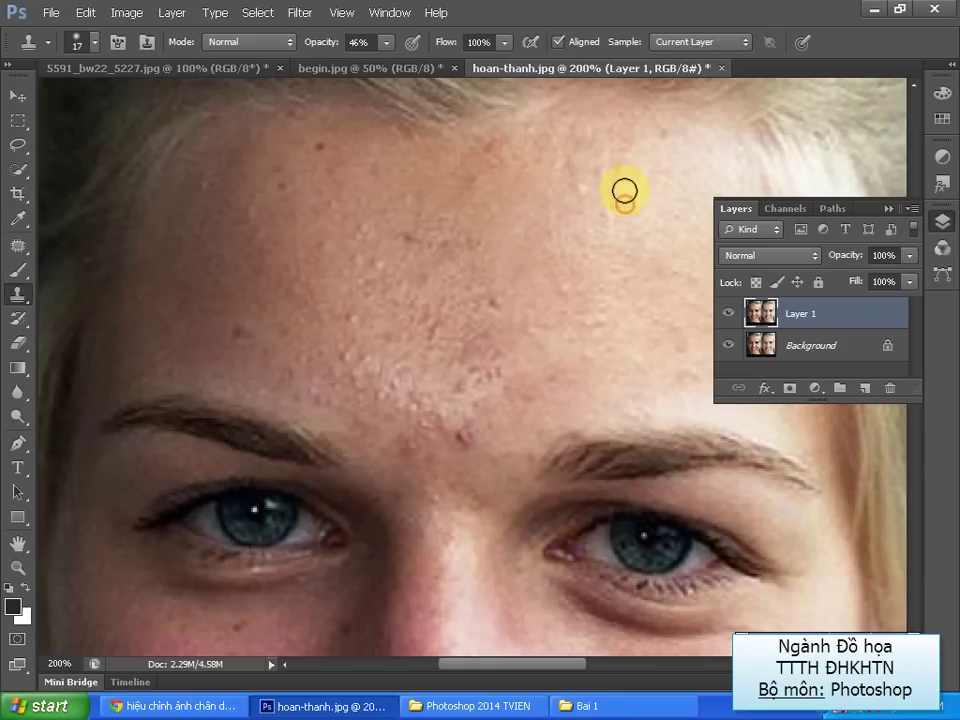
pyautogui.click(623, 162)
pyautogui.keyDown('alt'); pyautogui.click(611, 186); pyautogui.keyUp('alt')
pyautogui.click(594, 165)
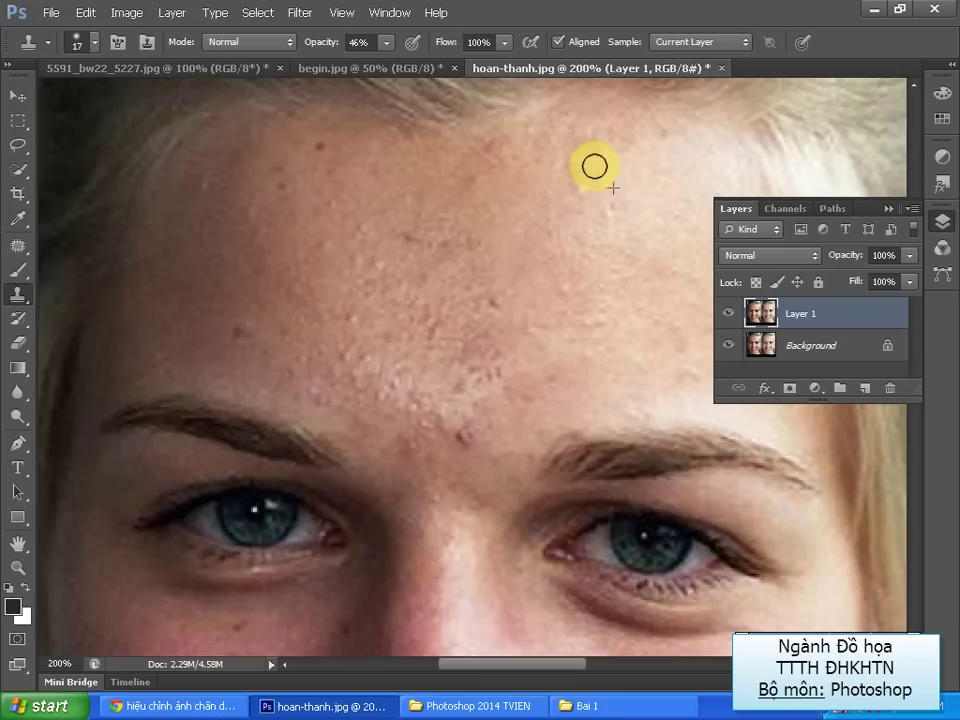
pyautogui.click(581, 182)
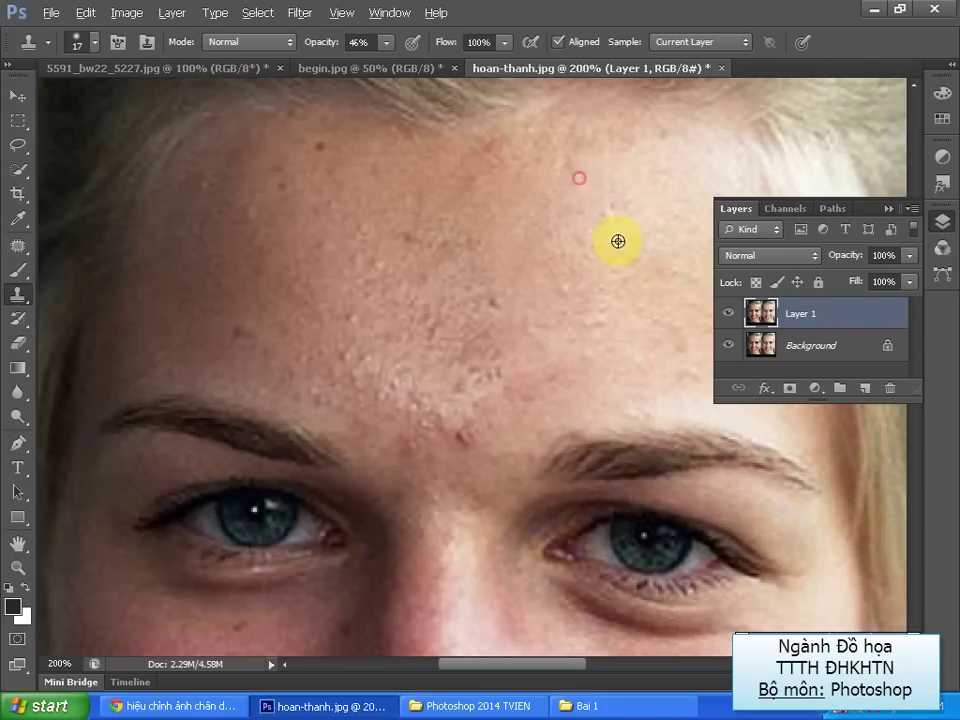
pyautogui.click(600, 214)
pyautogui.keyDown('alt'); pyautogui.click(606, 240); pyautogui.keyUp('alt')
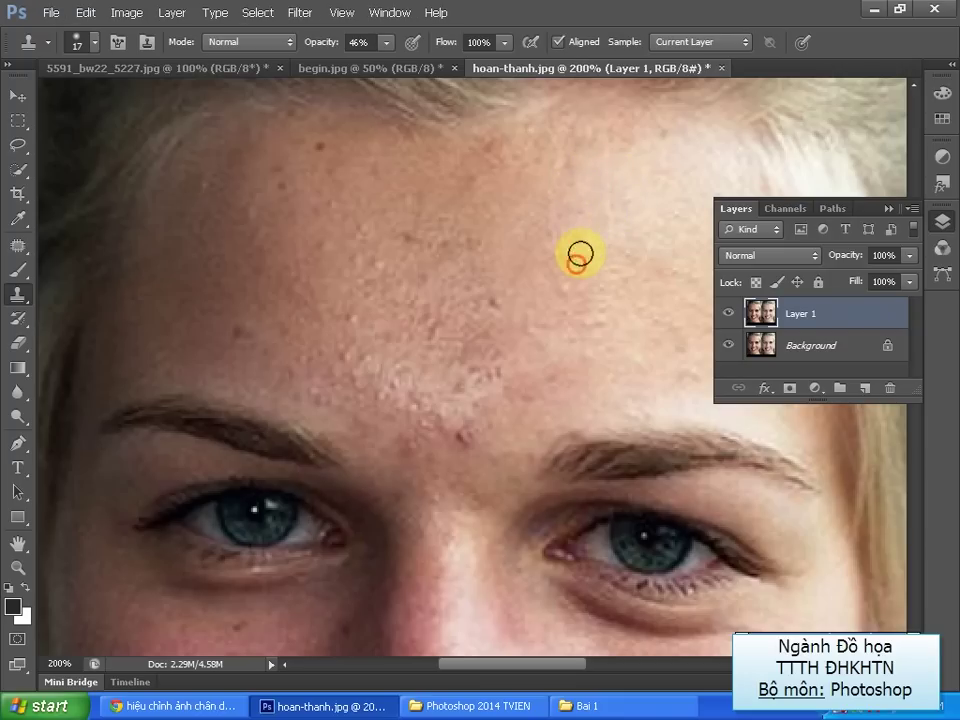
pyautogui.click(574, 240)
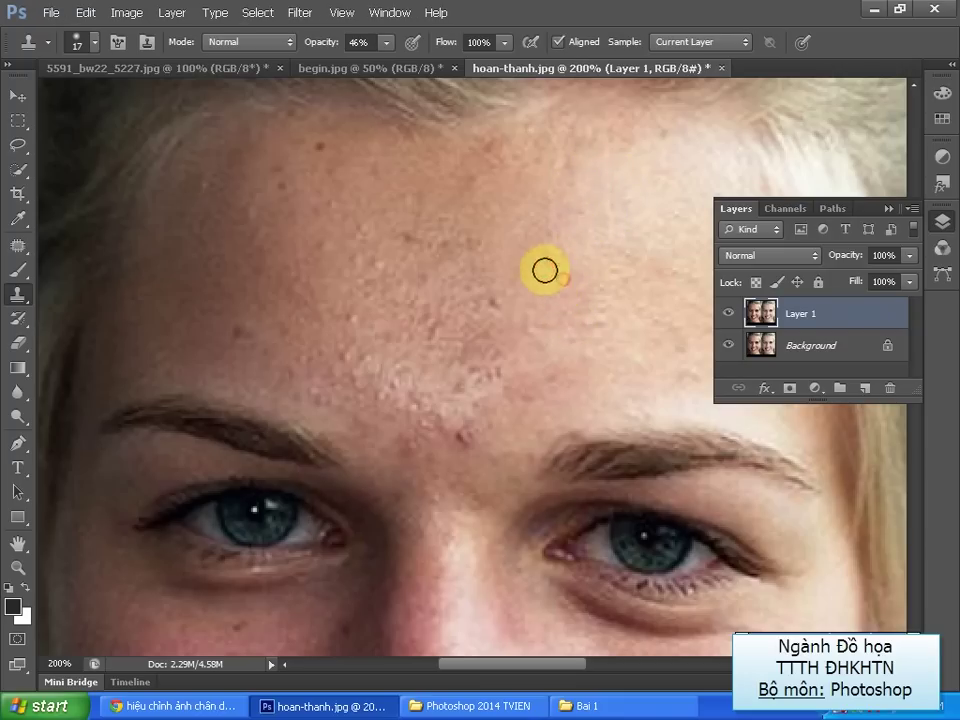
# Clone clean skin over the mid-forehead bumps and the acne cluster above the brow
pyautogui.click(583, 318)
pyautogui.moveTo(583, 318); pyautogui.dragTo(613, 294)
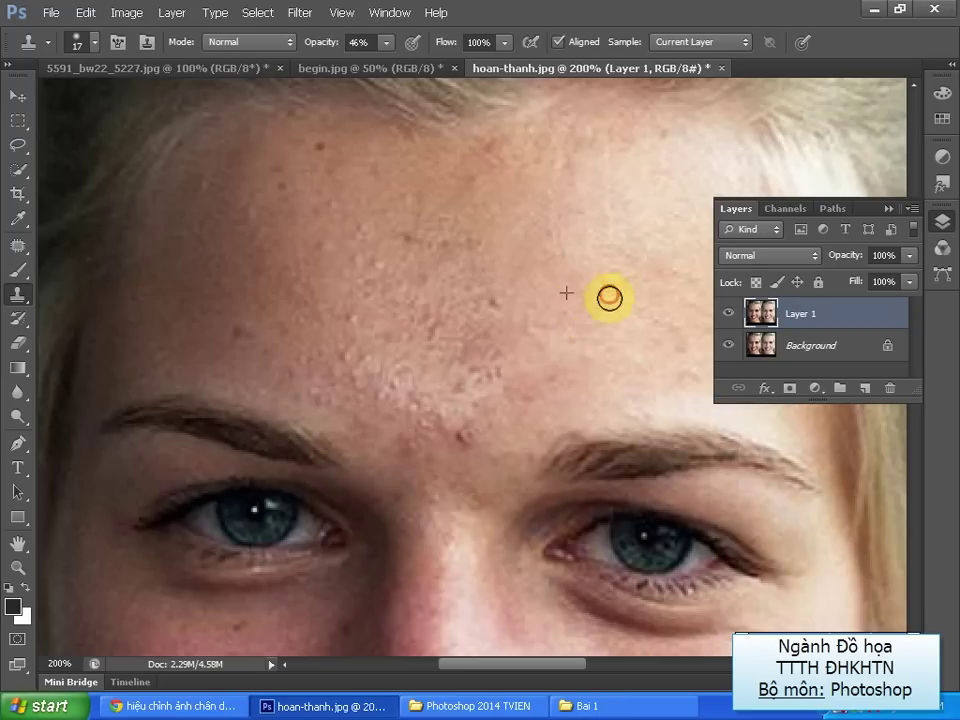
pyautogui.click(542, 309)
pyautogui.keyDown('alt'); pyautogui.click(523, 330); pyautogui.keyUp('alt')
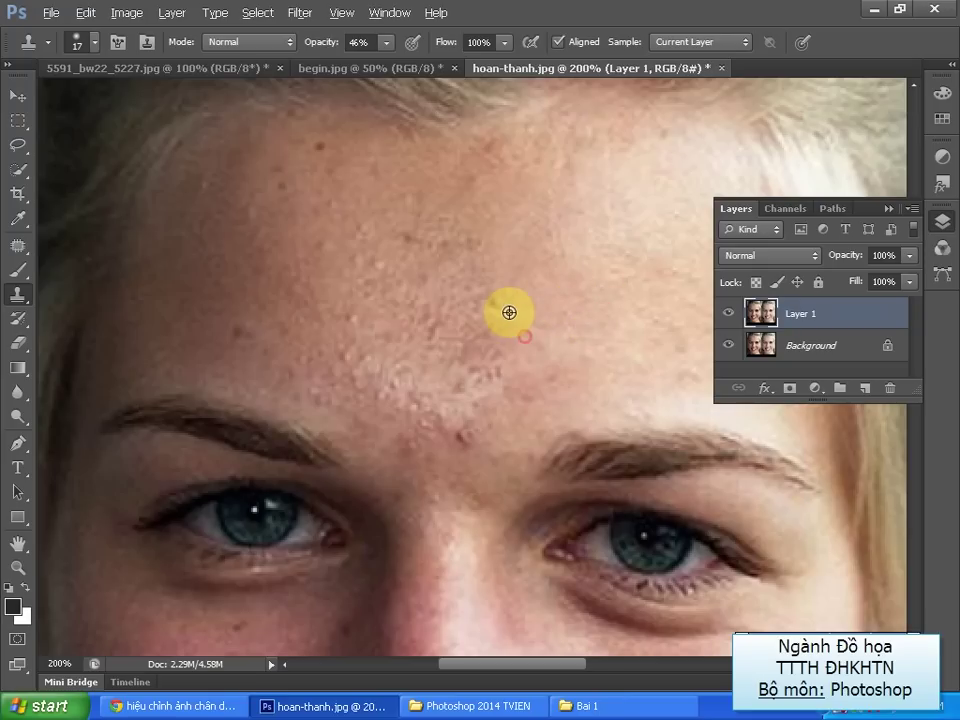
pyautogui.click(501, 308)
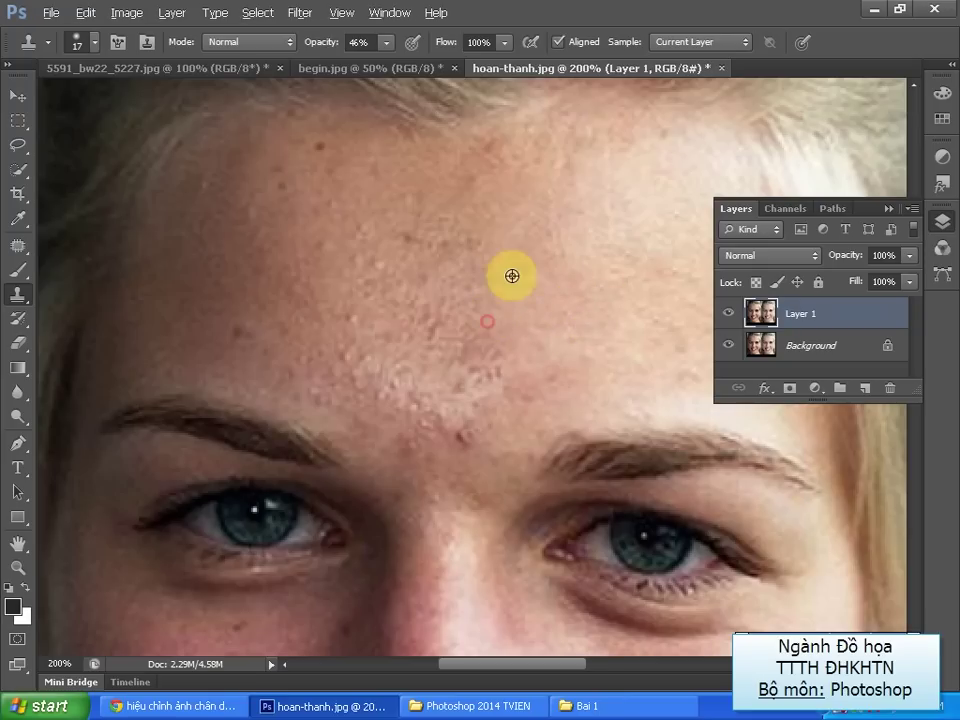
pyautogui.click(482, 305)
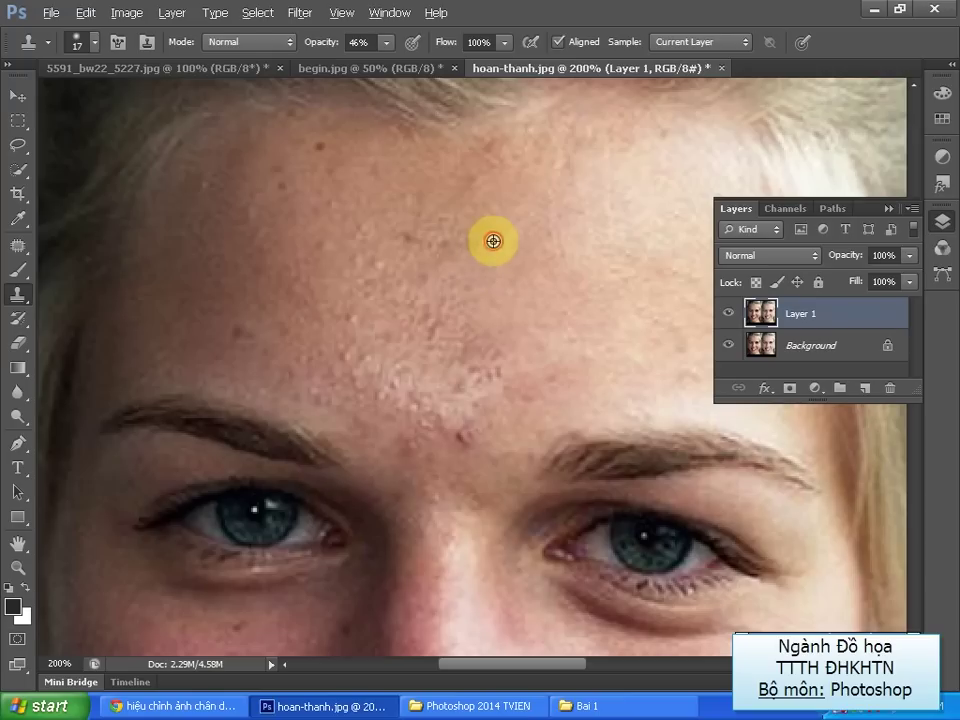
pyautogui.keyDown('alt'); pyautogui.click(485, 242); pyautogui.keyUp('alt')
pyautogui.click(475, 274)
pyautogui.moveTo(446, 285)
pyautogui.mouseDown()
pyautogui.moveTo(440, 299)
pyautogui.moveTo(454, 268)
pyautogui.mouseUp()
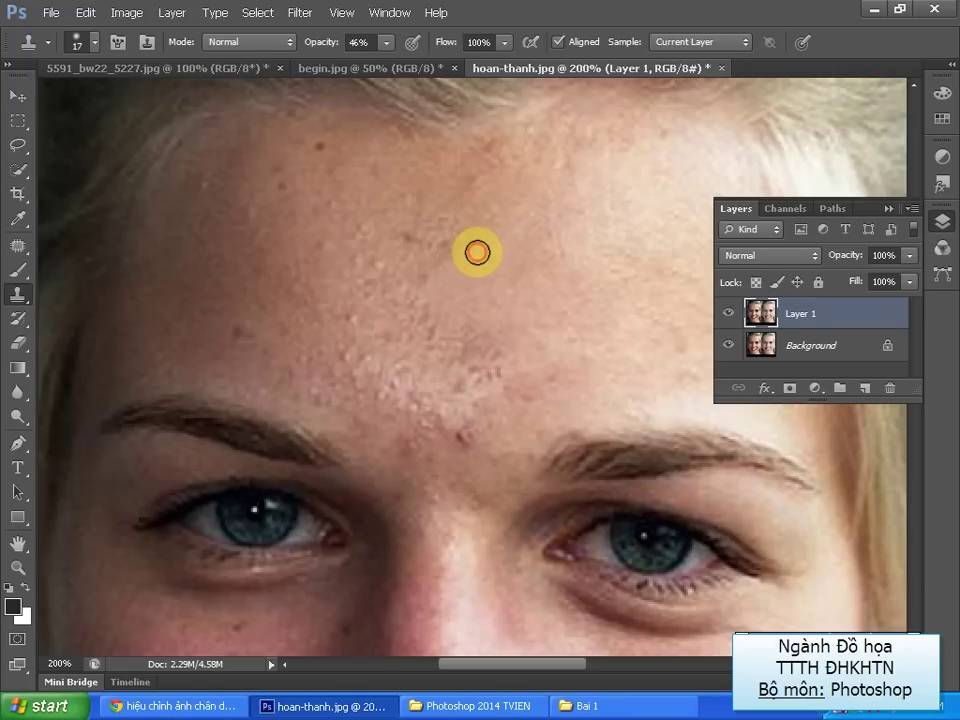
pyautogui.keyDown('alt'); pyautogui.click(461, 216); pyautogui.keyUp('alt')
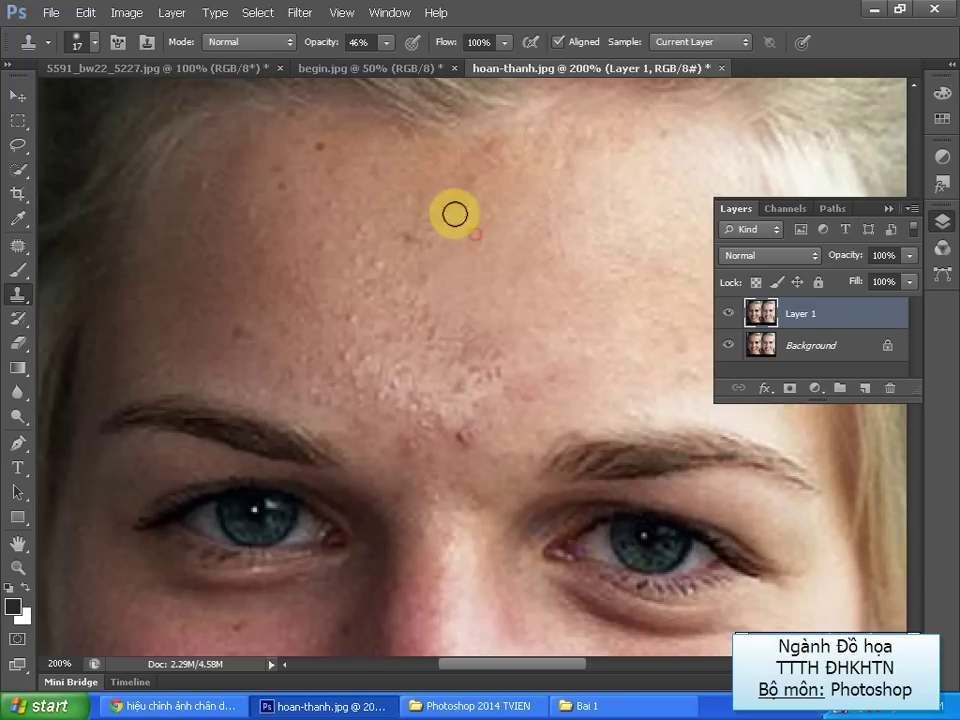
pyautogui.moveTo(441, 245)
pyautogui.mouseDown()
pyautogui.moveTo(497, 307)
pyautogui.moveTo(493, 358)
pyautogui.mouseUp()
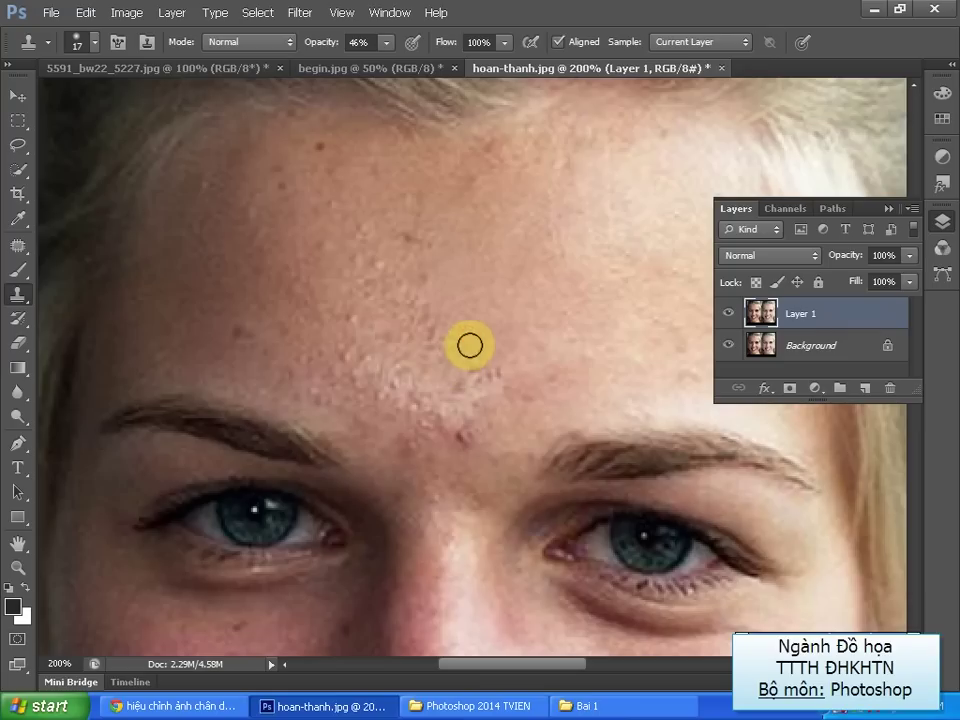
pyautogui.moveTo(493, 358)
pyautogui.mouseDown()
pyautogui.moveTo(464, 275)
pyautogui.moveTo(471, 281)
pyautogui.moveTo(446, 296)
pyautogui.moveTo(448, 306)
pyautogui.moveTo(448, 272)
pyautogui.moveTo(407, 236)
pyautogui.moveTo(448, 264)
pyautogui.mouseUp()
pyautogui.click(433, 244)
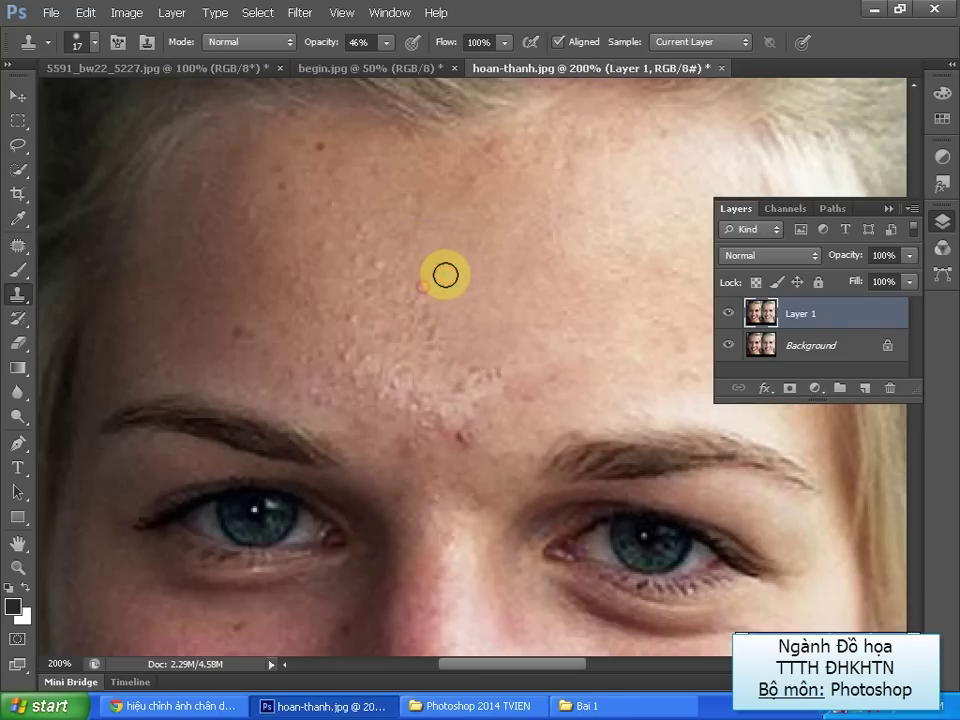
pyautogui.click(424, 304)
pyautogui.moveTo(437, 343); pyautogui.dragTo(461, 347)
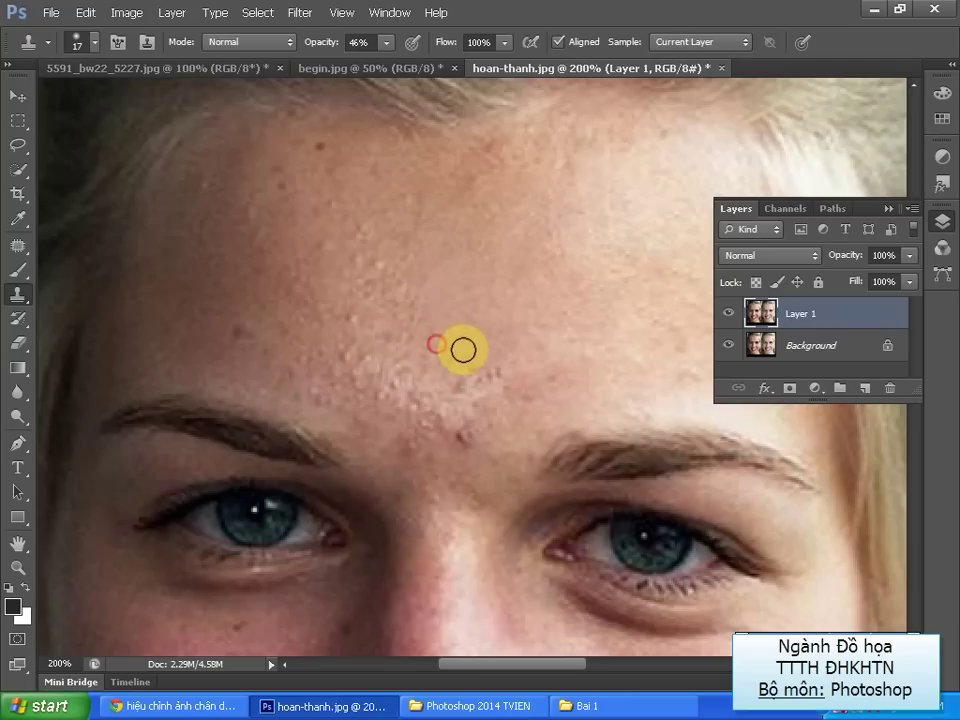
# Sample fresh skin sources and dab out spots on the left forehead up to the hairline
pyautogui.click(394, 279)
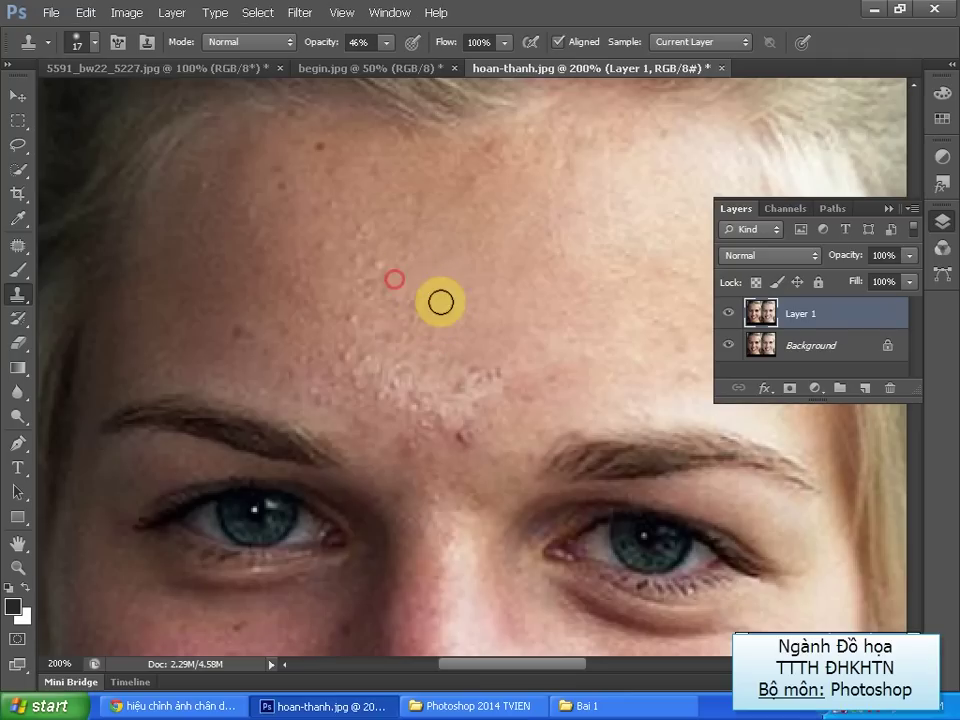
pyautogui.click(412, 308)
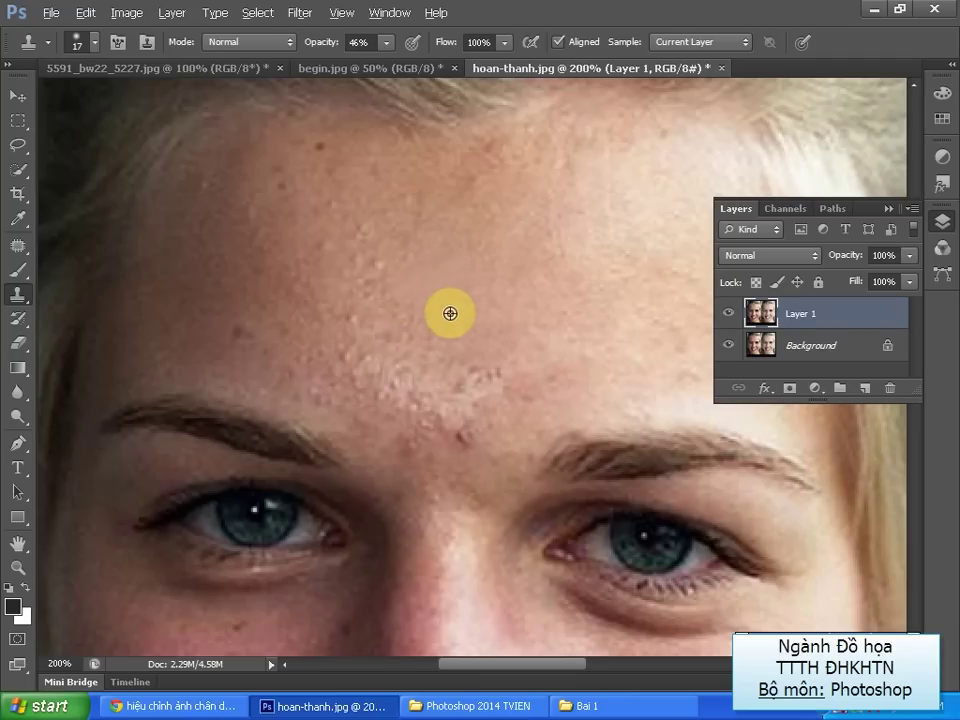
pyautogui.click(437, 238)
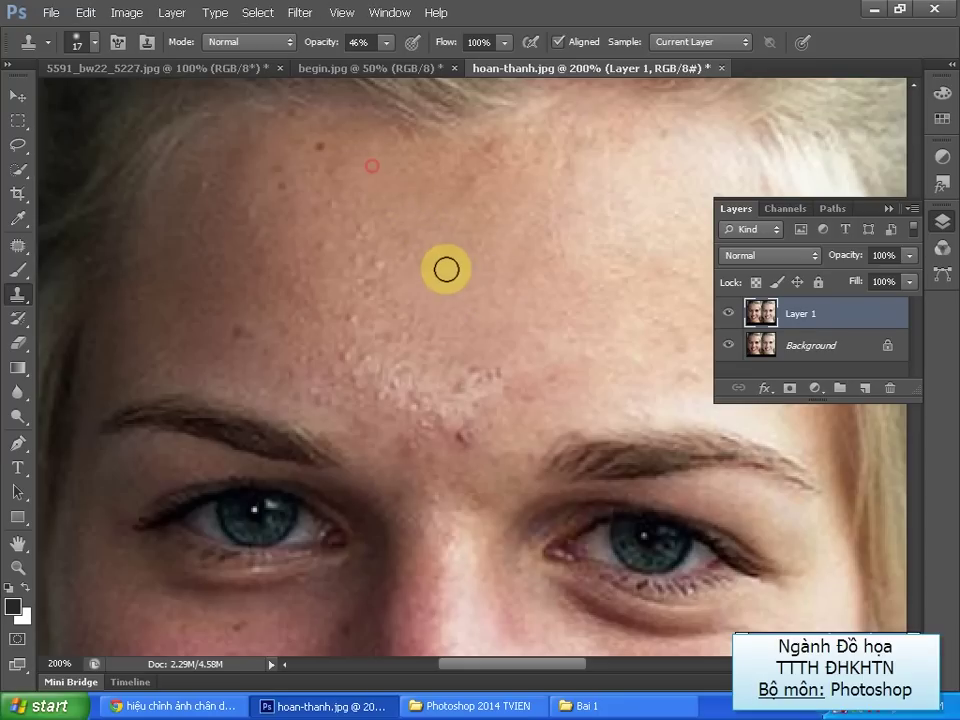
pyautogui.keyDown('alt'); pyautogui.click(525, 262); pyautogui.keyUp('alt')
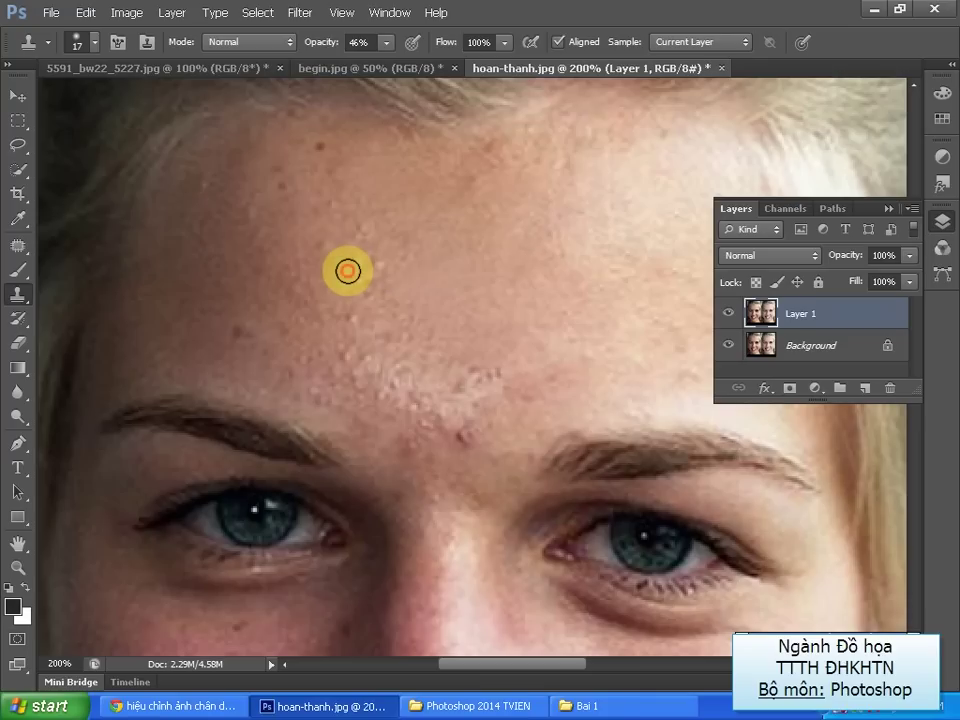
pyautogui.moveTo(347, 271); pyautogui.dragTo(348, 245)
pyautogui.click(362, 231)
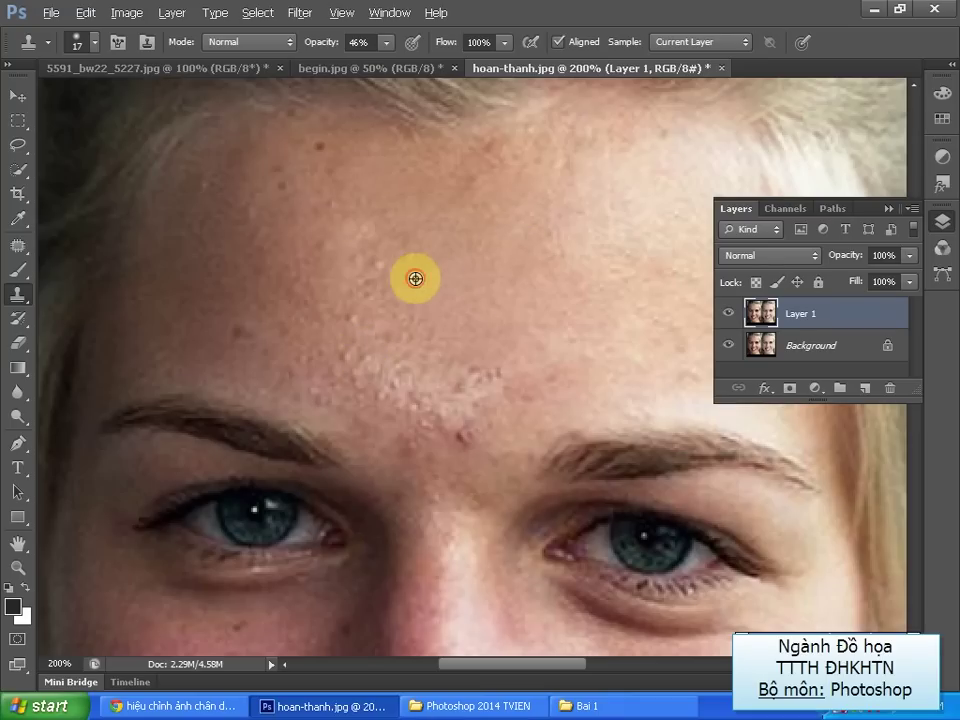
pyautogui.click(396, 240)
pyautogui.click(380, 216)
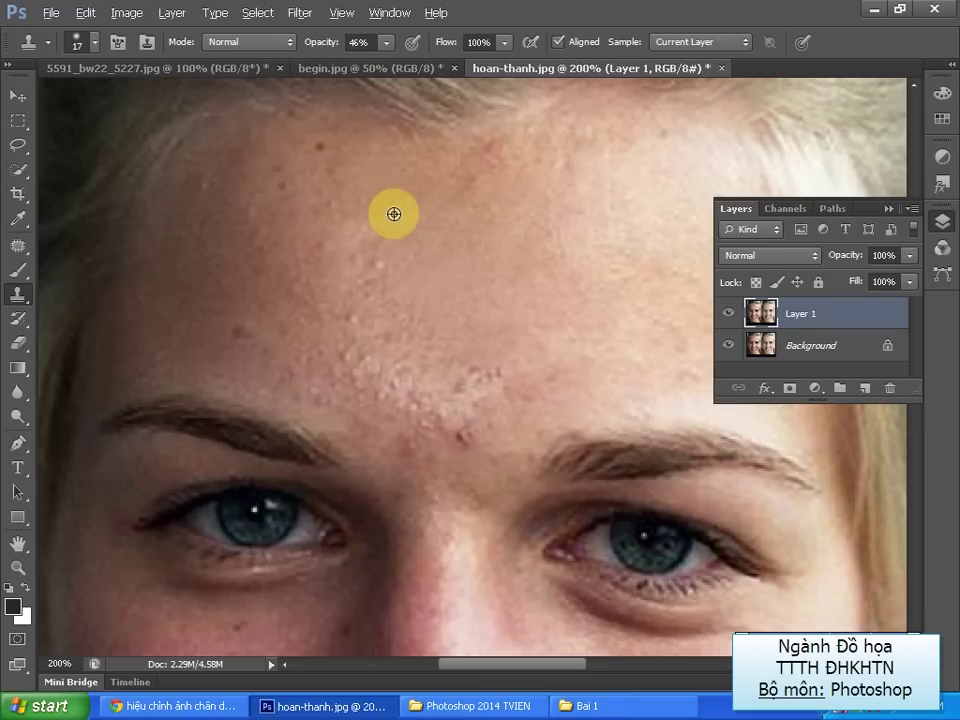
pyautogui.click(378, 189)
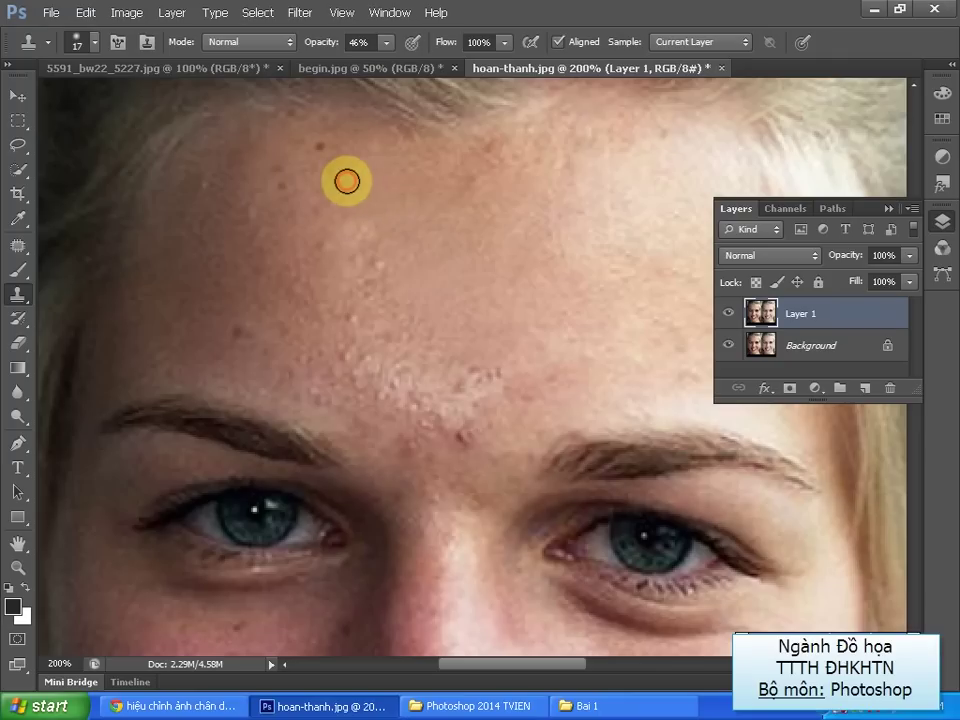
pyautogui.click(313, 144)
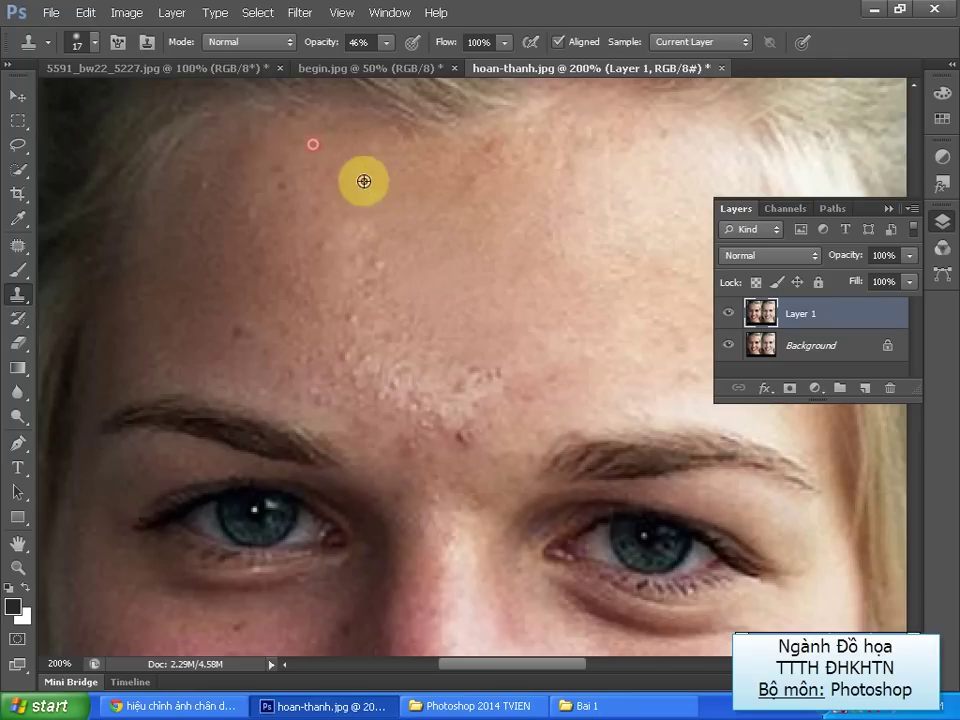
pyautogui.click(321, 189)
pyautogui.keyDown('alt'); pyautogui.click(329, 279); pyautogui.keyUp('alt')
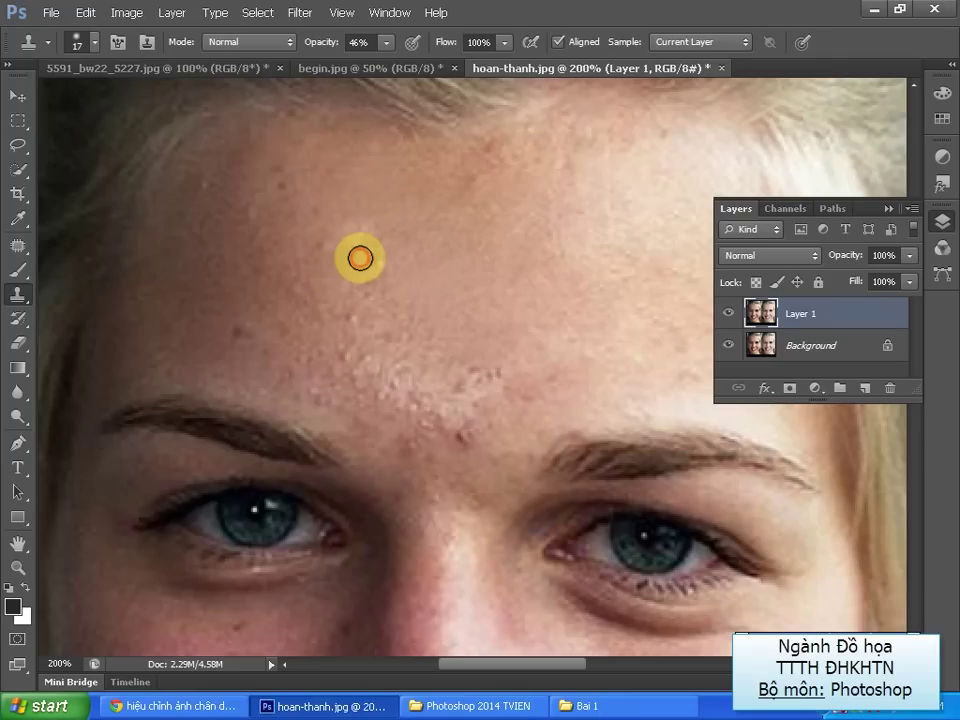
pyautogui.keyDown('alt'); pyautogui.click(392, 248); pyautogui.keyUp('alt')
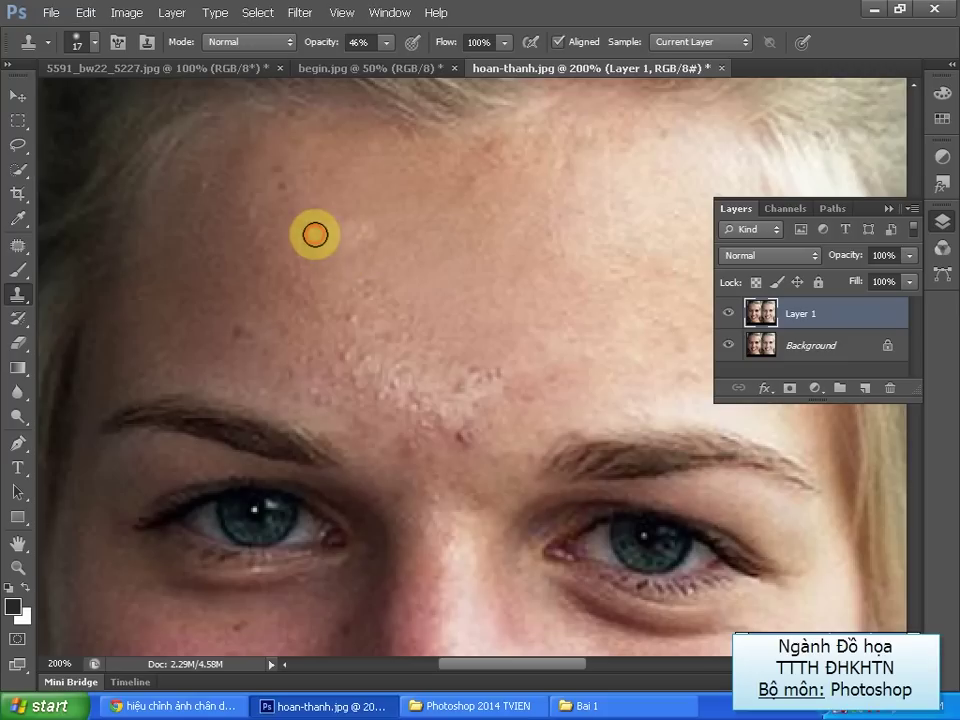
pyautogui.click(351, 238)
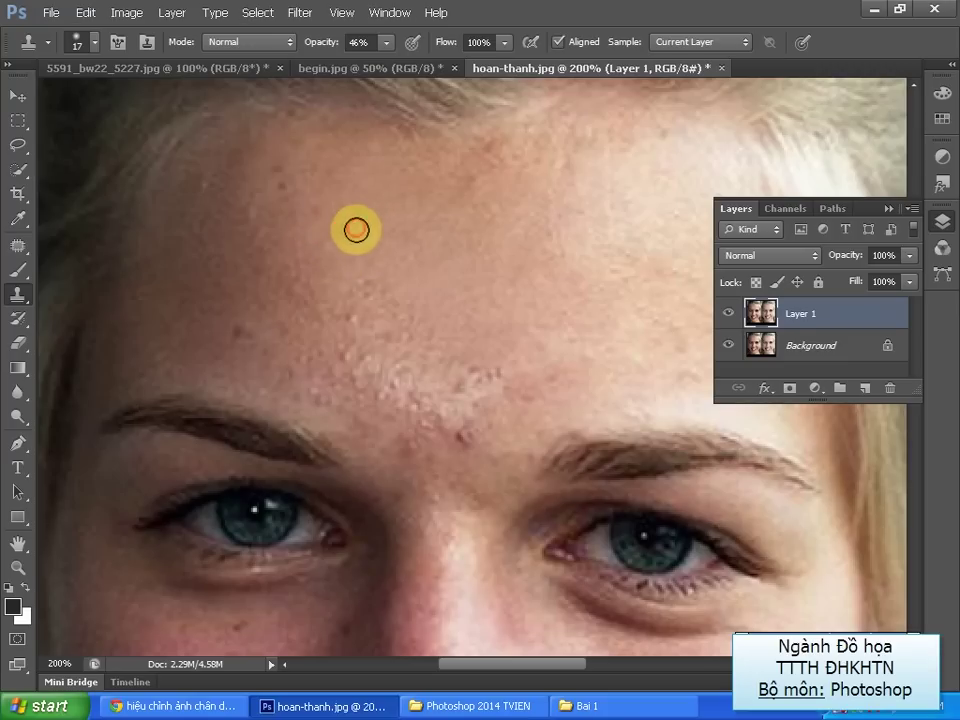
# Enlarge the Clone Stamp to 30 px and stamp sampled skin across the lower forehead
pyautogui.press(']')
pyautogui.press(']')
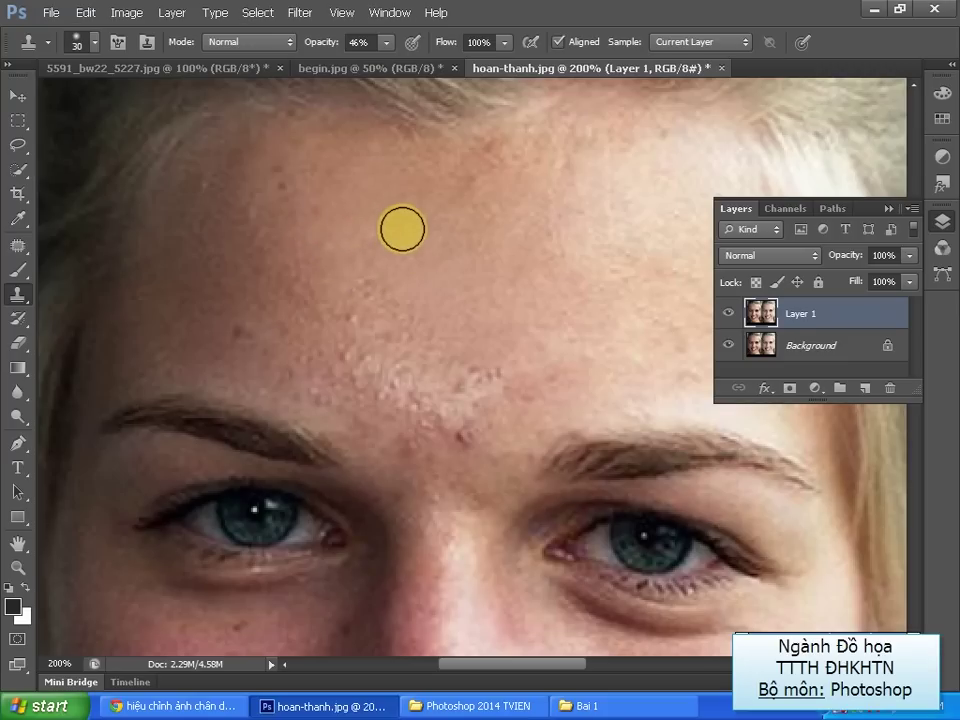
pyautogui.click(375, 261)
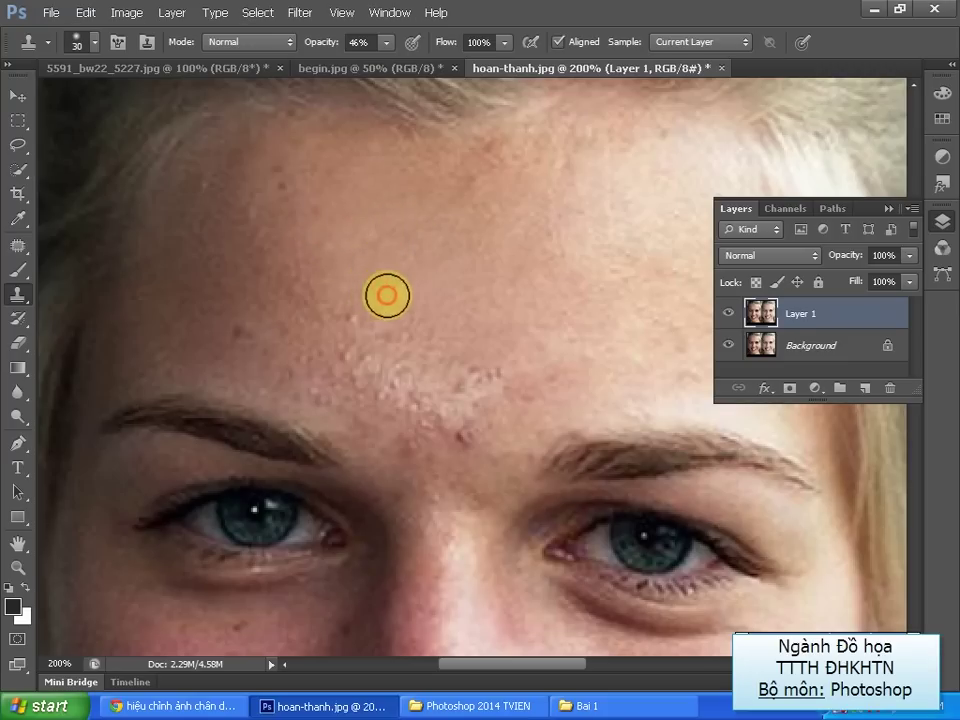
pyautogui.click(394, 343)
pyautogui.click(435, 364)
pyautogui.click(456, 379)
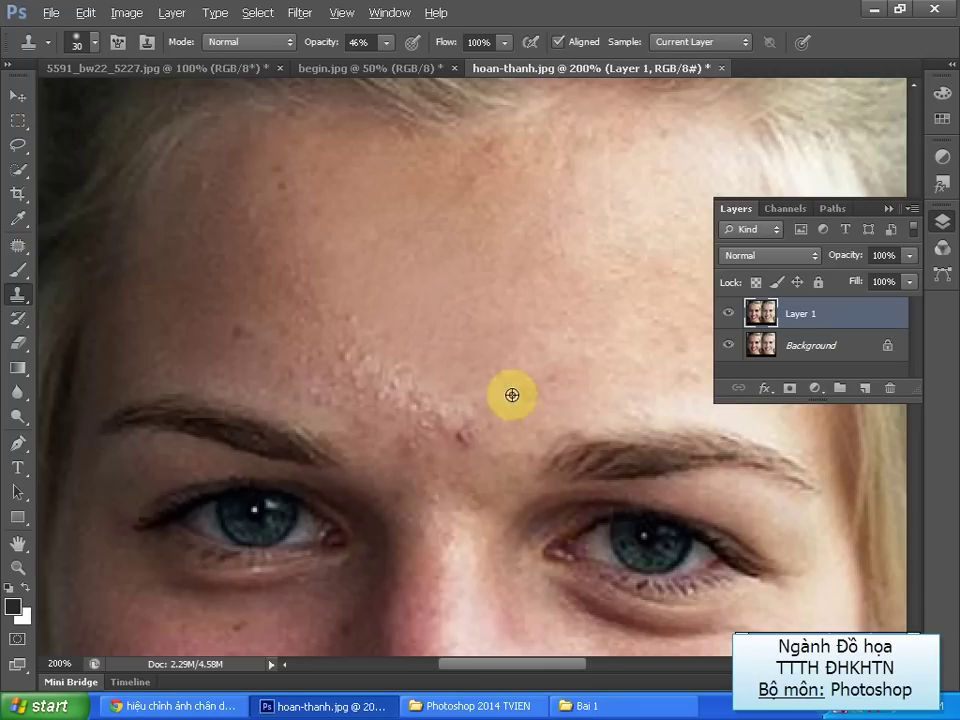
# Cover the acne bumps above the brows with skin sampled beside the cluster
pyautogui.click(496, 370)
pyautogui.click(448, 394)
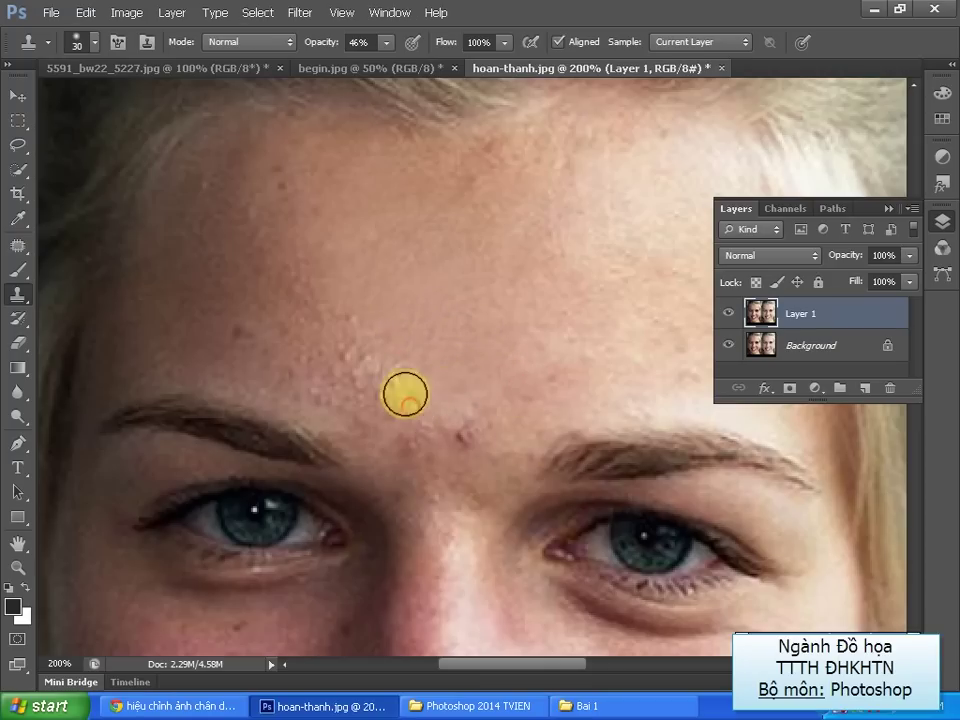
pyautogui.click(432, 346)
pyautogui.click(369, 371)
pyautogui.click(336, 336)
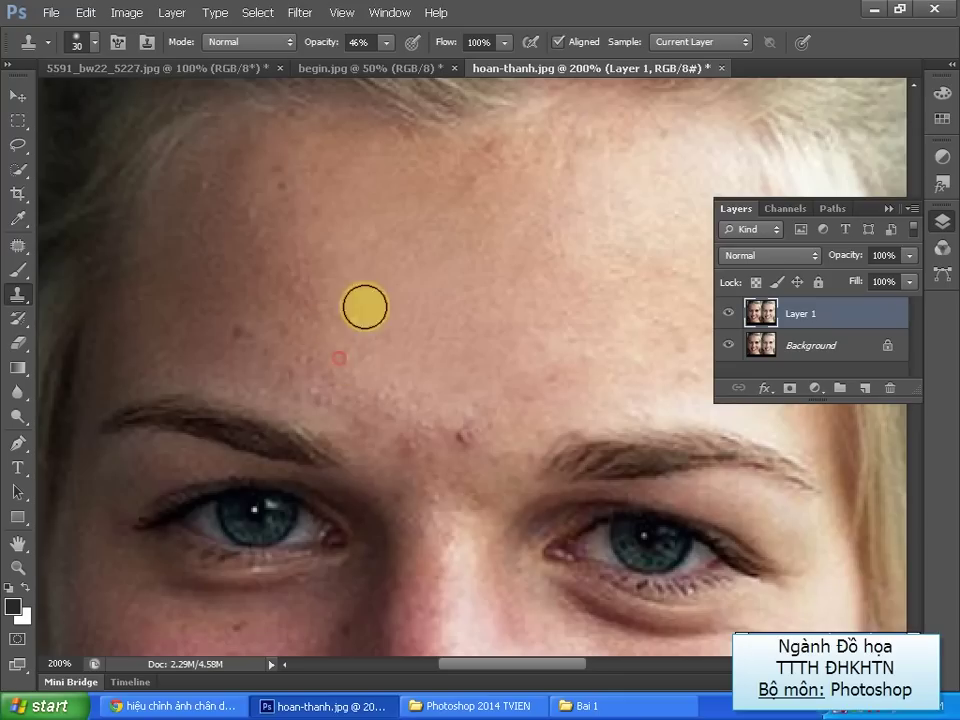
pyautogui.click(349, 328)
# Resample skin above the acne and blend over remaining bumps on the left forehead
pyautogui.click(313, 313)
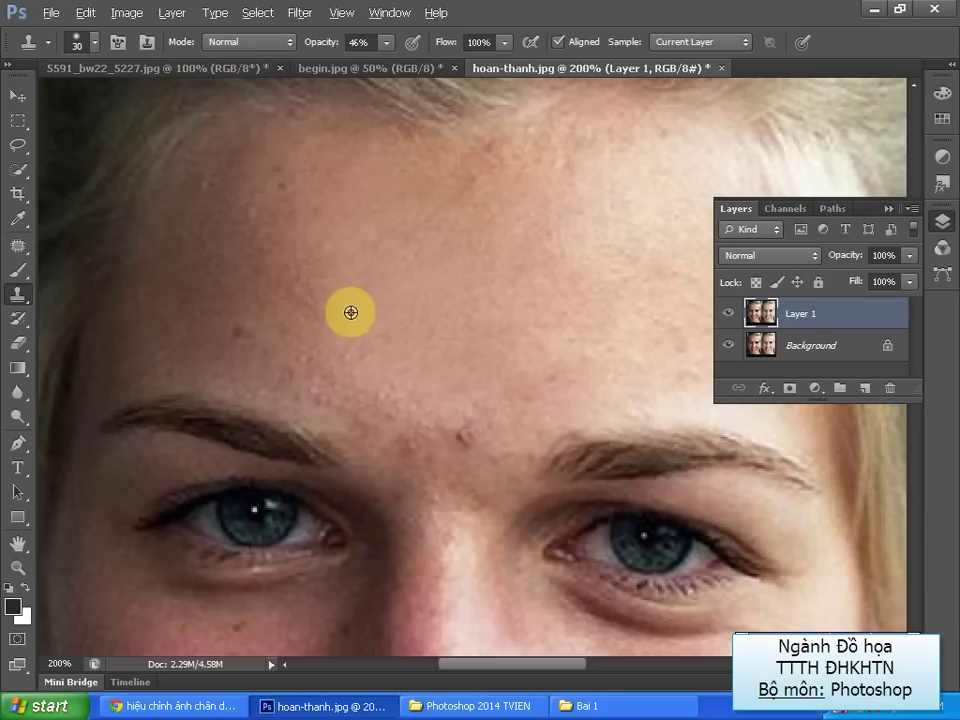
pyautogui.keyDown('alt'); pyautogui.click(349, 313); pyautogui.keyUp('alt')
pyautogui.click(316, 311)
pyautogui.click(300, 261)
pyautogui.click(294, 176)
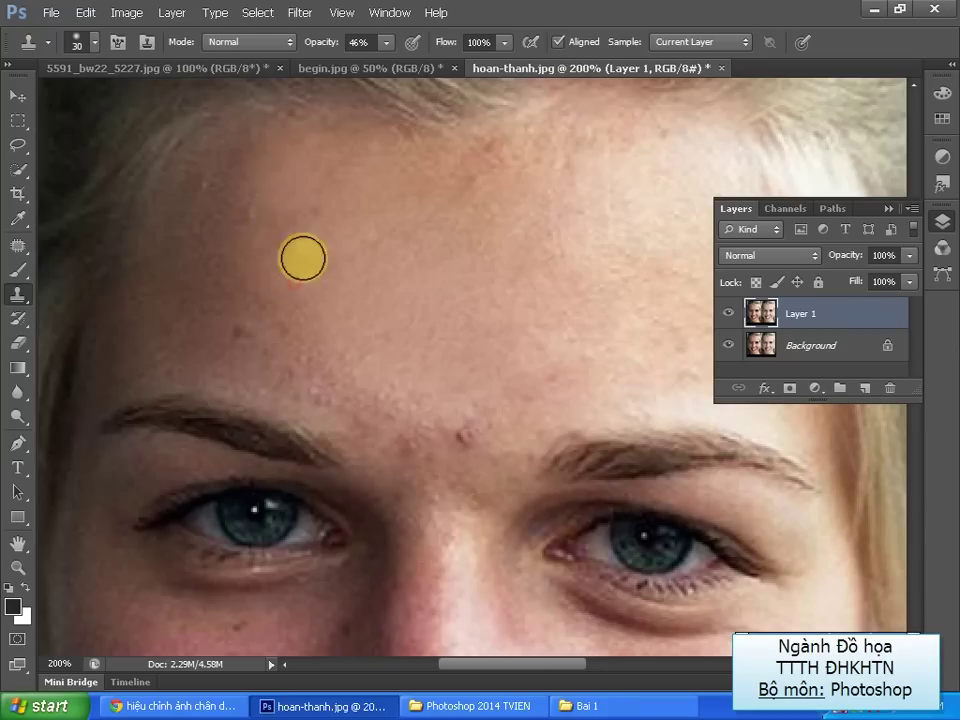
pyautogui.keyDown('alt'); pyautogui.click(285, 300); pyautogui.keyUp('alt')
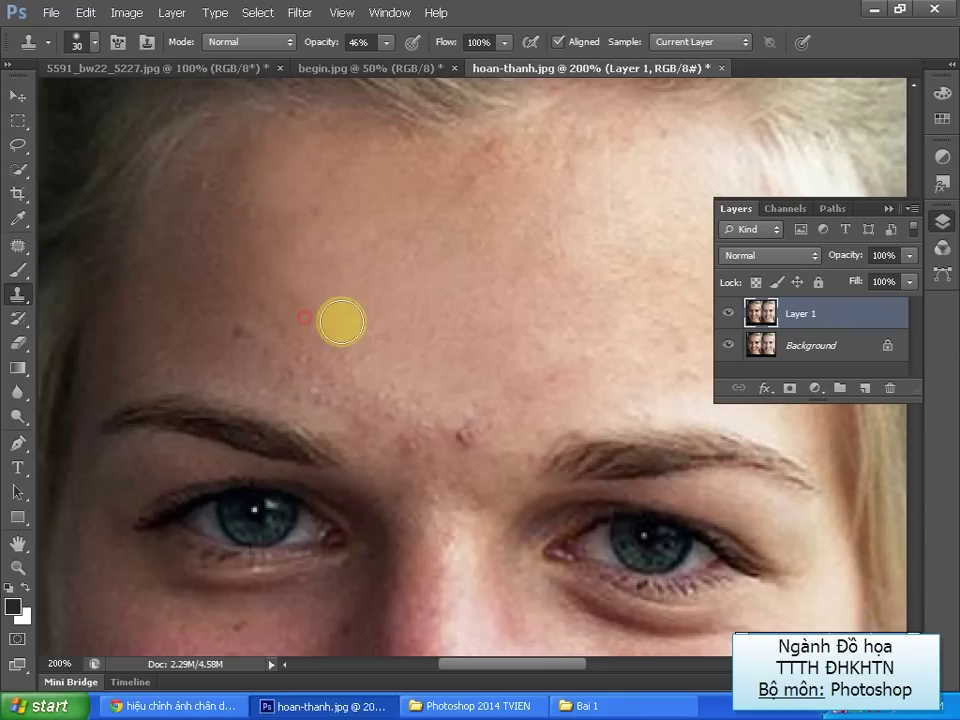
pyautogui.click(306, 235)
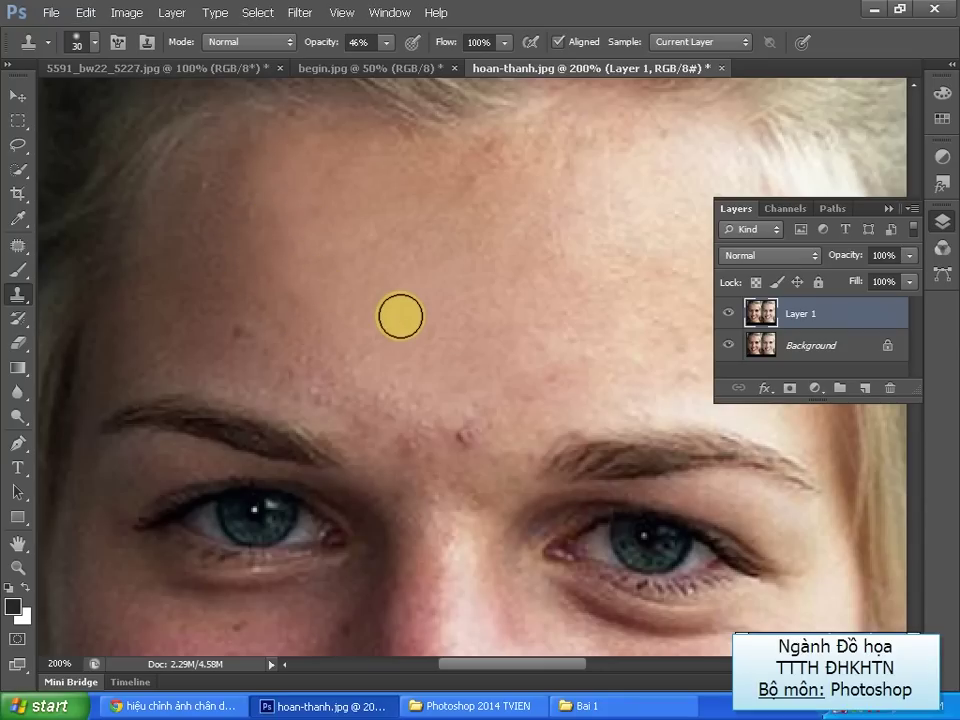
# Check the whole face, then re-center on the left forehead and clone more clean skin there
pyautogui.hotkey('ctrl', '-')
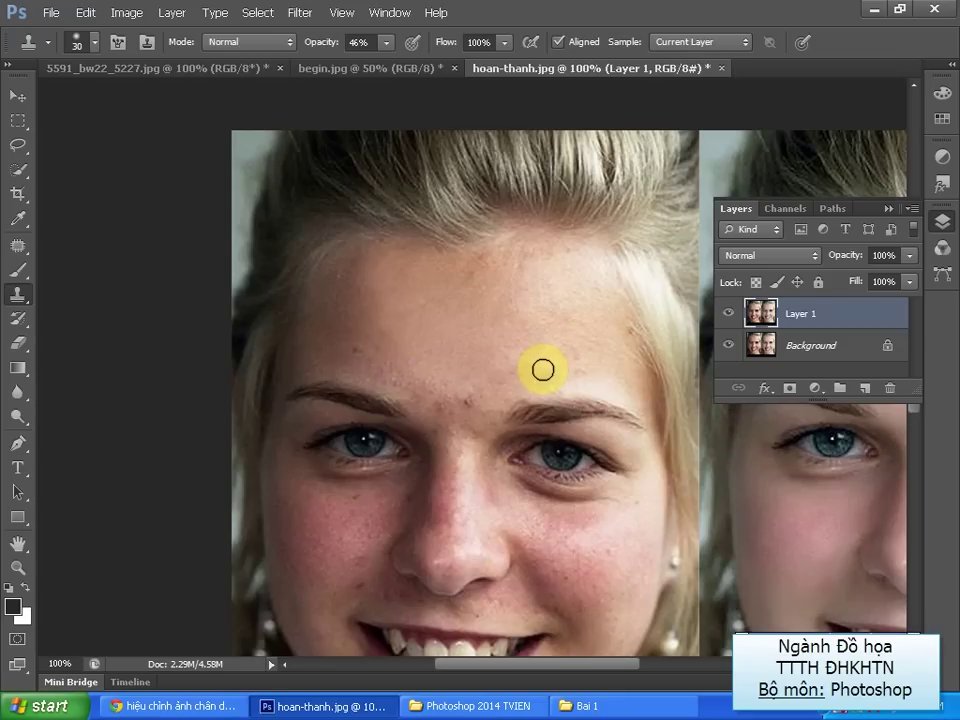
pyautogui.hotkey('ctrl', '+')
pyautogui.moveTo(469, 251); pyautogui.dragTo(514, 310)
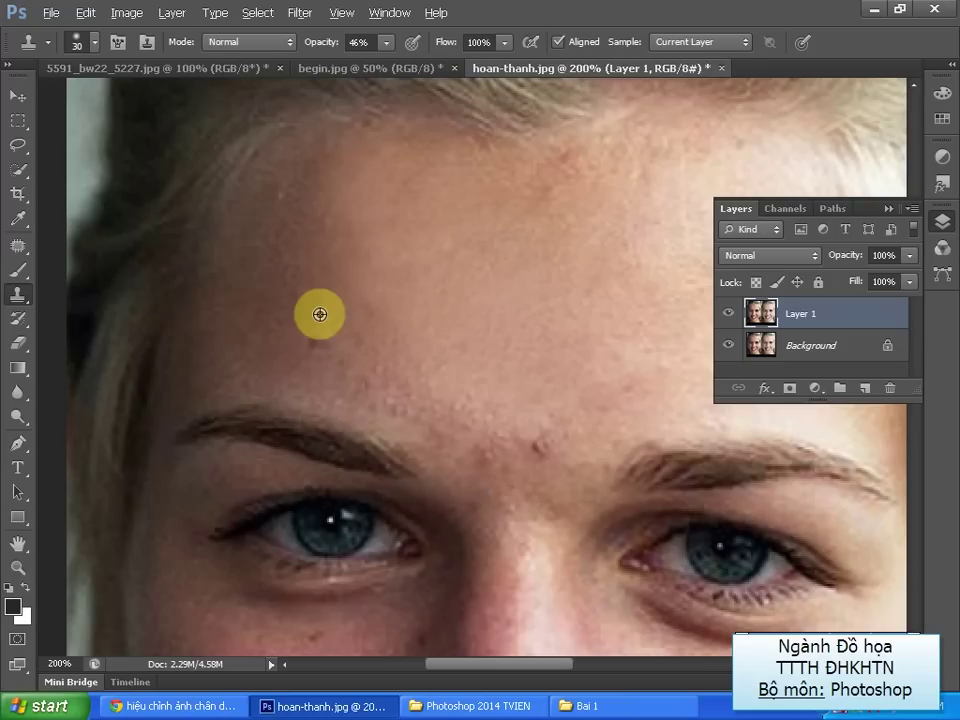
pyautogui.click(315, 285)
pyautogui.click(396, 333)
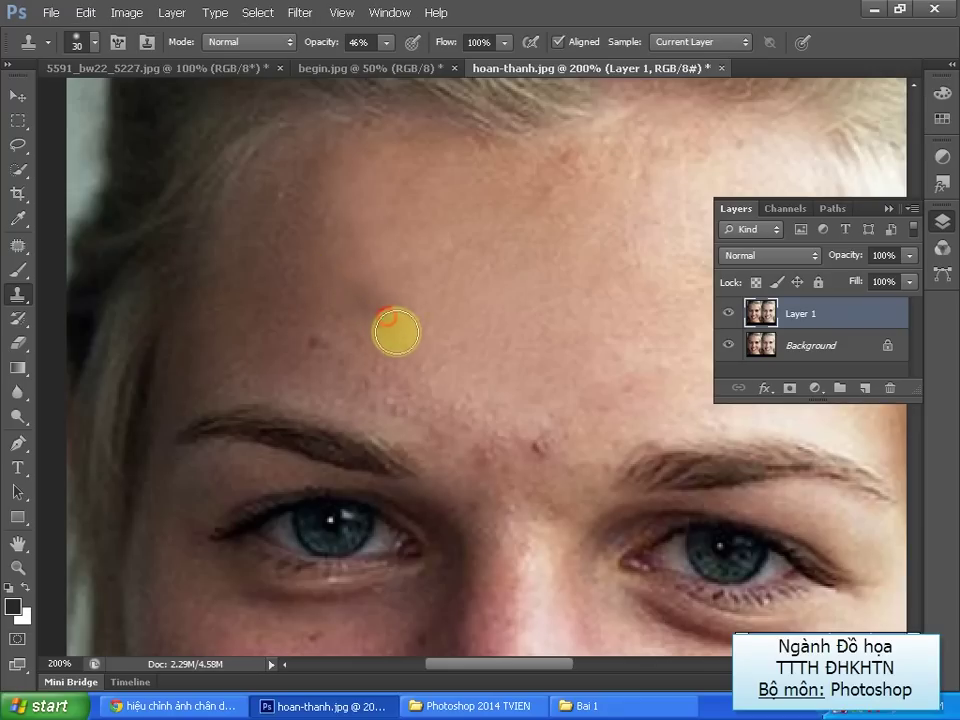
pyautogui.click(392, 306)
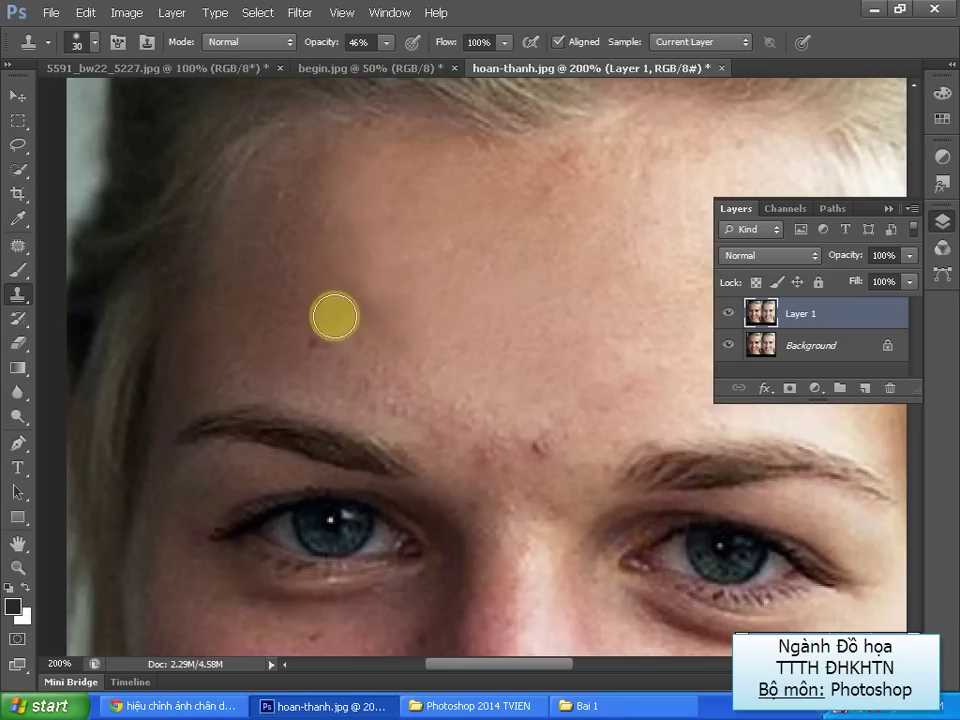
# Lower Clone Stamp opacity to 33% and blend skin on the upper-left forehead
pyautogui.click(386, 42)
pyautogui.moveTo(386, 70); pyautogui.dragTo(376, 70)
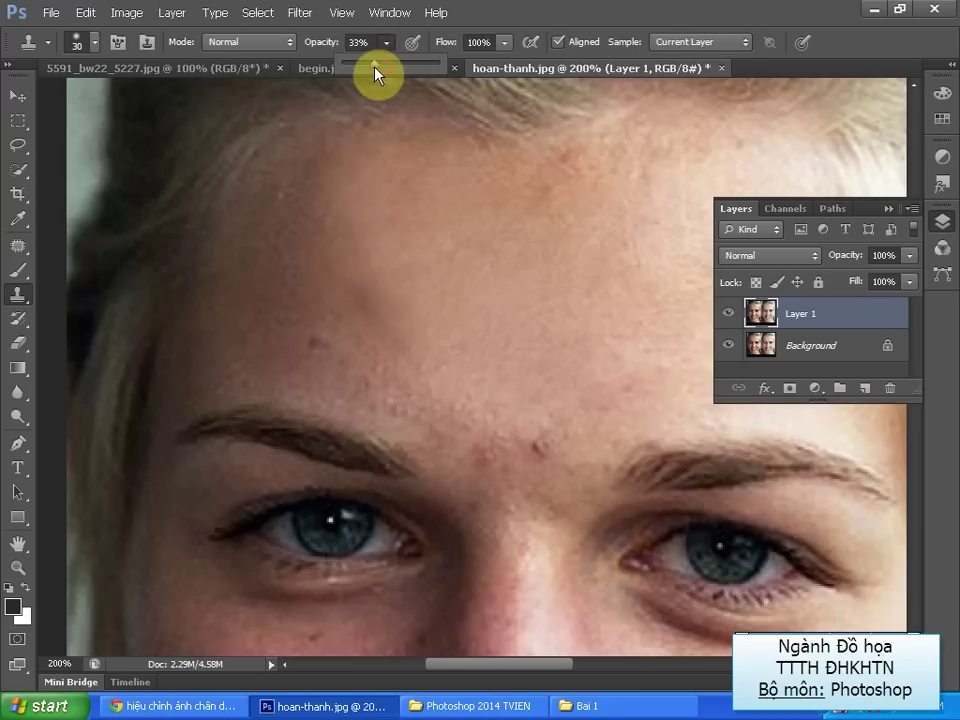
pyautogui.click(280, 205)
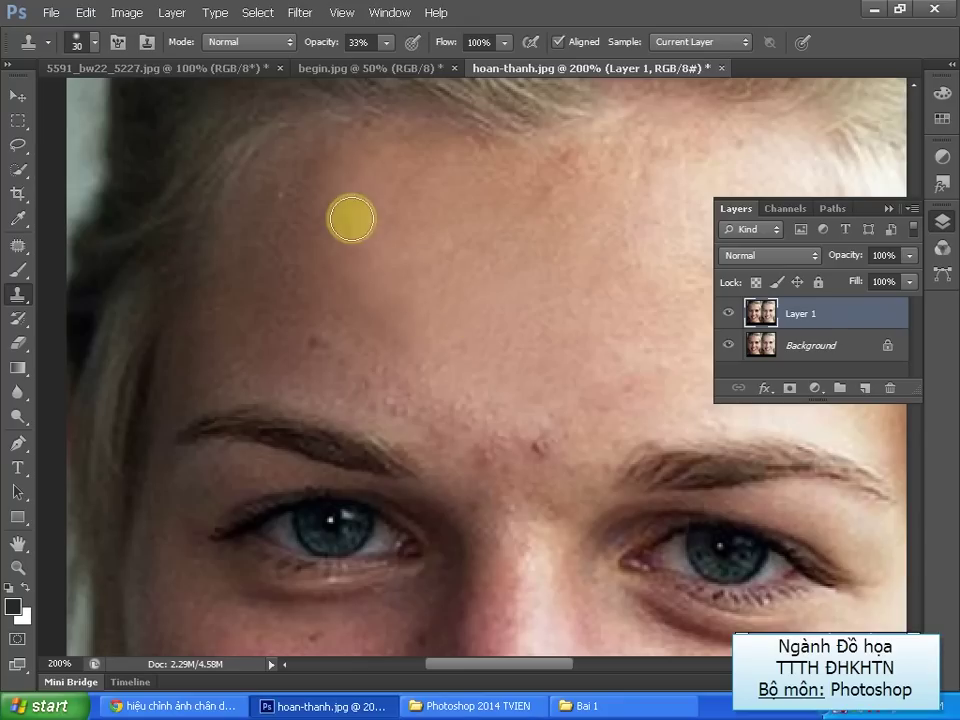
pyautogui.click(317, 213)
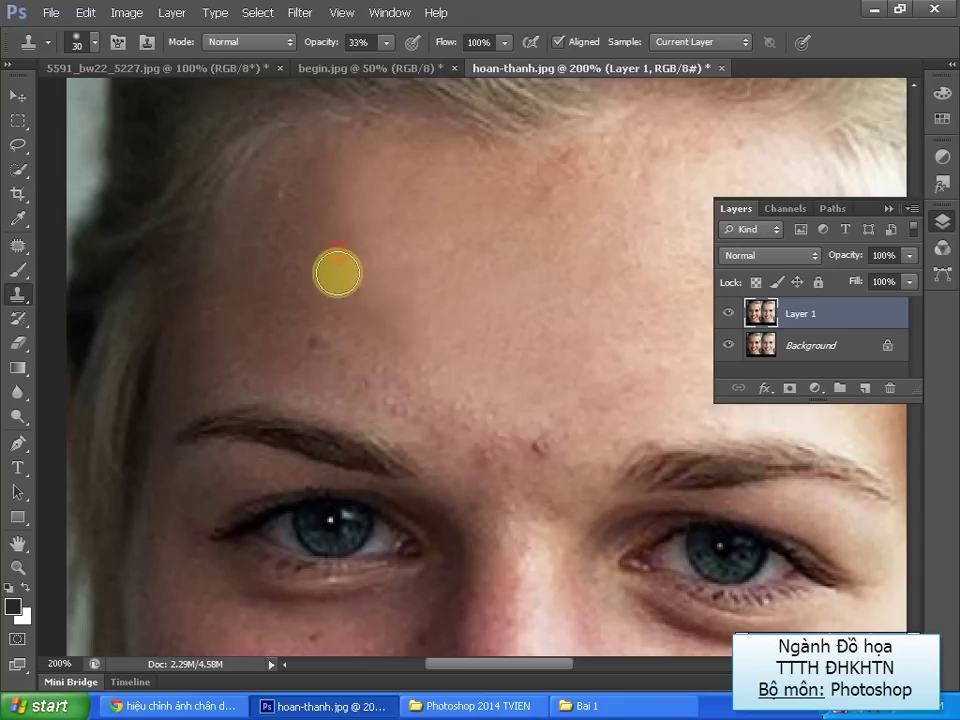
pyautogui.click(285, 236)
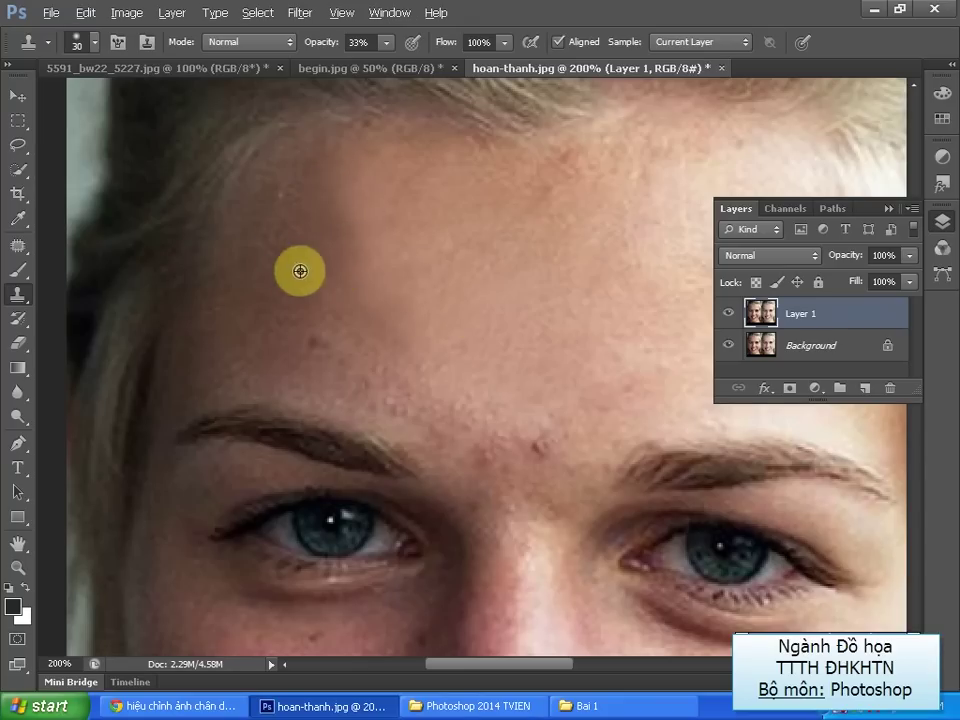
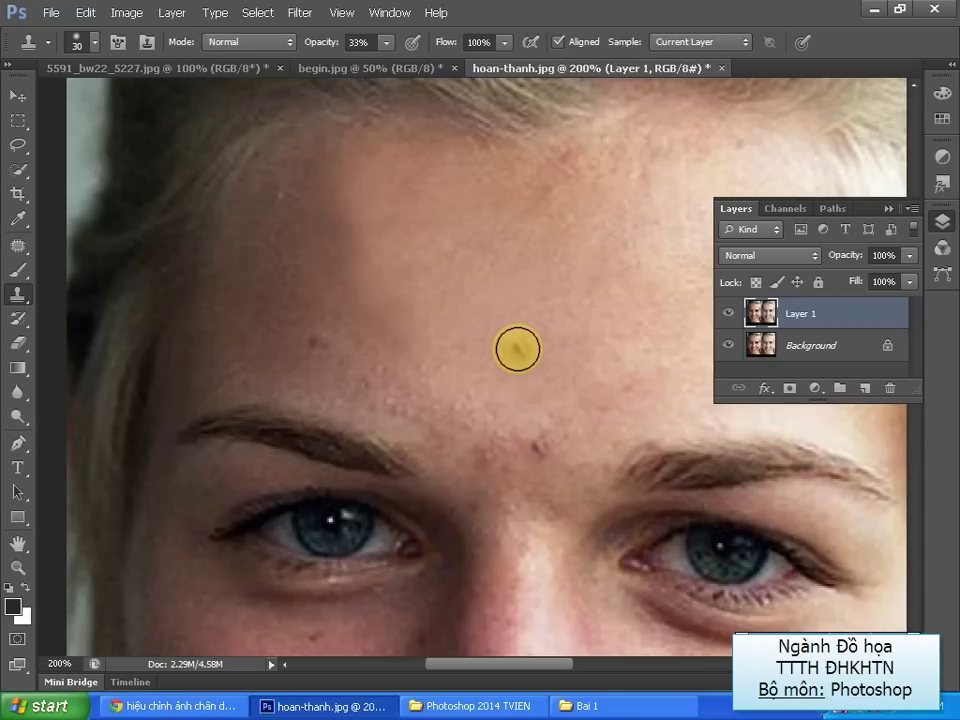
# Sample clean mid-forehead skin and dab it over blotches on the upper forehead
pyautogui.keyDown('alt'); pyautogui.click(515, 337); pyautogui.keyUp('alt')
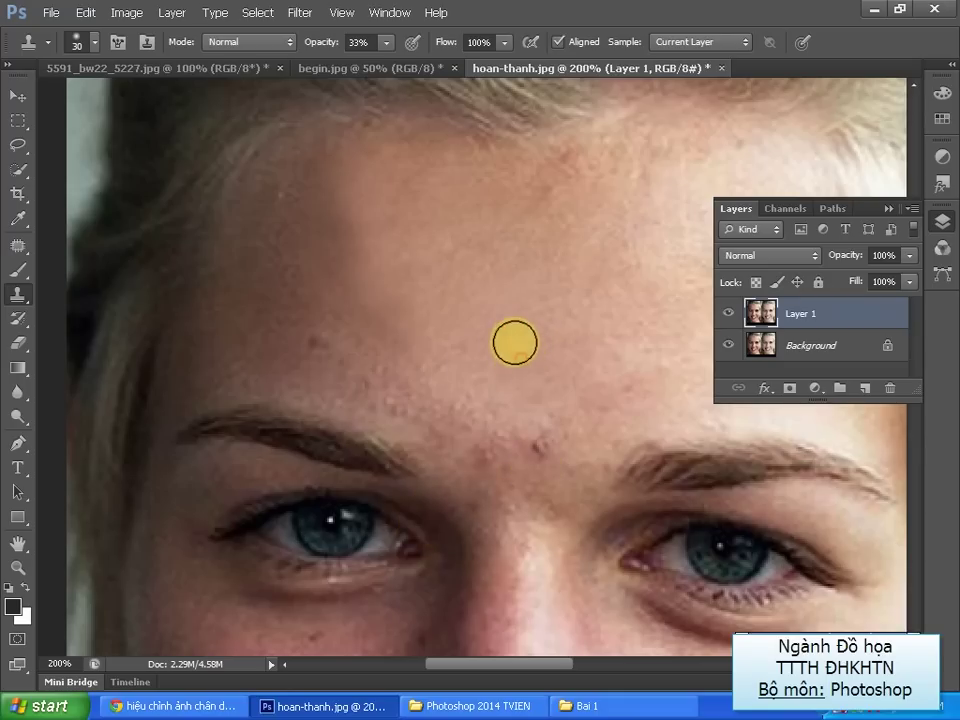
pyautogui.click(357, 277)
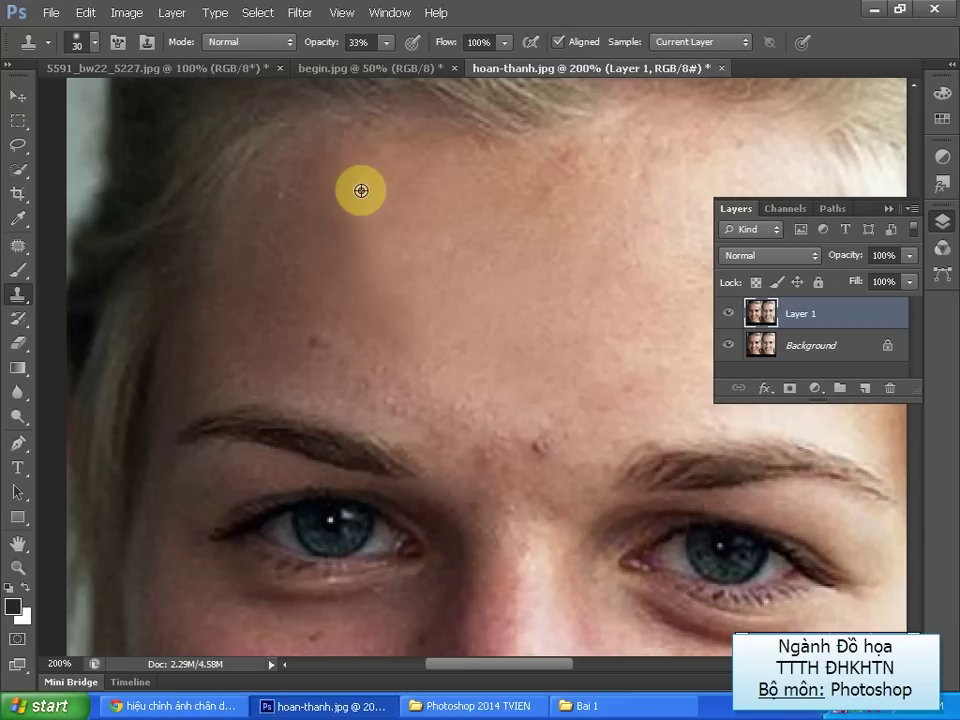
pyautogui.click(347, 223)
pyautogui.click(327, 192)
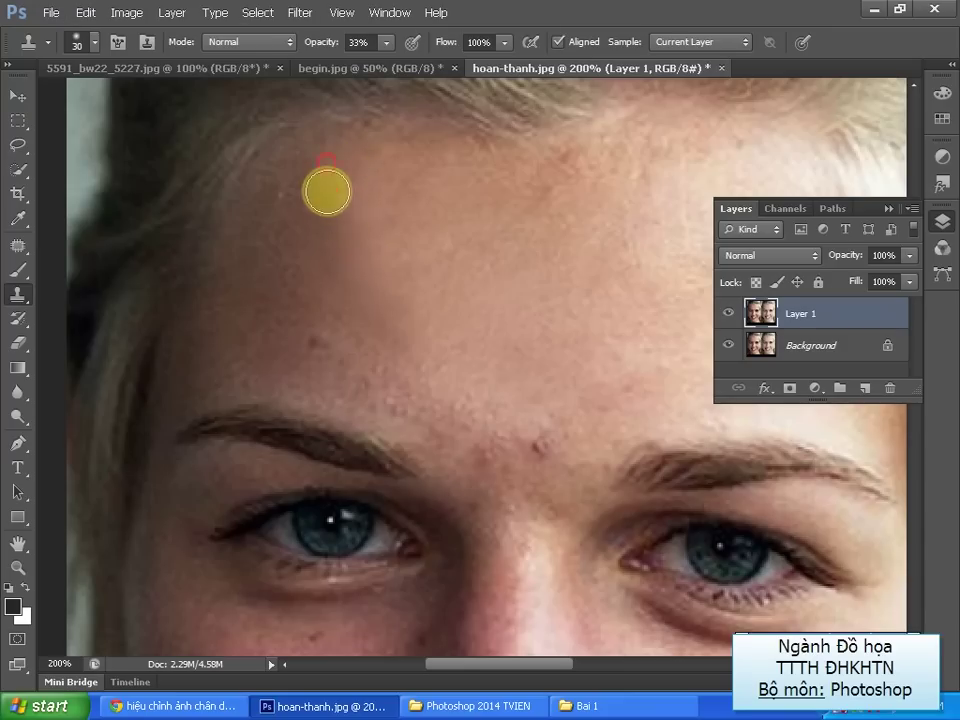
pyautogui.click(319, 213)
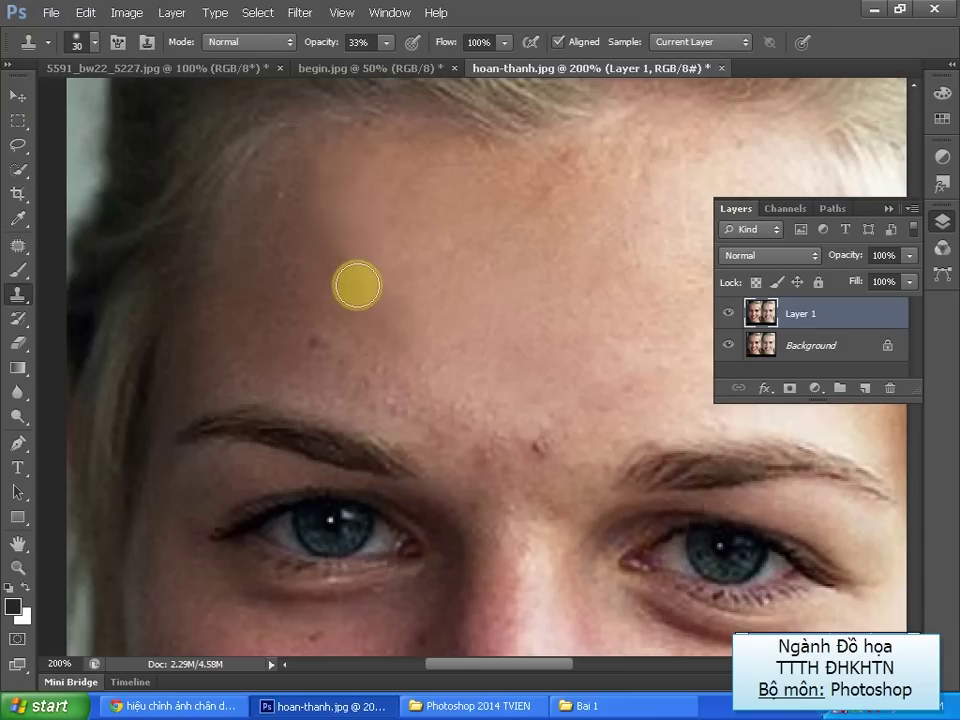
pyautogui.click(315, 261)
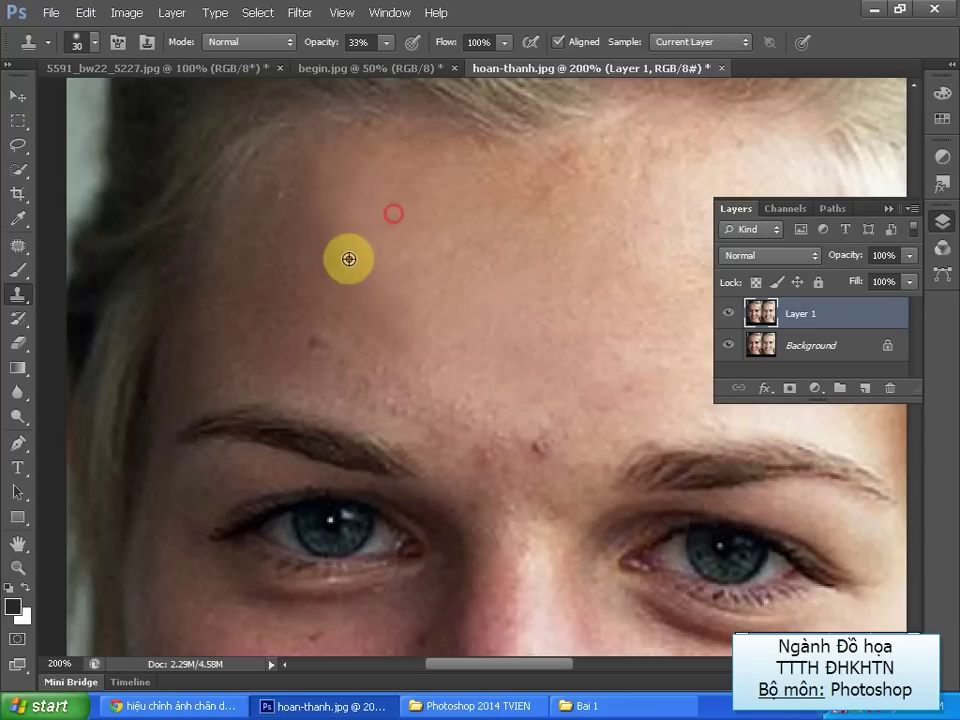
pyautogui.click(294, 259)
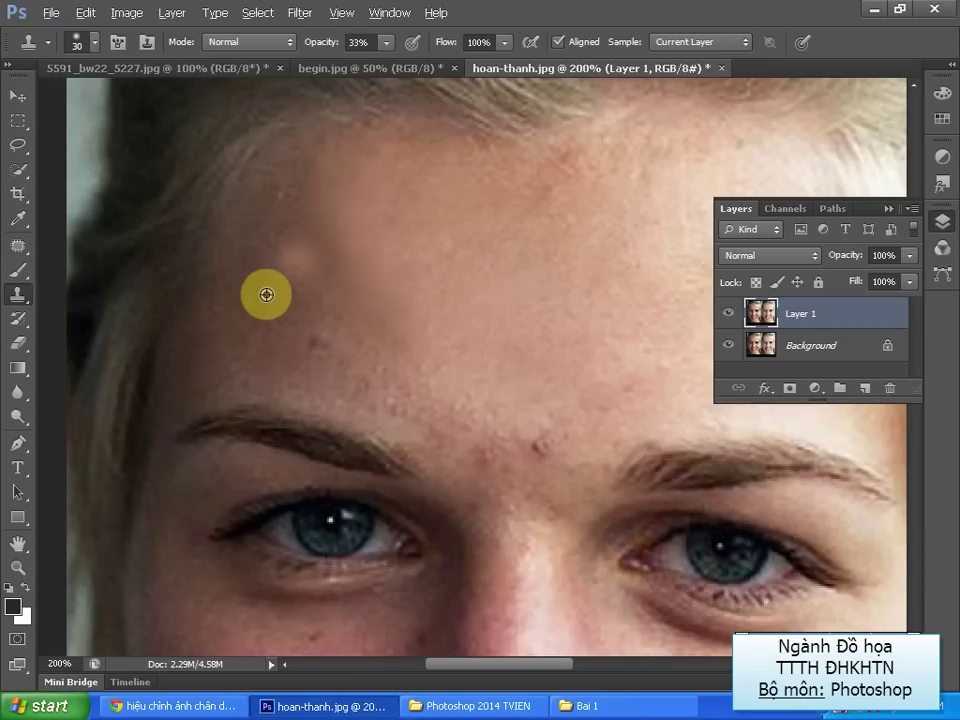
# Resample forehead skin and paint smooth strokes over the middle forehead bumps
pyautogui.keyDown('alt'); pyautogui.click(266, 294); pyautogui.keyUp('alt')
pyautogui.click(293, 273)
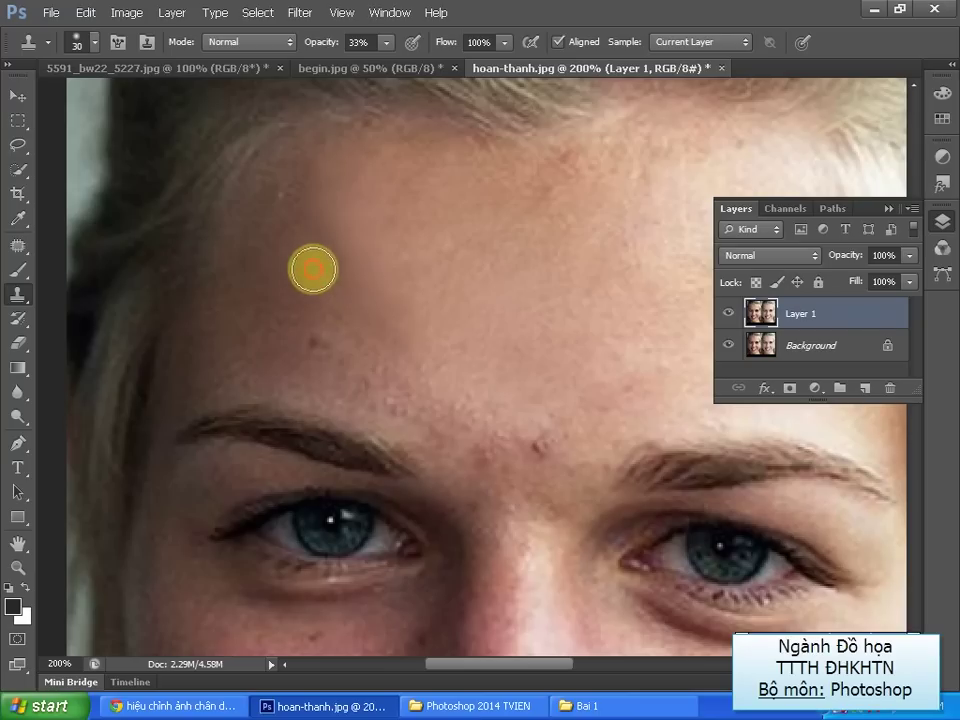
pyautogui.moveTo(296, 253); pyautogui.dragTo(317, 190)
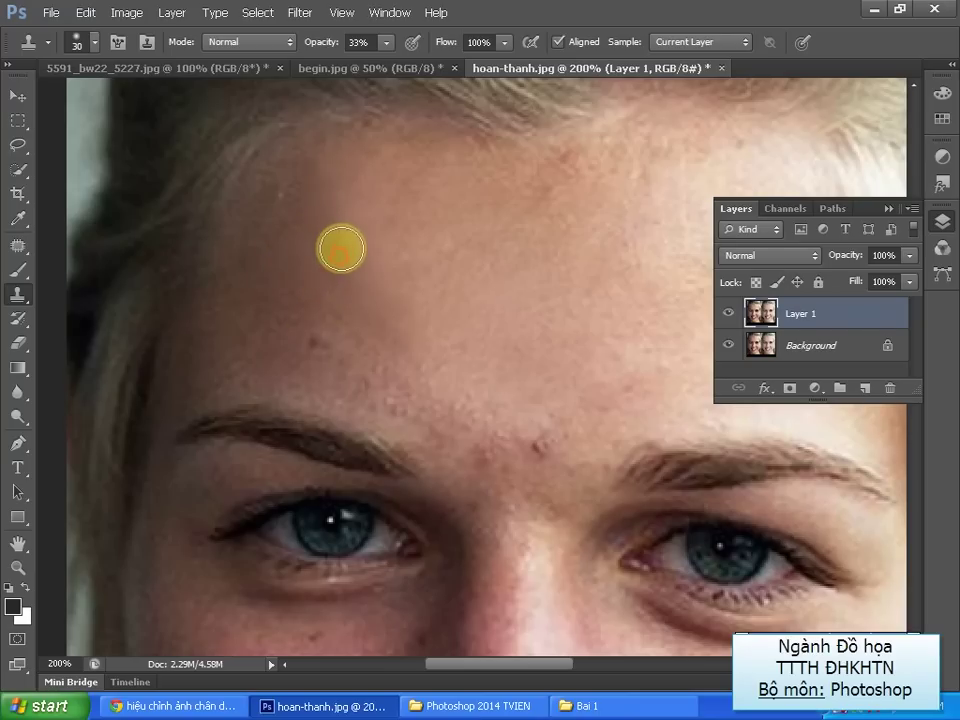
pyautogui.click(339, 228)
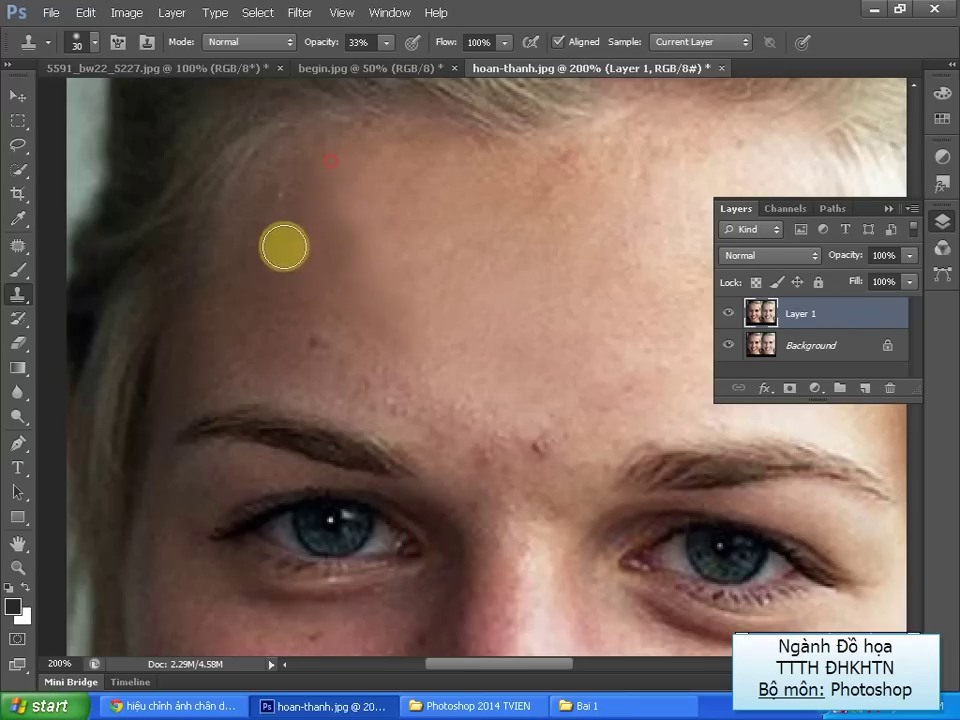
pyautogui.click(290, 186)
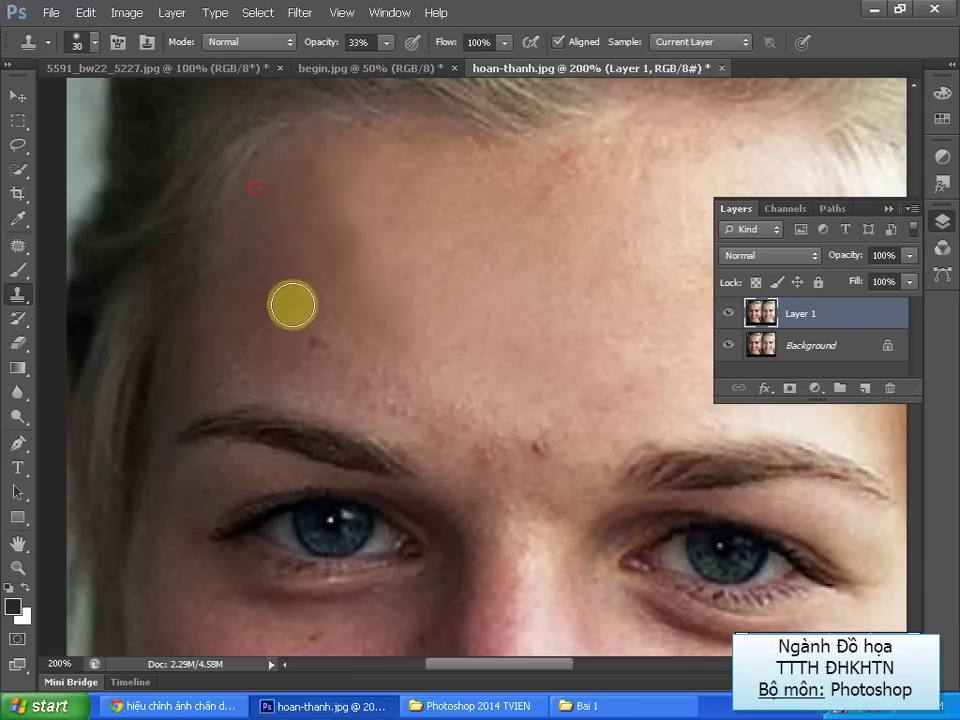
pyautogui.click(290, 283)
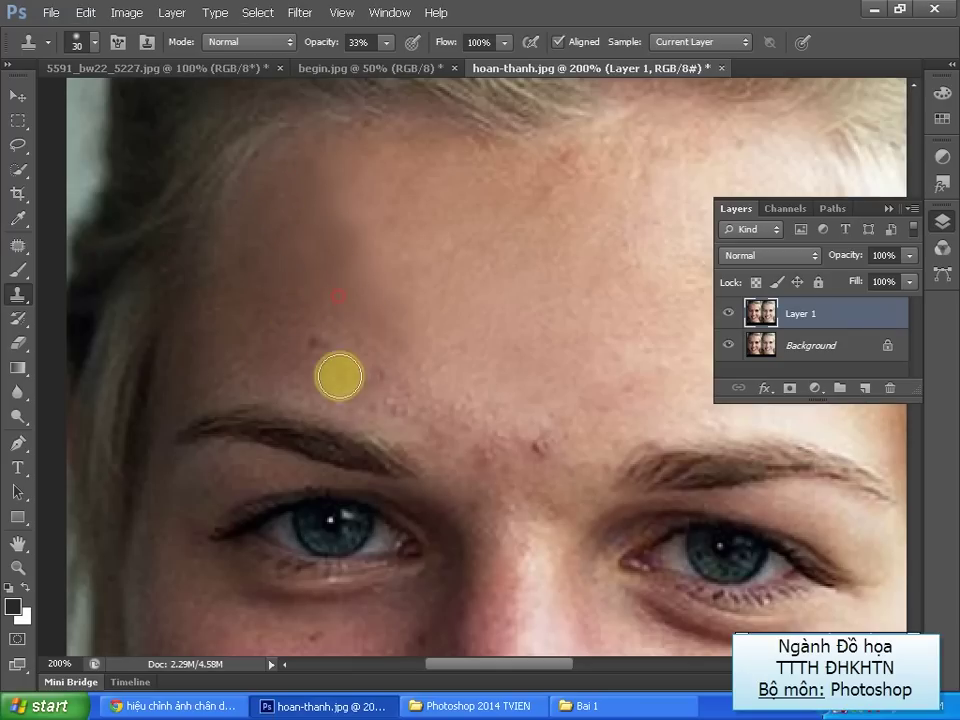
# Clone lower-forehead skin over bumps above the left eyebrow and blend it upward
pyautogui.click(337, 349)
pyautogui.click(356, 368)
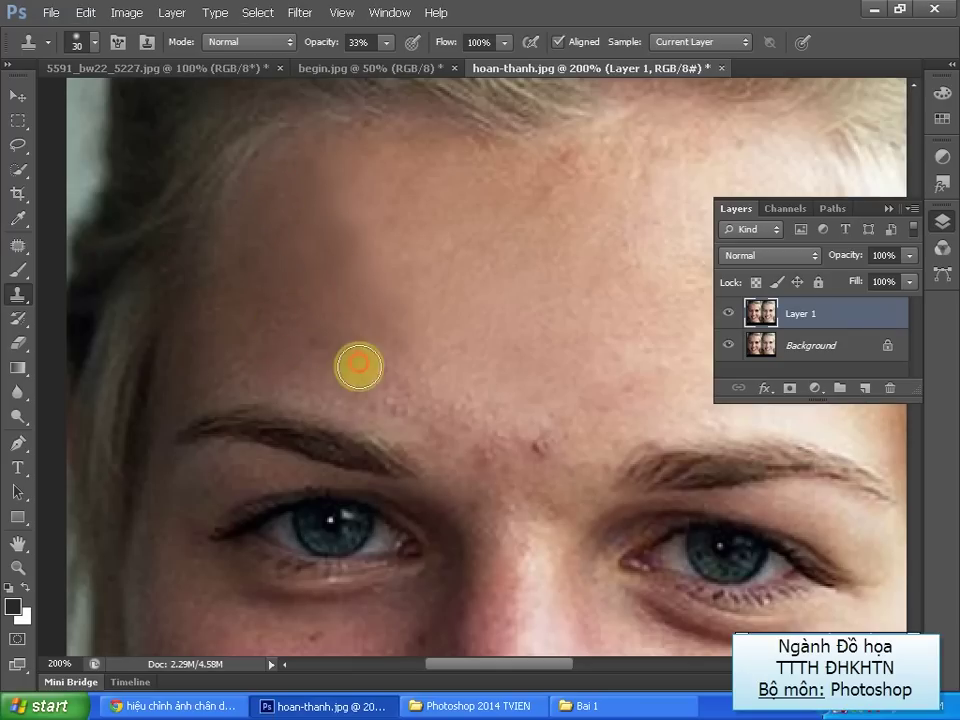
pyautogui.click(312, 337)
pyautogui.click(392, 388)
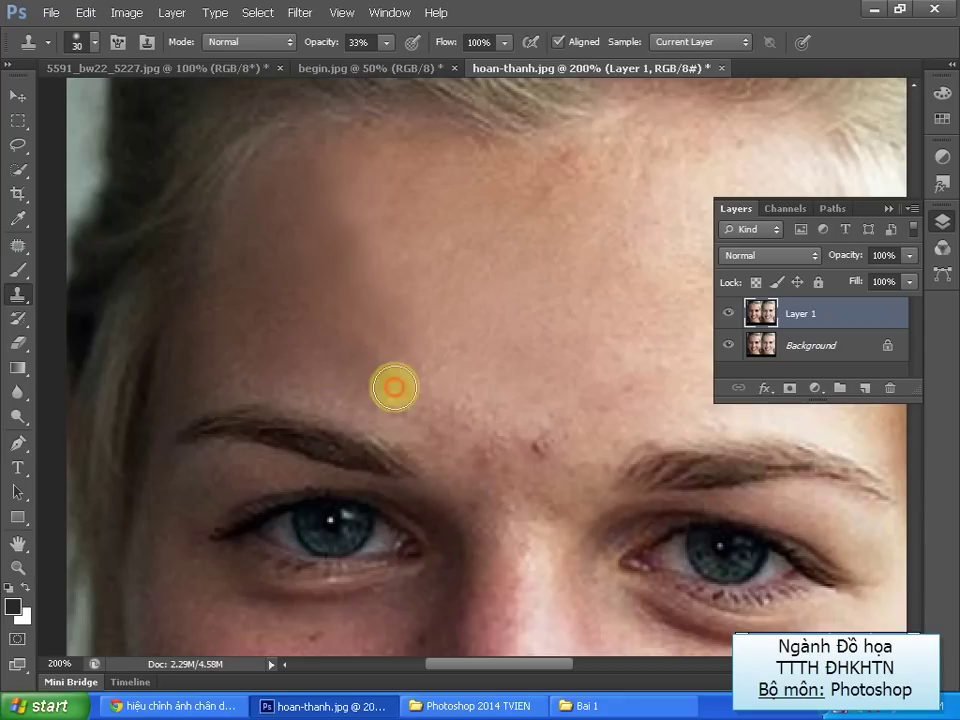
pyautogui.click(400, 355)
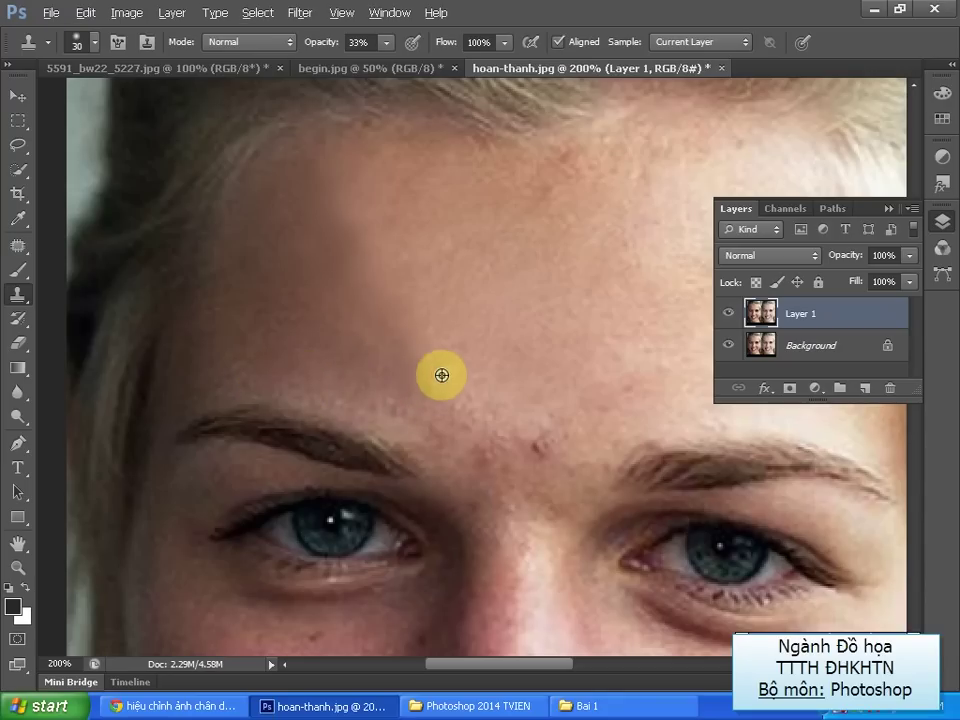
pyautogui.click(418, 392)
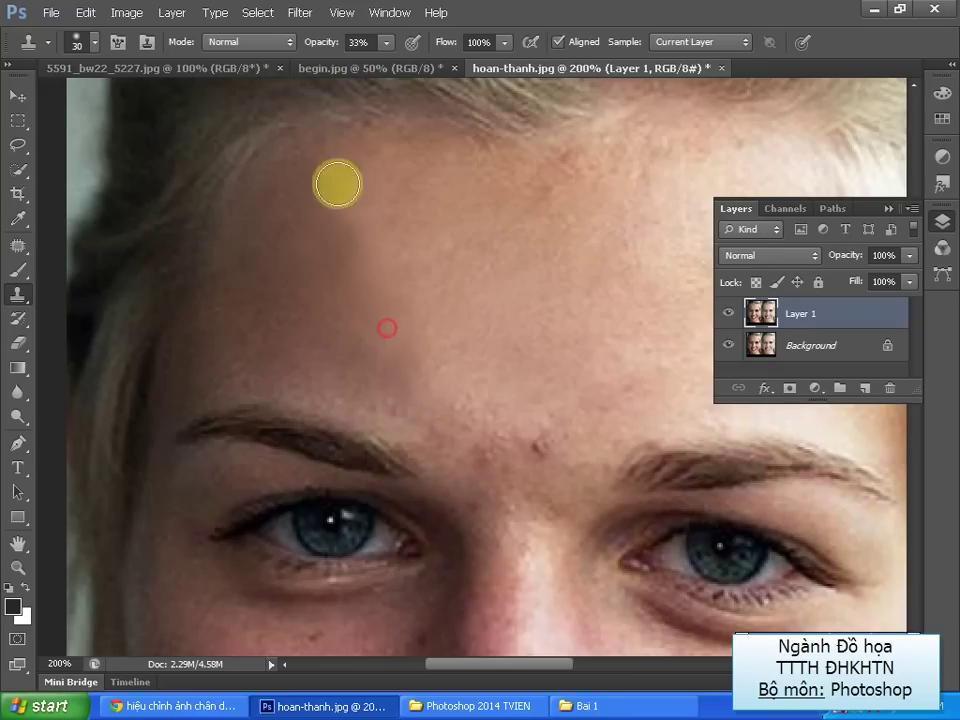
pyautogui.moveTo(463, 300); pyautogui.dragTo(169, 197)
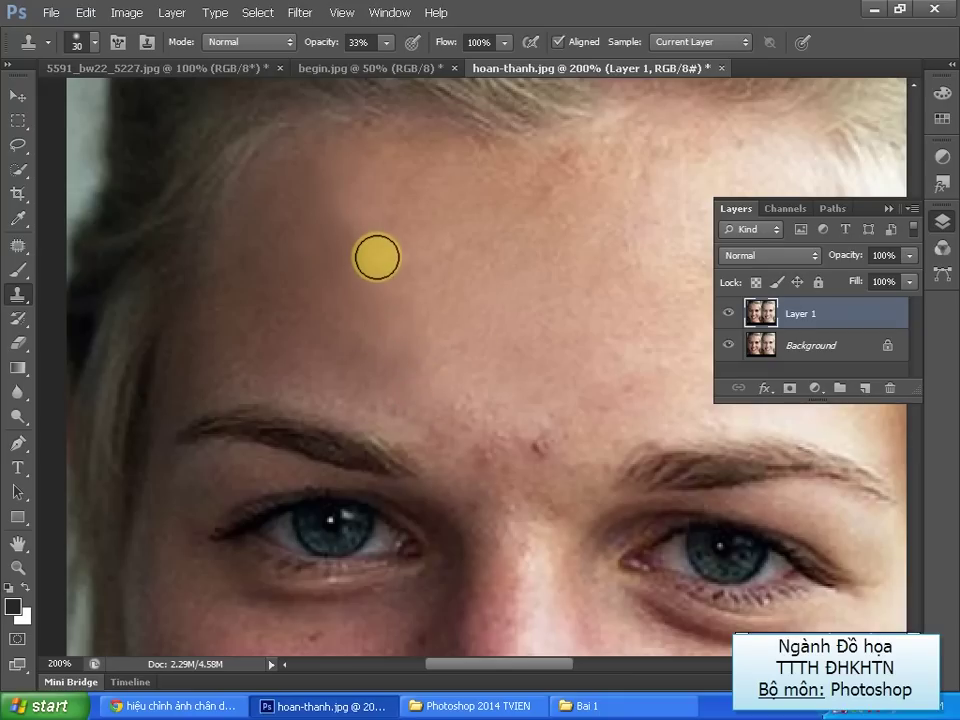
# Switch to the Healing Brush Tool with brush size 45
pyautogui.click(25, 303)
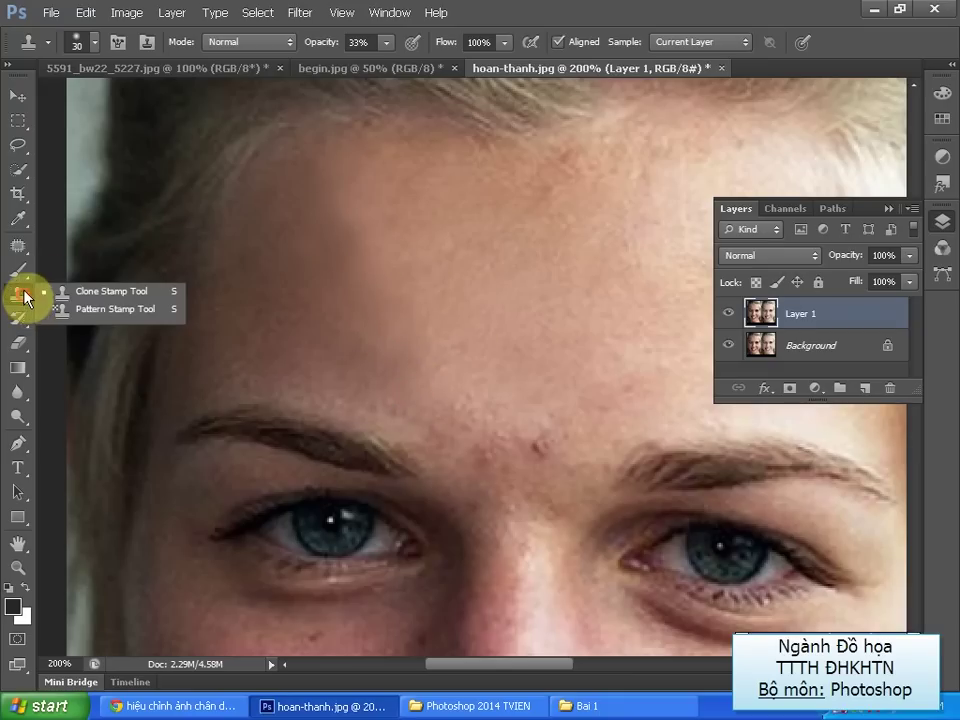
pyautogui.click(25, 250)
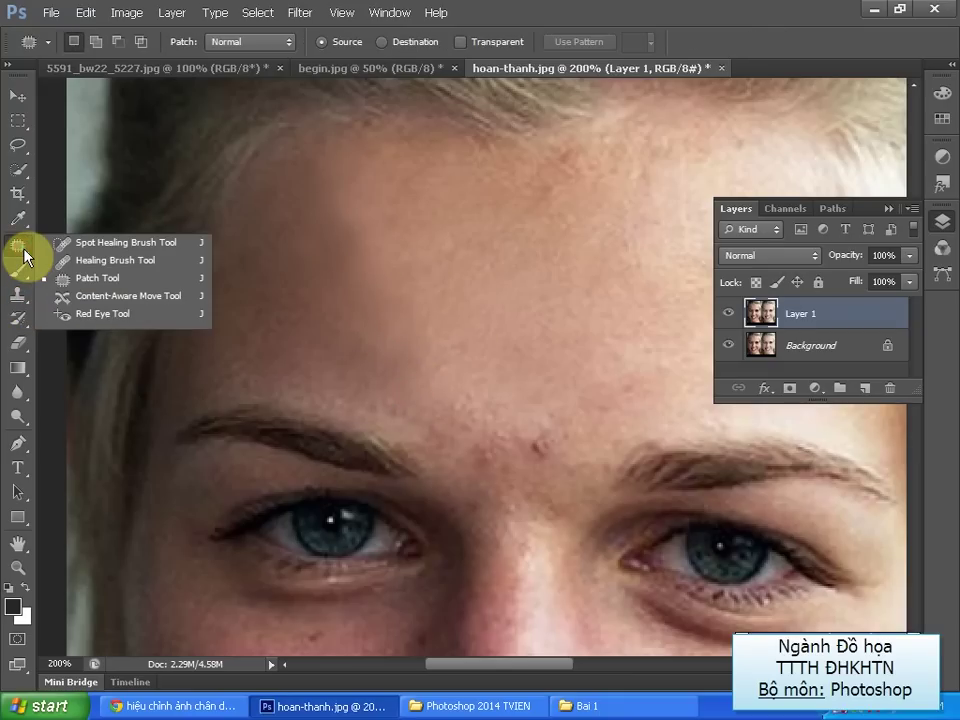
pyautogui.click(115, 260)
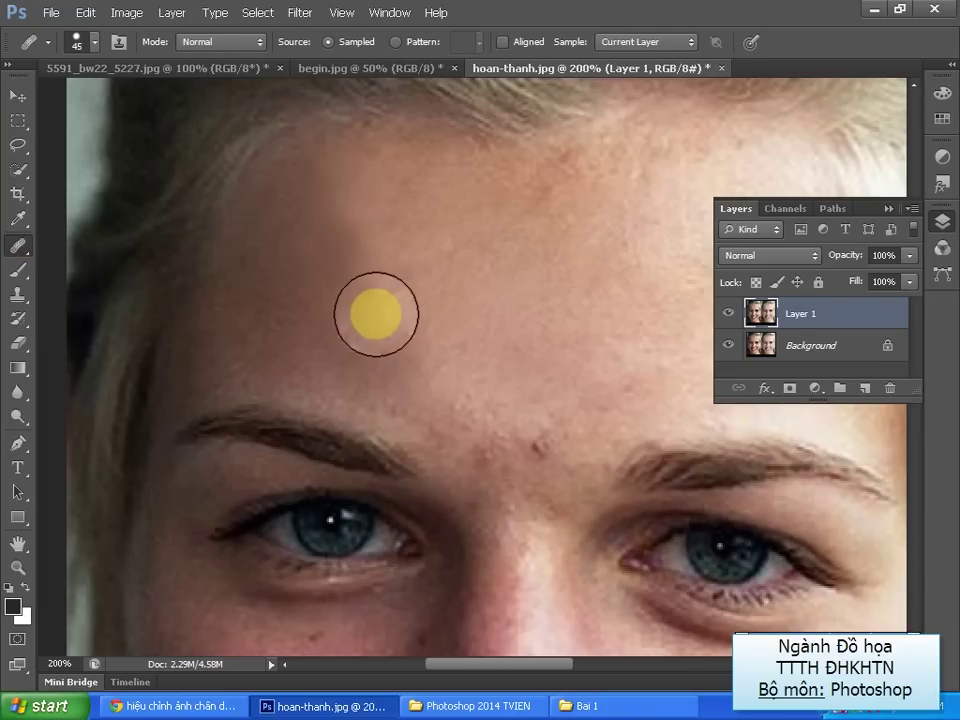
pyautogui.keyDown('alt'); pyautogui.click(396, 283); pyautogui.keyUp('alt')
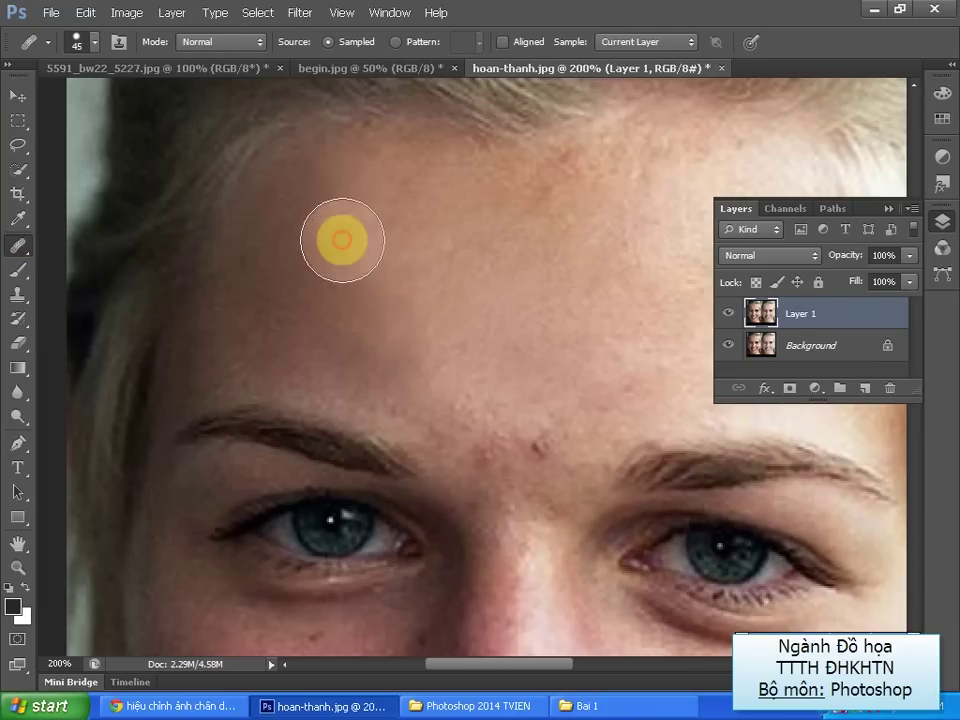
# Heal spots above the left eyebrow and beside the left eye using clean forehead skin
pyautogui.click(243, 397)
pyautogui.keyDown('alt'); pyautogui.click(311, 171); pyautogui.keyUp('alt')
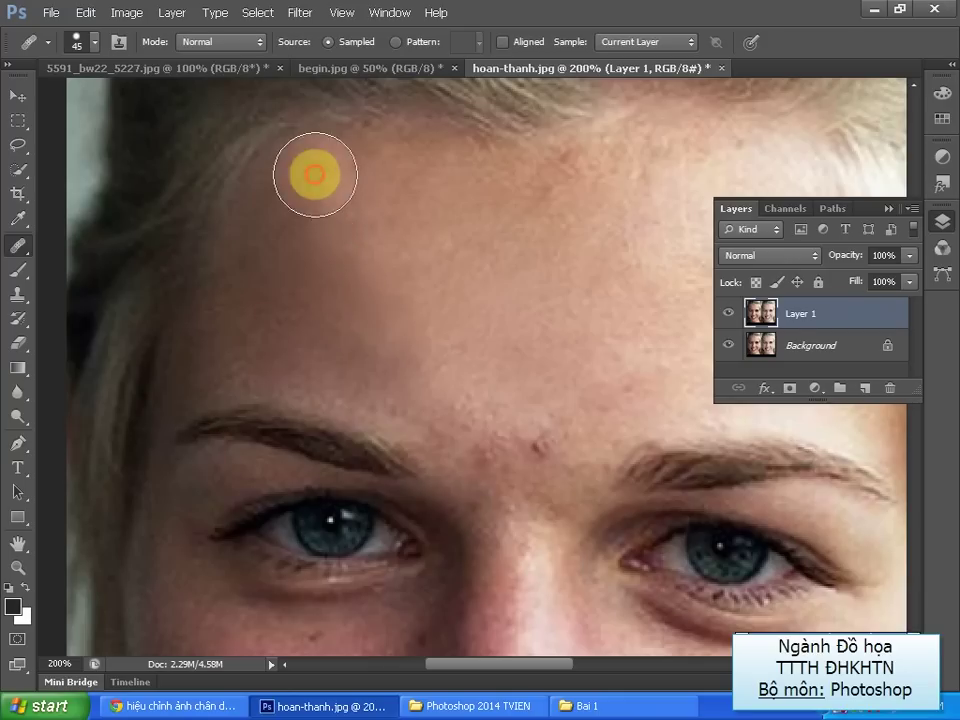
pyautogui.moveTo(285, 456); pyautogui.dragTo(243, 492)
pyautogui.keyDown('alt'); pyautogui.click(370, 302); pyautogui.keyUp('alt')
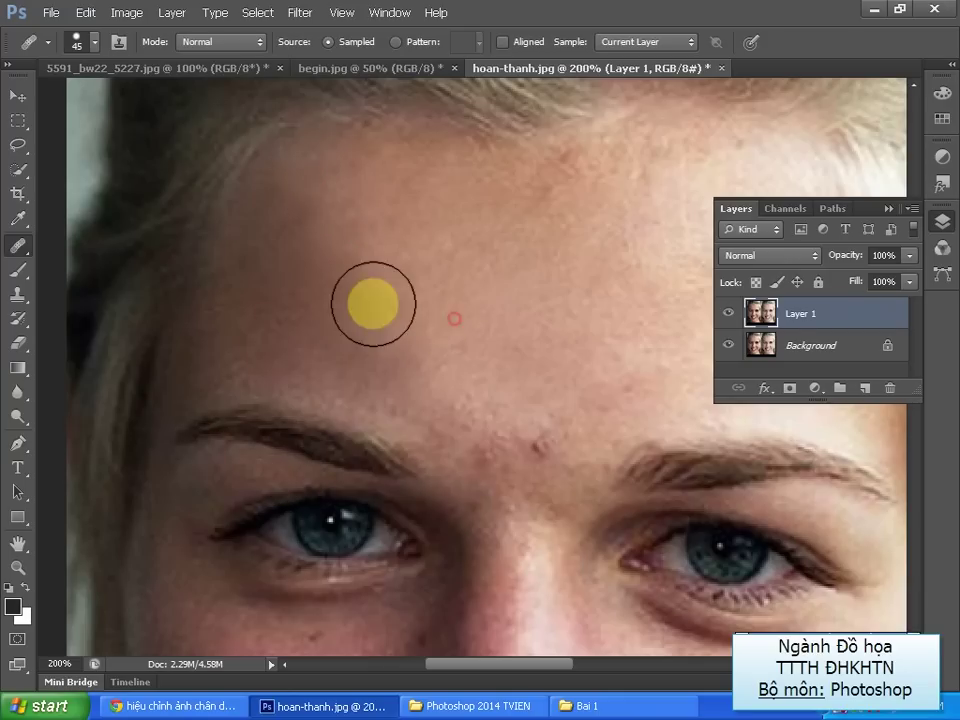
pyautogui.click(405, 500)
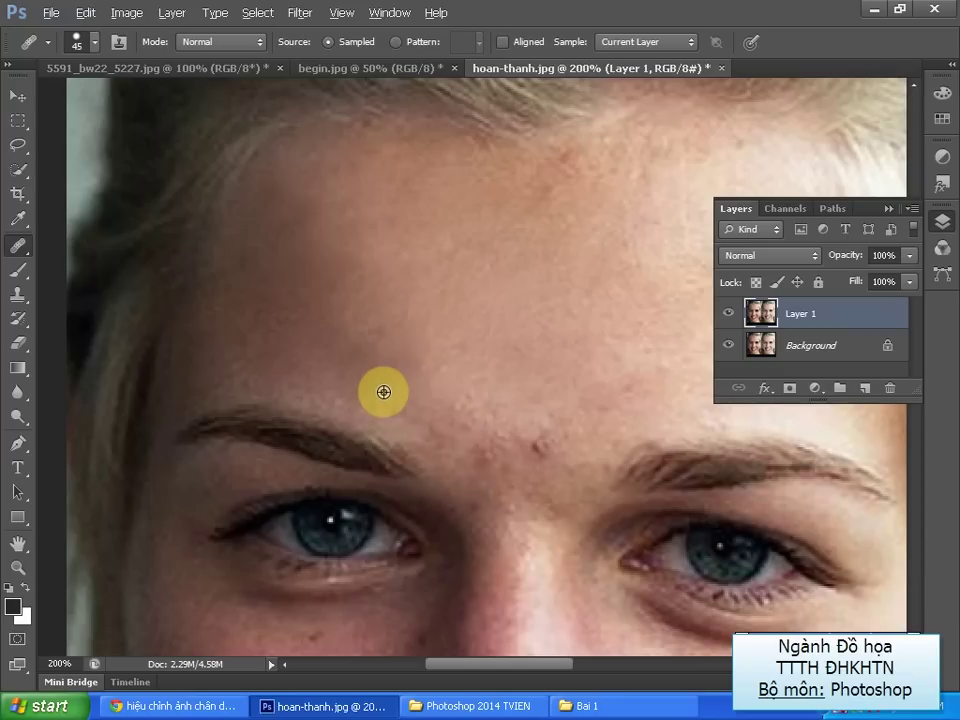
# Heal another spot near the left eye, then zoom out to see the whole portrait
pyautogui.keyDown('alt'); pyautogui.click(463, 327); pyautogui.keyUp('alt')
pyautogui.click(411, 519)
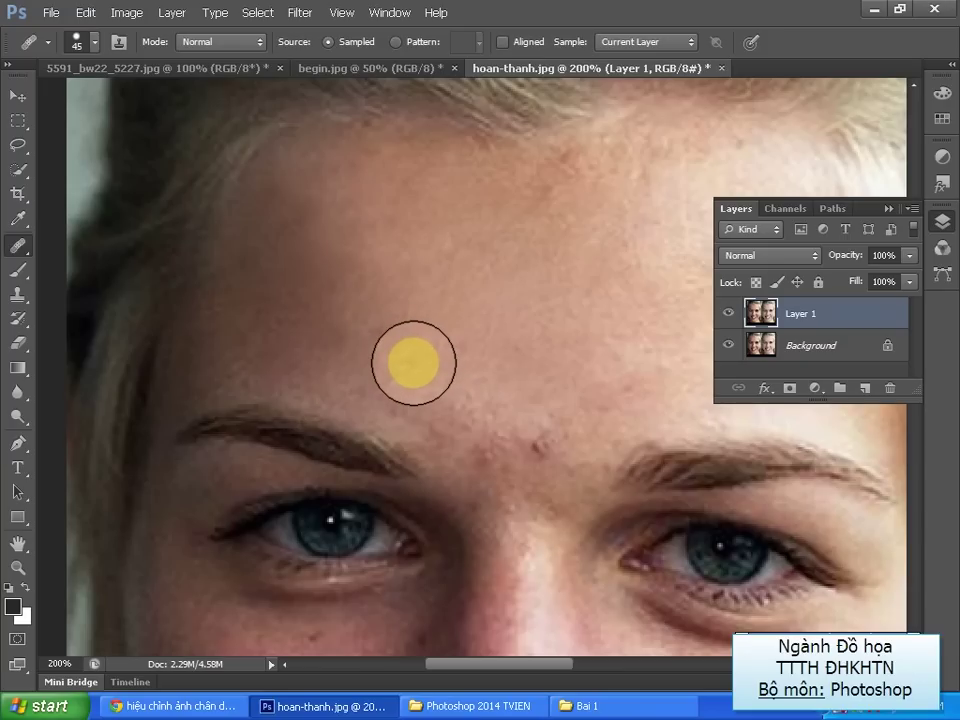
pyautogui.click(407, 359)
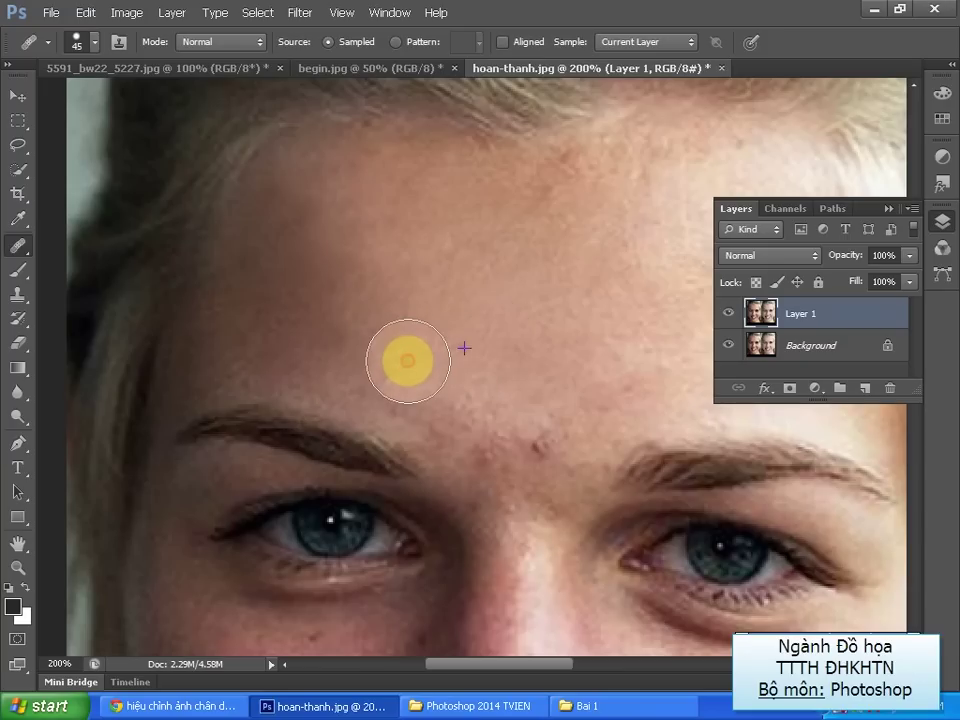
pyautogui.click(107, 536)
pyautogui.hotkey('ctrl', '-')
pyautogui.hotkey('ctrl', '-')
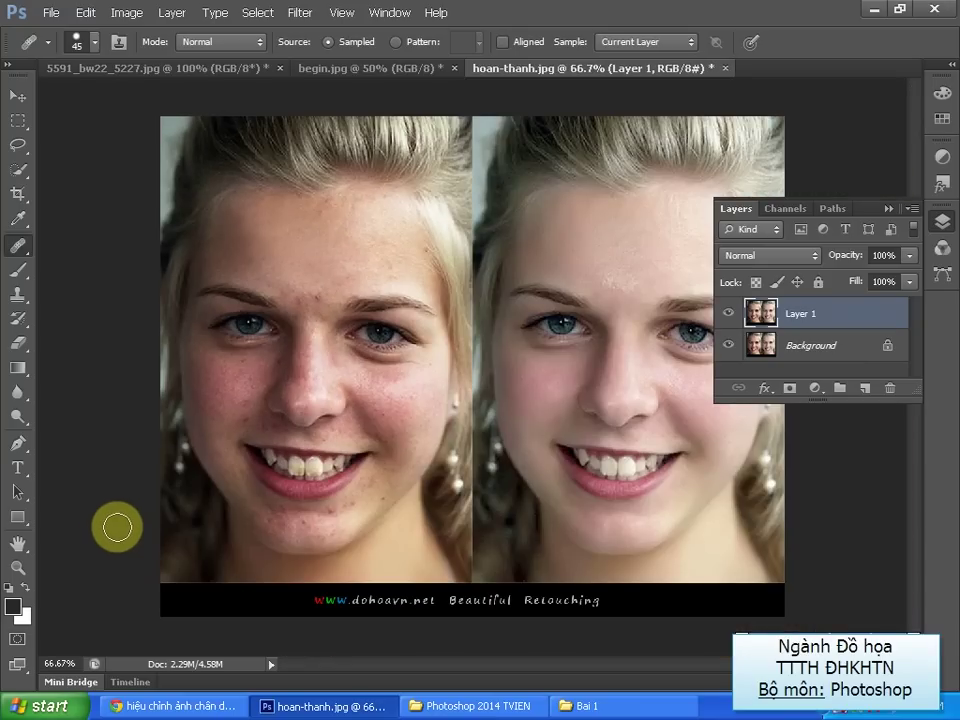
# Zoom in, heal the small red forehead blemishes with resampled clean skin, then zoom out
pyautogui.hotkey('ctrl', '+')
pyautogui.hotkey('ctrl', '+')
pyautogui.moveTo(278, 268)
pyautogui.mouseDown()
pyautogui.moveTo(456, 514)
pyautogui.moveTo(627, 537)
pyautogui.mouseUp()
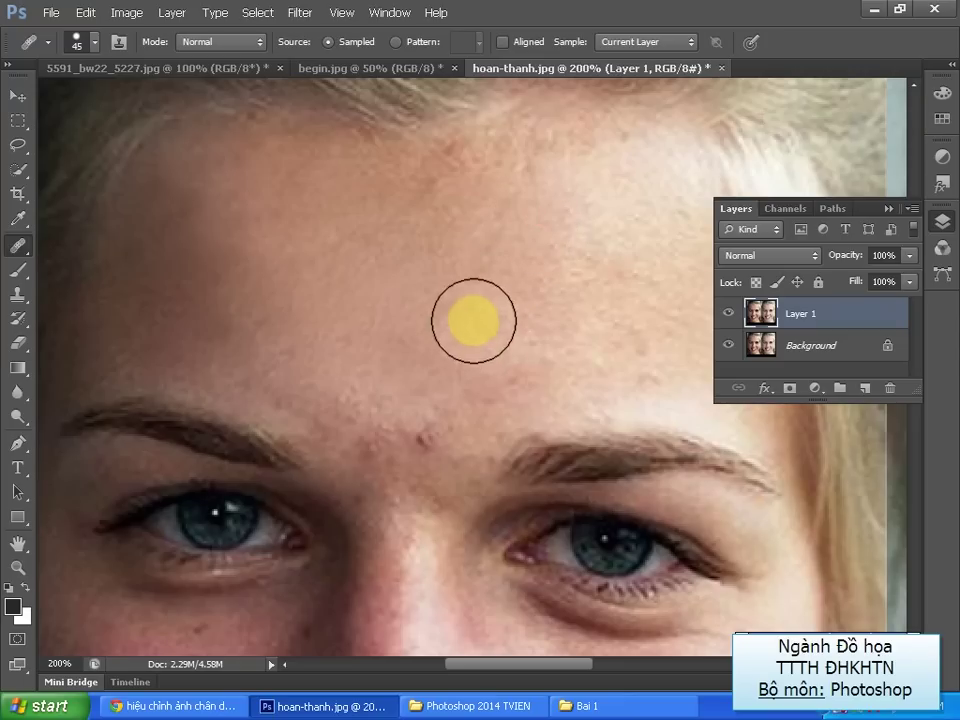
pyautogui.keyDown('alt'); pyautogui.click(453, 161); pyautogui.keyUp('alt')
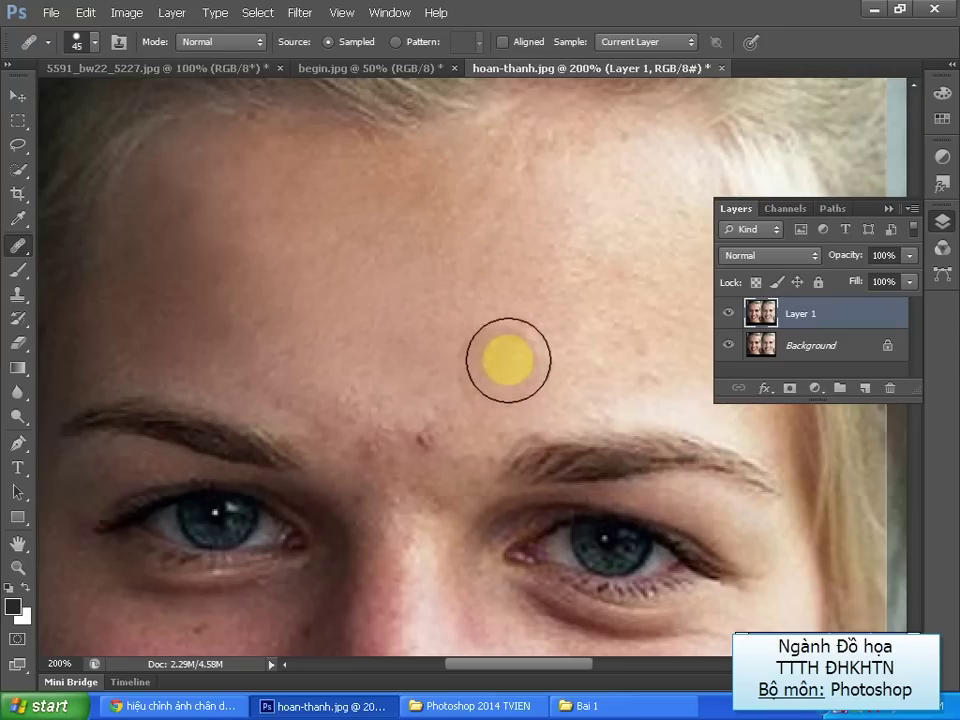
pyautogui.click(538, 321)
pyautogui.click(622, 273)
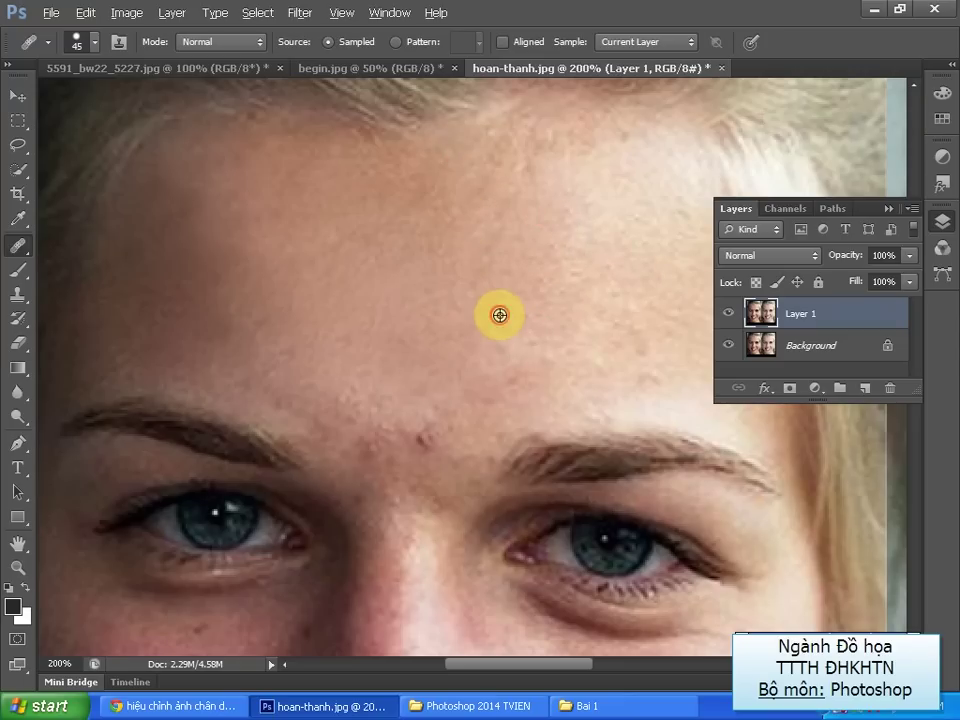
pyautogui.keyDown('alt'); pyautogui.click(486, 317); pyautogui.keyUp('alt')
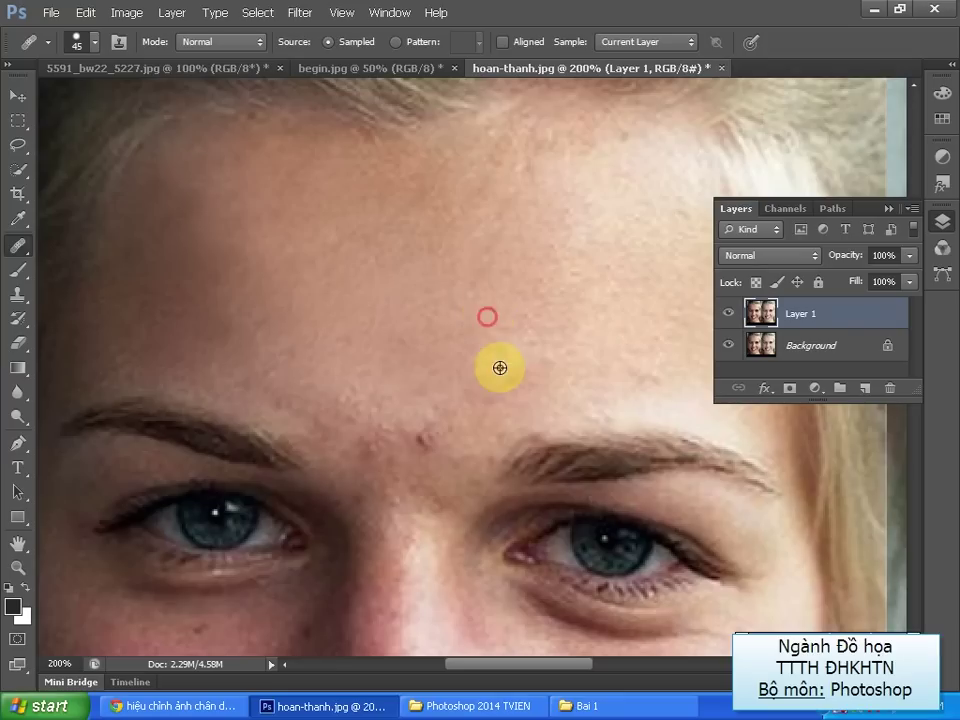
pyautogui.keyDown('alt'); pyautogui.click(499, 371); pyautogui.keyUp('alt')
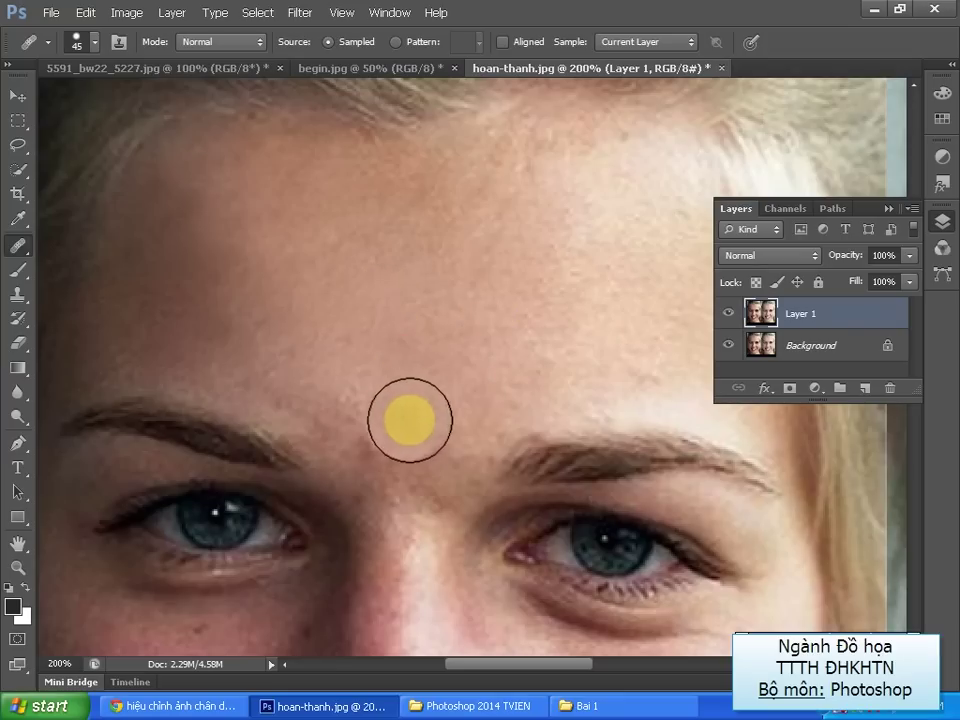
pyautogui.click(418, 432)
pyautogui.keyDown('alt'); pyautogui.click(409, 326); pyautogui.keyUp('alt')
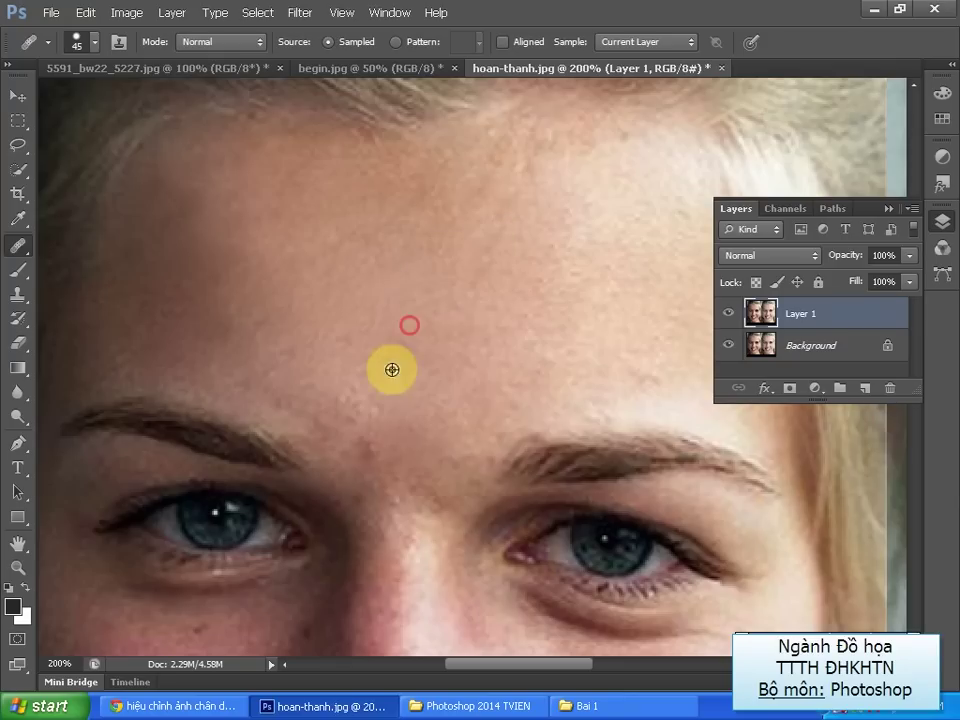
pyautogui.click(368, 433)
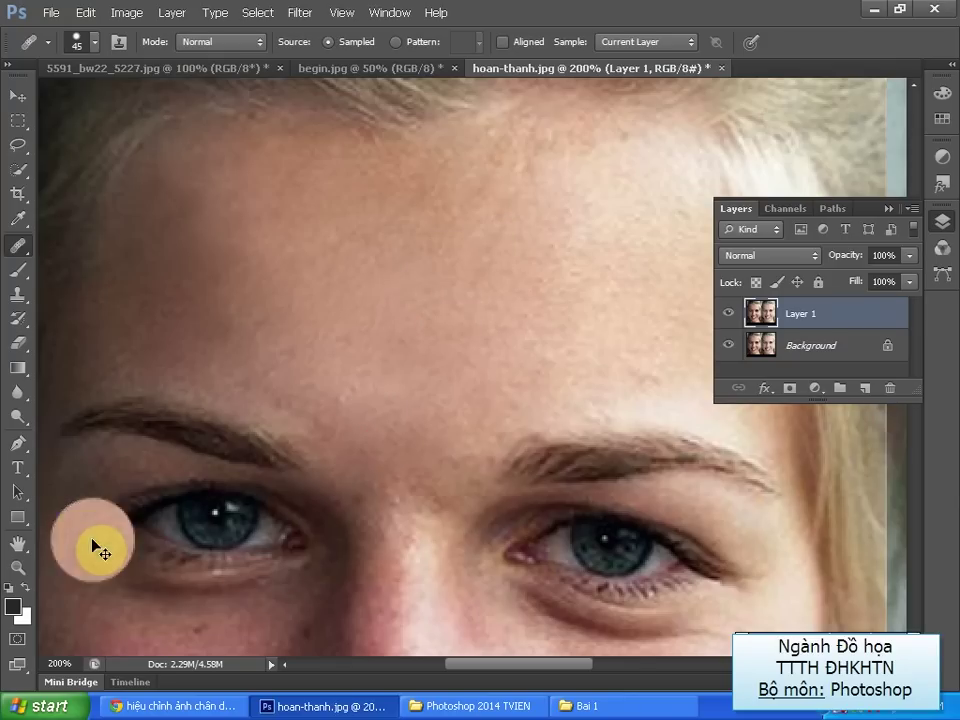
pyautogui.hotkey('ctrl', '-')
pyautogui.hotkey('ctrl', '-')
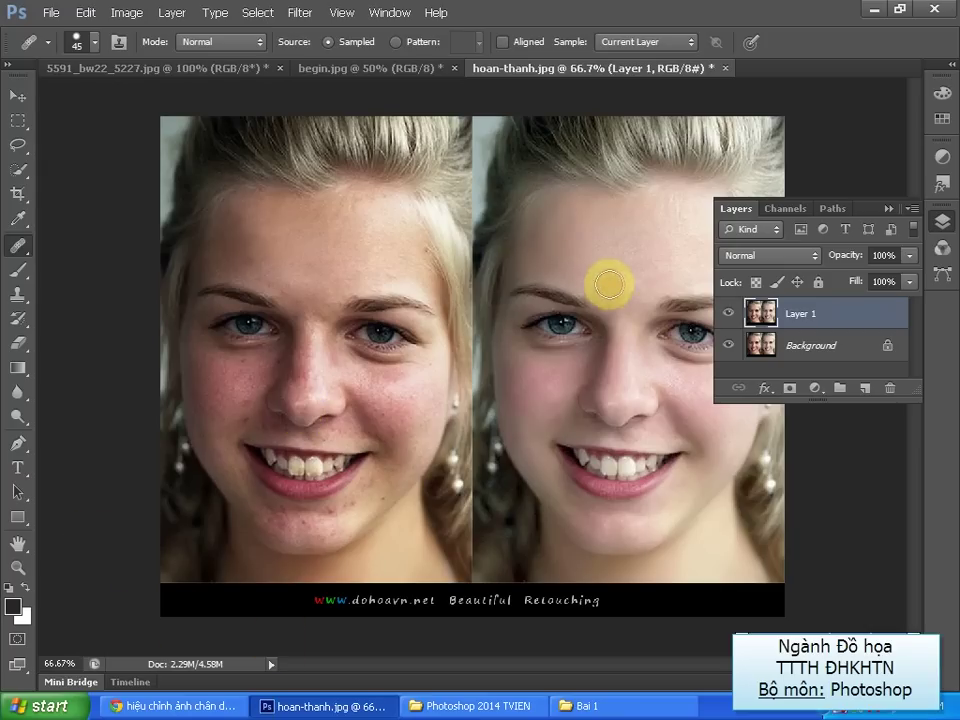
# Zoom in and paint Healing Brush strokes over the grainy forehead, then return to 100%
pyautogui.scroll(1, 625, 285)
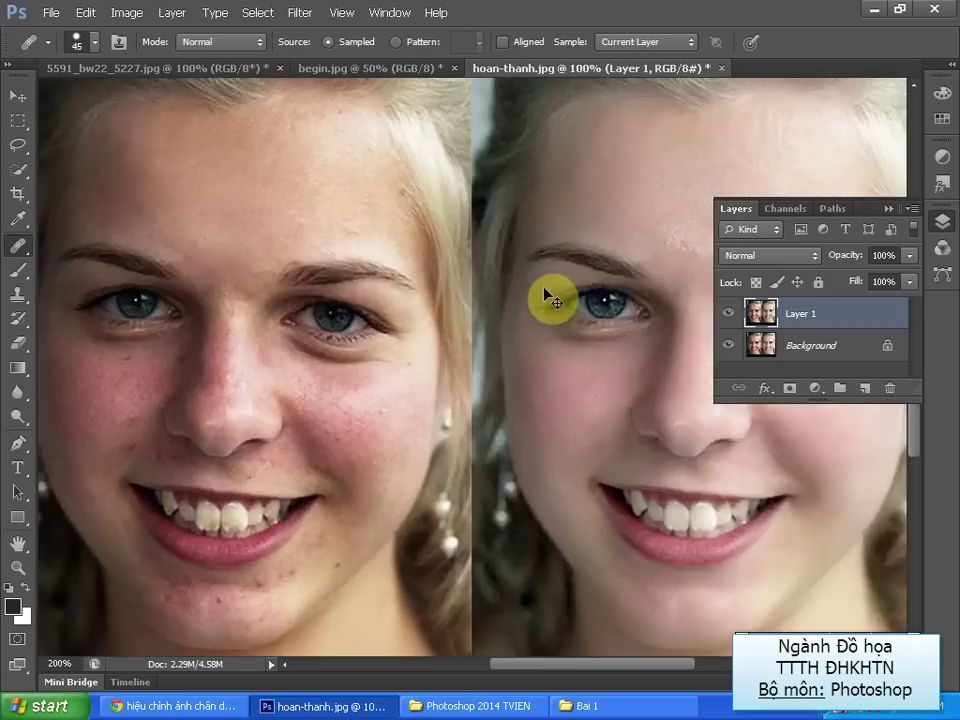
pyautogui.scroll(2, 546, 296)
pyautogui.moveTo(525, 278); pyautogui.dragTo(338, 414)
pyautogui.moveTo(163, 373); pyautogui.dragTo(103, 482)
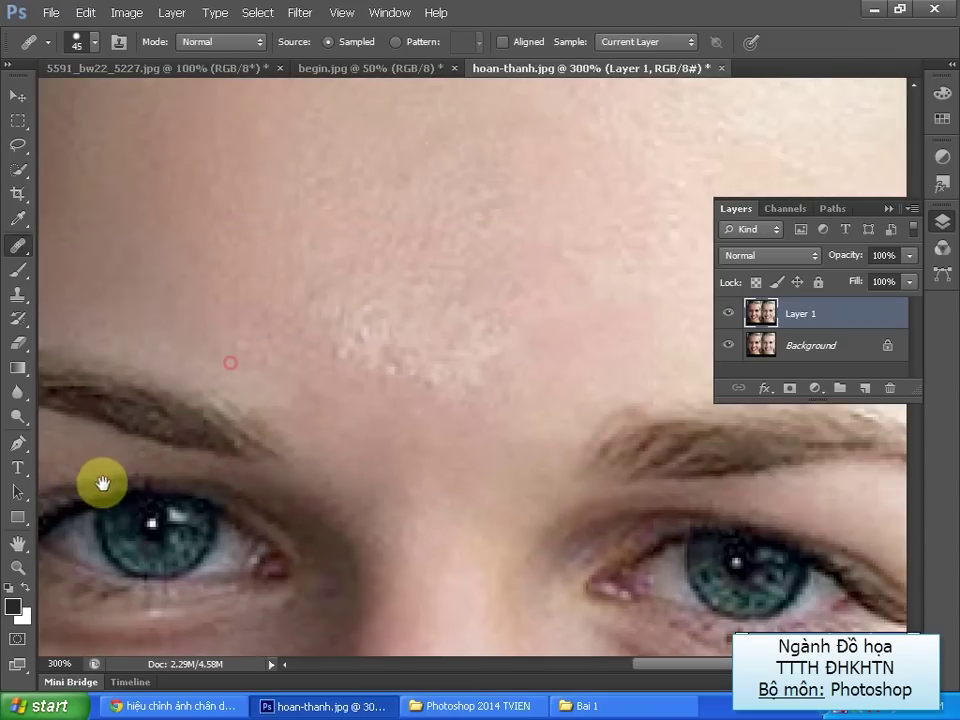
pyautogui.moveTo(424, 240); pyautogui.dragTo(453, 234)
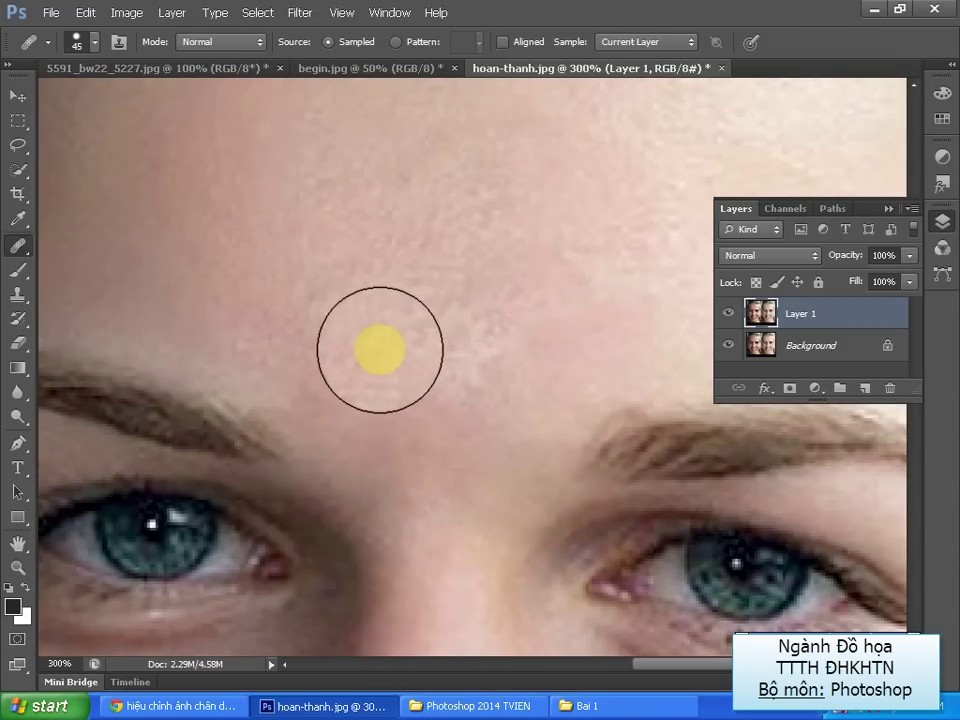
pyautogui.moveTo(377, 343); pyautogui.dragTo(456, 349)
pyautogui.moveTo(583, 236); pyautogui.dragTo(525, 311)
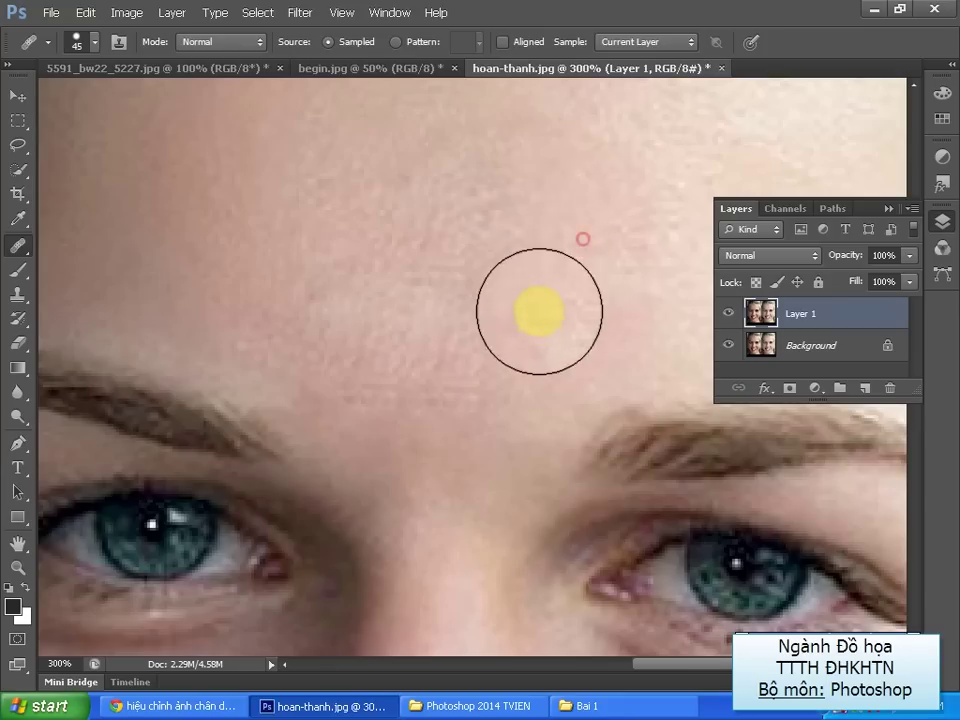
pyautogui.moveTo(324, 311); pyautogui.dragTo(400, 340)
pyautogui.keyDown('alt'); pyautogui.click(424, 407); pyautogui.keyUp('alt')
pyautogui.moveTo(439, 176); pyautogui.dragTo(493, 199)
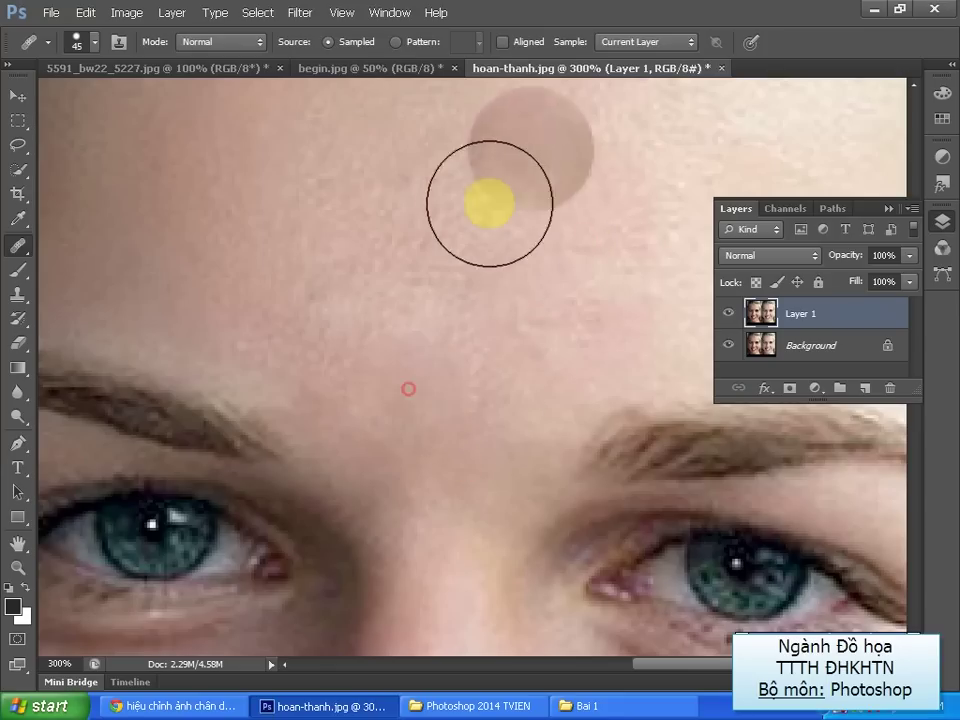
pyautogui.hotkey('ctrl', '1')
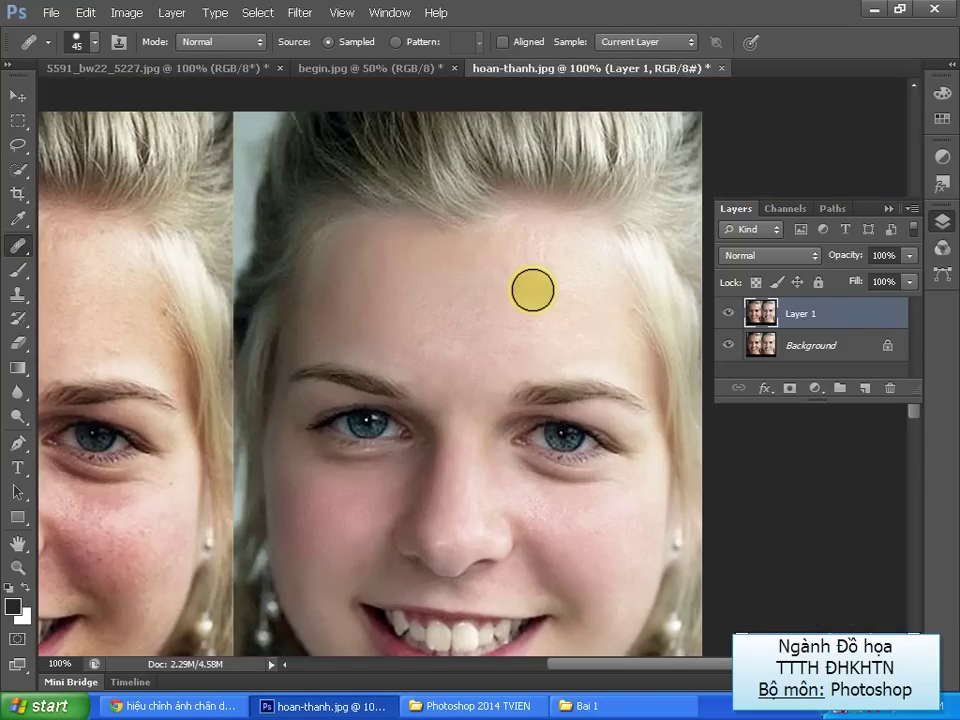
# Center the left face, heal a spot under the left eye, and return to the Clone Stamp
pyautogui.moveTo(266, 315)
pyautogui.mouseDown()
pyautogui.moveTo(476, 311)
pyautogui.moveTo(602, 332)
pyautogui.mouseUp()
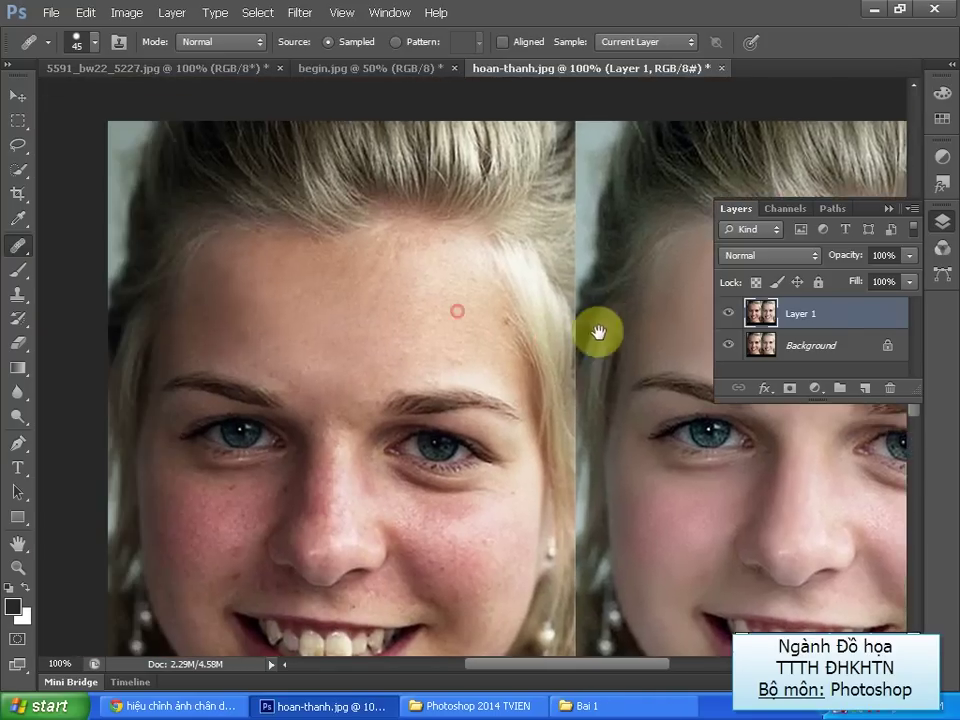
pyautogui.click(421, 270)
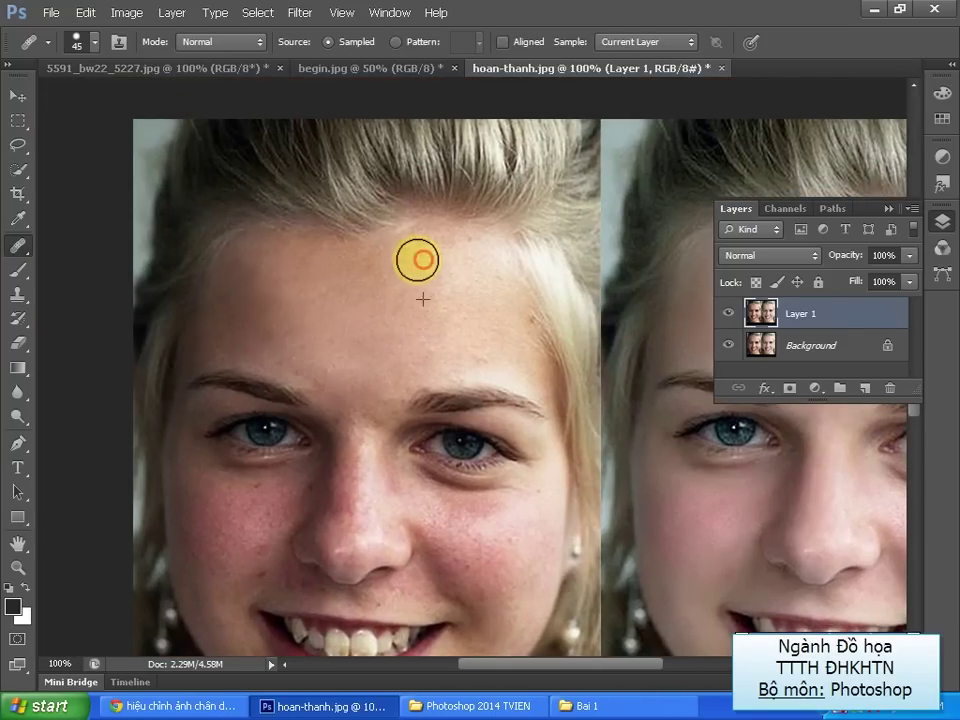
pyautogui.moveTo(357, 365); pyautogui.dragTo(470, 250)
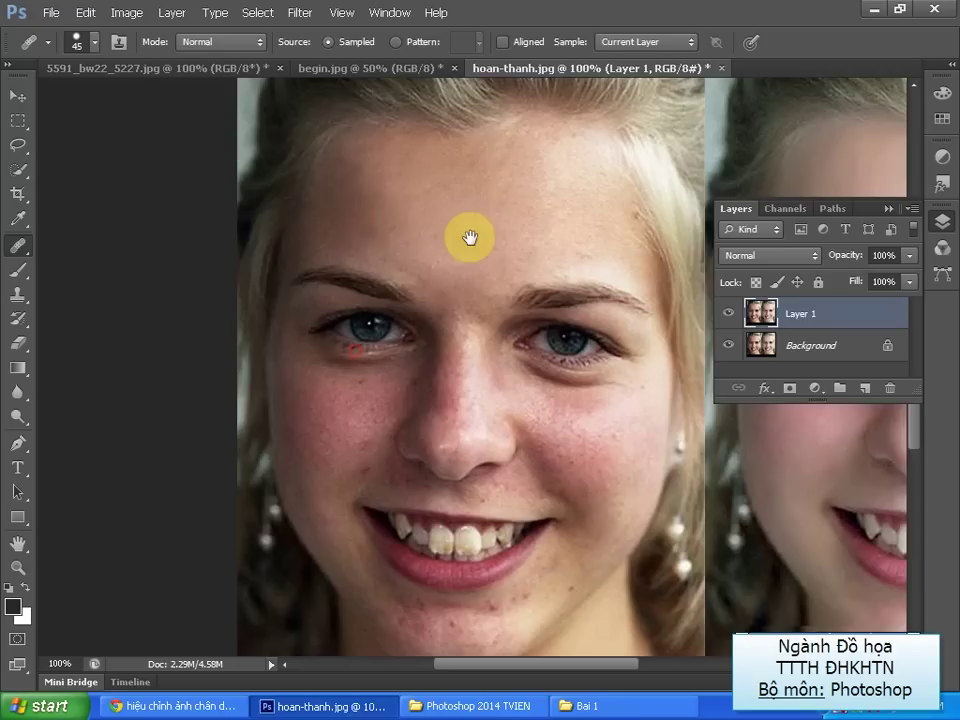
pyautogui.moveTo(471, 297); pyautogui.dragTo(471, 309)
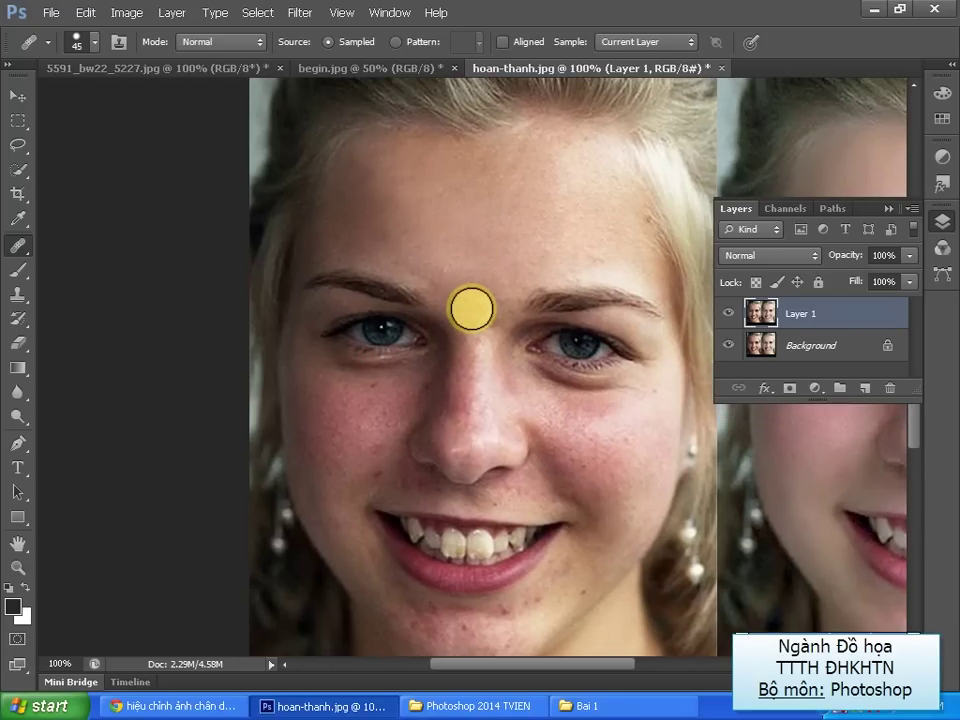
pyautogui.click(400, 343)
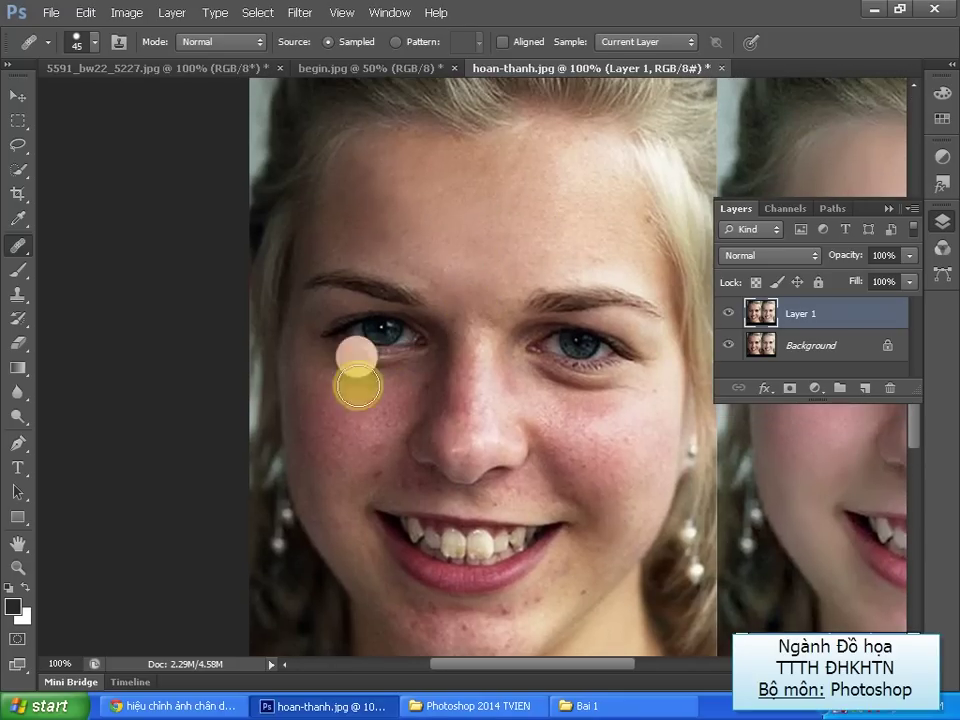
pyautogui.click(328, 460)
pyautogui.moveTo(328, 460); pyautogui.dragTo(319, 459)
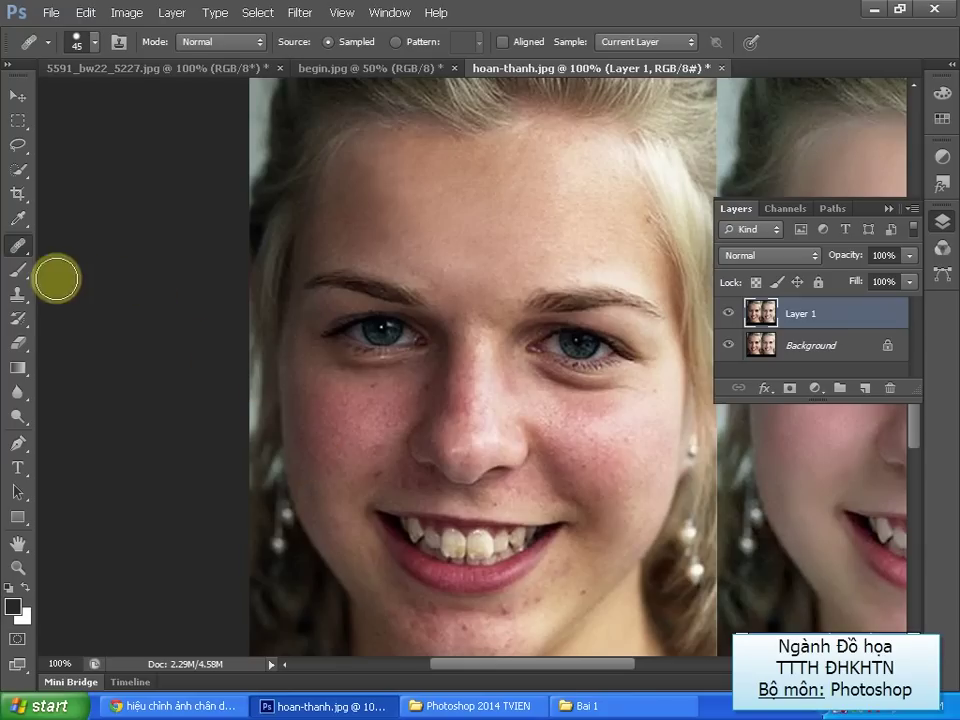
pyautogui.click(18, 294)
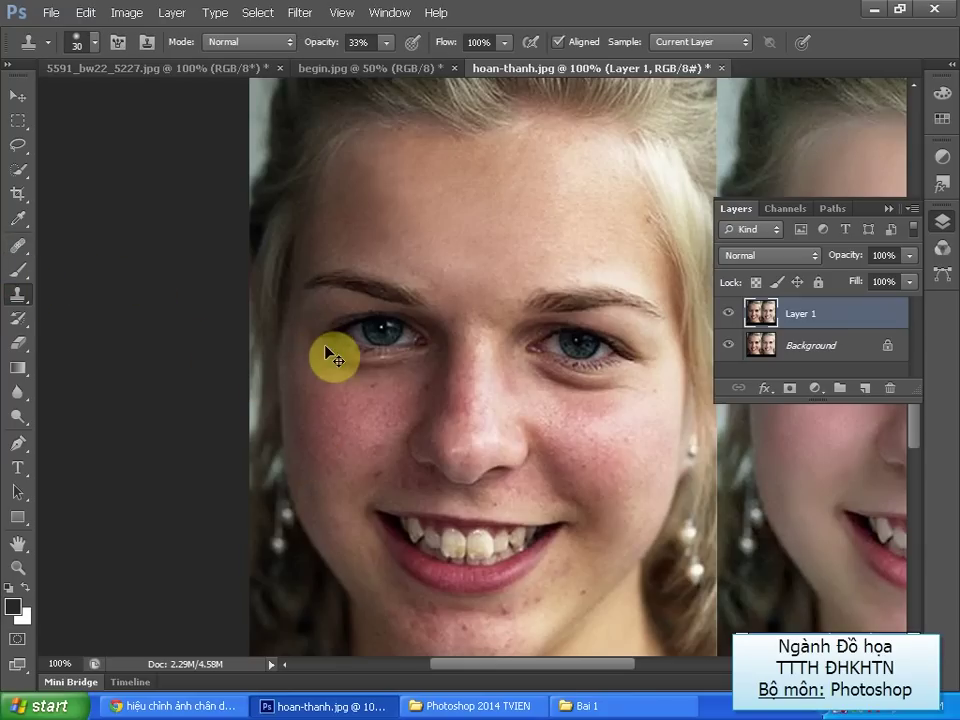
# Zoom in, set the Clone Stamp to size 8, and clone over cheek blotches beside the nose
pyautogui.hotkey('ctrl', '+')
pyautogui.hotkey('ctrl', '+')
pyautogui.moveTo(306, 386); pyautogui.dragTo(439, 274)
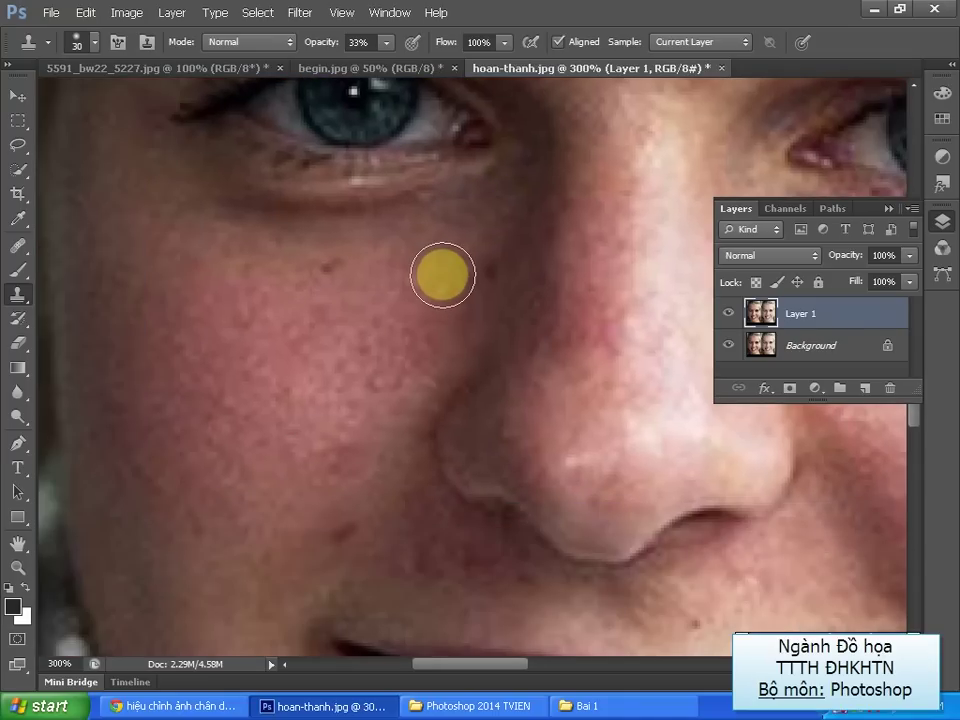
pyautogui.press('[')
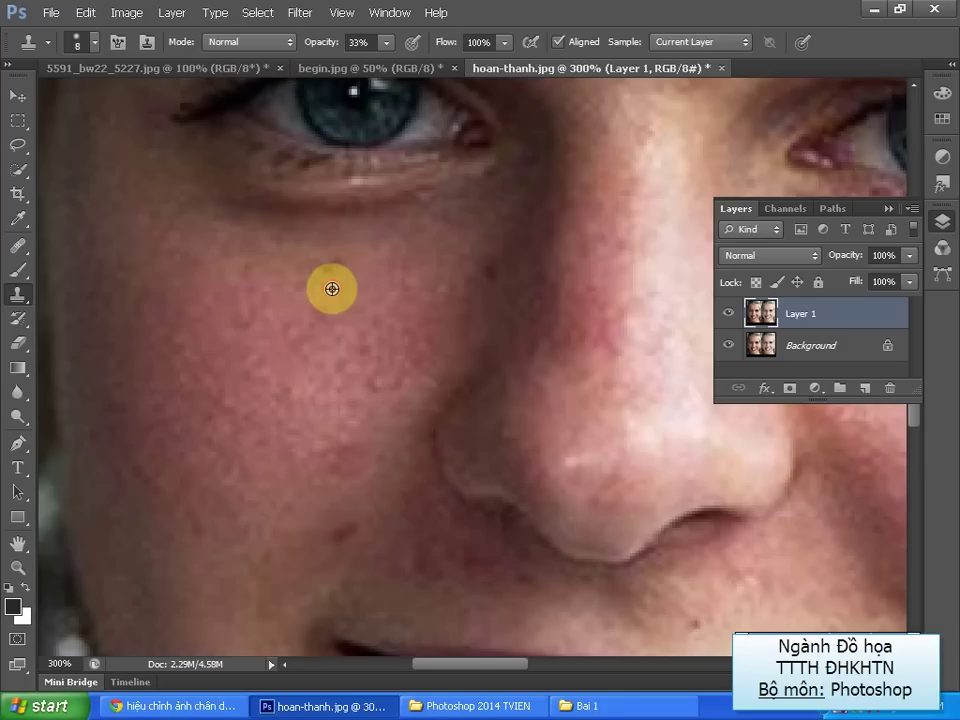
pyautogui.keyDown('alt'); pyautogui.click(332, 289); pyautogui.keyUp('alt')
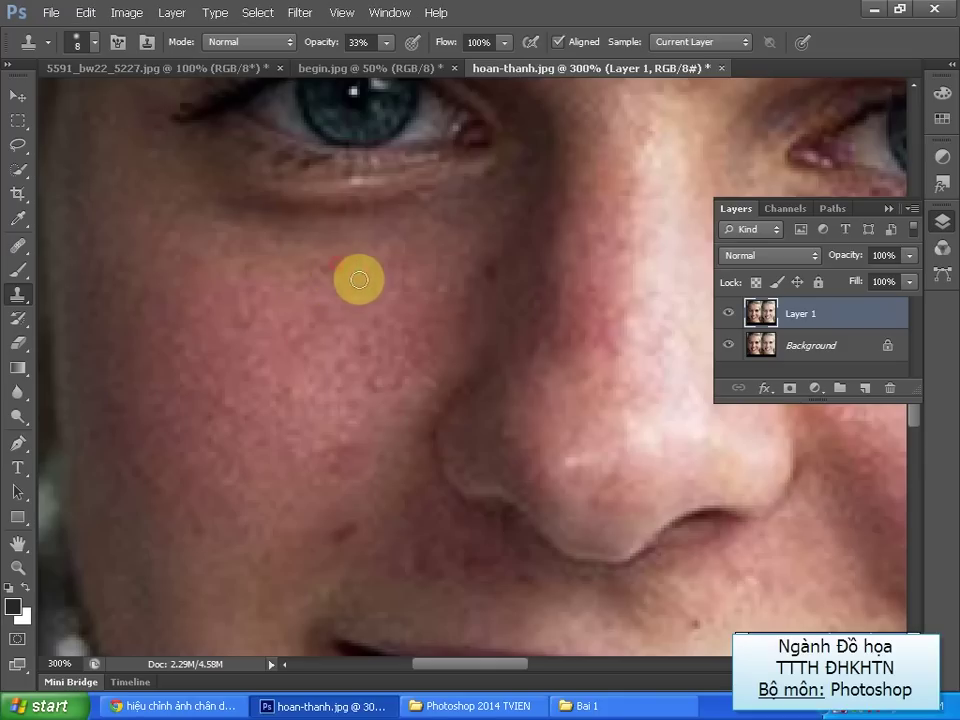
pyautogui.moveTo(343, 274); pyautogui.dragTo(318, 281)
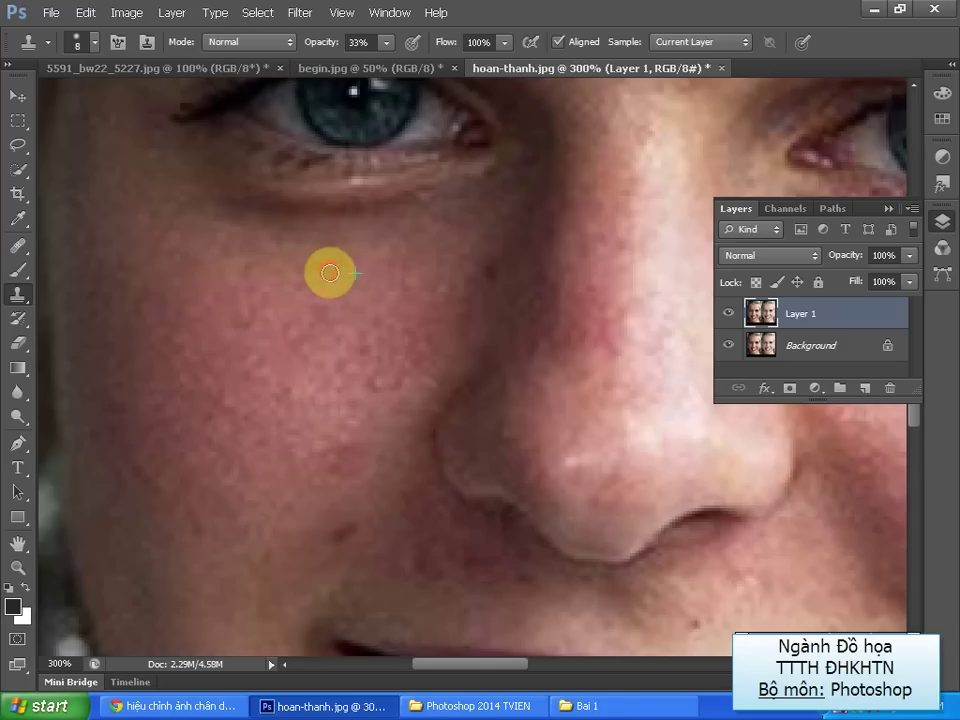
pyautogui.keyDown('alt'); pyautogui.click(290, 321); pyautogui.keyUp('alt')
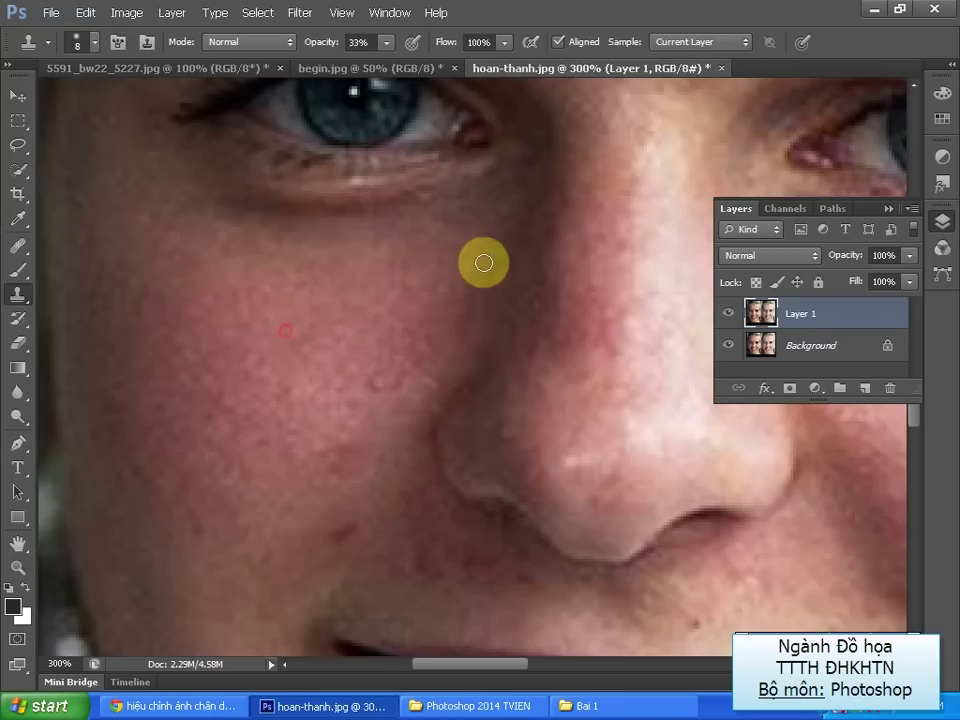
pyautogui.moveTo(482, 259); pyautogui.dragTo(491, 264)
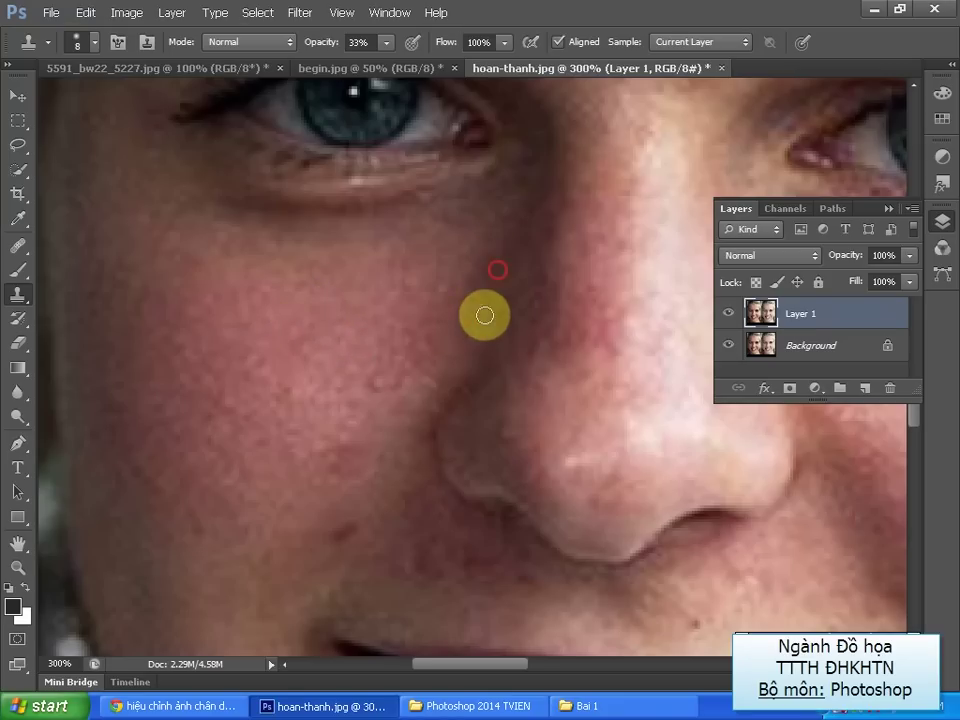
# Sample clean cheek skin and stamp it over the upper cheek
pyautogui.moveTo(311, 354); pyautogui.dragTo(404, 337)
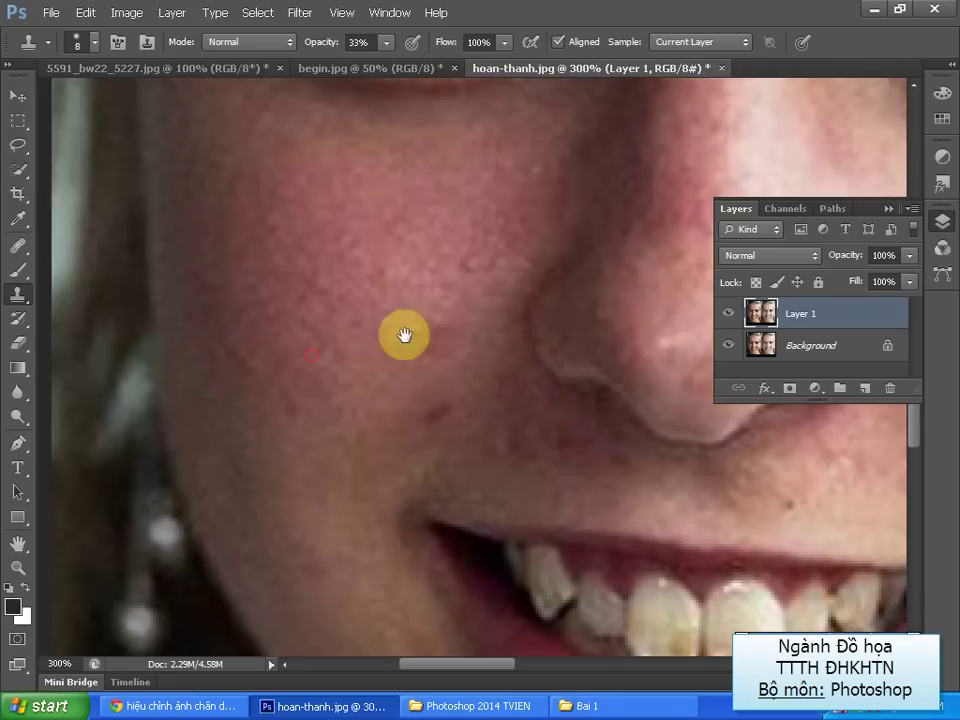
pyautogui.click(460, 263)
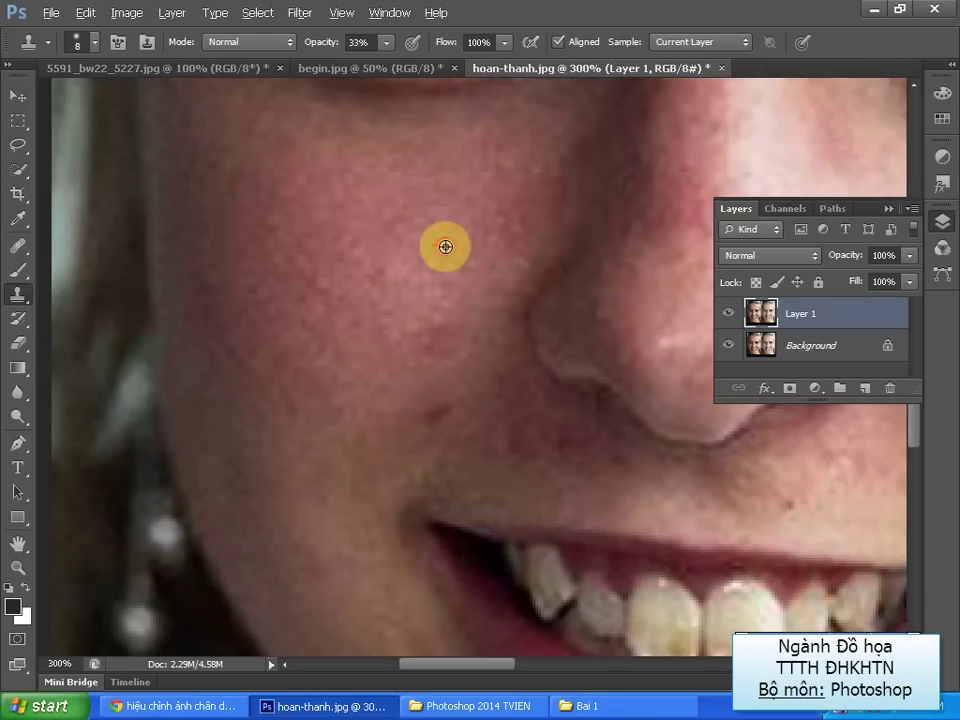
pyautogui.keyDown('alt'); pyautogui.click(373, 284); pyautogui.keyUp('alt')
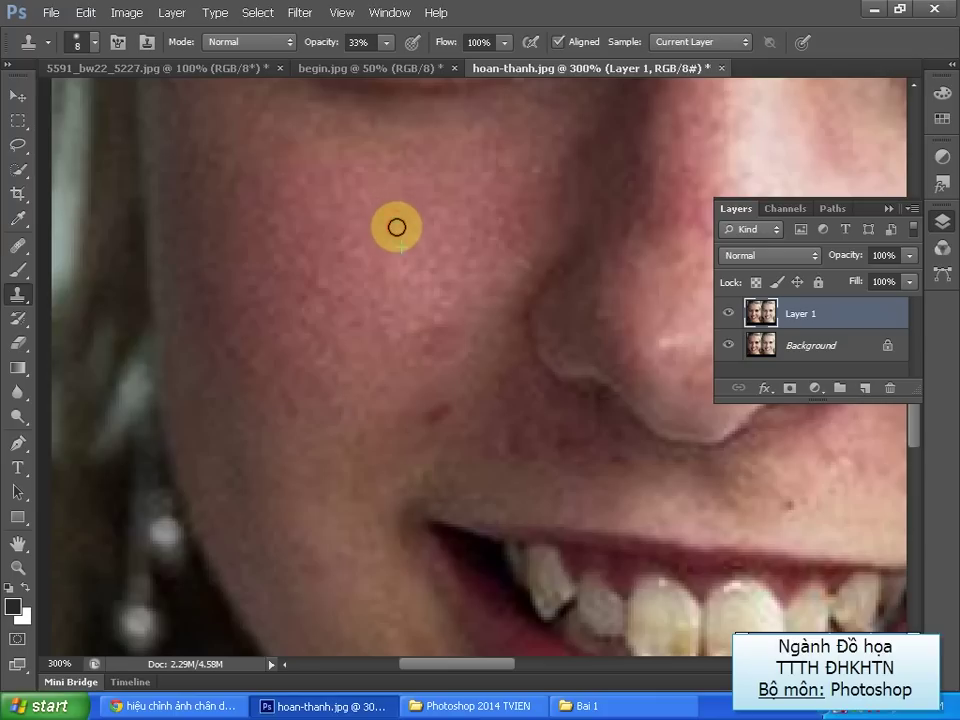
pyautogui.moveTo(378, 226); pyautogui.dragTo(413, 207)
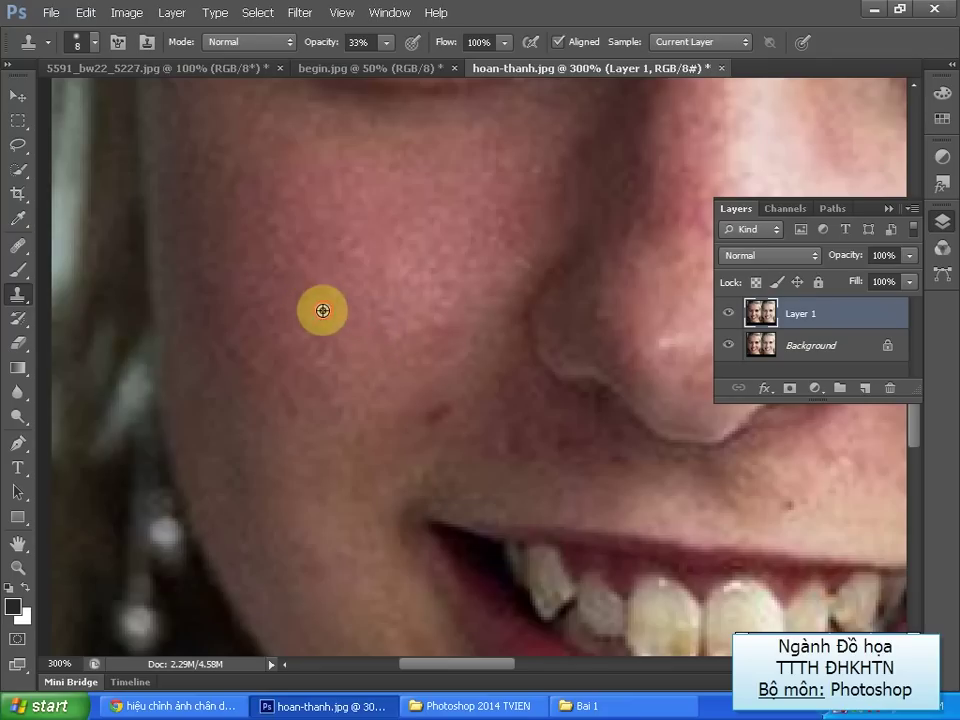
# Resample cheek skin and dab it over spots on the cheek beside the nose
pyautogui.moveTo(420, 347); pyautogui.dragTo(367, 303)
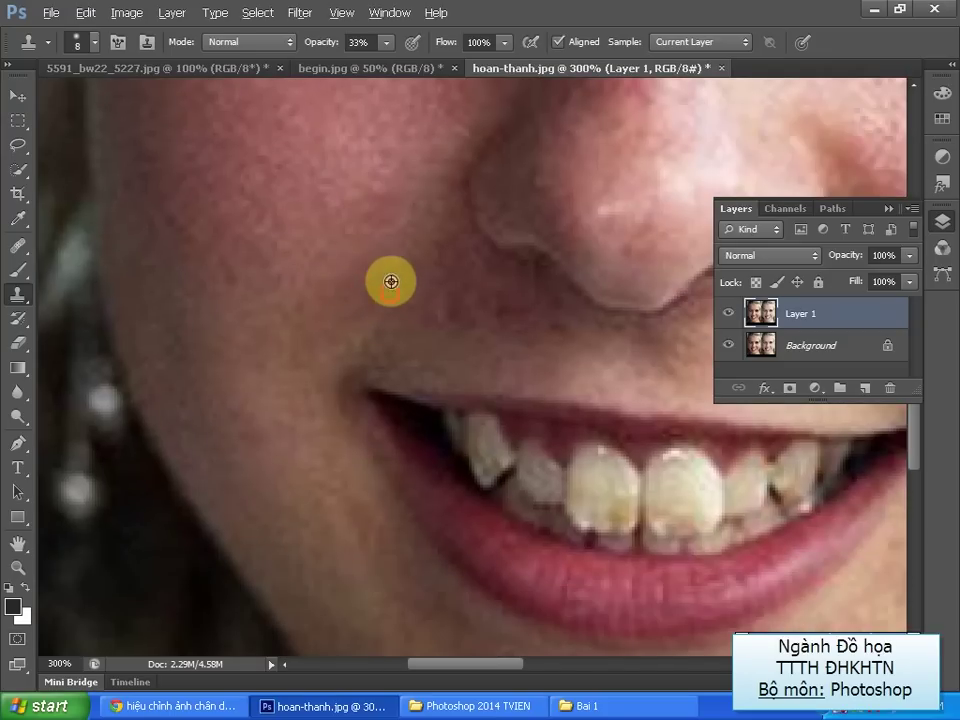
pyautogui.keyDown('alt'); pyautogui.click(370, 265); pyautogui.keyUp('alt')
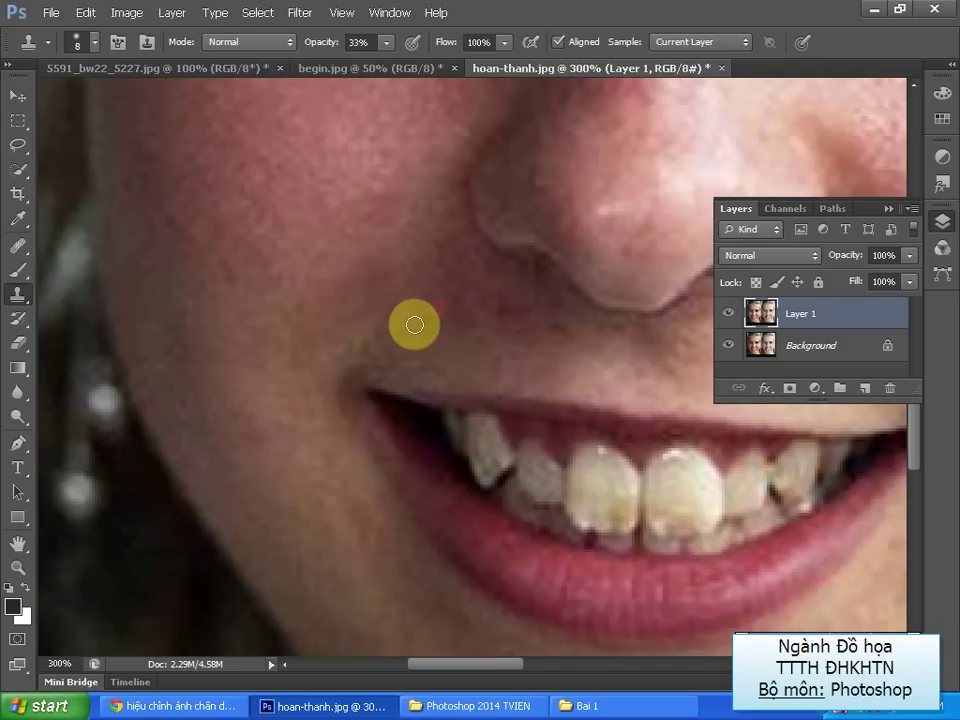
pyautogui.click(455, 316)
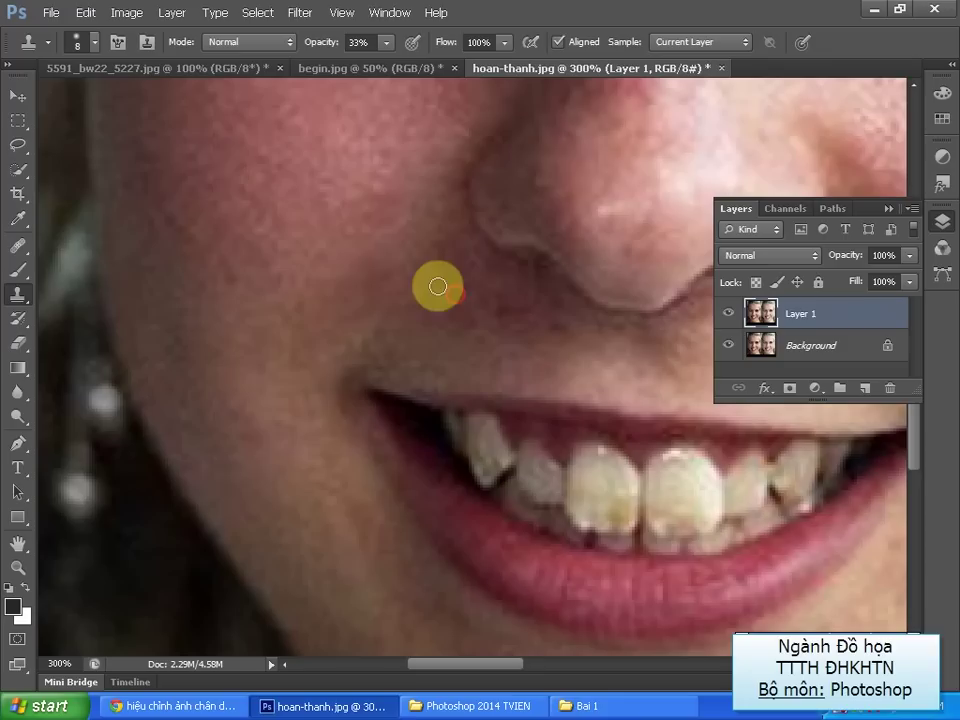
pyautogui.click(438, 256)
pyautogui.hscroll(2, 393, 327)
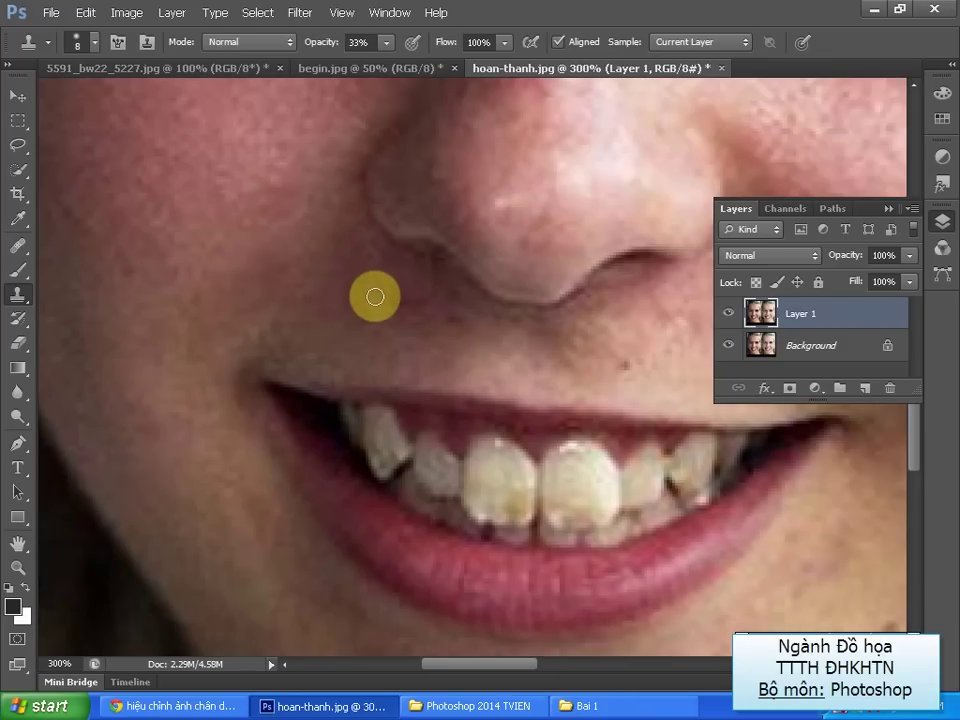
pyautogui.click(397, 297)
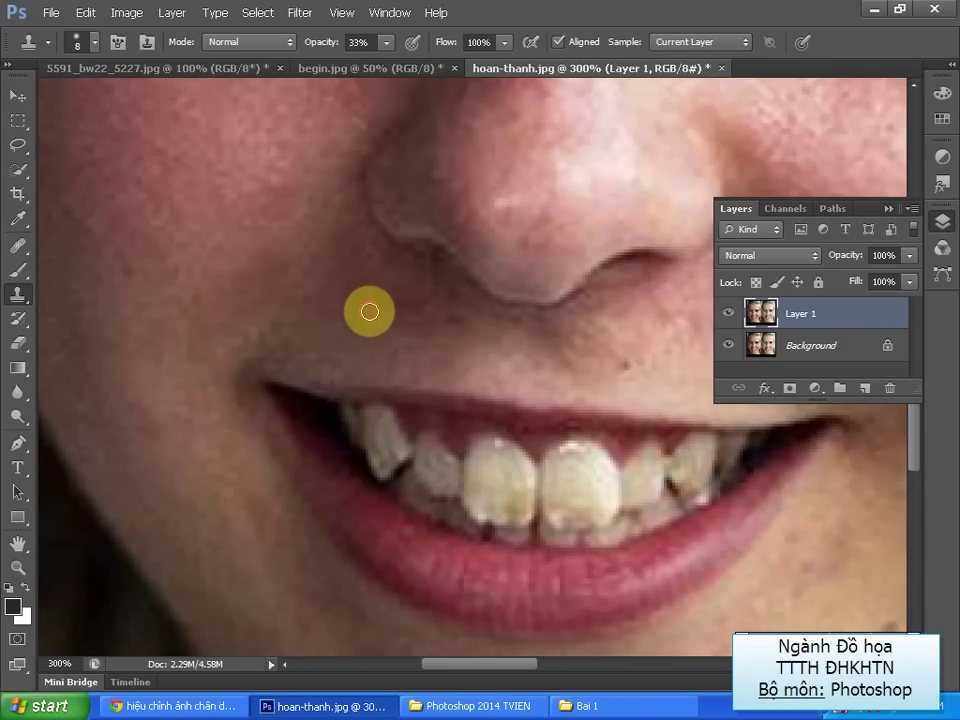
pyautogui.click(418, 341)
pyautogui.hscroll(1, 417, 338)
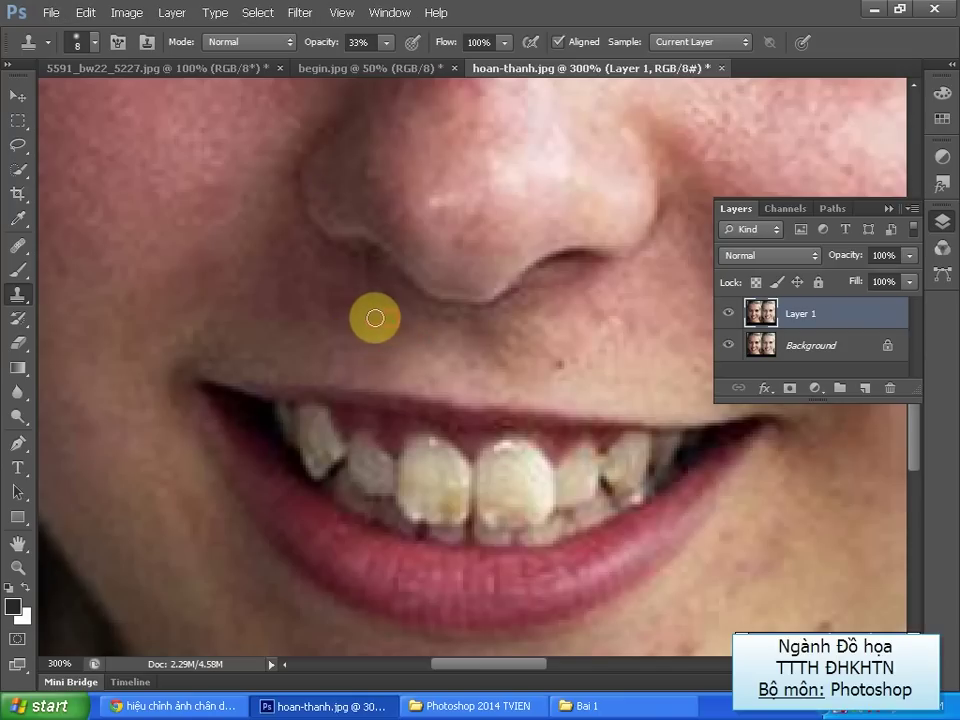
# Clone clean skin over spots beside the nostril and above the upper lip
pyautogui.keyDown('alt'); pyautogui.click(356, 258); pyautogui.keyUp('alt')
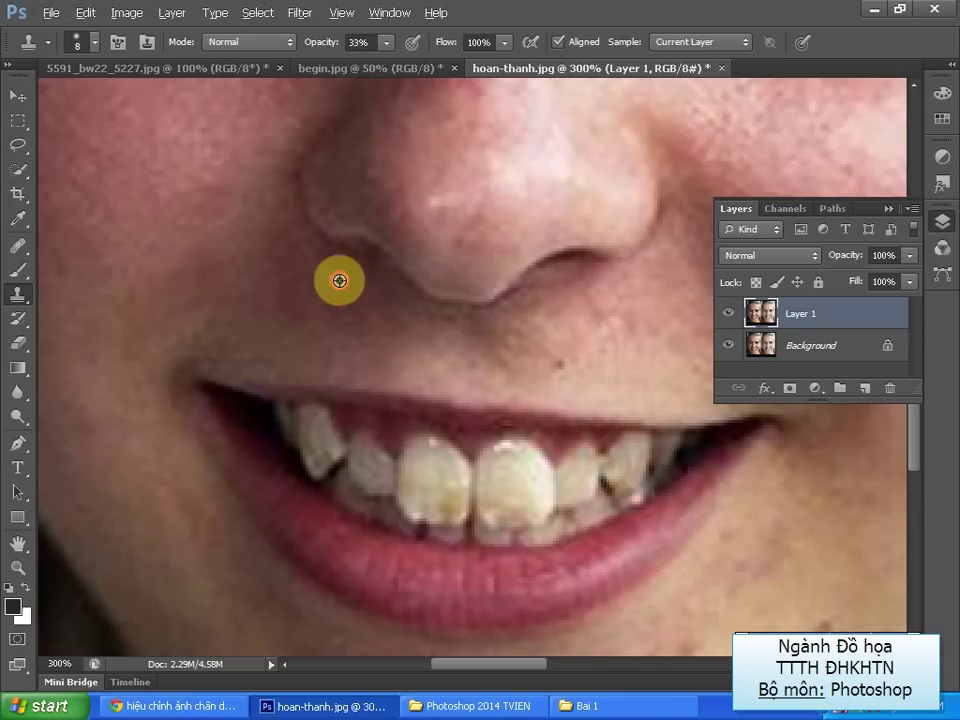
pyautogui.click(367, 263)
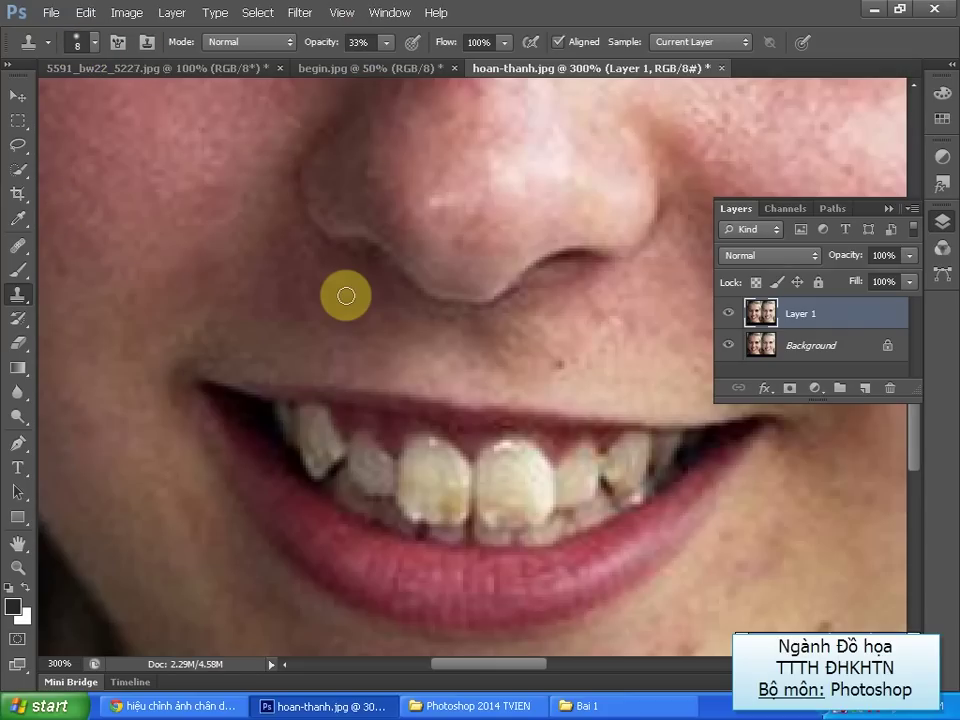
pyautogui.moveTo(377, 302); pyautogui.dragTo(248, 299)
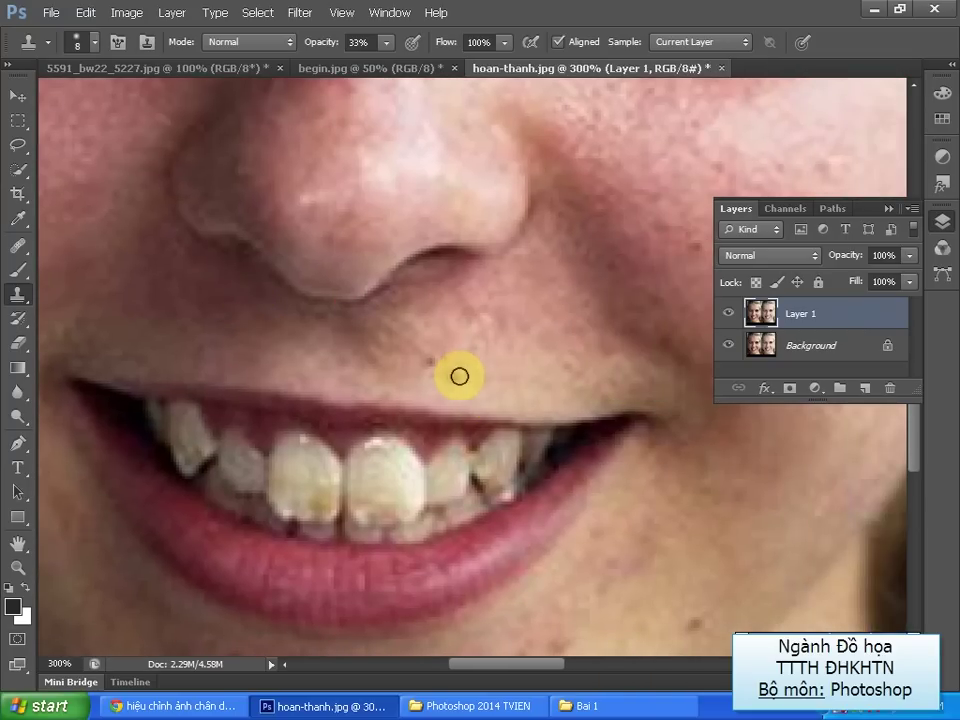
pyautogui.keyDown('alt'); pyautogui.click(448, 375); pyautogui.keyUp('alt')
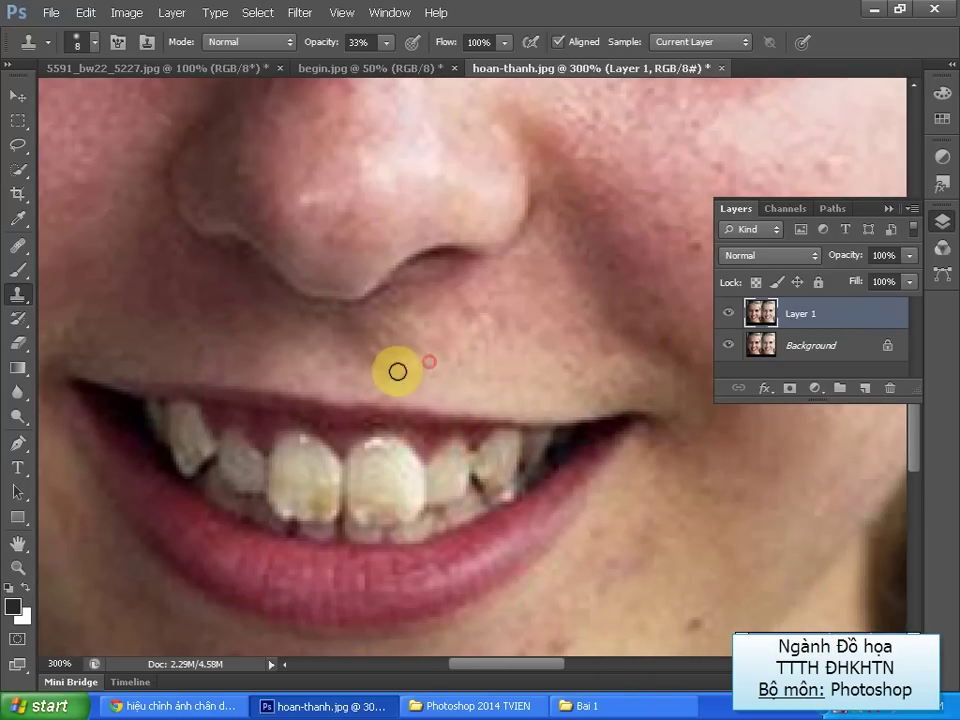
pyautogui.click(322, 372)
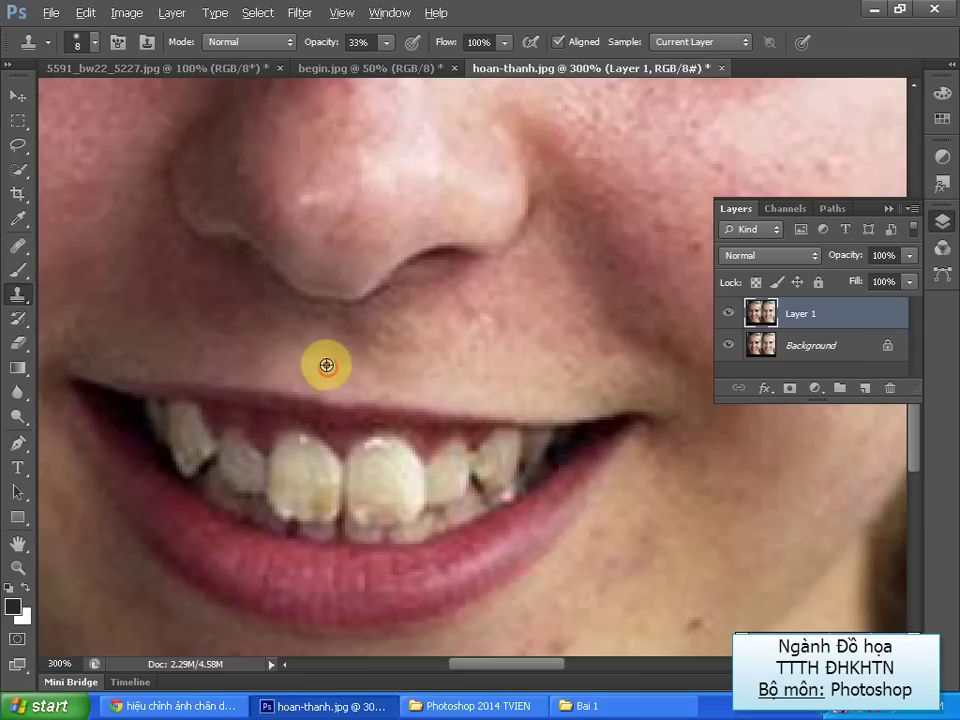
pyautogui.click(291, 373)
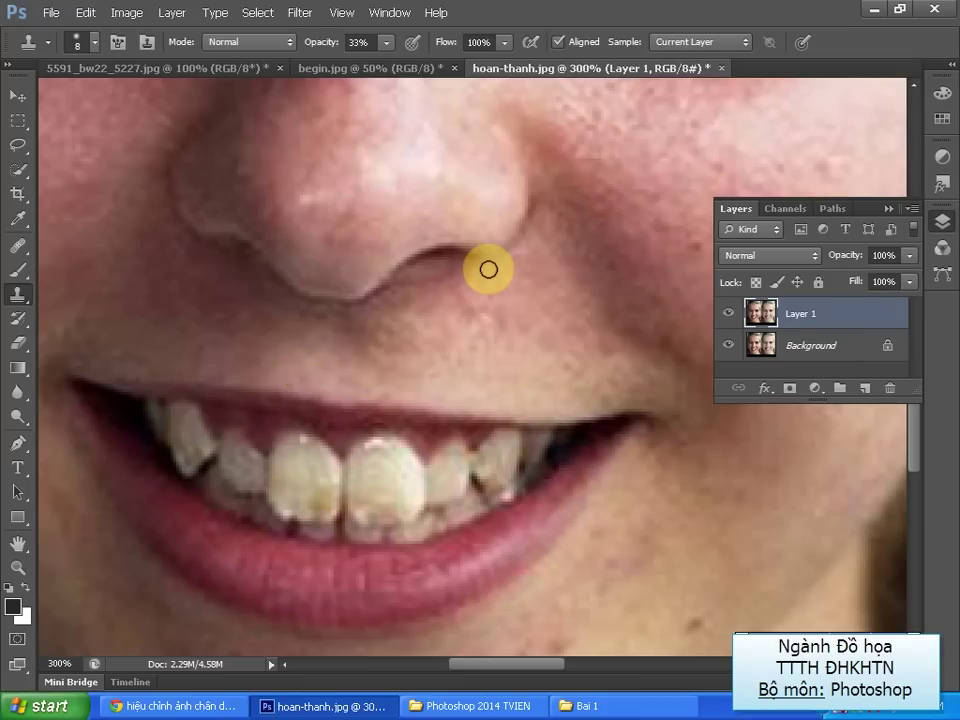
pyautogui.moveTo(488, 269); pyautogui.dragTo(361, 426)
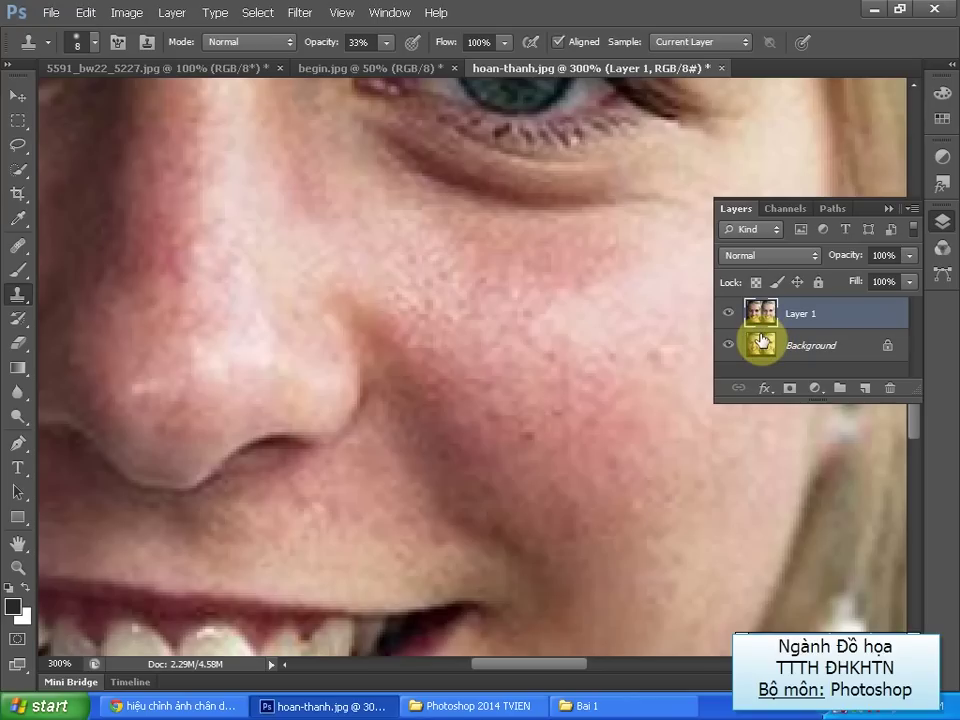
# Create Layer 2 with Ctrl+Shift+N and set Clone Stamp sampling to All Layers
pyautogui.hotkey('ctrl', 'shift', 'n')
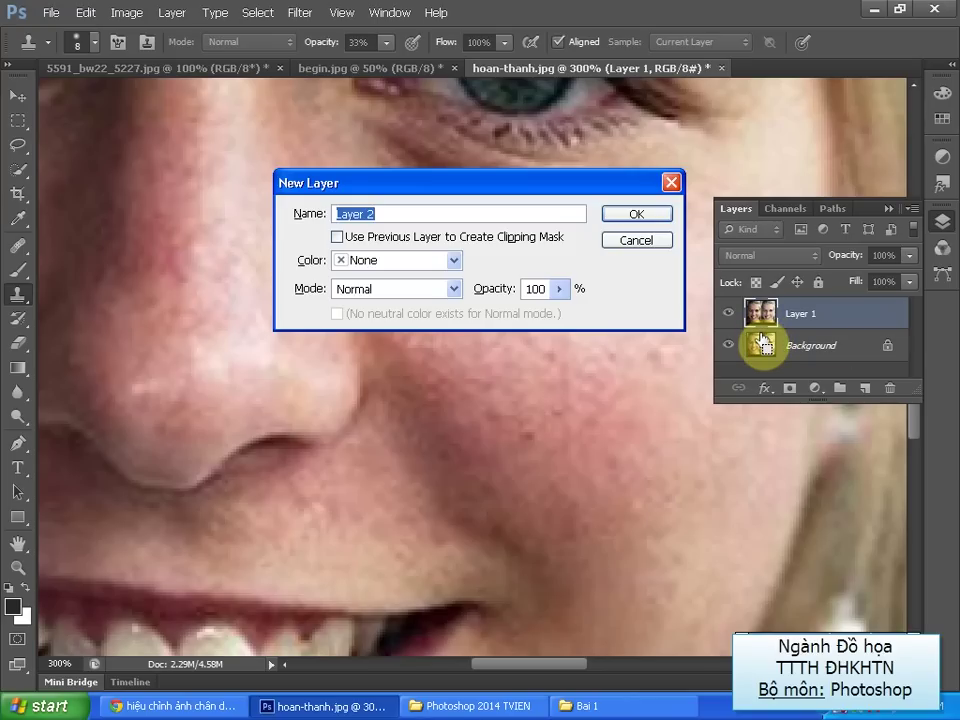
pyautogui.press('Return')
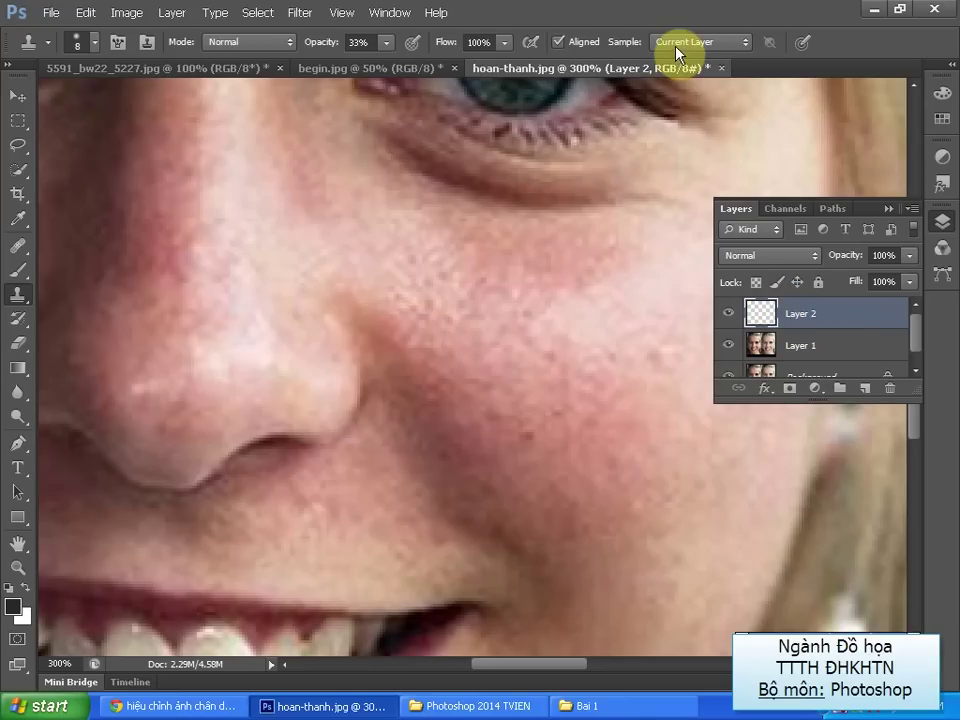
pyautogui.click(745, 43)
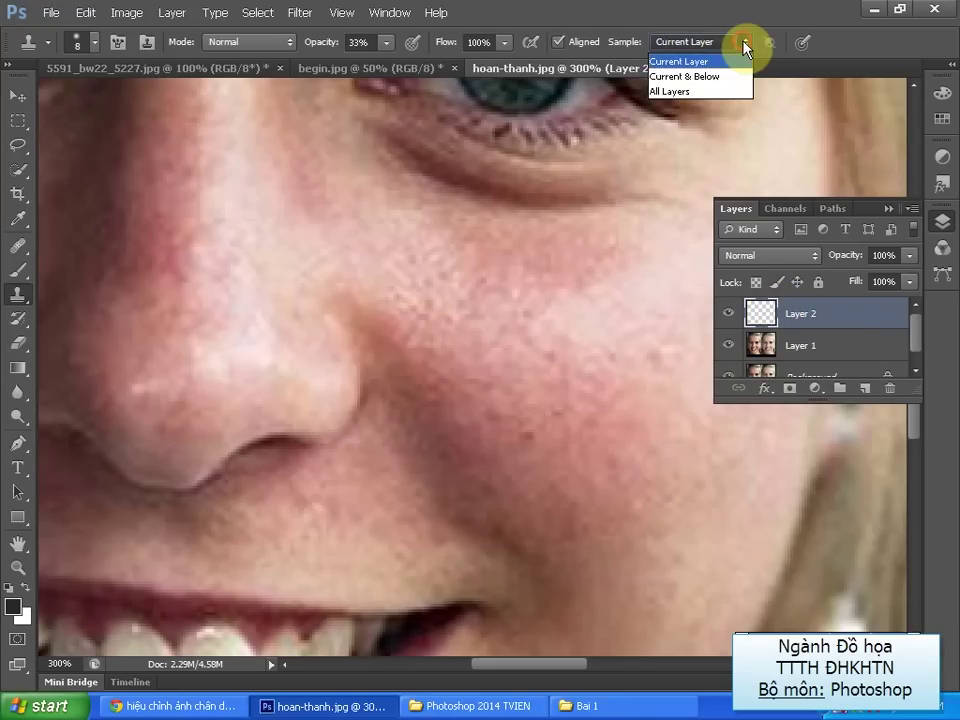
pyautogui.click(703, 93)
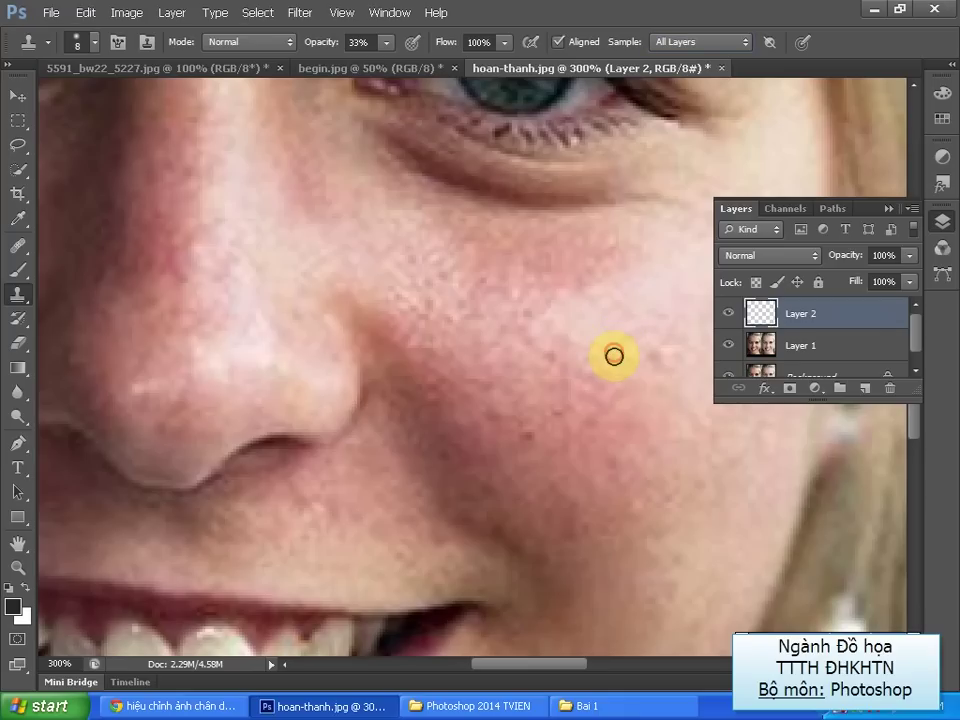
# On Layer 2, dab cloned skin up the cheek and pick a new clean source
pyautogui.keyDown('alt'); pyautogui.click(543, 361); pyautogui.keyUp('alt')
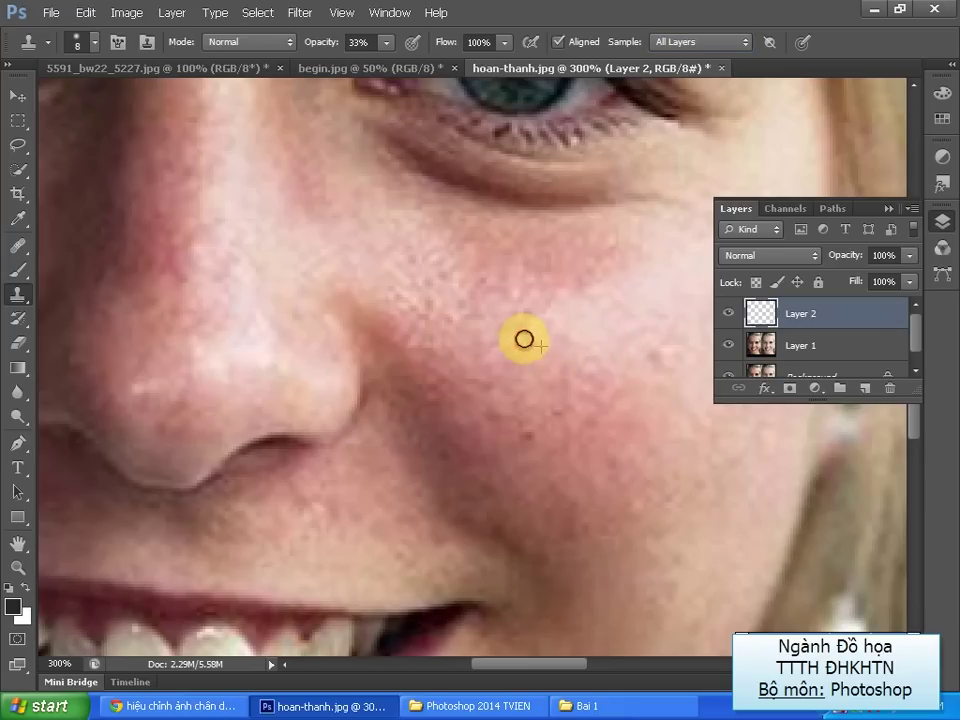
pyautogui.keyDown('alt'); pyautogui.click(523, 330); pyautogui.keyUp('alt')
pyautogui.click(503, 326)
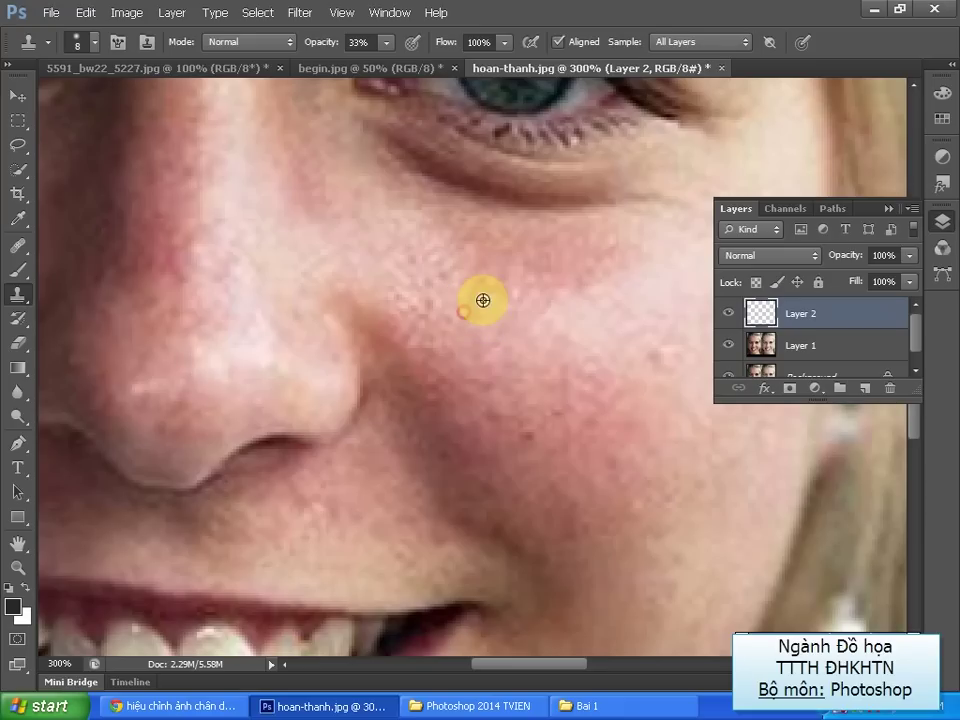
pyautogui.keyDown('alt'); pyautogui.click(490, 261); pyautogui.keyUp('alt')
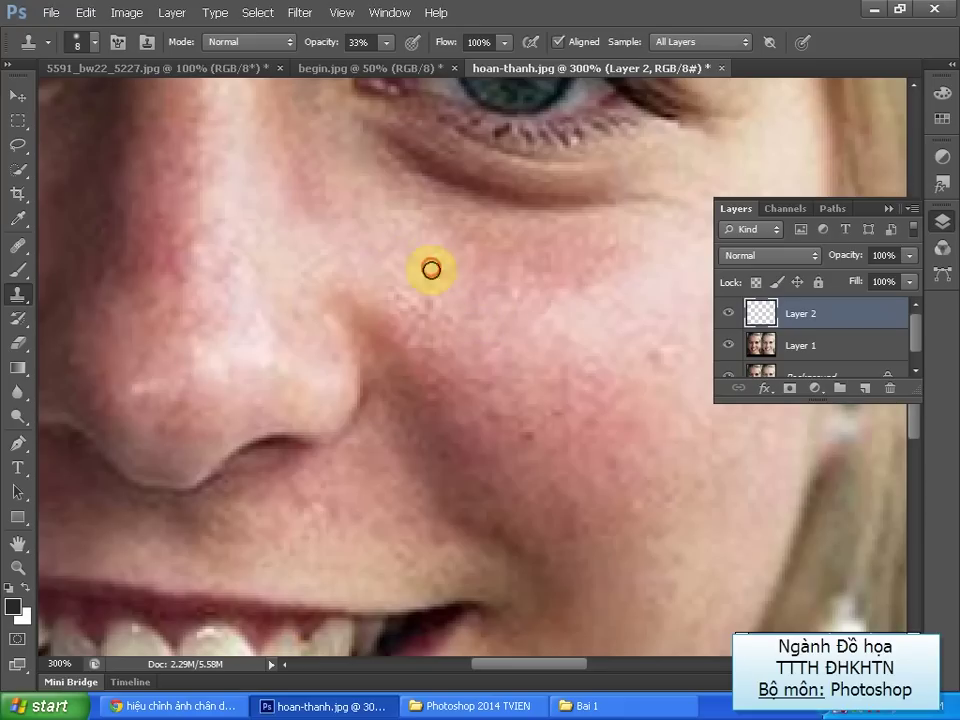
pyautogui.click(424, 287)
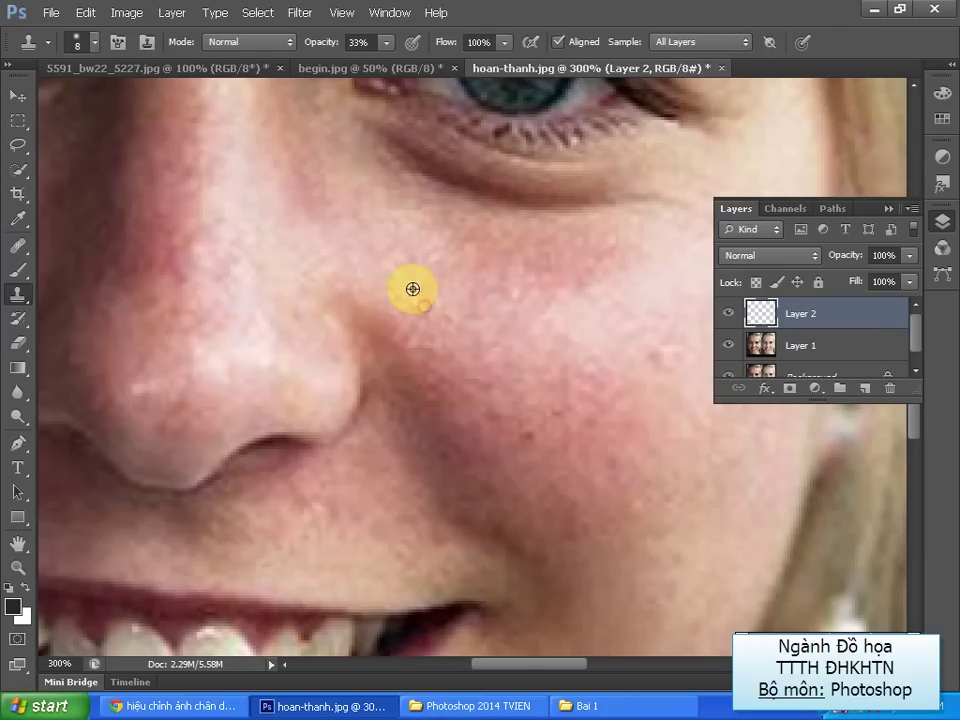
# Dab cloned skin over the spots beside the nose and blend it across the lower cheek
pyautogui.click(452, 311)
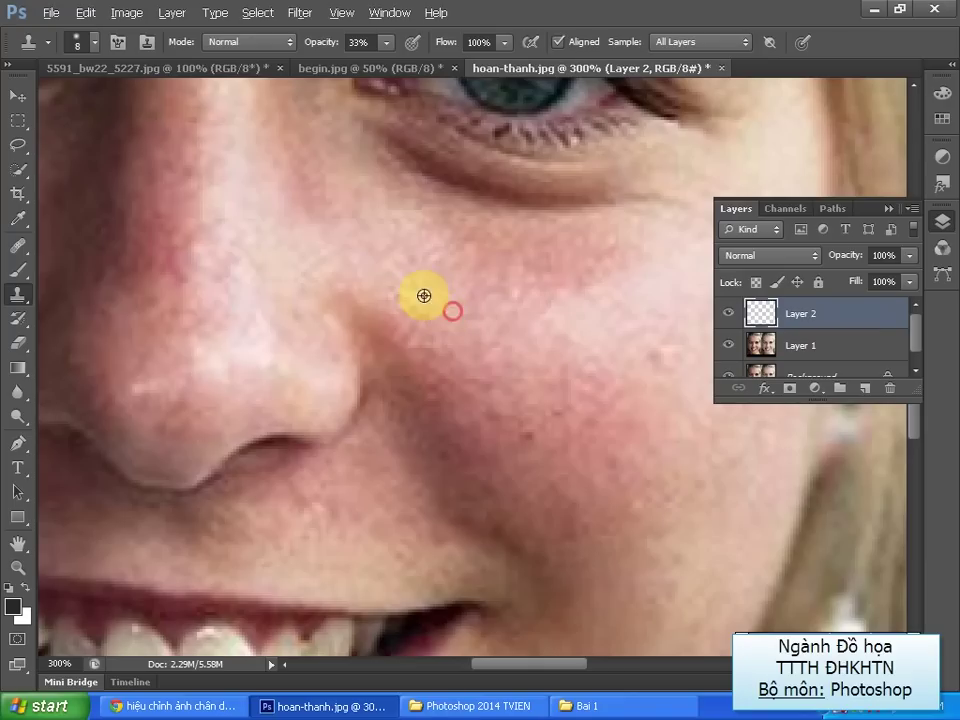
pyautogui.click(373, 281)
pyautogui.click(399, 302)
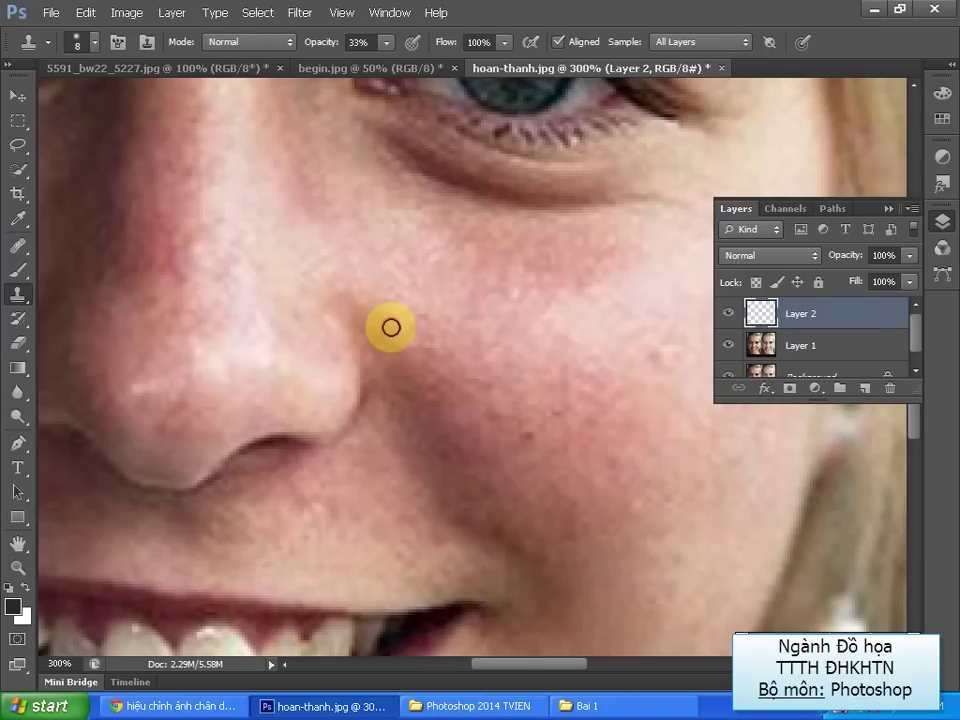
pyautogui.click(392, 311)
pyautogui.click(415, 329)
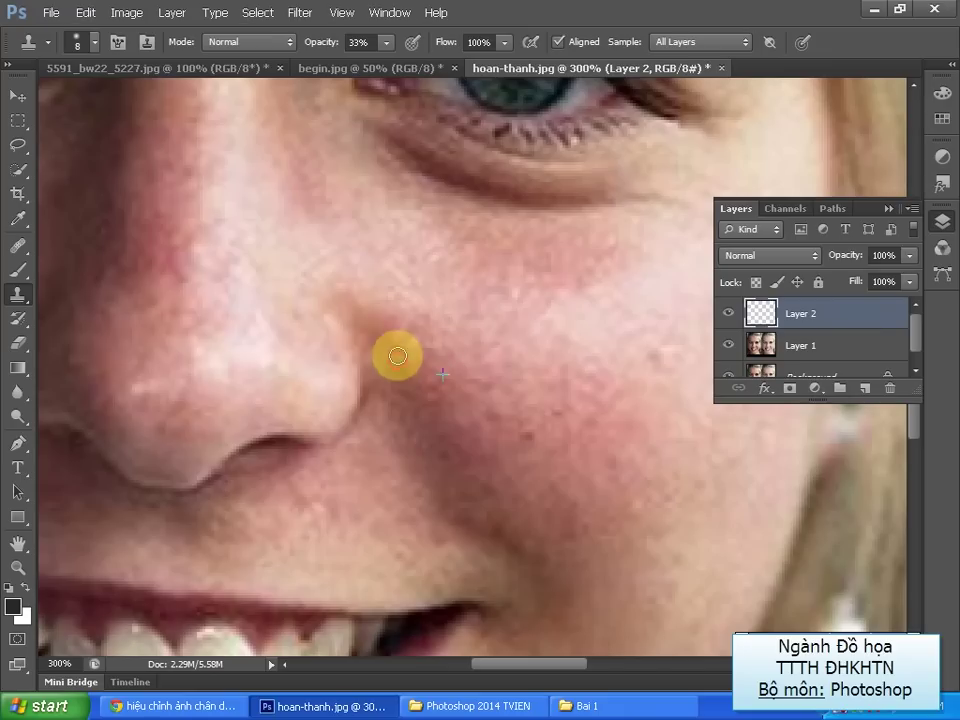
pyautogui.click(396, 321)
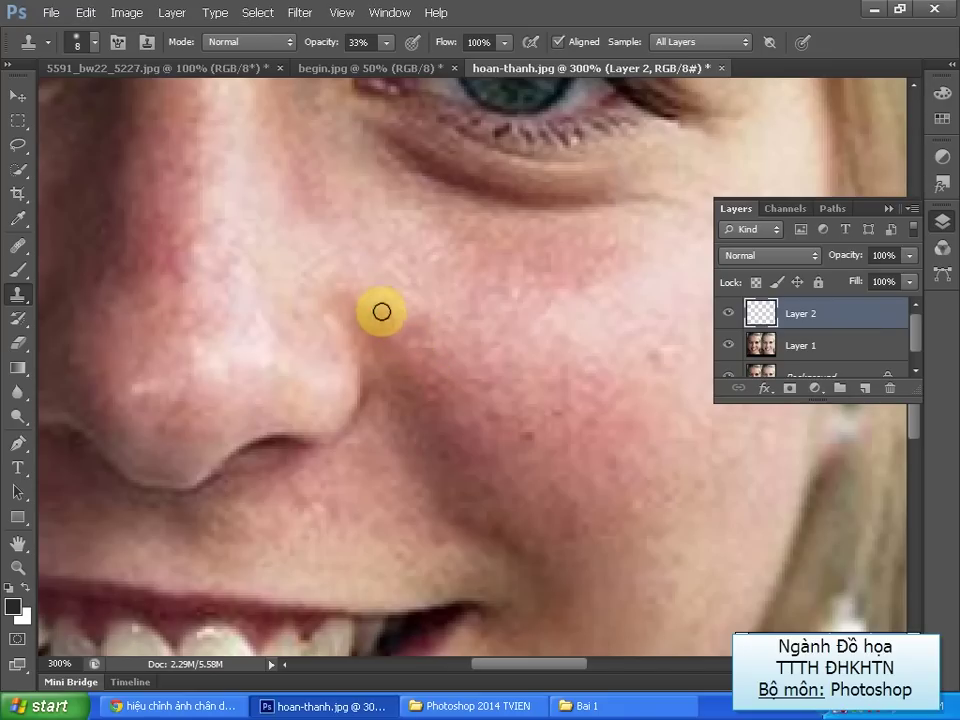
pyautogui.click(414, 261)
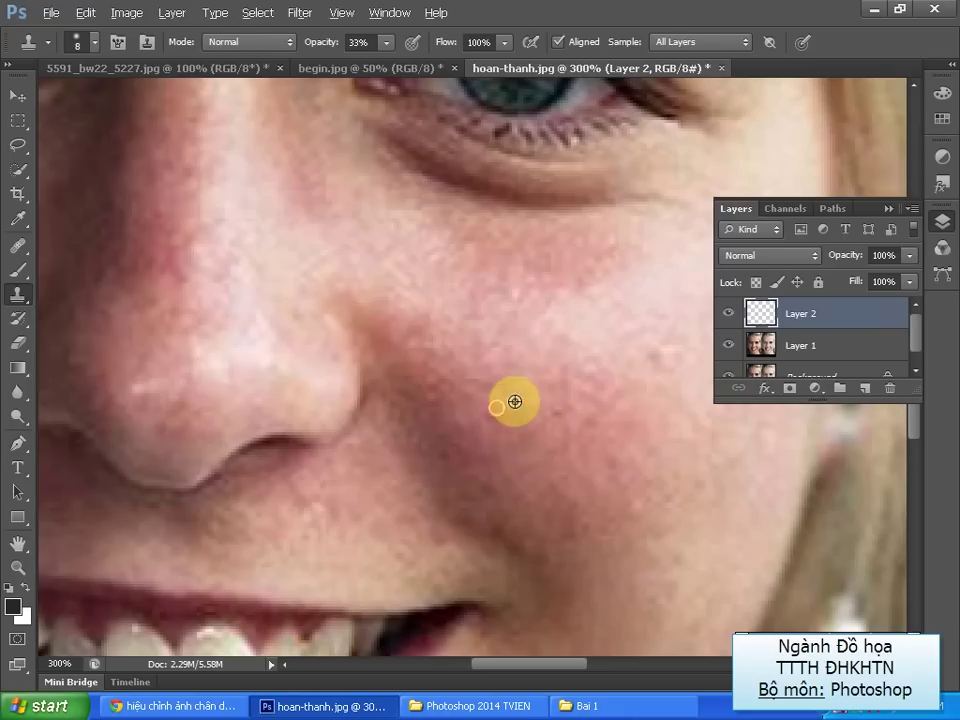
pyautogui.moveTo(491, 417); pyautogui.dragTo(478, 384)
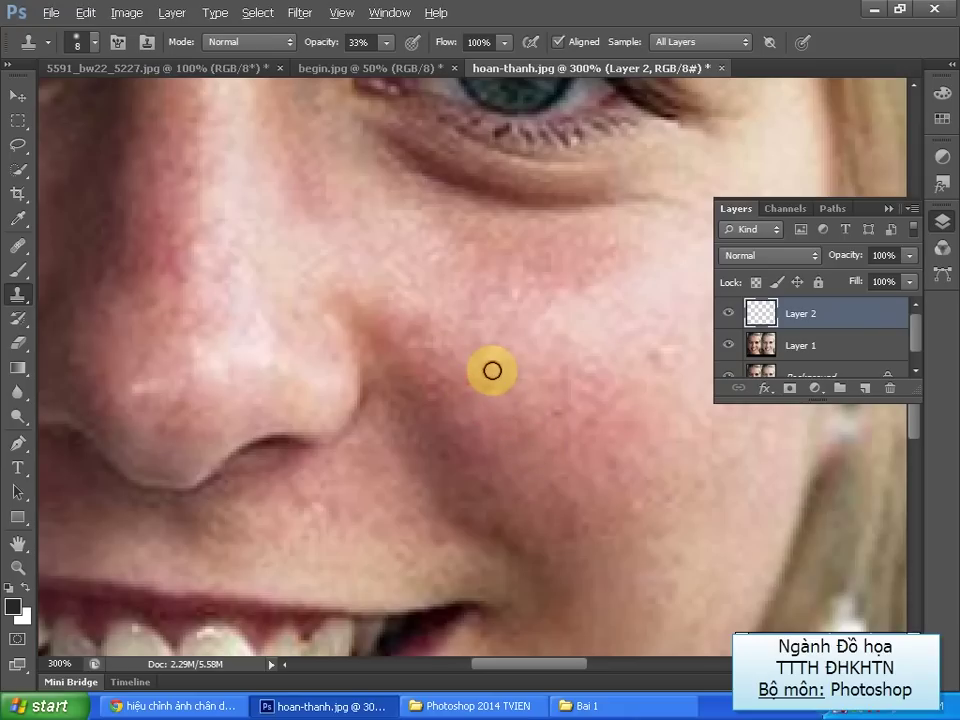
pyautogui.moveTo(660, 428); pyautogui.dragTo(550, 411)
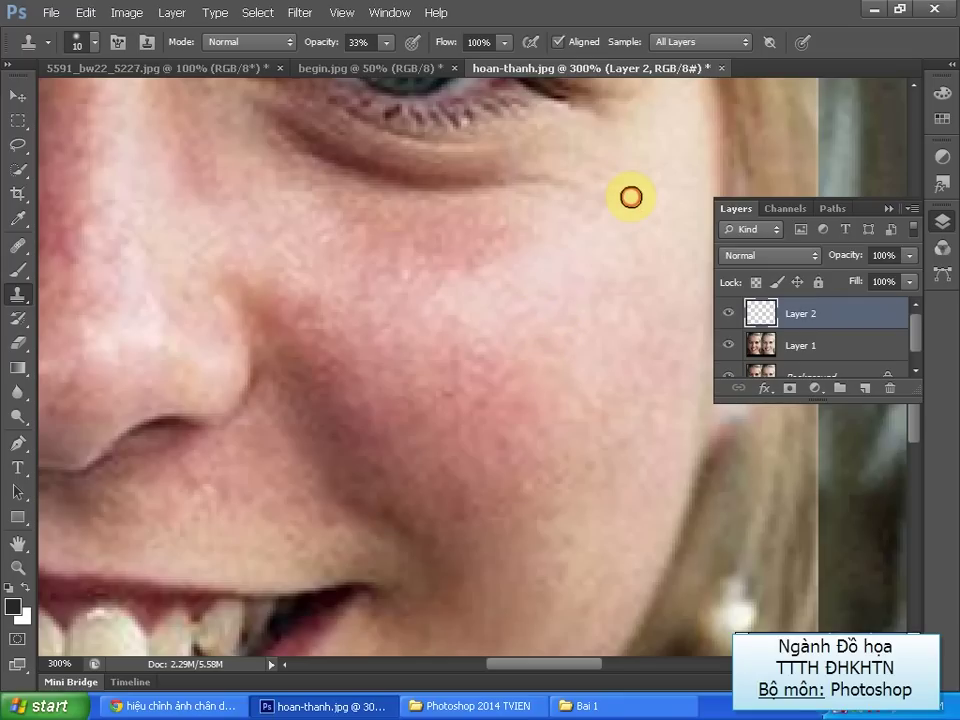
# Clone clean skin over the spots at the nostril edge and above the upper lip
pyautogui.scroll(-2, 596, 261)
pyautogui.scroll(-2, 559, 306)
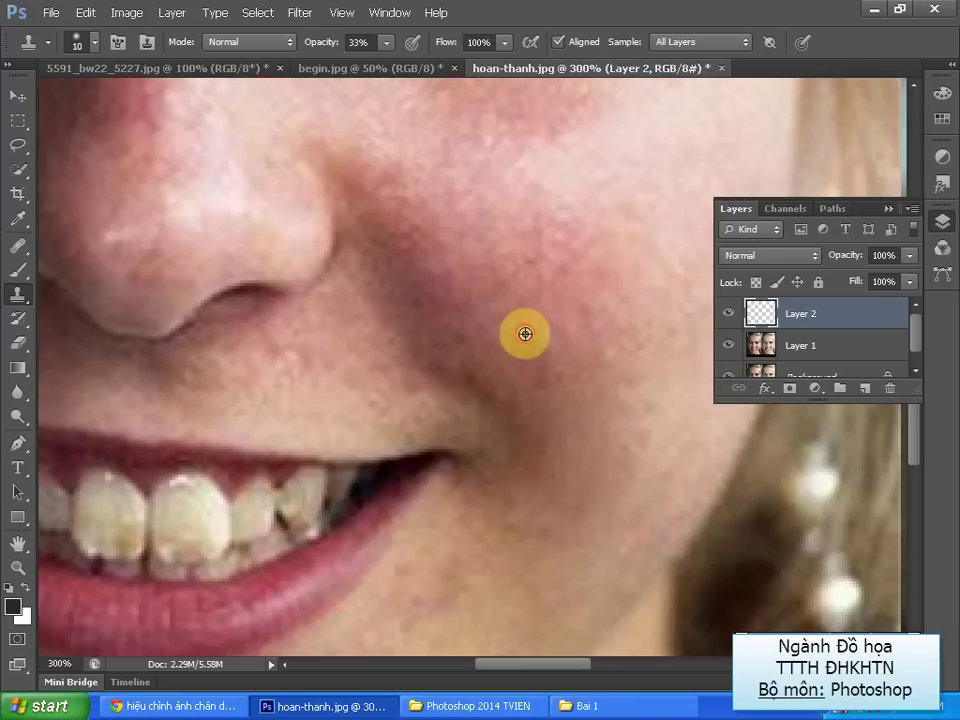
pyautogui.keyDown('alt'); pyautogui.click(421, 324); pyautogui.keyUp('alt')
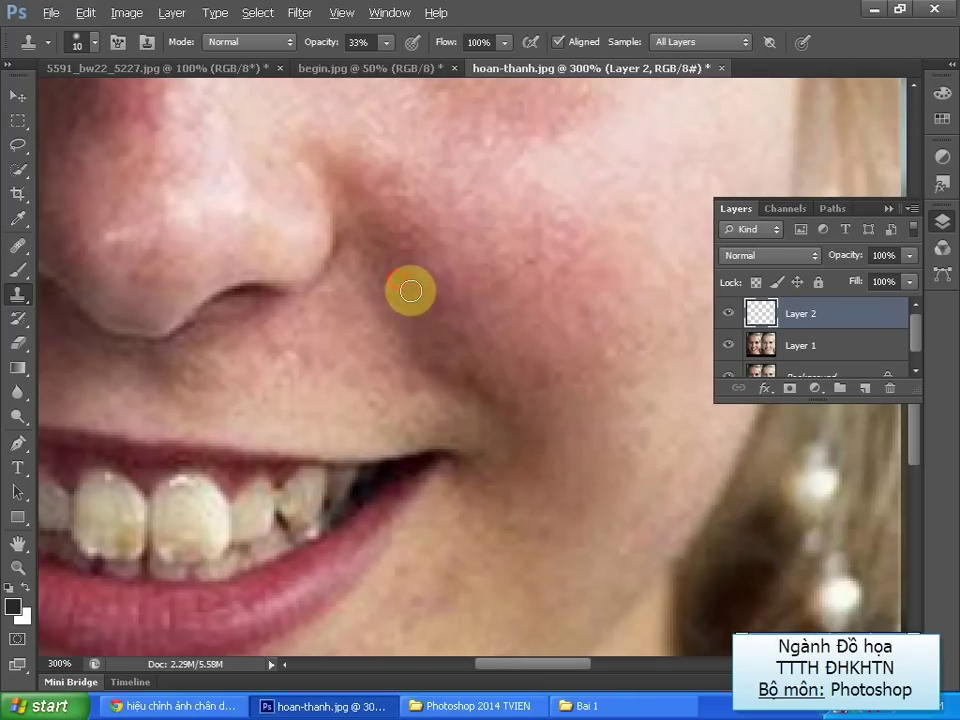
pyautogui.click(364, 276)
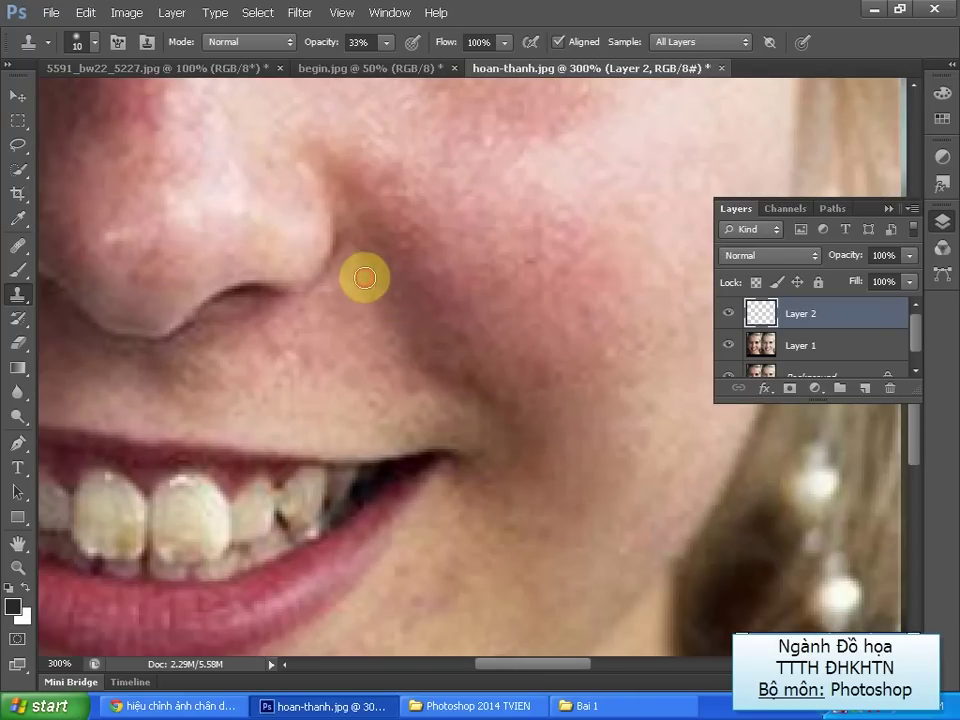
pyautogui.keyDown('alt'); pyautogui.click(354, 251); pyautogui.keyUp('alt')
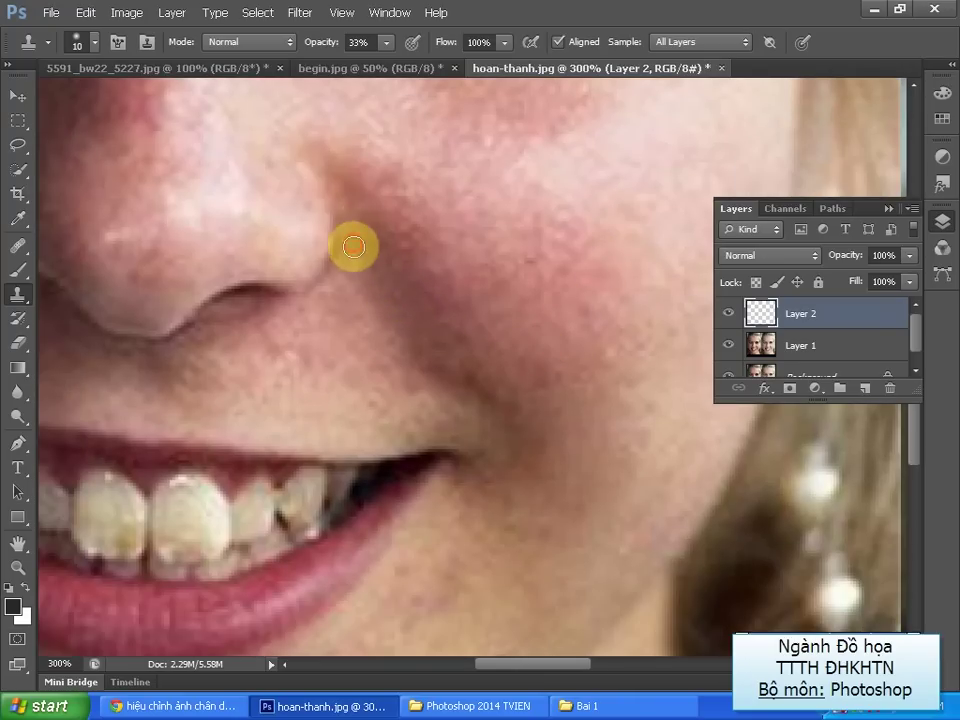
pyautogui.click(328, 348)
pyautogui.keyDown('alt'); pyautogui.click(298, 326); pyautogui.keyUp('alt')
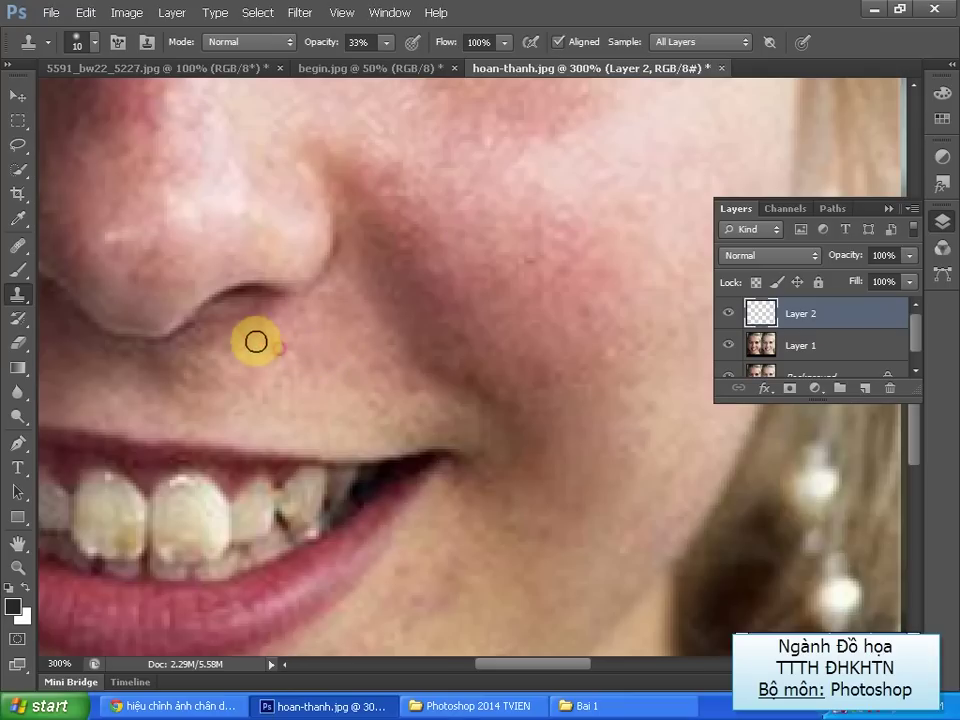
pyautogui.click(336, 375)
pyautogui.click(302, 386)
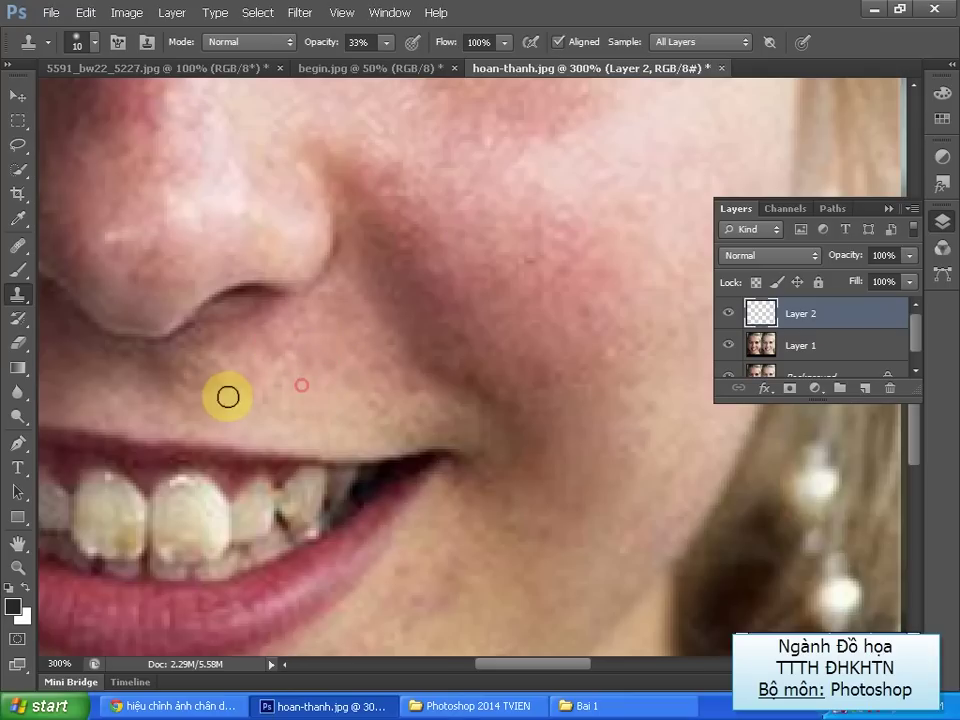
pyautogui.click(189, 392)
# Clone over the blemishes near the mouth corner, on the cheek and along the jawline
pyautogui.click(161, 364)
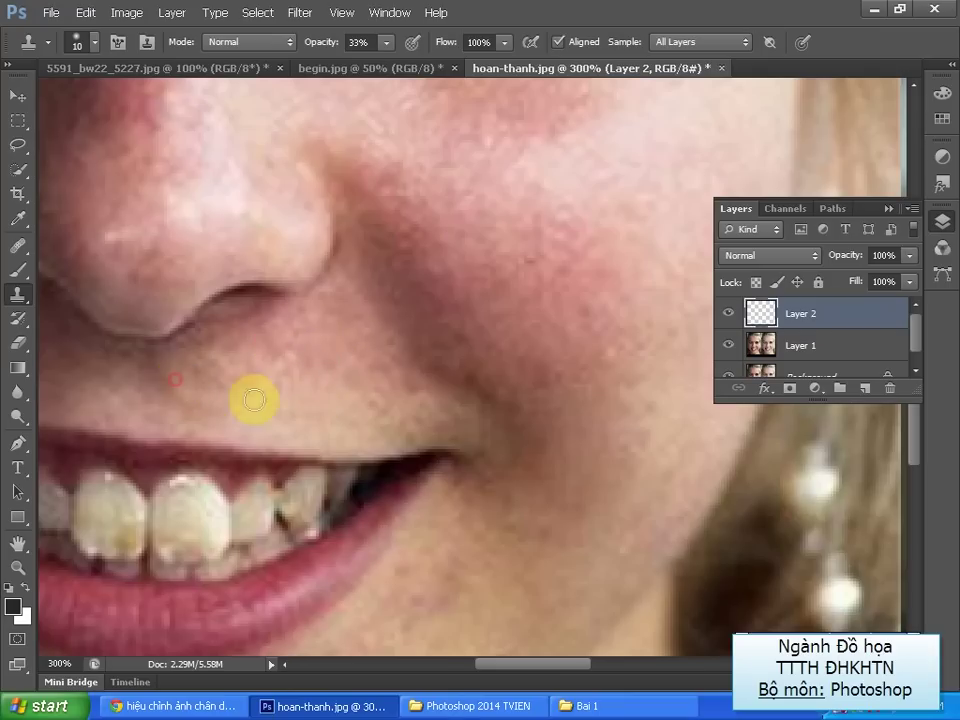
pyautogui.click(412, 390)
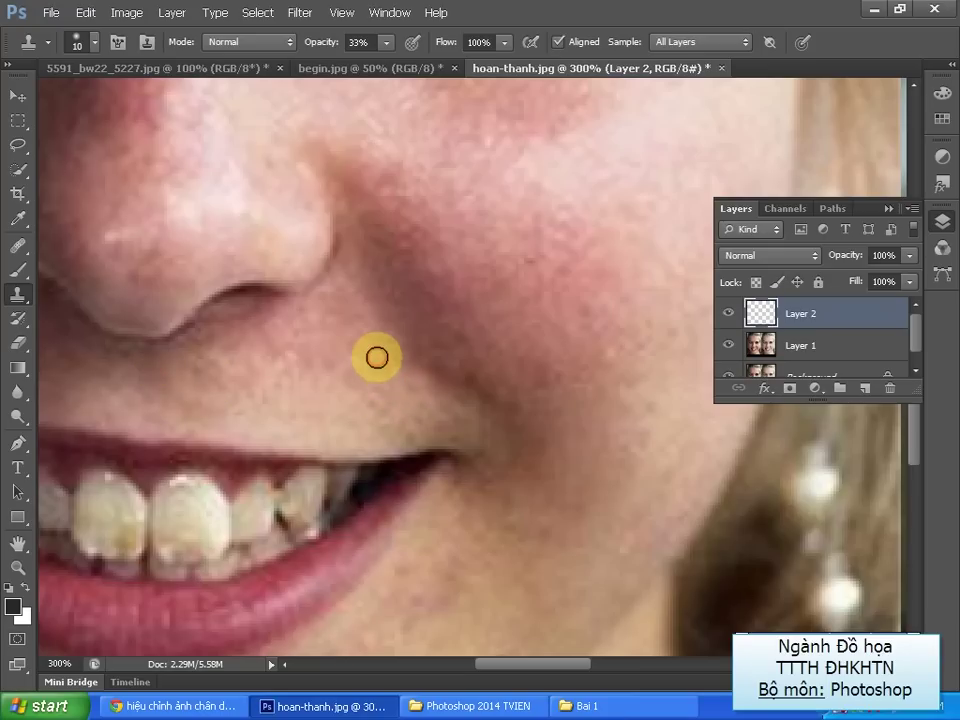
pyautogui.click(376, 359)
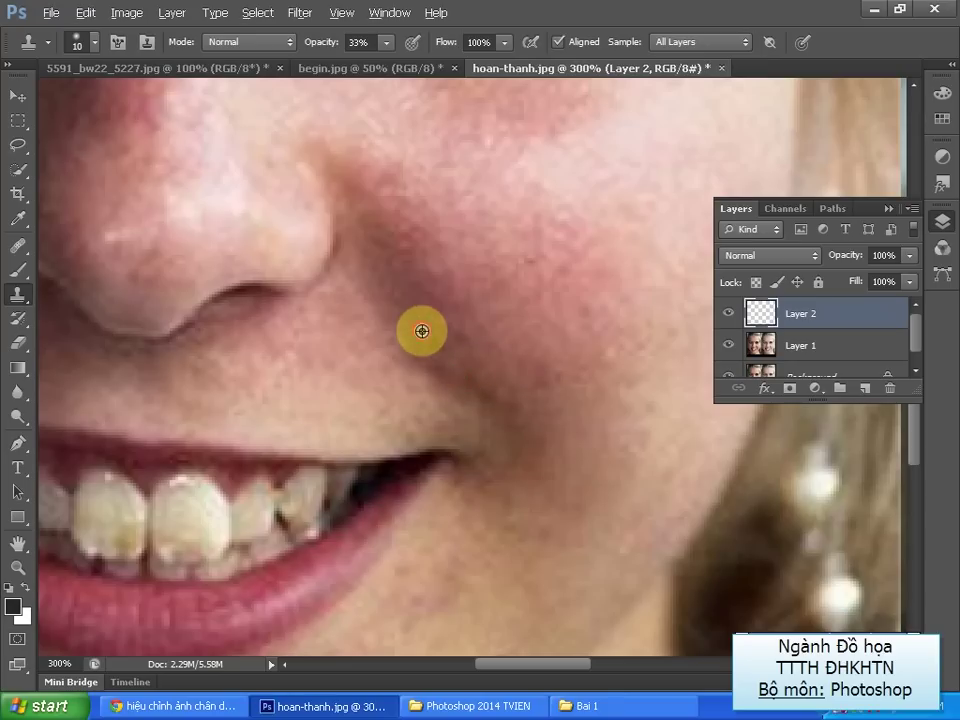
pyautogui.click(437, 364)
pyautogui.moveTo(632, 437); pyautogui.dragTo(557, 407)
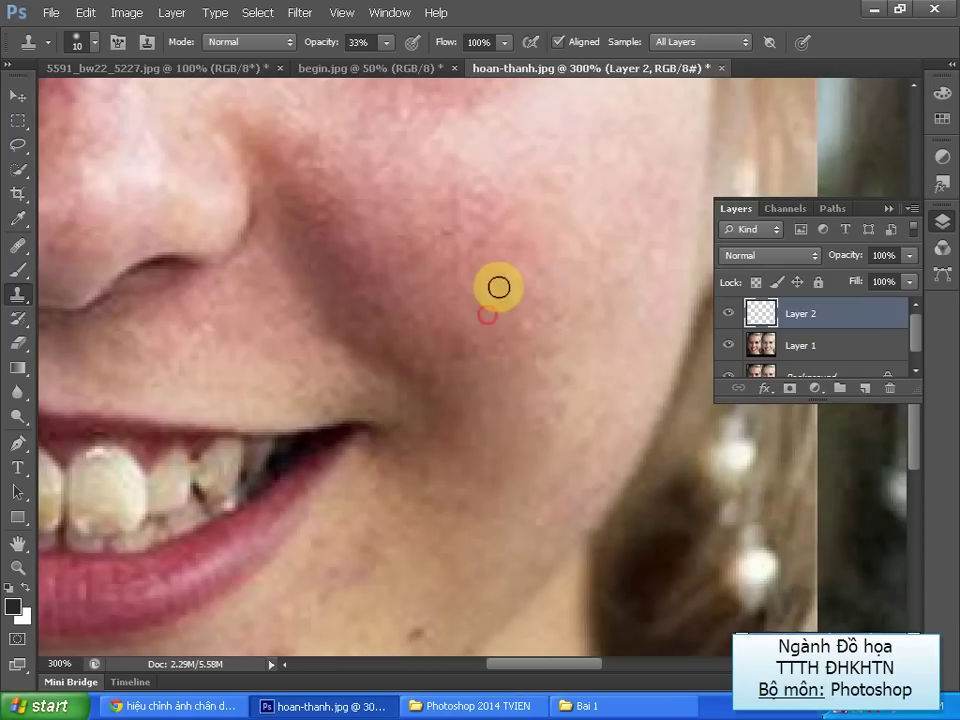
pyautogui.click(500, 283)
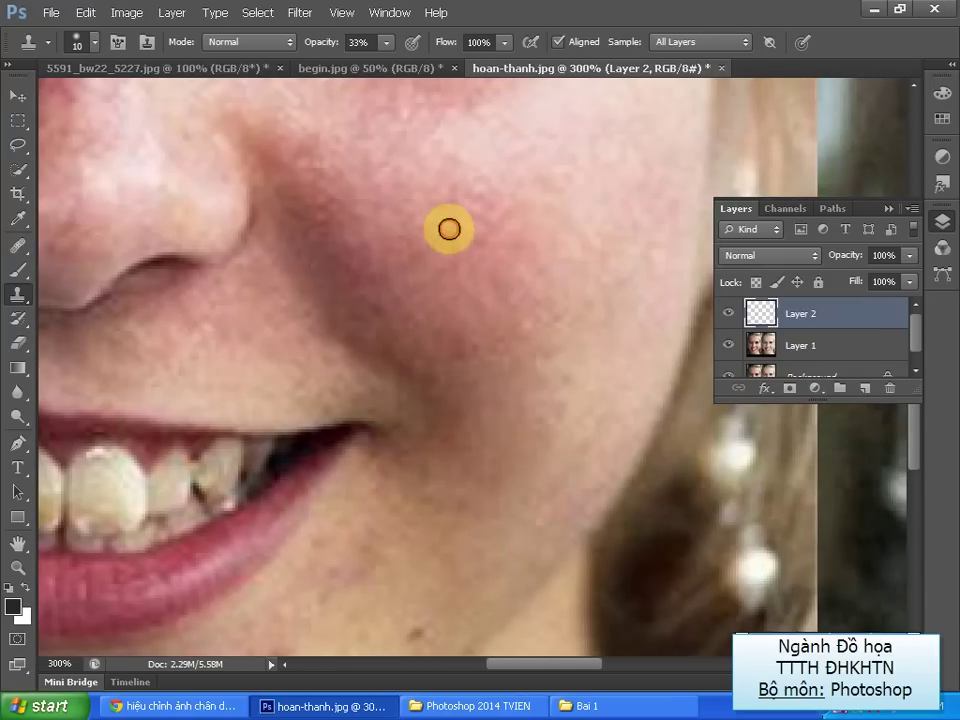
pyautogui.scroll(-3, 531, 413)
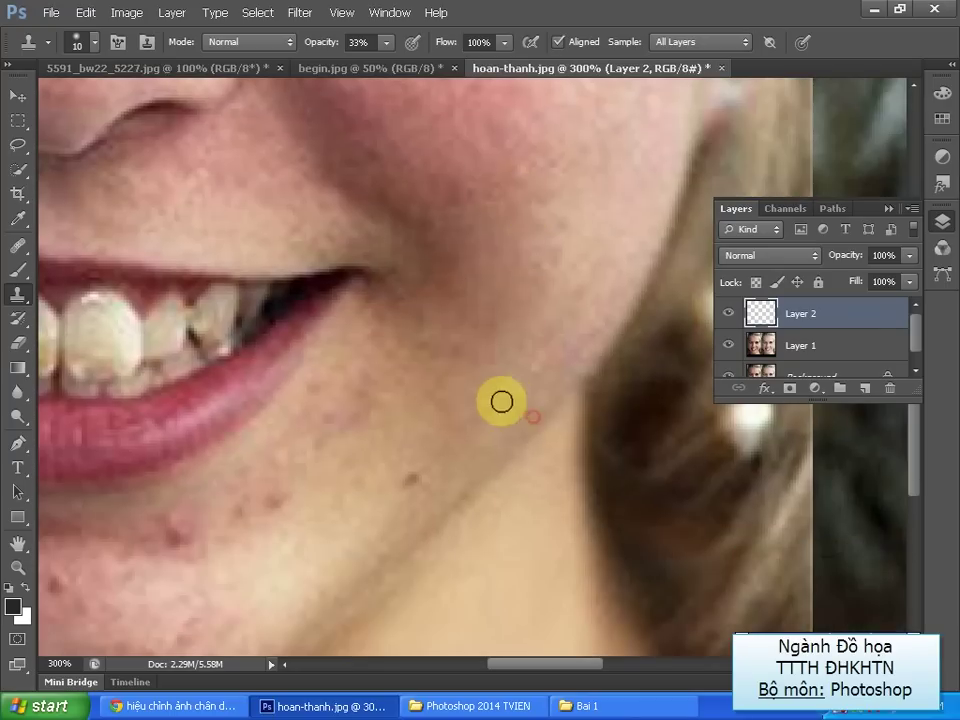
pyautogui.click(454, 433)
pyautogui.click(415, 474)
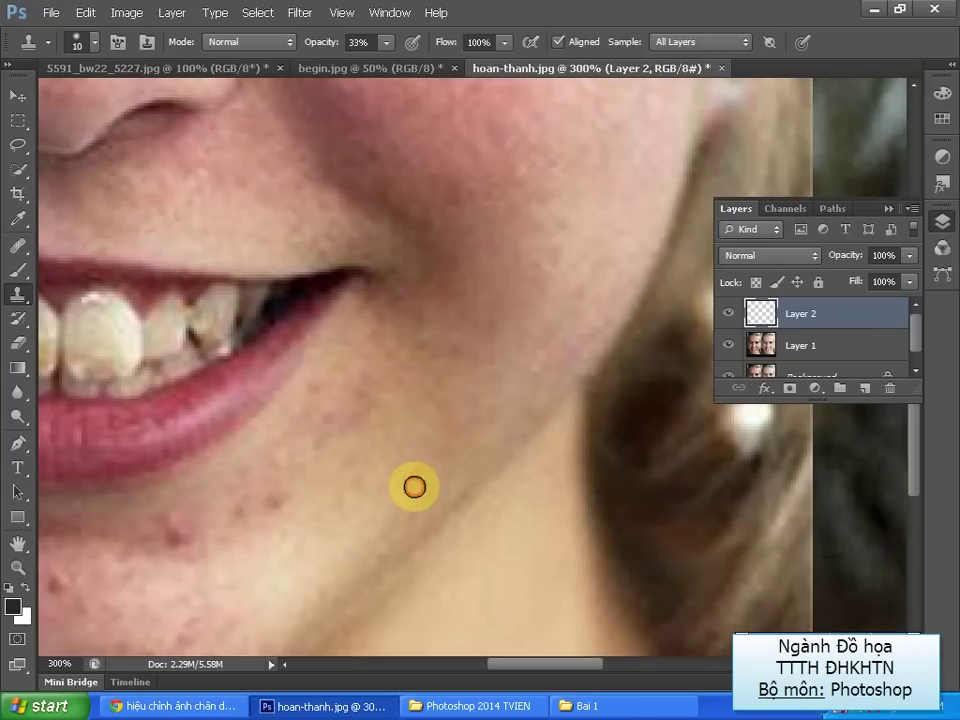
pyautogui.moveTo(364, 480); pyautogui.dragTo(617, 279)
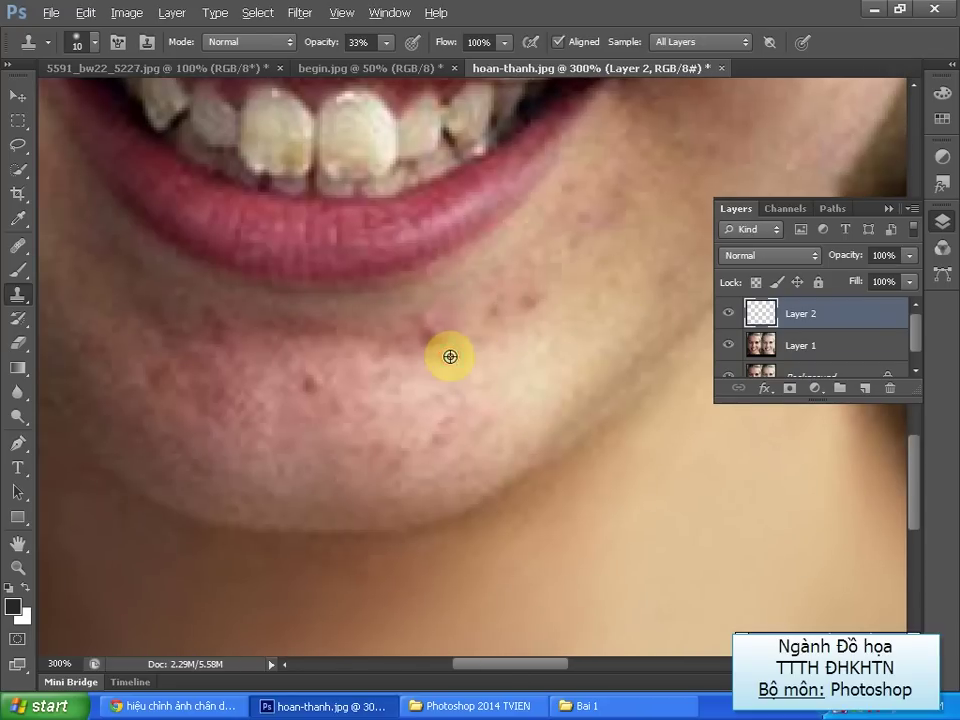
# Stamp clean skin over the spots below the lower lip and across the left chin
pyautogui.click(421, 334)
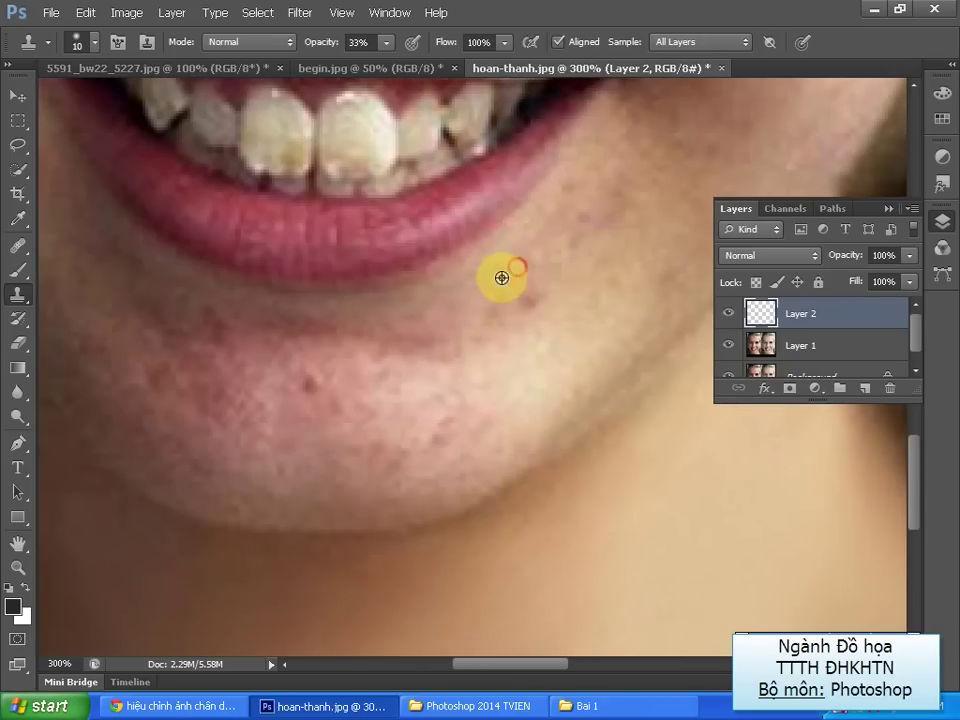
pyautogui.click(553, 282)
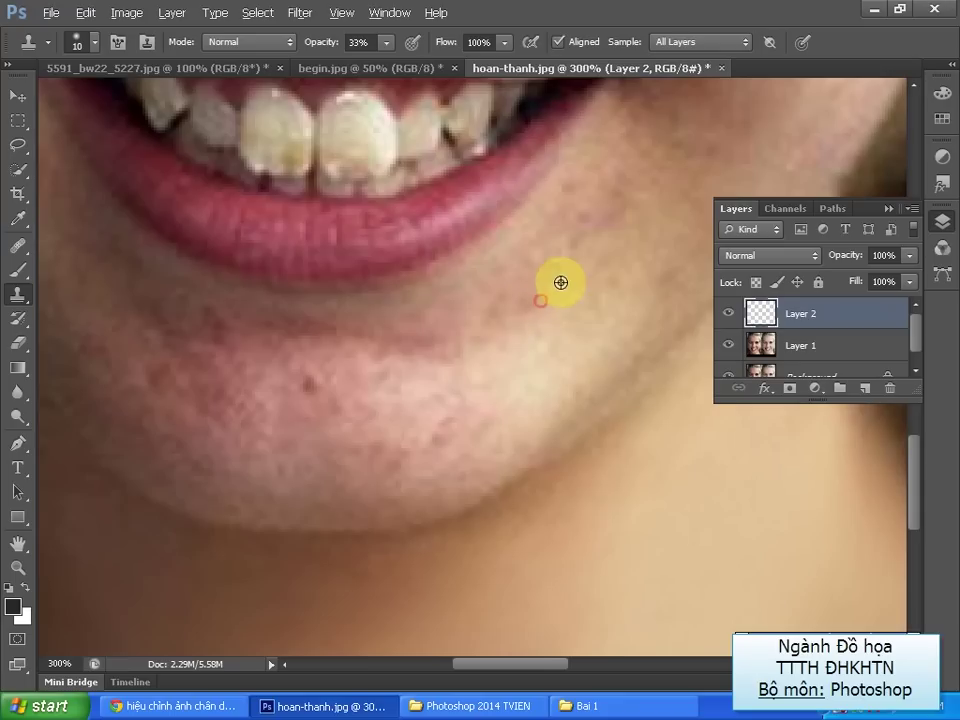
pyautogui.keyDown('alt'); pyautogui.click(521, 317); pyautogui.keyUp('alt')
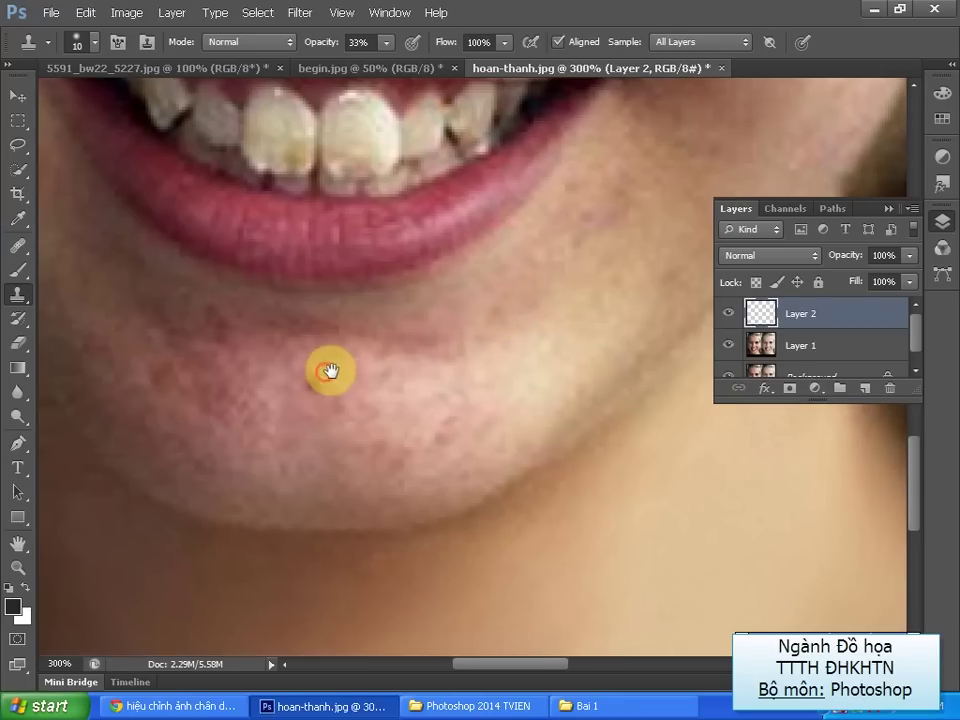
pyautogui.moveTo(328, 368); pyautogui.dragTo(471, 398)
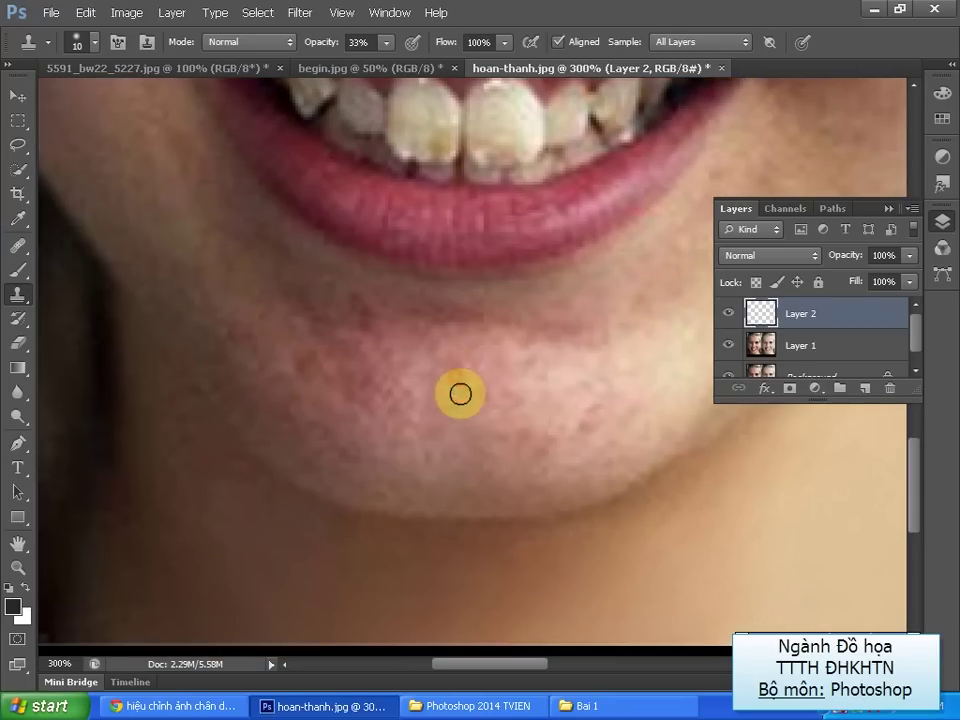
pyautogui.click(383, 383)
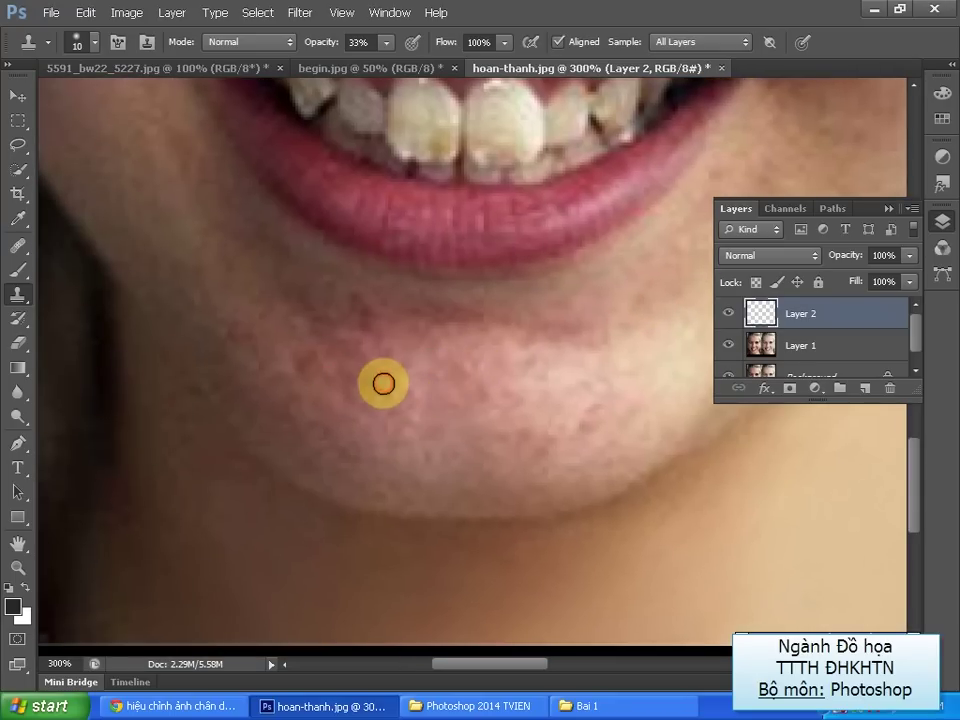
pyautogui.click(370, 330)
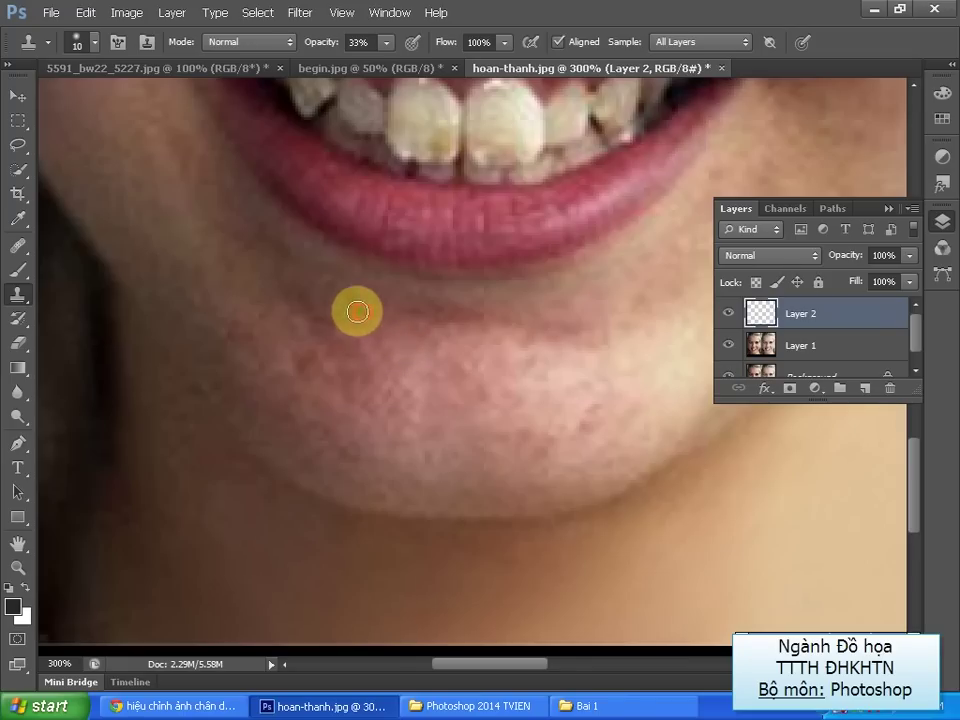
pyautogui.click(336, 309)
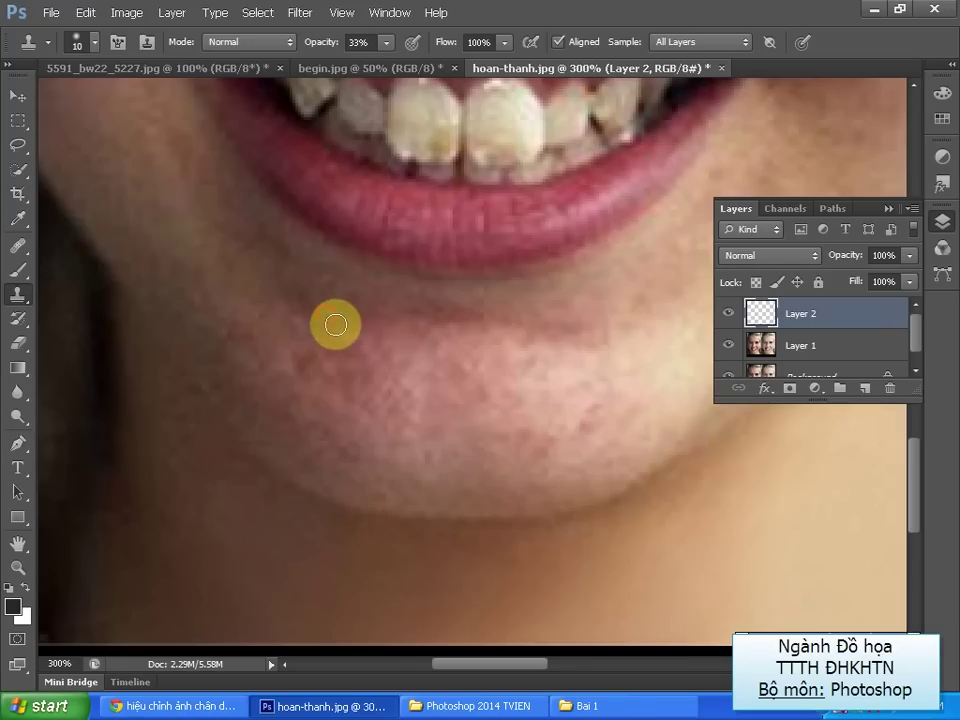
pyautogui.click(300, 294)
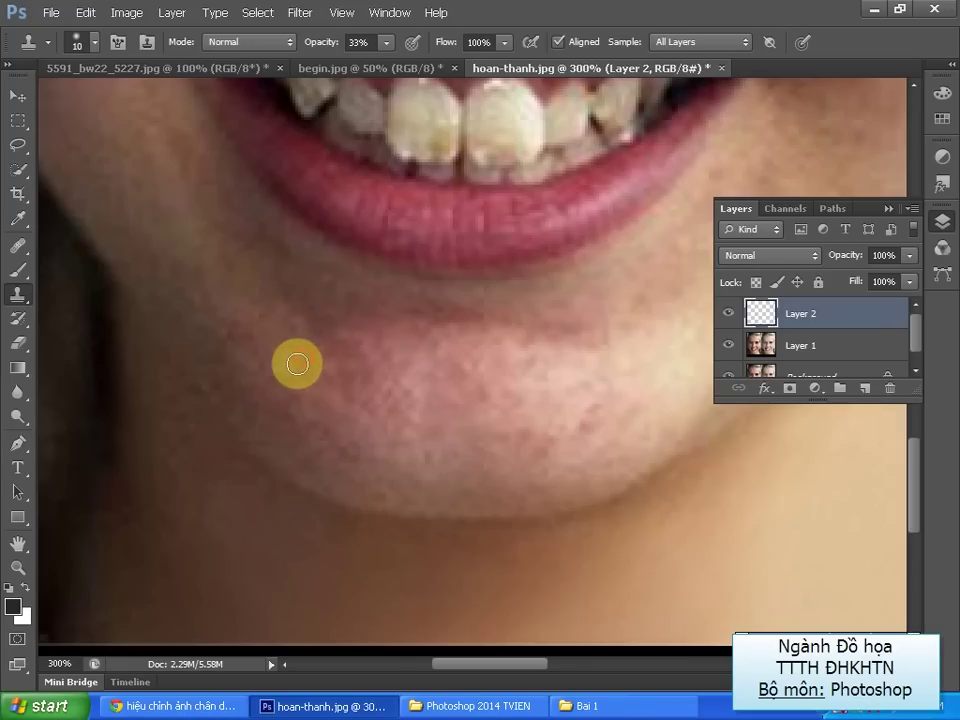
pyautogui.click(270, 336)
pyautogui.click(238, 341)
pyautogui.click(250, 293)
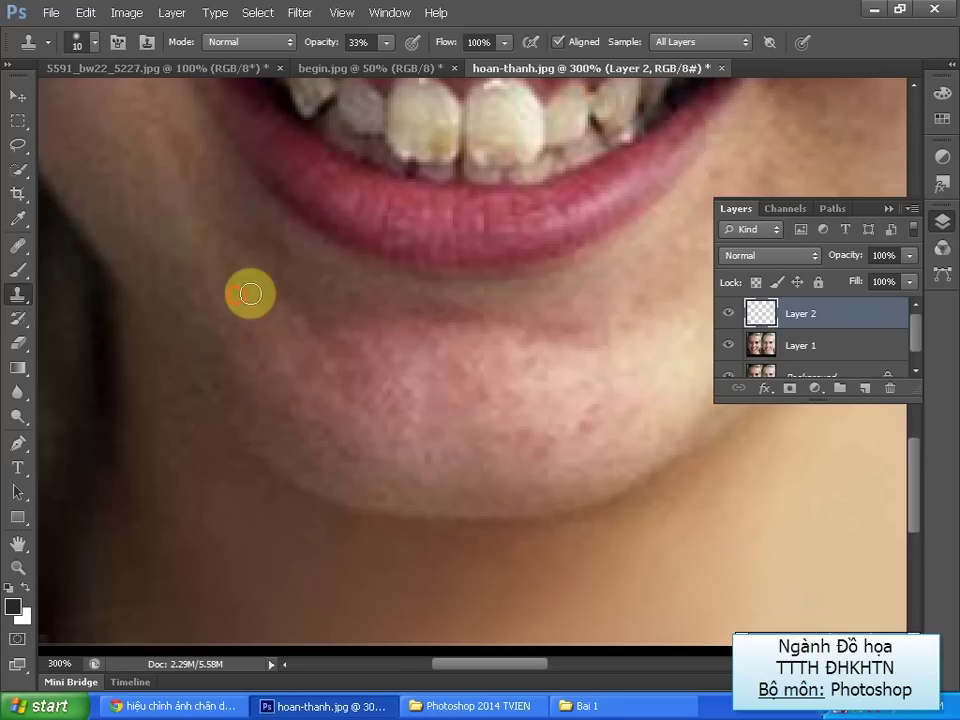
pyautogui.keyDown('alt'); pyautogui.click(424, 378); pyautogui.keyUp('alt')
pyautogui.keyDown('alt'); pyautogui.click(409, 405); pyautogui.keyUp('alt')
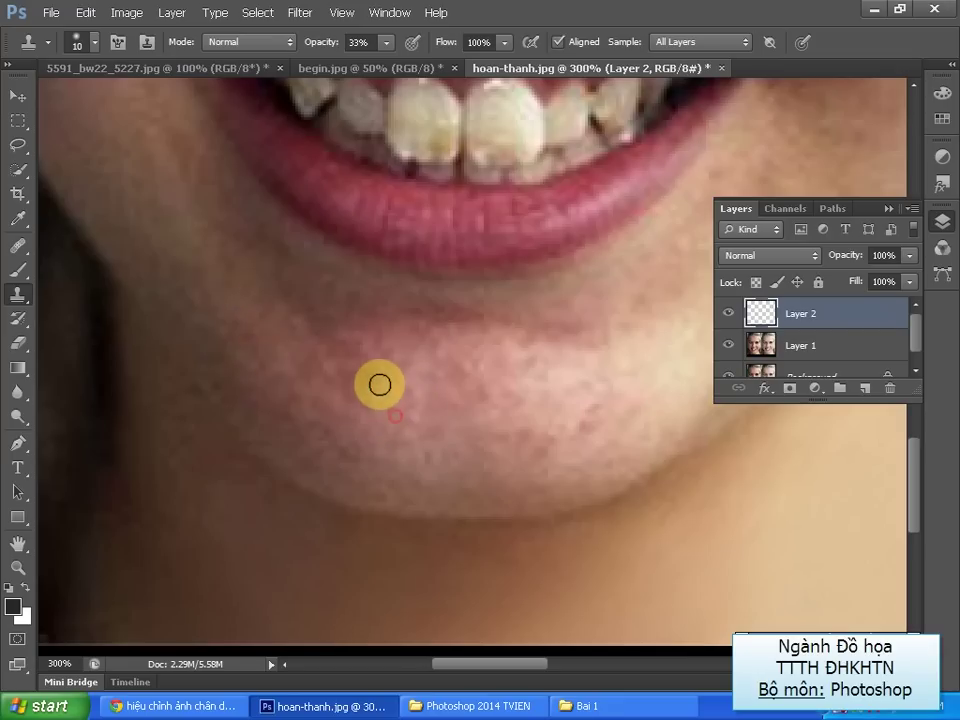
# Paint cloned skin across the remaining blemishes at the chin centre and lower chin
pyautogui.click(360, 375)
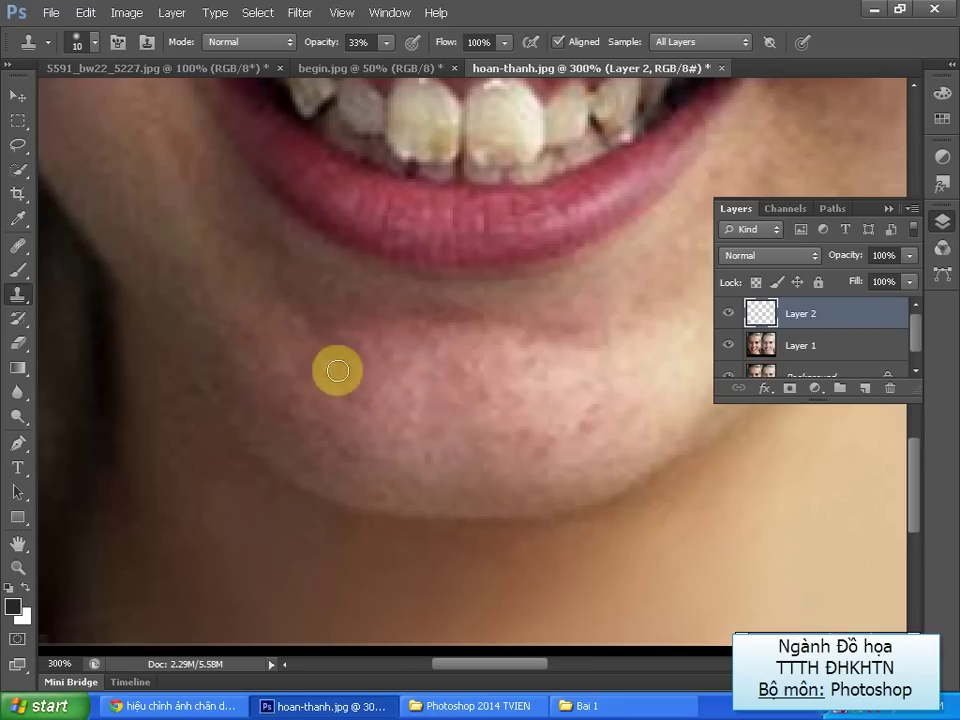
pyautogui.keyDown('alt'); pyautogui.click(301, 352); pyautogui.keyUp('alt')
pyautogui.moveTo(375, 343); pyautogui.dragTo(330, 328)
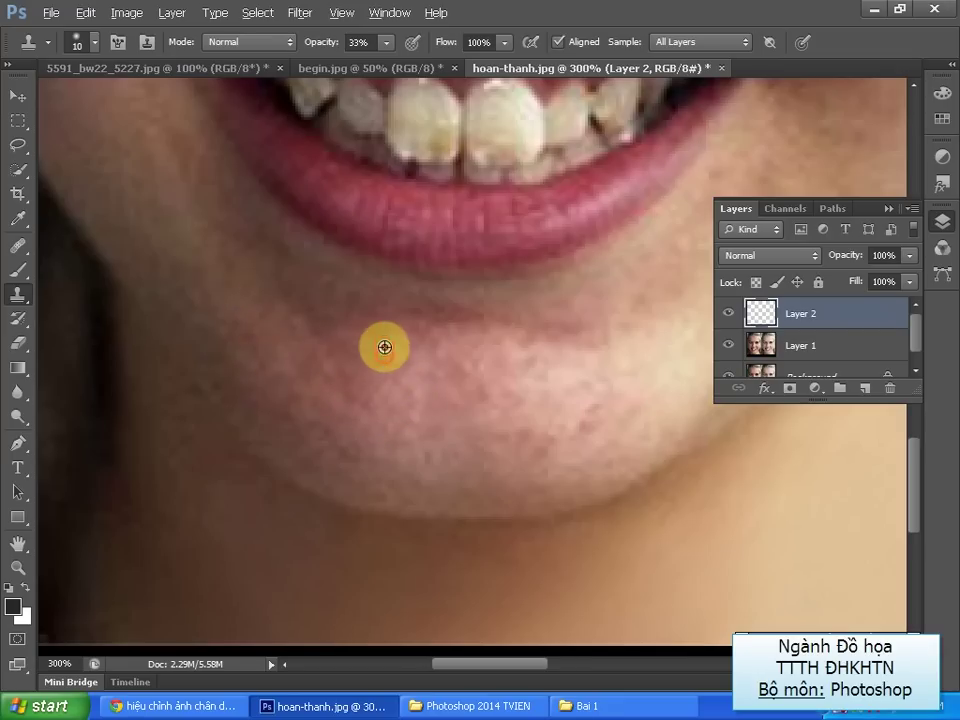
pyautogui.keyDown('alt'); pyautogui.click(369, 324); pyautogui.keyUp('alt')
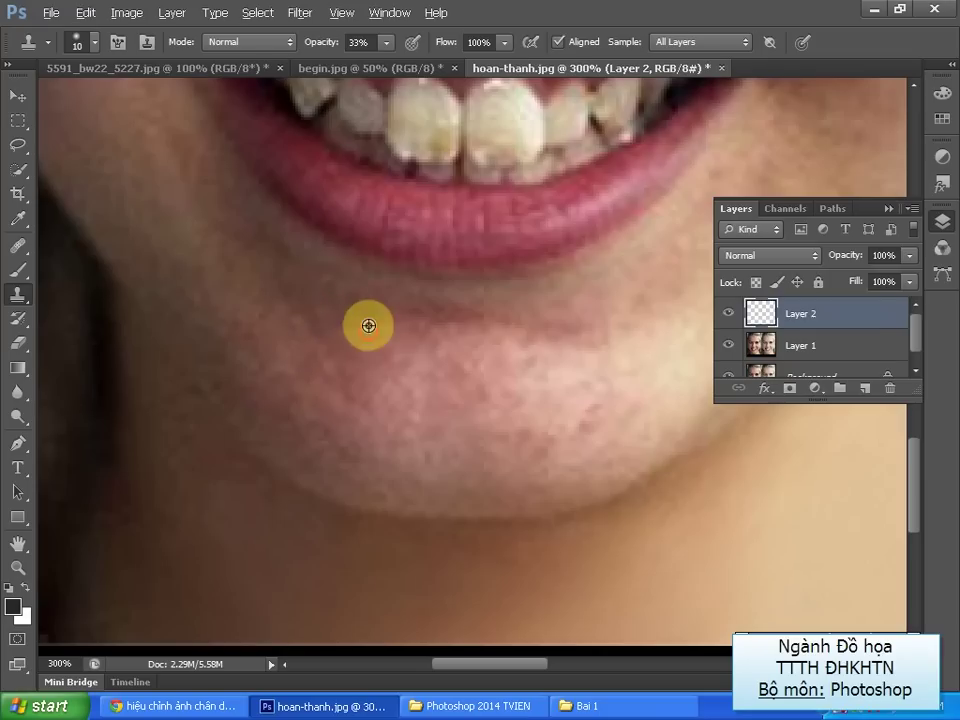
pyautogui.moveTo(343, 349); pyautogui.dragTo(306, 321)
pyautogui.keyDown('alt'); pyautogui.click(336, 381); pyautogui.keyUp('alt')
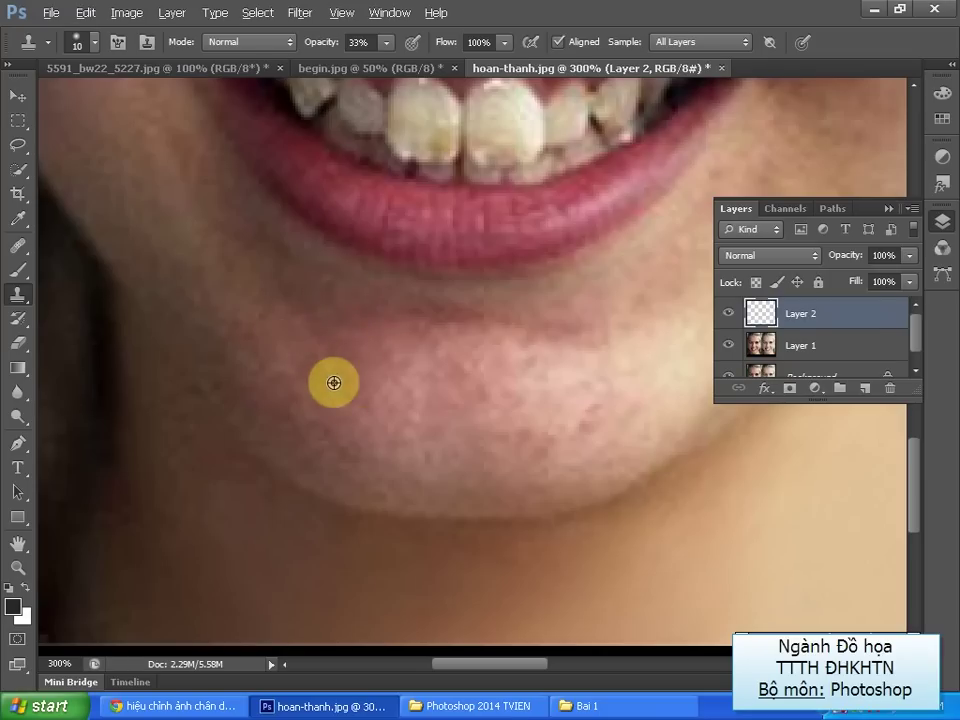
pyautogui.moveTo(375, 412)
pyautogui.mouseDown()
pyautogui.moveTo(505, 455)
pyautogui.moveTo(488, 432)
pyautogui.mouseUp()
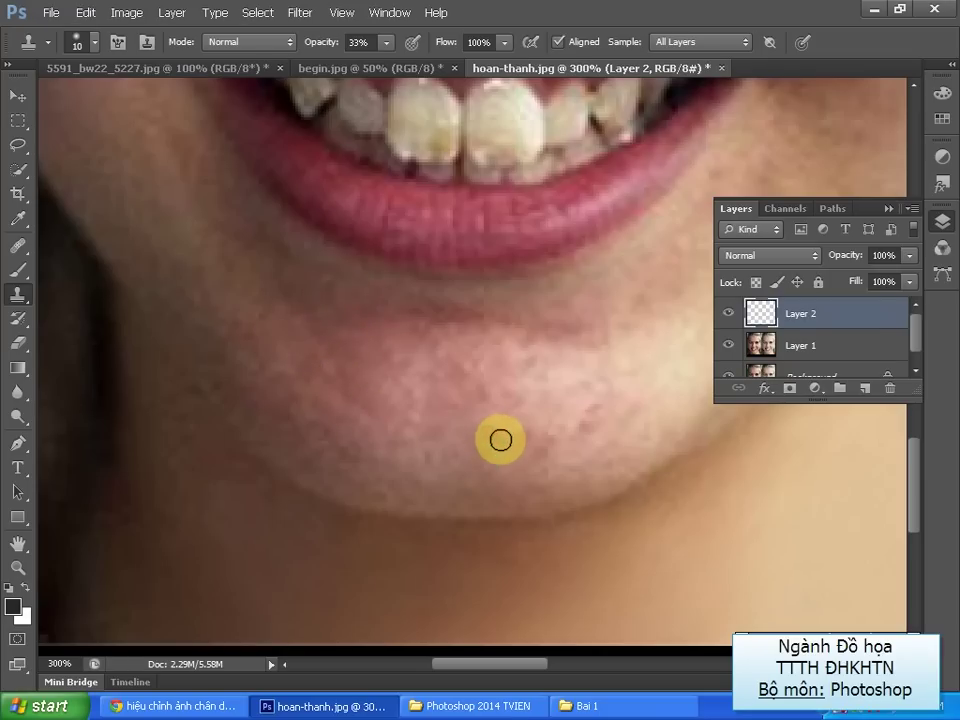
pyautogui.keyDown('alt'); pyautogui.click(431, 381); pyautogui.keyUp('alt')
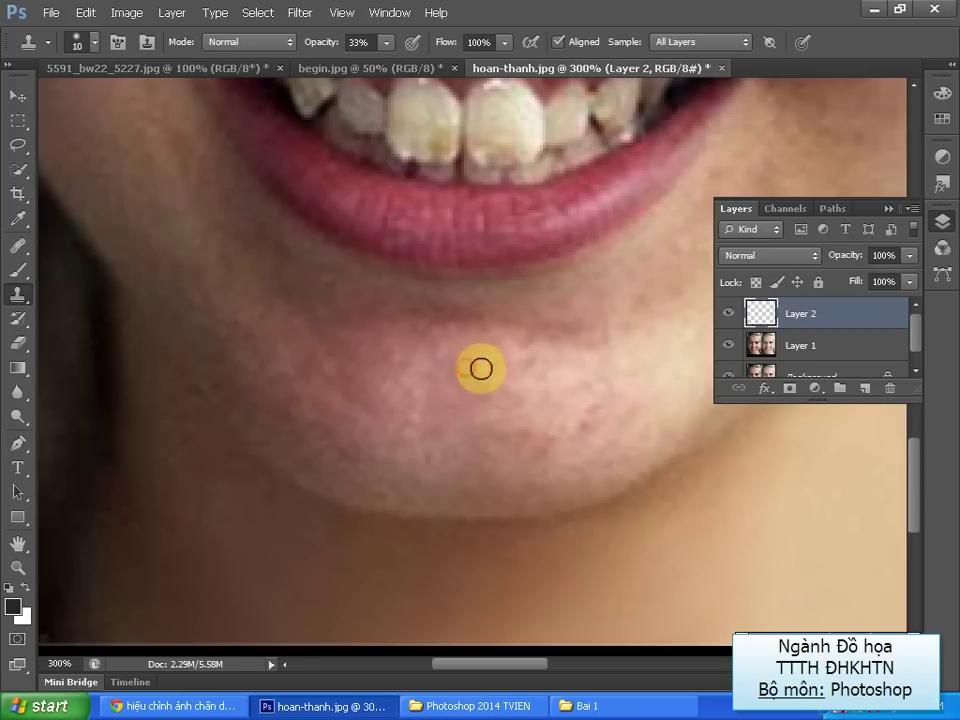
pyautogui.keyDown('alt'); pyautogui.click(431, 377); pyautogui.keyUp('alt')
pyautogui.click(527, 373)
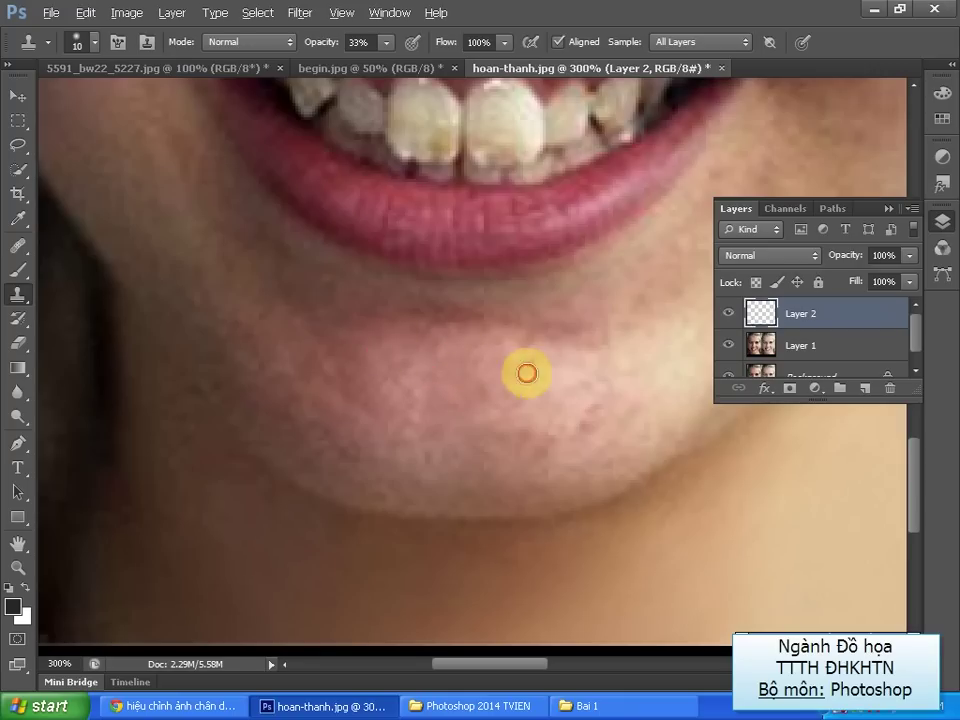
# Cover the last spots below the lip and on the lower right chin, then zoom out
pyautogui.keyDown('alt'); pyautogui.click(527, 347); pyautogui.keyUp('alt')
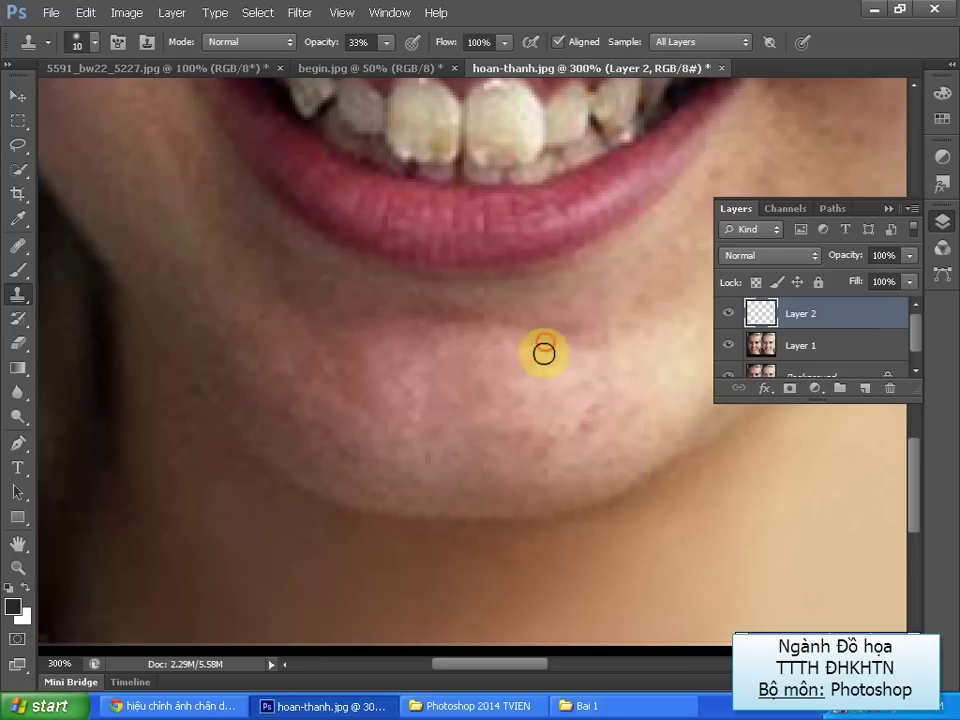
pyautogui.keyDown('alt'); pyautogui.click(511, 400); pyautogui.keyUp('alt')
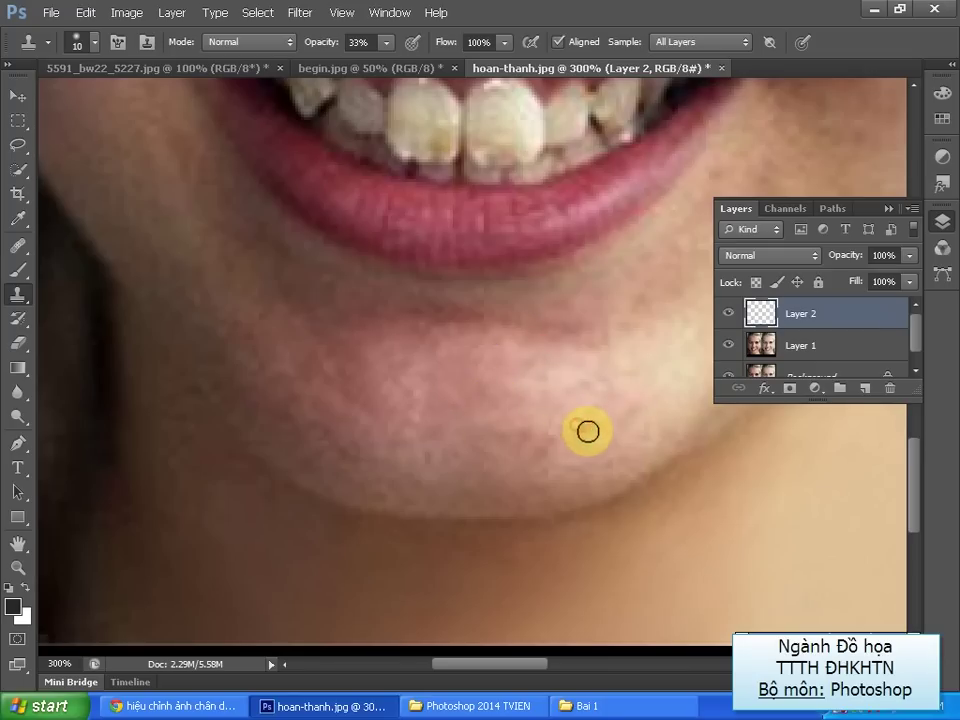
pyautogui.keyDown('alt'); pyautogui.click(545, 438); pyautogui.keyUp('alt')
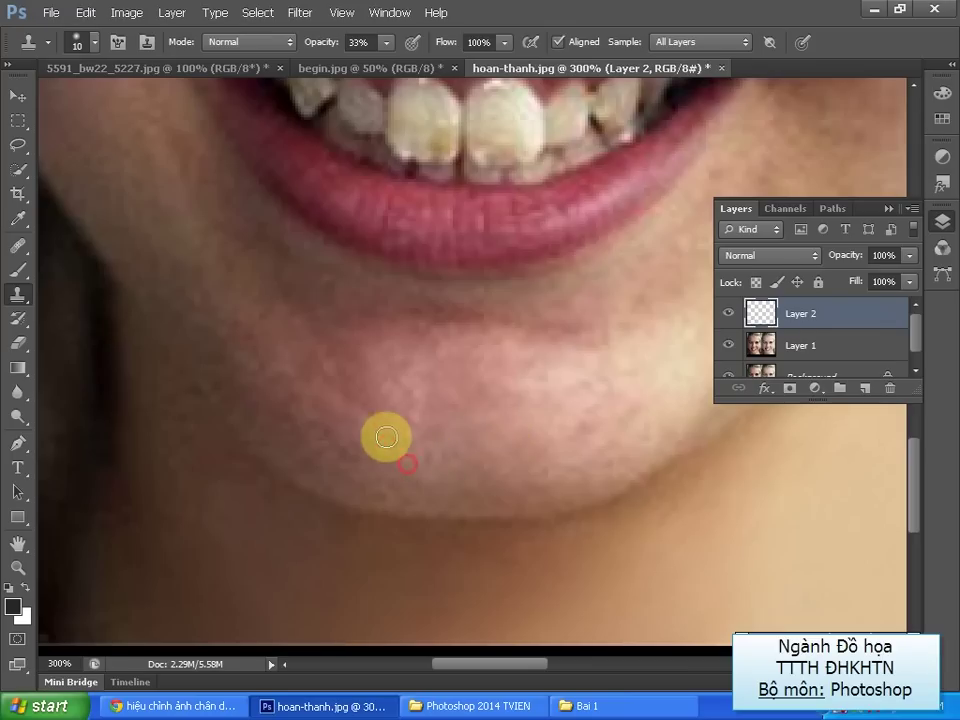
pyautogui.click(430, 458)
pyautogui.keyDown('alt'); pyautogui.click(477, 471); pyautogui.keyUp('alt')
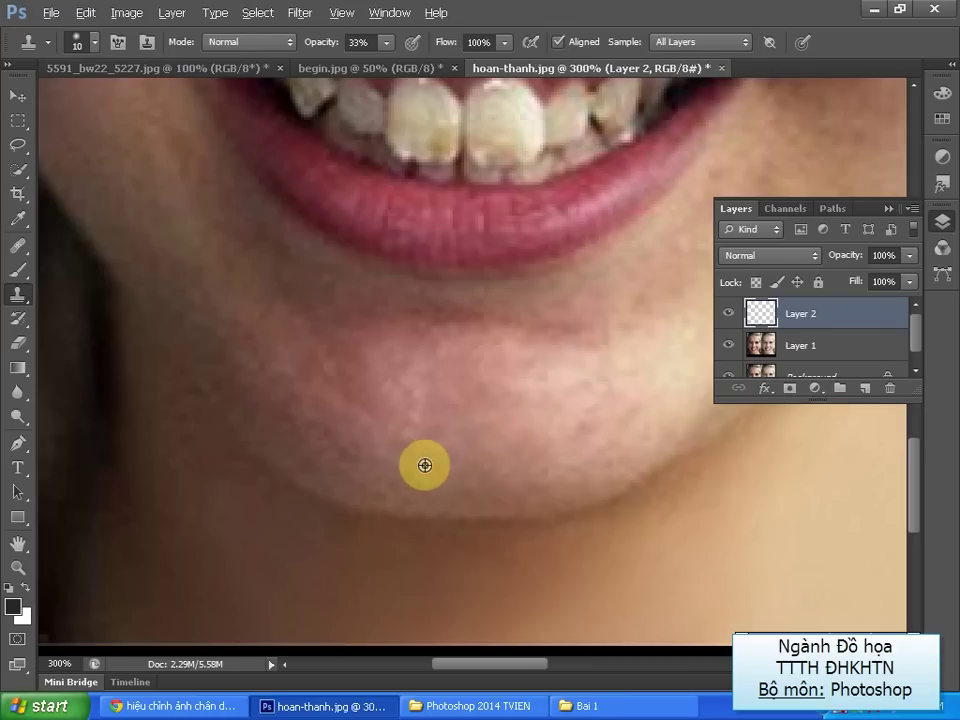
pyautogui.keyDown('alt'); pyautogui.click(435, 448); pyautogui.keyUp('alt')
pyautogui.click(489, 438)
pyautogui.click(415, 327)
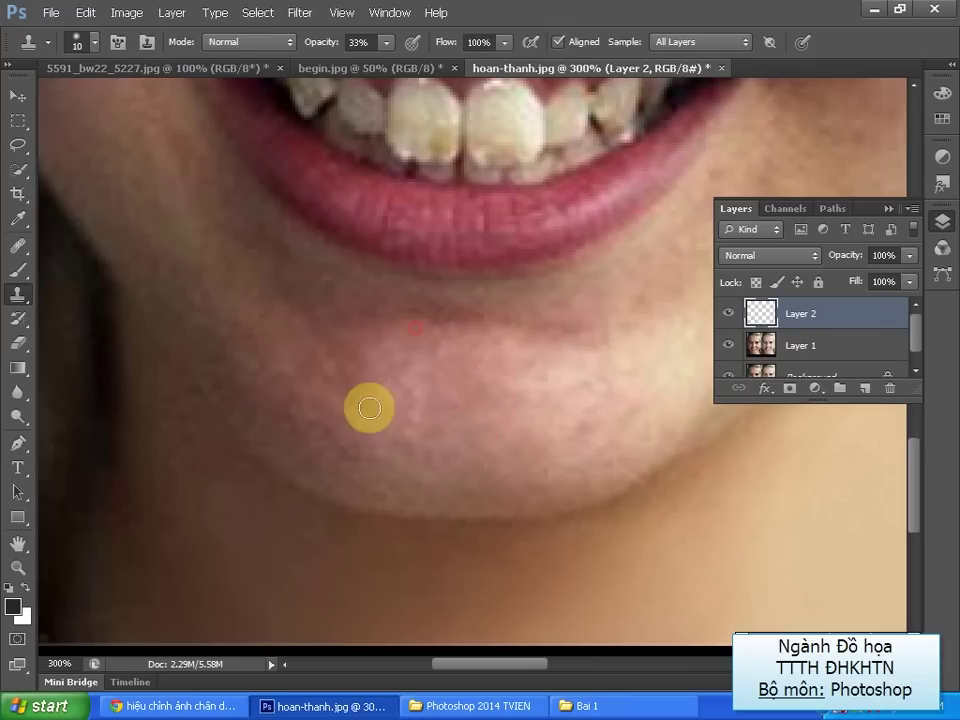
pyautogui.hotkey('ctrl', '-')
pyautogui.hotkey('ctrl', '-')
pyautogui.hotkey('ctrl', '-')
pyautogui.hotkey('ctrl', '-')
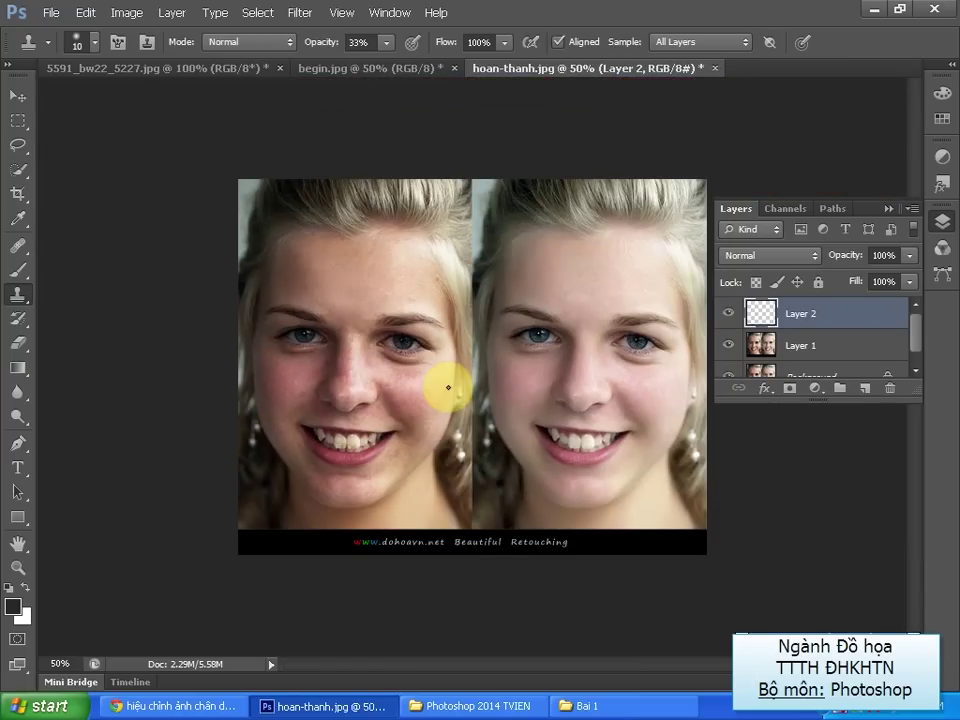
# Zoom in on the left face and clone smooth skin over the nose bridge
pyautogui.hotkey('ctrl', '+')
pyautogui.hotkey('ctrl', '+')
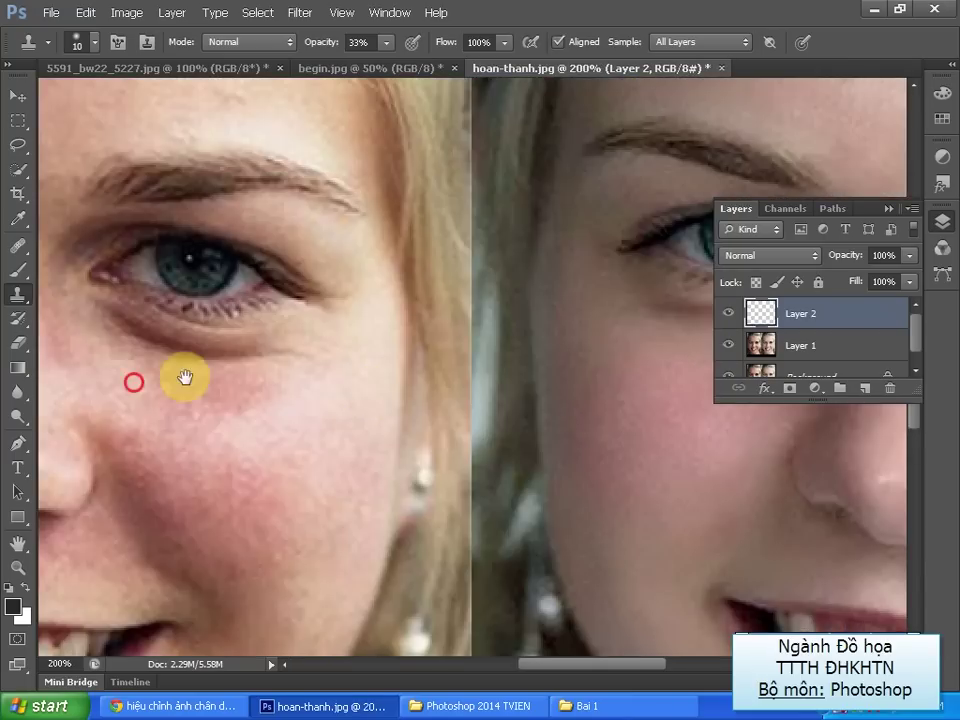
pyautogui.moveTo(186, 377); pyautogui.dragTo(531, 360)
pyautogui.keyDown('alt'); pyautogui.click(366, 341); pyautogui.keyUp('alt')
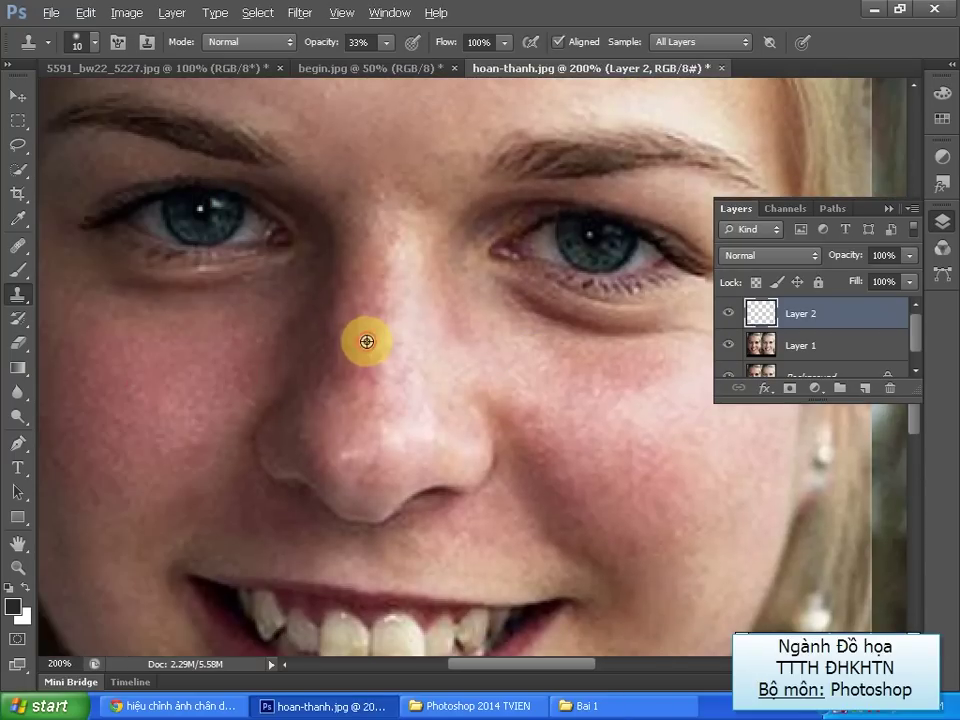
pyautogui.moveTo(365, 379); pyautogui.dragTo(360, 371)
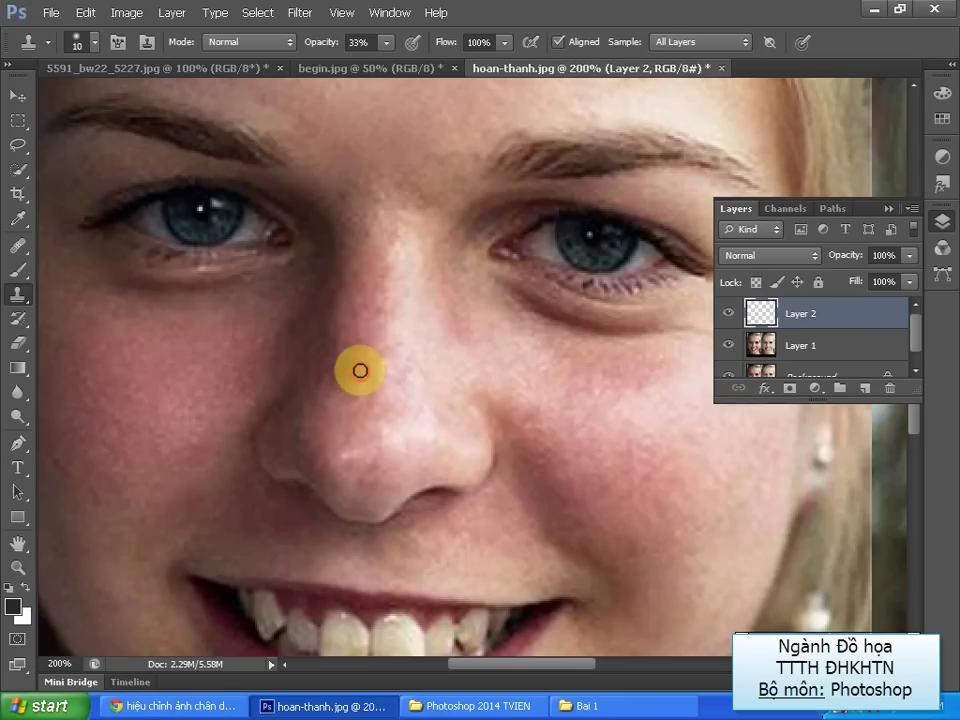
# Resample forehead skin and dab it over the upper nose bridge, between the brows and forehead
pyautogui.press('alt')
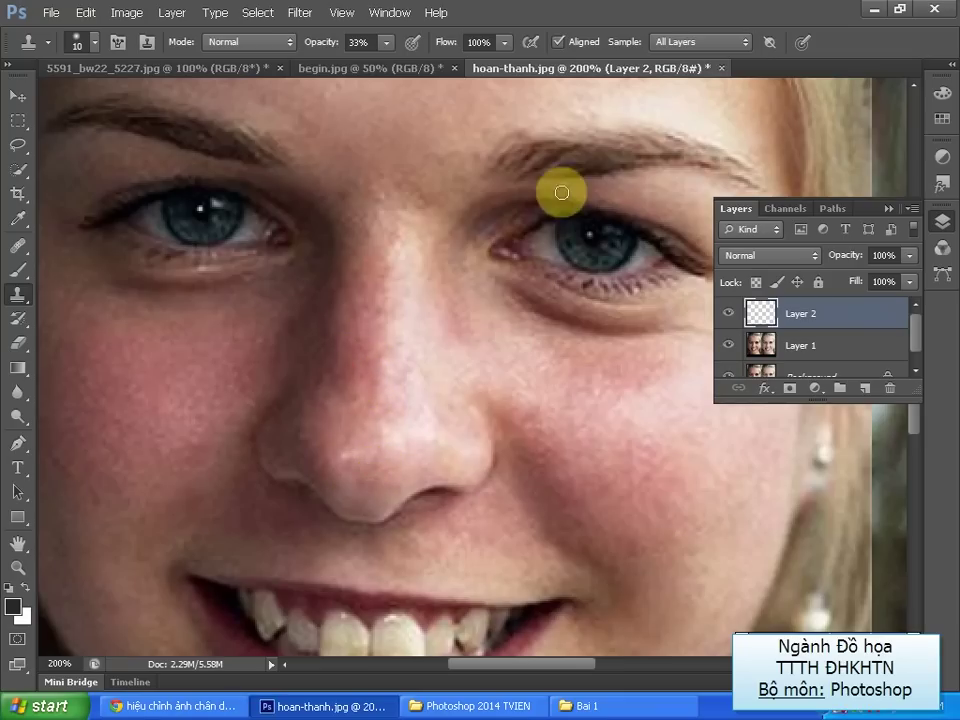
pyautogui.press('alt')
pyautogui.keyDown('alt'); pyautogui.click(432, 152); pyautogui.keyUp('alt')
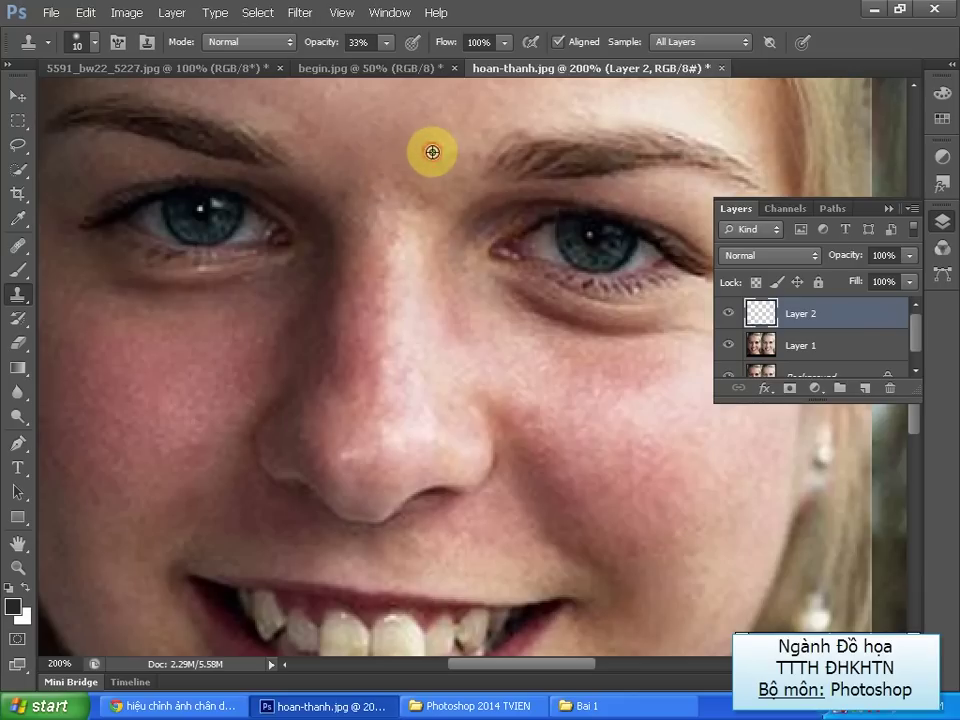
pyautogui.click(380, 193)
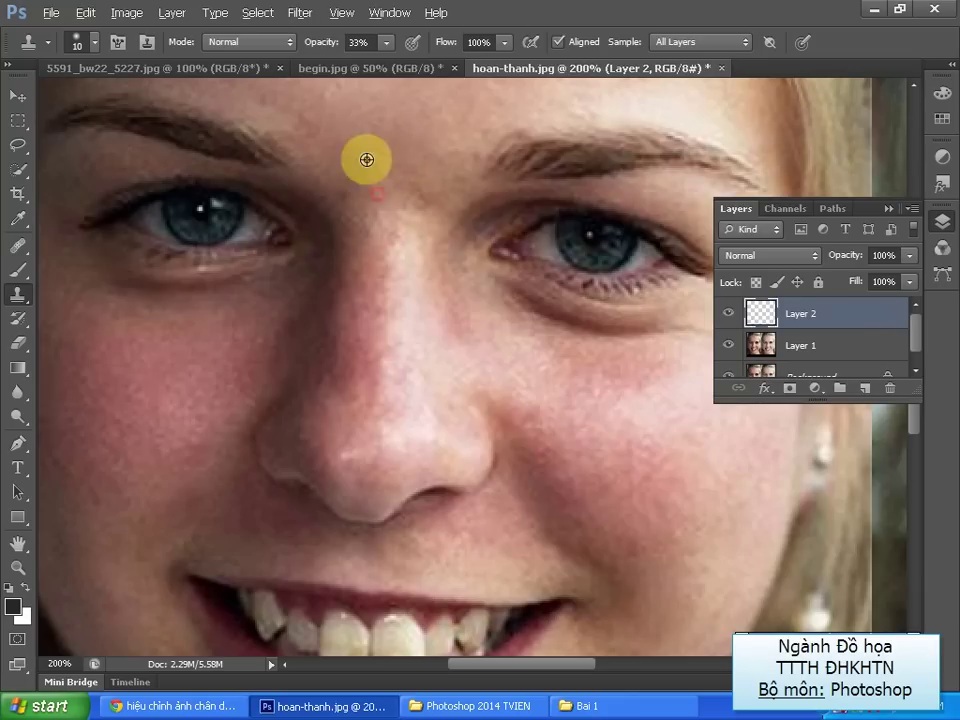
pyautogui.keyDown('alt'); pyautogui.click(377, 183); pyautogui.keyUp('alt')
pyautogui.click(345, 196)
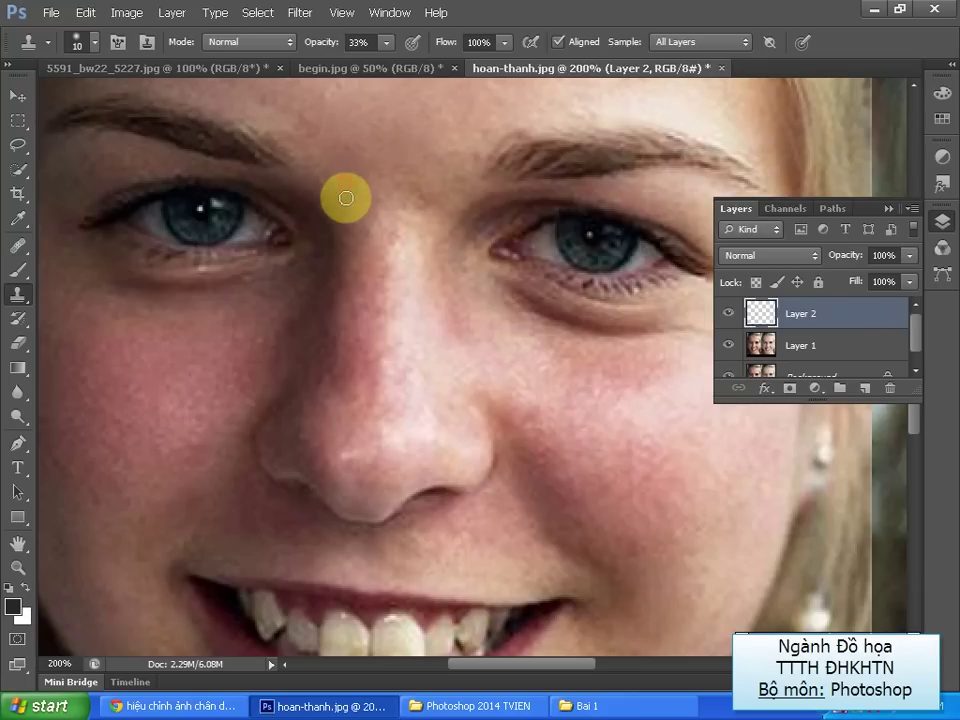
pyautogui.click(383, 213)
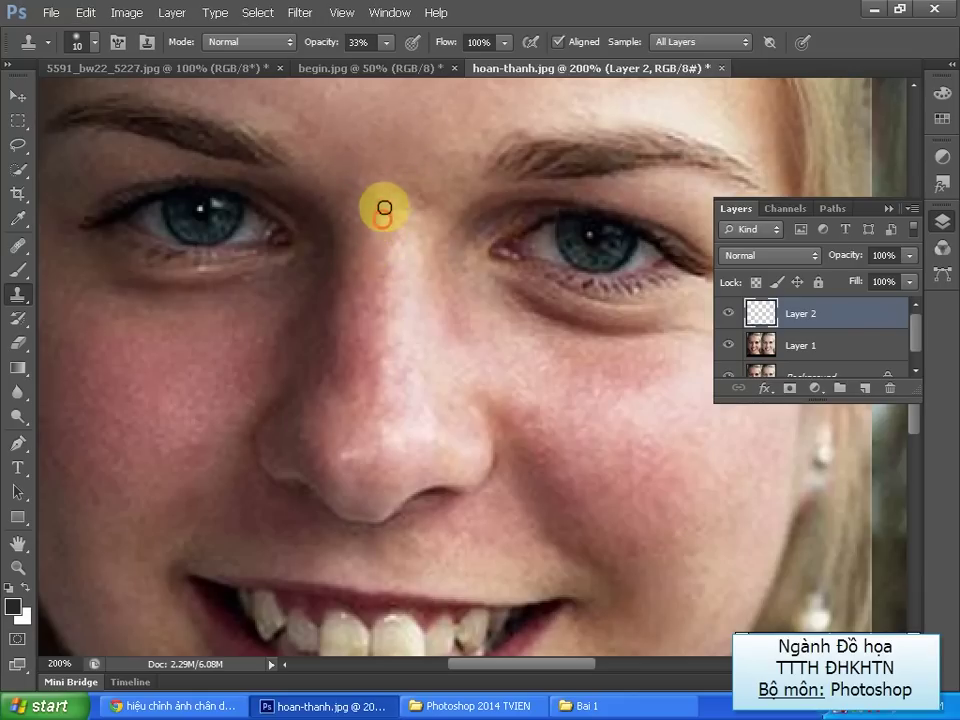
pyautogui.keyDown('alt'); pyautogui.click(372, 170); pyautogui.keyUp('alt')
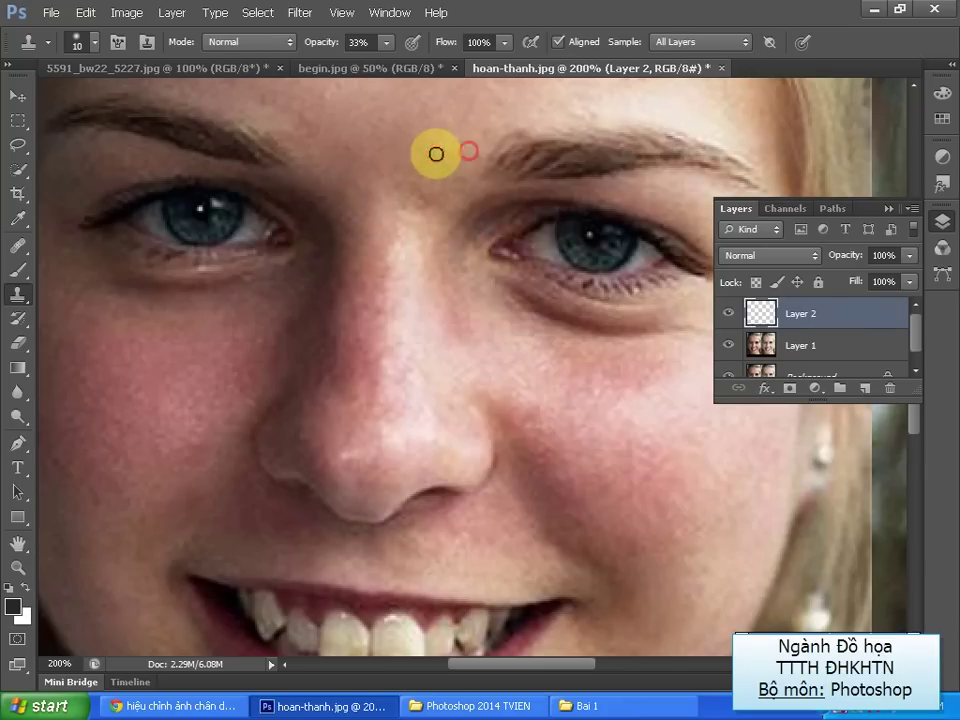
pyautogui.moveTo(479, 157); pyautogui.dragTo(429, 148)
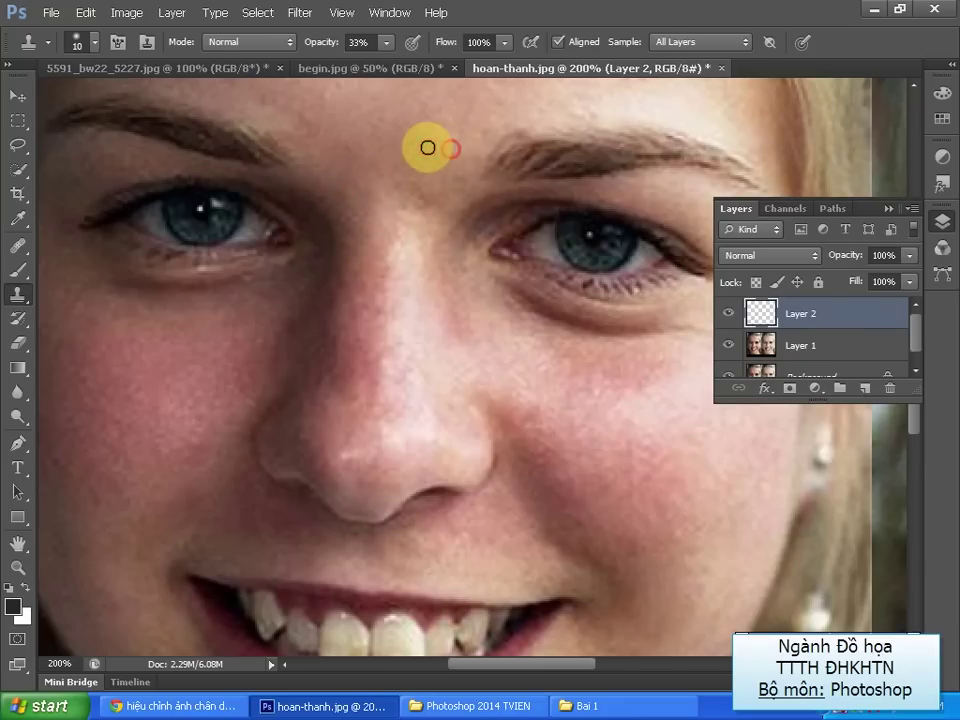
pyautogui.click(494, 99)
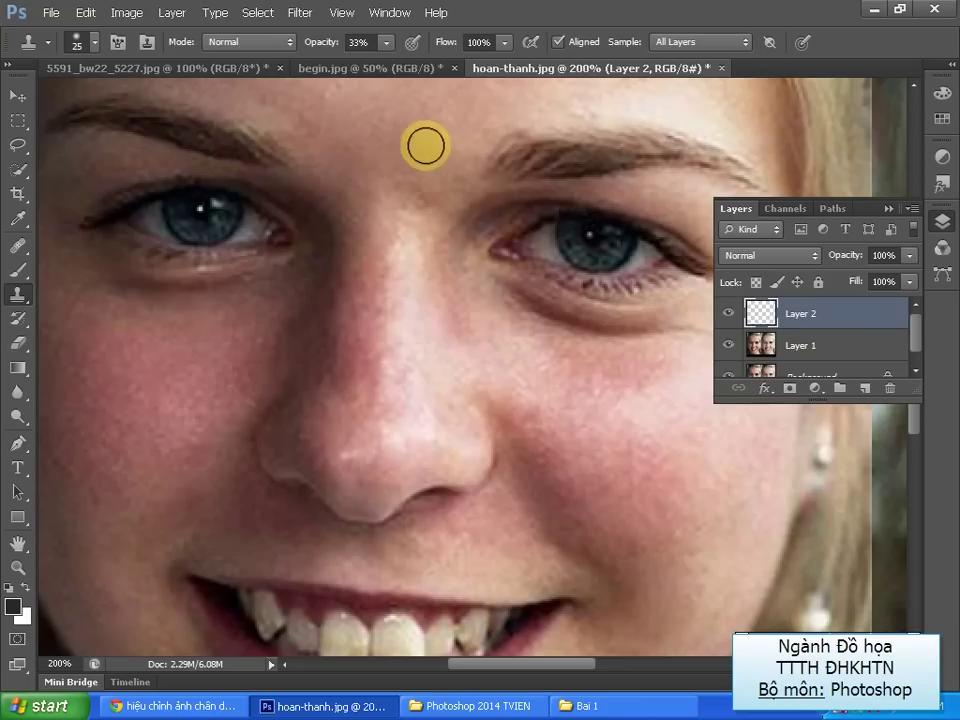
# Zoom in on the mouth and right cheek and dab cloned skin over the cheek blemishes
pyautogui.keyDown('alt'); pyautogui.click(400, 114); pyautogui.keyUp('alt')
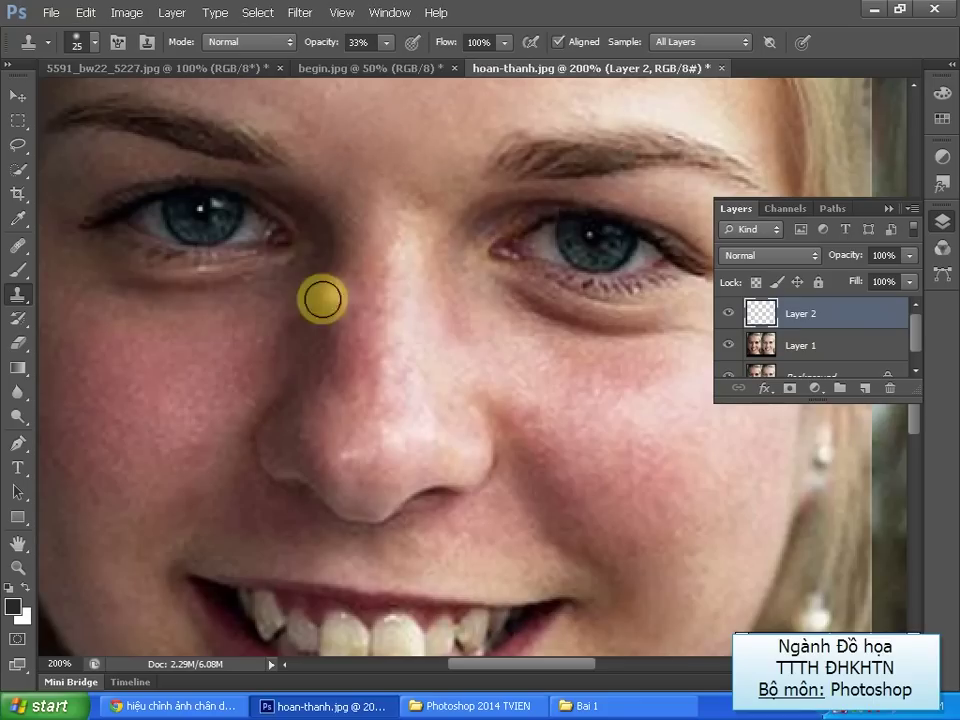
pyautogui.hotkey('ctrl', '-')
pyautogui.hotkey('ctrl', '-')
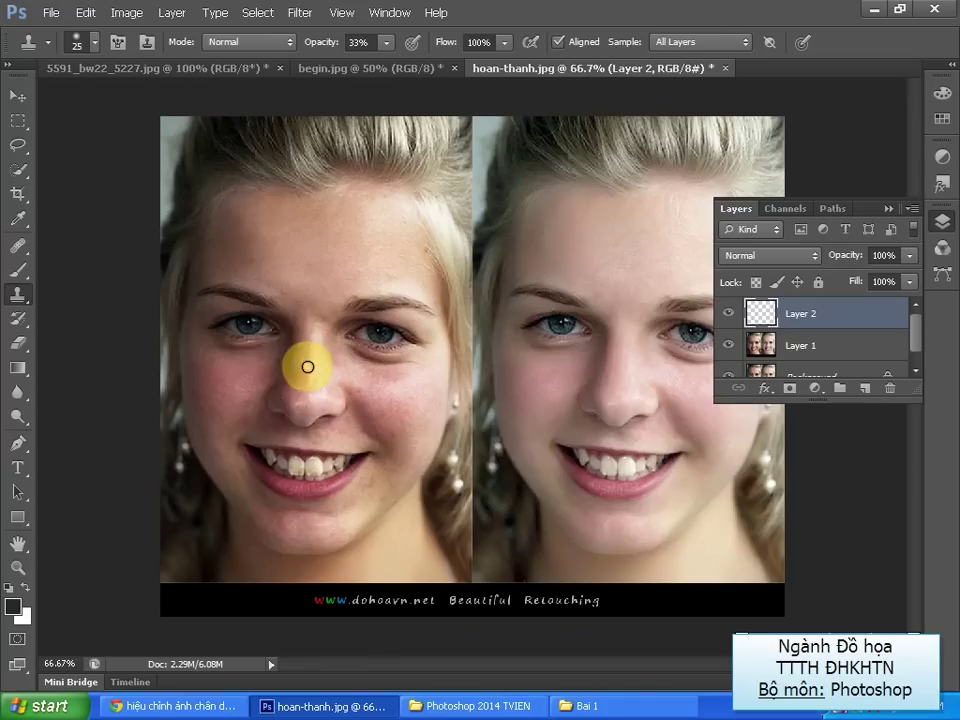
pyautogui.click(392, 439)
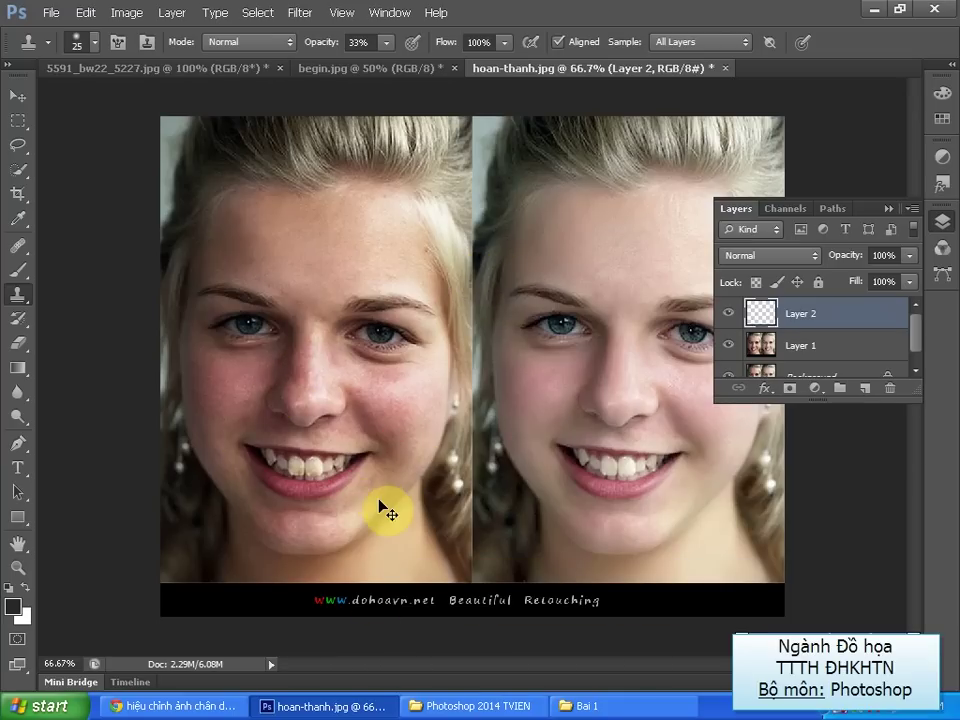
pyautogui.hotkey('ctrl', '+')
pyautogui.hotkey('ctrl', '+')
pyautogui.hotkey('ctrl', '+')
pyautogui.moveTo(439, 360); pyautogui.dragTo(497, 277)
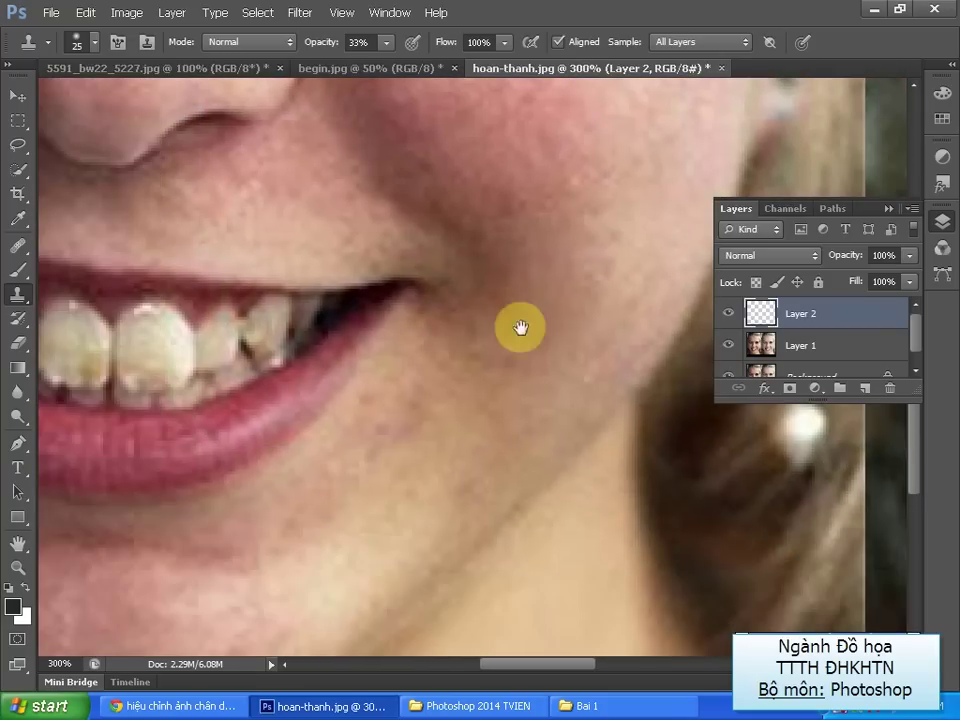
pyautogui.keyDown('alt'); pyautogui.click(364, 472); pyautogui.keyUp('alt')
pyautogui.moveTo(386, 429); pyautogui.dragTo(412, 401)
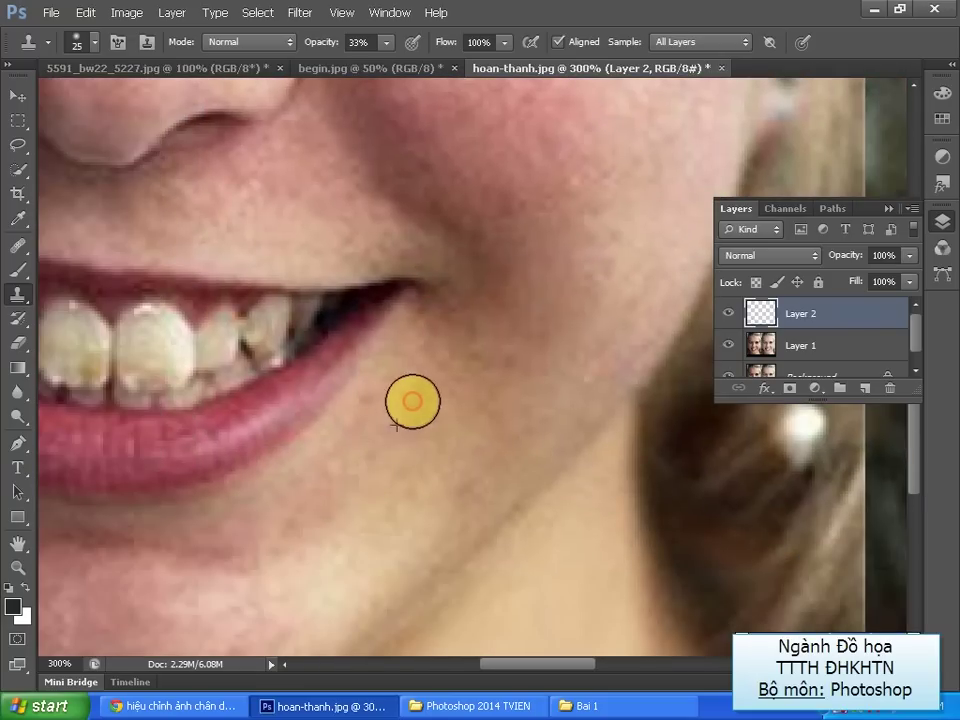
pyautogui.click(401, 388)
pyautogui.click(371, 443)
pyautogui.click(360, 404)
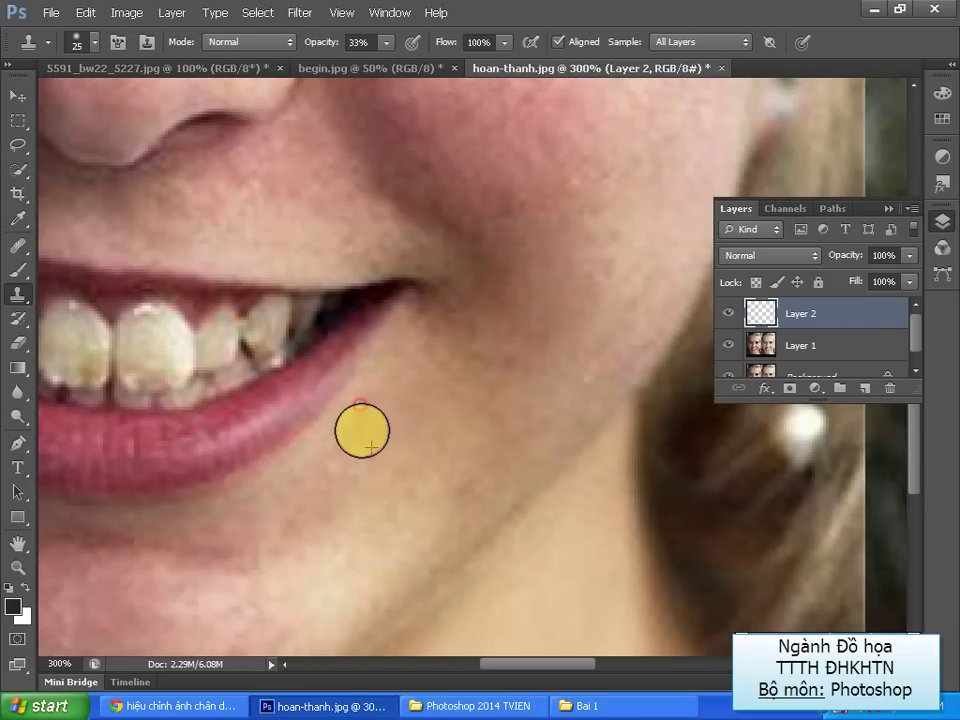
pyautogui.click(474, 480)
pyautogui.click(407, 467)
# Continue cloning over the upper cheek, beside the earring and below the eye
pyautogui.moveTo(472, 403); pyautogui.dragTo(484, 383)
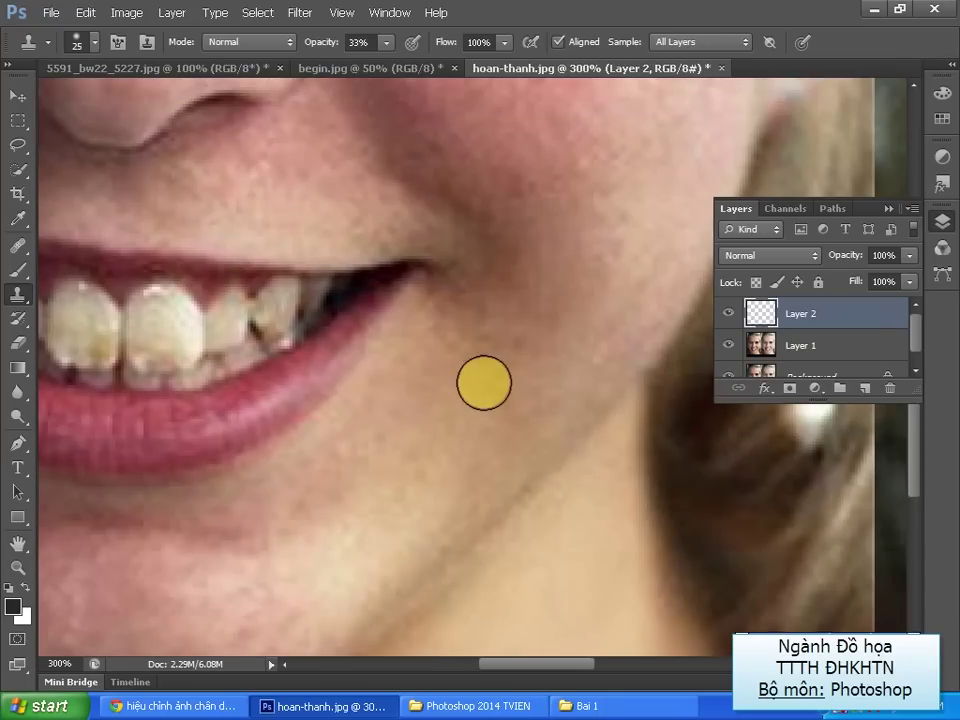
pyautogui.click(501, 332)
pyautogui.click(416, 430)
pyautogui.scroll(3, 418, 444)
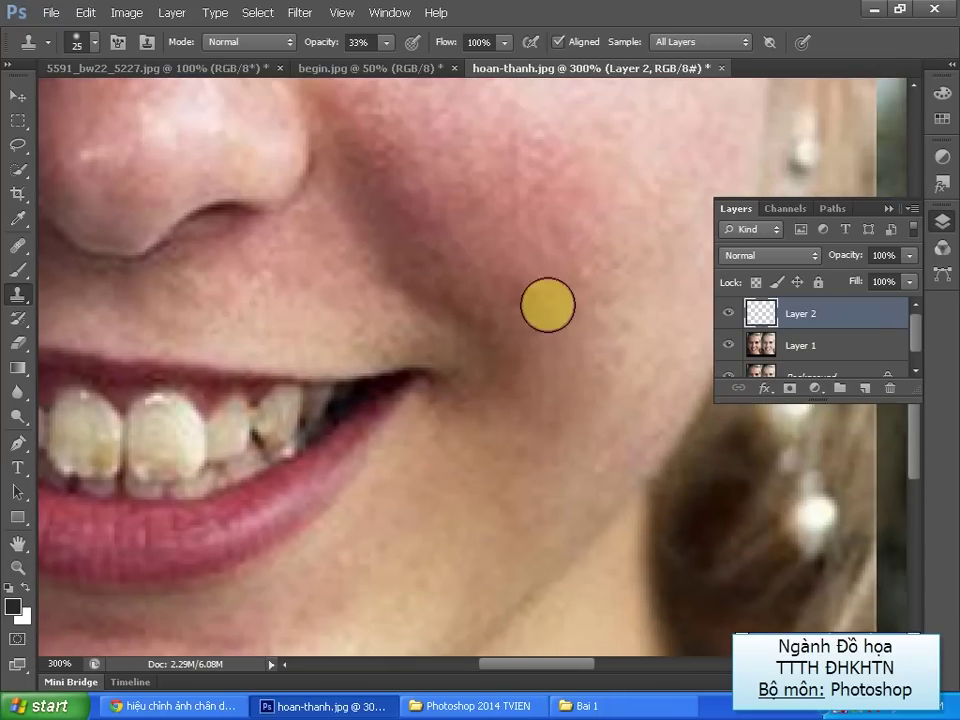
pyautogui.click(491, 255)
pyautogui.moveTo(494, 497); pyautogui.dragTo(377, 500)
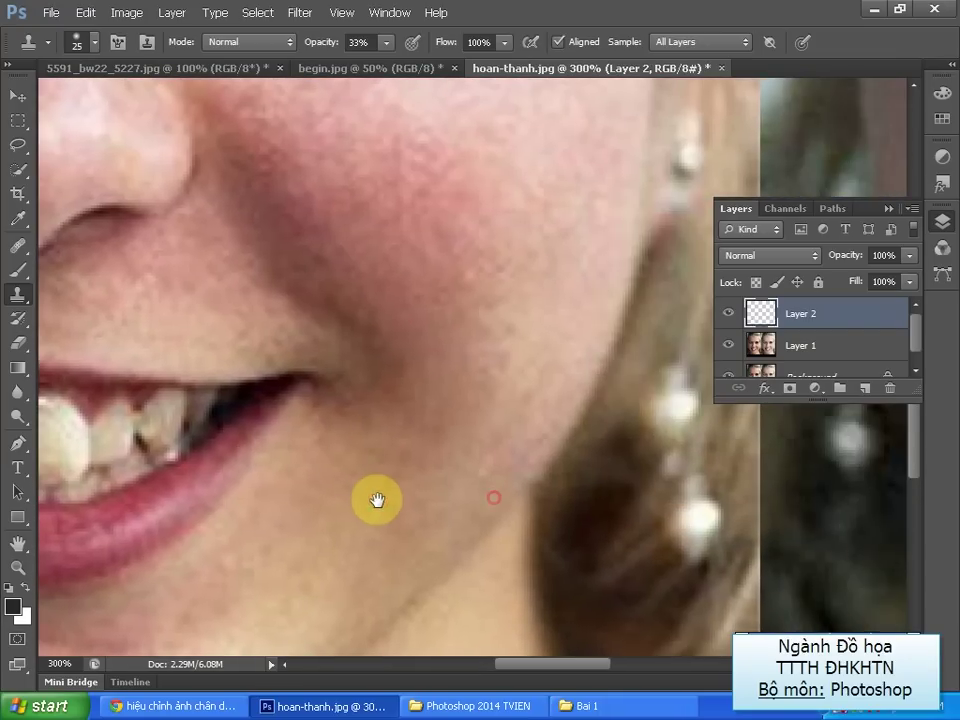
pyautogui.click(520, 404)
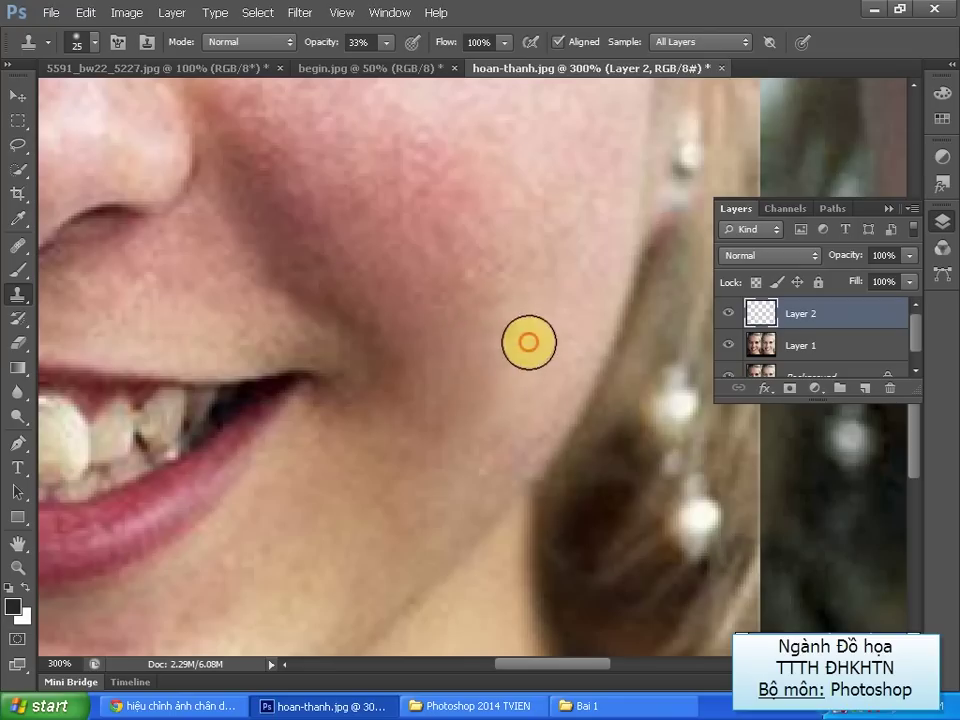
pyautogui.moveTo(528, 342); pyautogui.dragTo(498, 452)
pyautogui.click(540, 324)
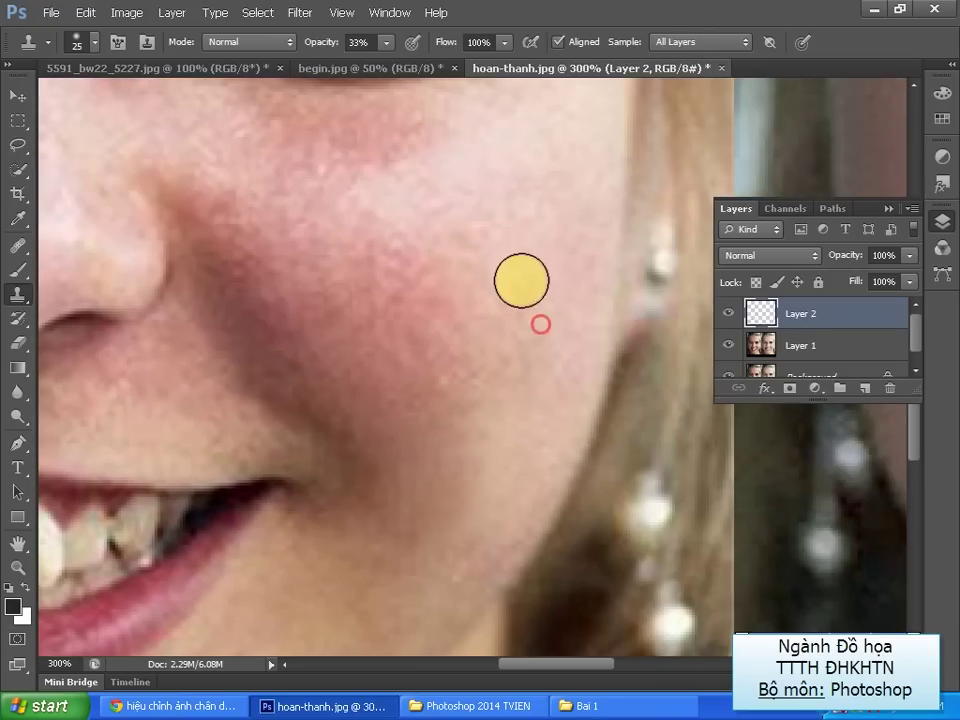
pyautogui.moveTo(529, 274); pyautogui.dragTo(606, 413)
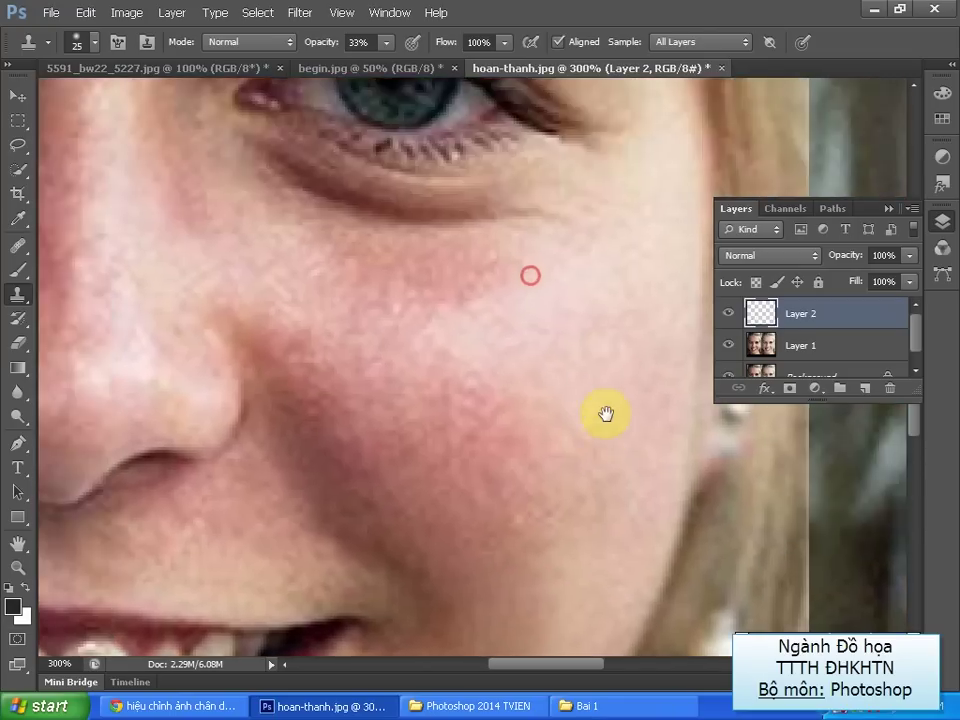
pyautogui.moveTo(456, 392); pyautogui.dragTo(589, 379)
pyautogui.keyDown('alt'); pyautogui.click(506, 302); pyautogui.keyUp('alt')
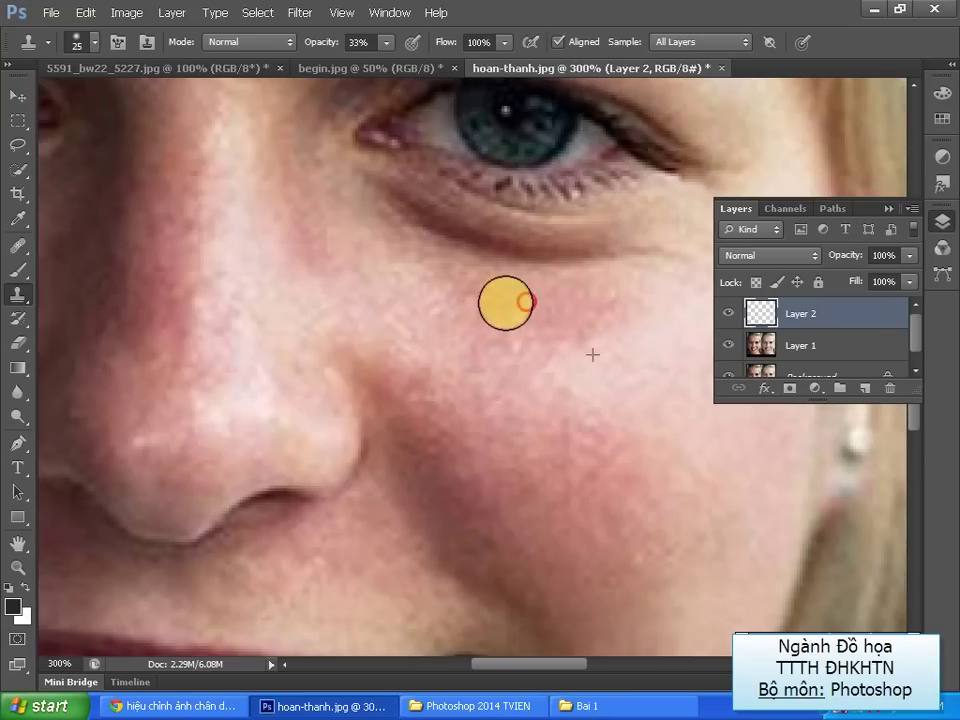
# Clone over the other cheek and near the jaw, then sample clean skin beside the chin
pyautogui.moveTo(218, 356)
pyautogui.mouseDown()
pyautogui.moveTo(441, 379)
pyautogui.moveTo(437, 358)
pyautogui.mouseUp()
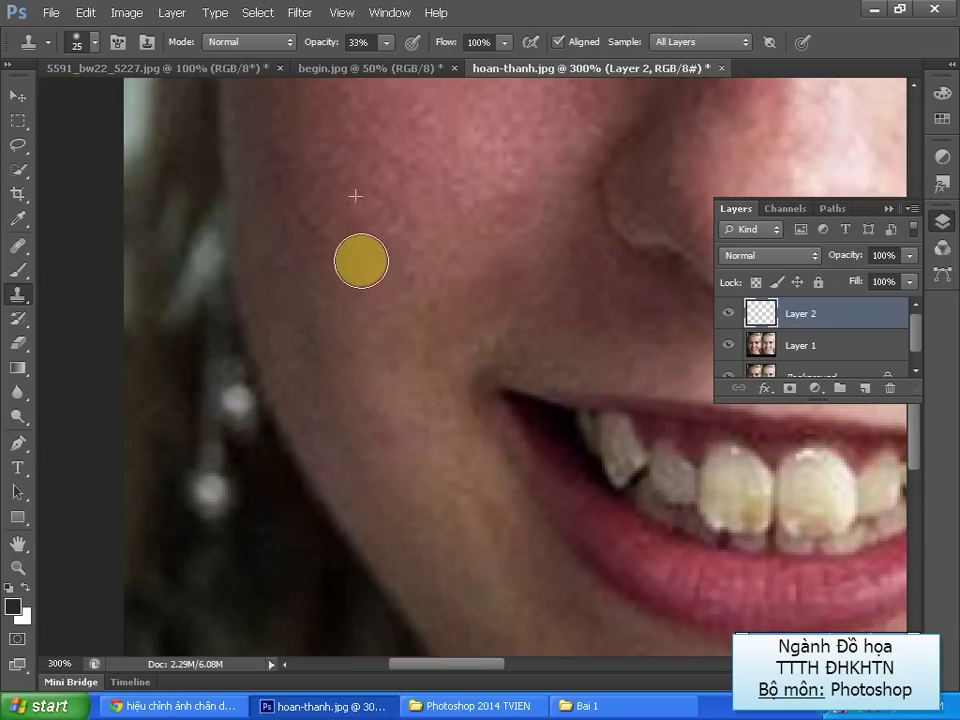
pyautogui.click(307, 212)
pyautogui.moveTo(410, 328)
pyautogui.mouseDown()
pyautogui.moveTo(400, 394)
pyautogui.moveTo(369, 242)
pyautogui.moveTo(323, 241)
pyautogui.mouseUp()
pyautogui.click(363, 229)
pyautogui.click(287, 165)
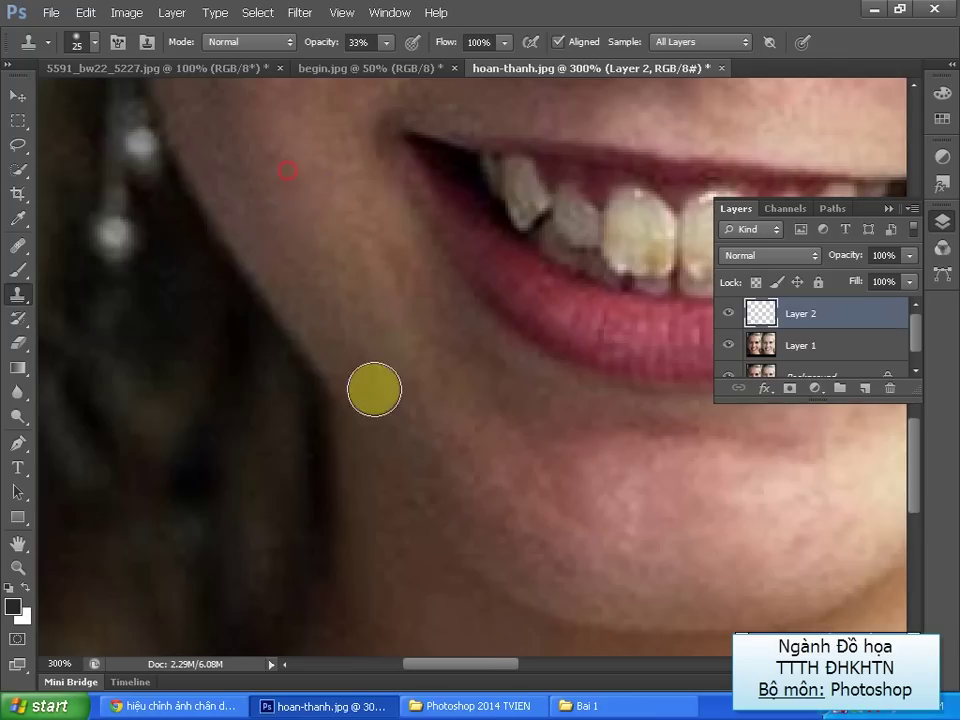
pyautogui.moveTo(527, 506); pyautogui.dragTo(467, 390)
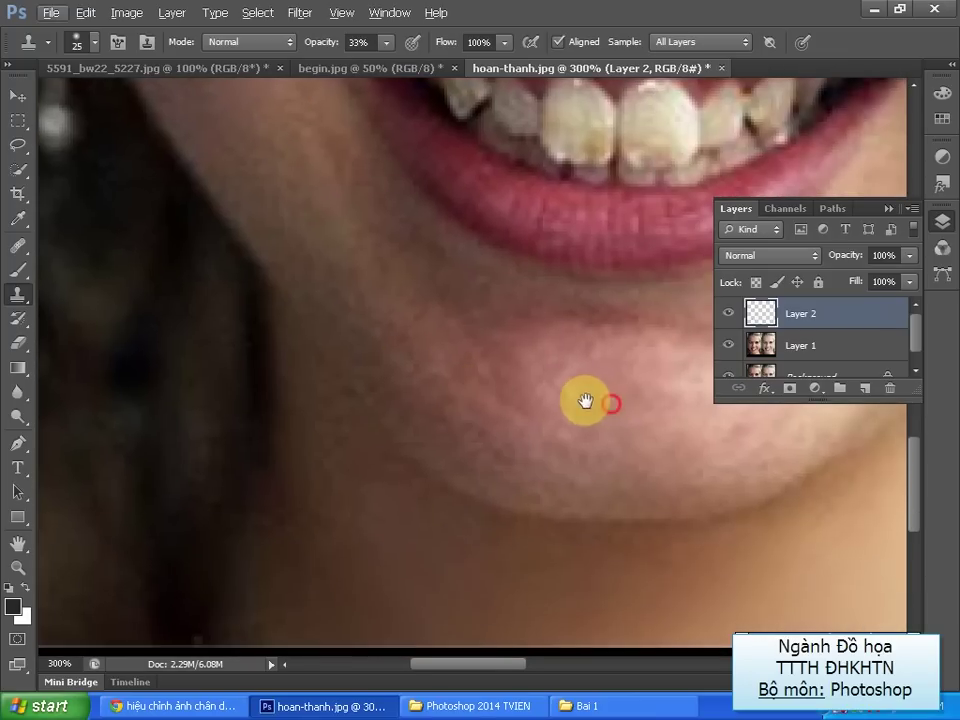
pyautogui.moveTo(521, 421); pyautogui.dragTo(505, 398)
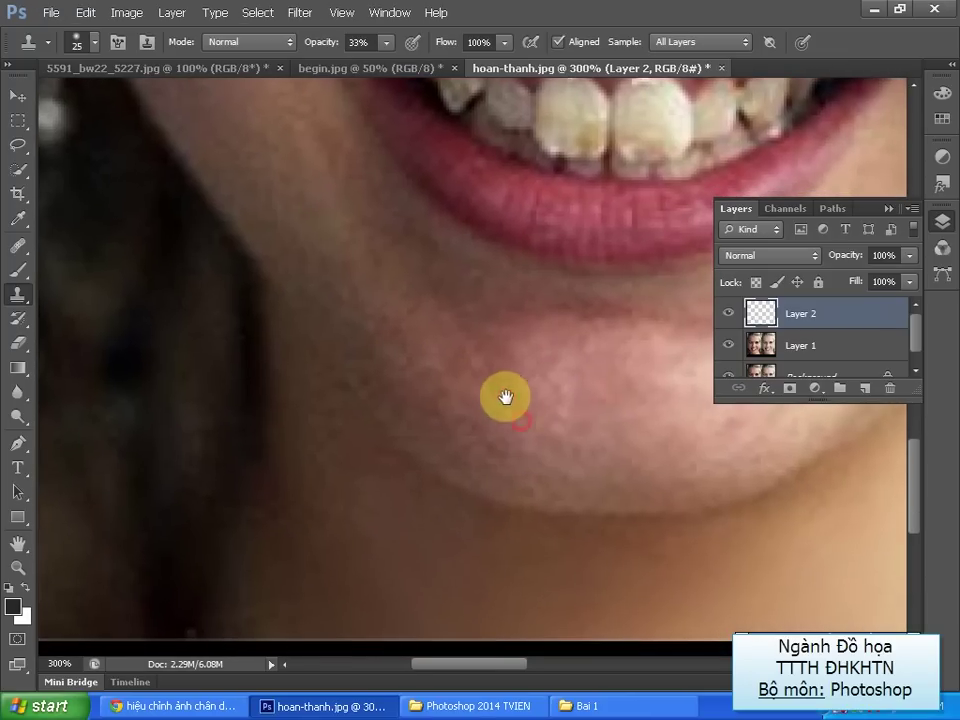
pyautogui.moveTo(446, 343); pyautogui.dragTo(453, 355)
pyautogui.keyDown('alt'); pyautogui.click(444, 350); pyautogui.keyUp('alt')
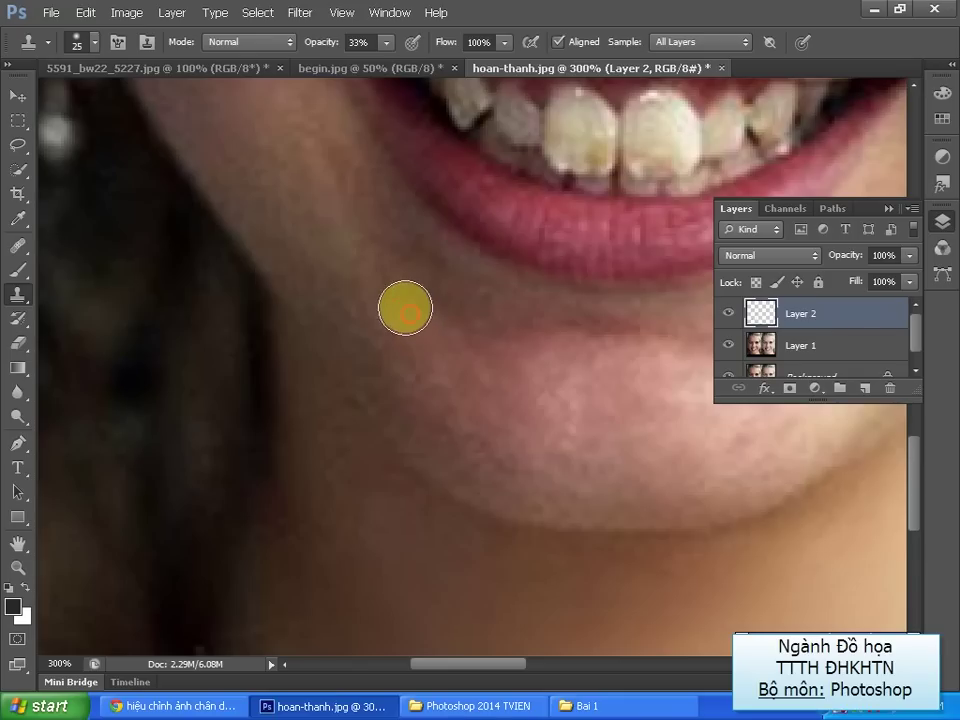
pyautogui.scroll(-1, 535, 466)
pyautogui.scroll(-2, 535, 466)
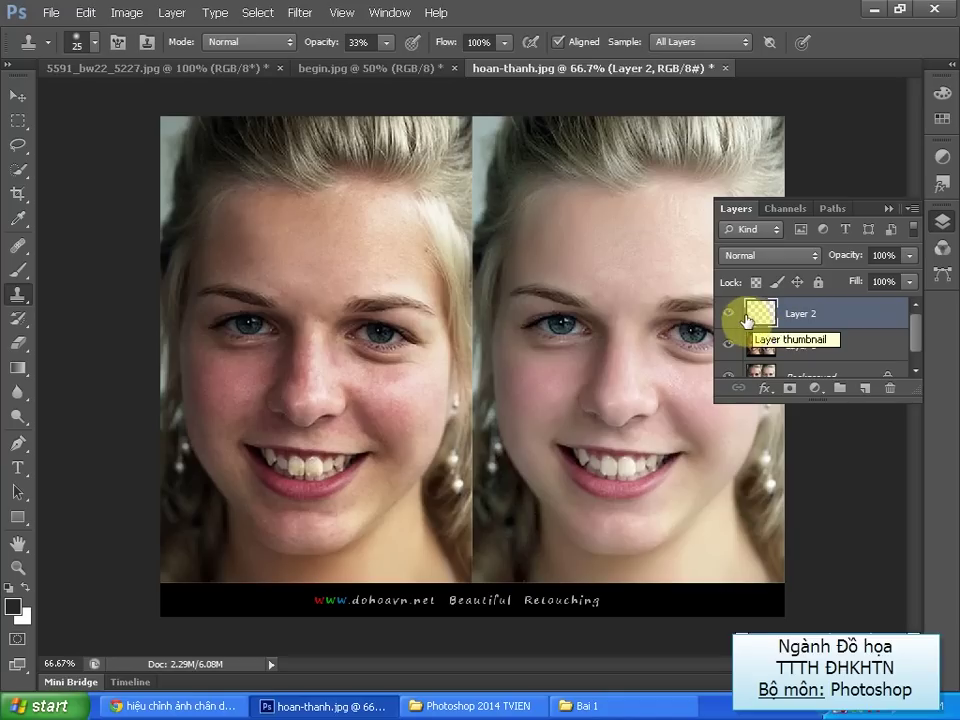
# Toggle Layer 2's visibility to compare the cloned skin with the original, then pick the Move tool
pyautogui.click(729, 317)
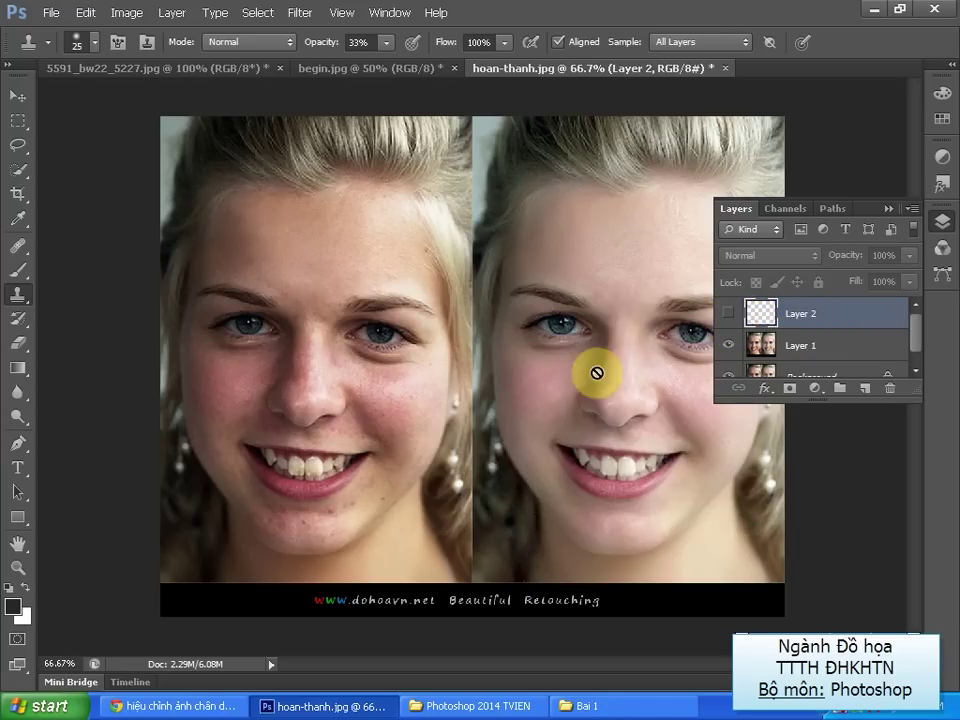
pyautogui.click(729, 316)
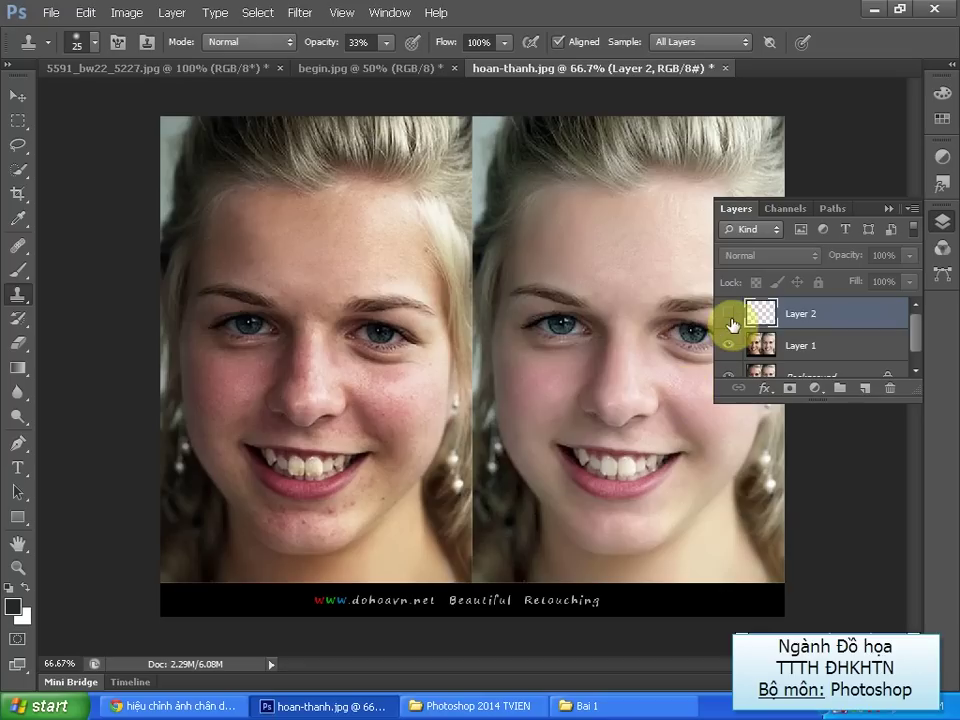
pyautogui.click(729, 317)
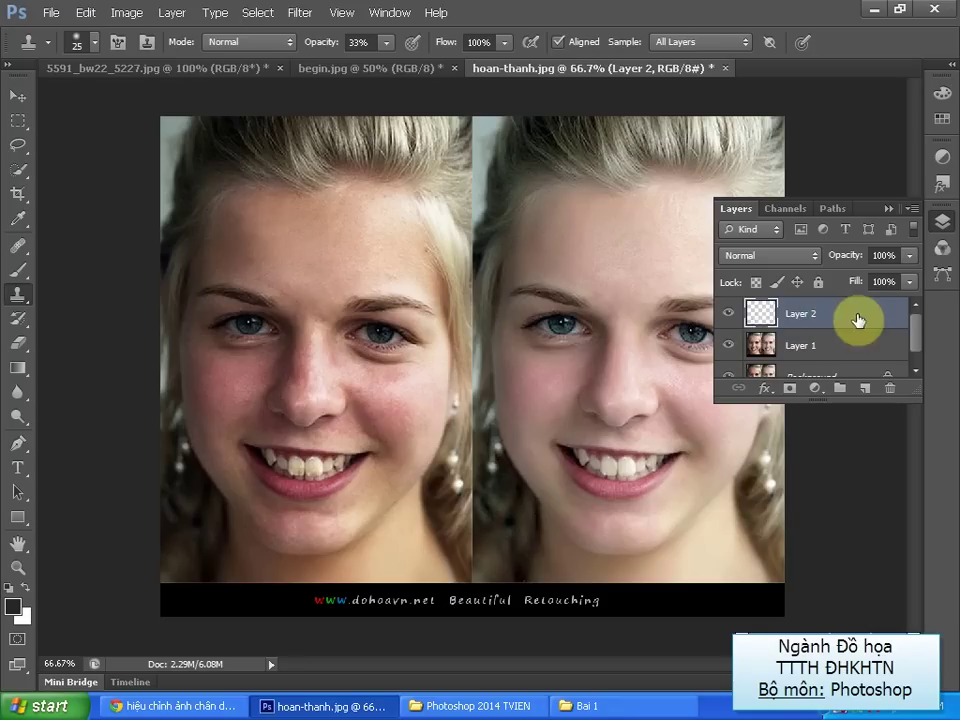
pyautogui.click(729, 315)
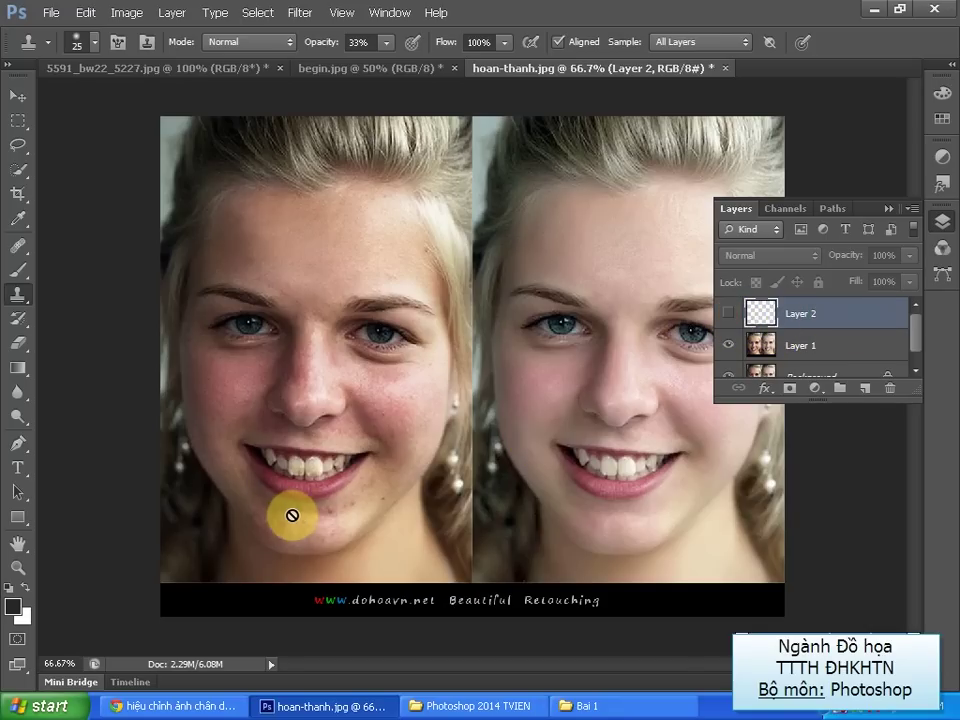
pyautogui.click(731, 315)
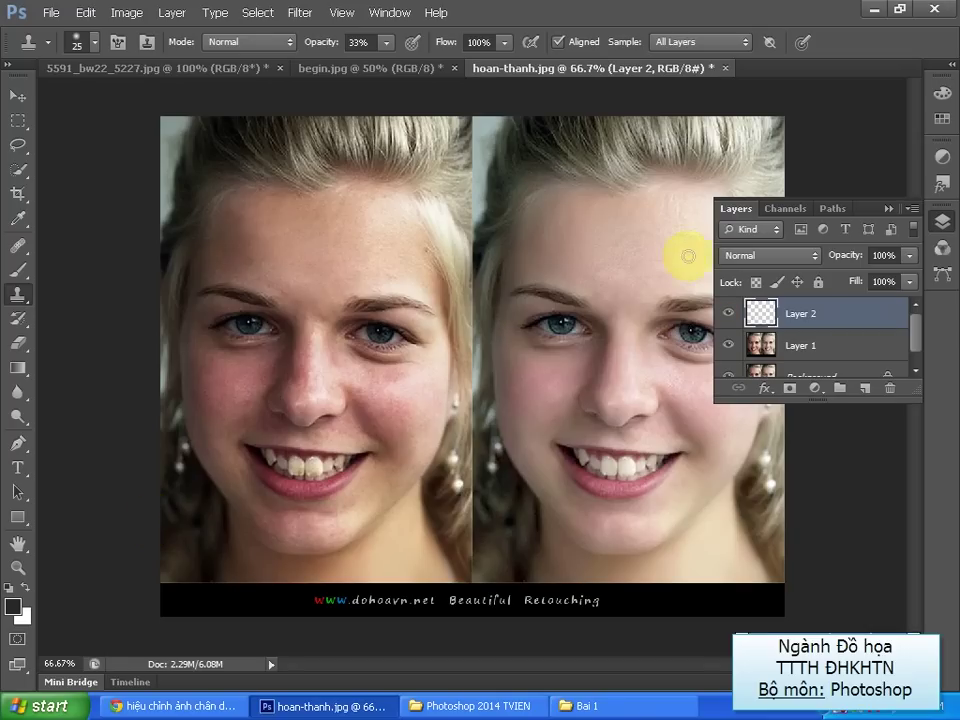
pyautogui.click(14, 97)
# Delete Layer 2 and toggle Layer 1 at 100% to compare smoothed and original skin
pyautogui.press('Delete')
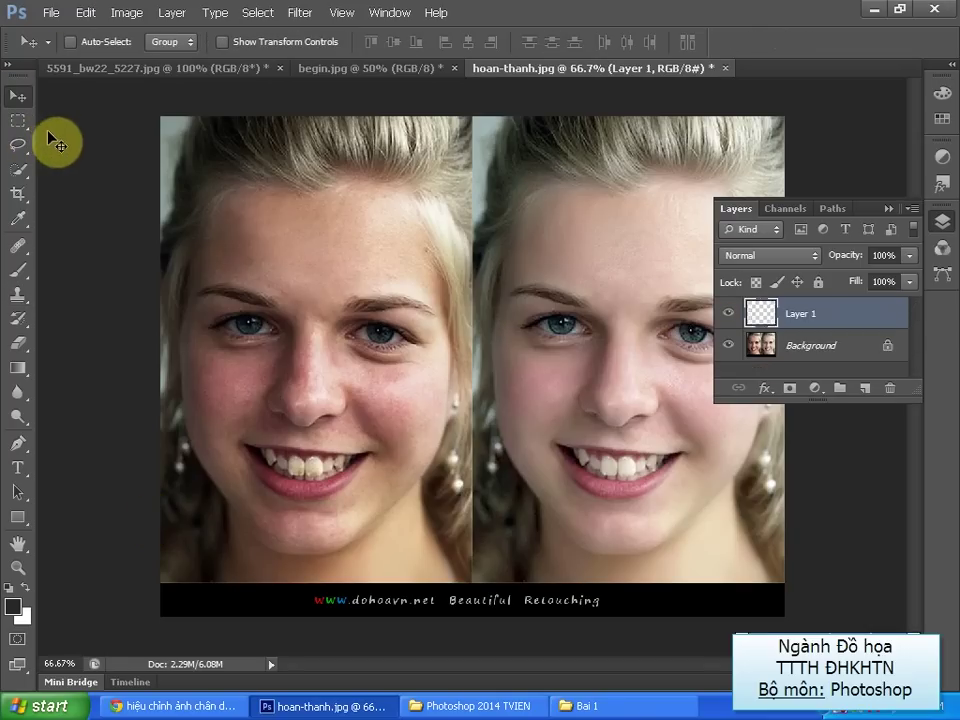
pyautogui.click(729, 315)
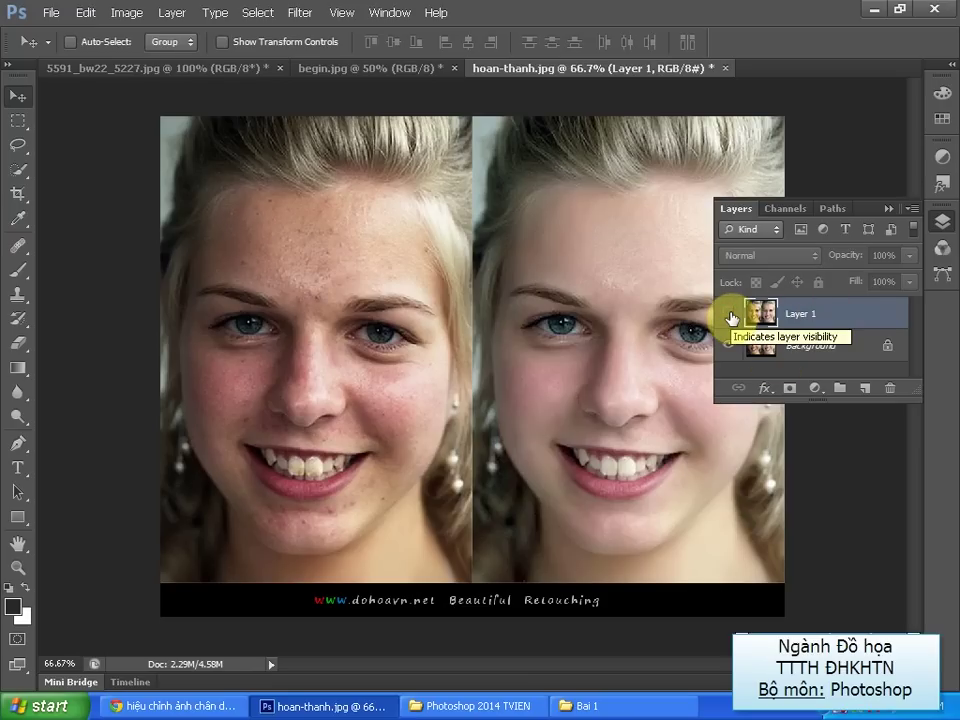
pyautogui.hotkey('ctrl', '+')
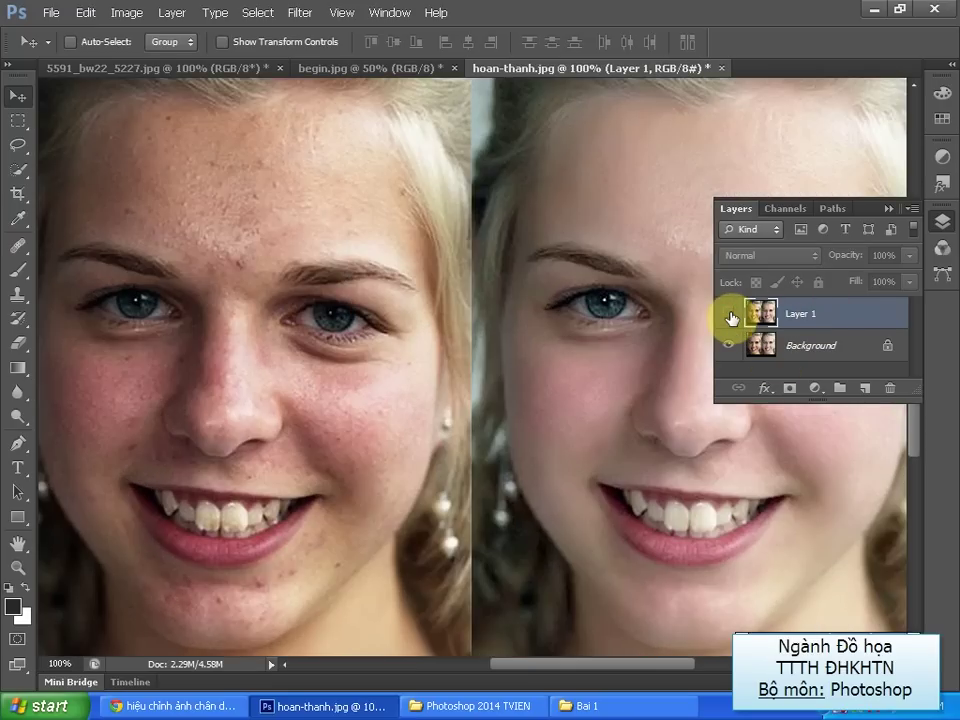
pyautogui.moveTo(467, 385); pyautogui.dragTo(580, 333)
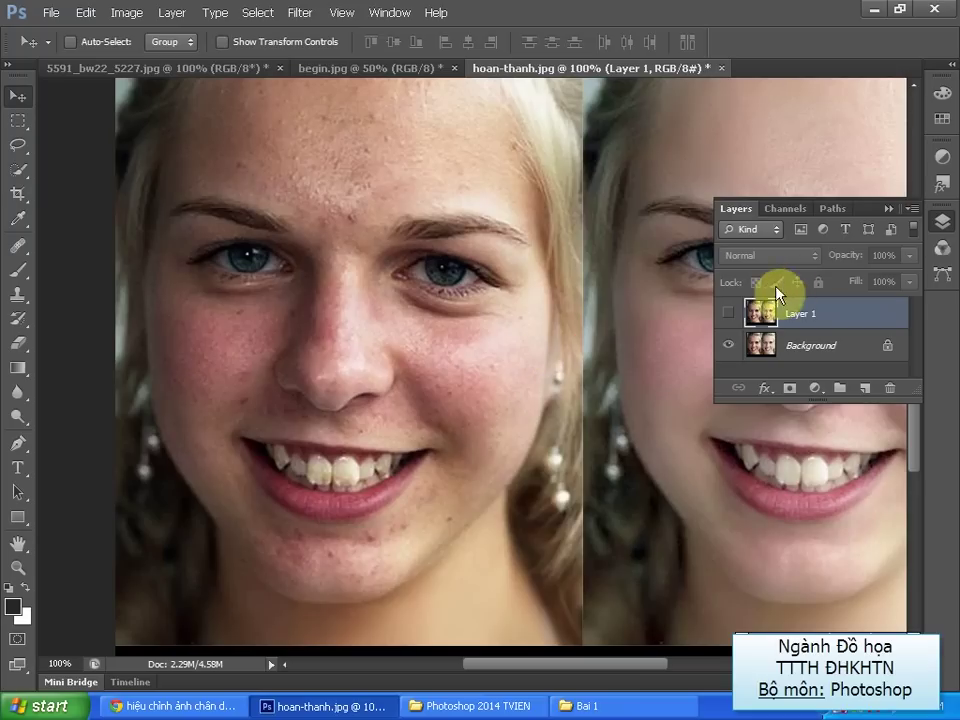
pyautogui.click(729, 315)
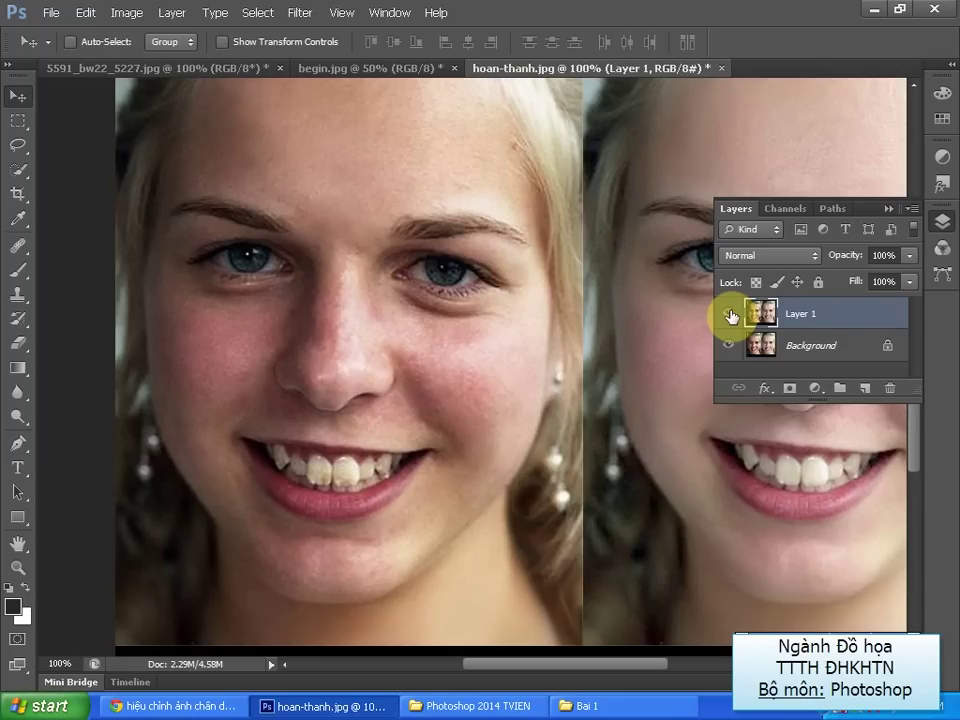
# Fit the image on screen, collapse the Layers panel and bring up Filter > Neat Image > Reduce Noise
pyautogui.hotkey('ctrl', '-')
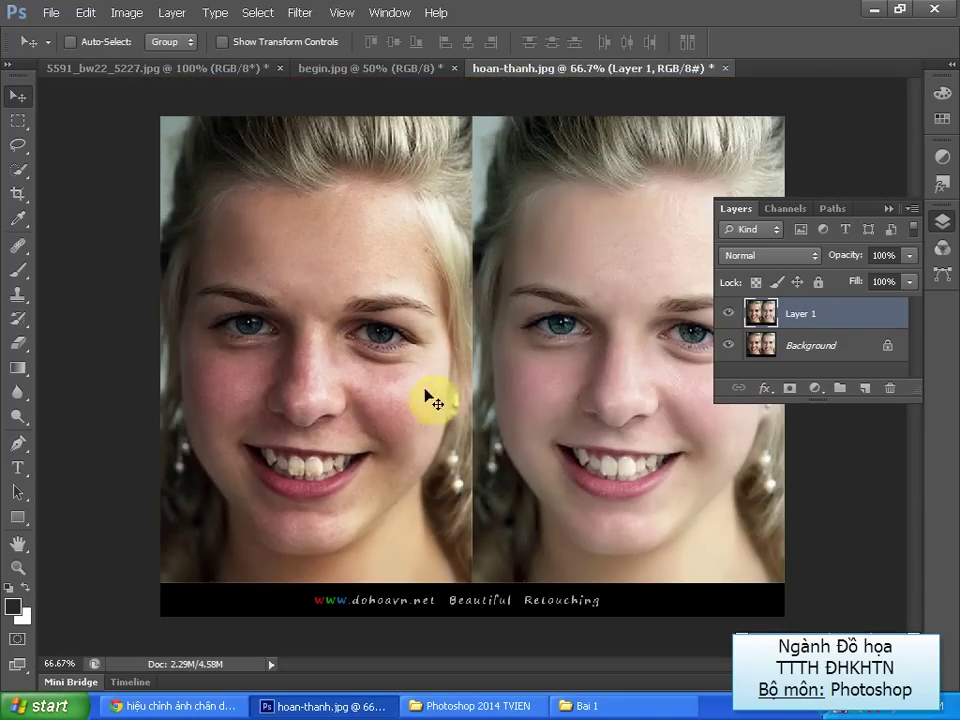
pyautogui.click(887, 212)
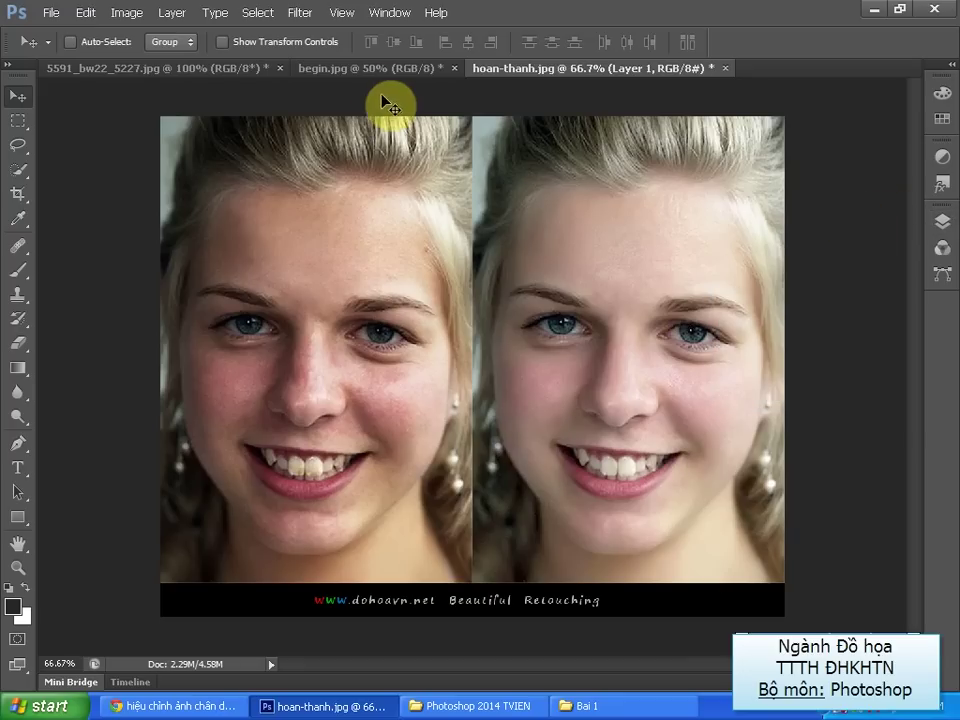
pyautogui.click(294, 19)
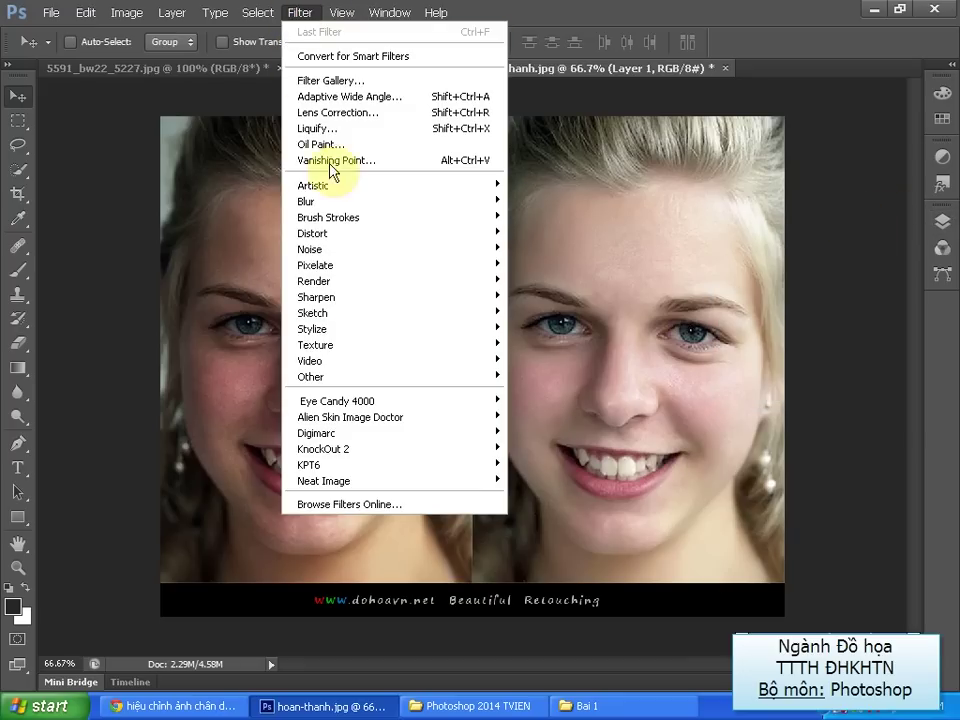
pyautogui.moveTo(380, 480)
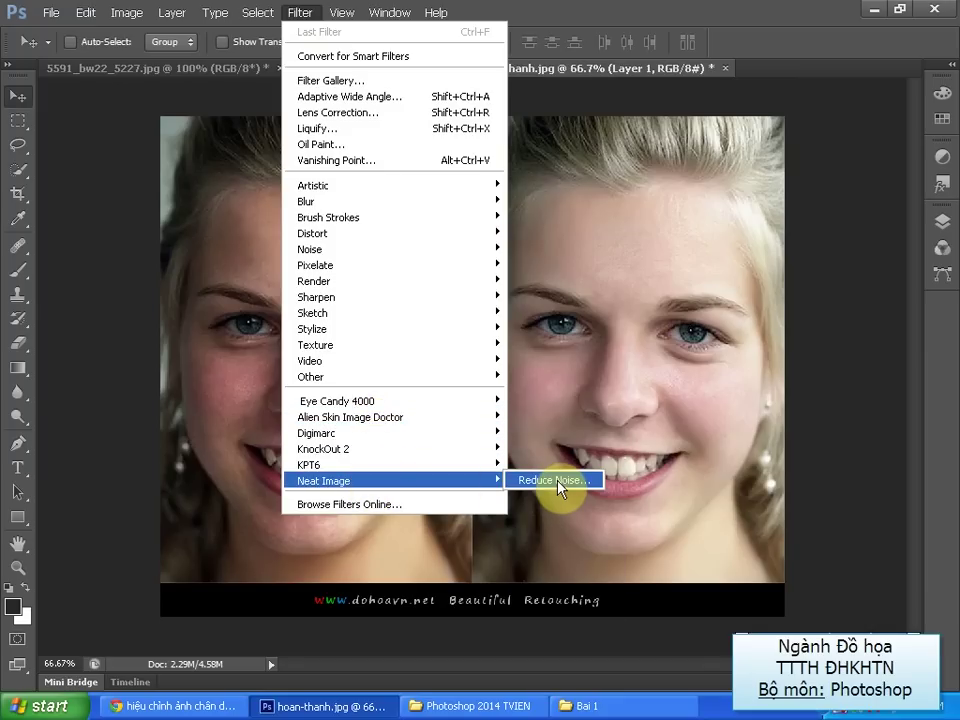
# Dismiss the Filter menu and switch via begin.jpg to the 5591_bw22_5227.jpg document
pyautogui.click(627, 15)
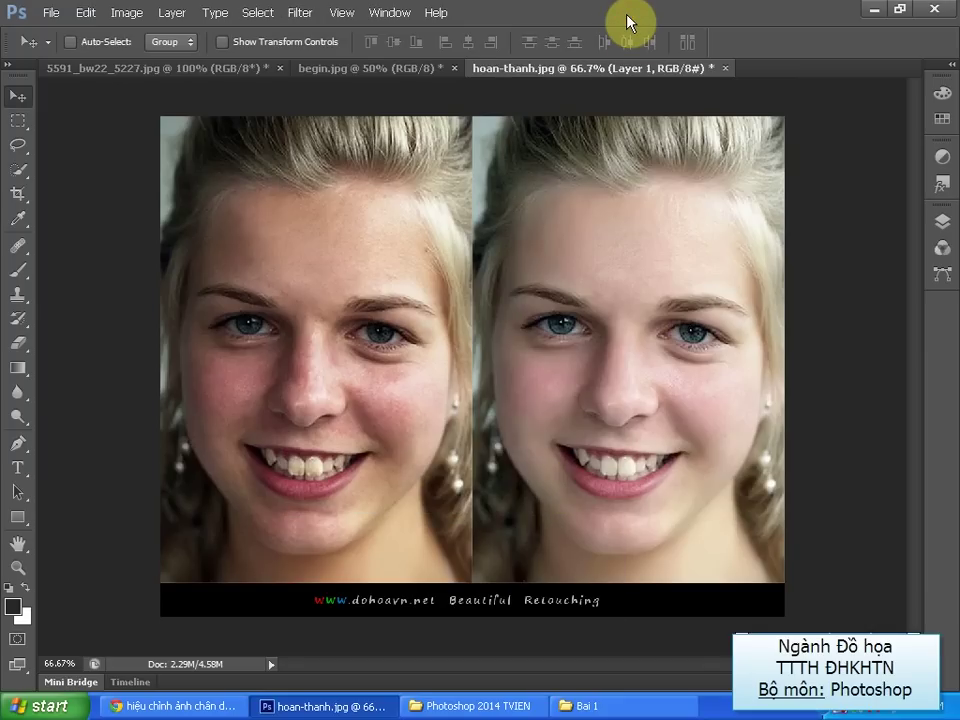
pyautogui.click(345, 67)
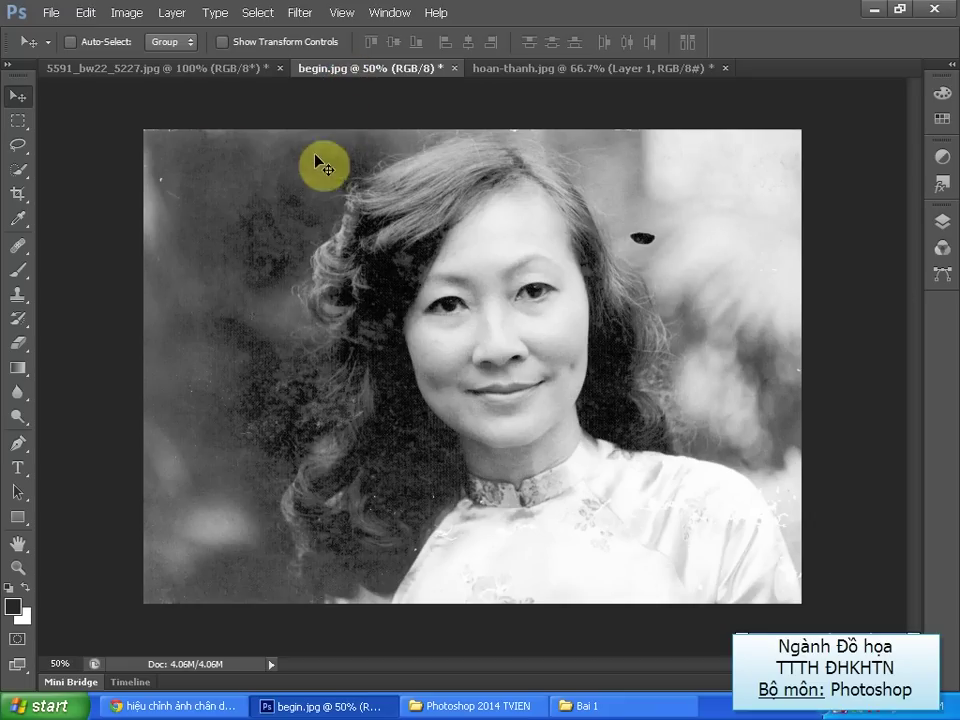
pyautogui.click(182, 68)
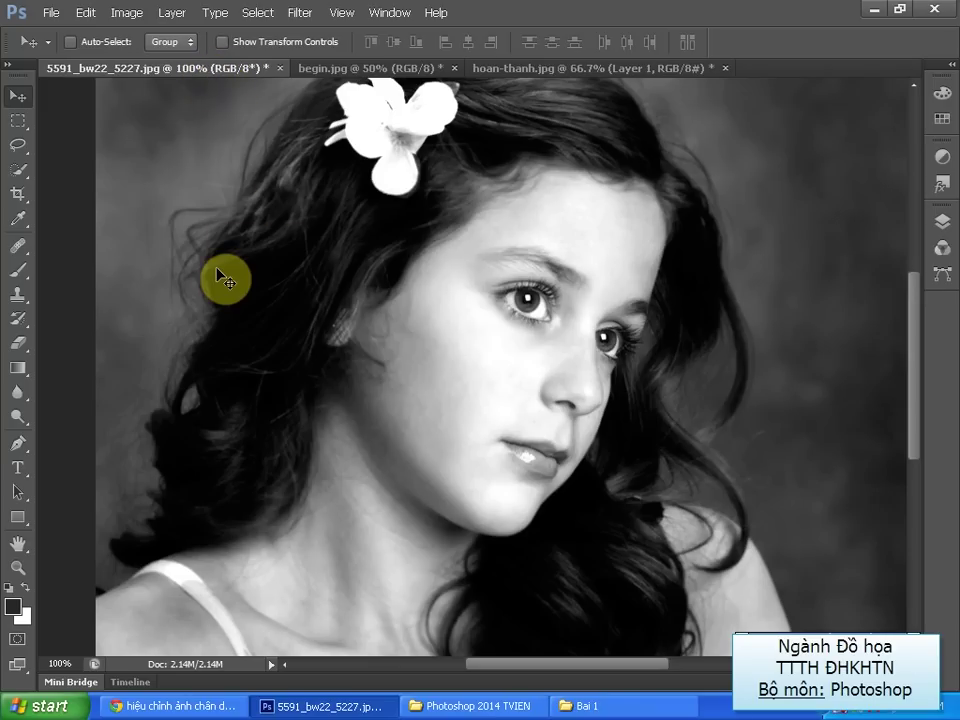
# Inspect the girl's portrait at 100%, then fit the whole image on screen
pyautogui.hotkey('ctrl', '-')
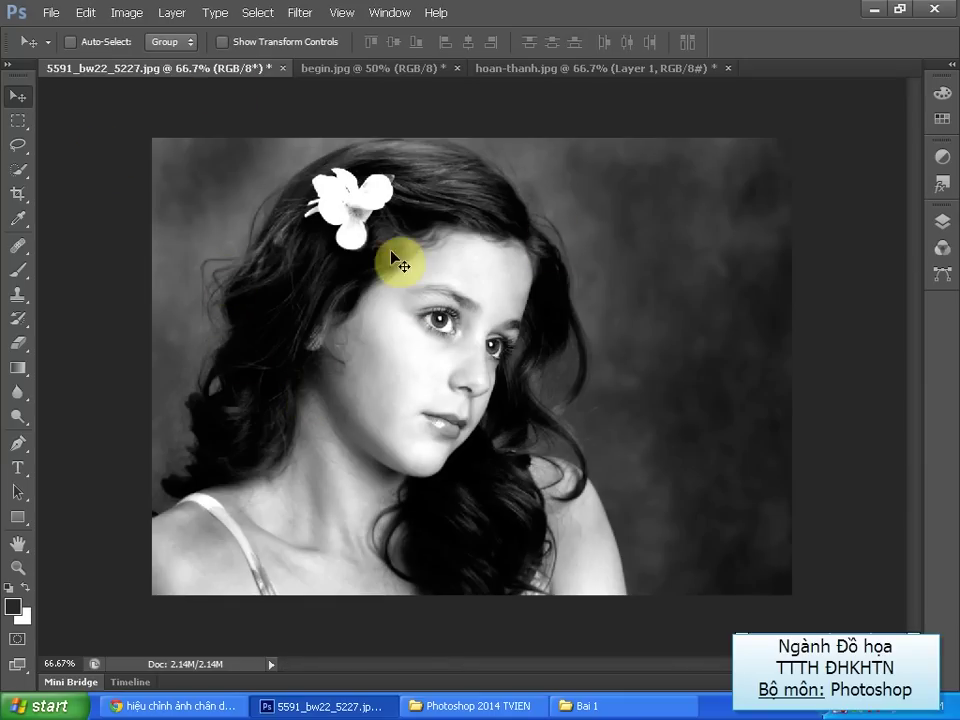
pyautogui.hotkey('ctrl', '+')
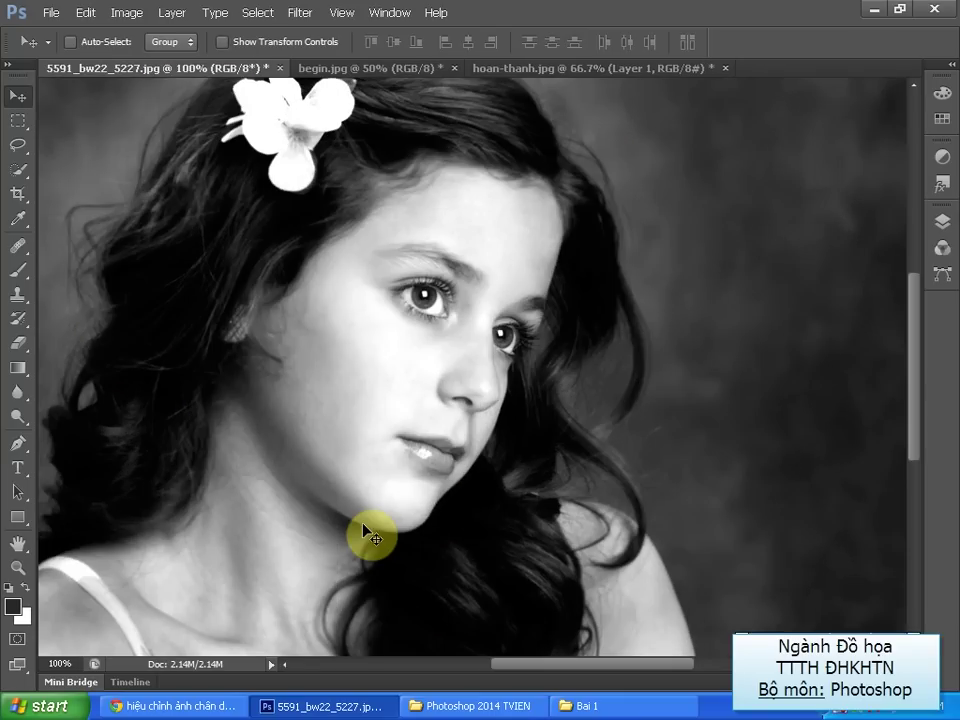
pyautogui.hscroll(-3, 380, 453)
pyautogui.scroll(-1, 467, 360)
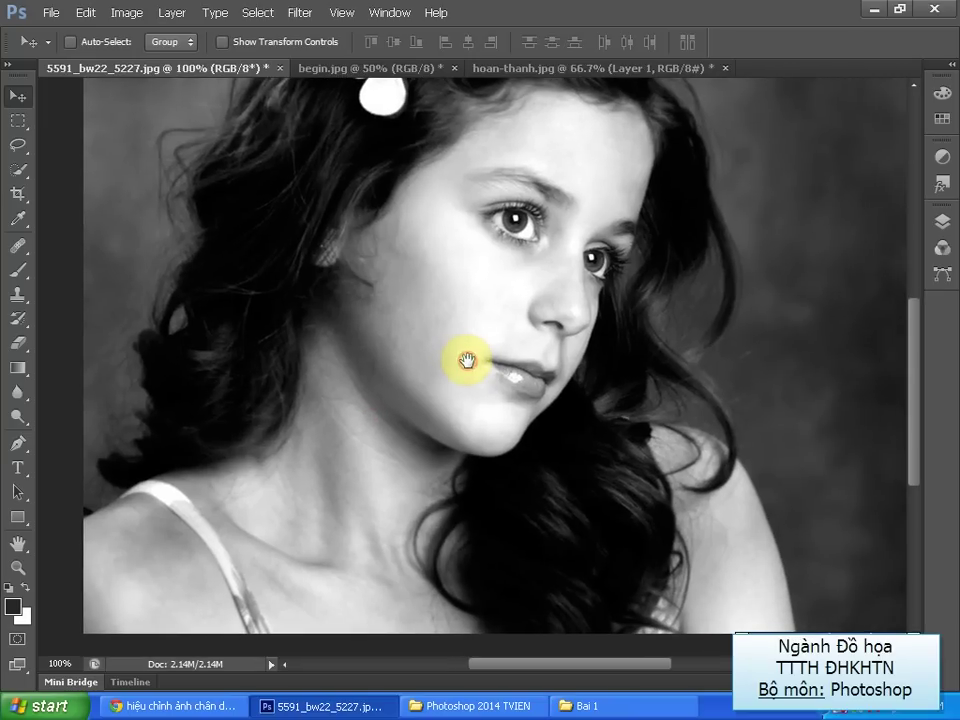
pyautogui.scroll(-3, 311, 538)
pyautogui.scroll(3, 447, 300)
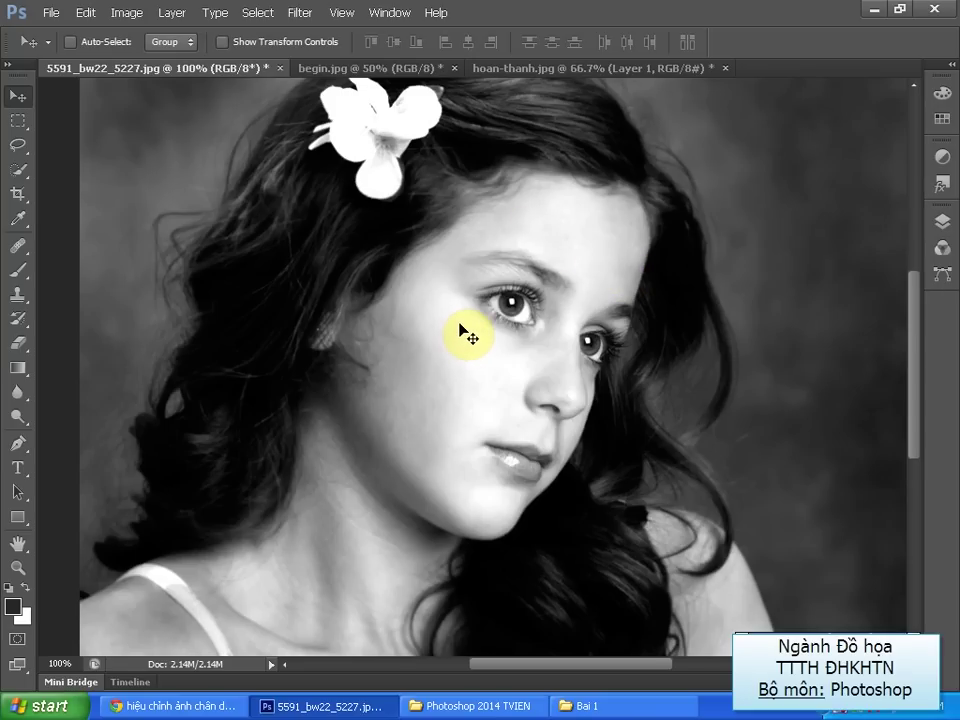
pyautogui.hotkey('ctrl', '-')
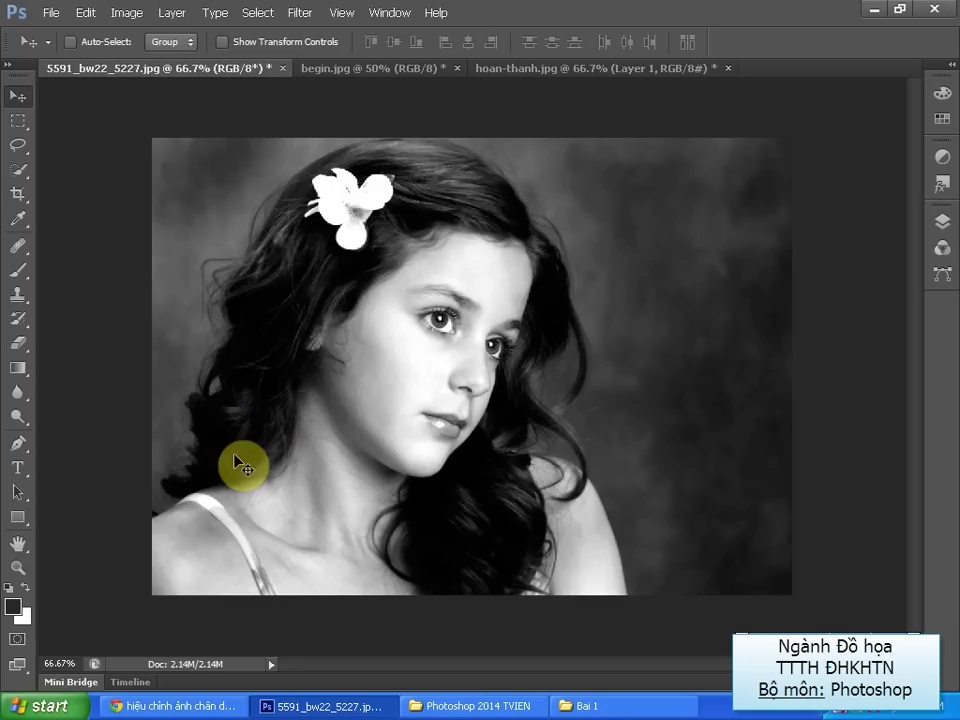
# With the Polygonal Lasso, outline the girl's hairline and face edge down to her chin
pyautogui.click(21, 147)
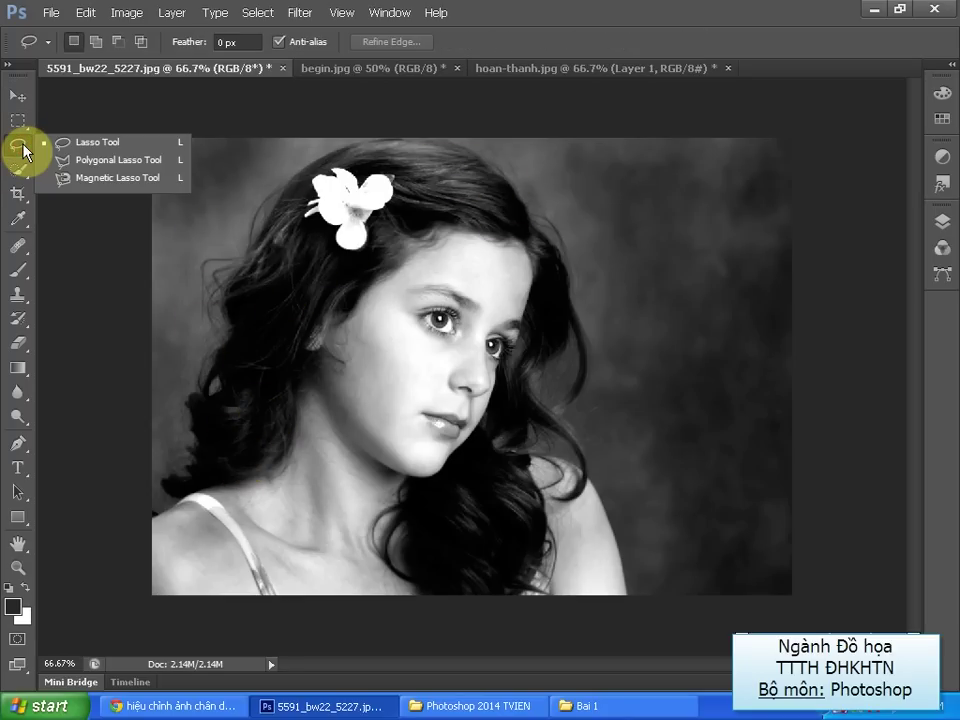
pyautogui.click(100, 160)
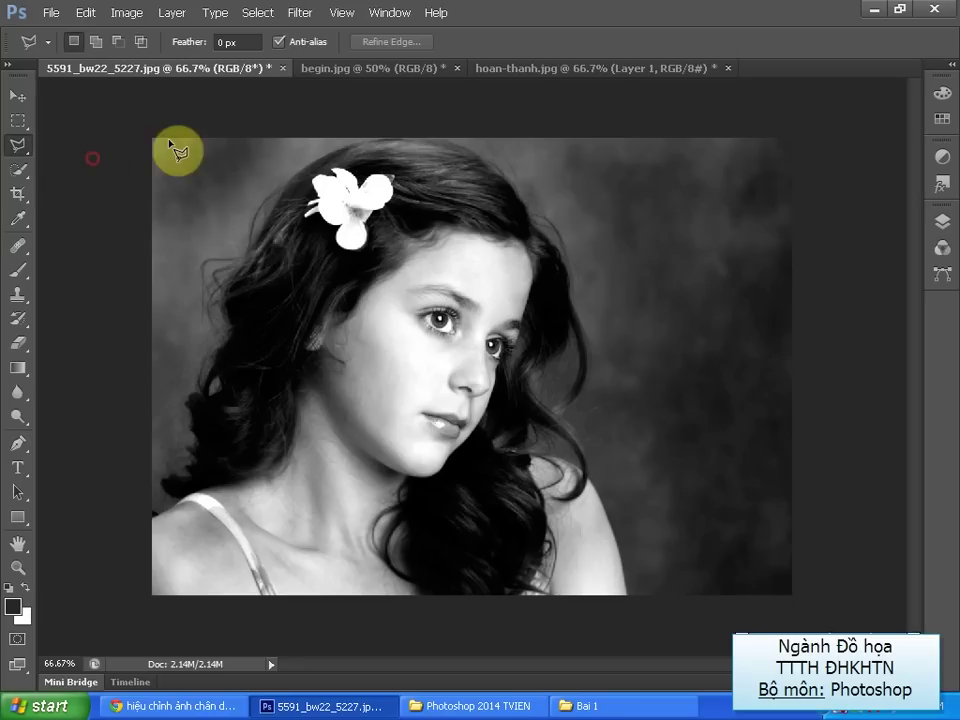
pyautogui.click(358, 297)
pyautogui.click(432, 222)
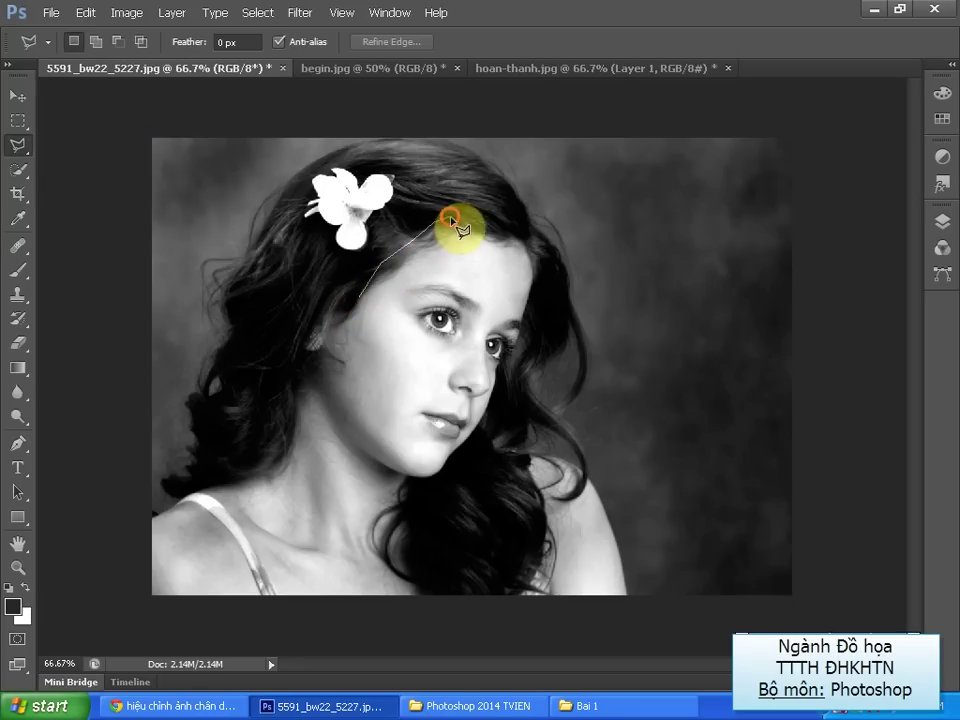
pyautogui.click(476, 226)
pyautogui.click(521, 240)
pyautogui.click(534, 260)
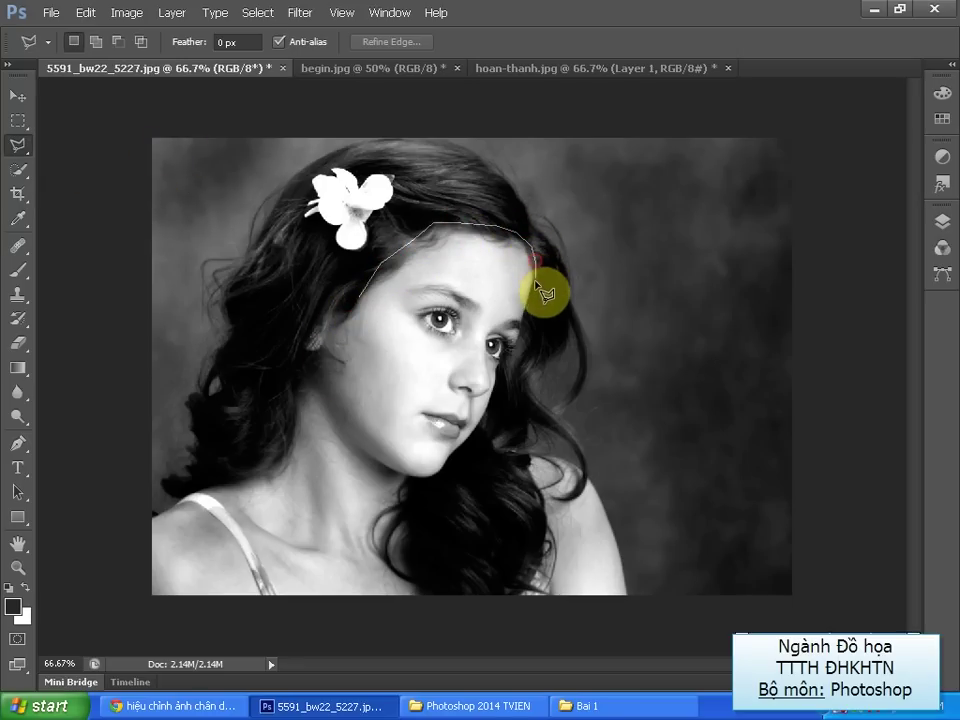
pyautogui.click(536, 290)
pyautogui.click(530, 312)
pyautogui.click(525, 348)
pyautogui.click(482, 424)
pyautogui.click(446, 466)
pyautogui.click(411, 484)
# Carry the outline down the neck, around the bottom-left, and close it into a face-and-neck selection
pyautogui.click(386, 548)
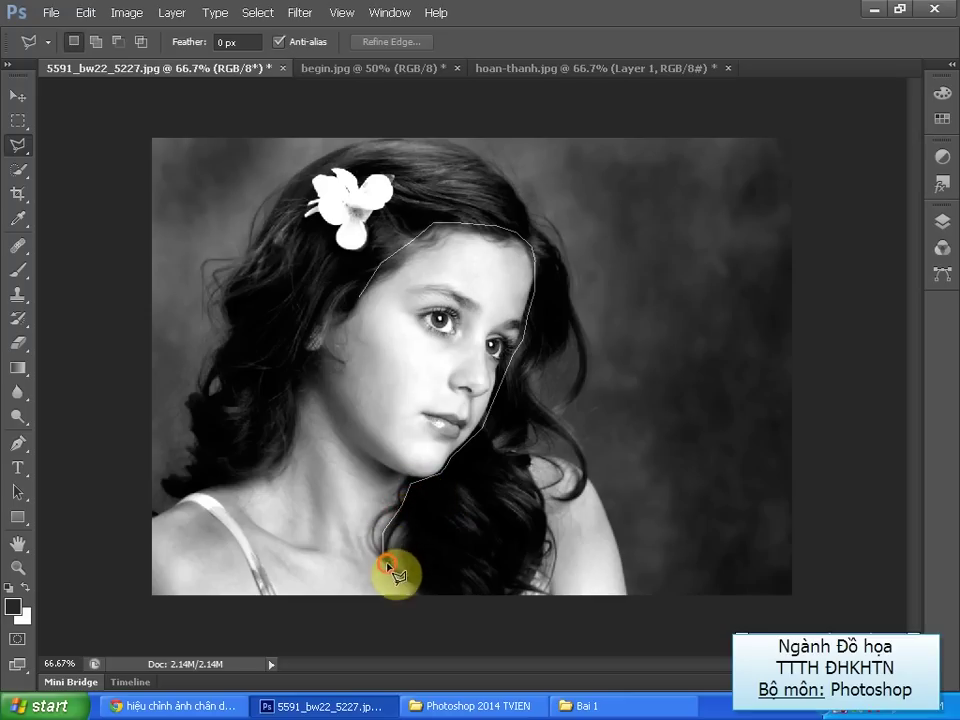
pyautogui.click(410, 585)
pyautogui.click(252, 621)
pyautogui.click(129, 622)
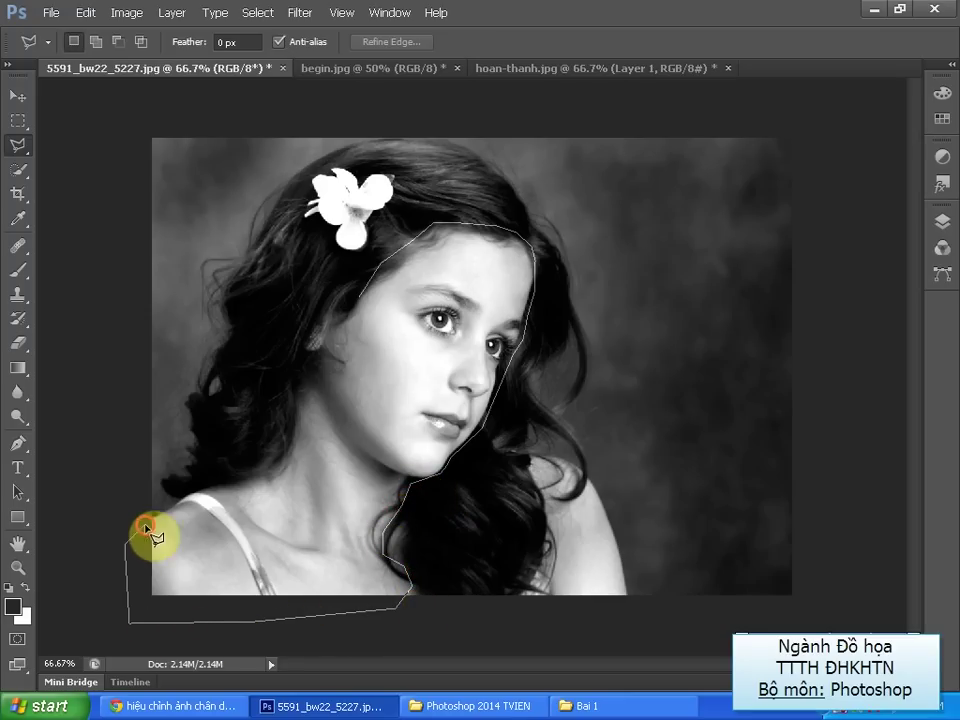
pyautogui.click(125, 545)
pyautogui.click(152, 514)
pyautogui.click(205, 496)
pyautogui.click(263, 481)
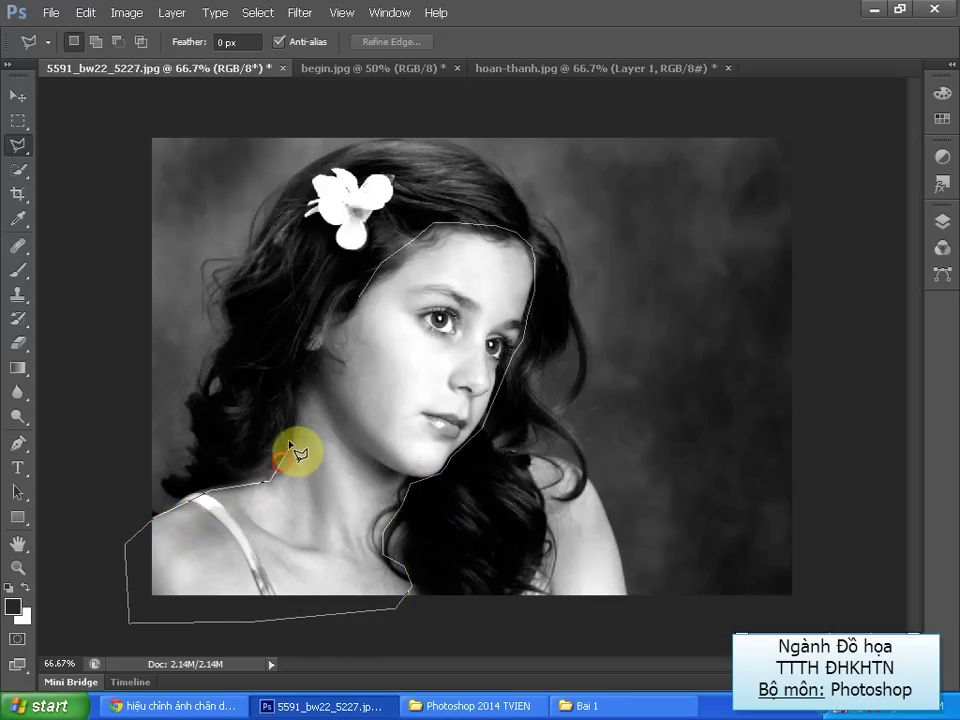
pyautogui.click(288, 448)
pyautogui.click(296, 396)
pyautogui.click(311, 348)
pyautogui.click(337, 308)
pyautogui.doubleClick(360, 300)
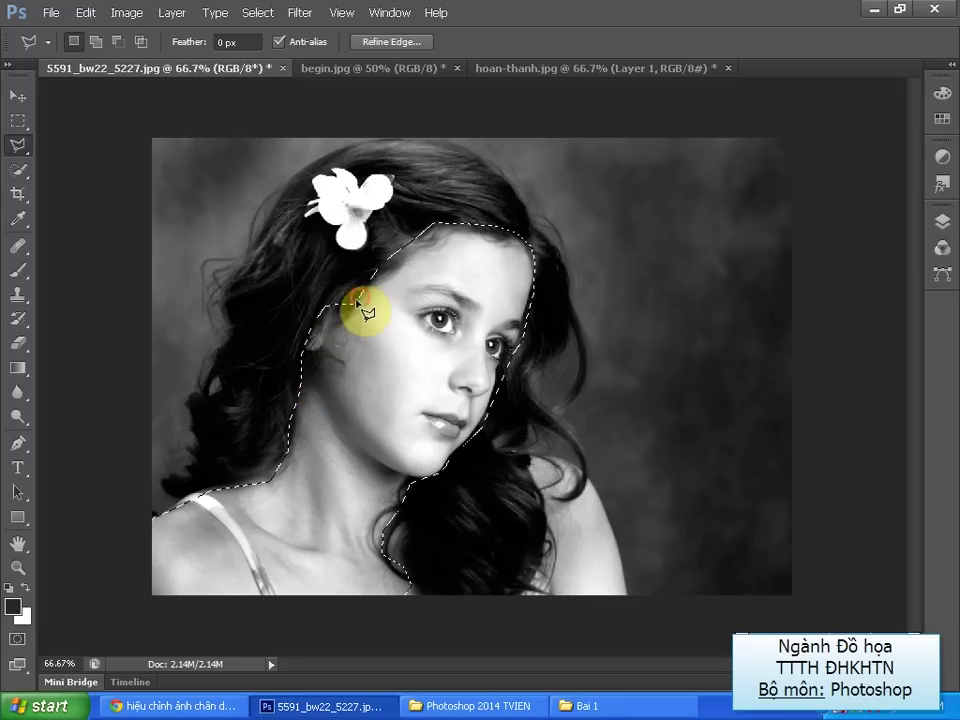
# Add the right shoulder area to the face selection
pyautogui.keyDown('shift'); pyautogui.click(530, 455); pyautogui.keyUp('shift')
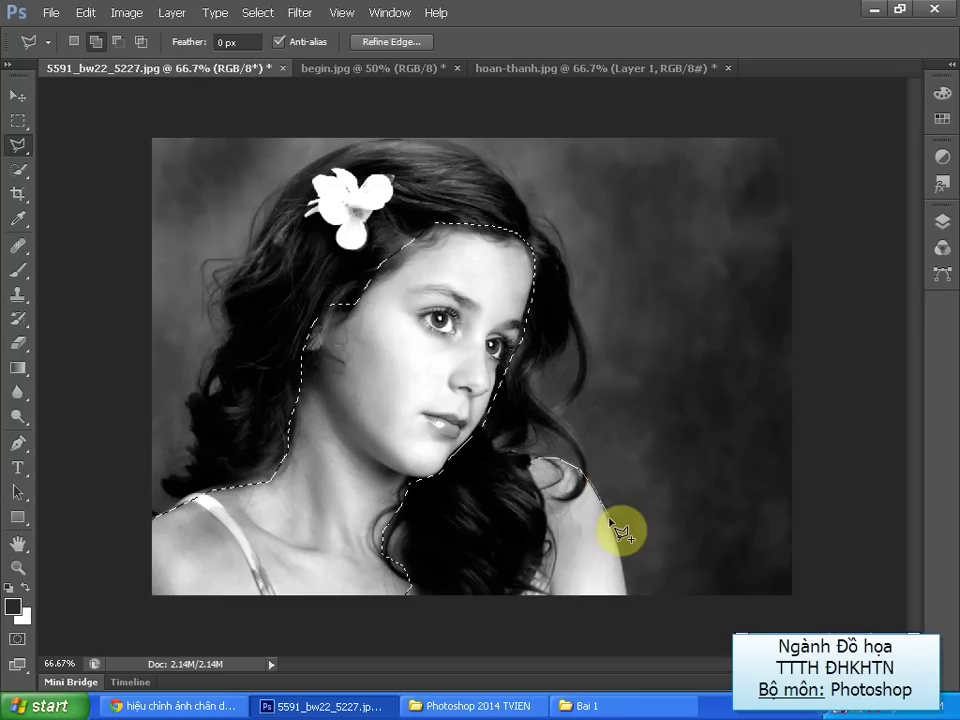
pyautogui.click(619, 562)
pyautogui.click(629, 592)
pyautogui.click(537, 605)
pyautogui.click(520, 593)
pyautogui.click(526, 458)
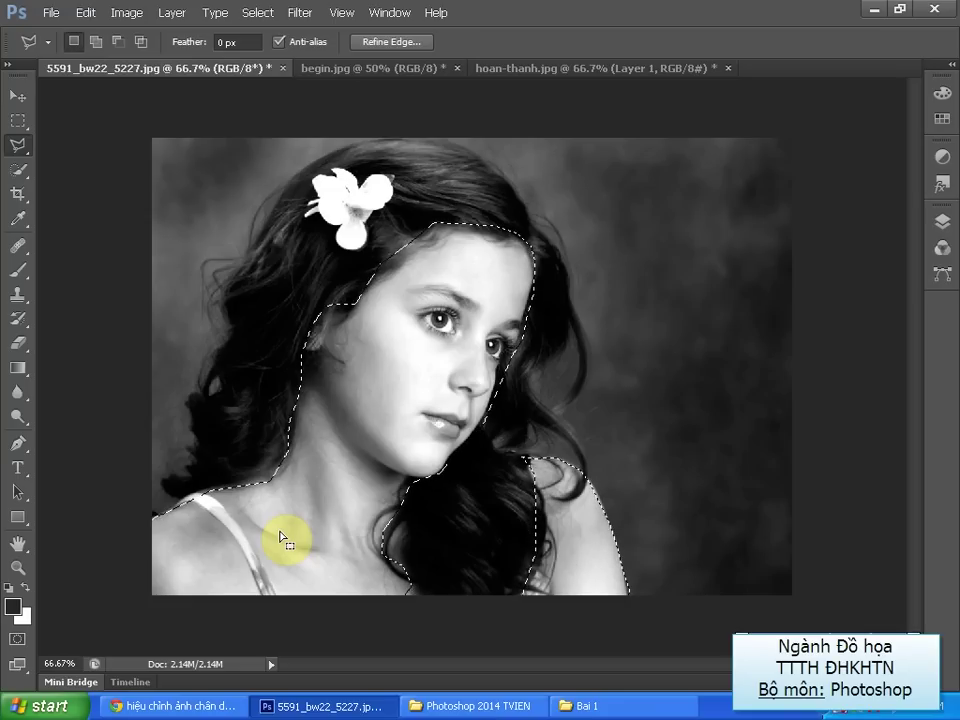
pyautogui.hotkey('shift', 'F6')
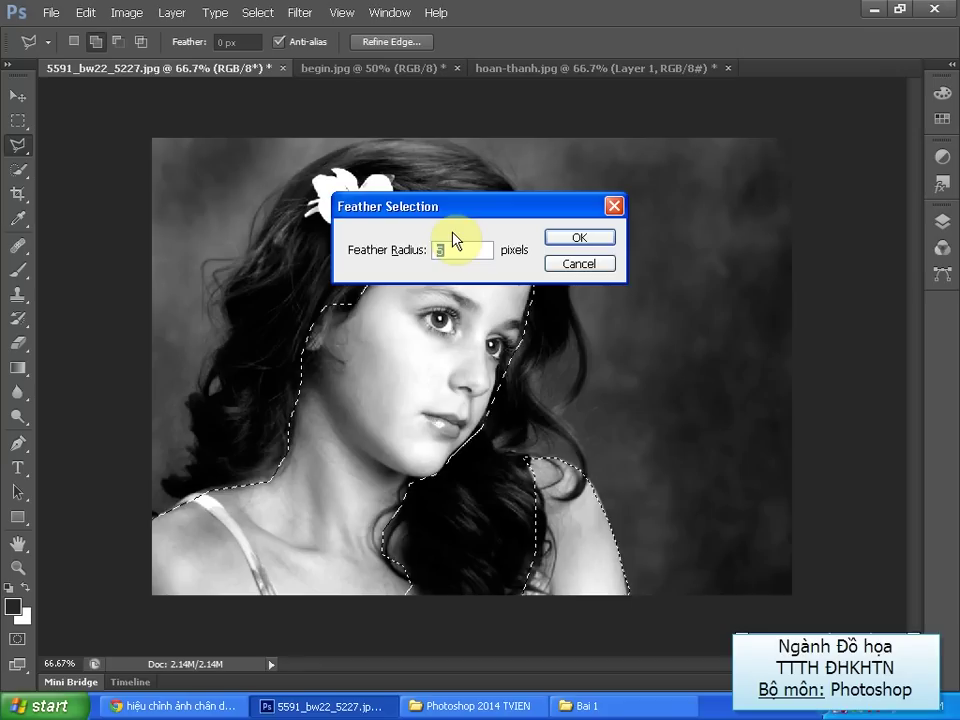
# Feather the selection by 30 px and copy it onto a new Layer 1
pyautogui.write('30')
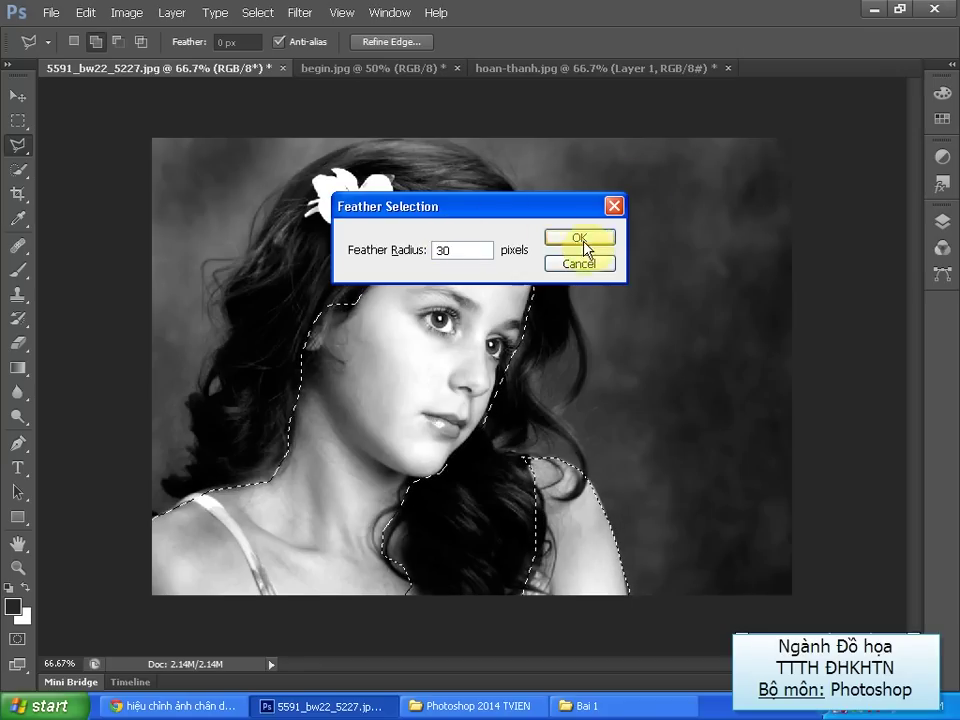
pyautogui.click(583, 240)
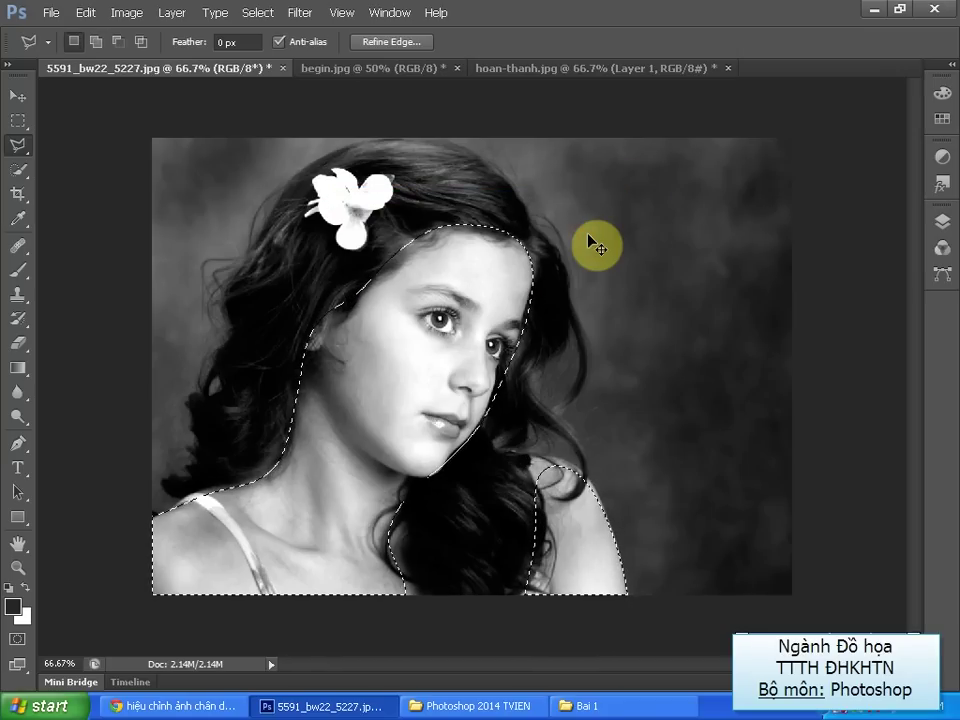
pyautogui.hotkey('ctrl', 'j')
# Check Layer 1 by toggling Background, duplicate Background, then make Layer 1 active
pyautogui.click(941, 222)
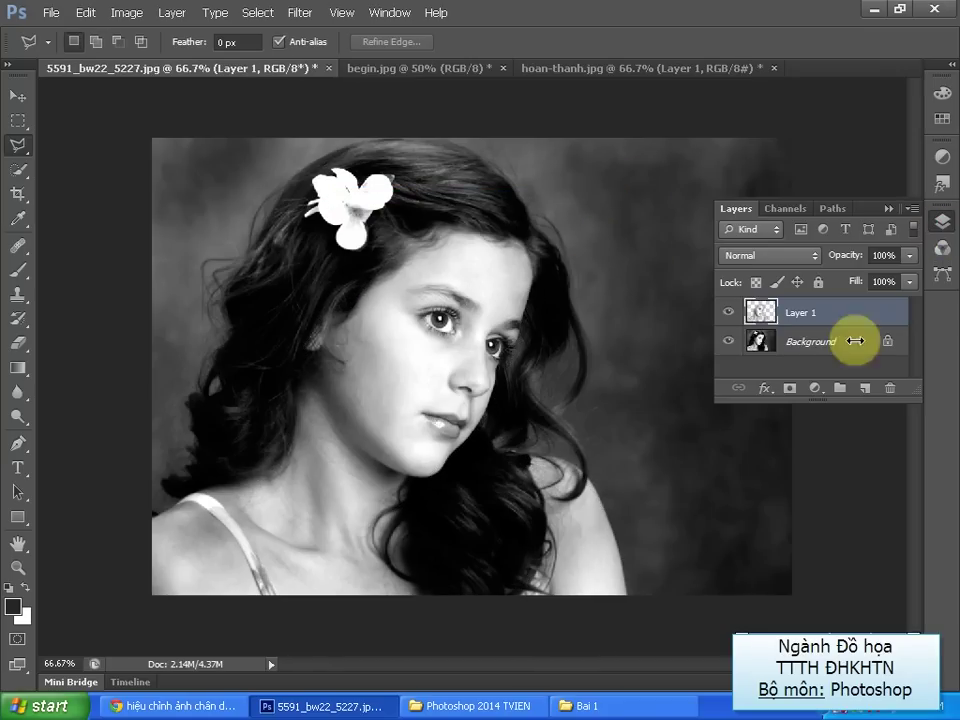
pyautogui.click(731, 342)
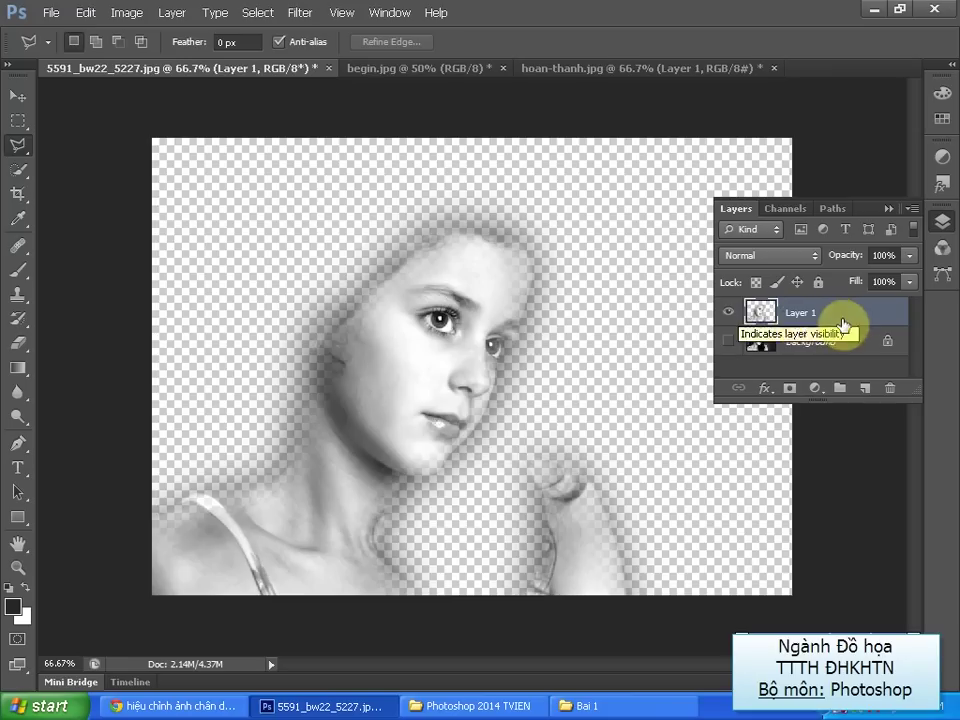
pyautogui.click(731, 342)
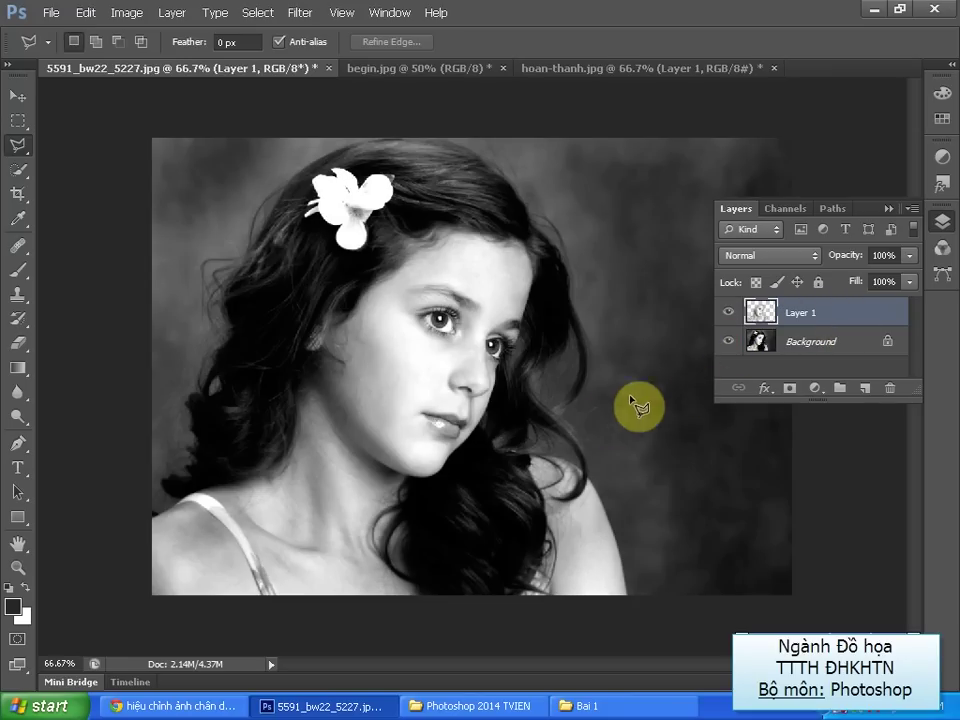
pyautogui.click(835, 345)
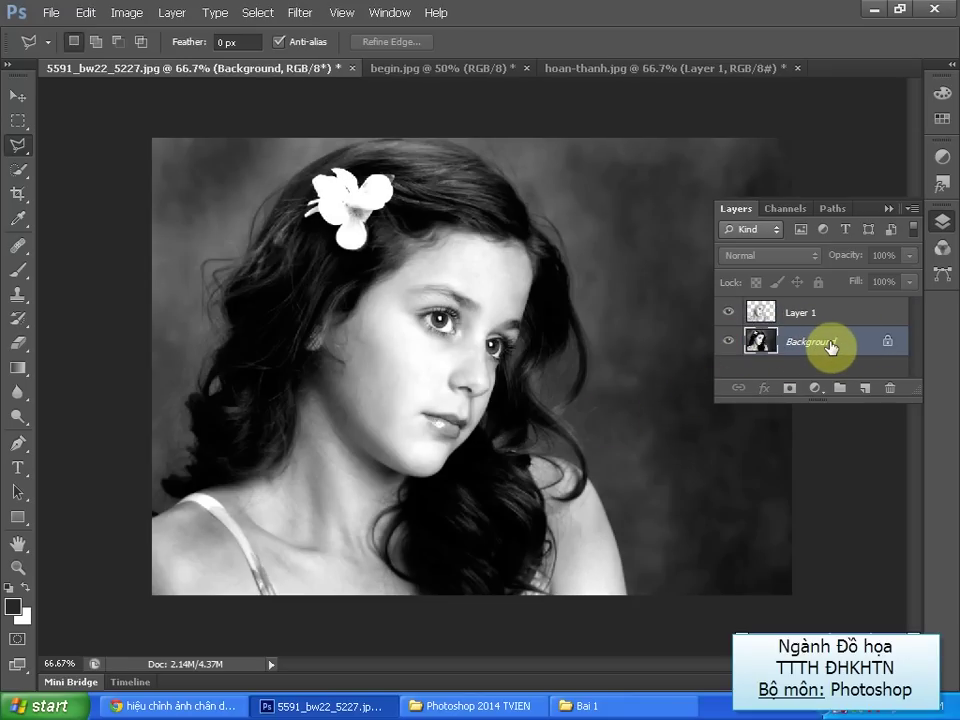
pyautogui.hotkey('ctrl', 'j')
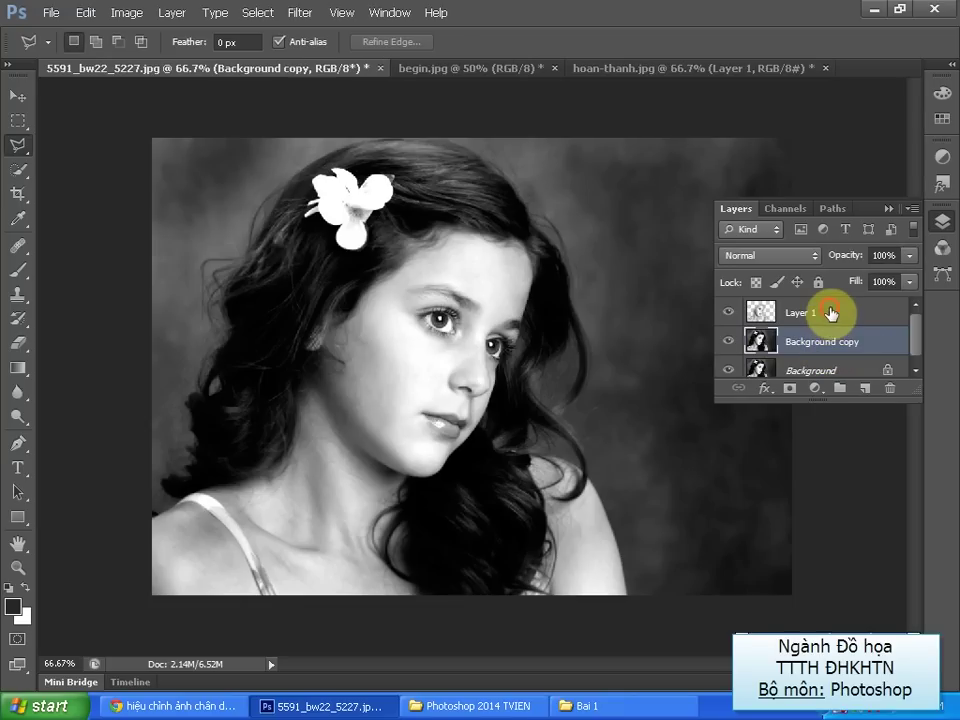
pyautogui.click(815, 316)
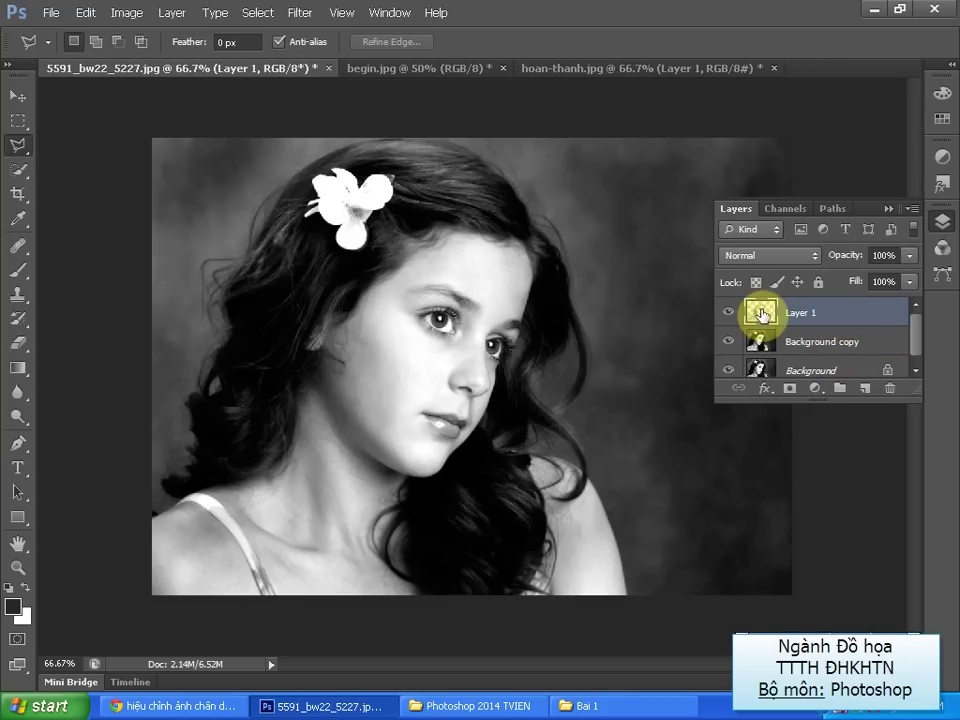
# Run Neat Image Reduce Noise on Layer 1 and zoom the preview to 200% on the face
pyautogui.click(312, 20)
pyautogui.moveTo(330, 465)
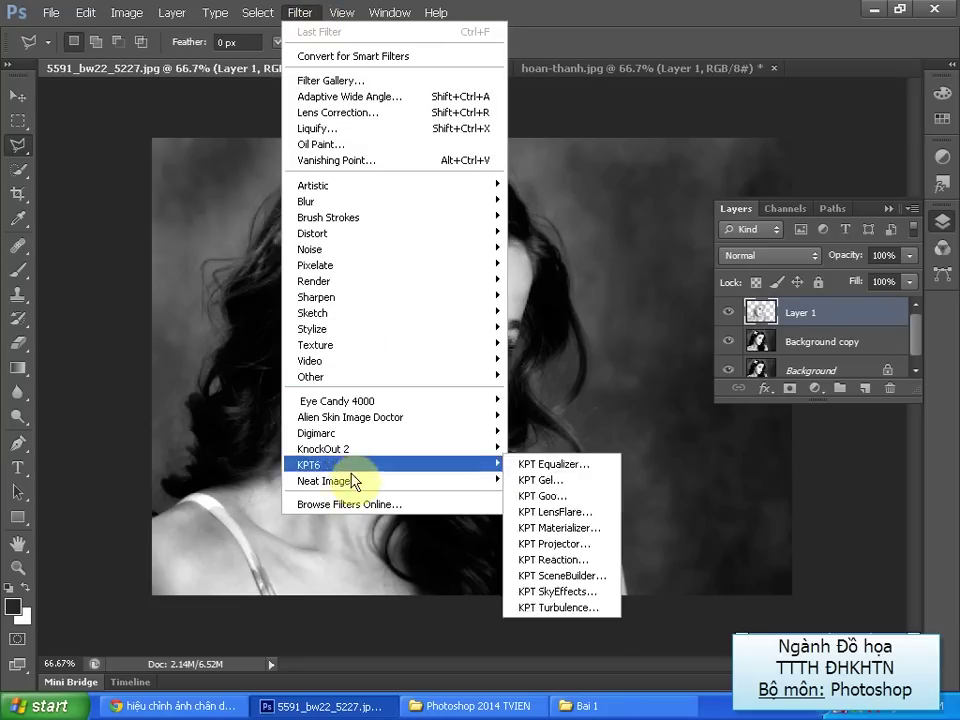
pyautogui.click(553, 482)
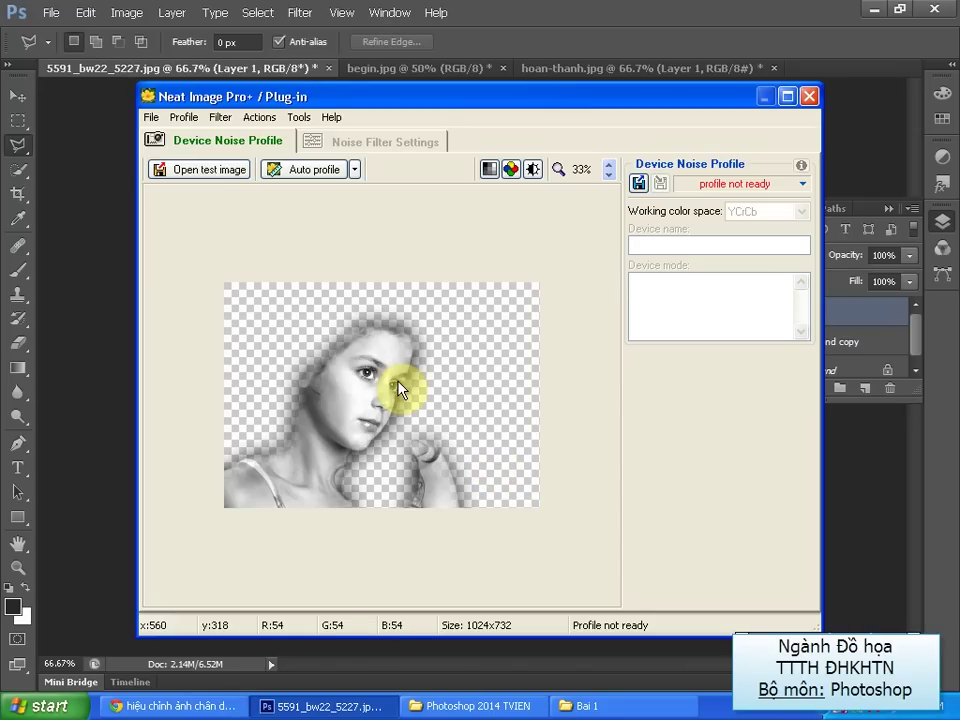
pyautogui.scroll(1, 398, 388)
pyautogui.scroll(1, 403, 388)
pyautogui.scroll(1, 395, 385)
pyautogui.moveTo(386, 381); pyautogui.dragTo(450, 436)
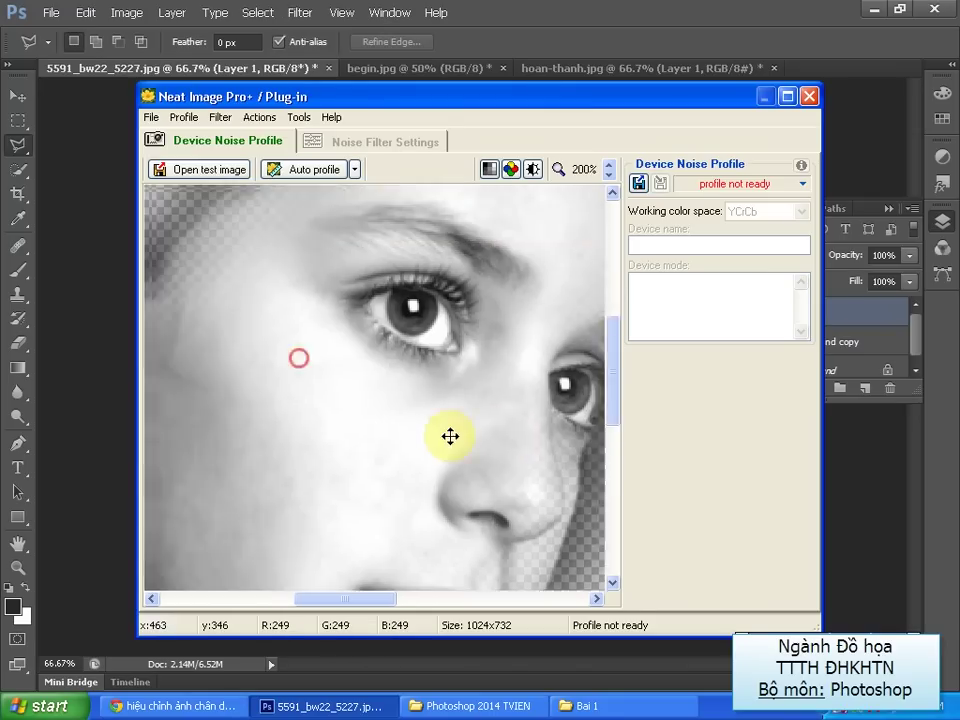
pyautogui.moveTo(392, 418); pyautogui.dragTo(392, 373)
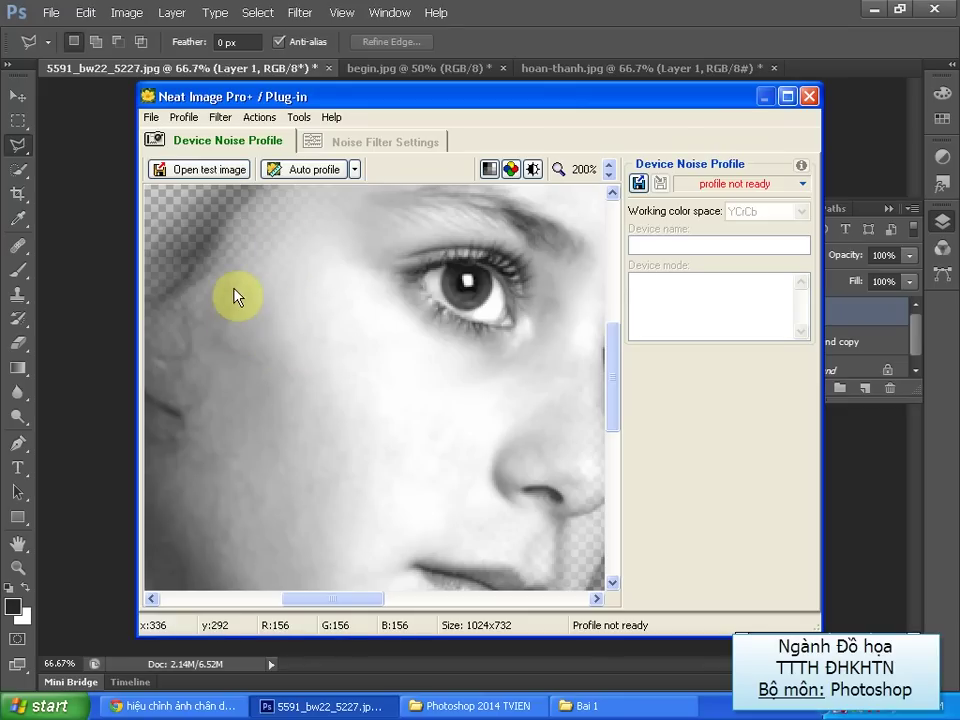
# Auto-build a noise profile from a smooth cheek patch, accepting the small-area warning
pyautogui.moveTo(235, 289); pyautogui.dragTo(433, 490)
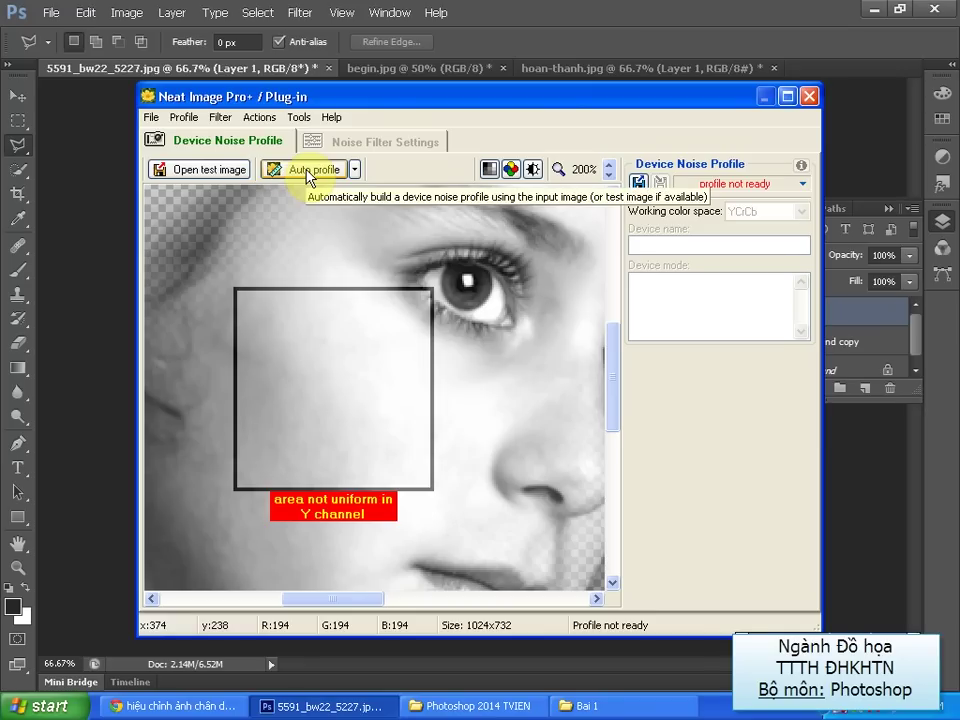
pyautogui.click(308, 174)
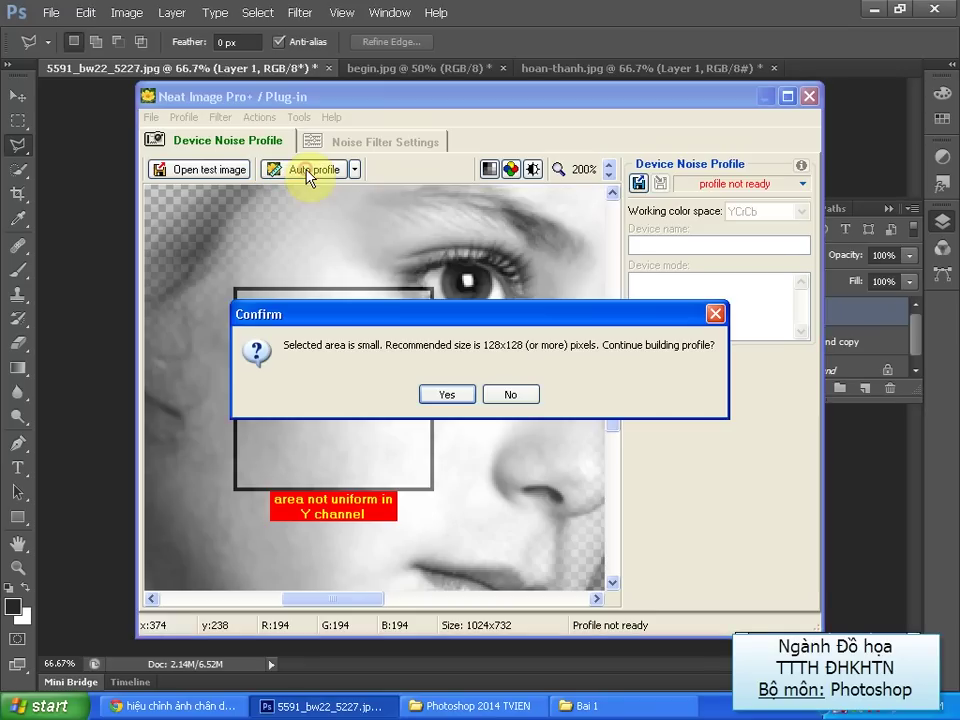
pyautogui.click(444, 397)
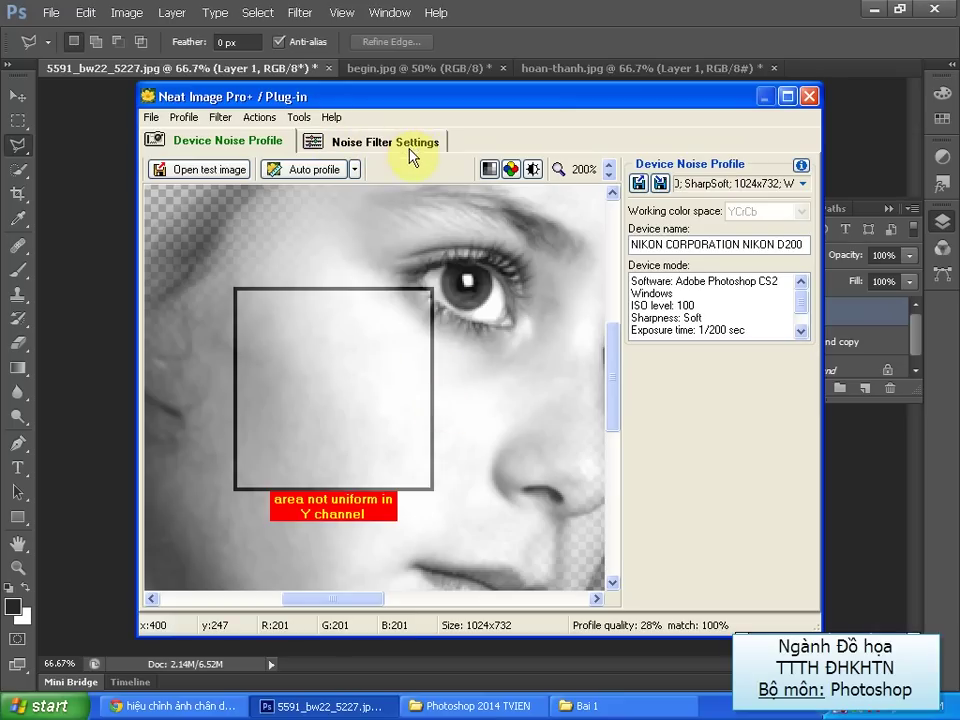
# In Noise Filter Settings, box the cheek beside nose and mouth and compare filtered versus original
pyautogui.moveTo(348, 382); pyautogui.dragTo(463, 303)
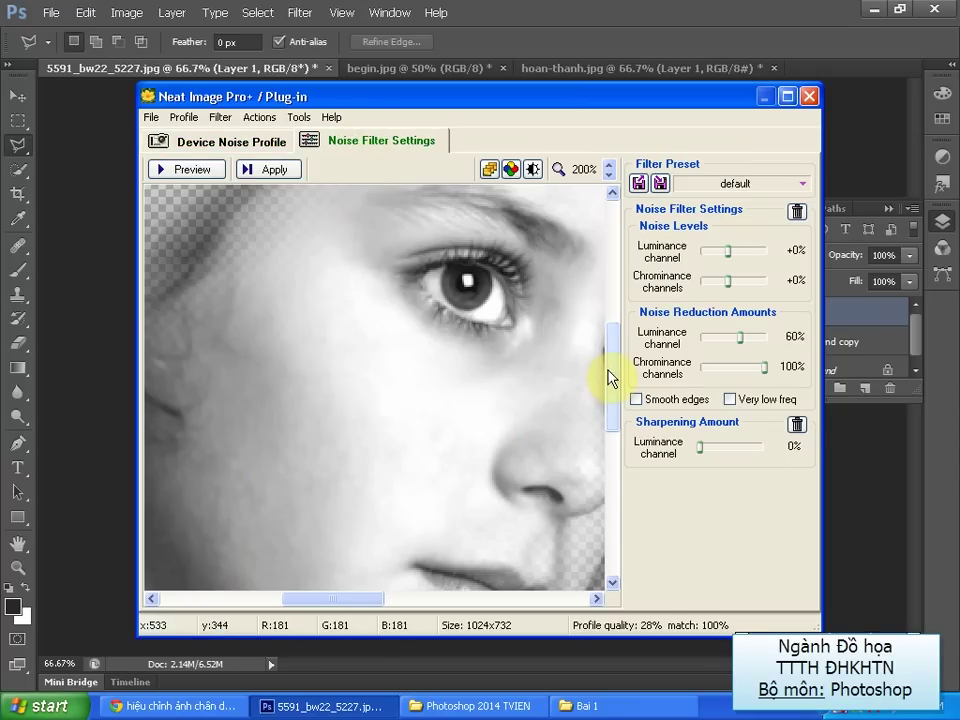
pyautogui.moveTo(615, 372); pyautogui.dragTo(609, 407)
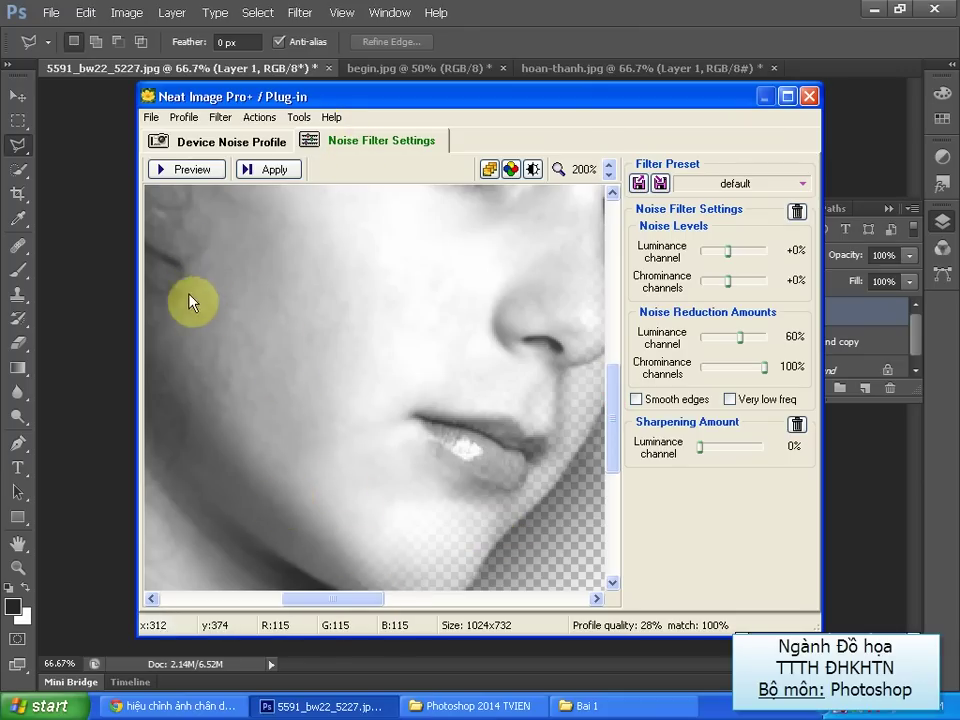
pyautogui.moveTo(174, 224)
pyautogui.mouseDown()
pyautogui.moveTo(270, 420)
pyautogui.moveTo(381, 468)
pyautogui.mouseUp()
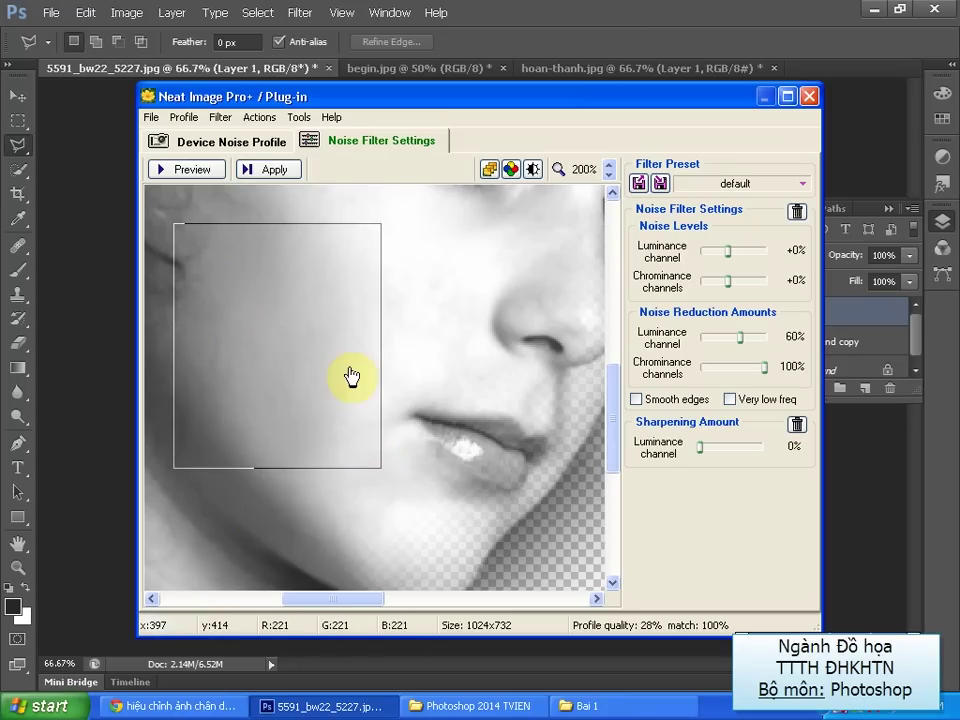
pyautogui.moveTo(277, 368); pyautogui.dragTo(464, 384)
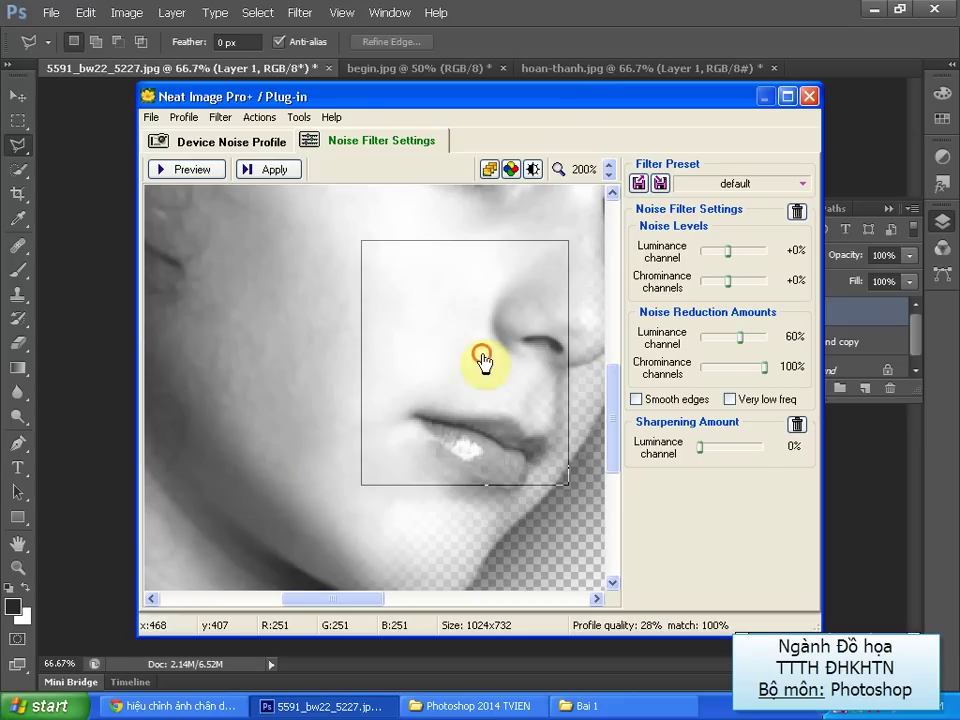
pyautogui.moveTo(480, 355); pyautogui.dragTo(271, 318)
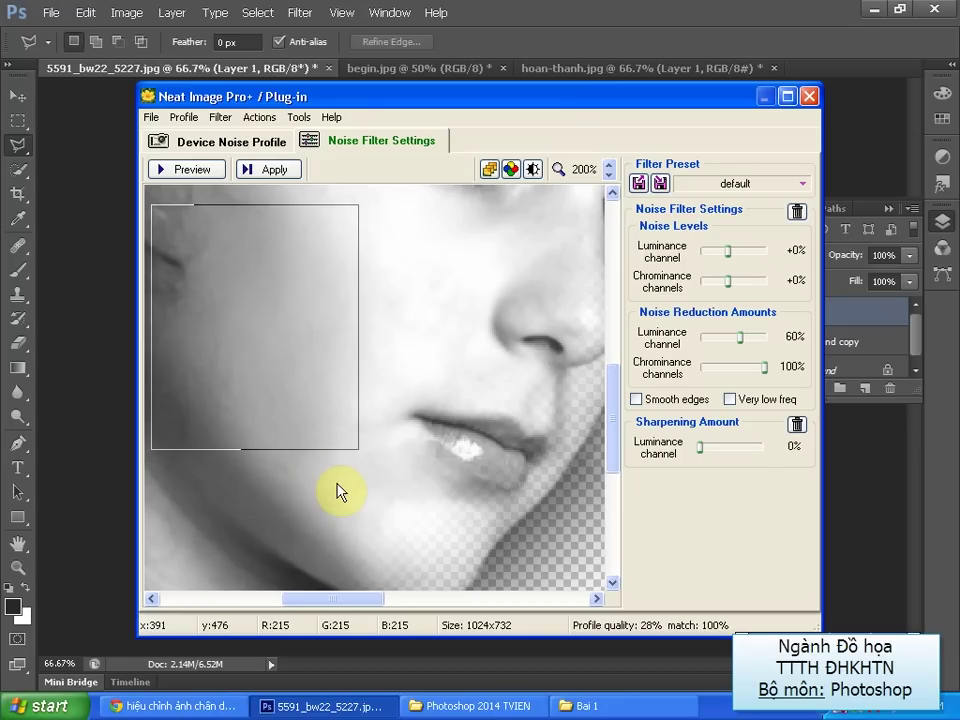
pyautogui.click(259, 248)
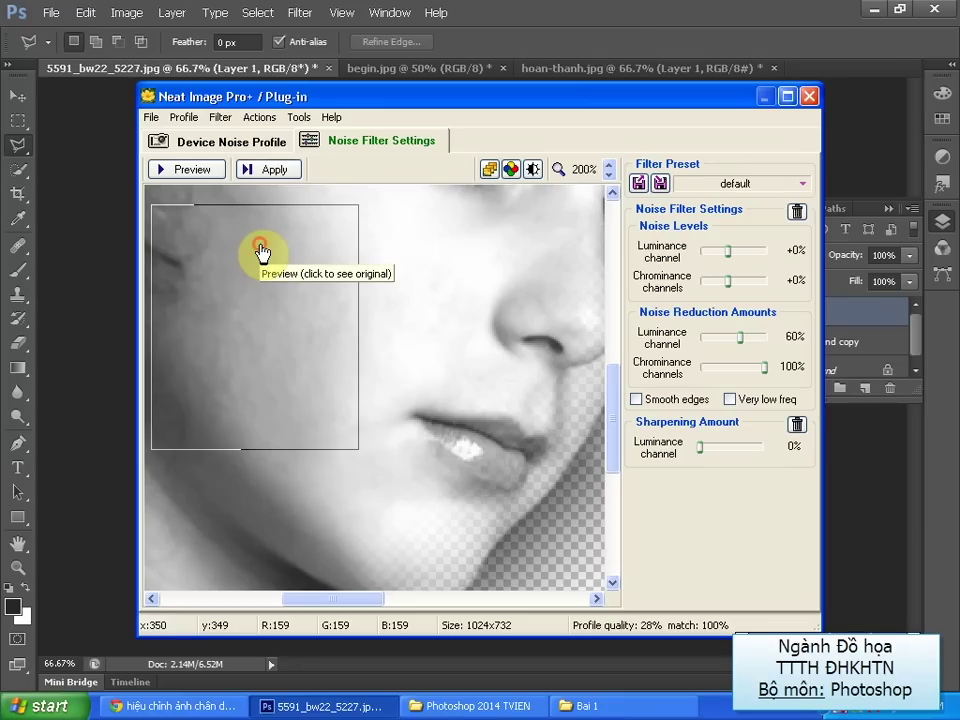
pyautogui.click(259, 250)
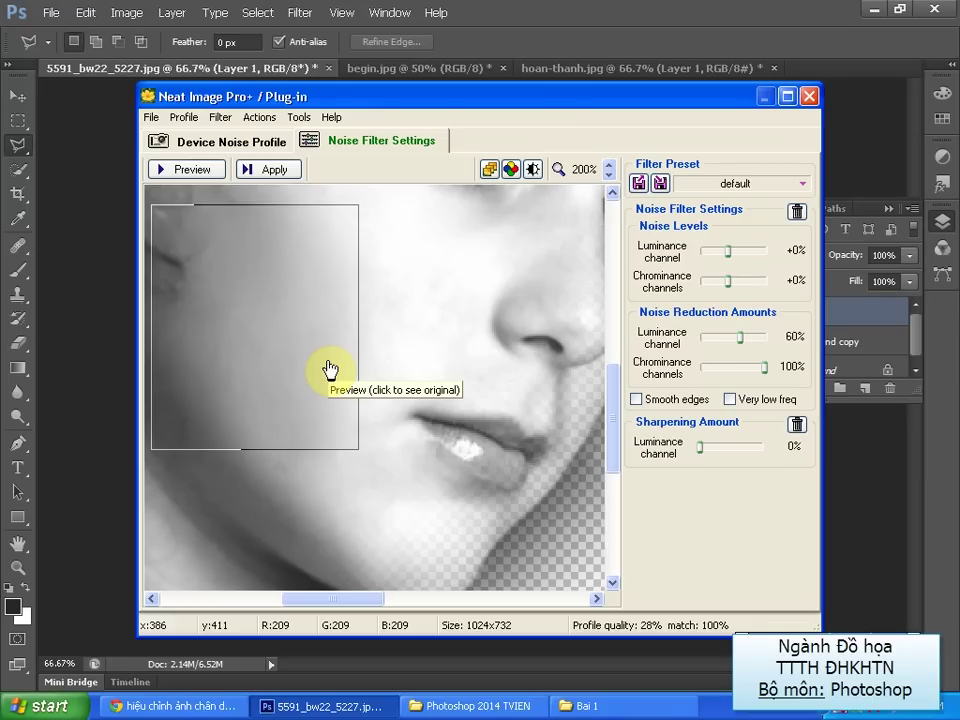
pyautogui.click(330, 370)
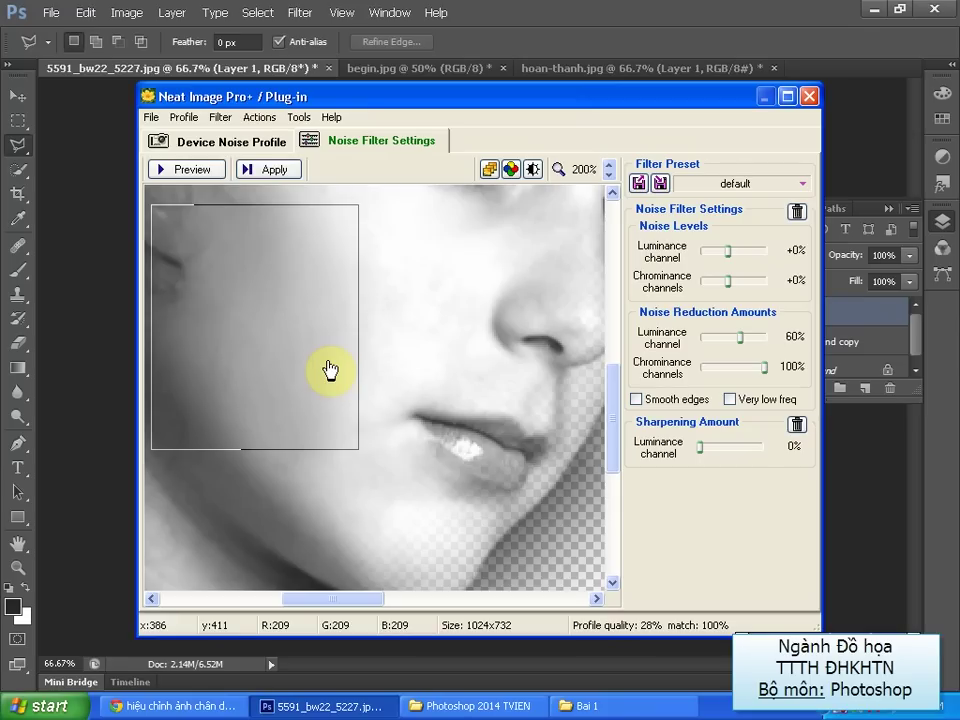
# Try lowering the luminance noise level and refresh the cheek preview
pyautogui.click(728, 251)
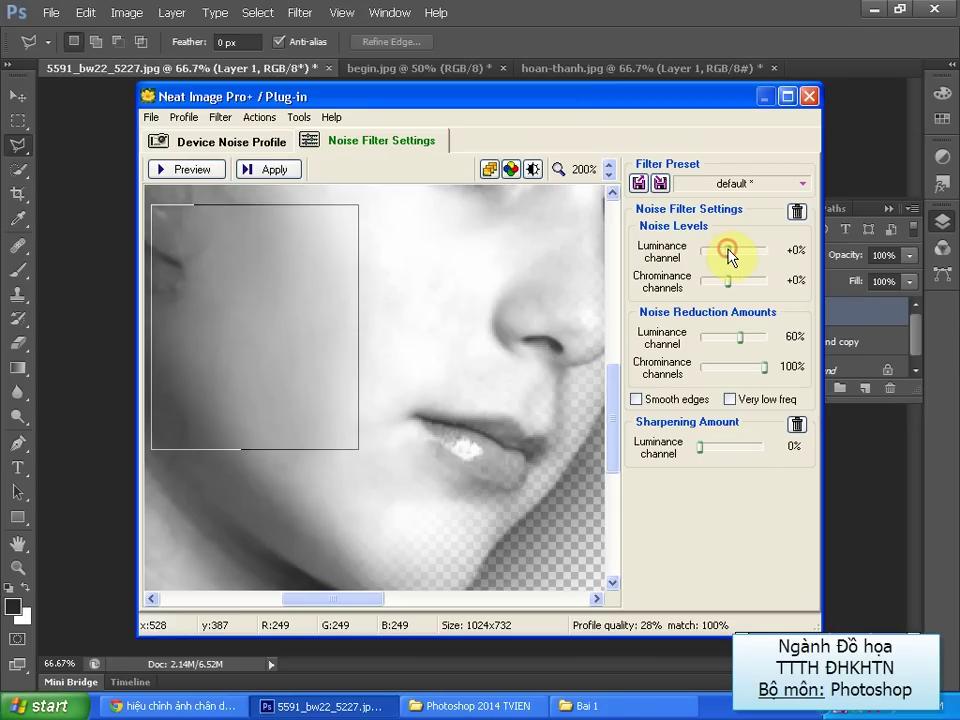
pyautogui.moveTo(728, 249); pyautogui.dragTo(722, 285)
pyautogui.click(433, 427)
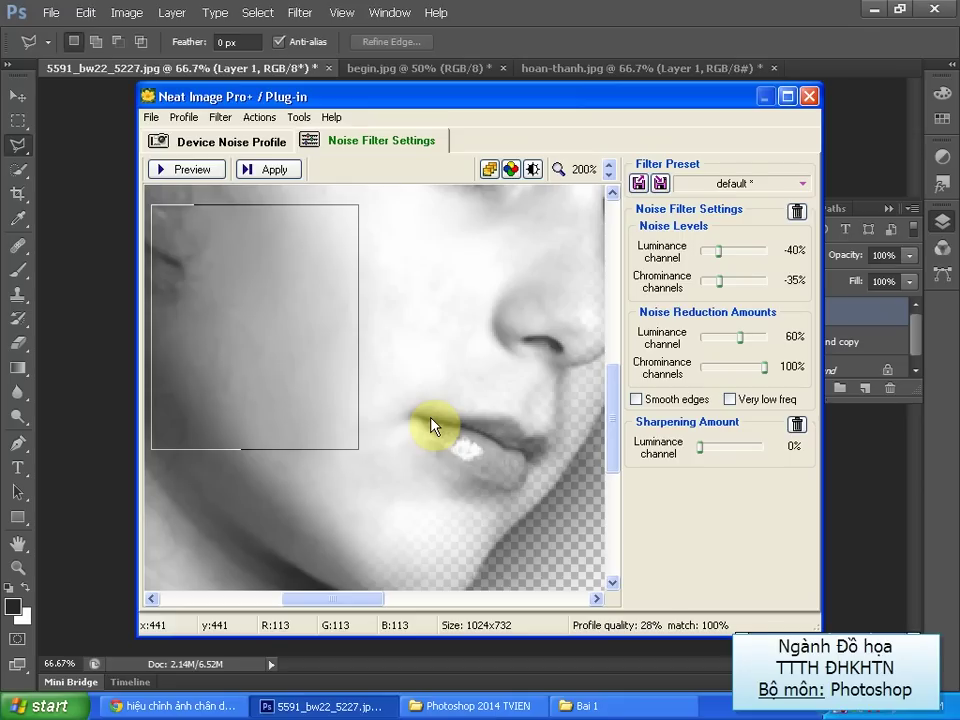
# Move the preview area over nose and eye, leave the filter preset unchanged, then settle it on the cheek
pyautogui.moveTo(274, 345)
pyautogui.mouseDown()
pyautogui.moveTo(388, 315)
pyautogui.moveTo(467, 317)
pyautogui.mouseUp()
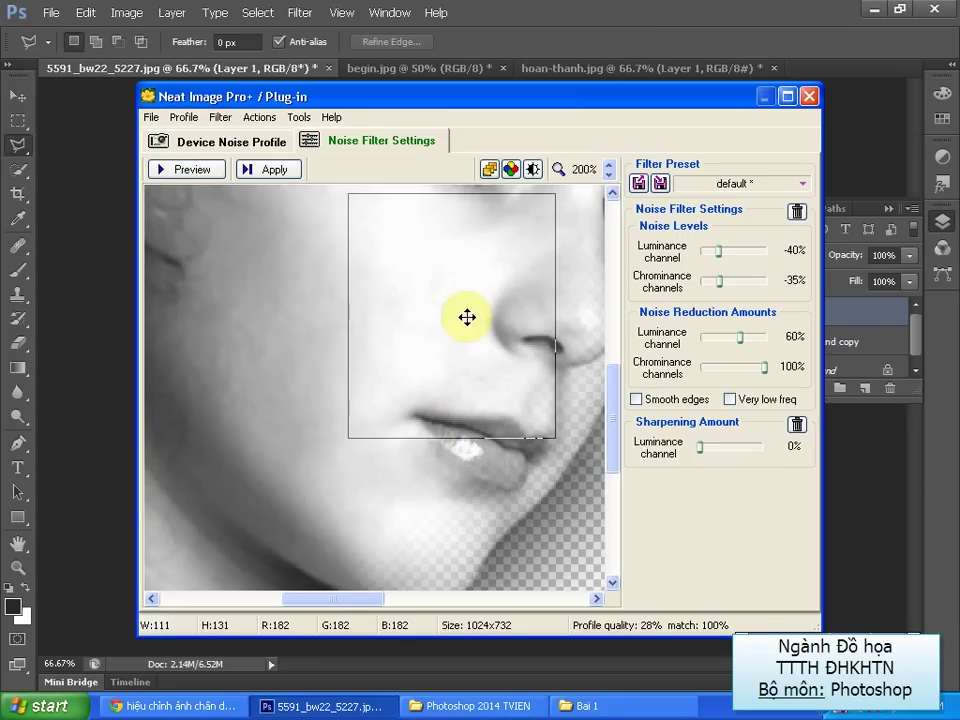
pyautogui.click(617, 388)
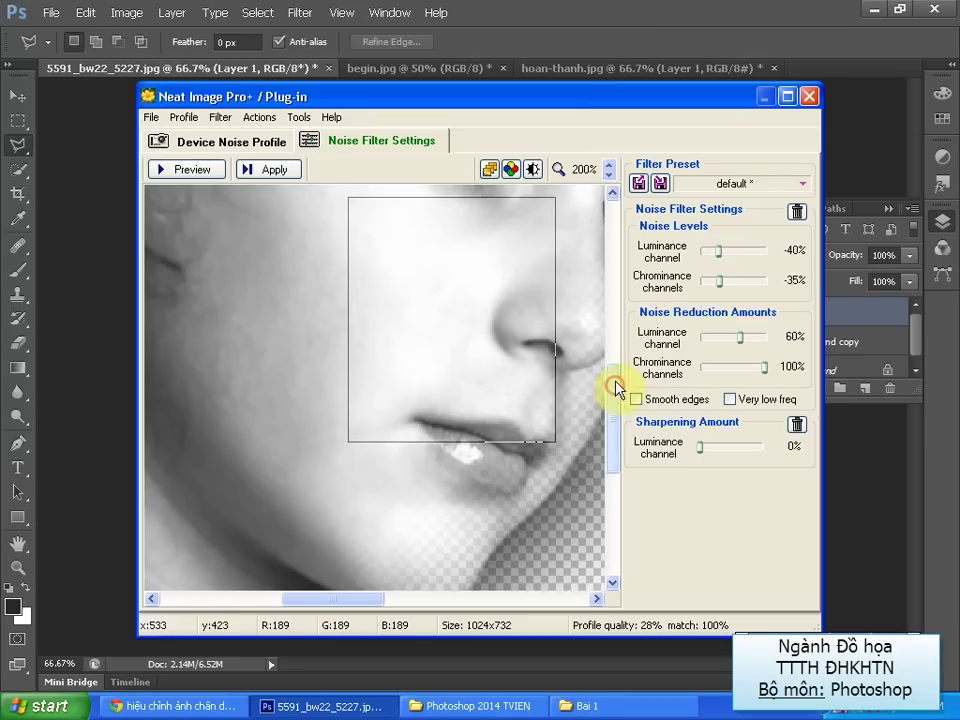
pyautogui.moveTo(617, 388); pyautogui.dragTo(615, 337)
pyautogui.moveTo(435, 430); pyautogui.dragTo(360, 285)
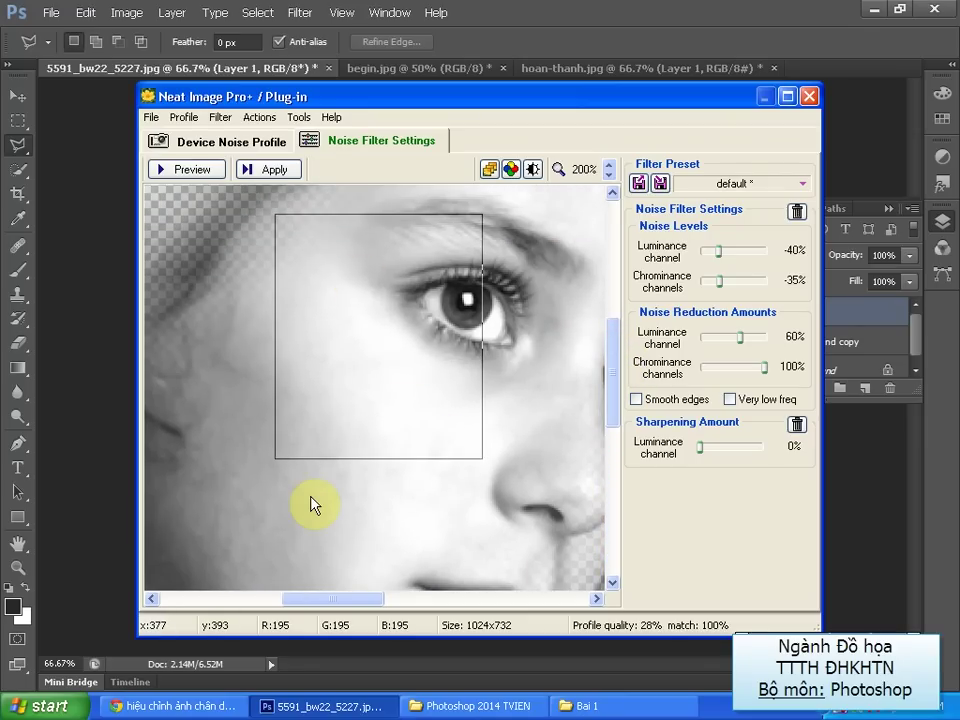
pyautogui.moveTo(439, 317)
pyautogui.mouseDown()
pyautogui.moveTo(476, 338)
pyautogui.moveTo(421, 357)
pyautogui.mouseUp()
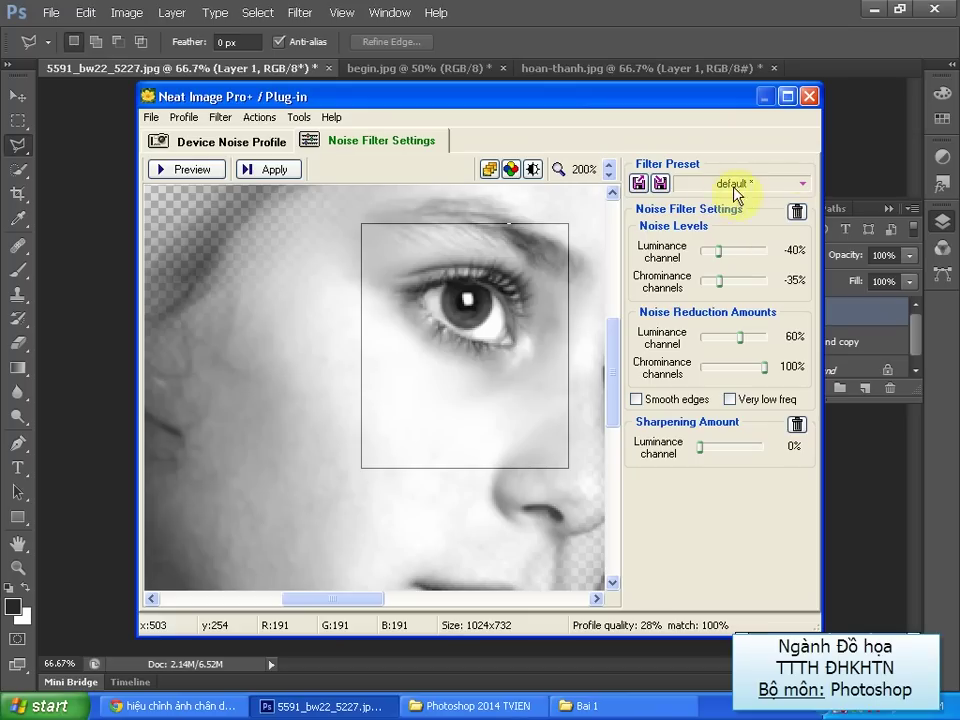
pyautogui.click(803, 185)
pyautogui.moveTo(860, 194)
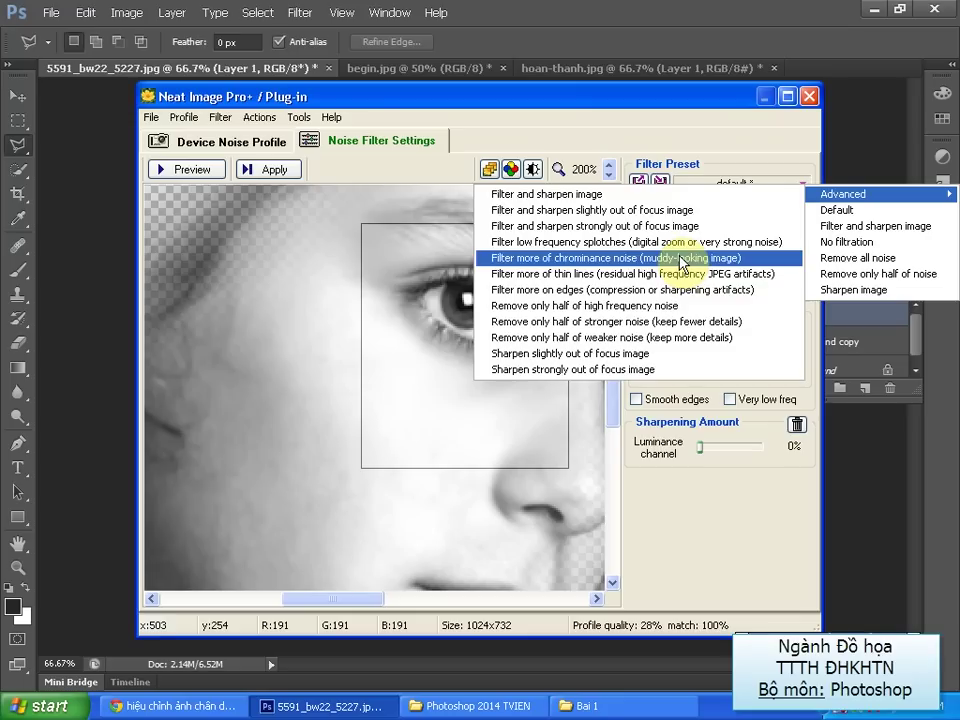
pyautogui.click(664, 120)
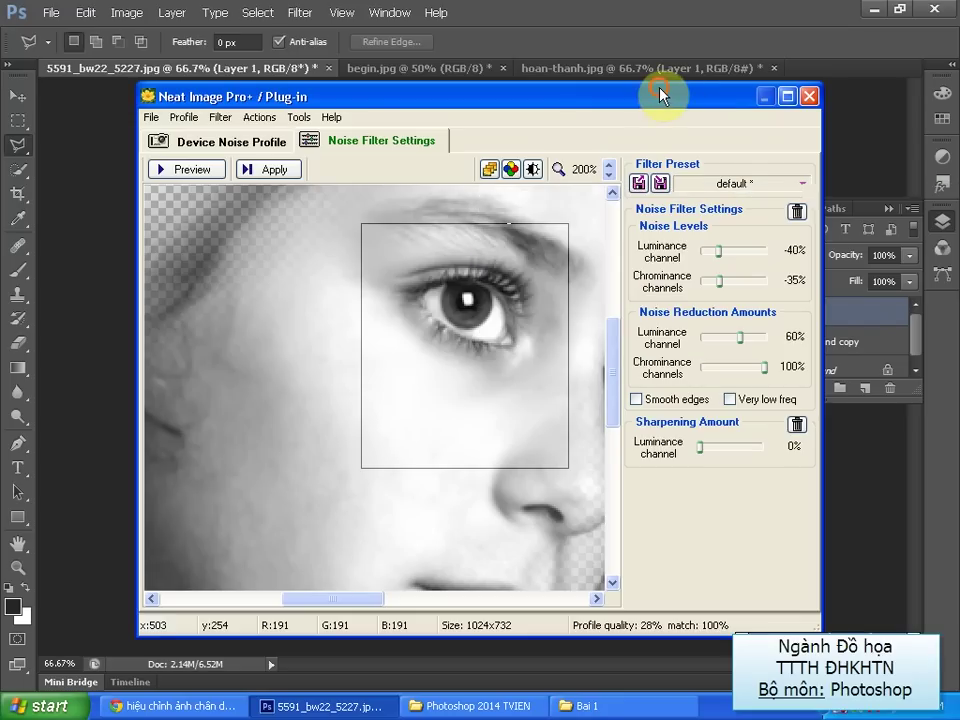
pyautogui.moveTo(488, 402); pyautogui.dragTo(357, 396)
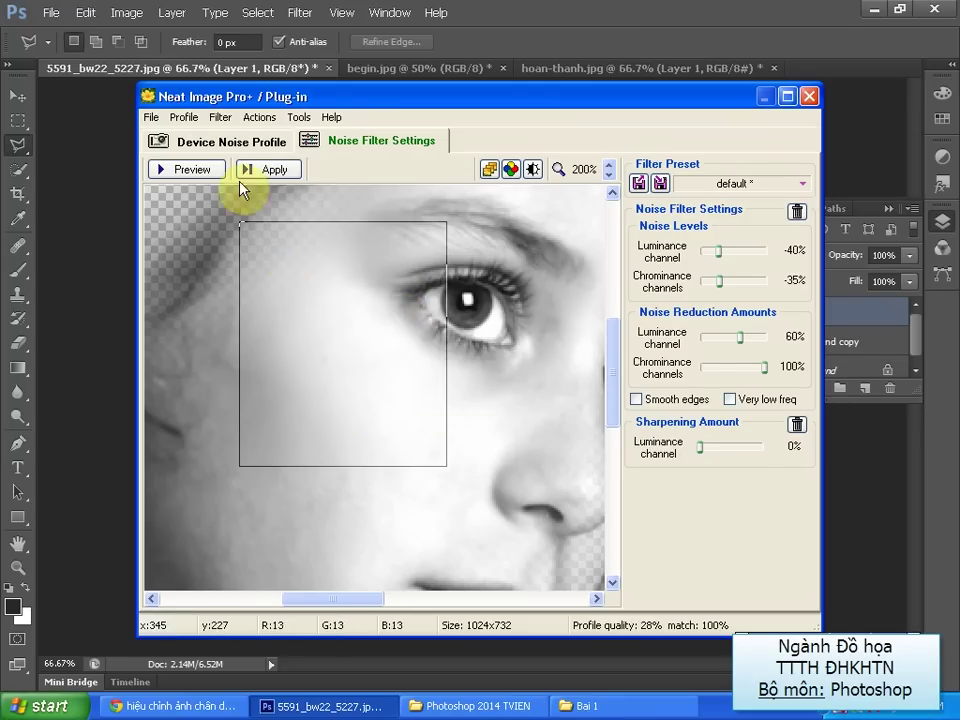
# Apply the Neat Image smoothing and zoom to 200% on the girl's face
pyautogui.click(268, 170)
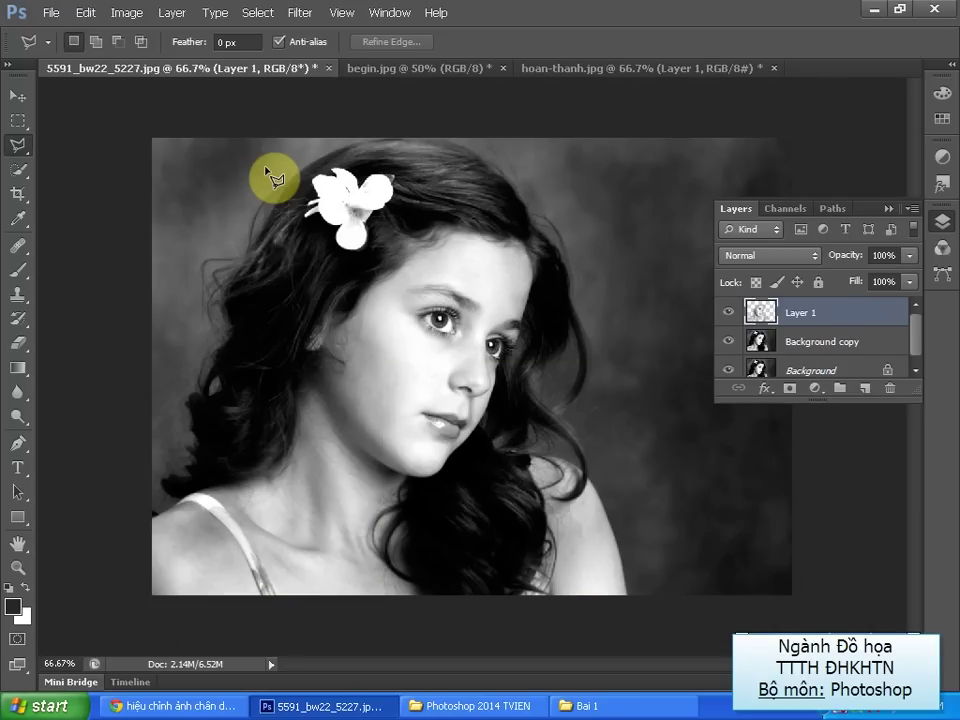
pyautogui.hotkey('ctrl', '+')
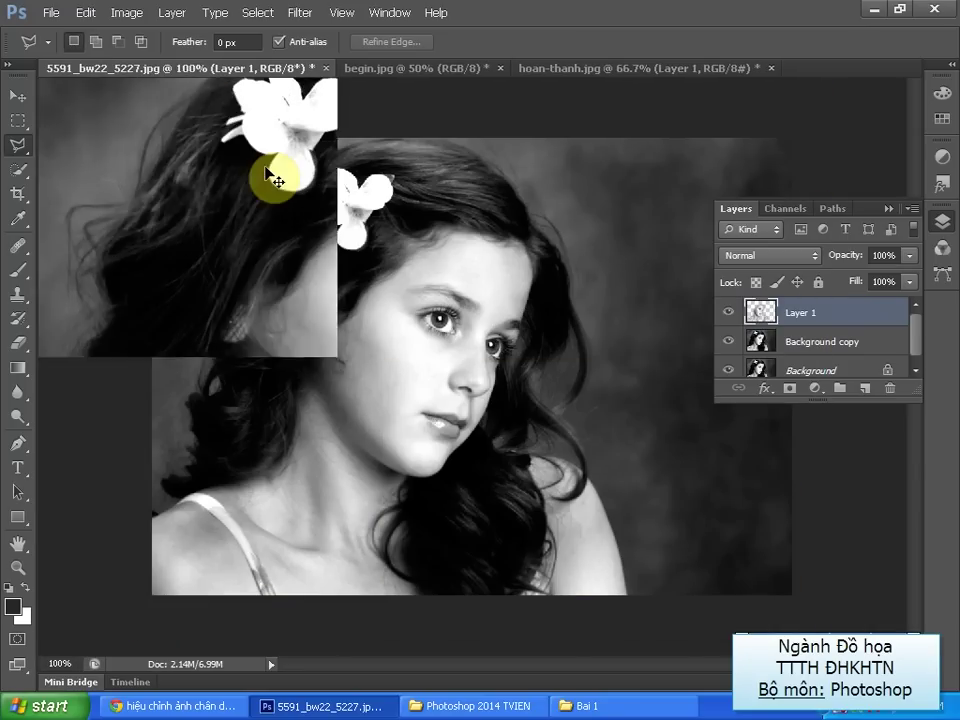
pyautogui.hotkey('ctrl', '+')
pyautogui.moveTo(349, 326)
pyautogui.mouseDown()
pyautogui.moveTo(492, 265)
pyautogui.moveTo(501, 289)
pyautogui.mouseUp()
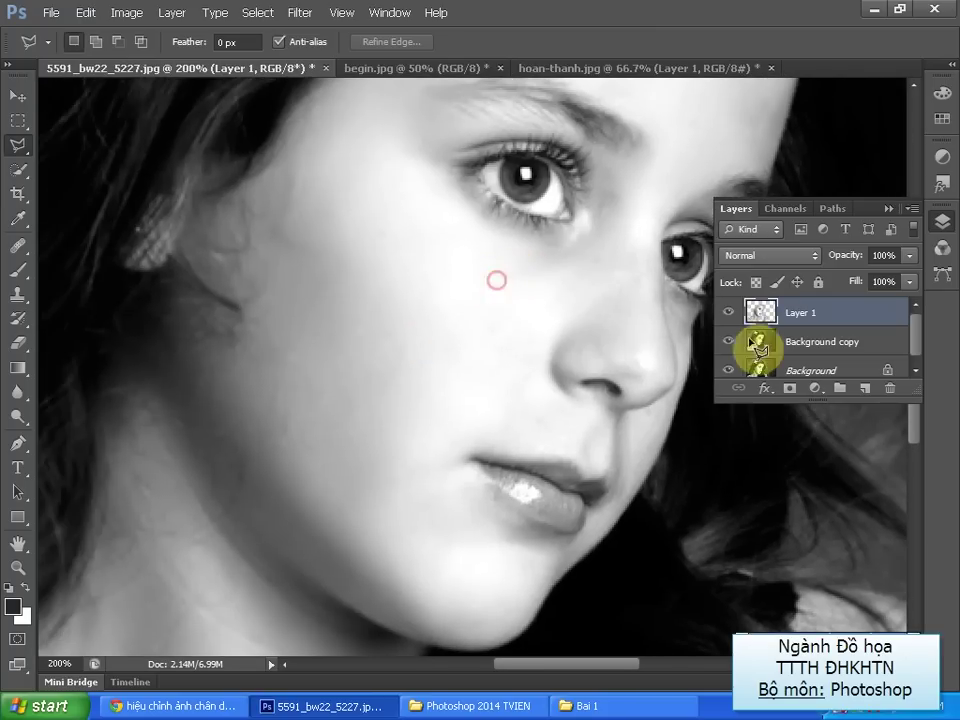
# Compare by toggling Layer 1's visibility twice, zoom back to 100%, and switch to begin.jpg
pyautogui.click(729, 313)
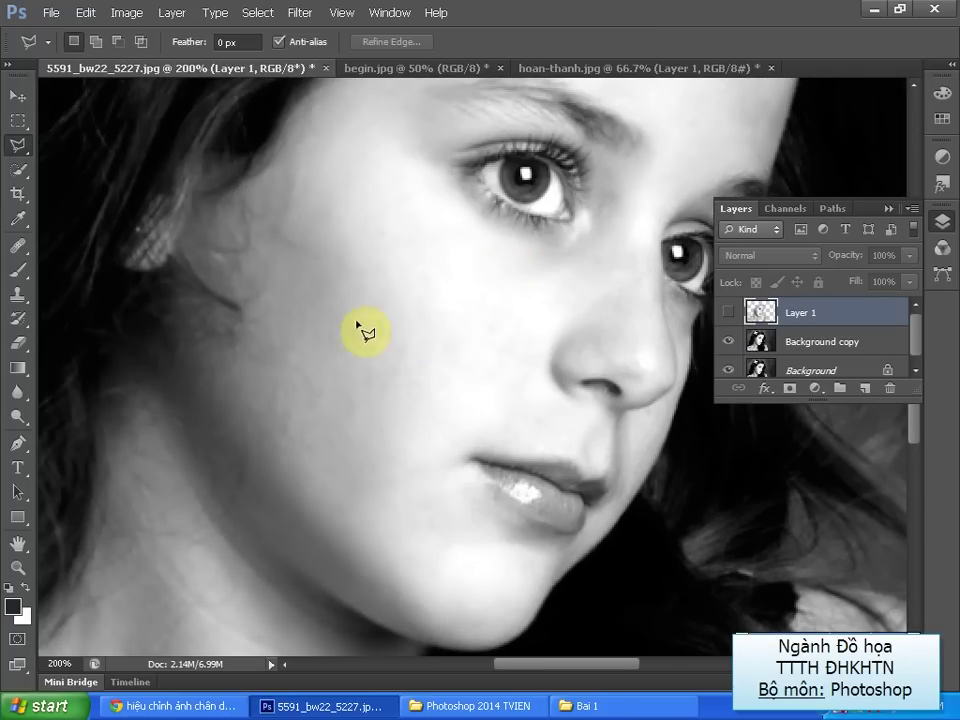
pyautogui.click(729, 315)
pyautogui.click(727, 316)
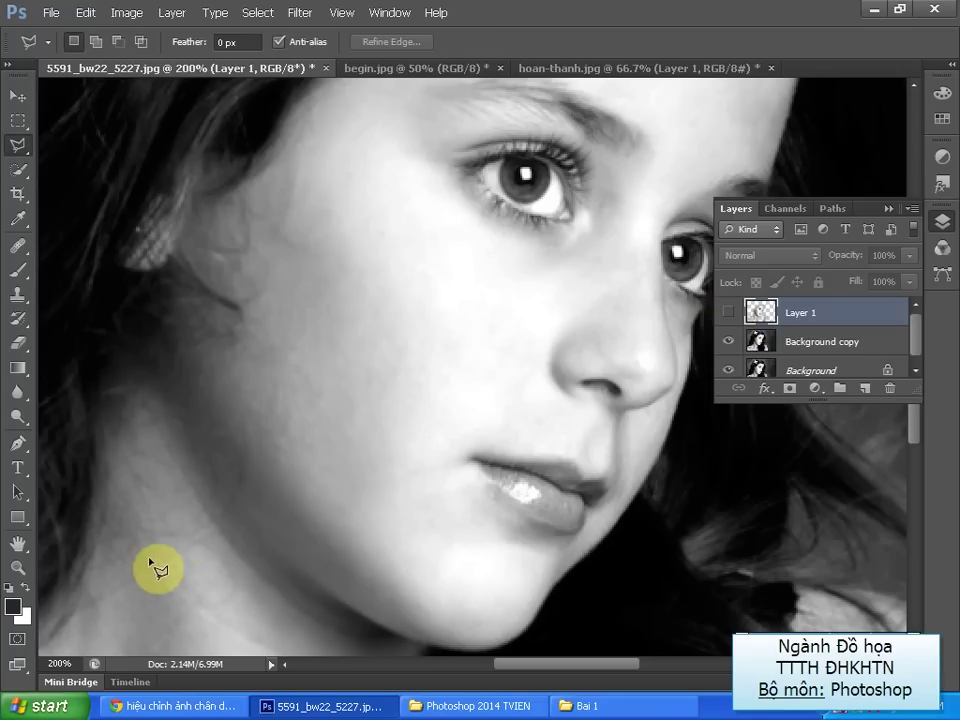
pyautogui.click(727, 315)
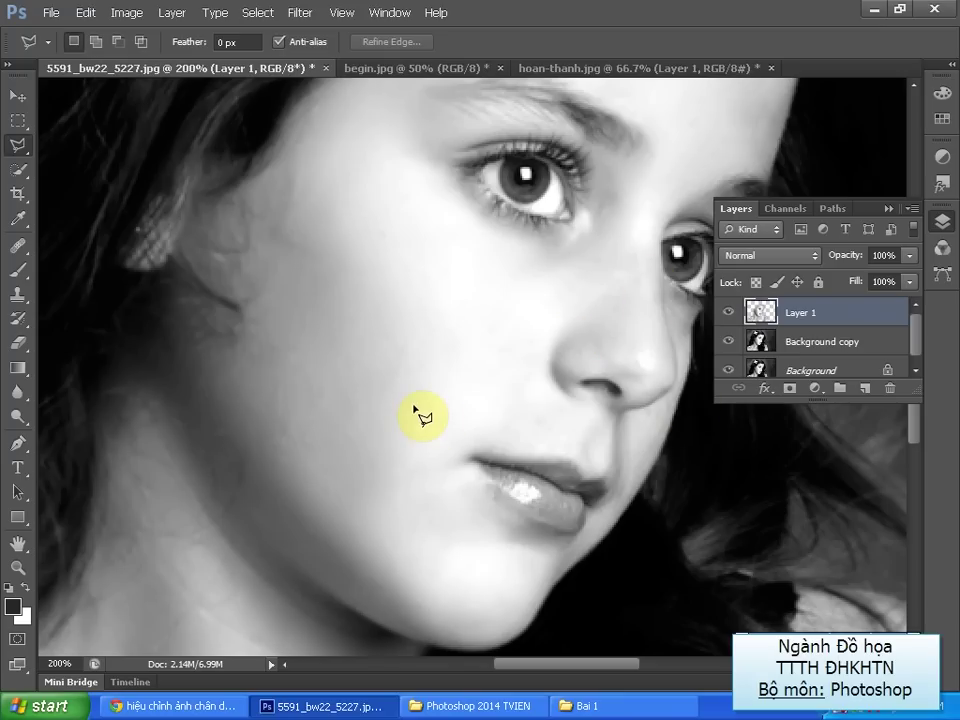
pyautogui.hotkey('ctrl', '-')
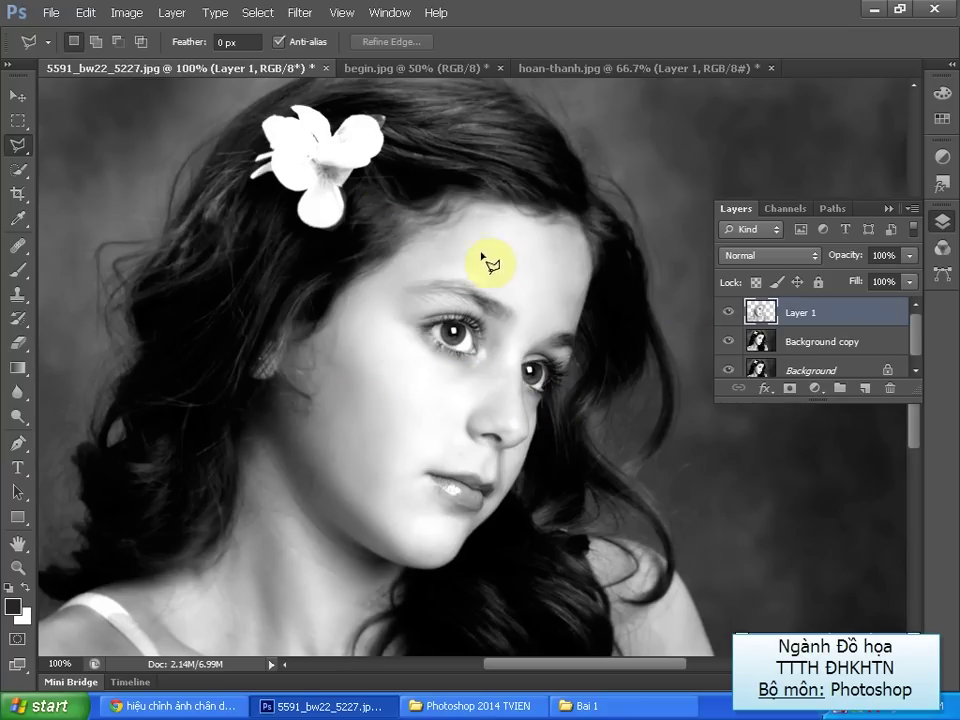
pyautogui.click(422, 68)
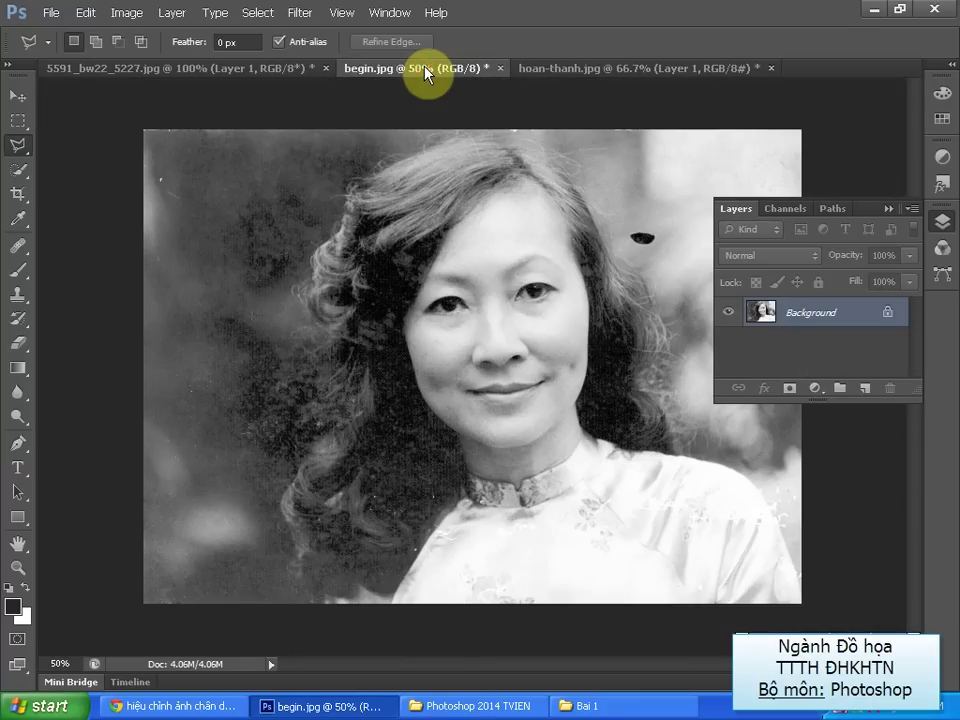
# With the Patch Tool, patch away the dark blotch beside the hair and a small leftover spot
pyautogui.click(888, 209)
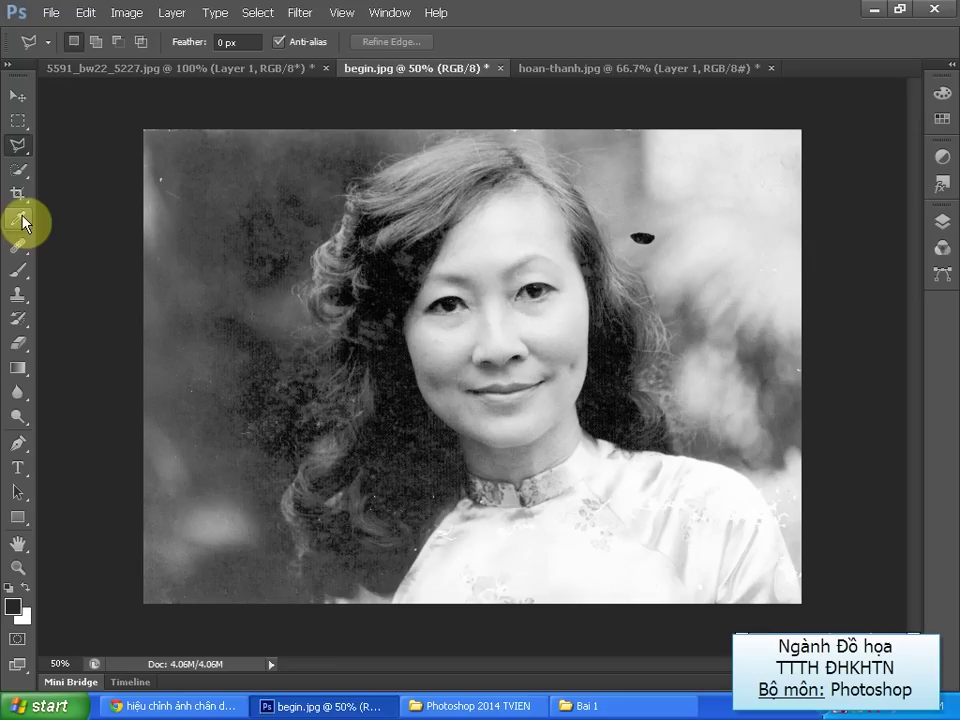
pyautogui.click(20, 255)
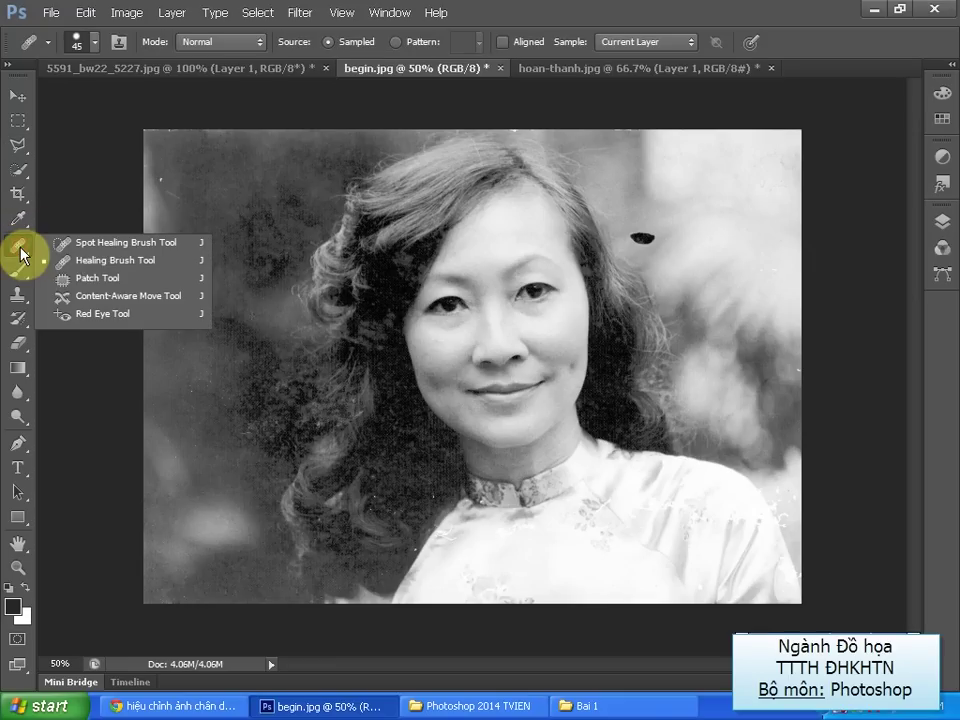
pyautogui.click(86, 276)
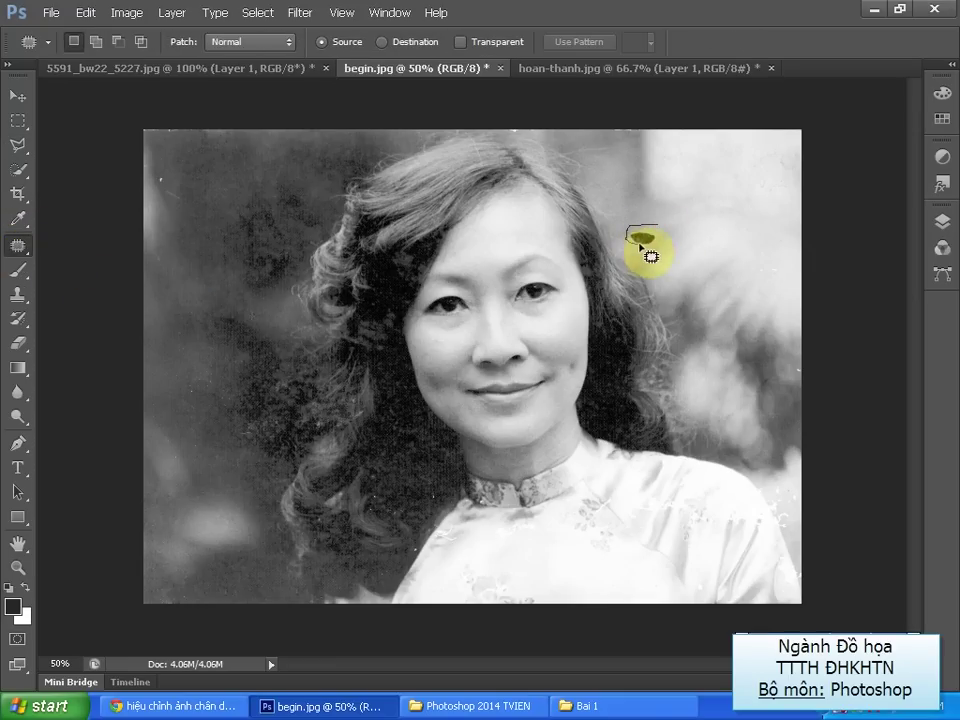
pyautogui.moveTo(628, 235); pyautogui.dragTo(680, 238)
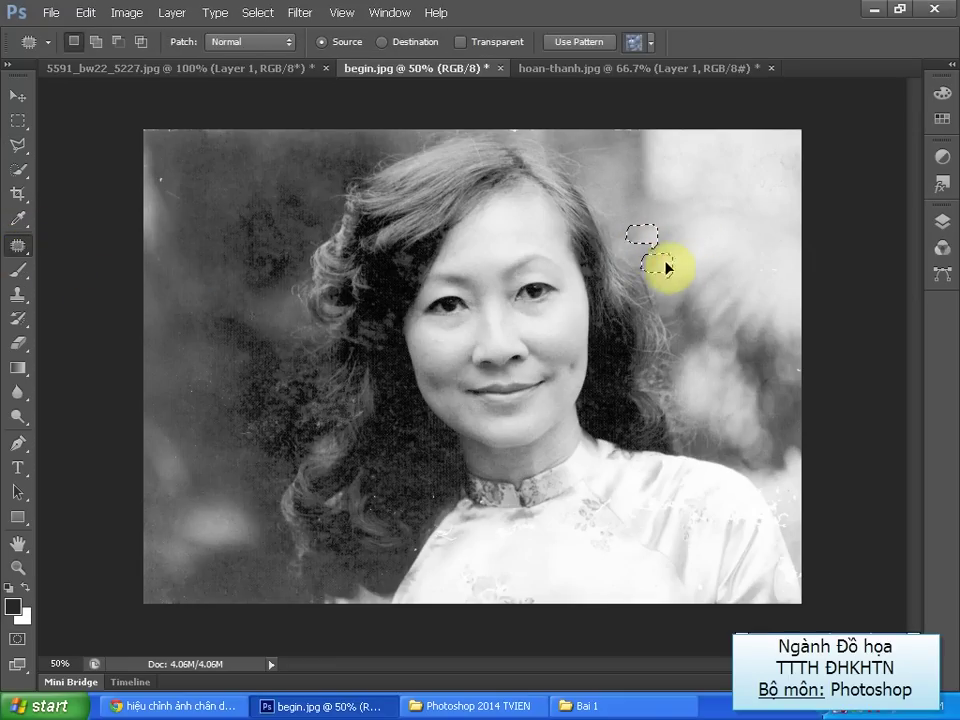
pyautogui.hotkey('ctrl', 'd')
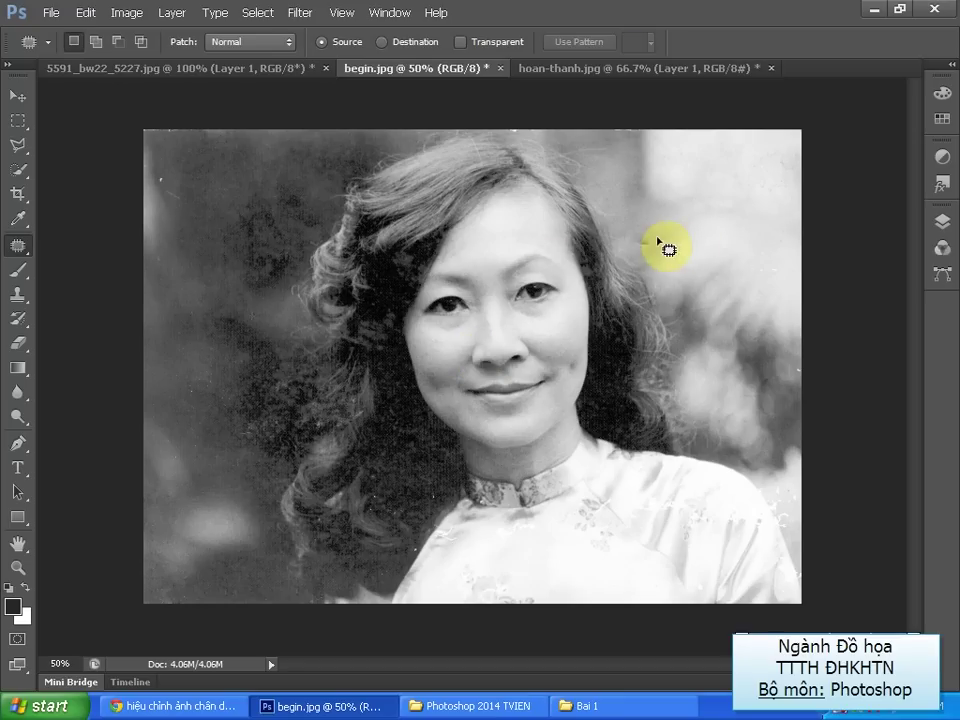
pyautogui.moveTo(660, 240); pyautogui.dragTo(645, 245)
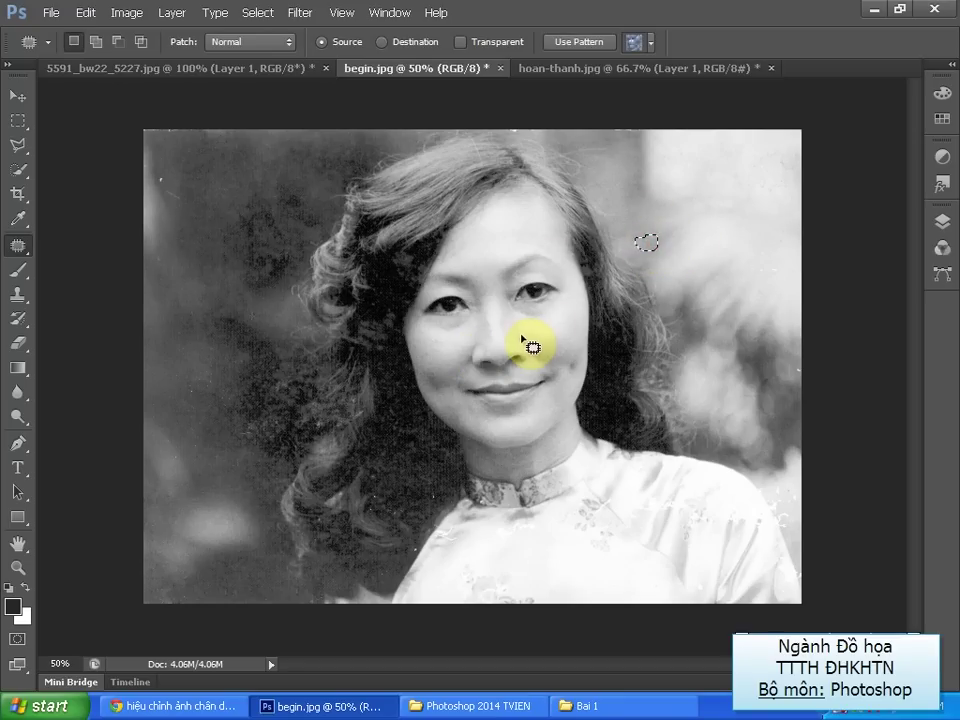
pyautogui.hotkey('ctrl', 'd')
# Duplicate Background into Layer 1 and make Layer 1 the active layer
pyautogui.click(948, 229)
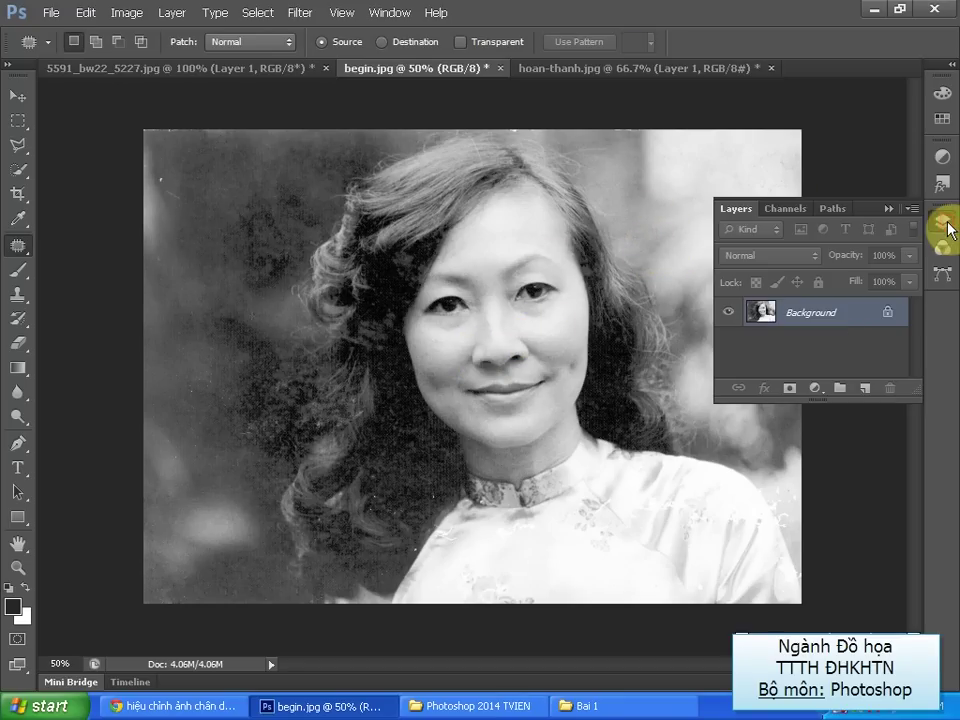
pyautogui.hotkey('ctrl', 'j')
pyautogui.click(822, 340)
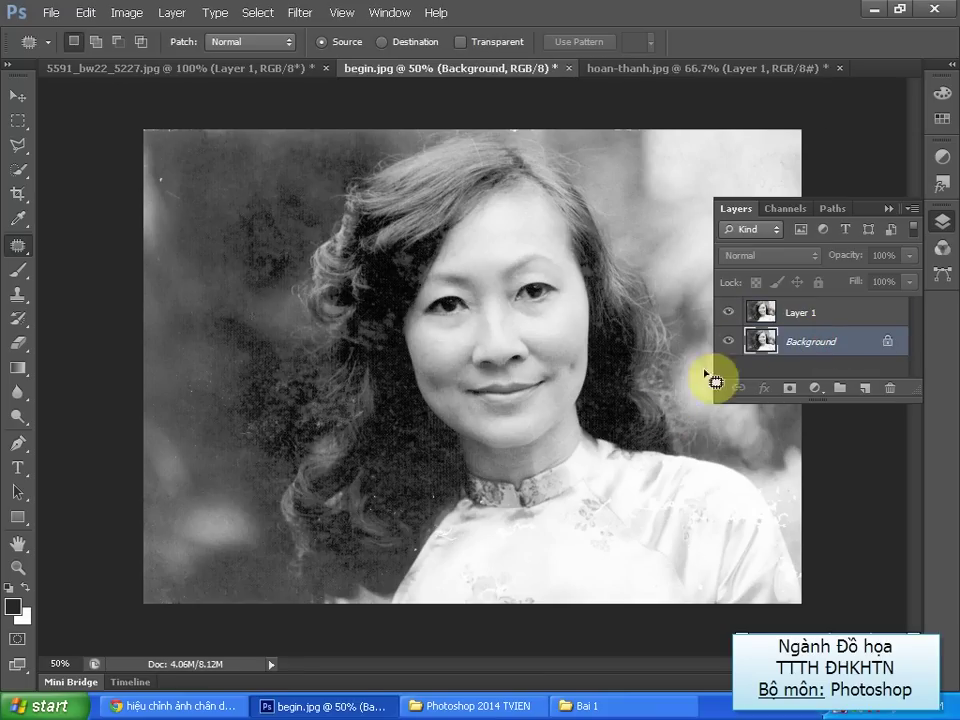
pyautogui.click(820, 314)
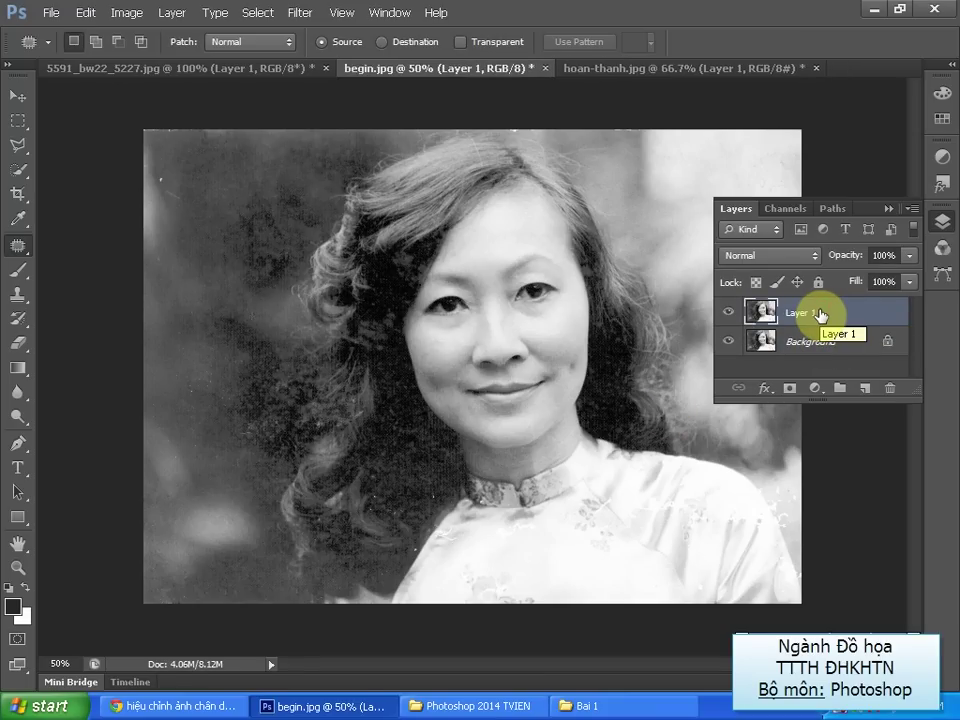
pyautogui.click(886, 208)
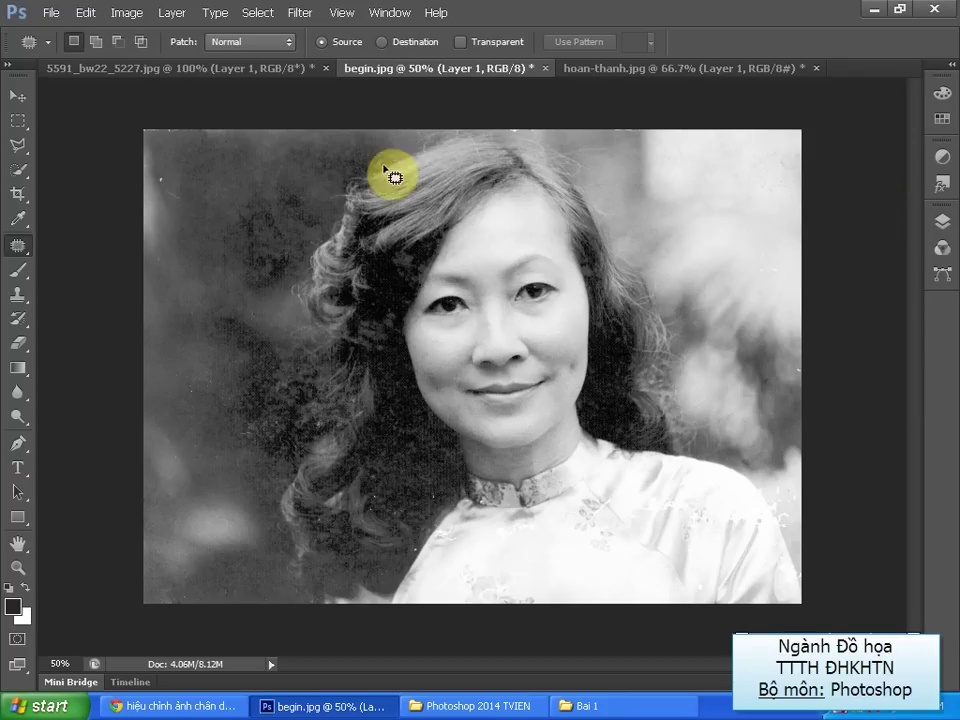
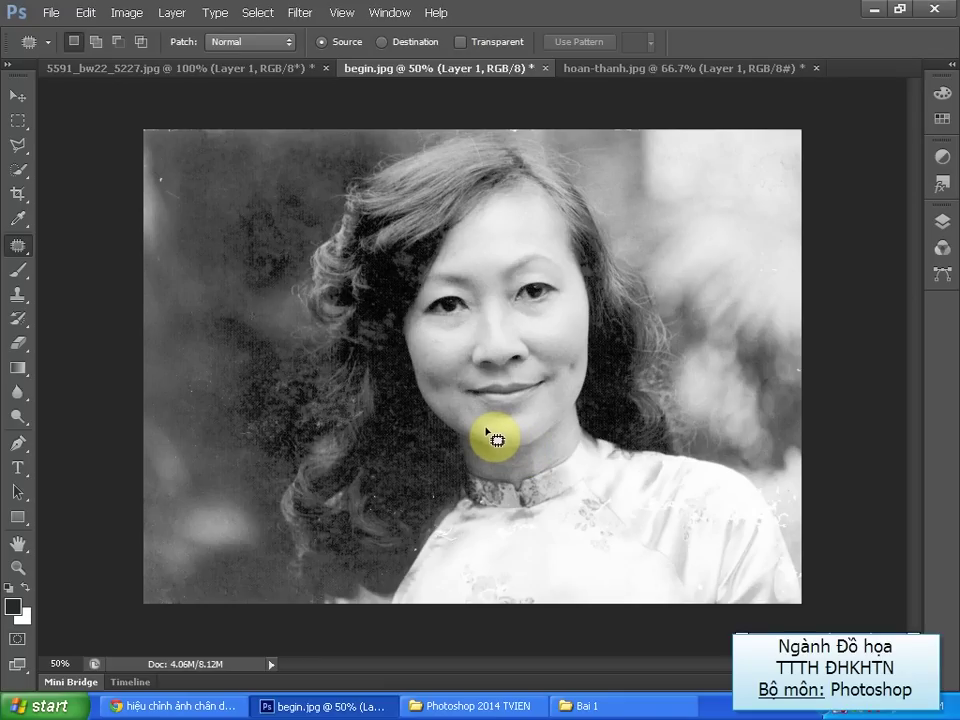
# Outline the woman's face from collar to hairline with the Polygonal Lasso
pyautogui.click(16, 145)
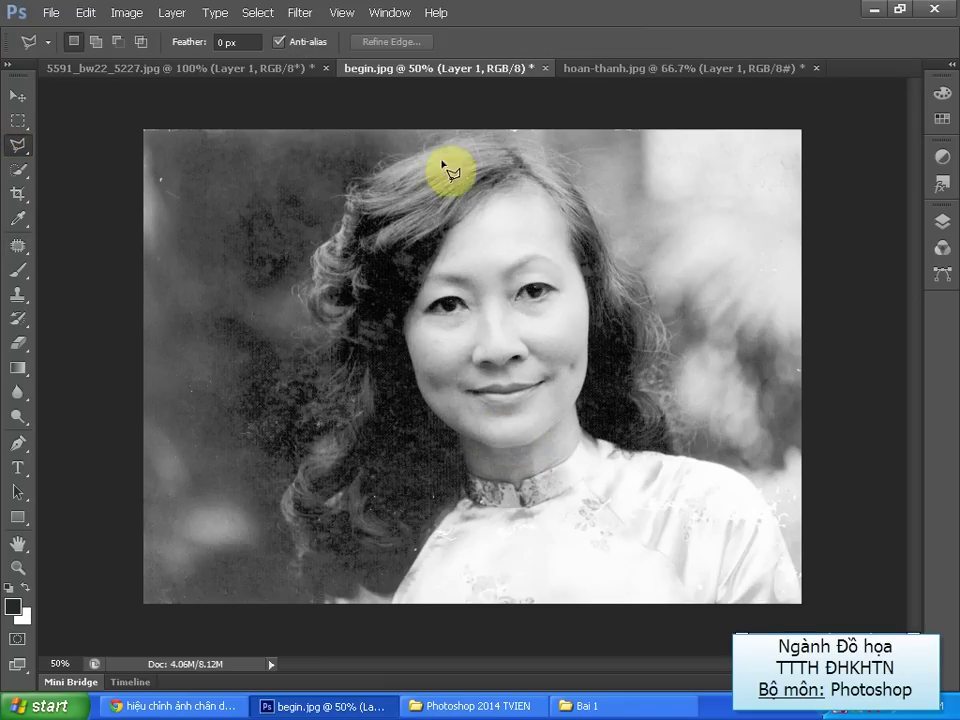
pyautogui.moveTo(465, 212)
pyautogui.mouseDown()
pyautogui.moveTo(395, 345)
pyautogui.moveTo(455, 470)
pyautogui.moveTo(528, 488)
pyautogui.mouseUp()
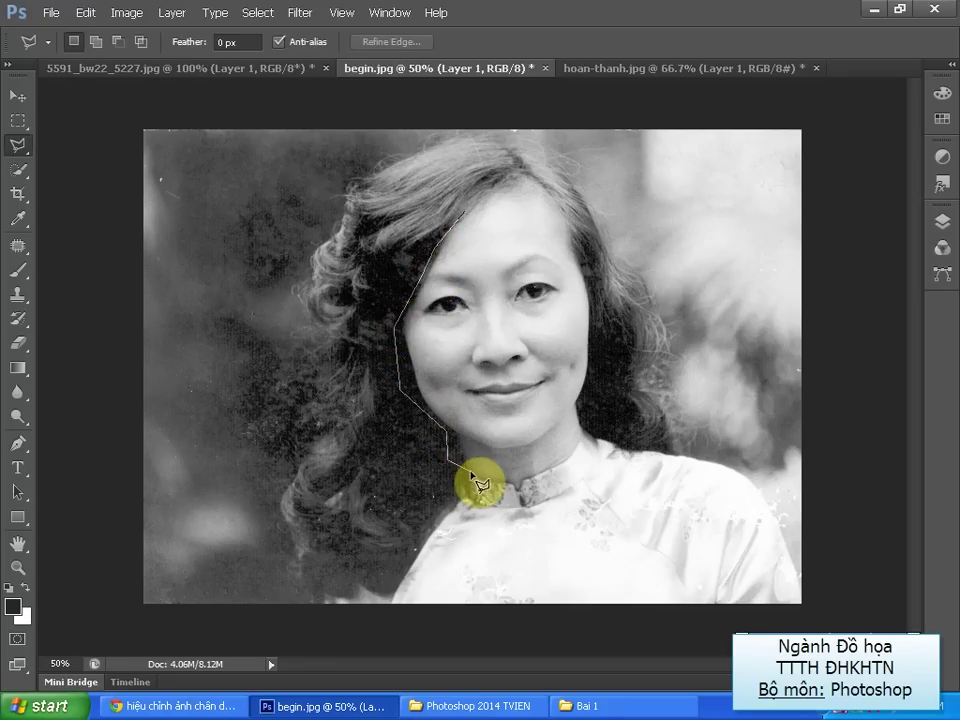
pyautogui.click(528, 484)
pyautogui.click(582, 450)
pyautogui.click(587, 385)
pyautogui.click(594, 290)
pyautogui.click(584, 235)
pyautogui.click(562, 200)
pyautogui.click(522, 184)
pyautogui.click(484, 181)
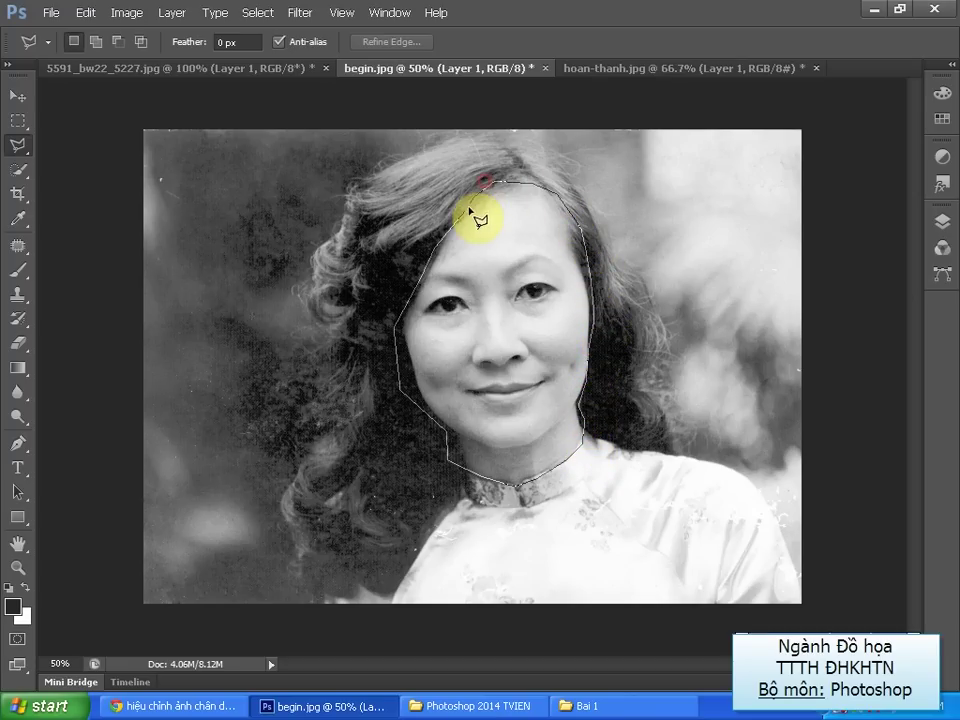
pyautogui.doubleClick(462, 212)
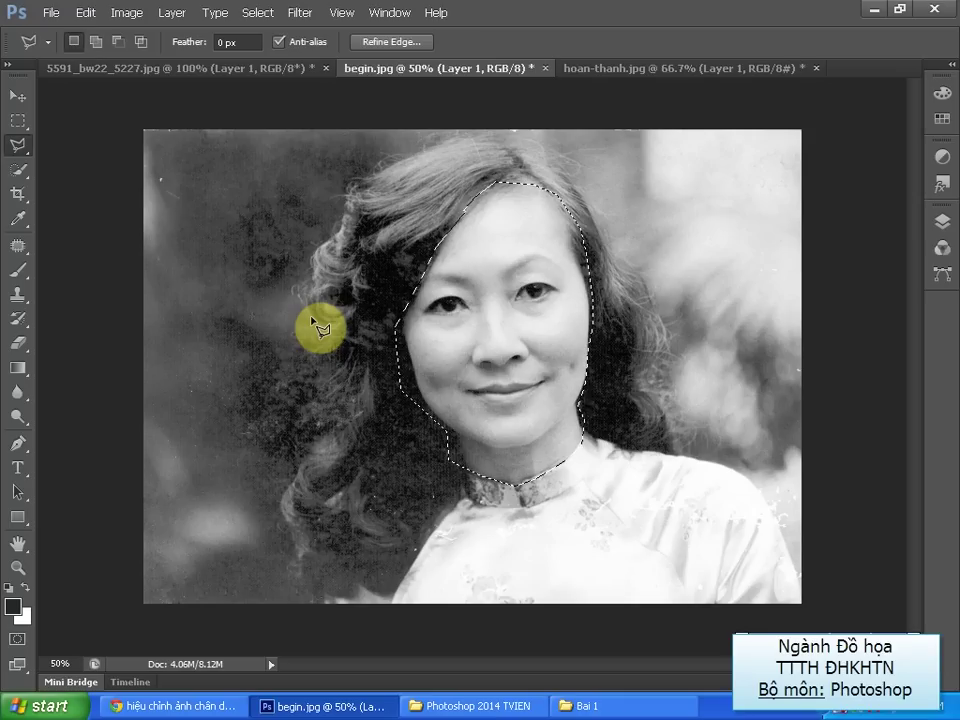
# Feather the face selection by 20 pixels and copy it onto a new Layer 2
pyautogui.hotkey('shift', 'F6')
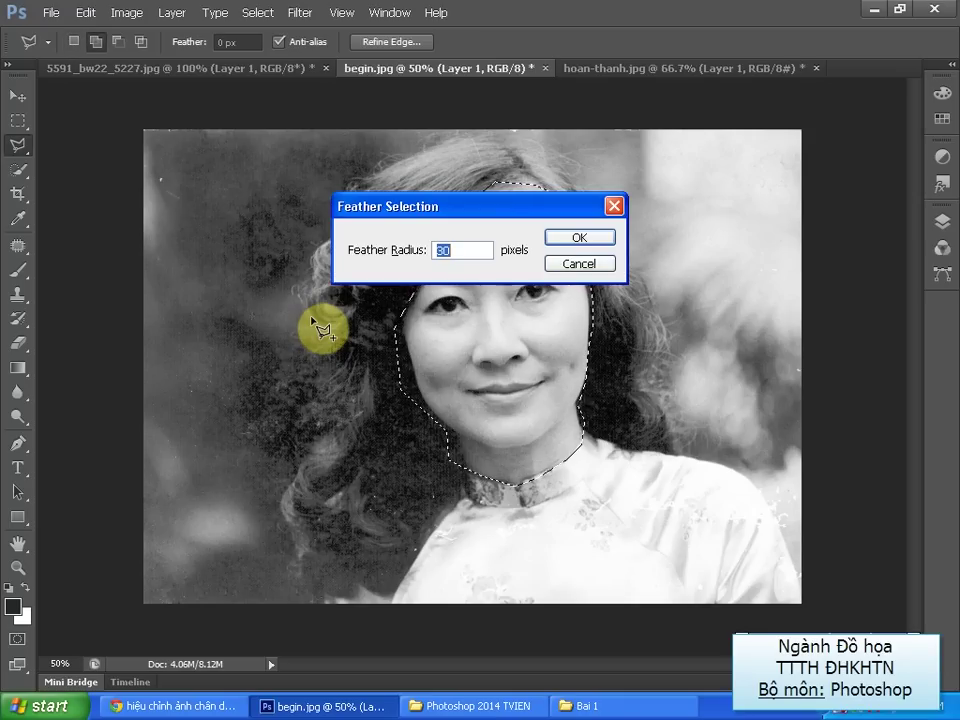
pyautogui.write('2')
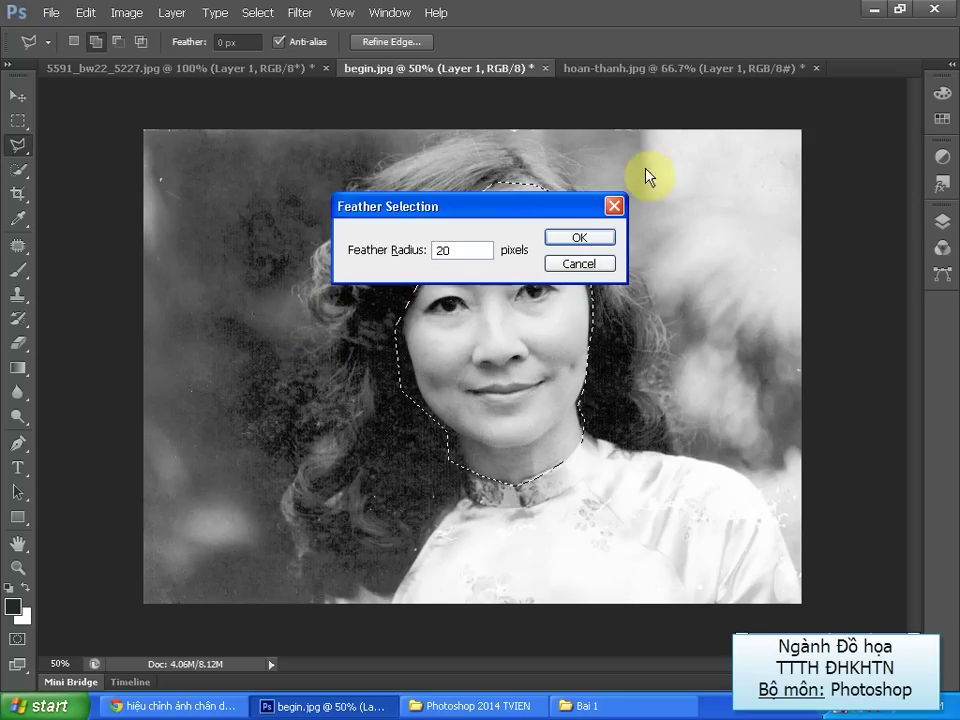
pyautogui.click(600, 238)
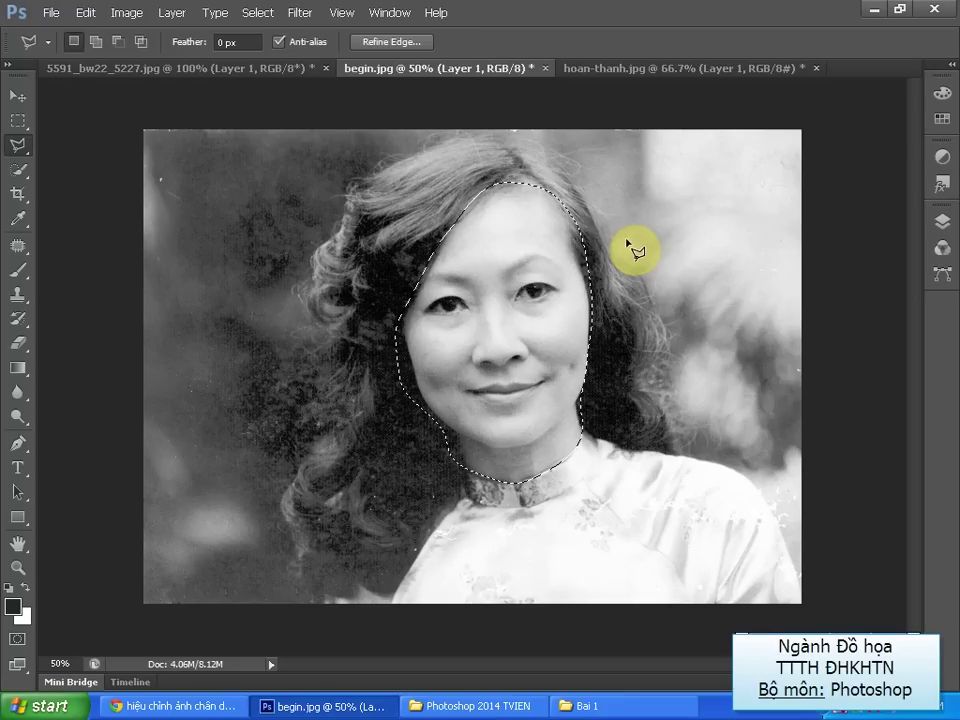
pyautogui.hotkey('ctrl', 'j')
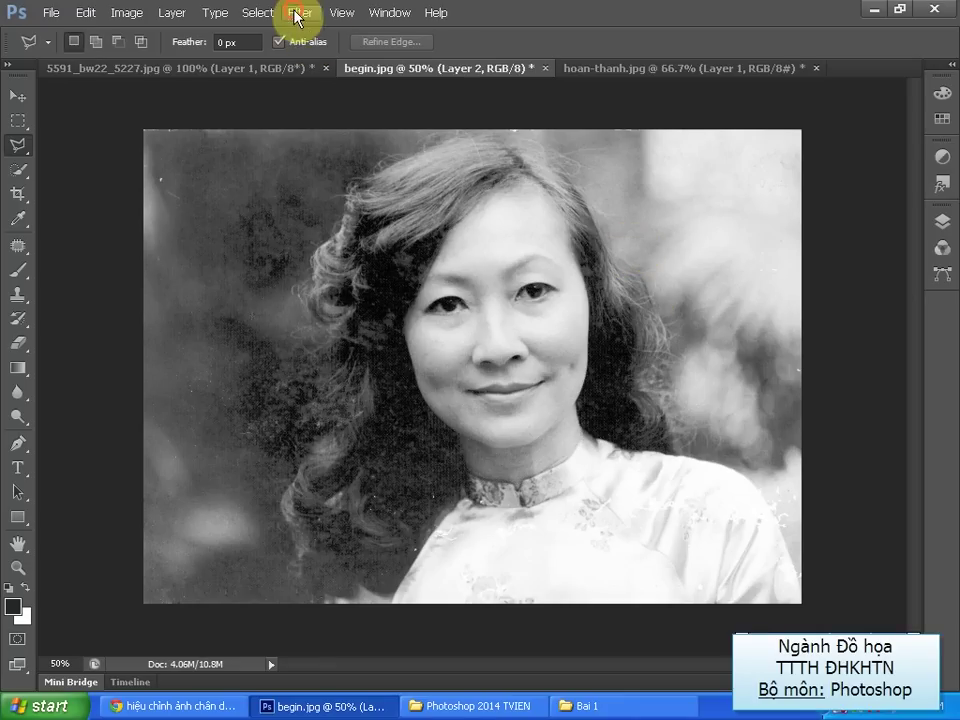
# Start Neat Image and auto-build a noise profile from a cheek skin sample
pyautogui.click(297, 14)
pyautogui.moveTo(310, 465)
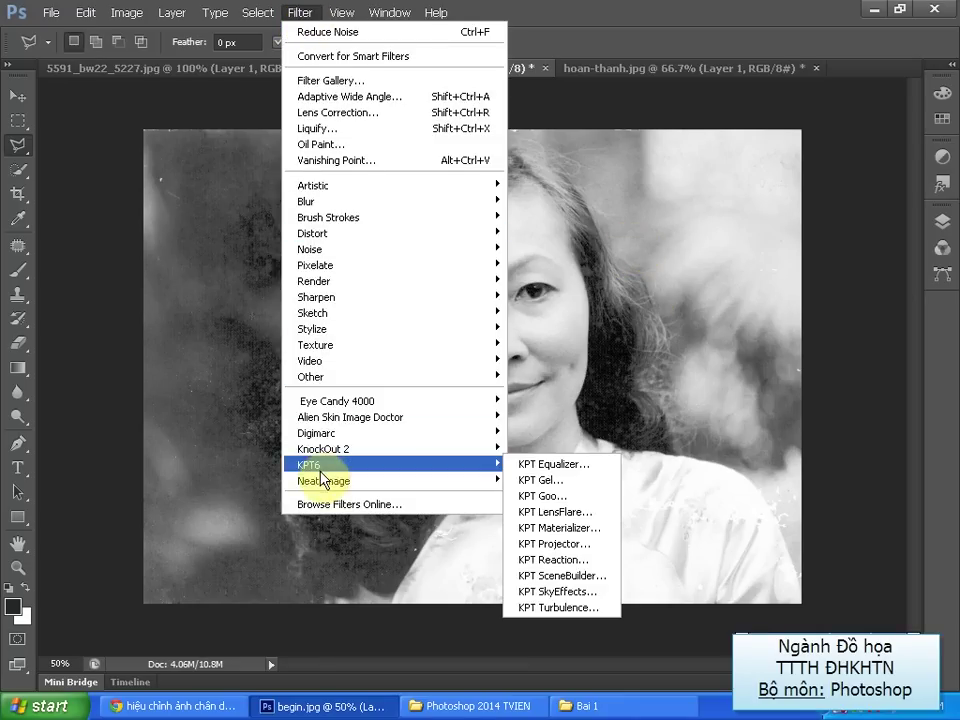
pyautogui.click(555, 481)
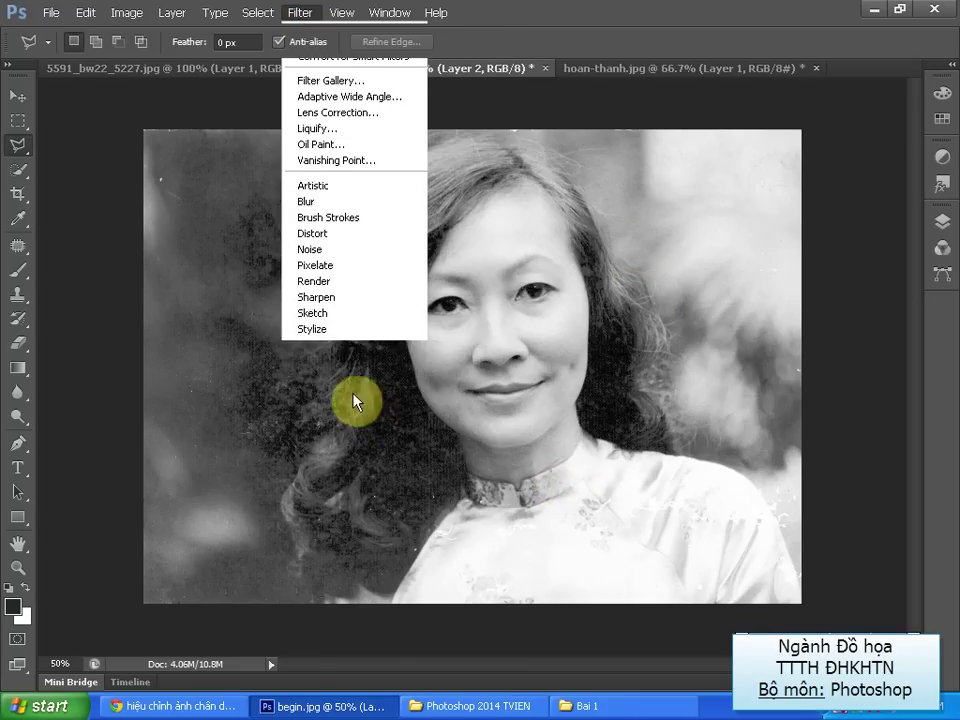
pyautogui.scroll(3, 250, 390)
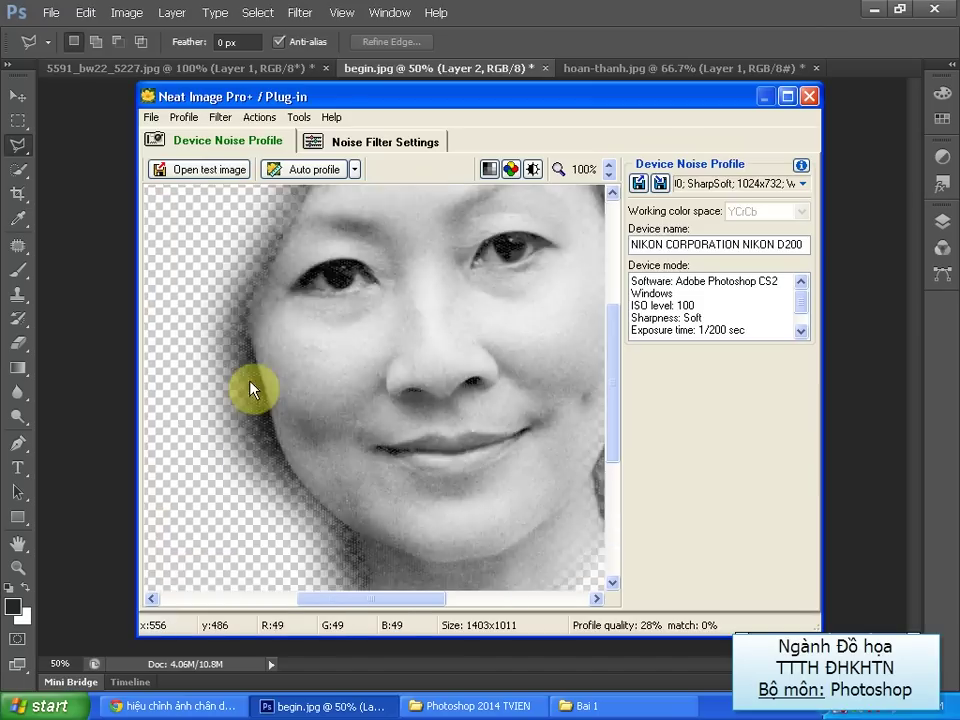
pyautogui.scroll(1, 250, 390)
pyautogui.moveTo(207, 269); pyautogui.dragTo(420, 489)
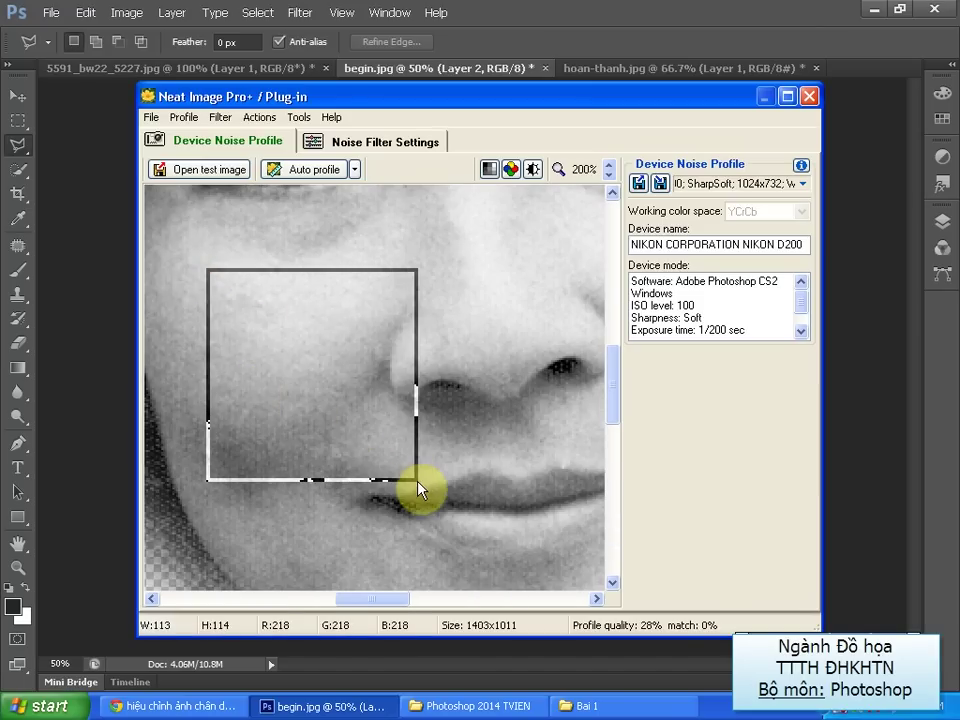
pyautogui.click(330, 172)
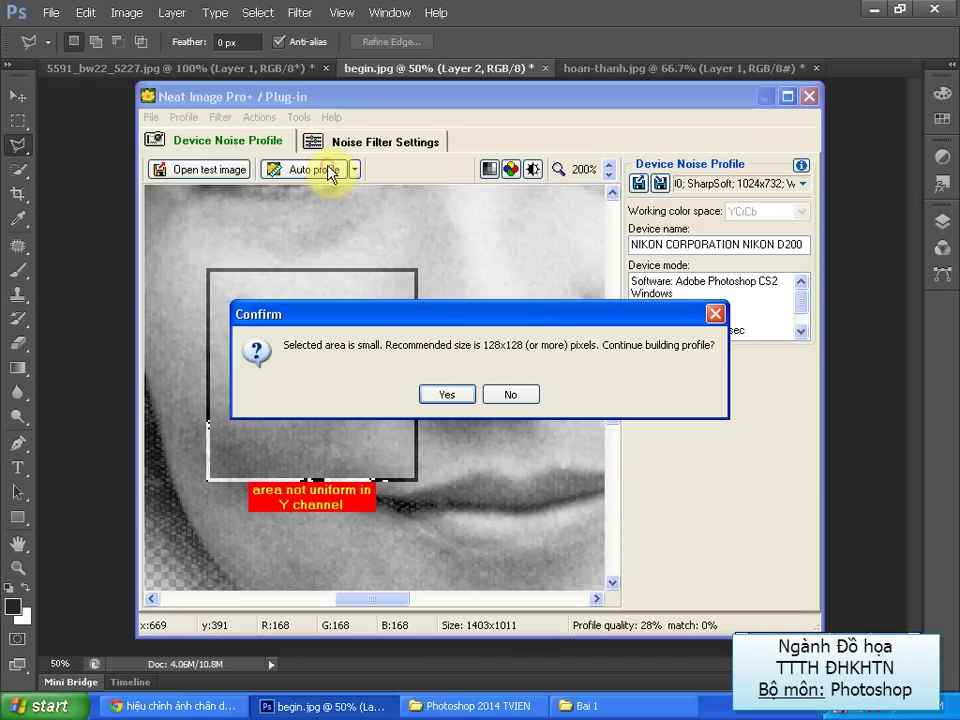
pyautogui.click(450, 393)
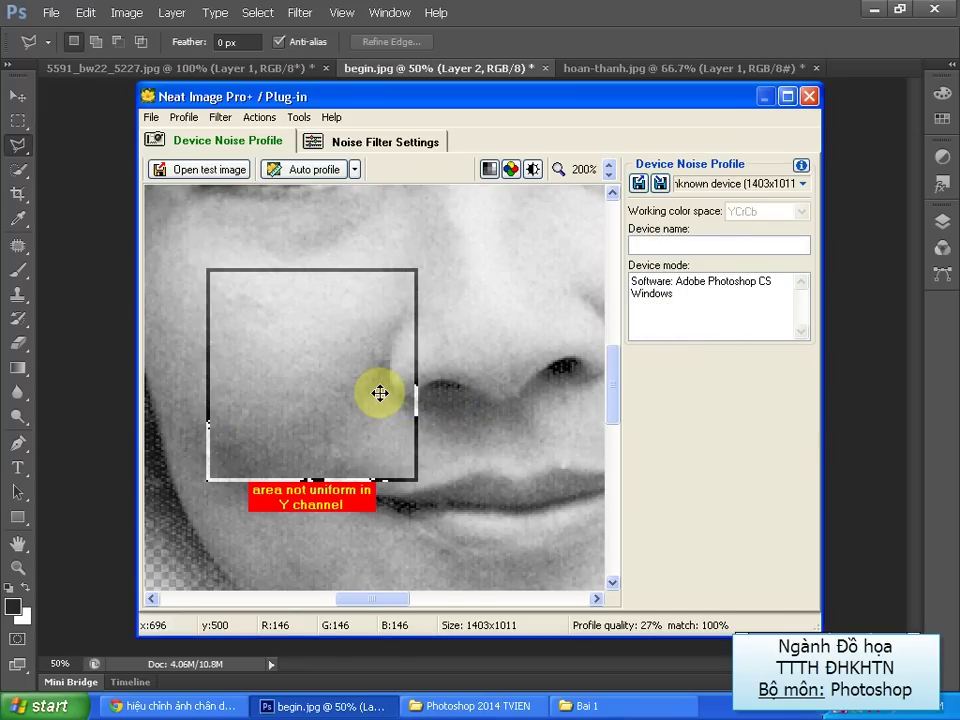
# Preview the noise filter over cheek, nose and lips, then apply it to Layer 2
pyautogui.click(376, 141)
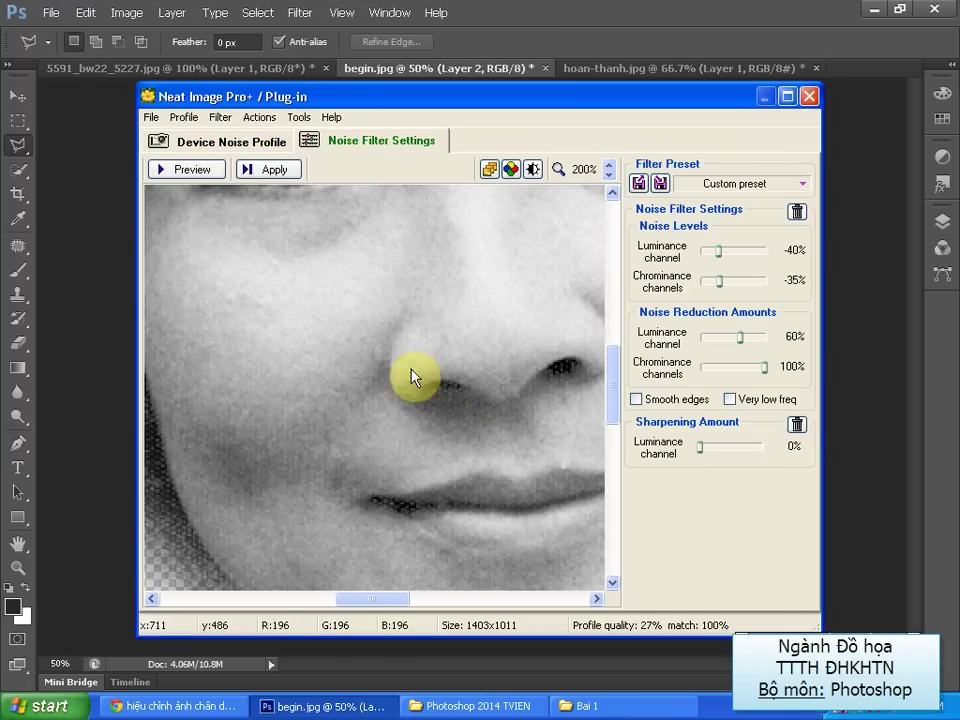
pyautogui.moveTo(203, 284); pyautogui.dragTo(447, 514)
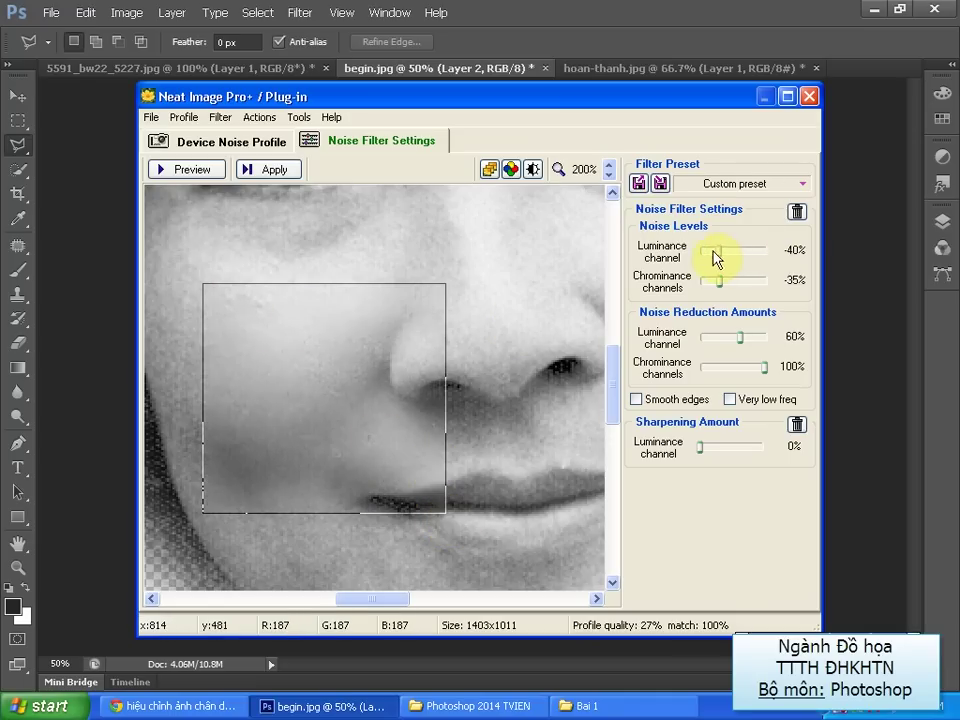
pyautogui.moveTo(267, 419); pyautogui.dragTo(218, 391)
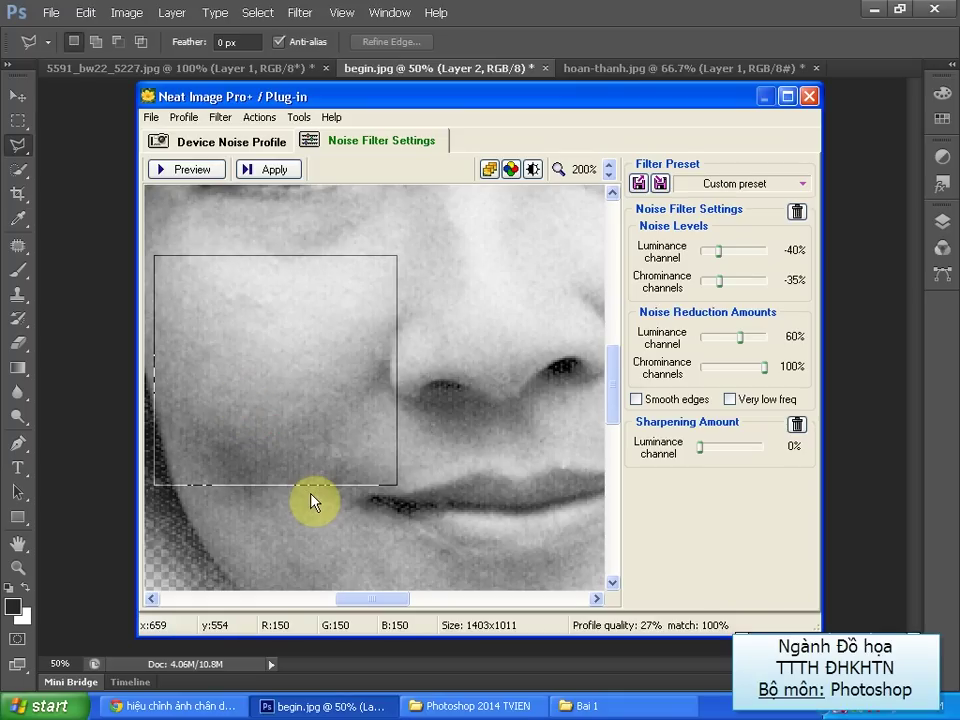
pyautogui.moveTo(315, 403); pyautogui.dragTo(480, 497)
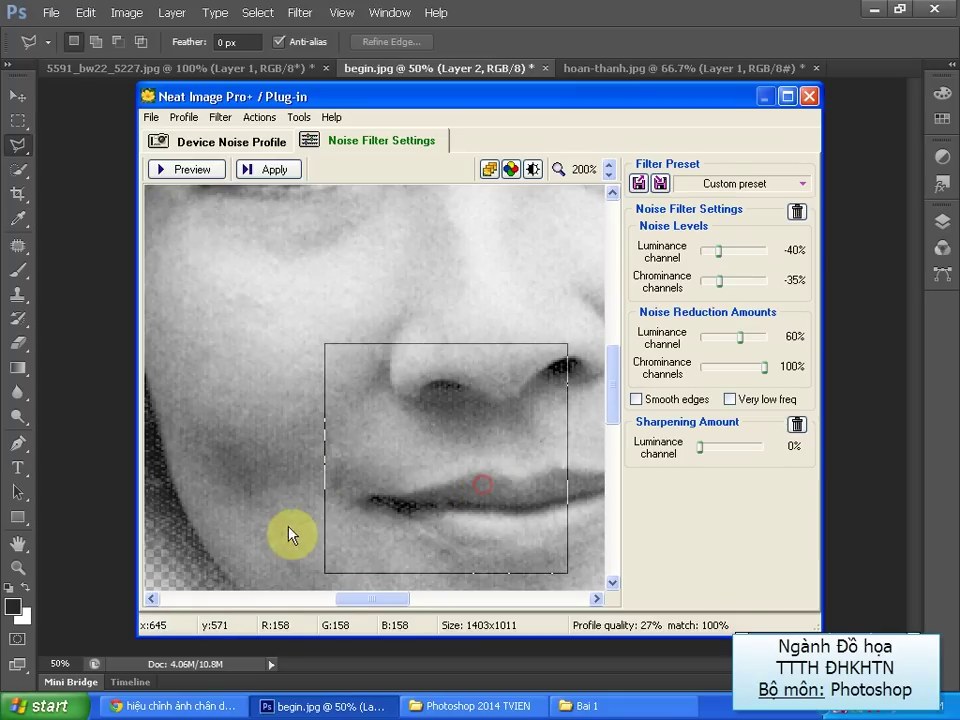
pyautogui.click(245, 170)
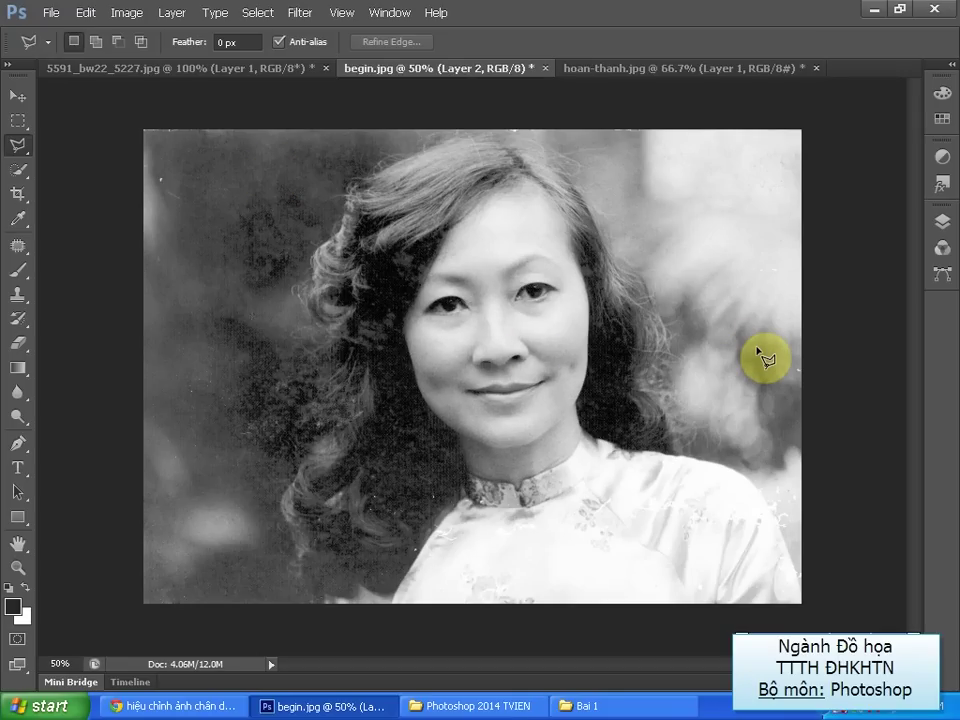
# Zoom in and toggle Layer 2 on and off to compare smoothed and original skin
pyautogui.hotkey('ctrl', '+')
pyautogui.hotkey('ctrl', '+')
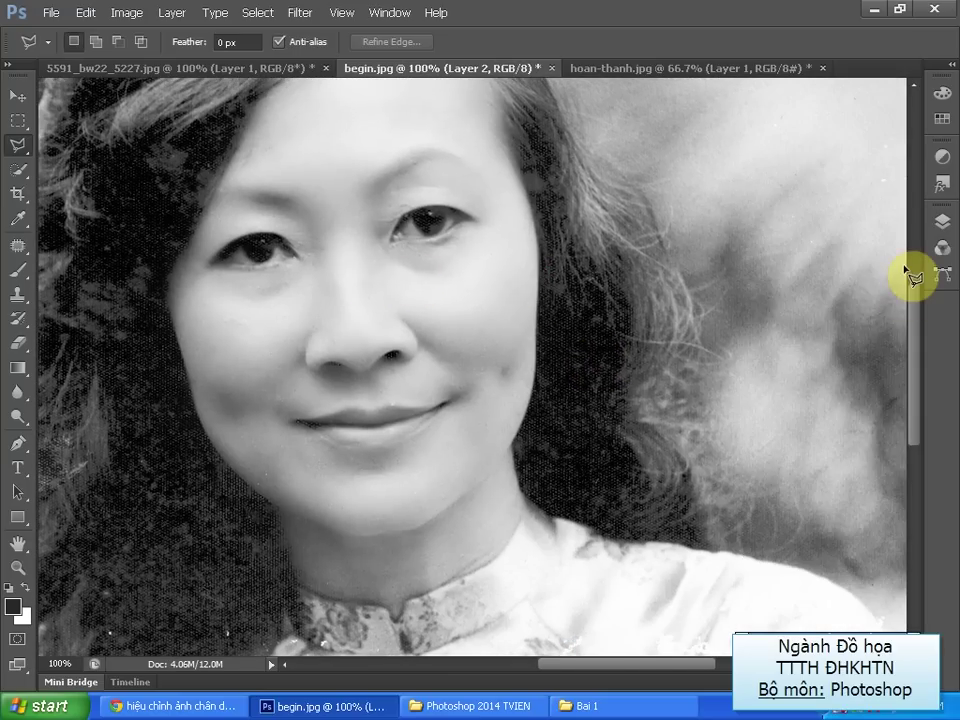
pyautogui.click(941, 221)
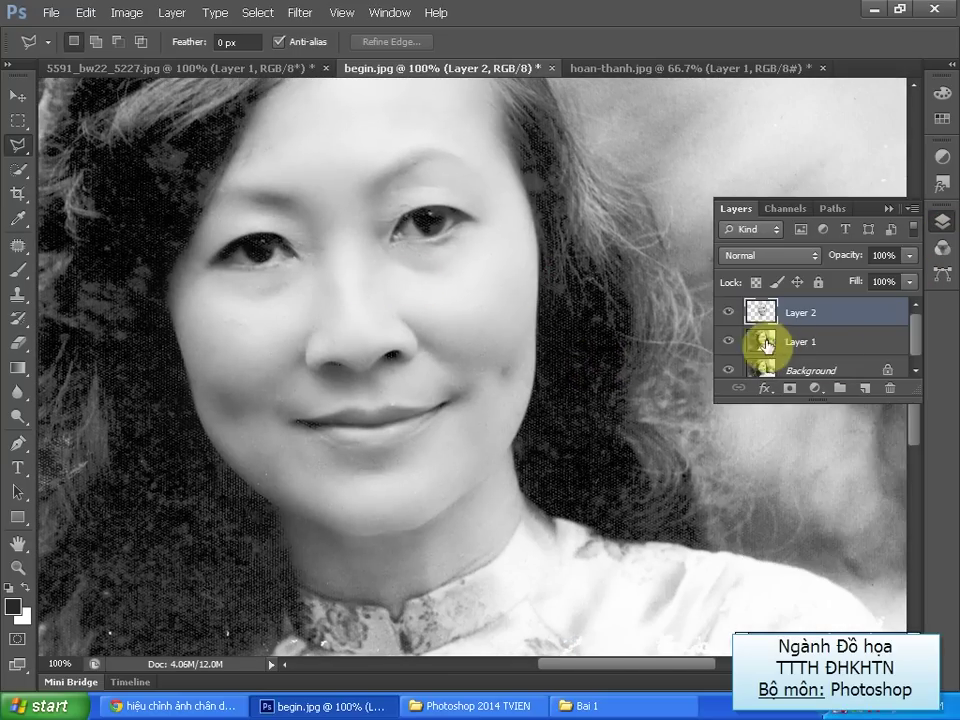
pyautogui.click(727, 316)
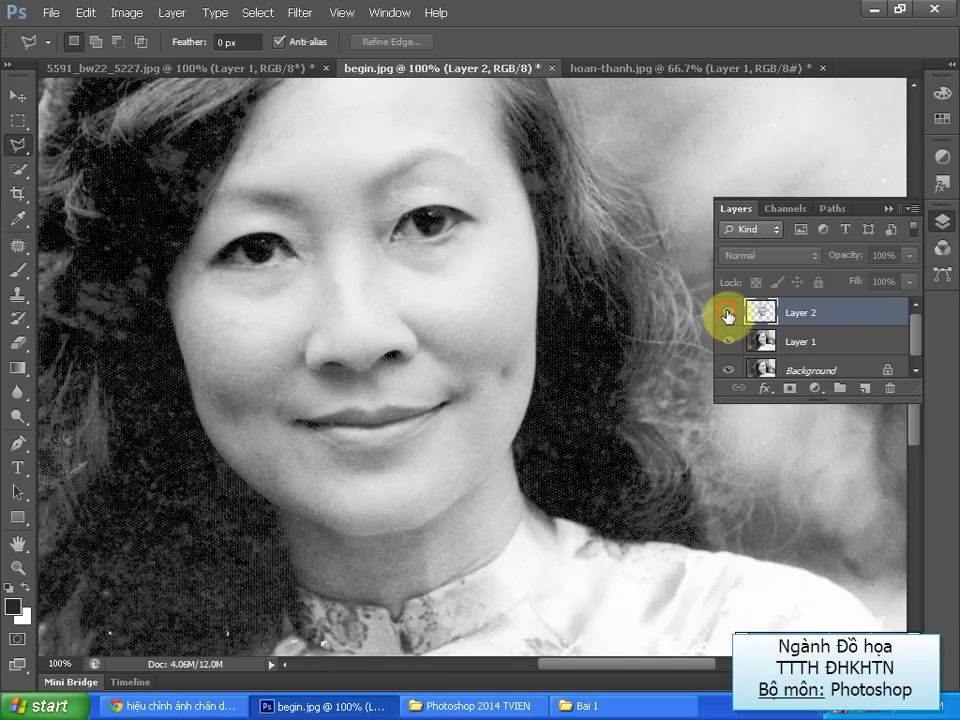
pyautogui.click(727, 316)
pyautogui.click(727, 316)
pyautogui.click(727, 316)
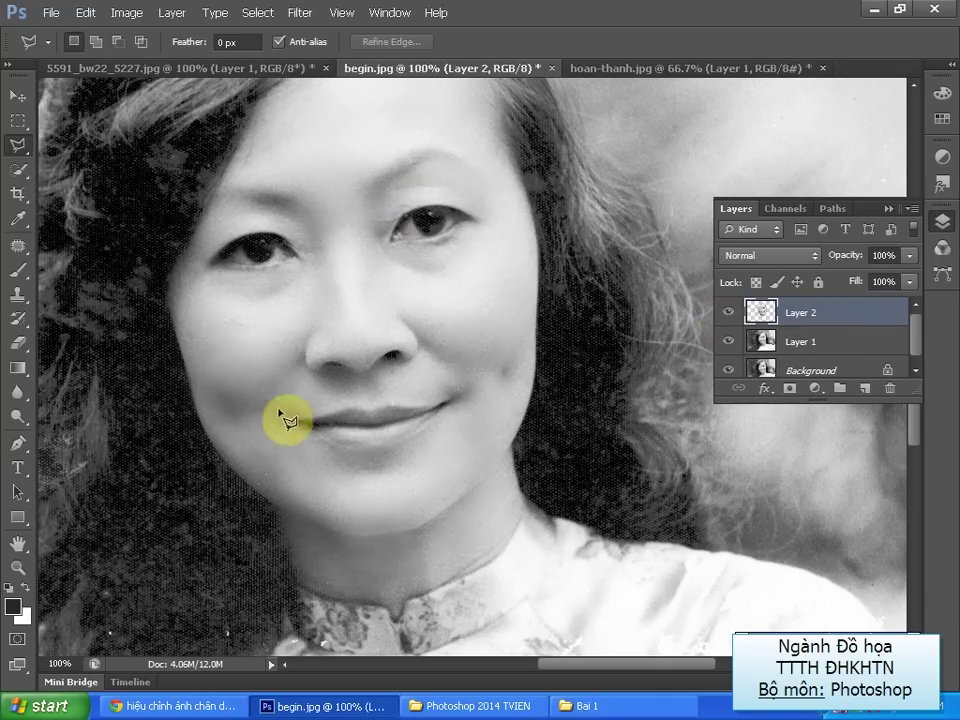
# Inspect the lips and eyes at 200% zoom, then zoom back out to the whole photo
pyautogui.hotkey('ctrl', '+')
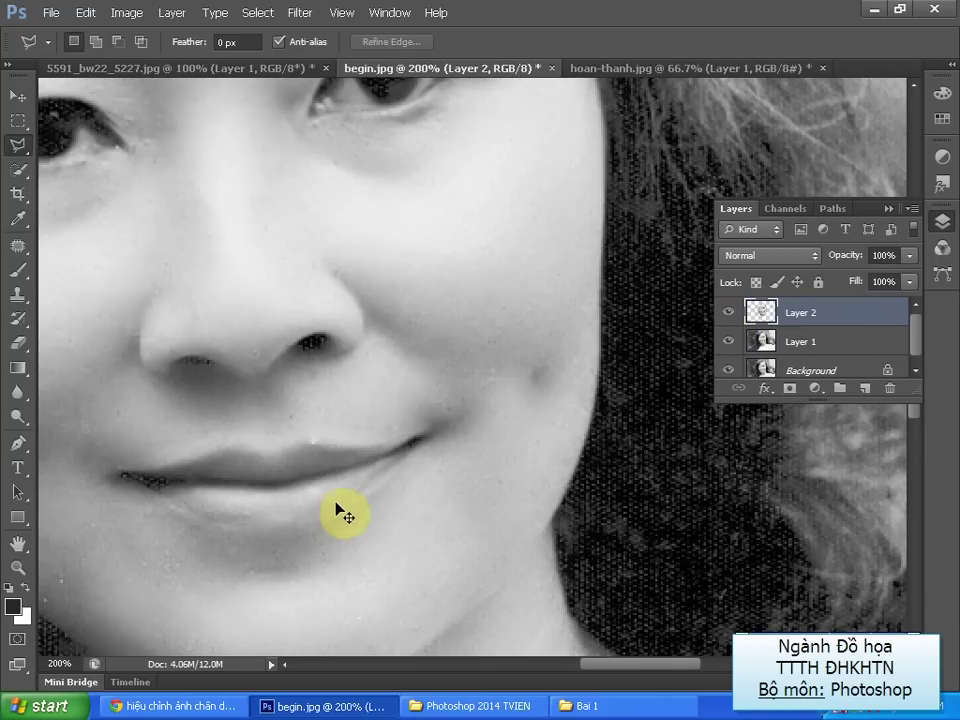
pyautogui.moveTo(310, 471)
pyautogui.mouseDown()
pyautogui.moveTo(533, 370)
pyautogui.moveTo(424, 386)
pyautogui.mouseUp()
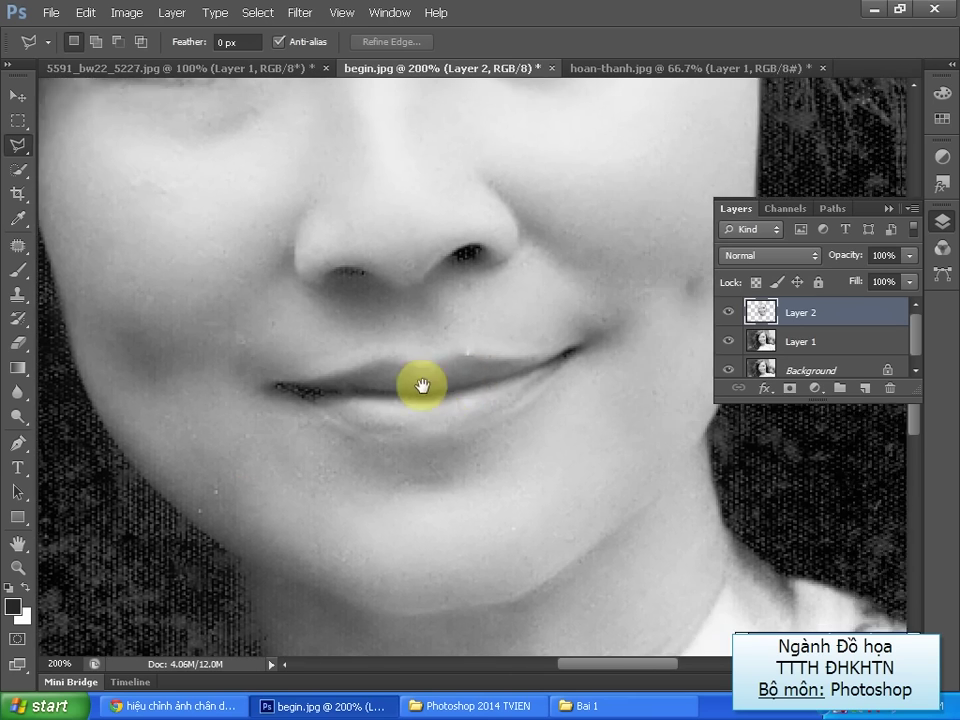
pyautogui.moveTo(428, 308); pyautogui.dragTo(428, 388)
pyautogui.moveTo(428, 340); pyautogui.dragTo(489, 435)
pyautogui.moveTo(406, 326)
pyautogui.mouseDown()
pyautogui.moveTo(450, 424)
pyautogui.moveTo(409, 360)
pyautogui.mouseUp()
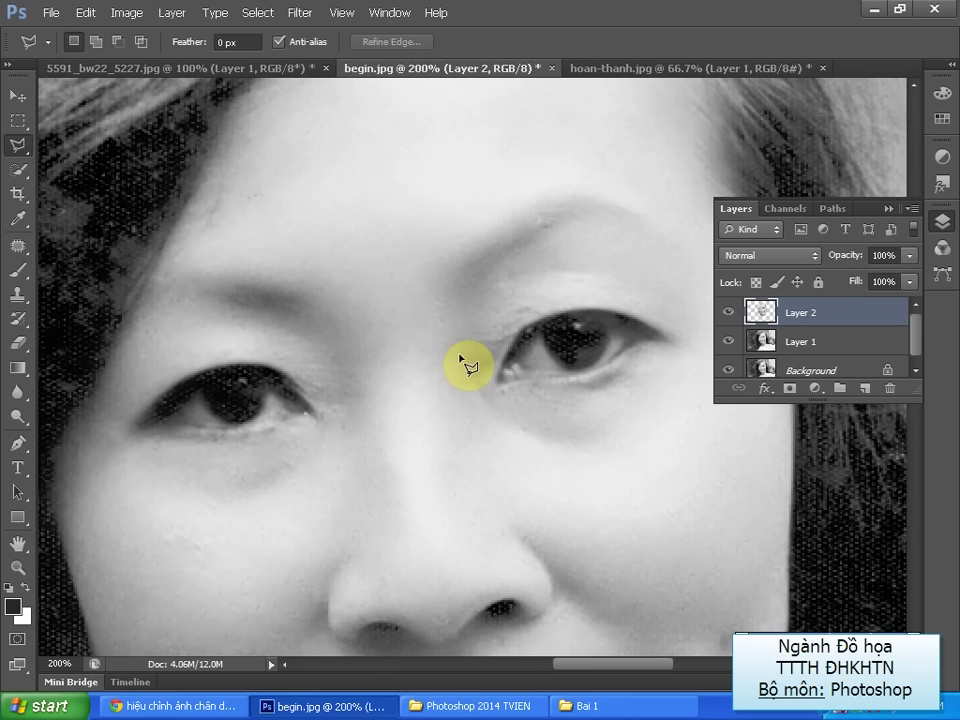
pyautogui.hotkey('ctrl', '-')
pyautogui.hotkey('ctrl', '-')
pyautogui.hotkey('ctrl', '-')
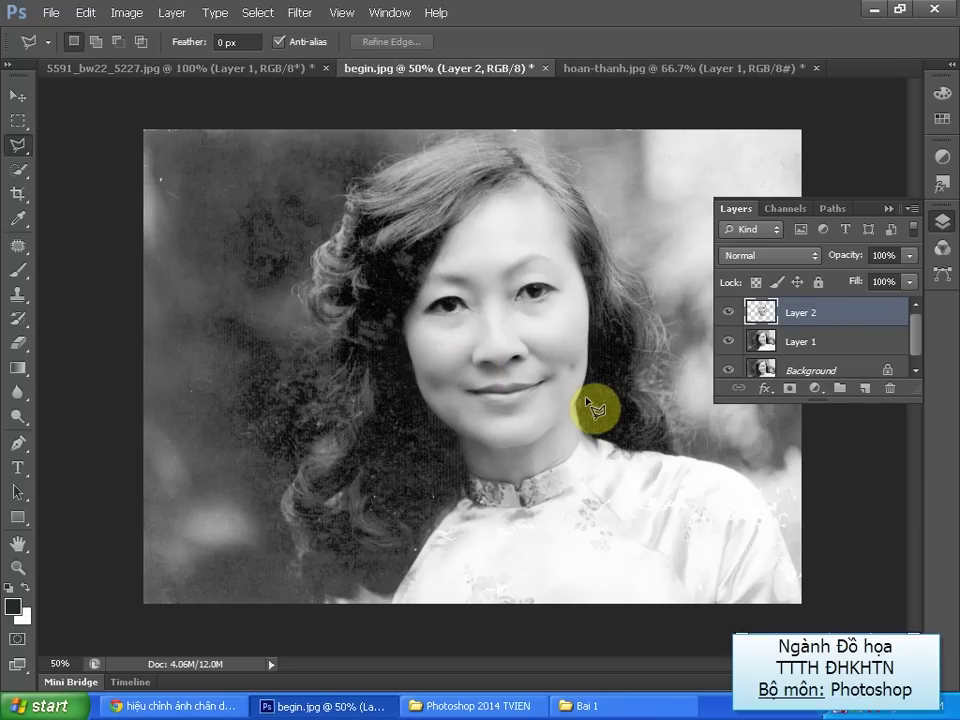
# Switch through 5591_bw22_5227.jpg and begin.jpg to the hoan-thanh.jpg document
pyautogui.click(220, 67)
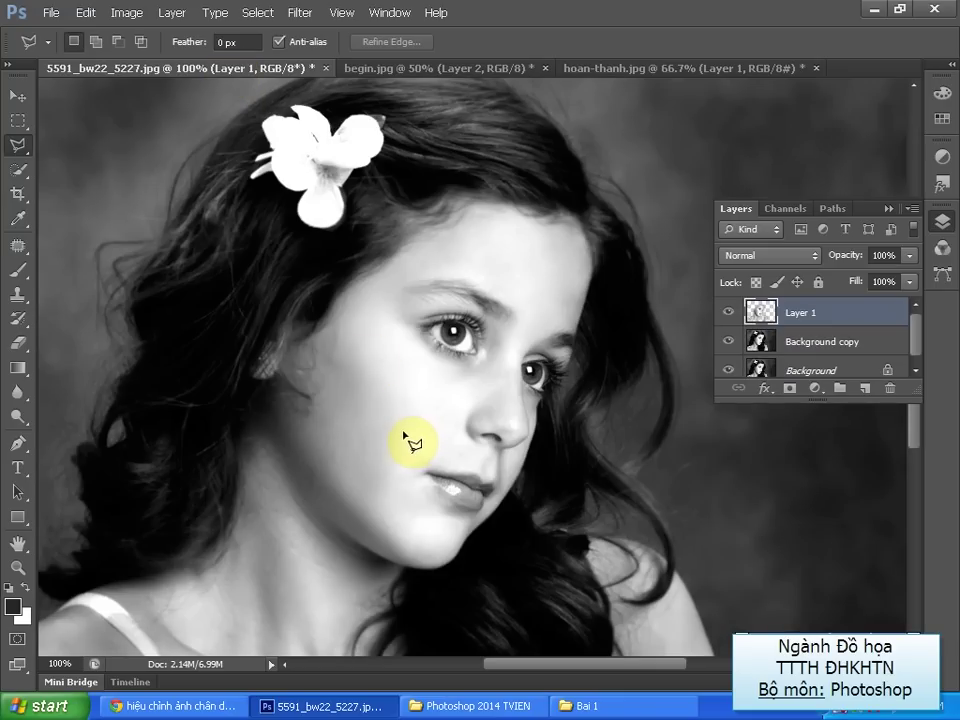
pyautogui.click(410, 68)
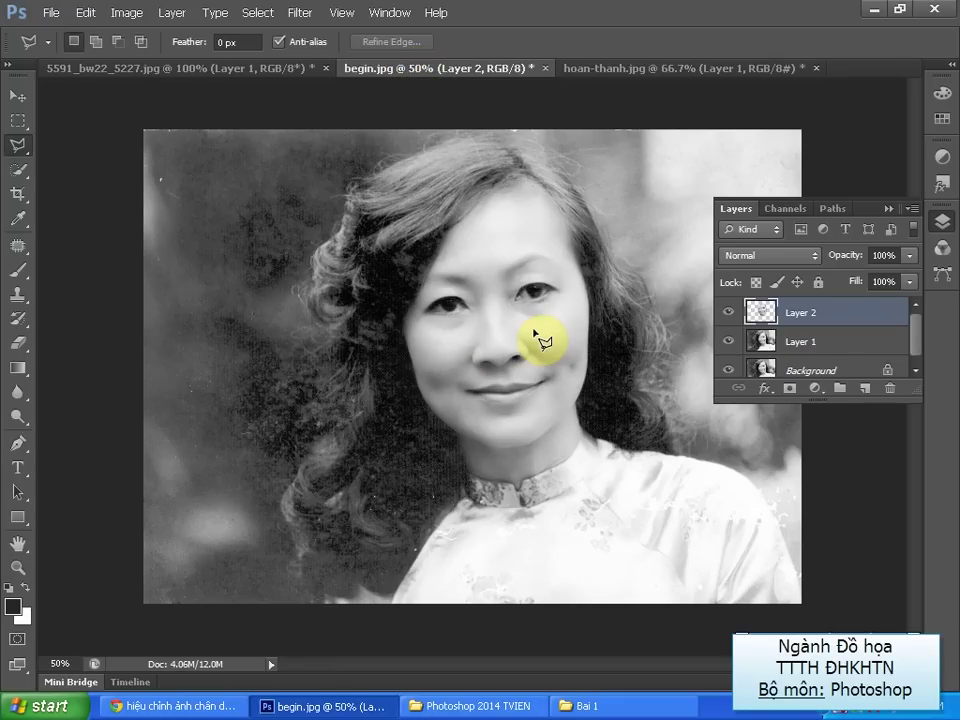
pyautogui.click(634, 69)
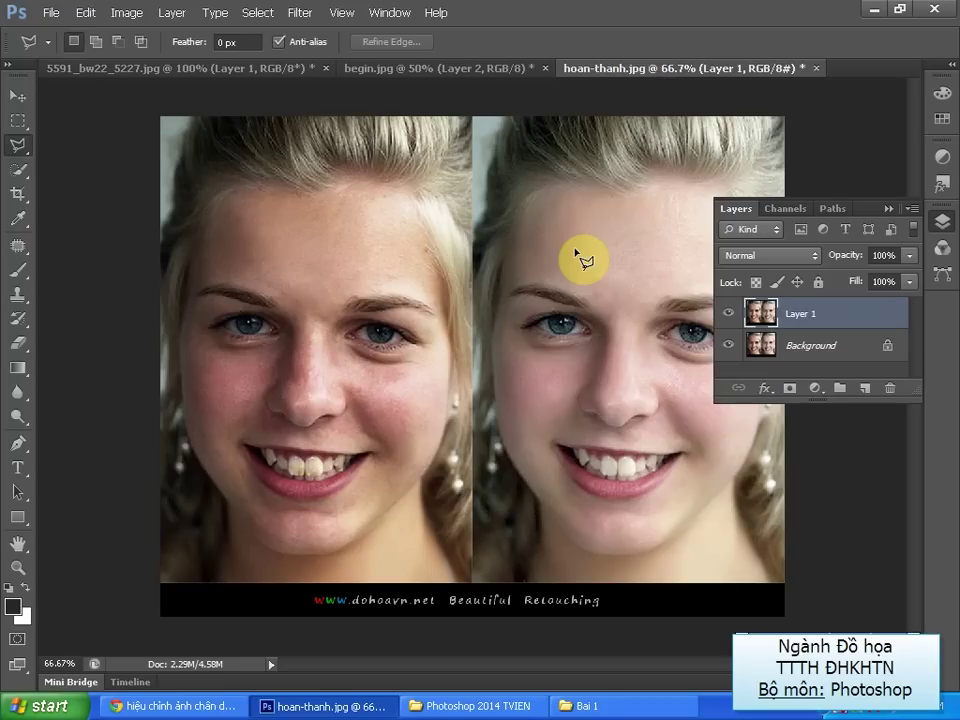
# Collapse the Layers panel, reopening and closing it once from the right dock
pyautogui.click(888, 208)
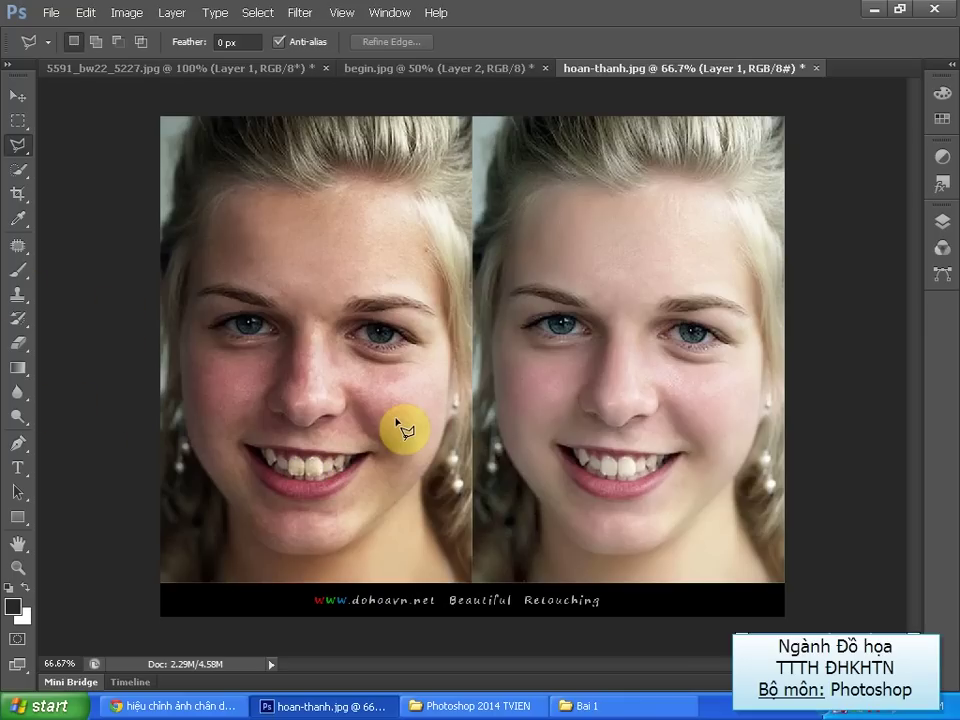
pyautogui.click(941, 221)
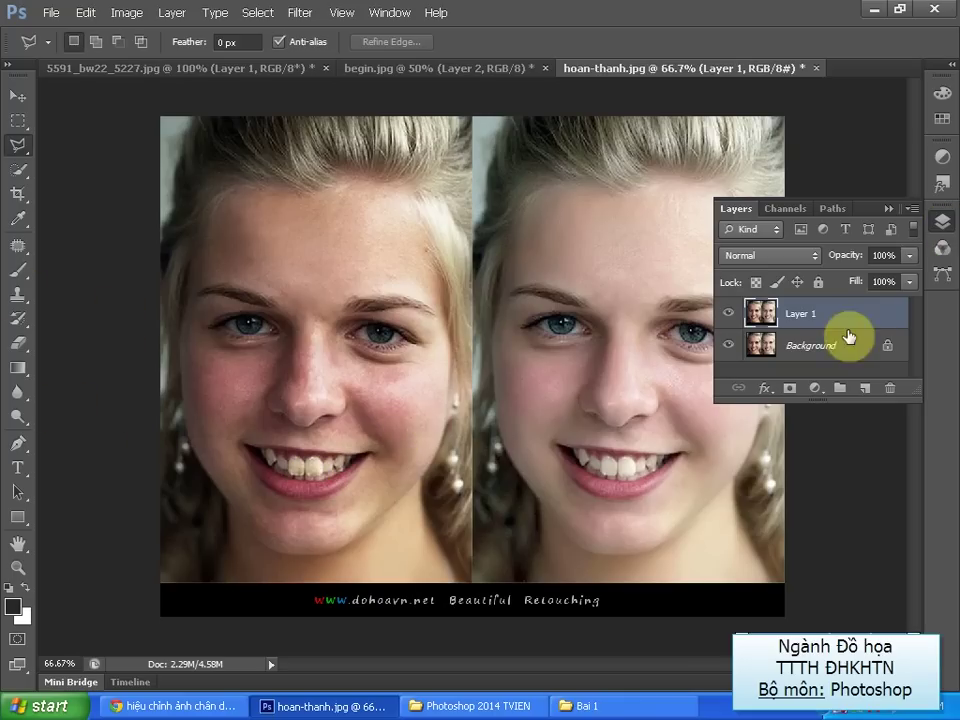
pyautogui.click(941, 221)
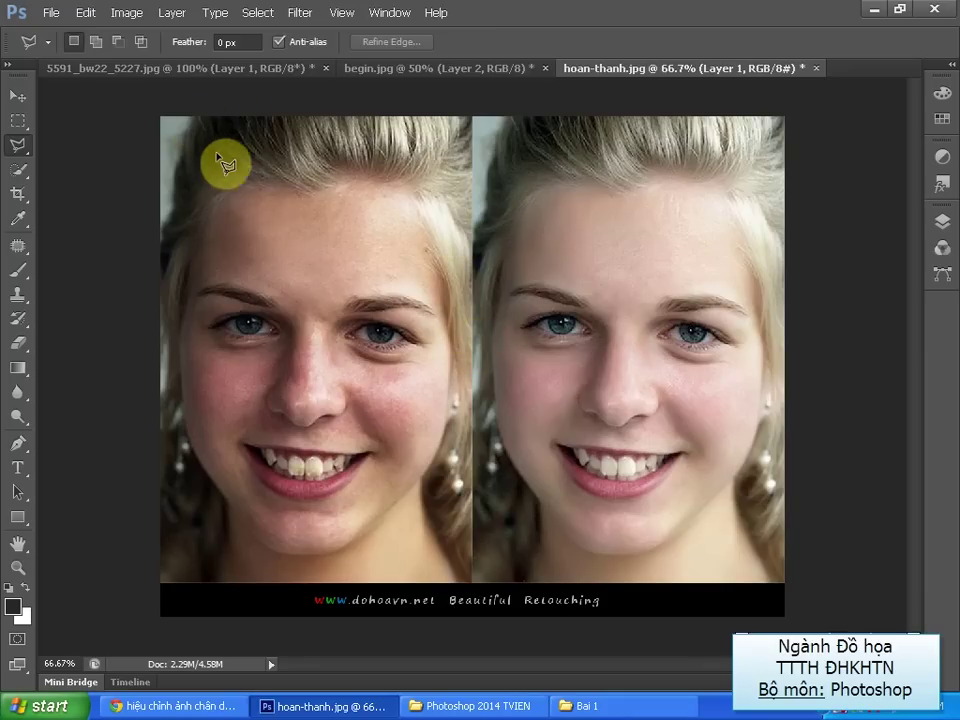
pyautogui.click(948, 228)
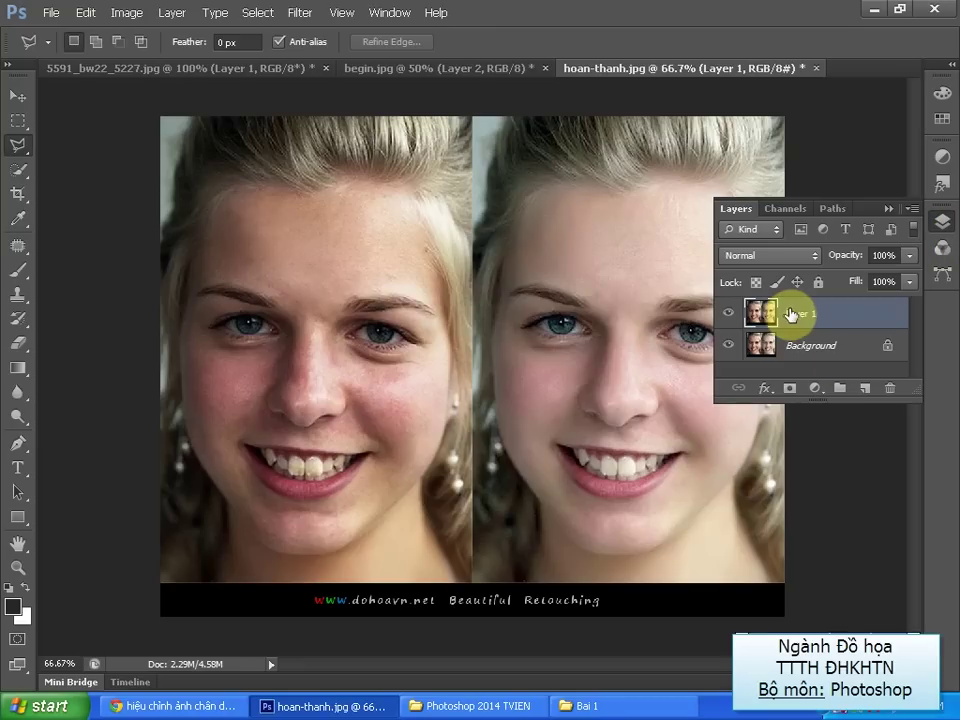
pyautogui.click(886, 209)
# Trace the left face's hairline and right side down to the photo's bottom edge
pyautogui.click(232, 187)
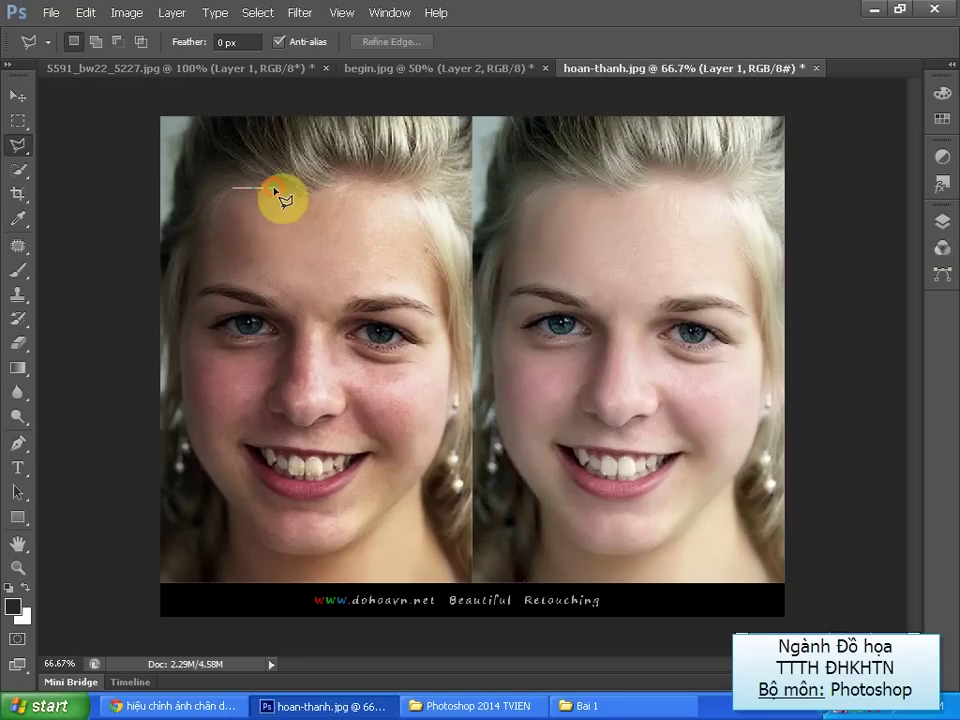
pyautogui.click(305, 187)
pyautogui.click(327, 177)
pyautogui.click(349, 160)
pyautogui.click(399, 178)
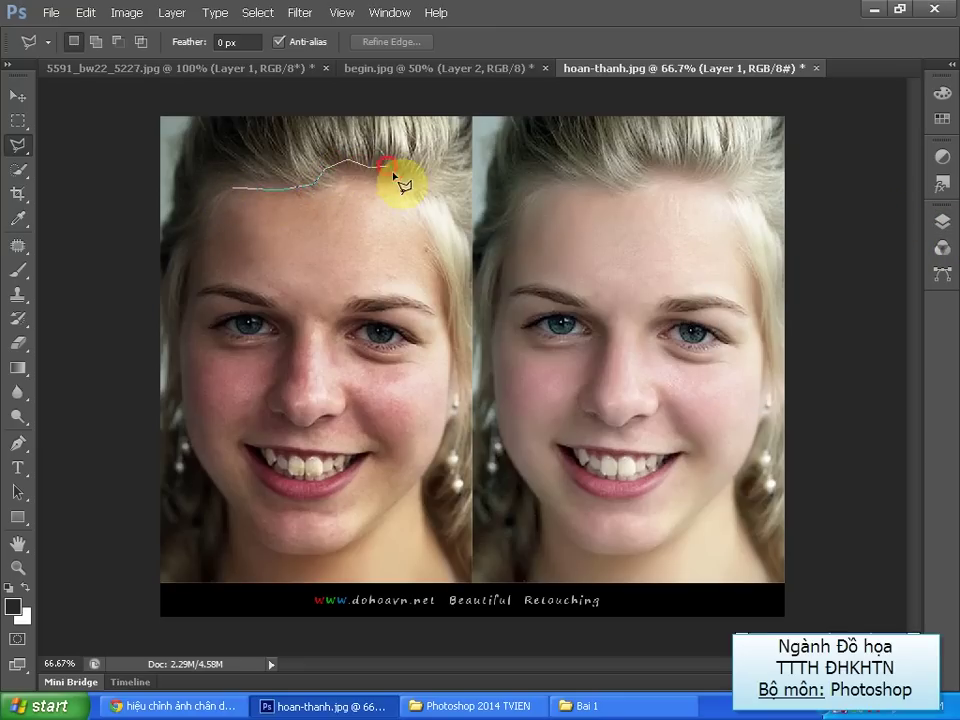
pyautogui.click(432, 214)
pyautogui.click(448, 280)
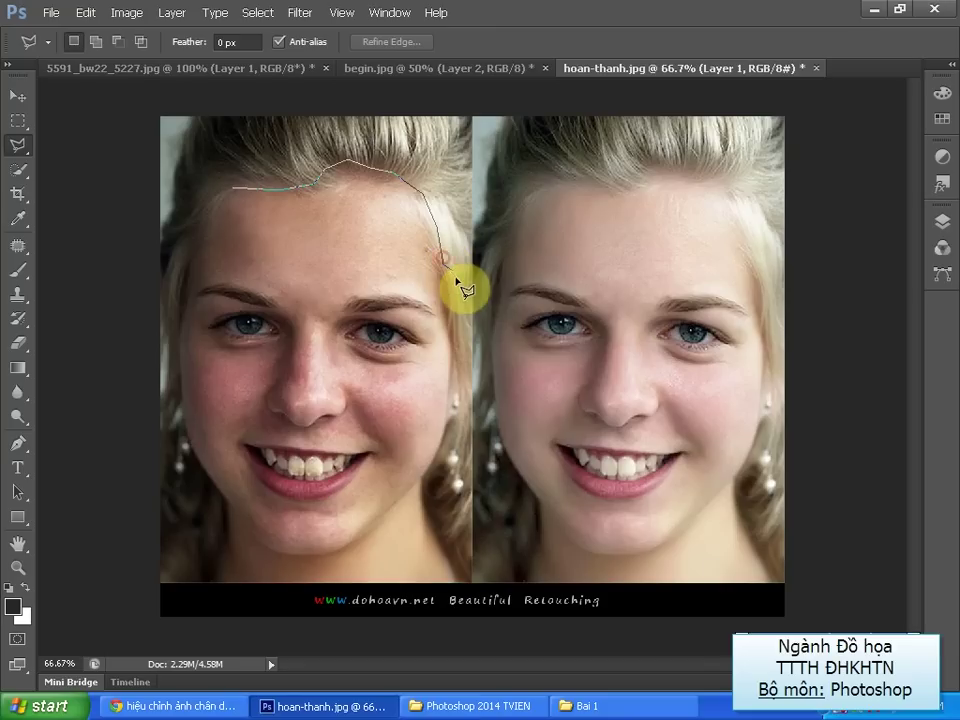
pyautogui.click(458, 330)
pyautogui.click(463, 372)
pyautogui.click(458, 418)
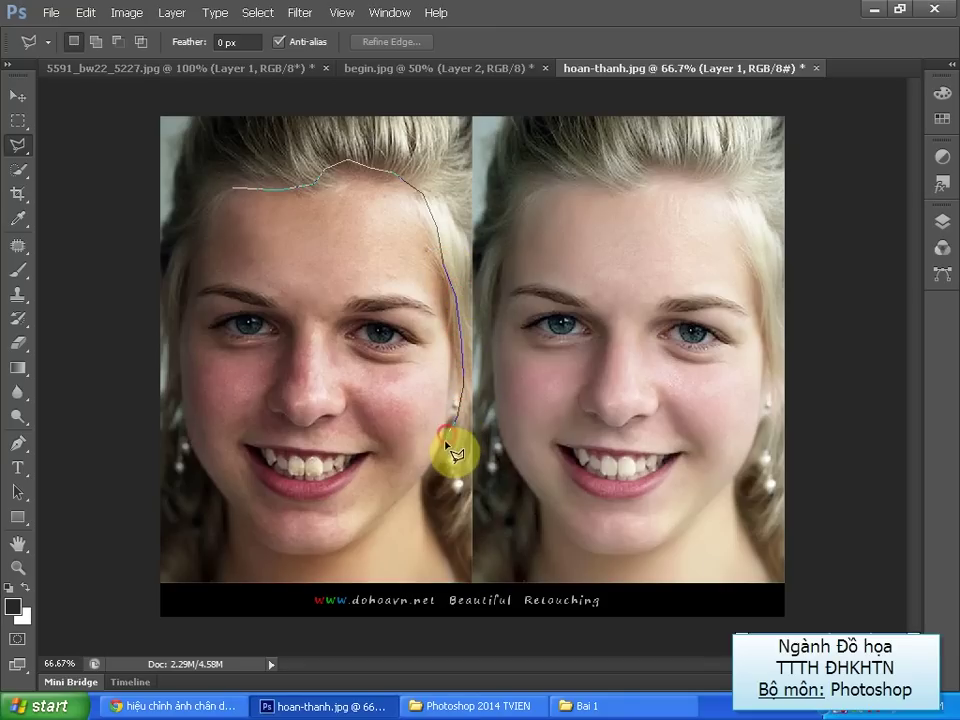
pyautogui.click(427, 480)
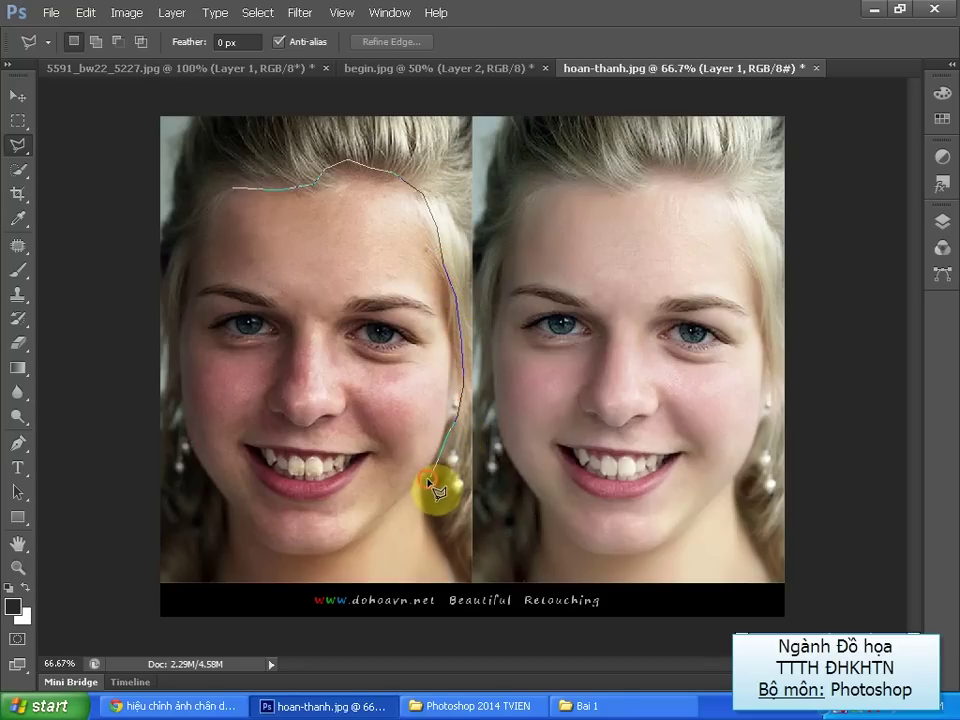
pyautogui.click(447, 566)
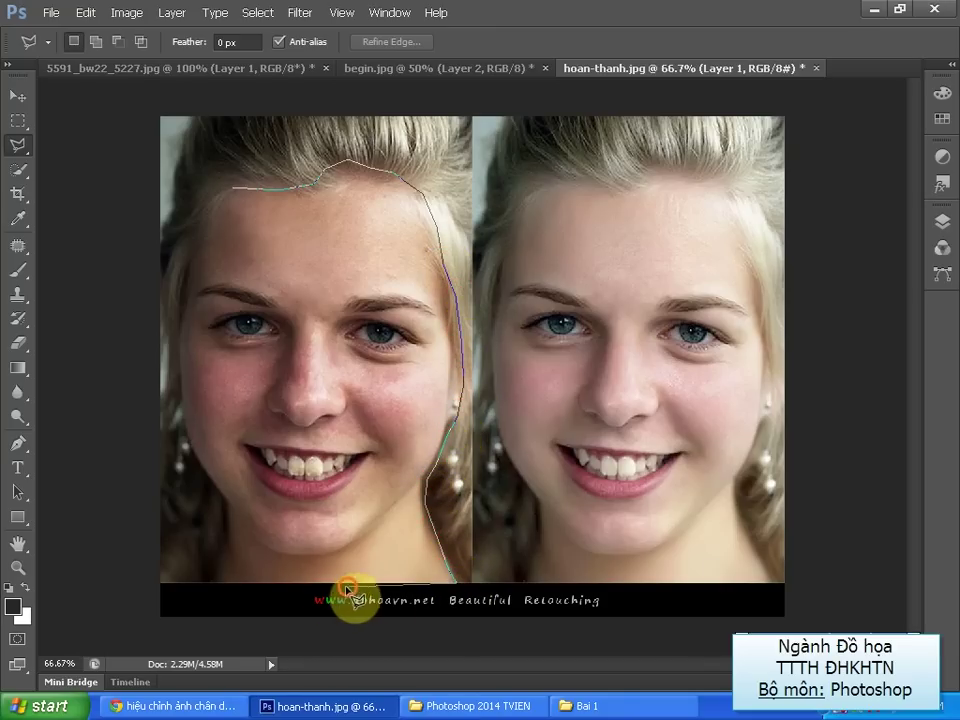
# Run the outline along the bottom and up the left jaw and temple to close it
pyautogui.click(217, 568)
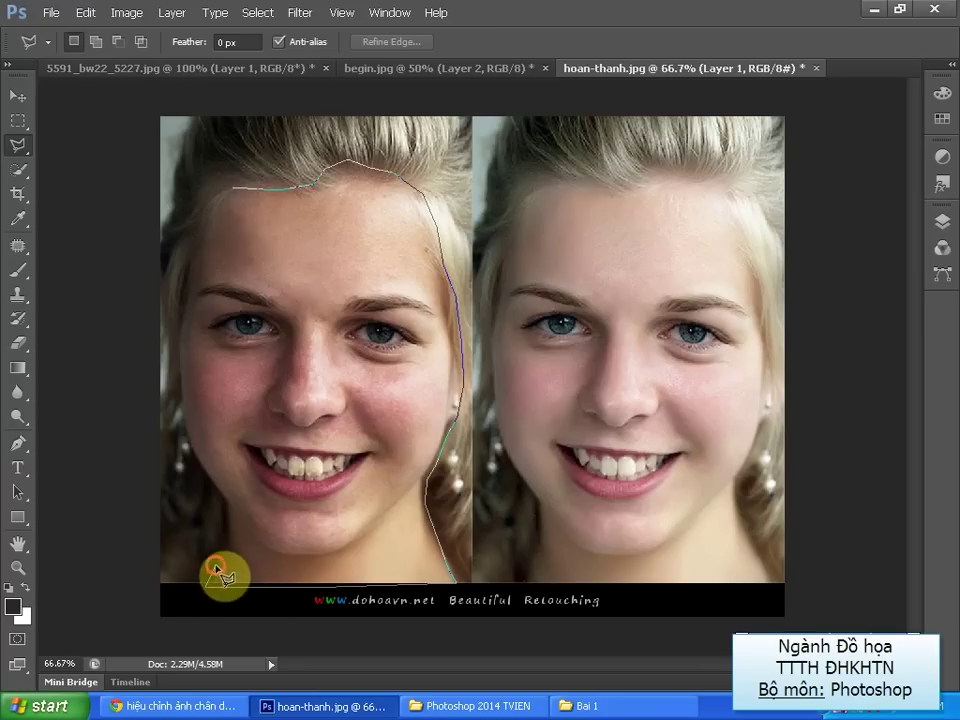
pyautogui.click(220, 489)
pyautogui.click(186, 432)
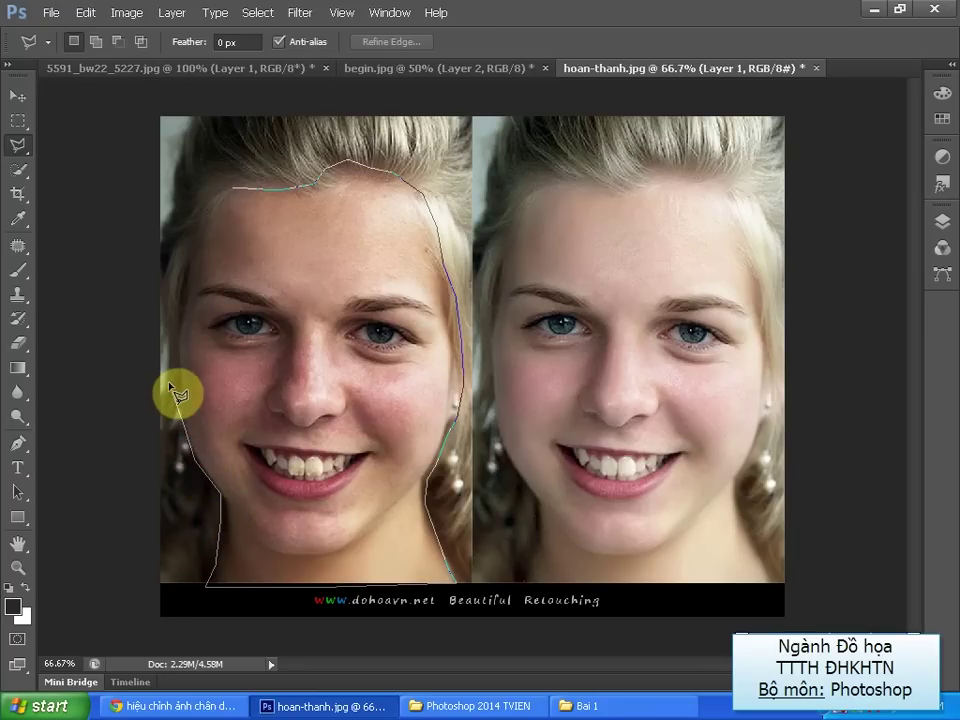
pyautogui.click(178, 322)
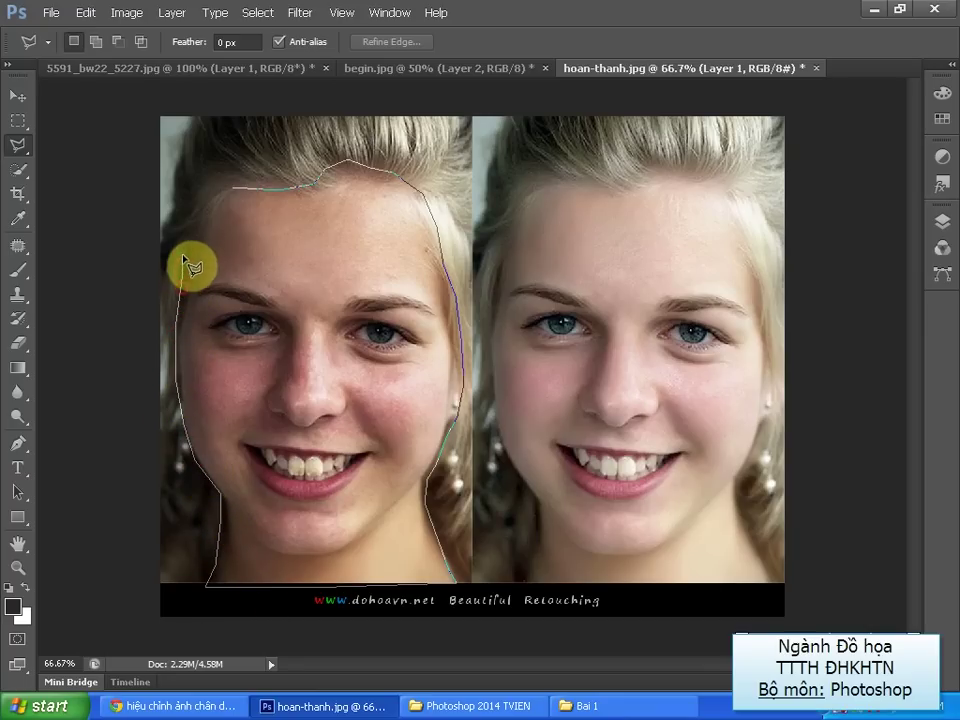
pyautogui.click(203, 210)
pyautogui.click(238, 195)
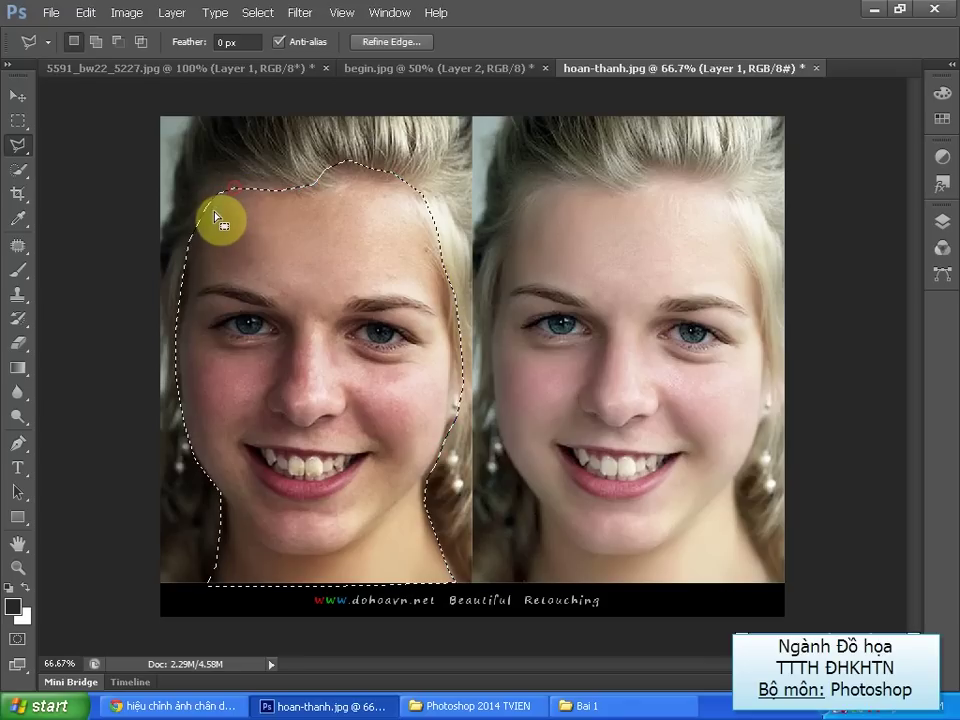
# Feather the face selection by 20 pixels and copy it onto a new layer
pyautogui.hotkey('shift', 'F6')
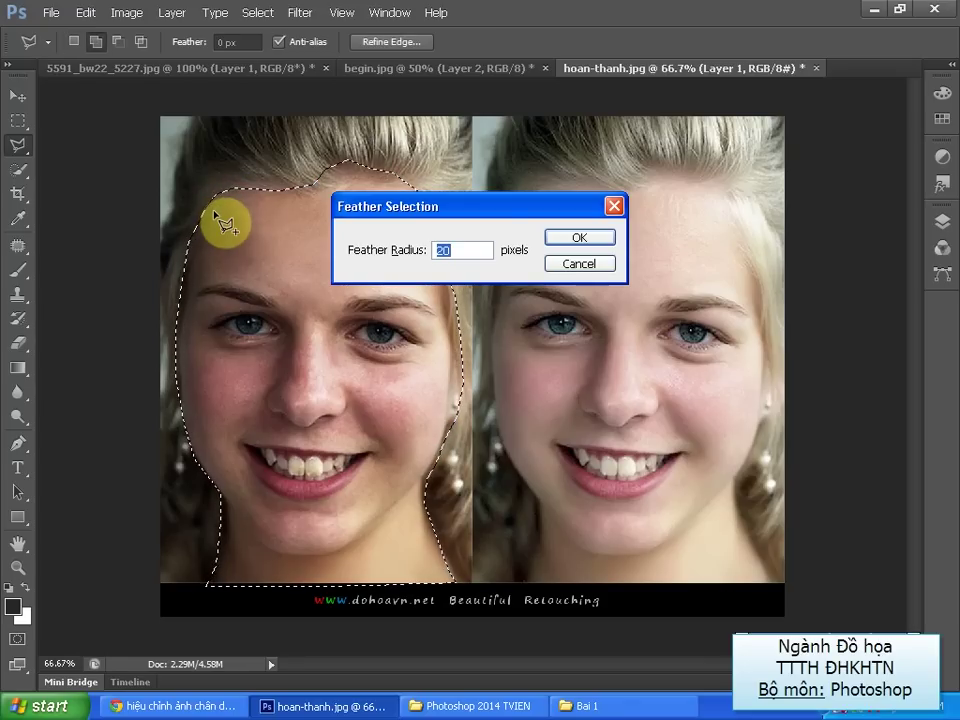
pyautogui.press('Return')
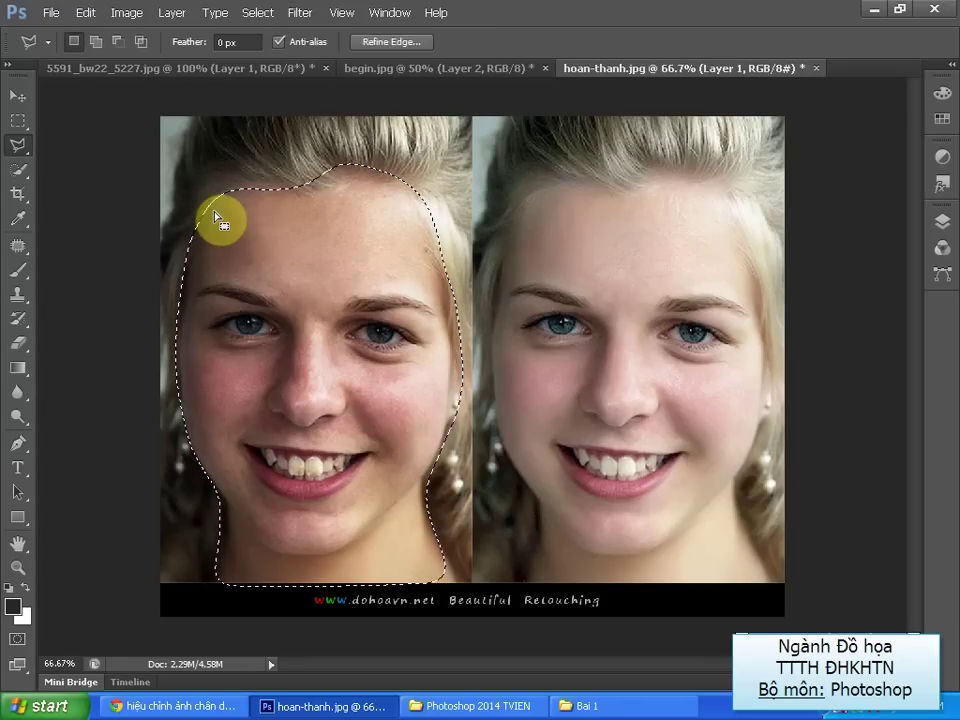
pyautogui.hotkey('ctrl', 'j')
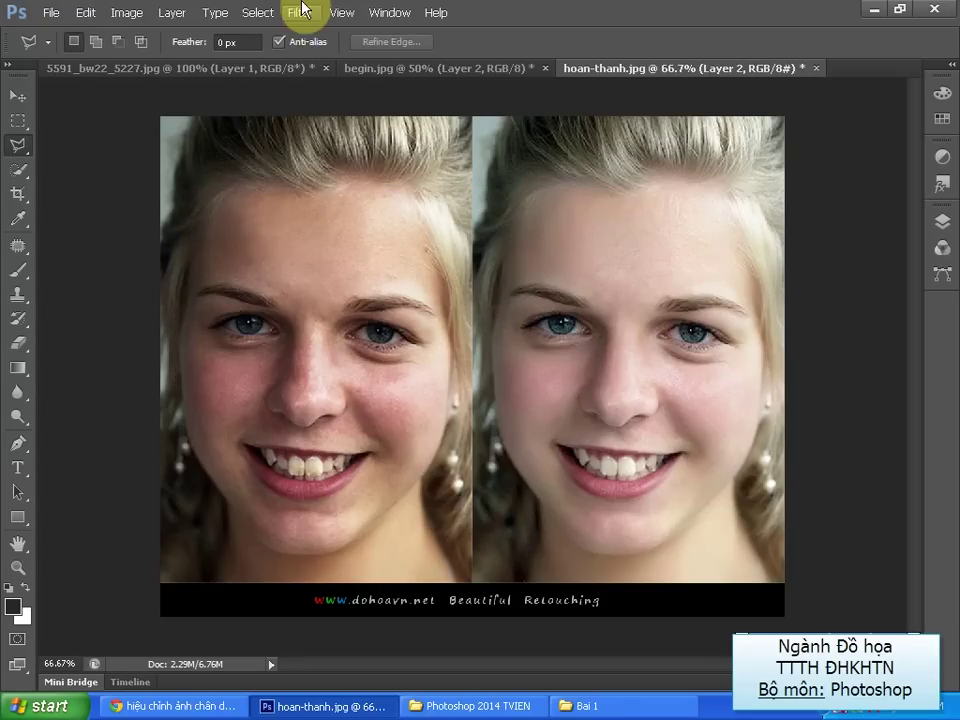
# Launch Neat Image and auto-build a noise profile from a face sample
pyautogui.click(300, 12)
pyautogui.moveTo(324, 481)
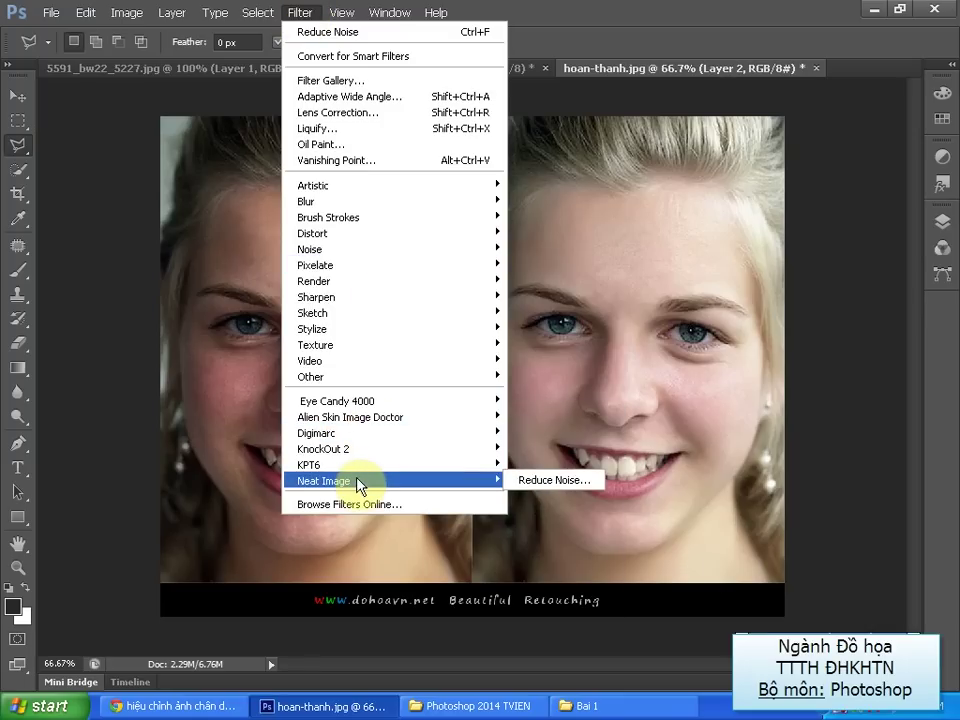
pyautogui.click(574, 484)
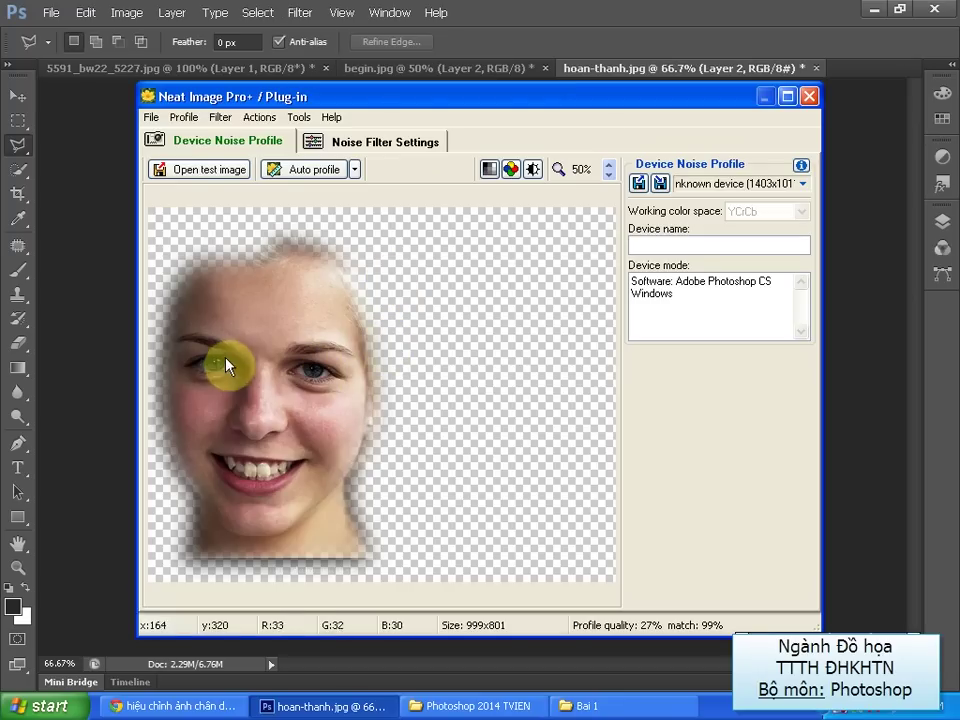
pyautogui.moveTo(187, 311); pyautogui.dragTo(281, 427)
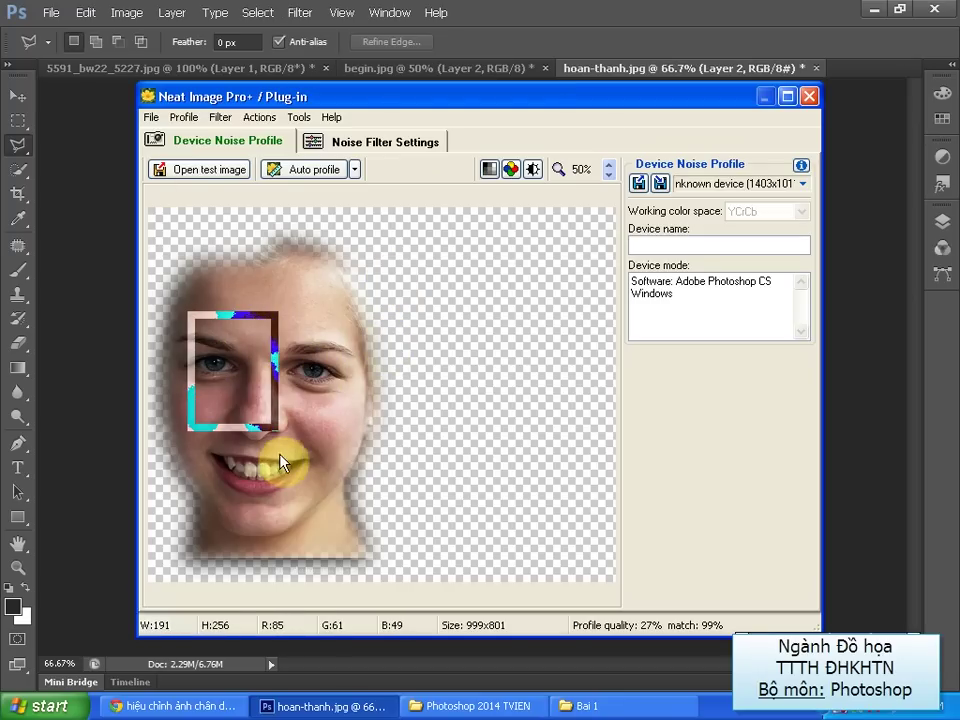
pyautogui.click(302, 169)
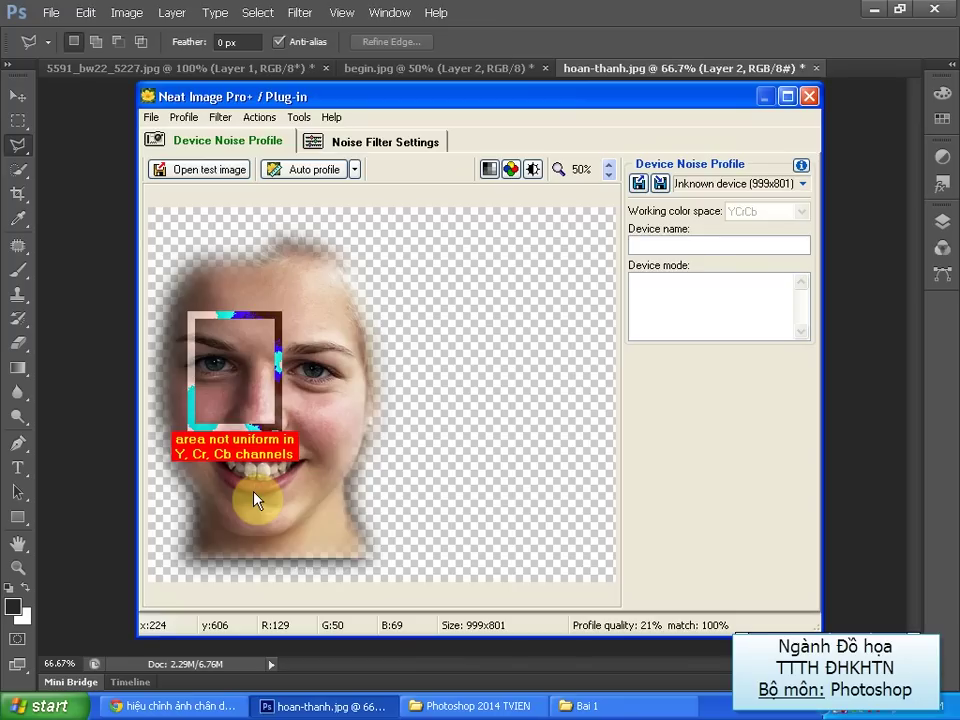
pyautogui.click(386, 145)
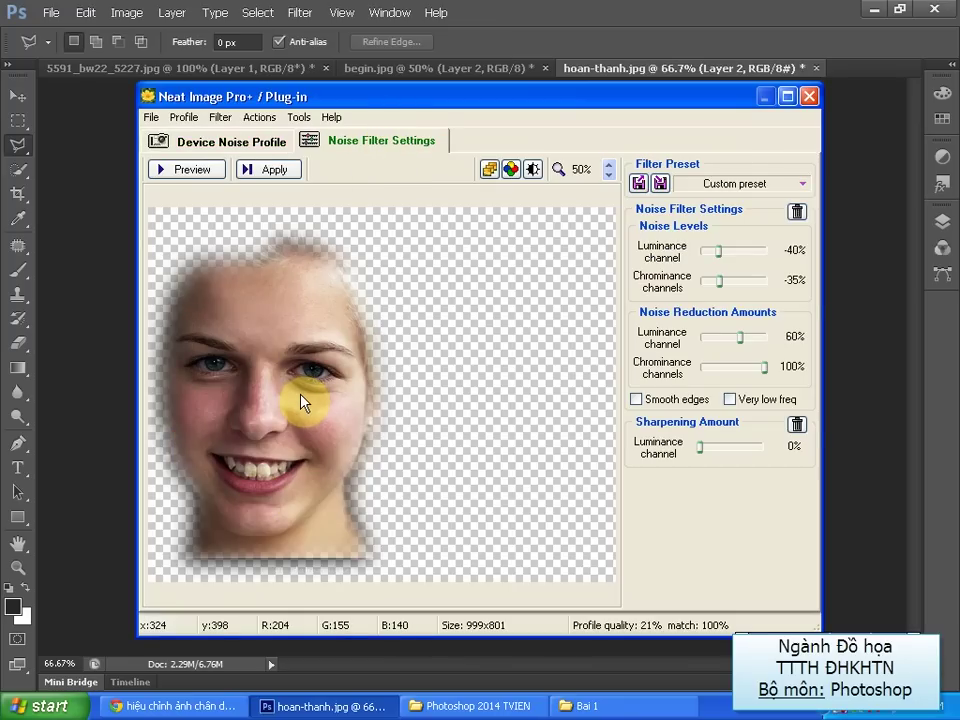
# Place the preview over cheek and nose bridge, and raise the luminance noise level toward +25%
pyautogui.scroll(2, 300, 394)
pyautogui.moveTo(300, 400); pyautogui.dragTo(378, 345)
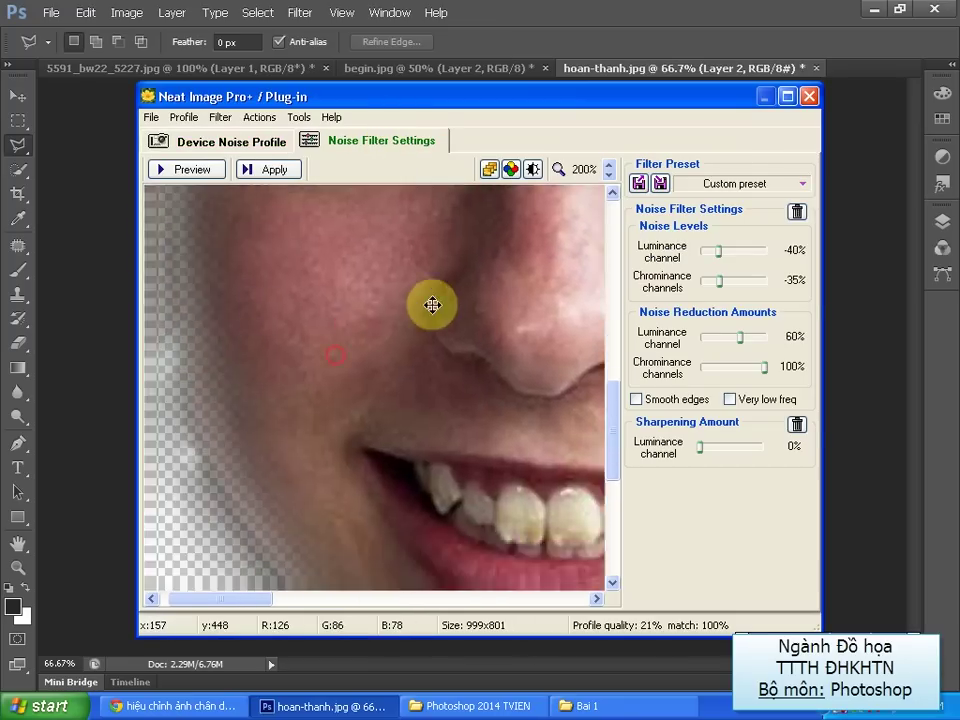
pyautogui.moveTo(488, 373); pyautogui.dragTo(548, 469)
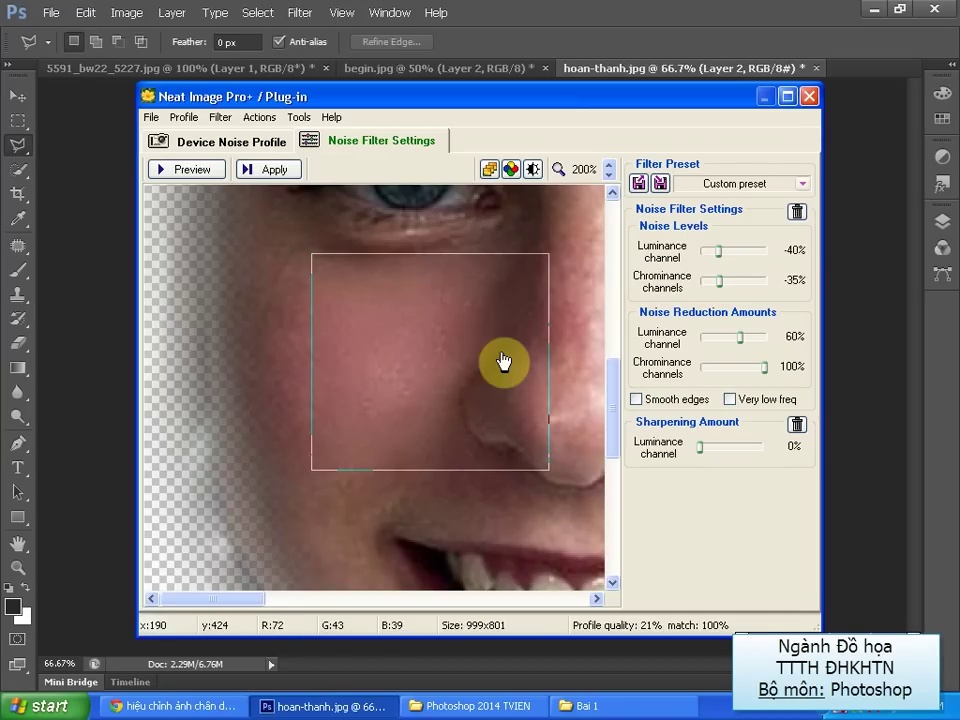
pyautogui.moveTo(504, 364)
pyautogui.mouseDown()
pyautogui.moveTo(379, 467)
pyautogui.moveTo(429, 377)
pyautogui.mouseUp()
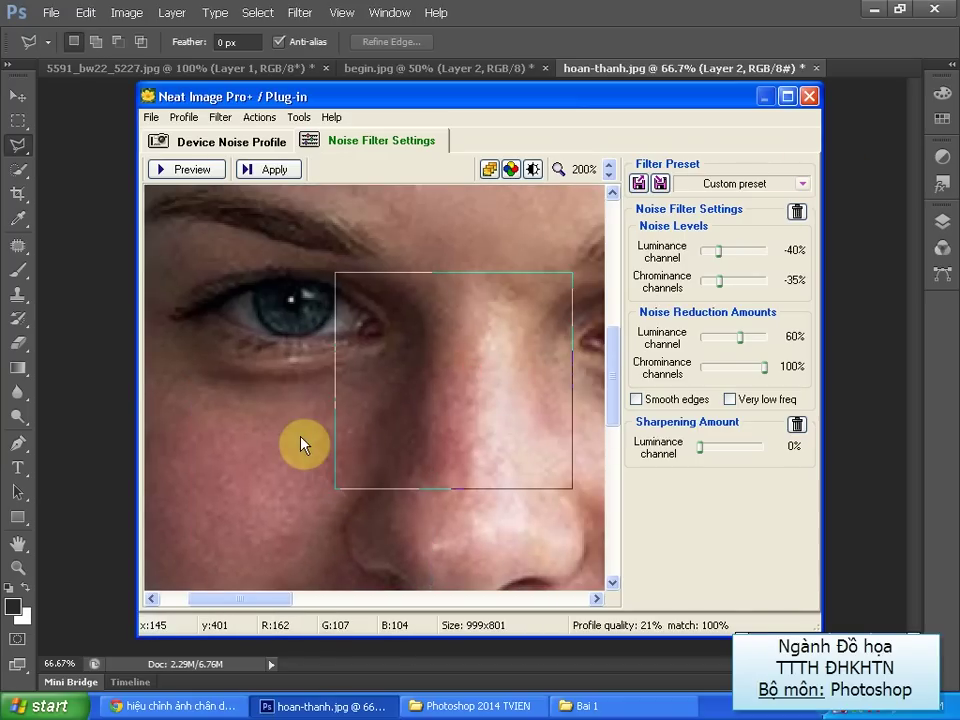
pyautogui.moveTo(437, 441)
pyautogui.mouseDown()
pyautogui.moveTo(339, 231)
pyautogui.moveTo(497, 395)
pyautogui.mouseUp()
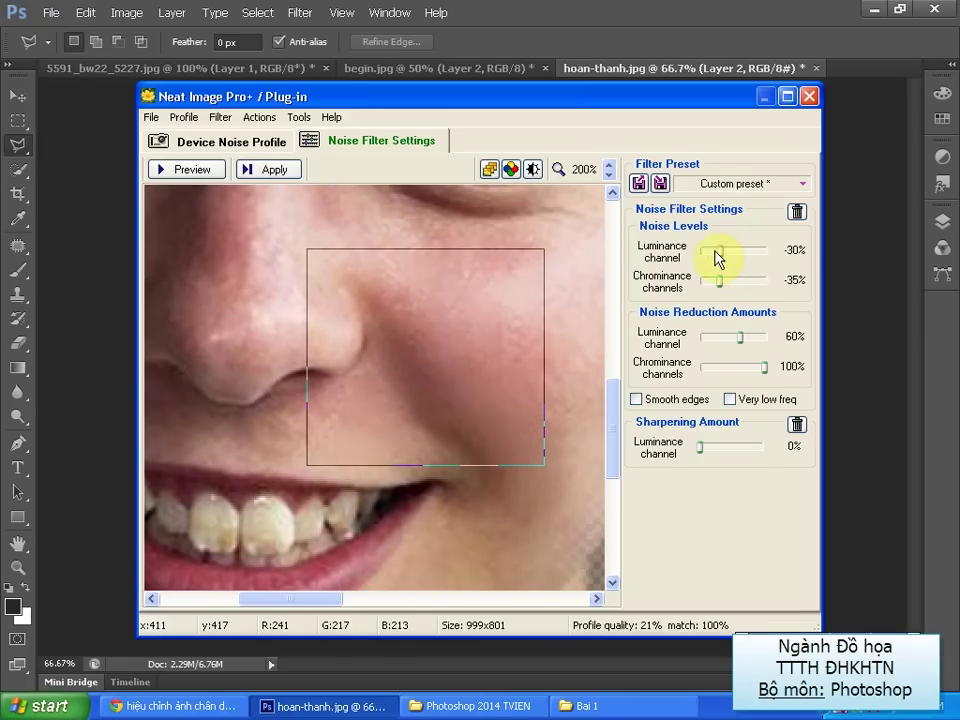
pyautogui.moveTo(715, 257); pyautogui.dragTo(726, 258)
# Choose the Filter and sharpen image preset and preview it on the left eye and cheek
pyautogui.click(801, 185)
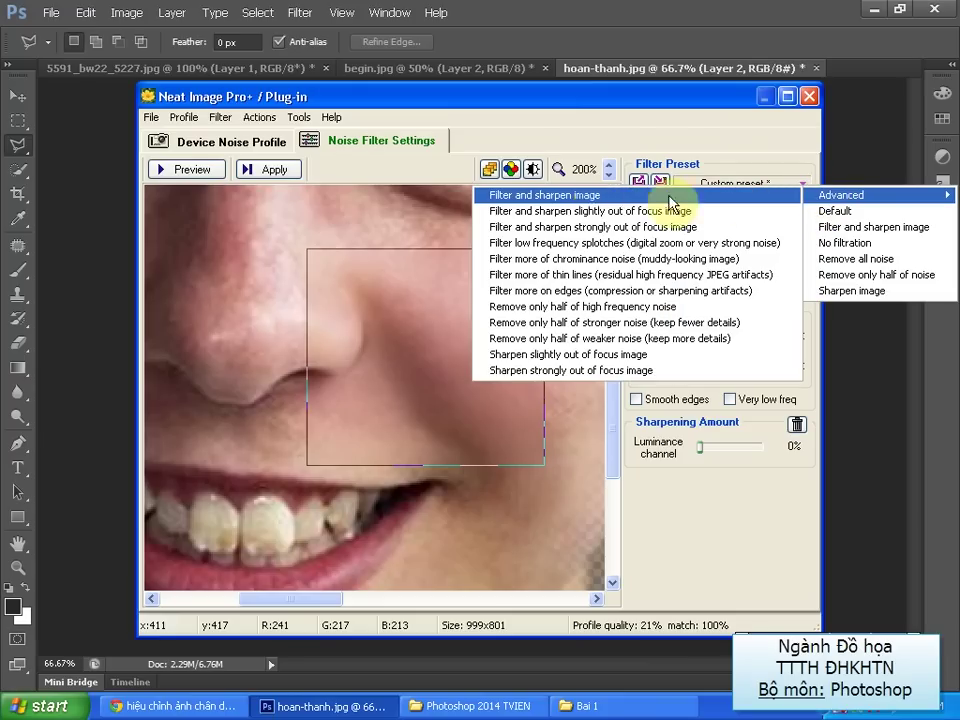
pyautogui.moveTo(878, 195)
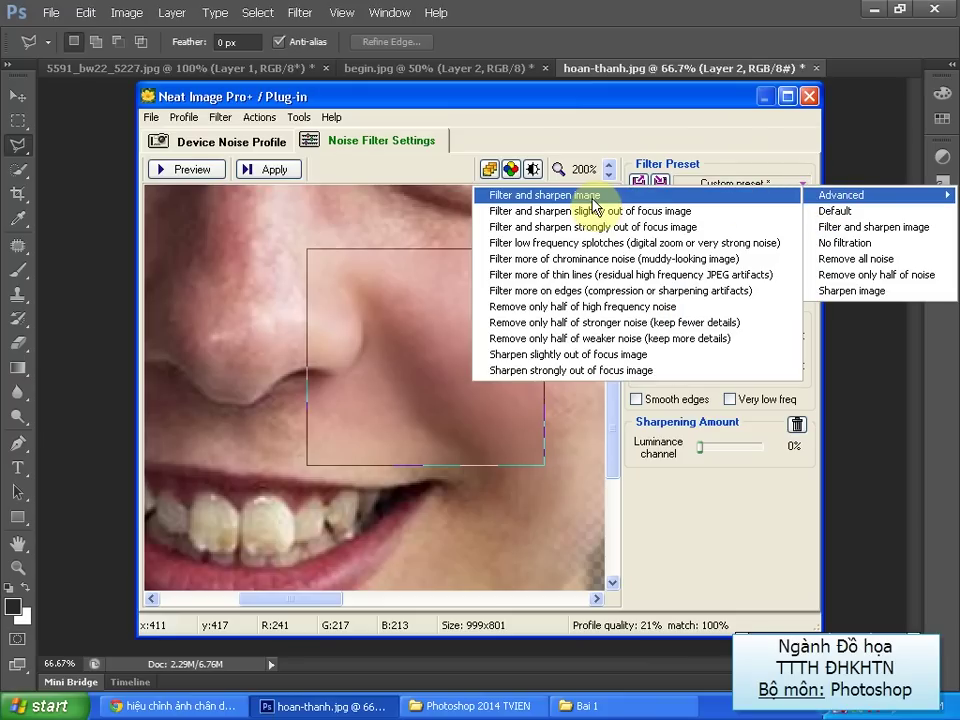
pyautogui.click(595, 200)
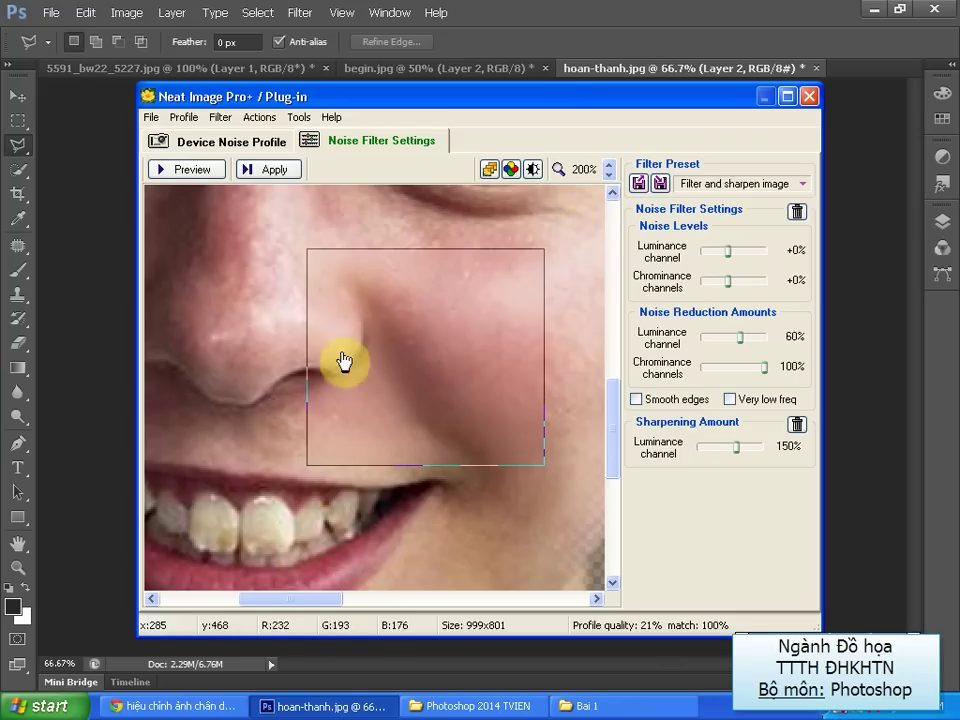
pyautogui.moveTo(343, 360)
pyautogui.mouseDown()
pyautogui.moveTo(446, 452)
pyautogui.moveTo(353, 390)
pyautogui.mouseUp()
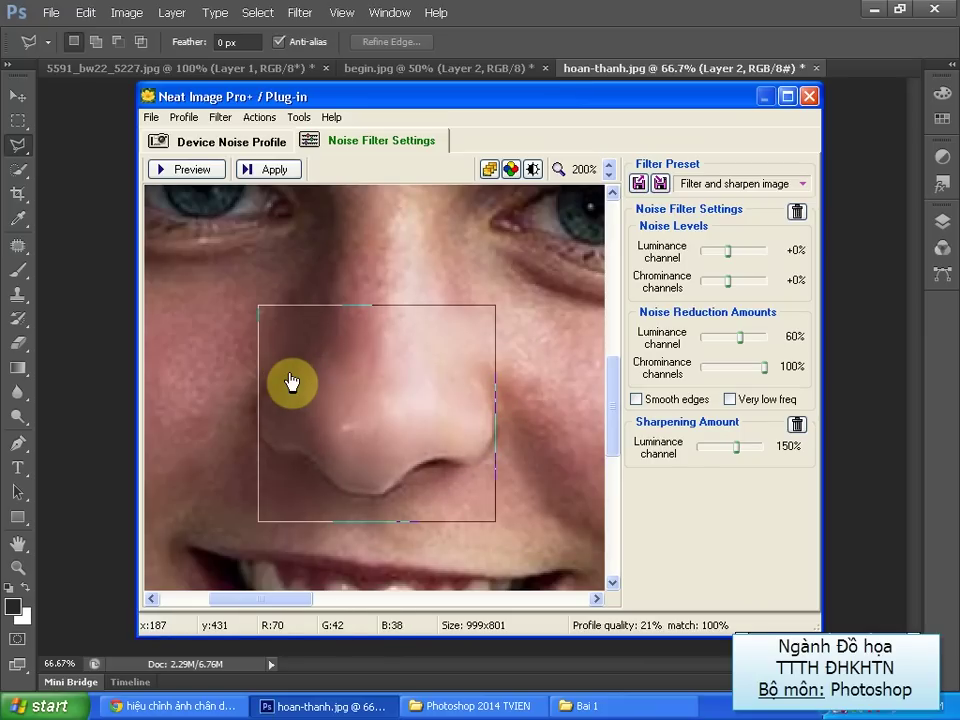
pyautogui.moveTo(463, 347); pyautogui.dragTo(510, 493)
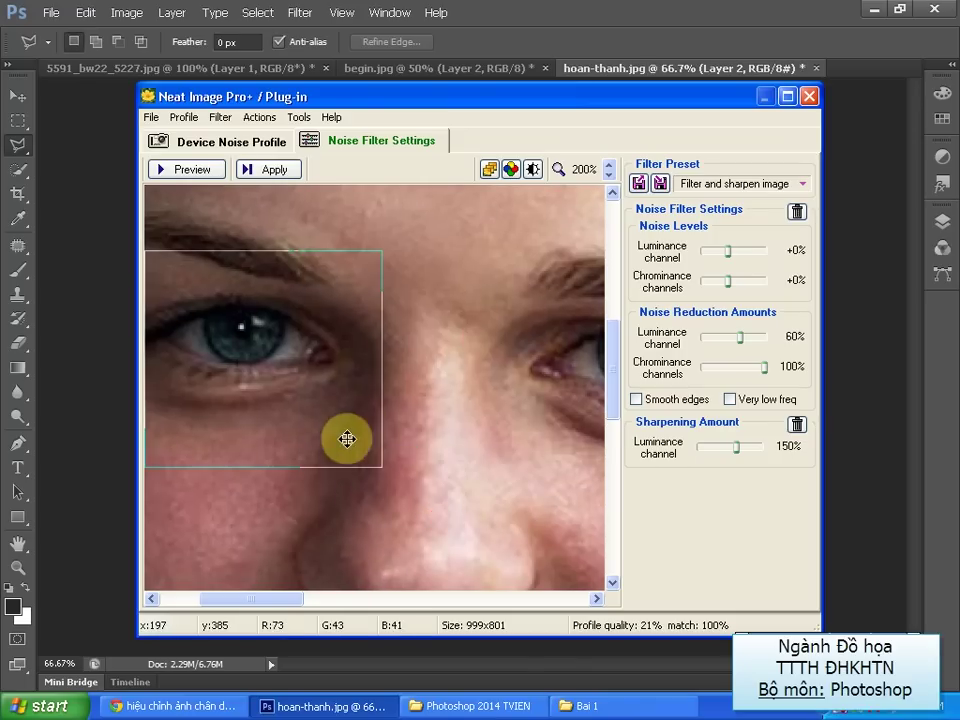
pyautogui.moveTo(346, 439); pyautogui.dragTo(531, 486)
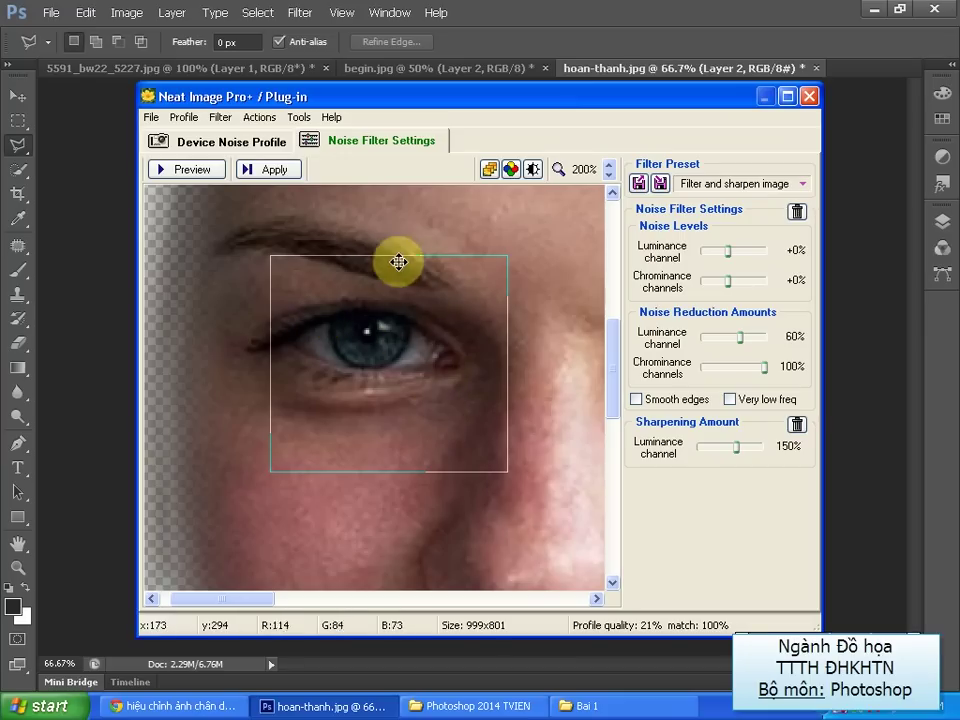
pyautogui.moveTo(465, 403); pyautogui.dragTo(424, 491)
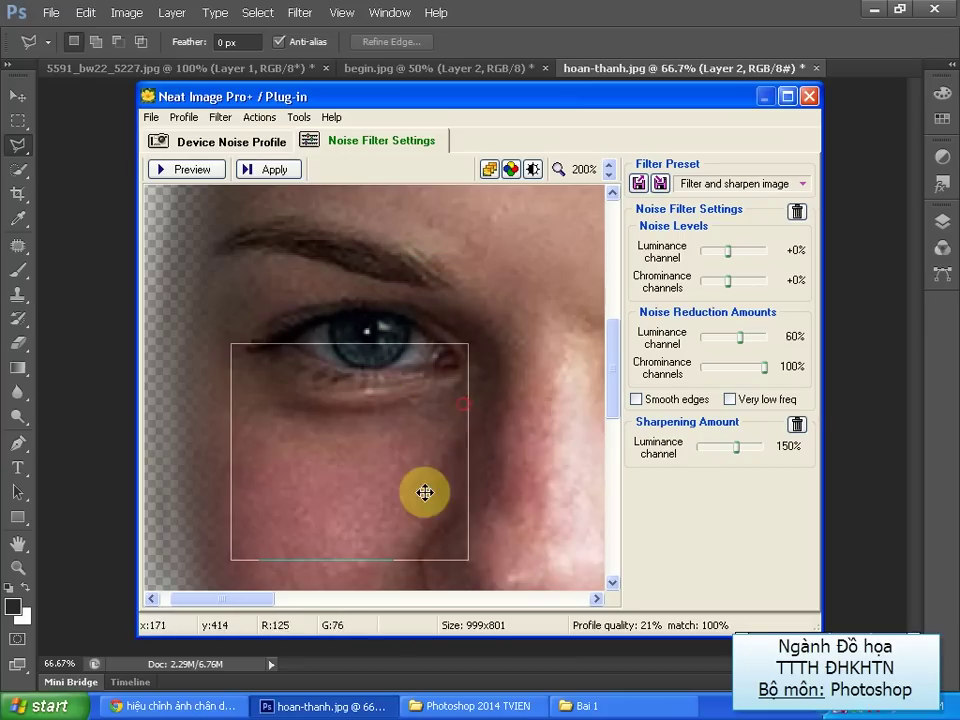
pyautogui.moveTo(347, 495); pyautogui.dragTo(379, 371)
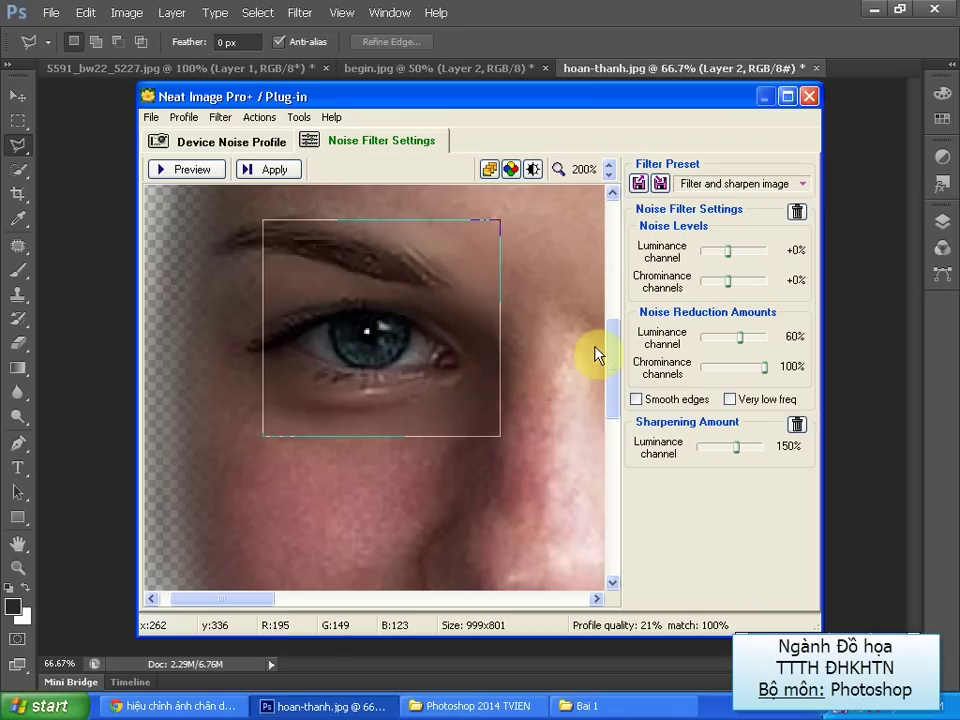
# Check the preview on cheek, nose and mouth, then apply the noise filter
pyautogui.moveTo(612, 348); pyautogui.dragTo(600, 392)
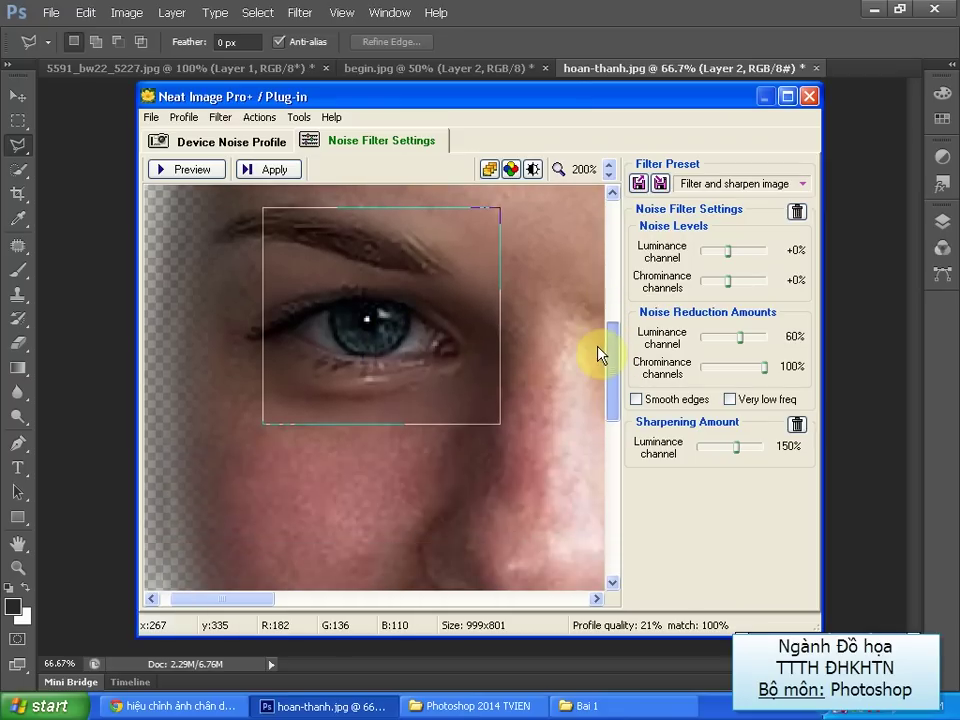
pyautogui.moveTo(600, 392); pyautogui.dragTo(598, 388)
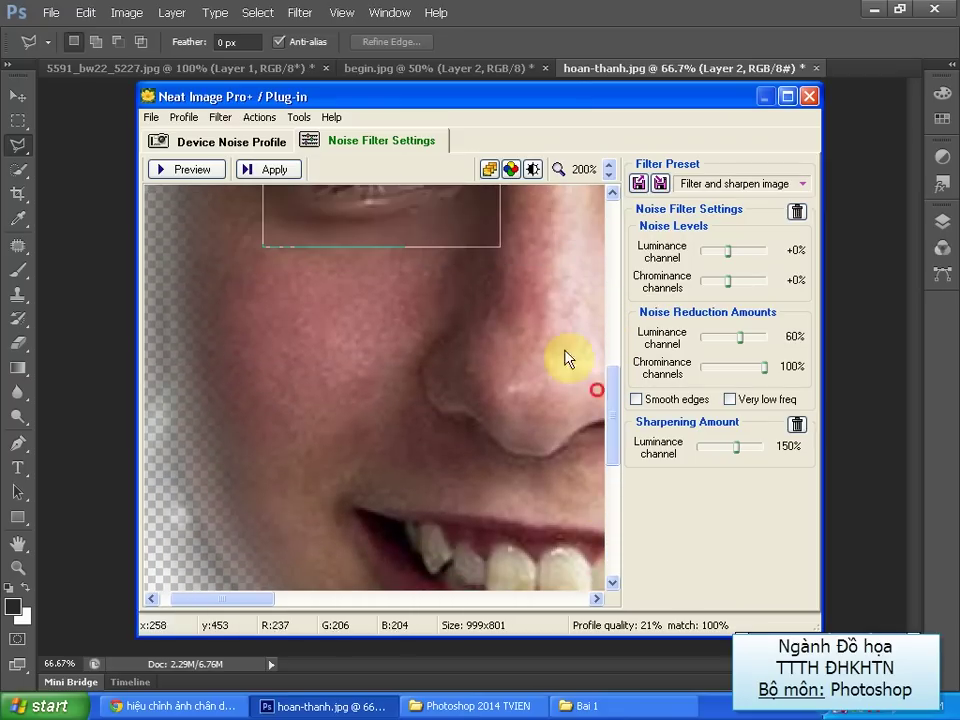
pyautogui.moveTo(401, 325); pyautogui.dragTo(388, 403)
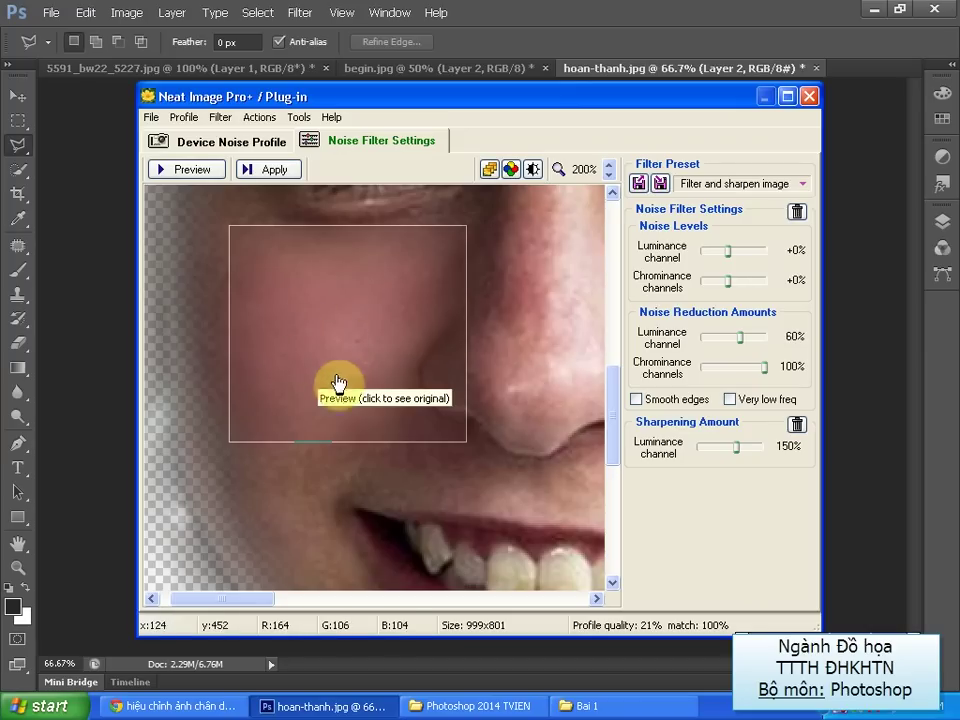
pyautogui.moveTo(422, 324); pyautogui.dragTo(529, 285)
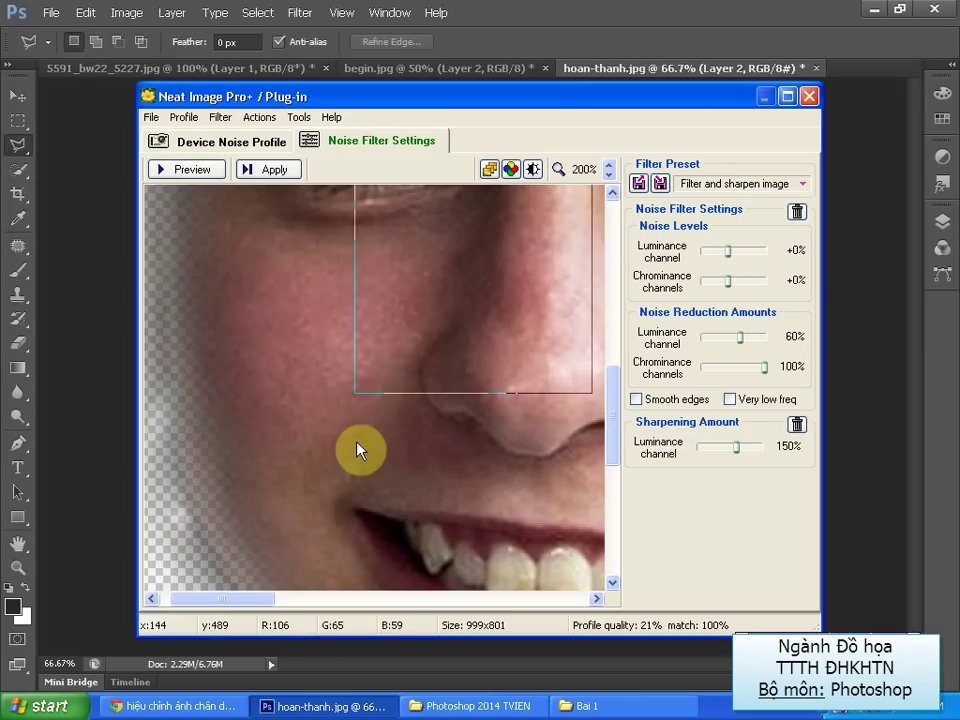
pyautogui.moveTo(469, 345); pyautogui.dragTo(456, 473)
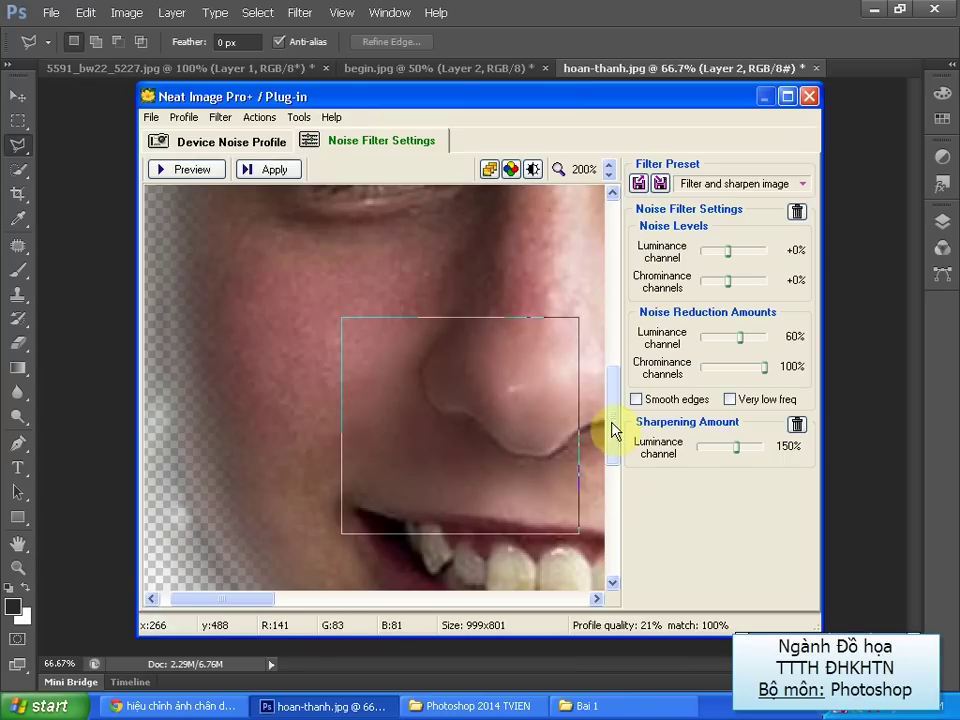
pyautogui.moveTo(615, 431); pyautogui.dragTo(614, 481)
pyautogui.moveTo(504, 326); pyautogui.dragTo(499, 354)
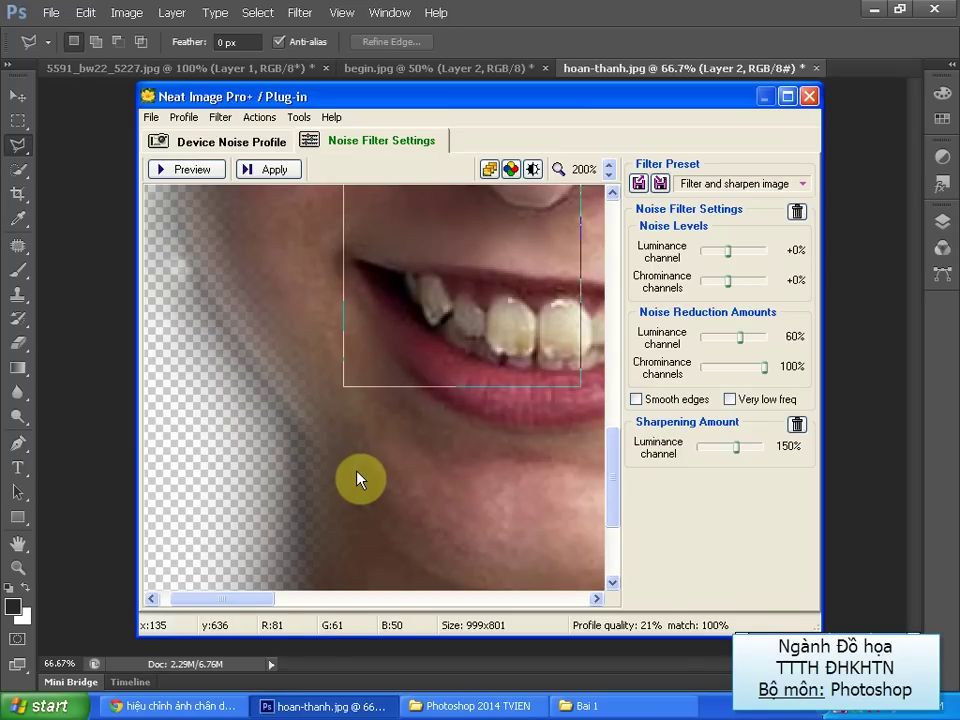
pyautogui.click(272, 170)
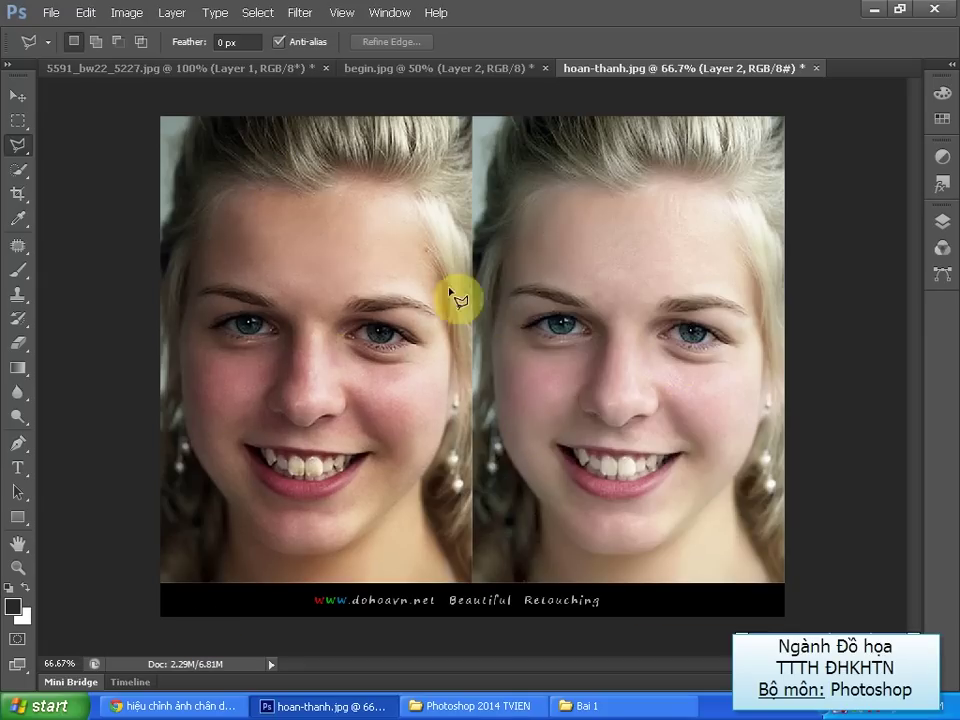
# Inspect the smoothed face at 100% with the Move tool, zoom out, and show the layers list
pyautogui.click(15, 97)
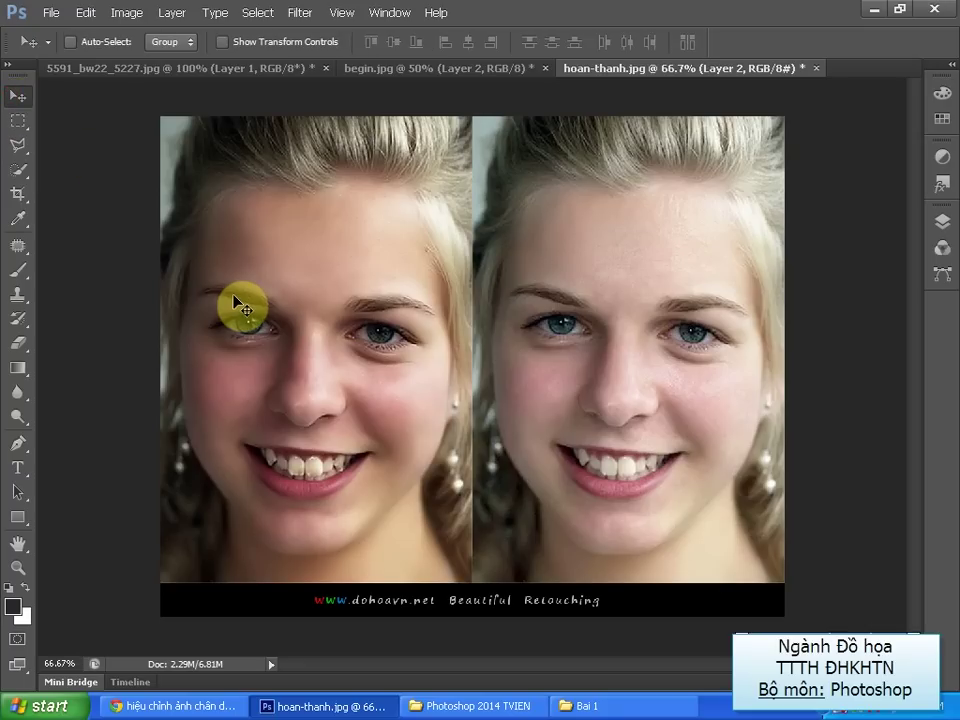
pyautogui.hotkey('ctrl', '+')
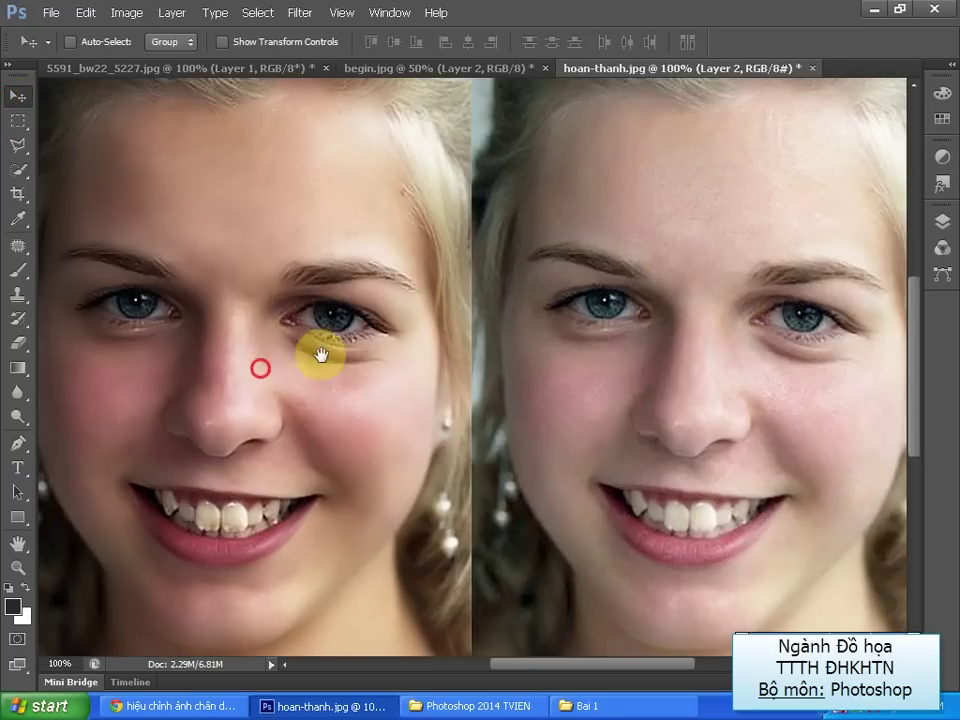
pyautogui.hscroll(-3, 253, 289)
pyautogui.moveTo(630, 285); pyautogui.dragTo(403, 311)
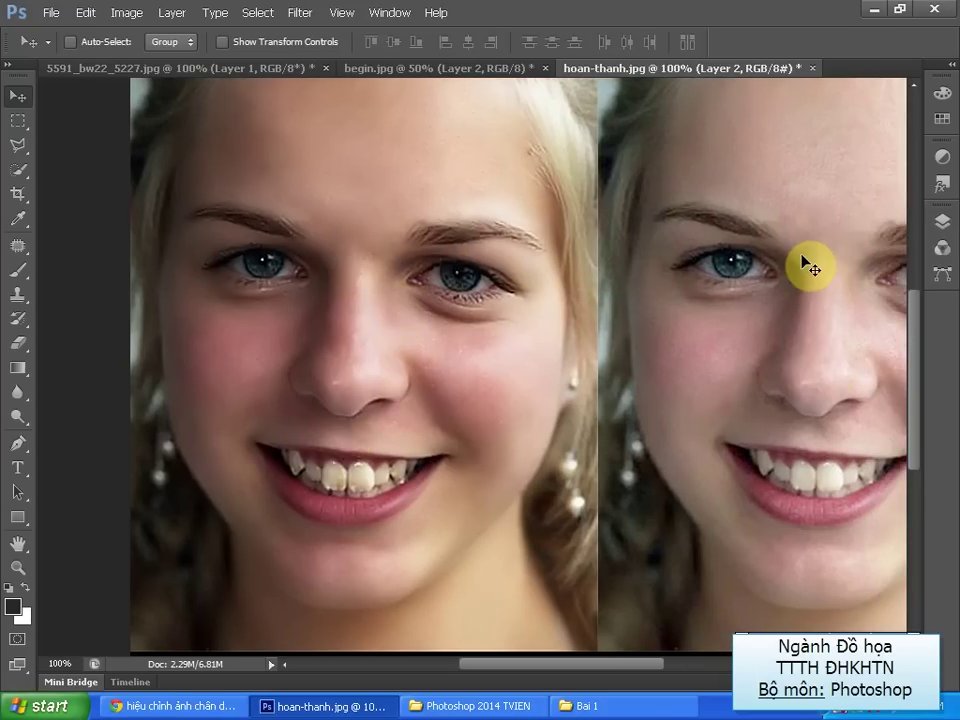
pyautogui.hotkey('ctrl', '-')
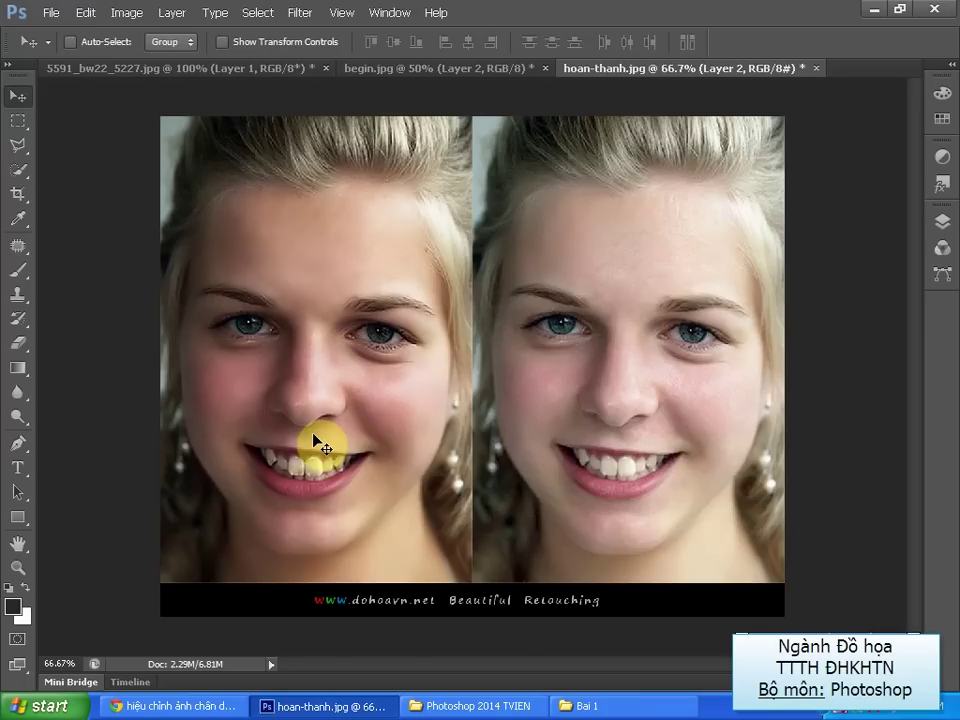
pyautogui.click(940, 222)
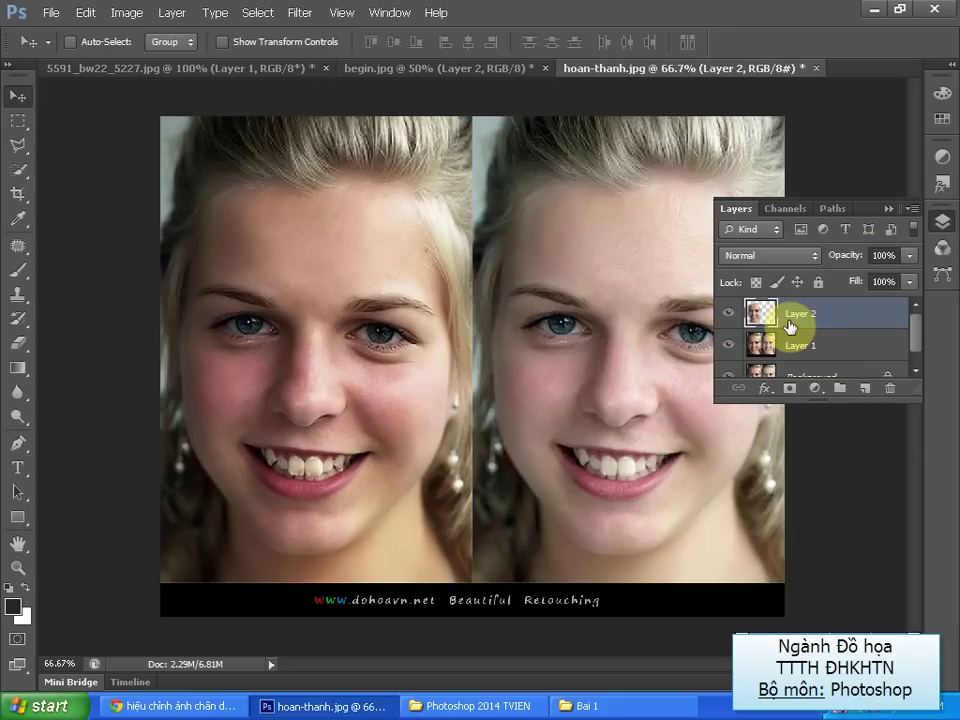
# Set Levels inputs to black 11, midtone 1.30, white 233 on Layer 2, then collapse the Layers panel
pyautogui.hotkey('ctrl', 'l')
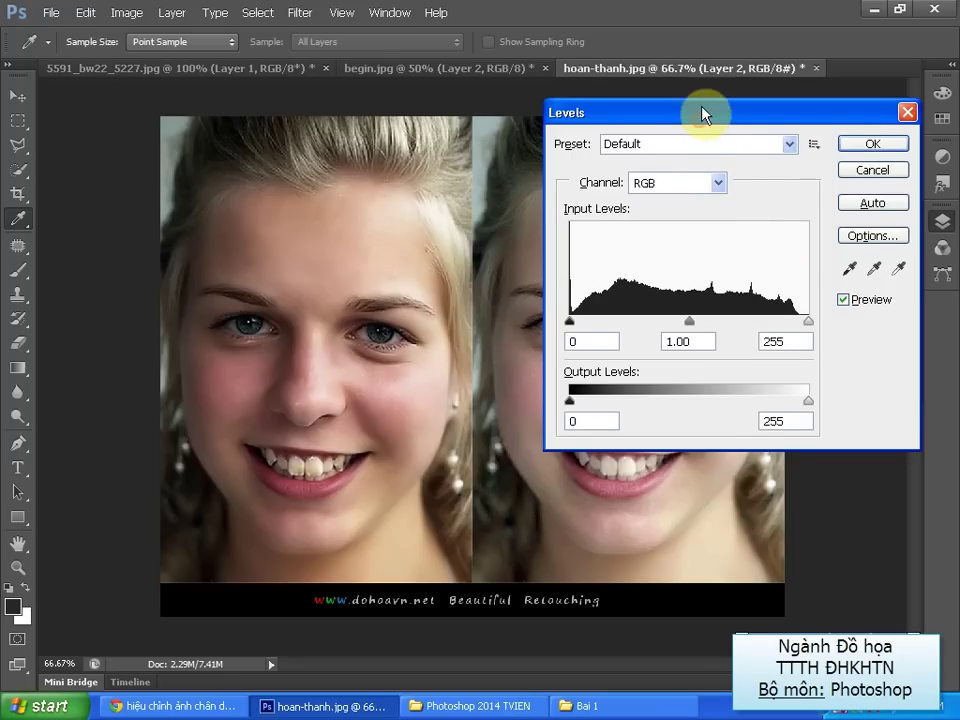
pyautogui.moveTo(702, 113); pyautogui.dragTo(704, 98)
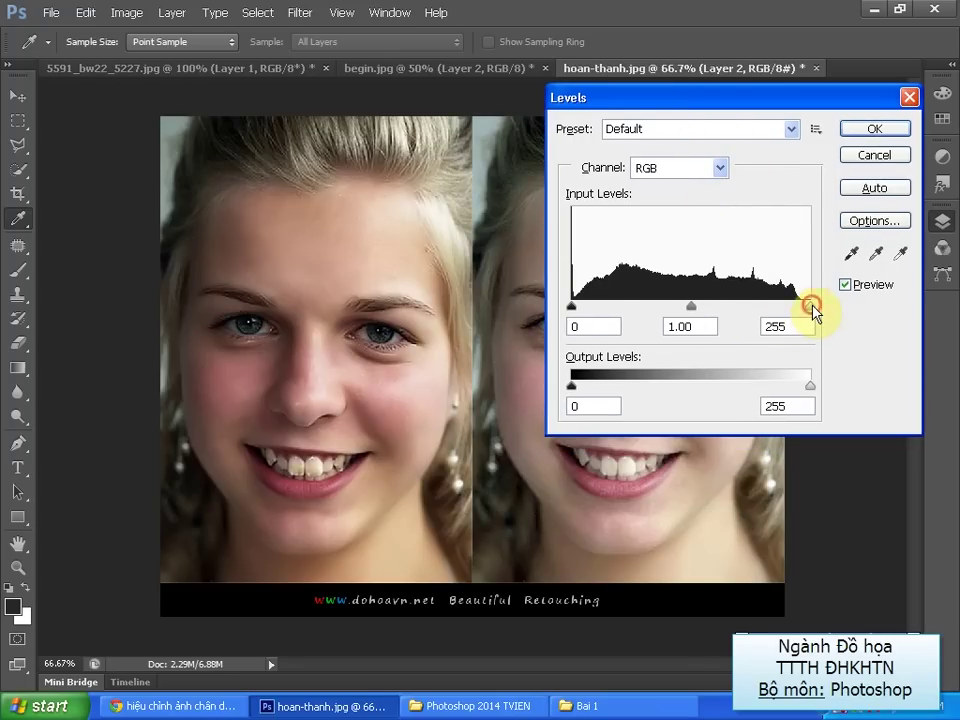
pyautogui.moveTo(811, 306); pyautogui.dragTo(788, 306)
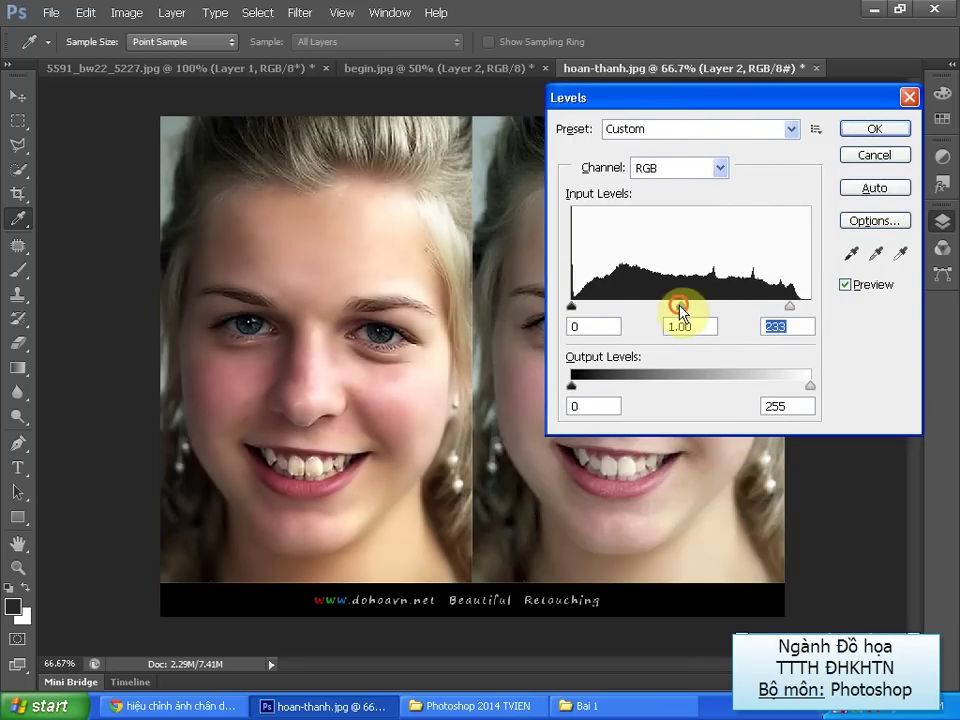
pyautogui.moveTo(680, 306); pyautogui.dragTo(671, 306)
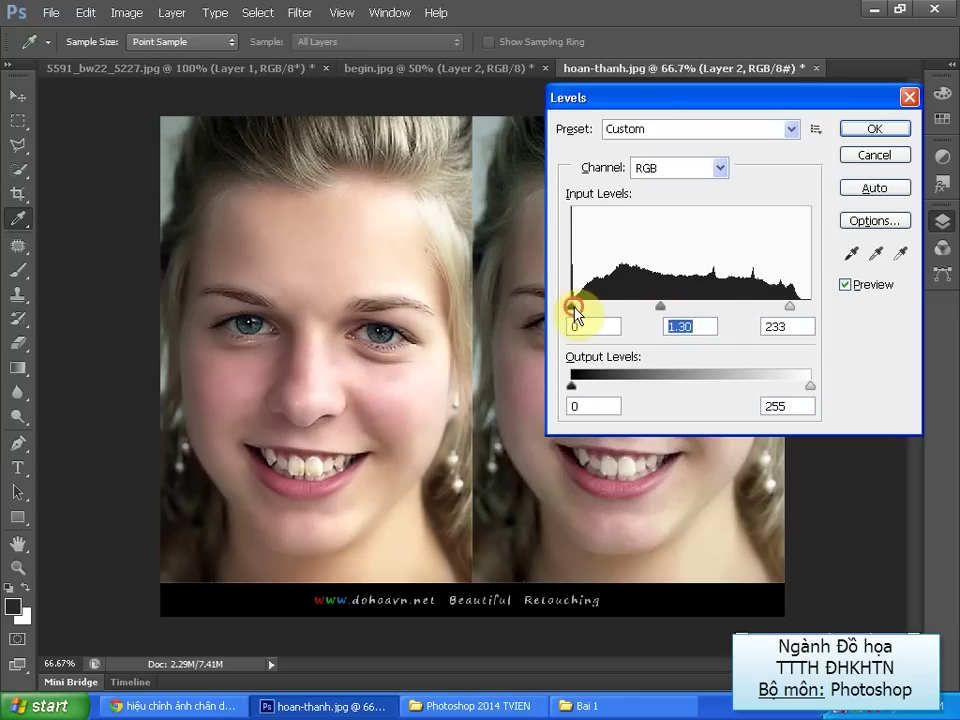
pyautogui.moveTo(574, 308); pyautogui.dragTo(579, 307)
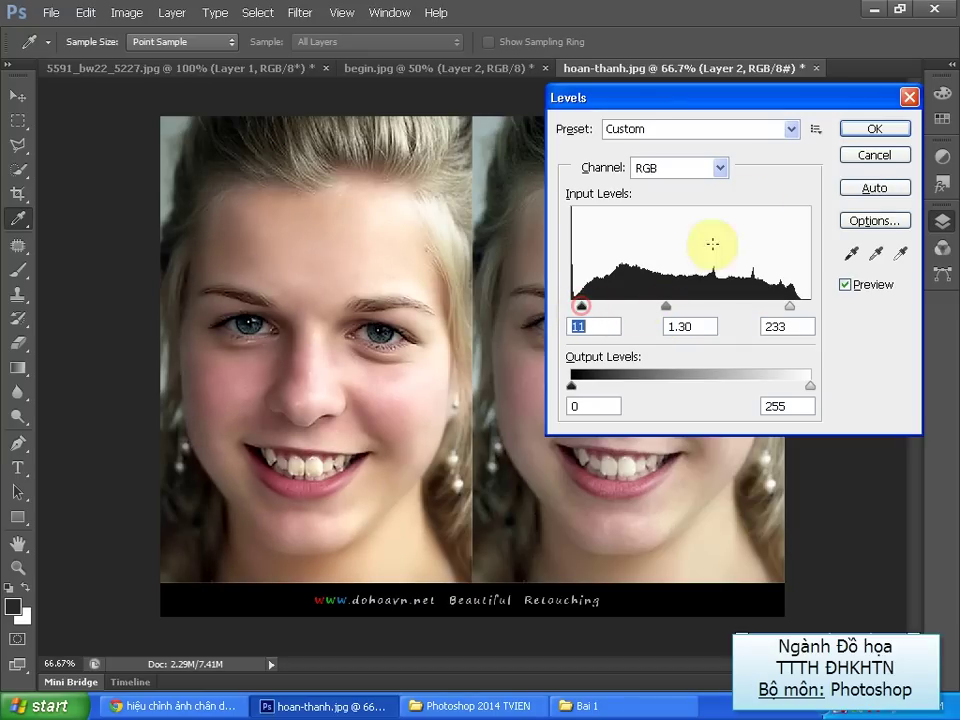
pyautogui.click(874, 129)
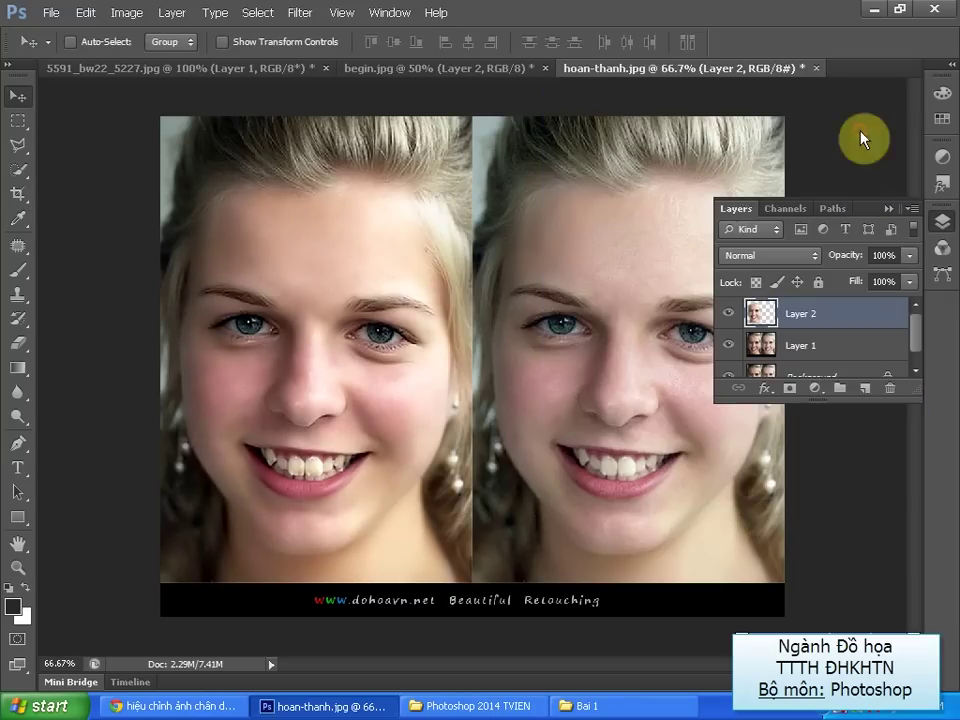
pyautogui.click(888, 208)
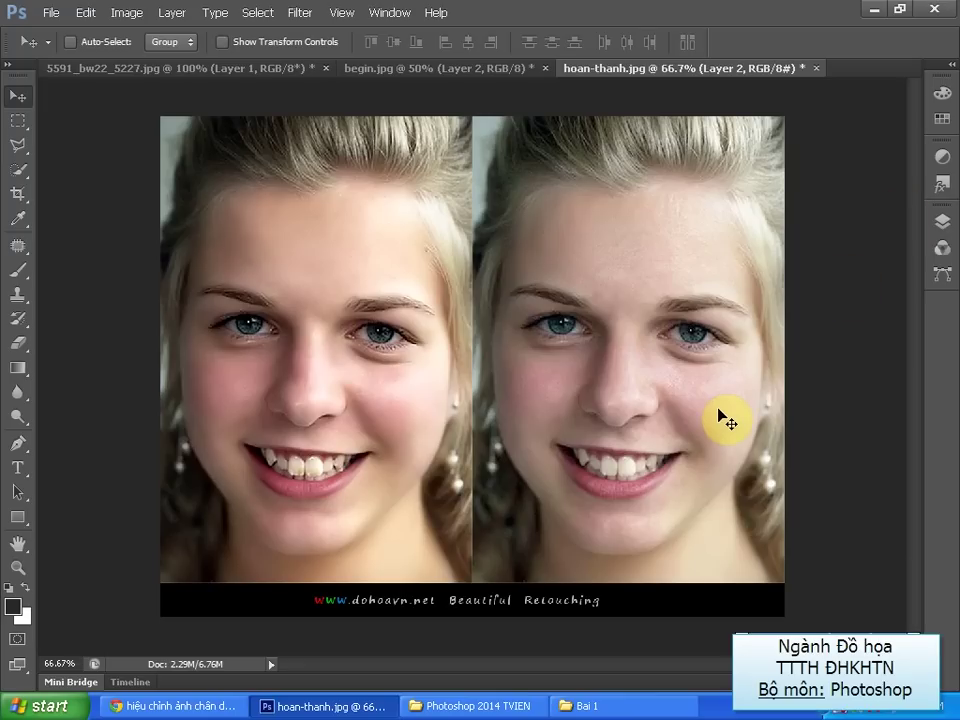